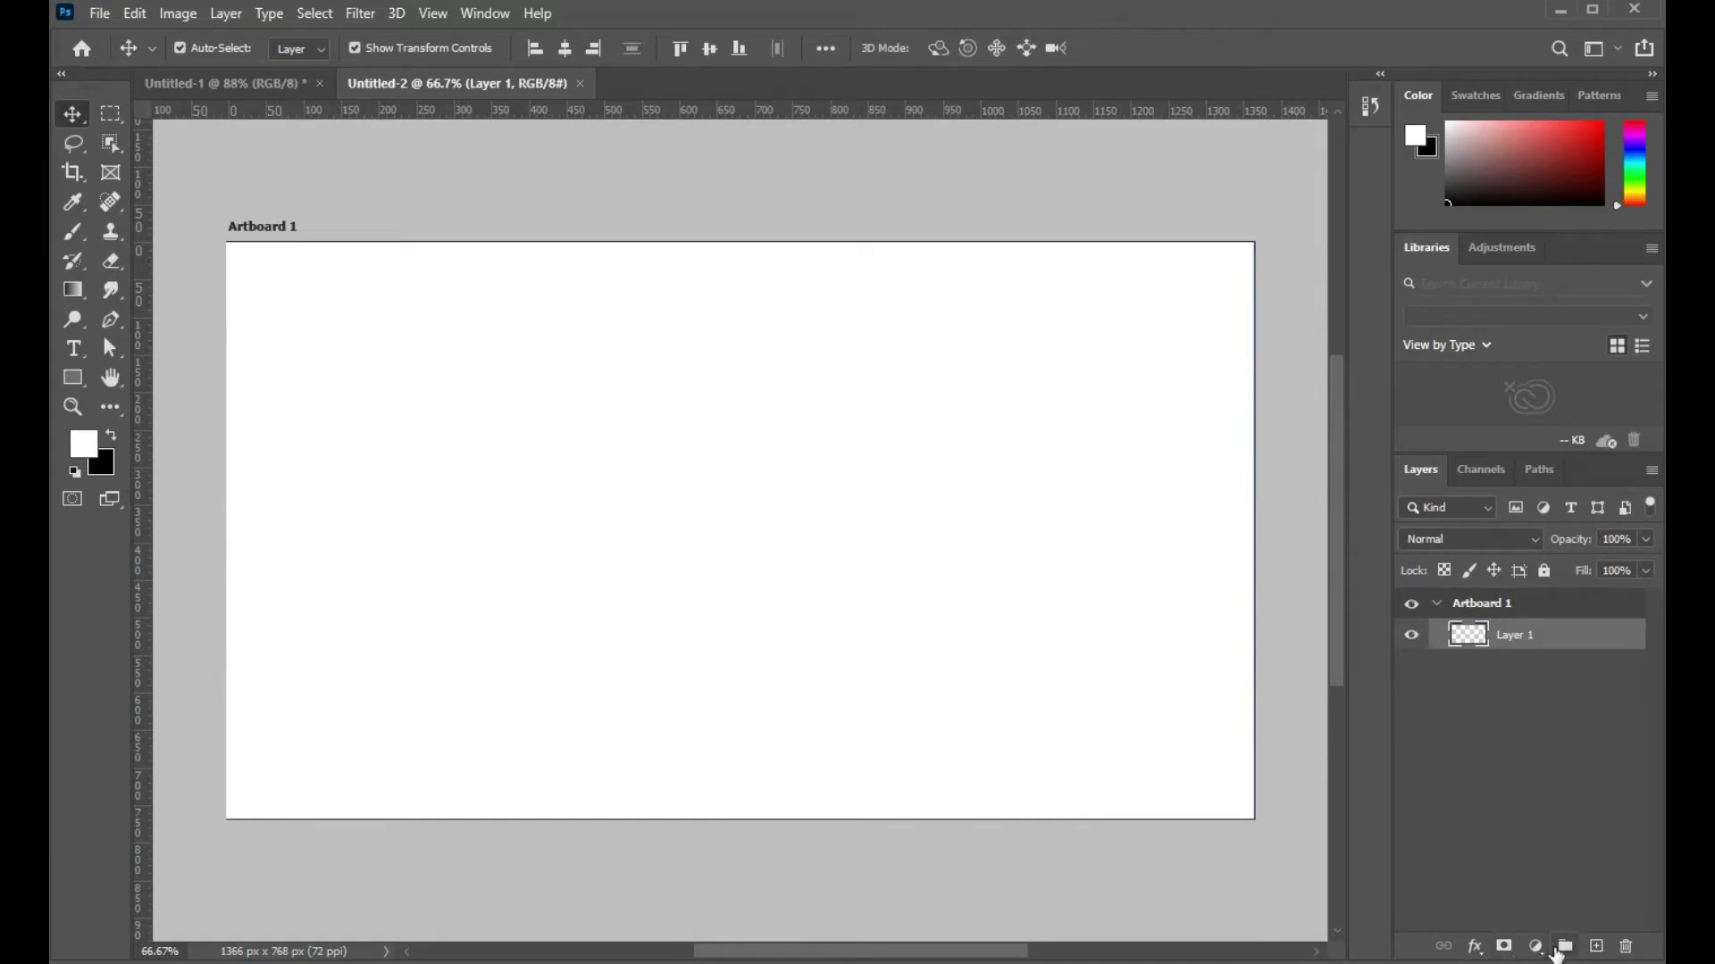
# Step: Add a Solid Color fill layer and enter hex fbffff as its colour
pyautogui.click(1535, 947)
pyautogui.click(1536, 558)
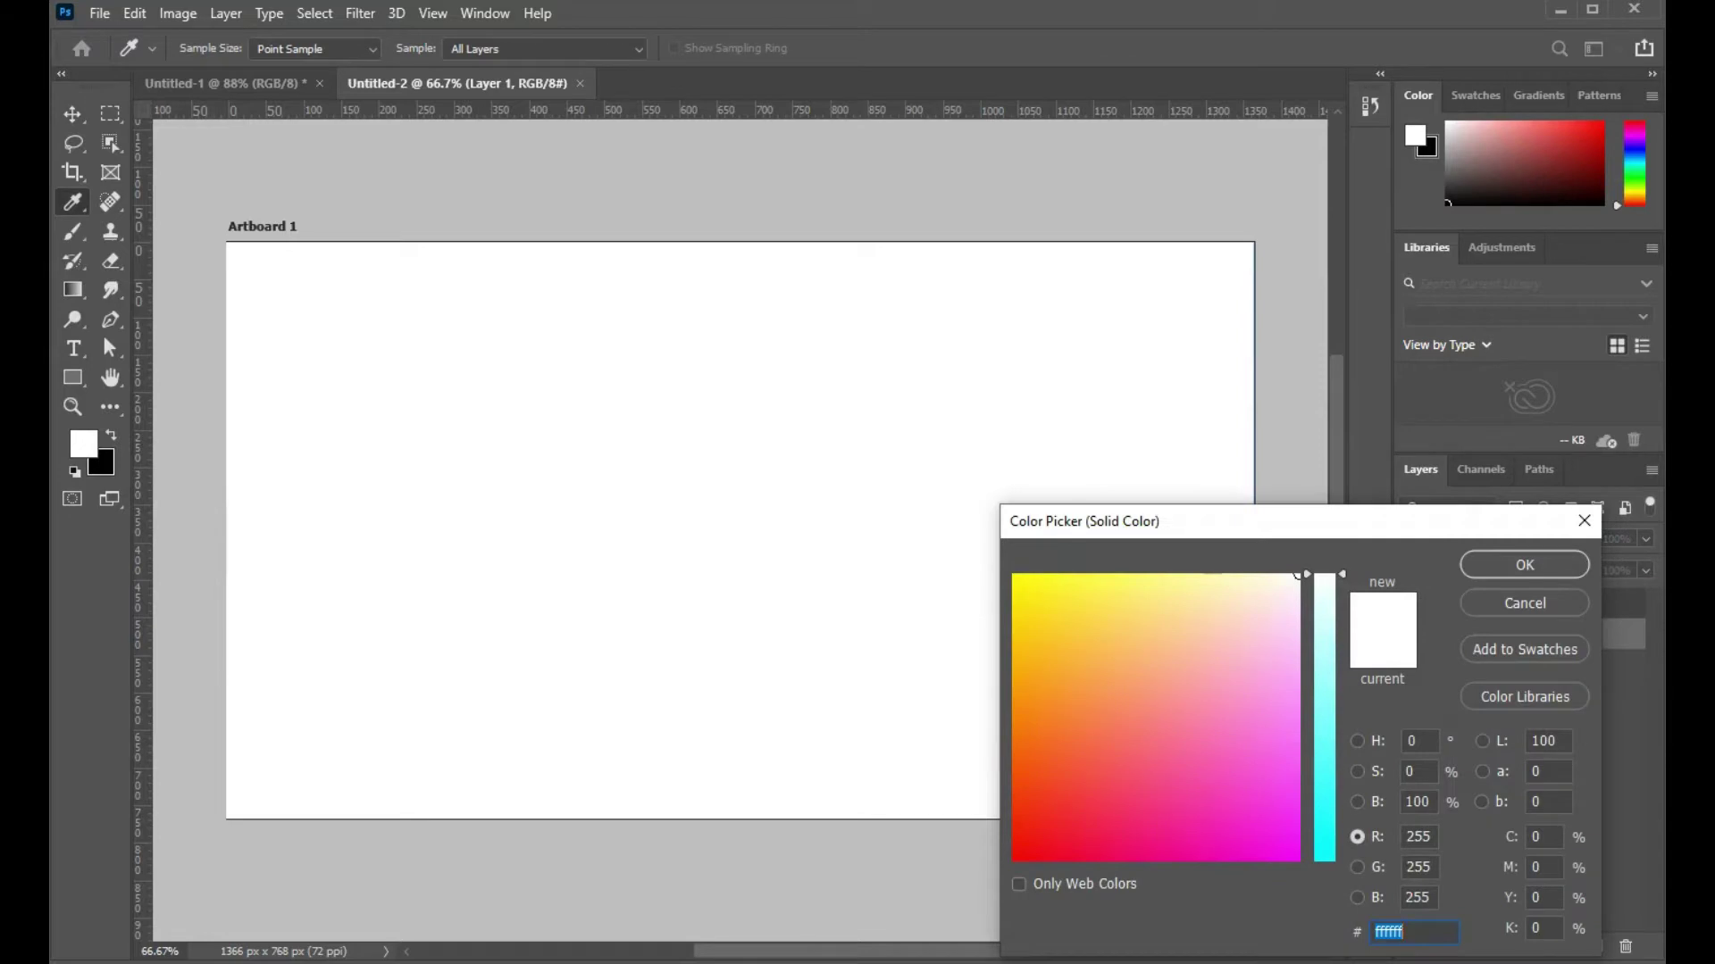
pyautogui.write('00f')
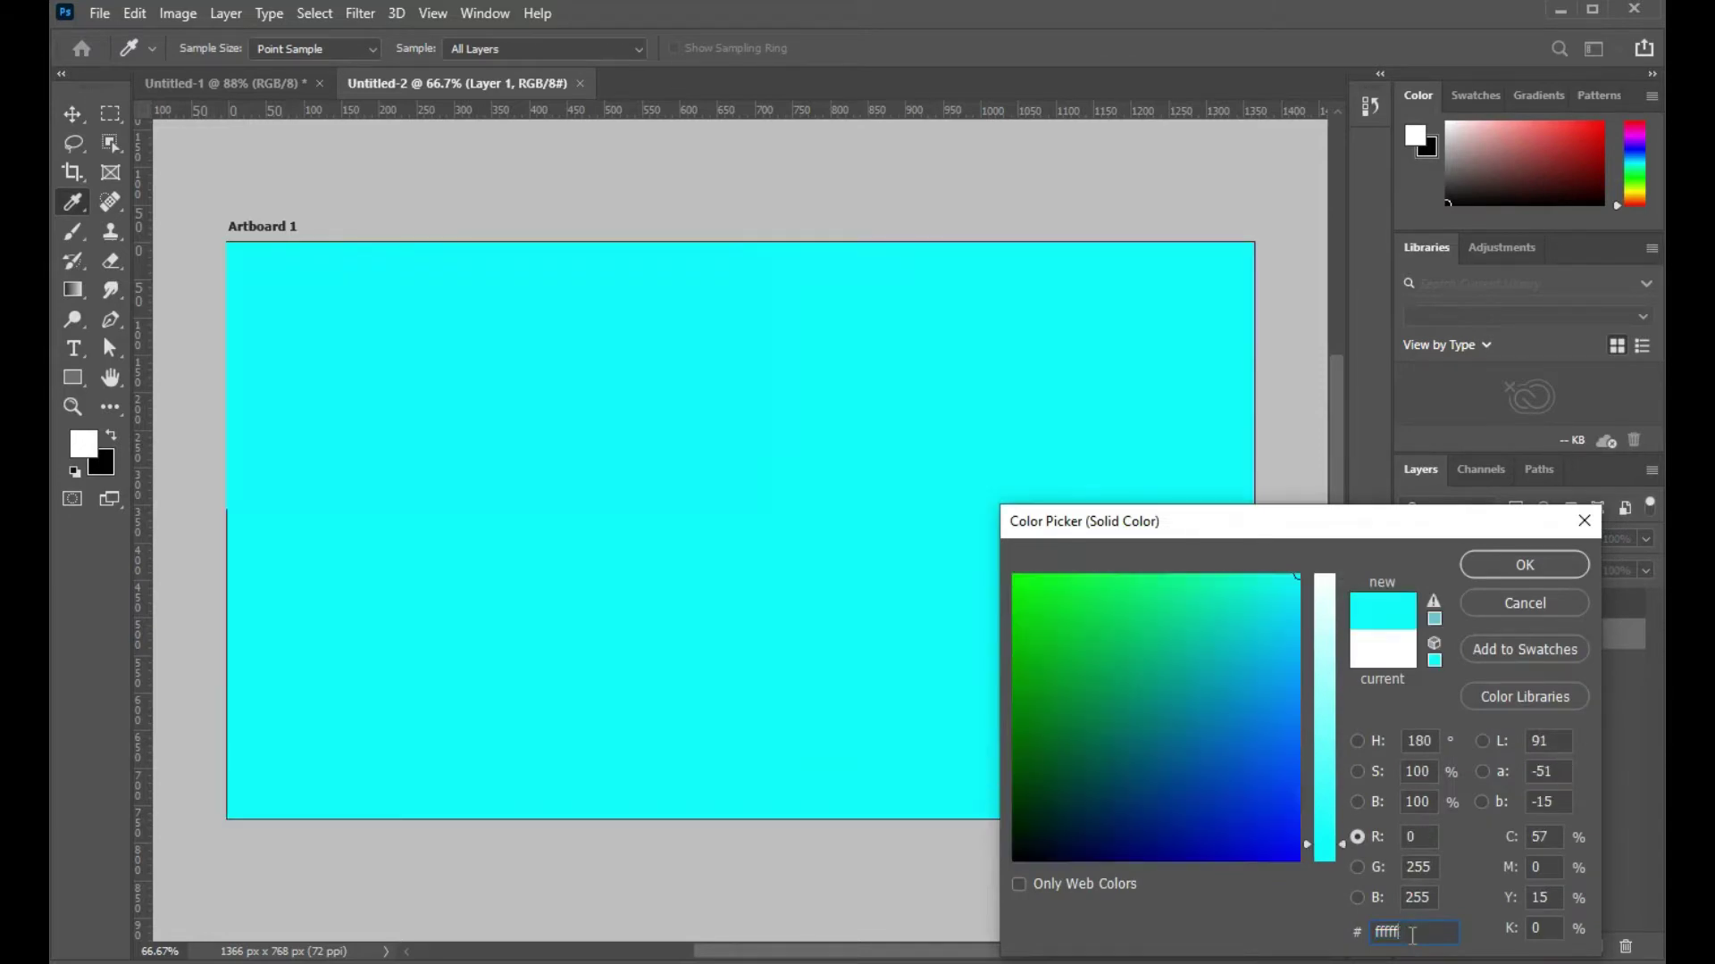
pyautogui.write('f')
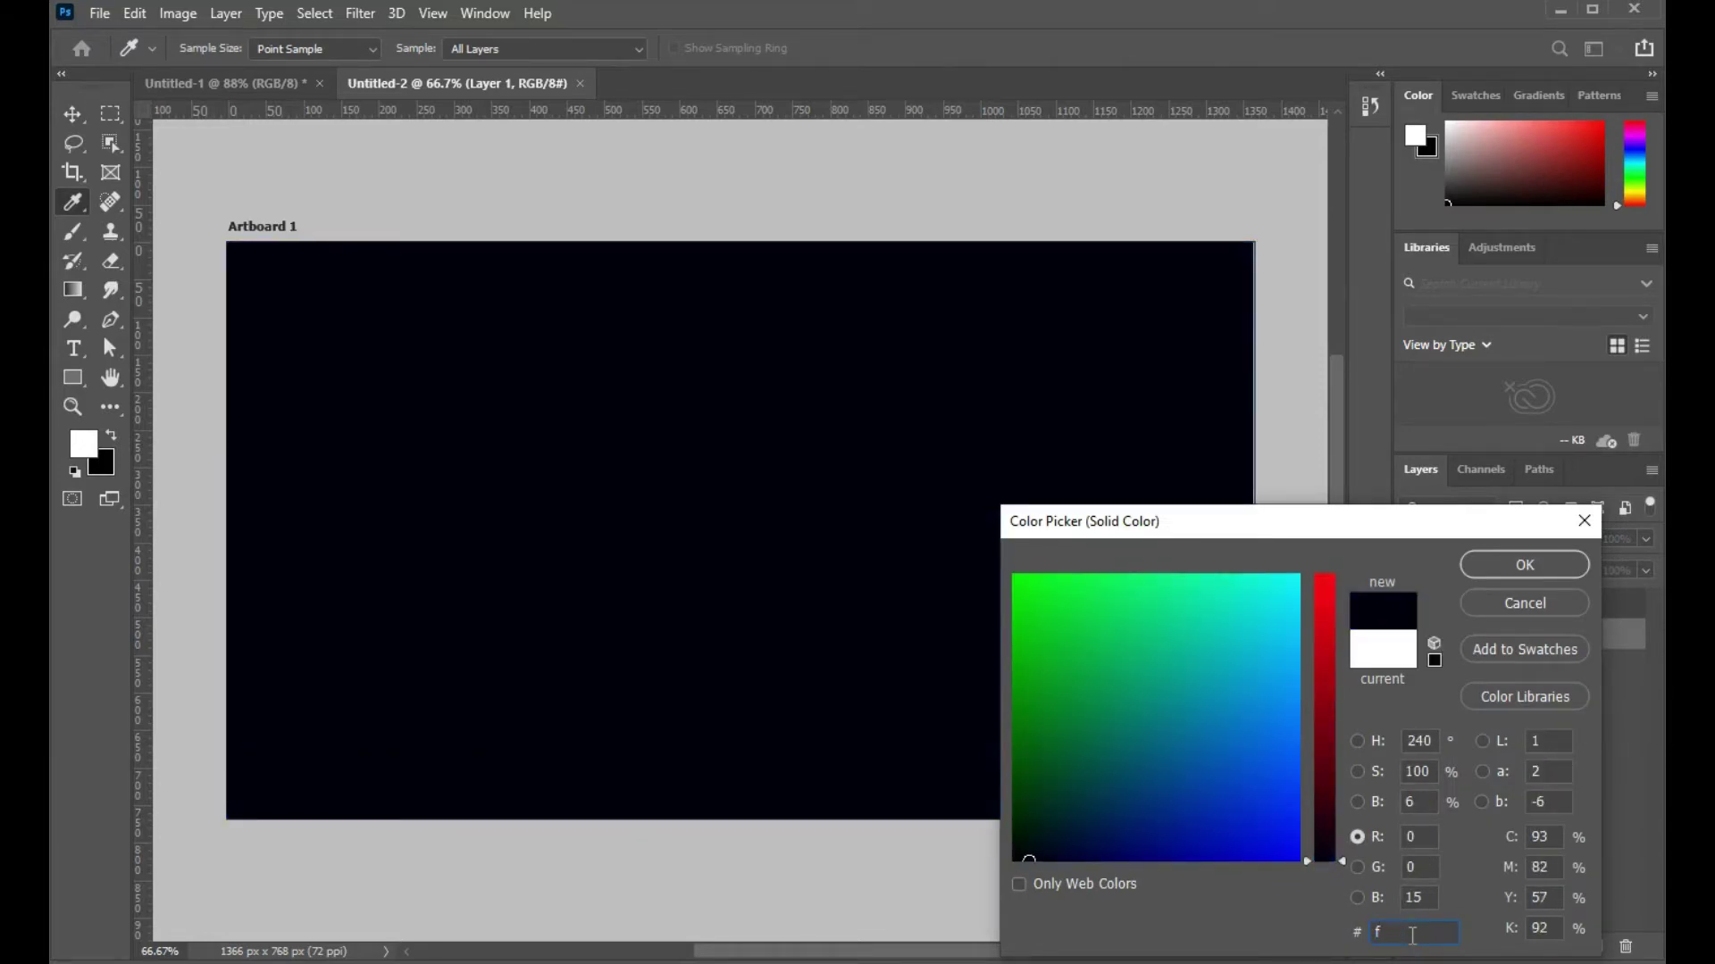
pyautogui.write('bfff')
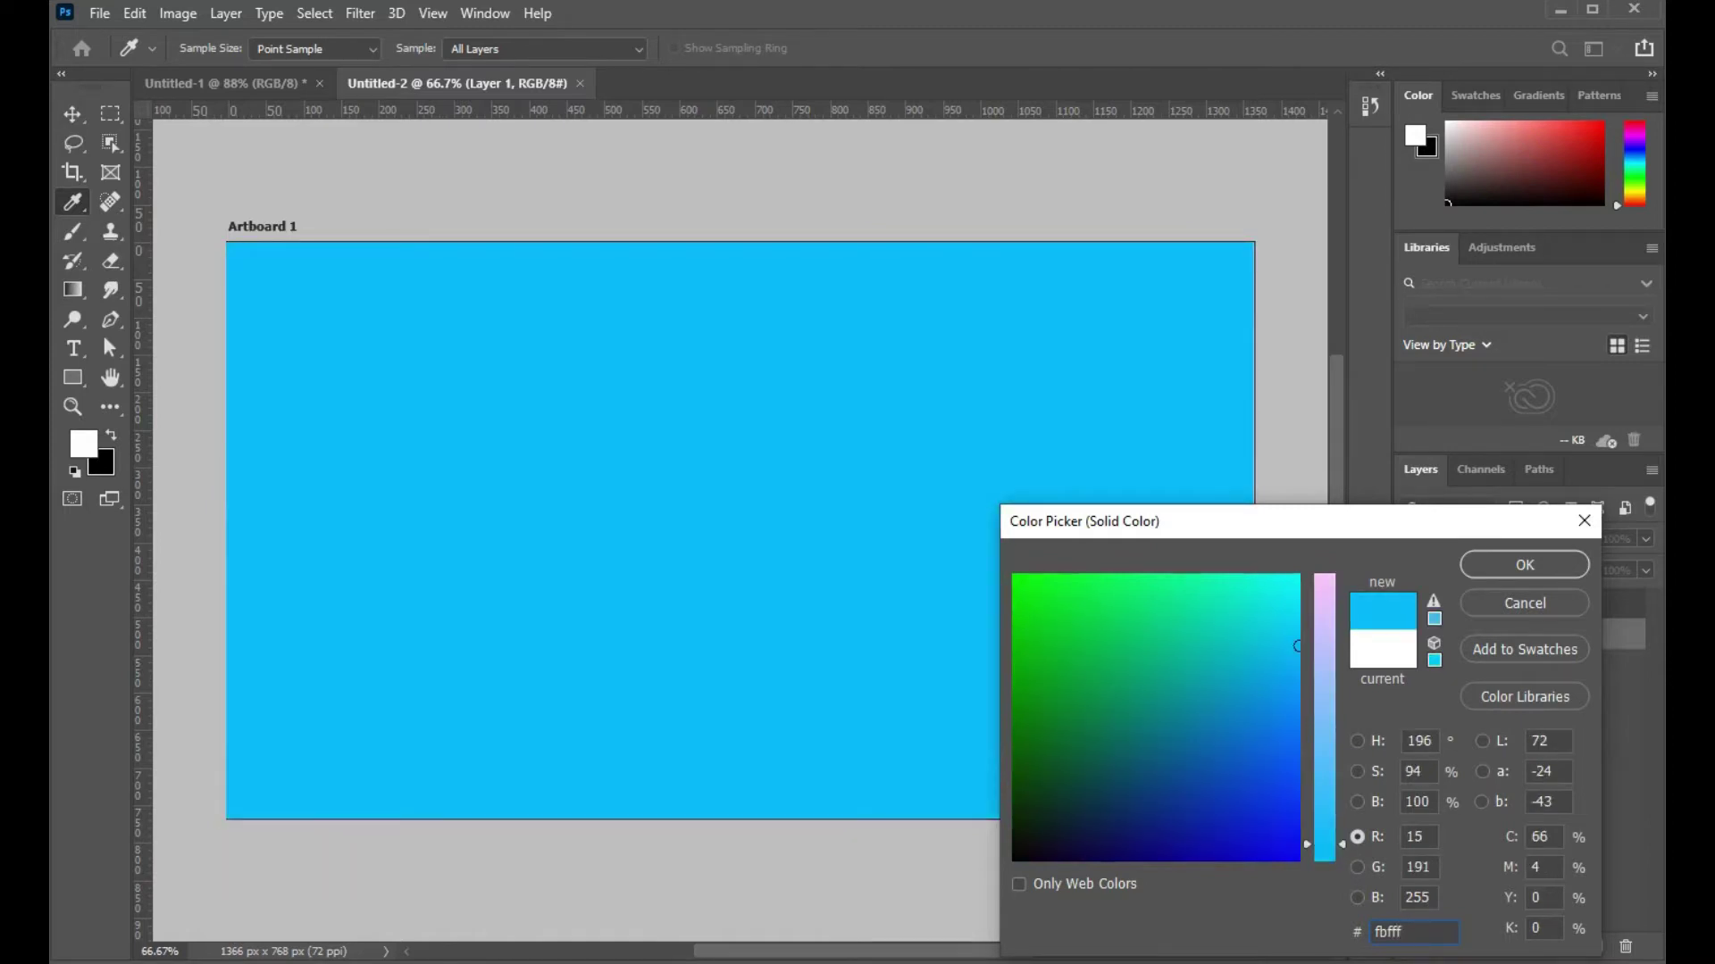
pyautogui.write('f')
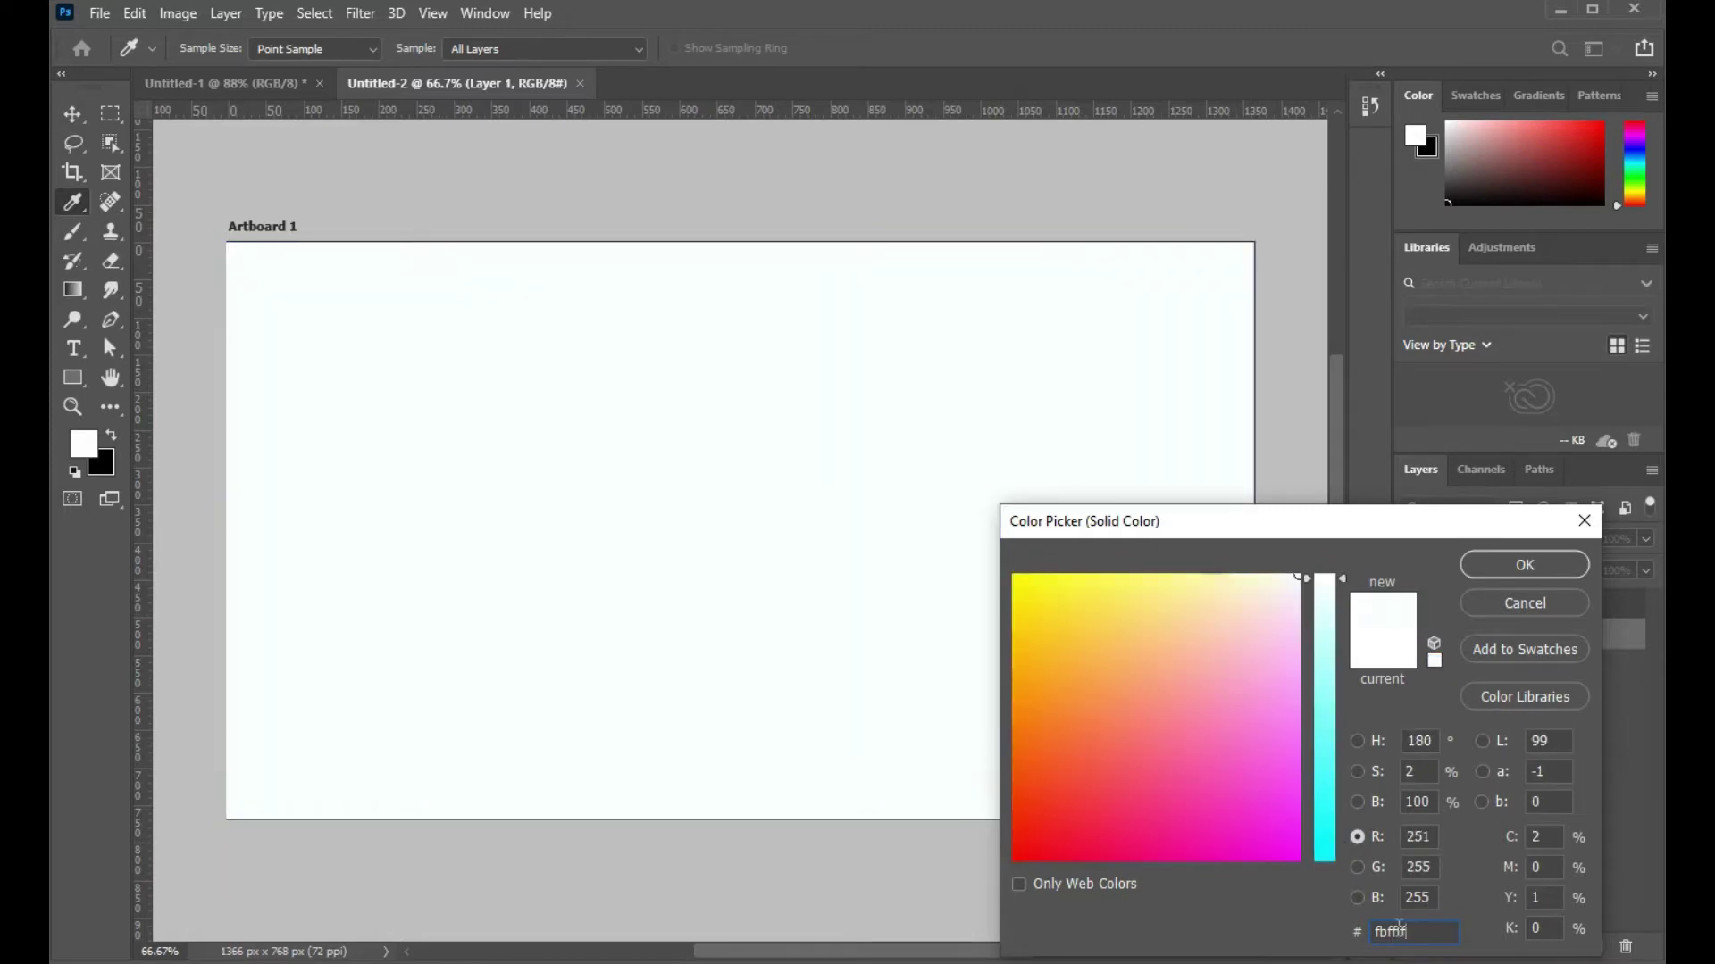
# Step: Confirm the fbffff fill, then drag the portrait into Untitled-2 and fit it to the artboard
pyautogui.click(1526, 566)
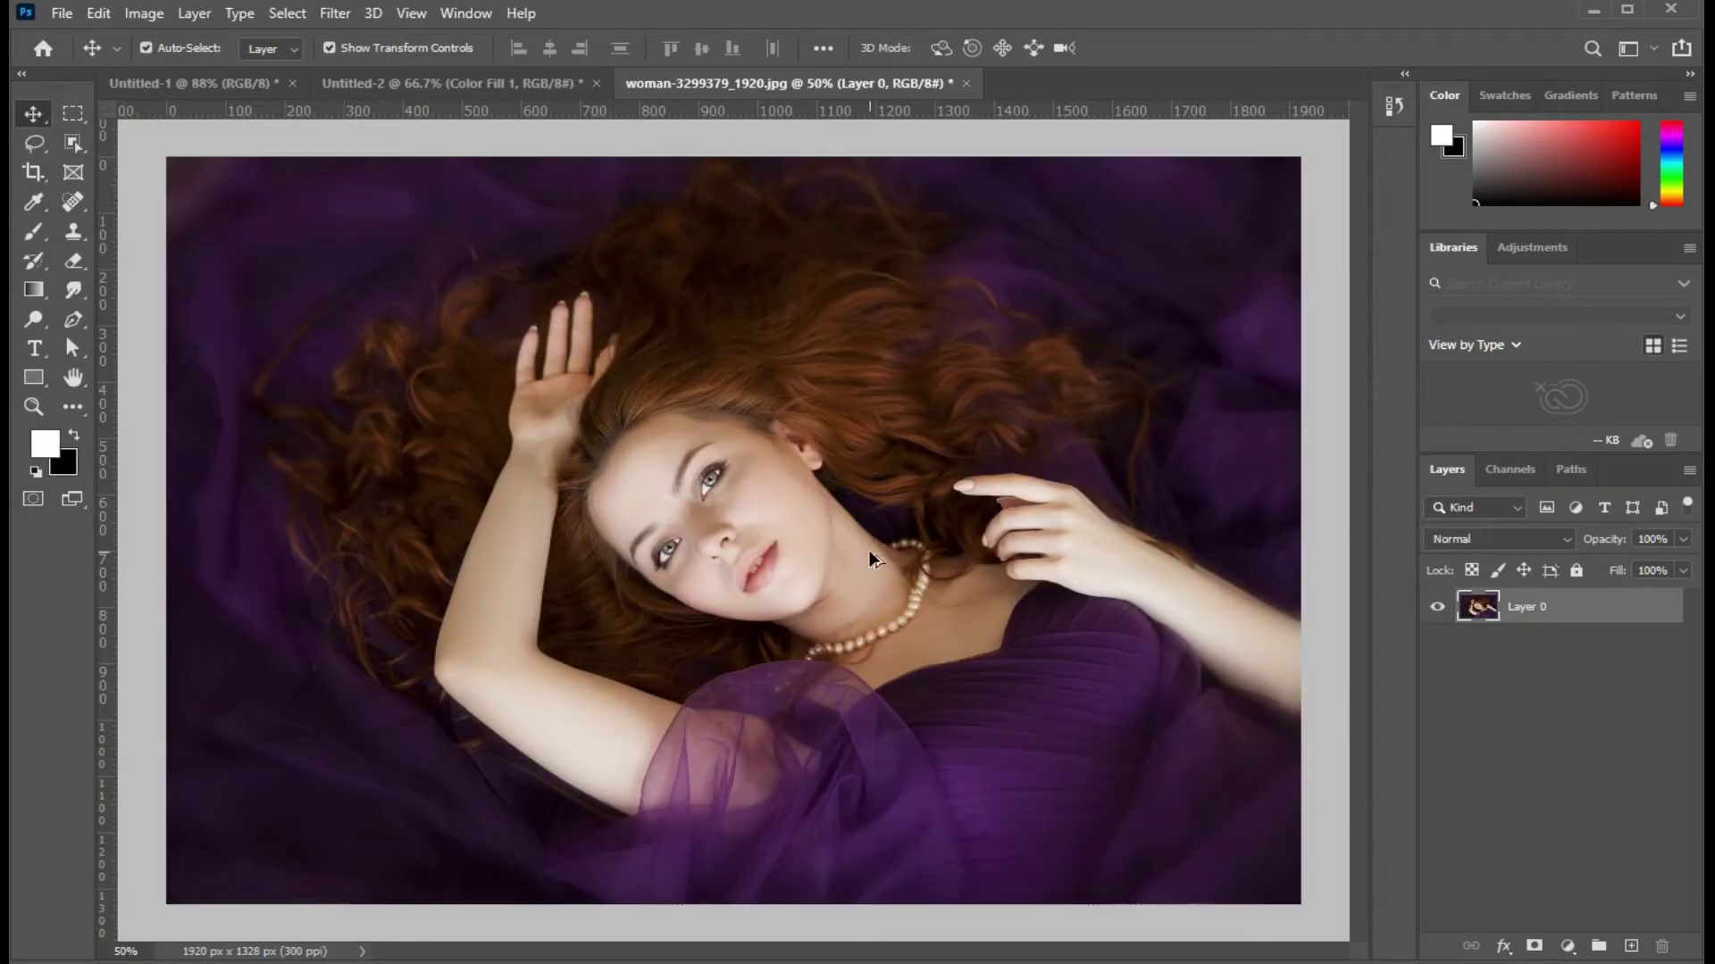
pyautogui.moveTo(775, 495)
pyautogui.mouseDown()
pyautogui.moveTo(556, 116)
pyautogui.moveTo(701, 455)
pyautogui.moveTo(770, 546)
pyautogui.mouseUp()
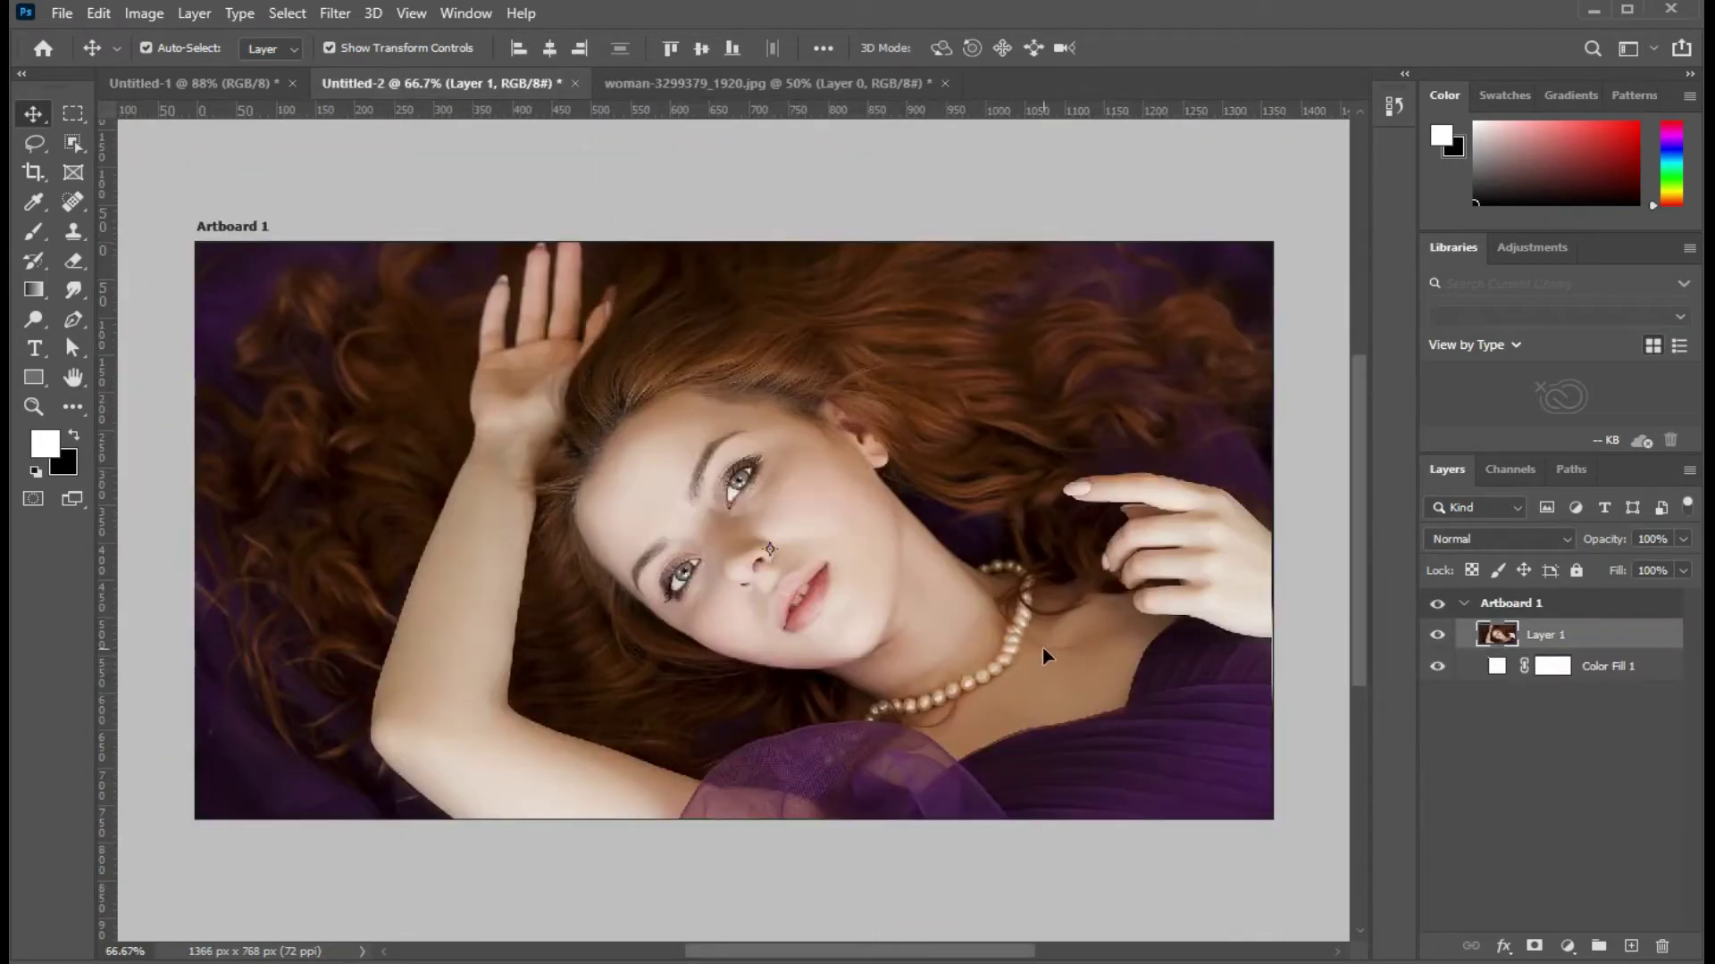
pyautogui.moveTo(1042, 646); pyautogui.dragTo(1016, 610)
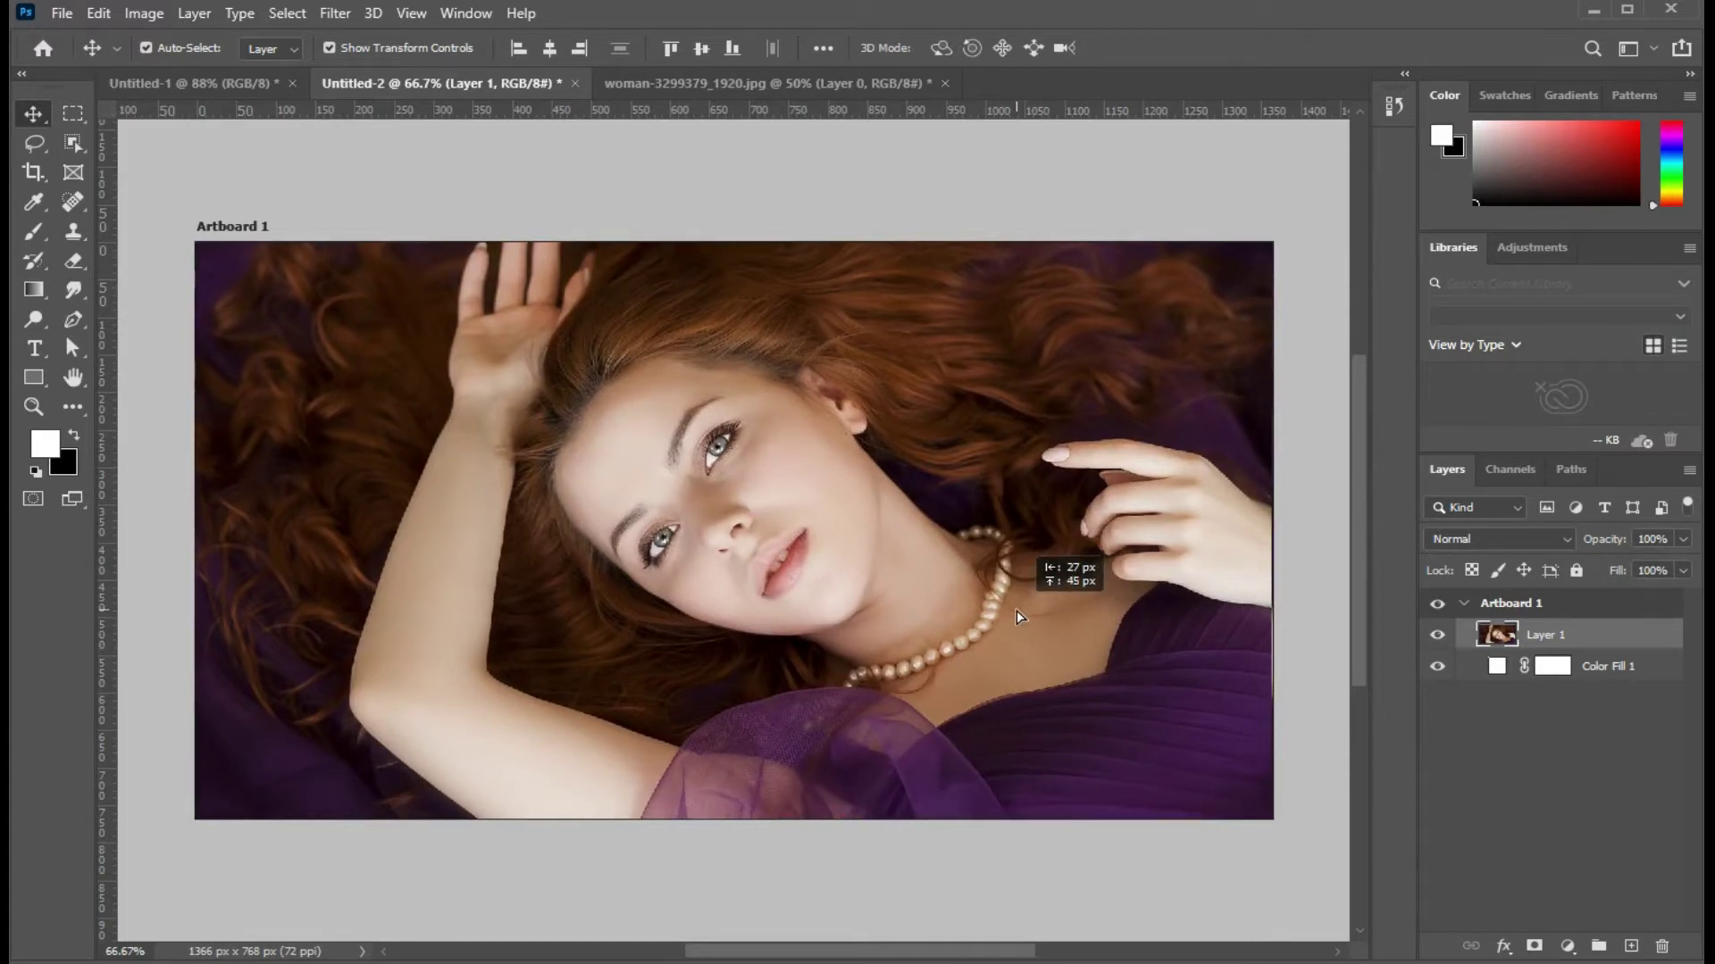
pyautogui.moveTo(1016, 610); pyautogui.dragTo(1012, 623)
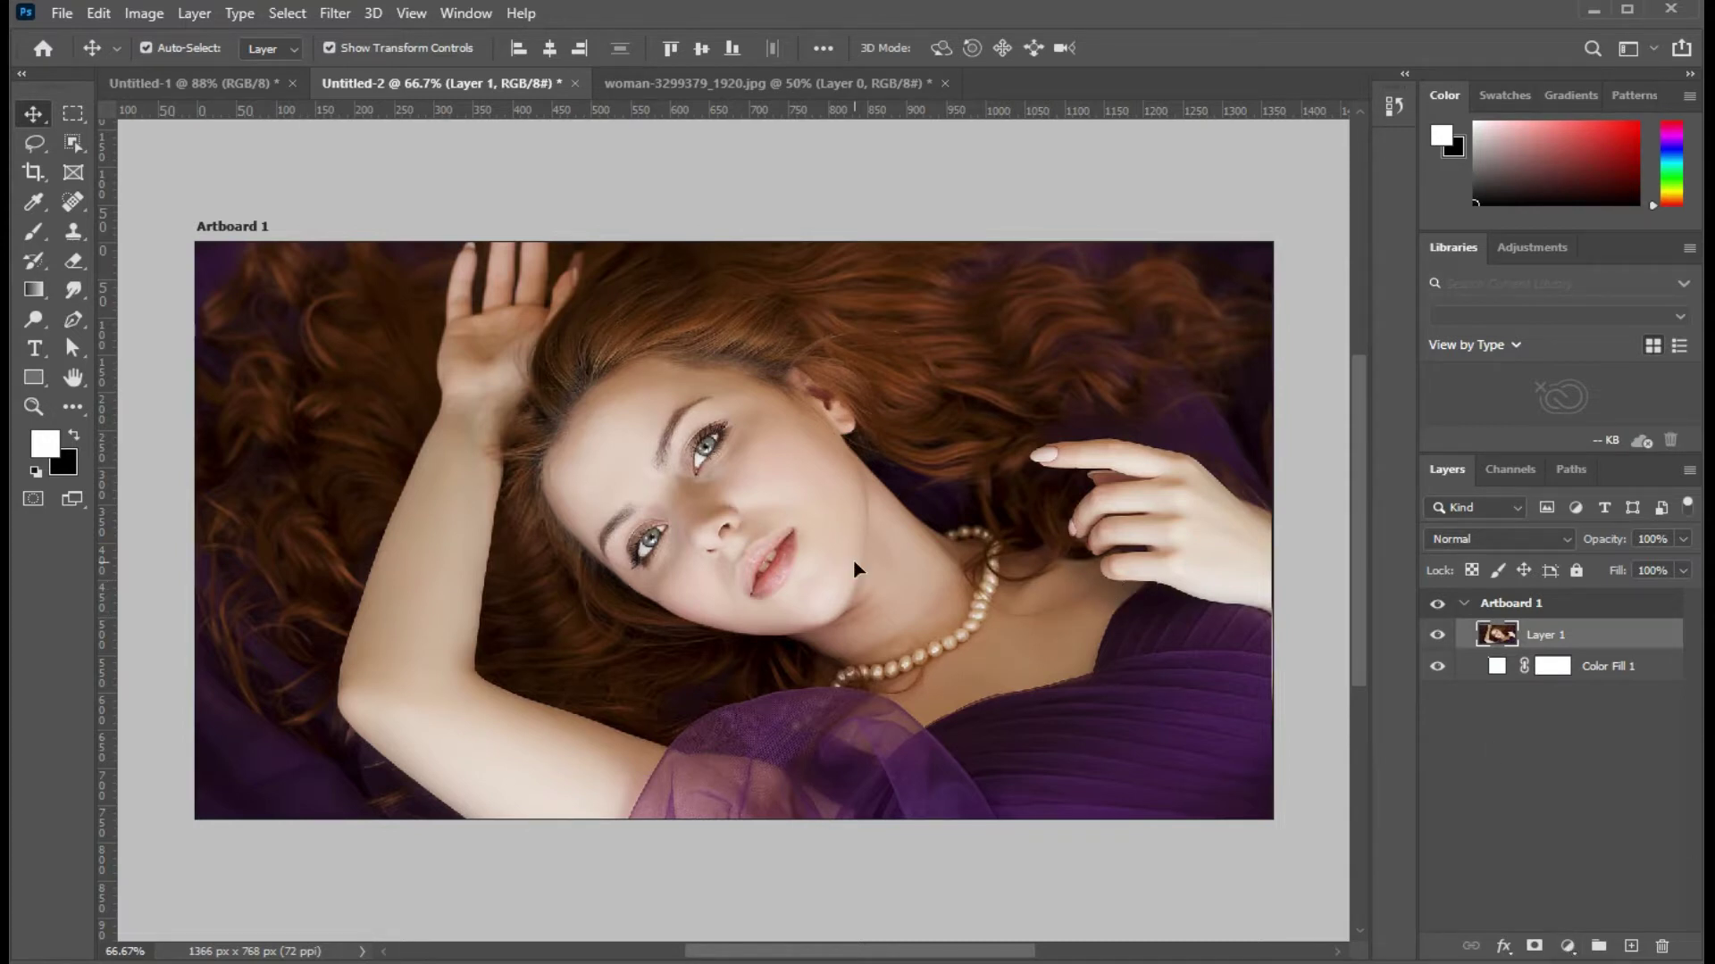
pyautogui.moveTo(854, 563); pyautogui.dragTo(842, 564)
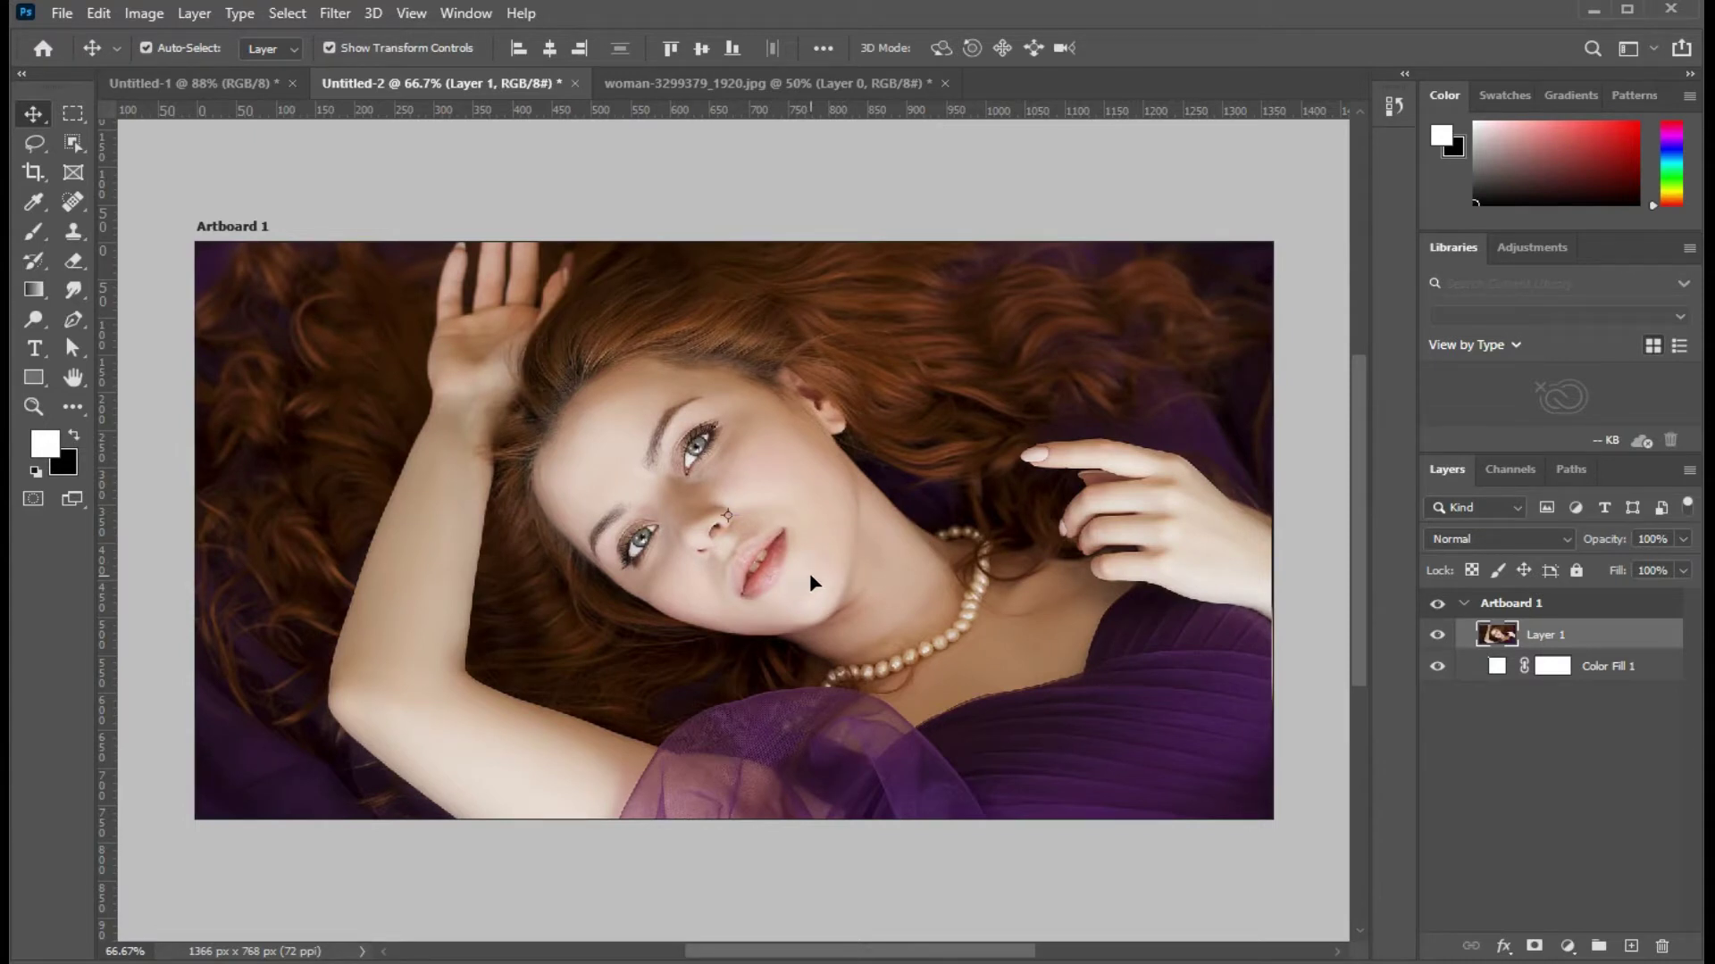
# Step: Add a Curves 1 adjustment with its midpoint pulled down to darken the portrait
pyautogui.click(1570, 950)
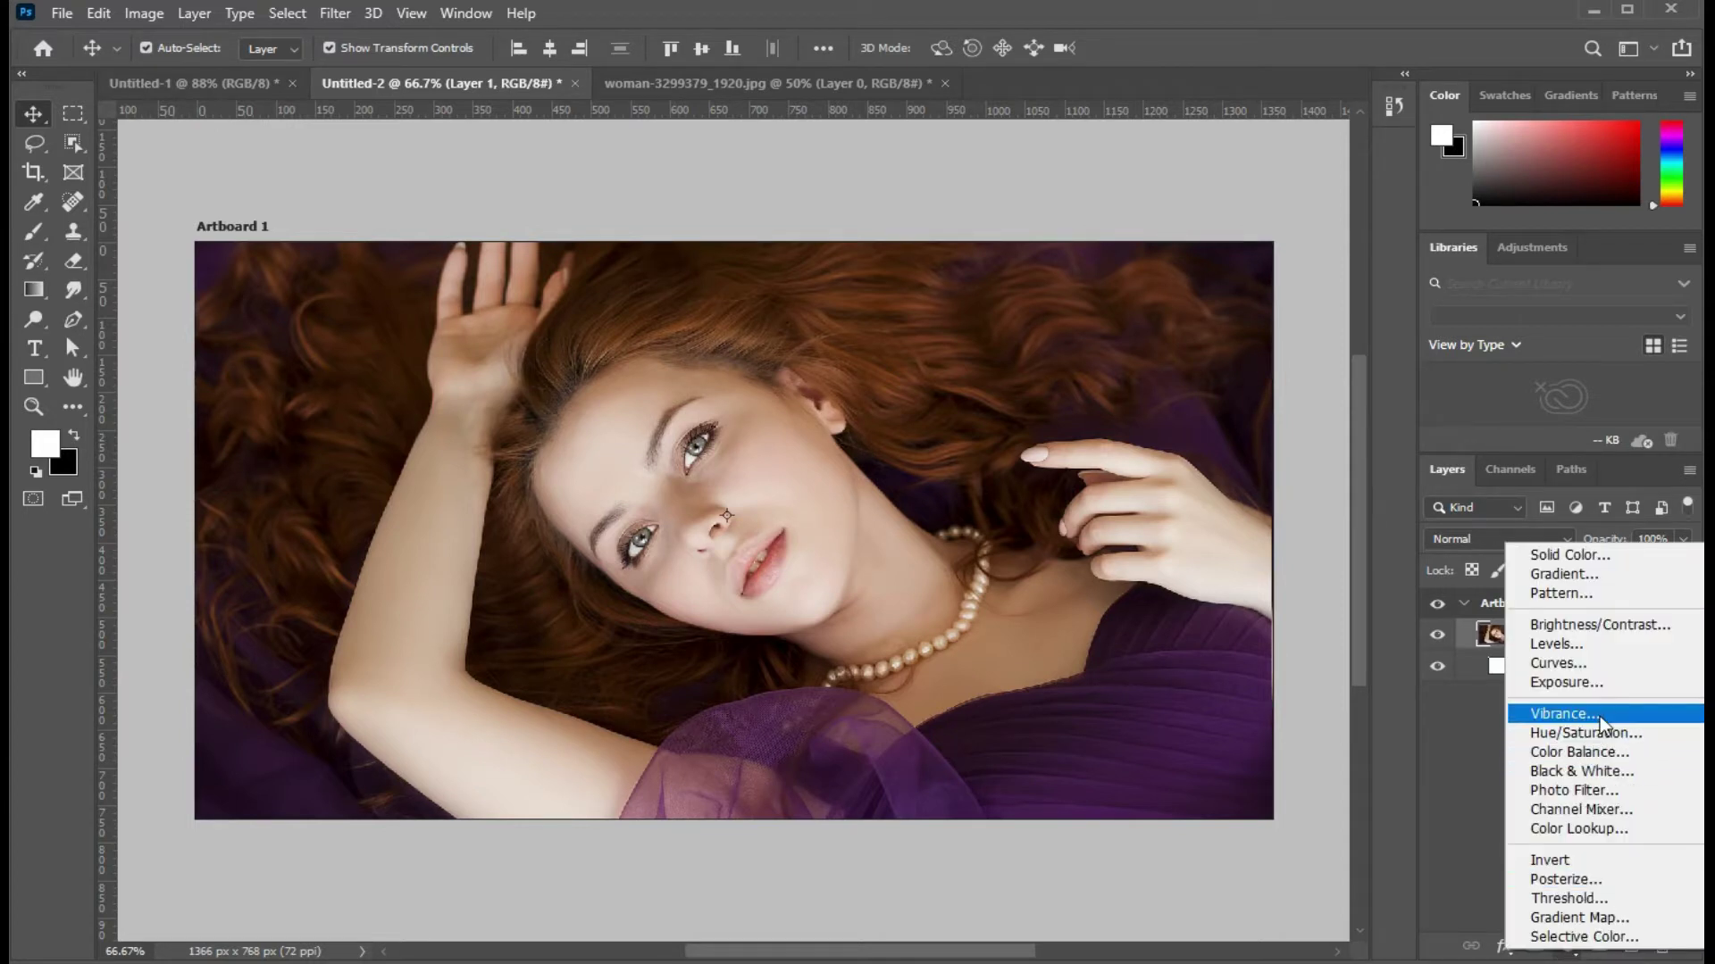
pyautogui.click(1616, 665)
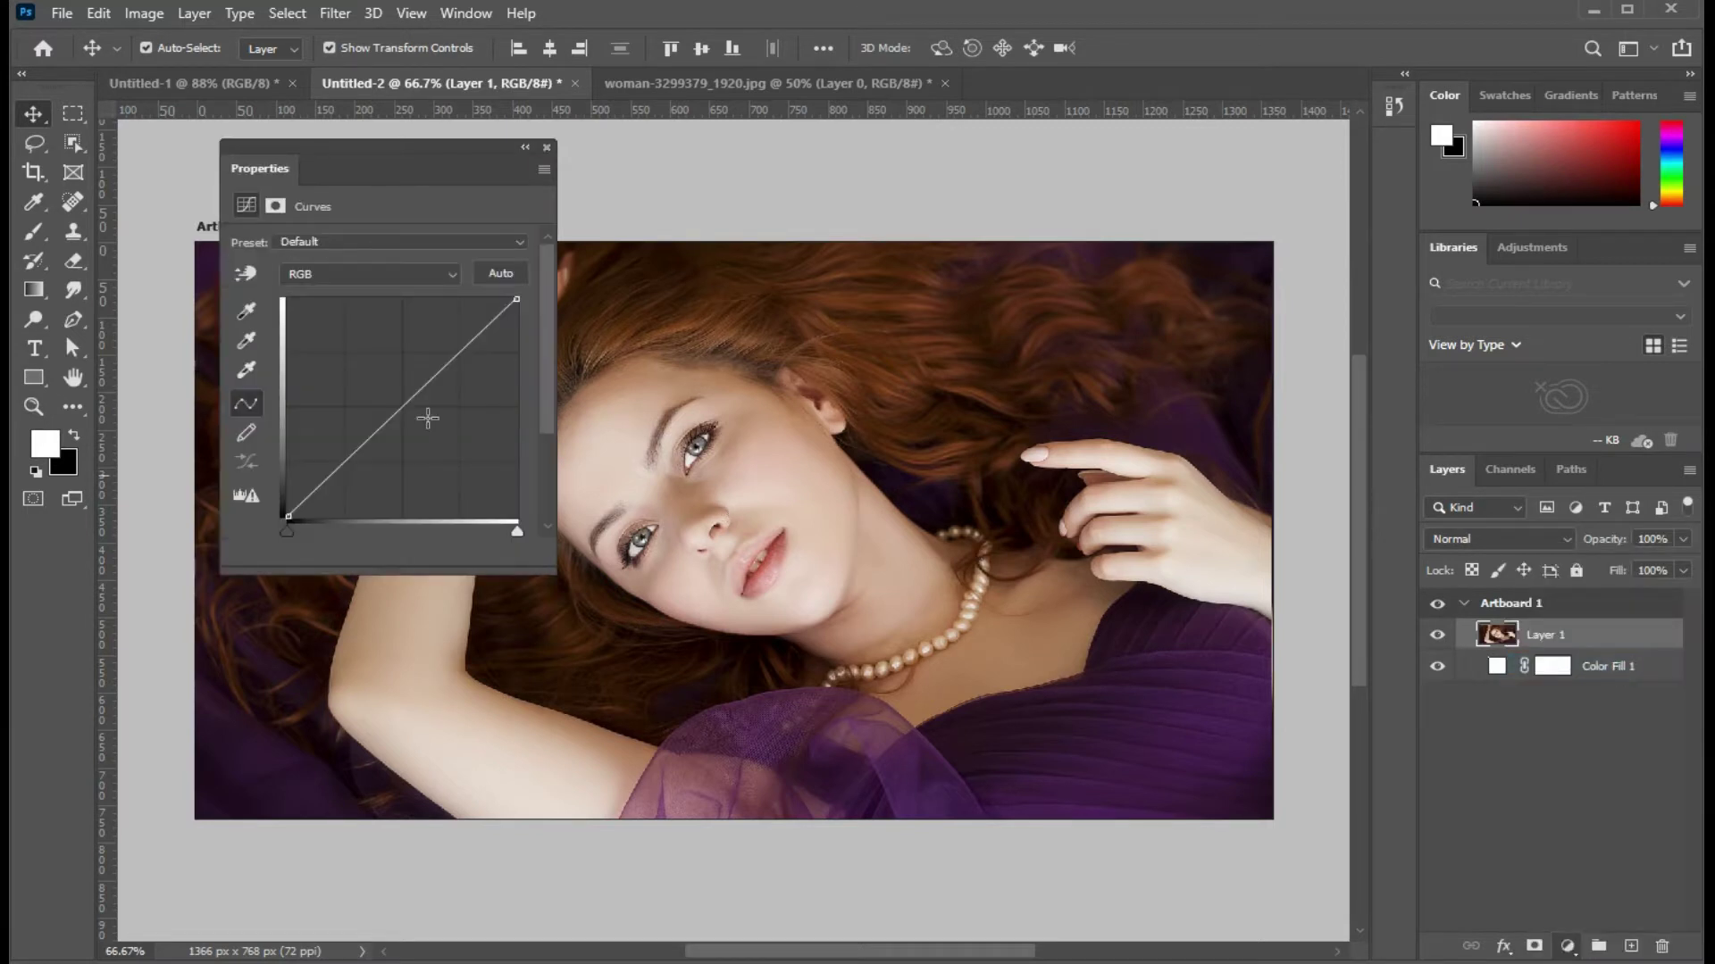
pyautogui.moveTo(417, 394)
pyautogui.mouseDown()
pyautogui.moveTo(438, 433)
pyautogui.moveTo(428, 408)
pyautogui.mouseUp()
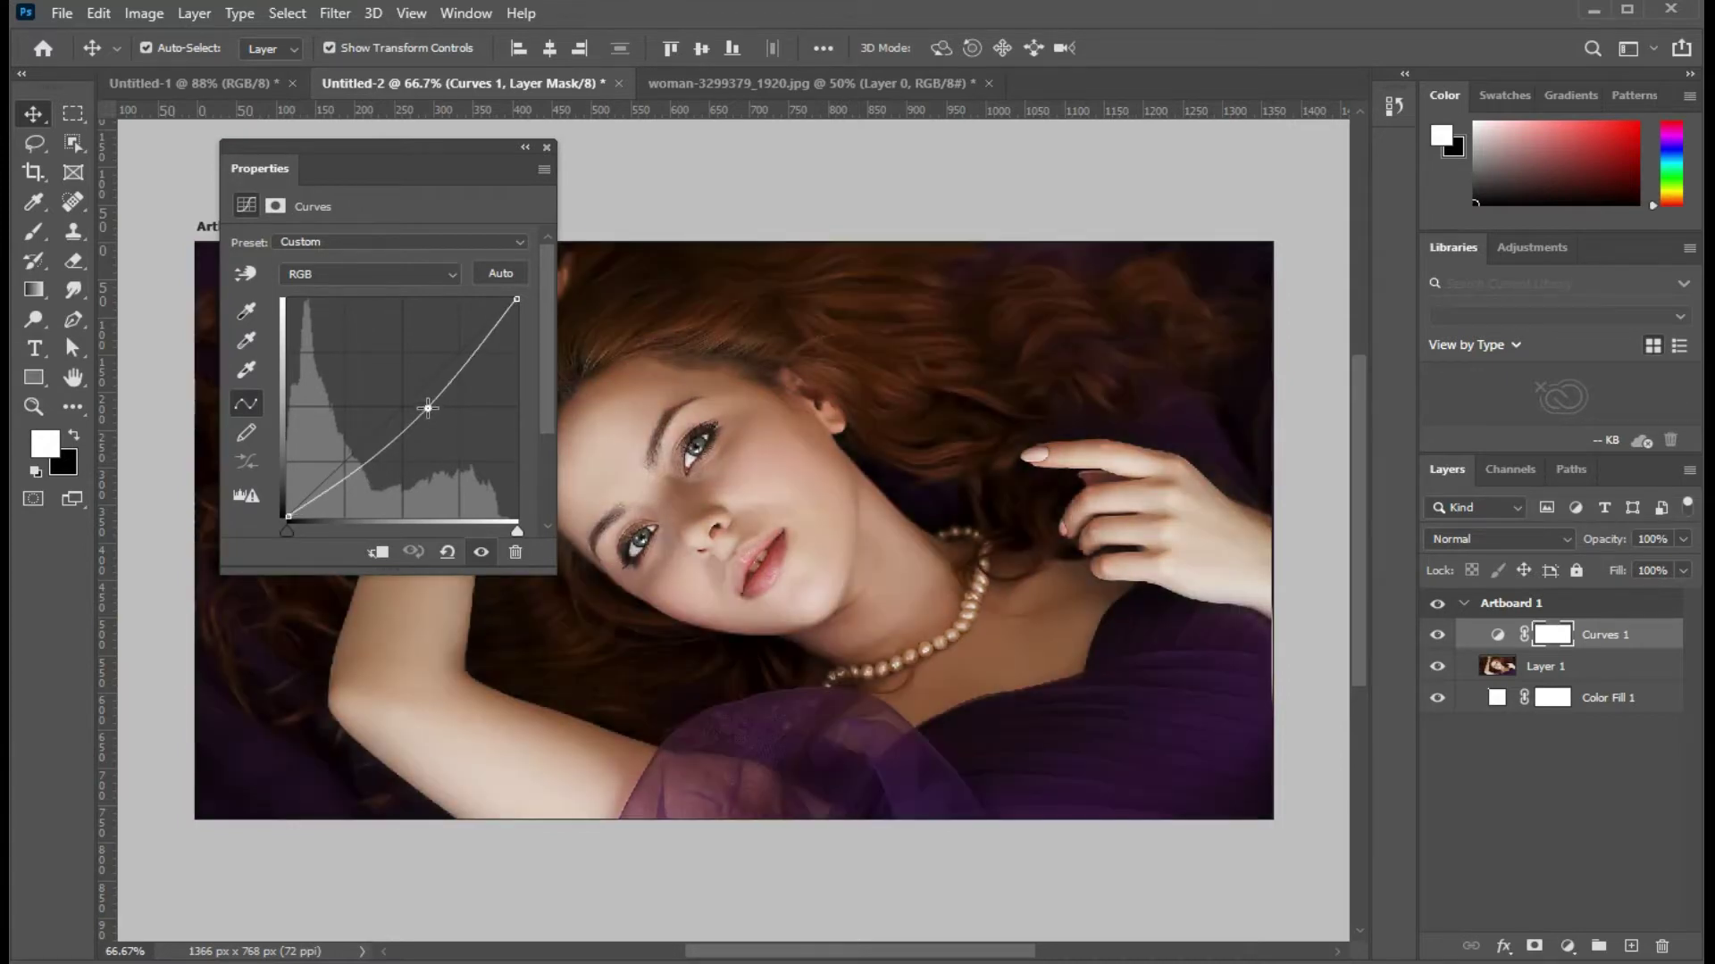
pyautogui.moveTo(427, 408); pyautogui.dragTo(433, 400)
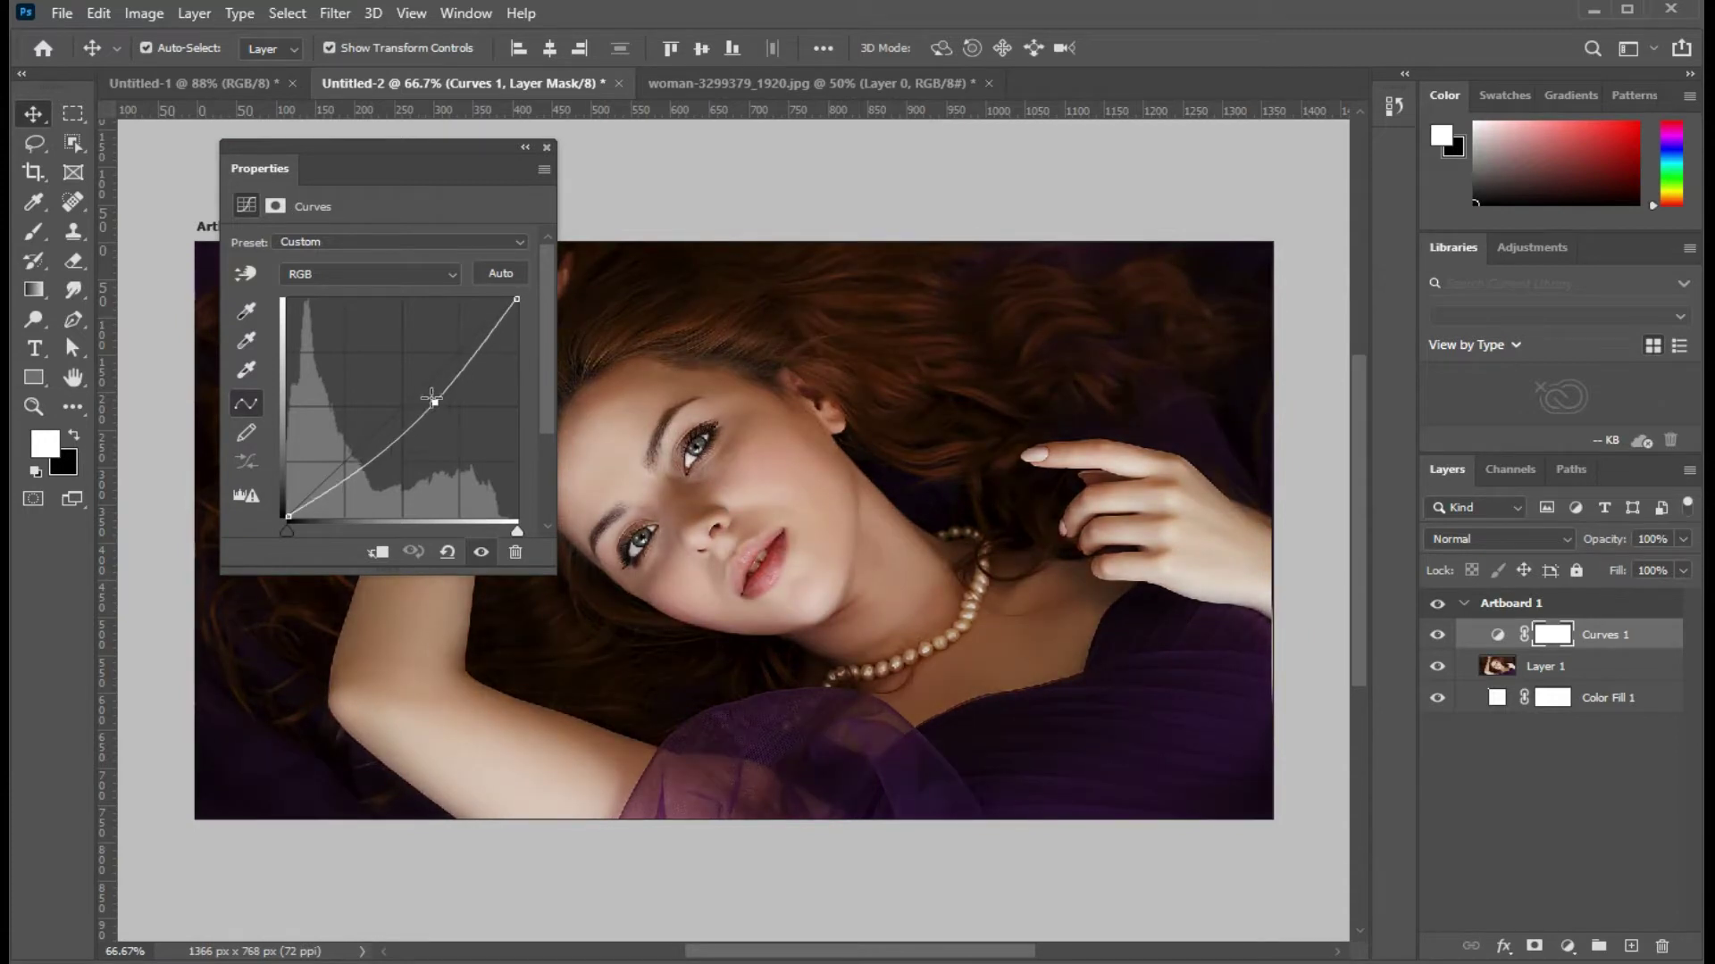
pyautogui.moveTo(432, 397); pyautogui.dragTo(432, 418)
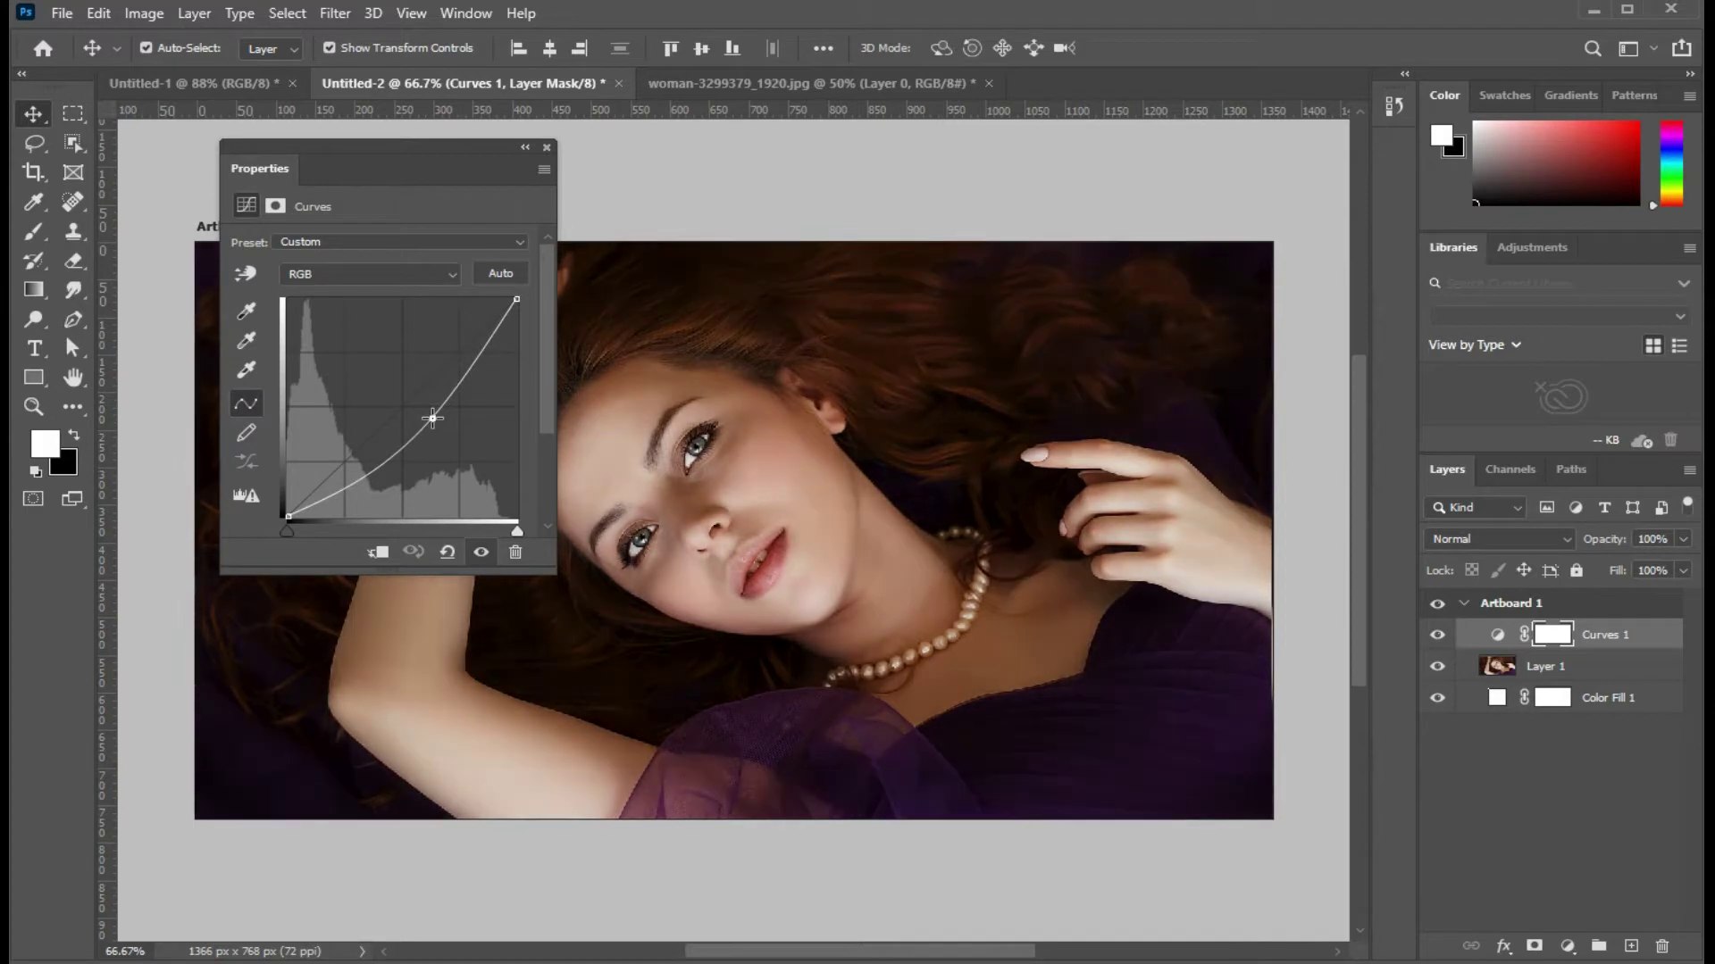
pyautogui.click(547, 148)
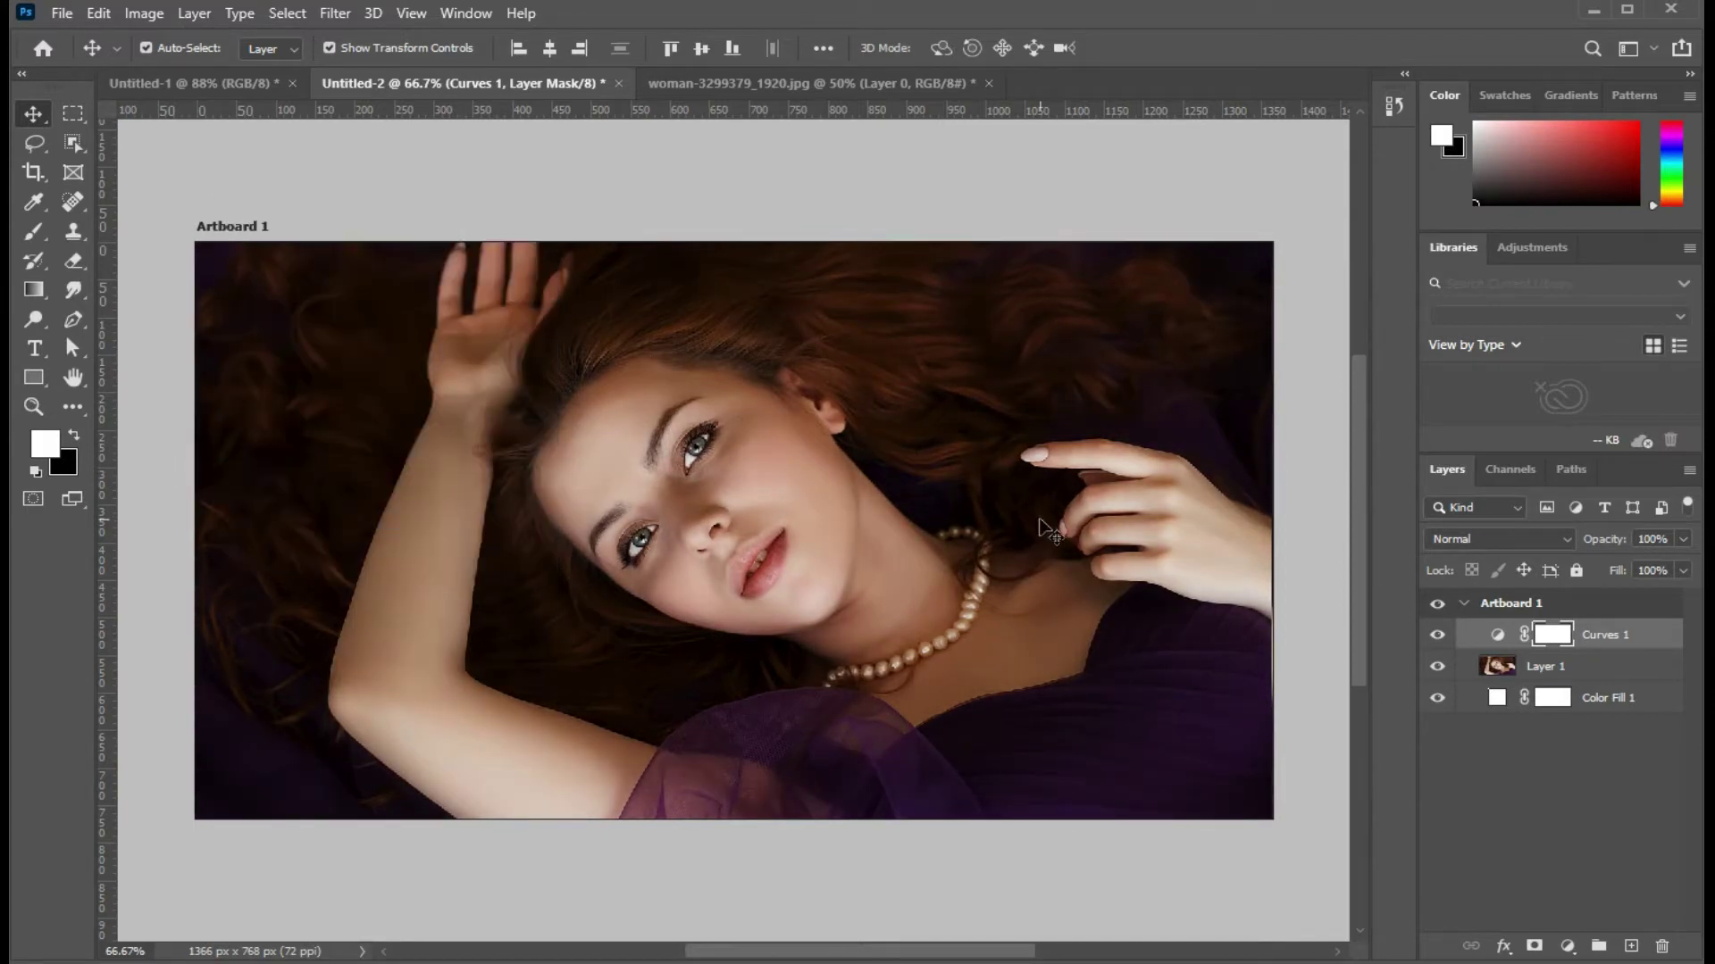
pyautogui.rightClick(1565, 668)
# Step: Enable Color Overlay on Layer 1 and choose a dark plum overlay colour
pyautogui.click(1385, 46)
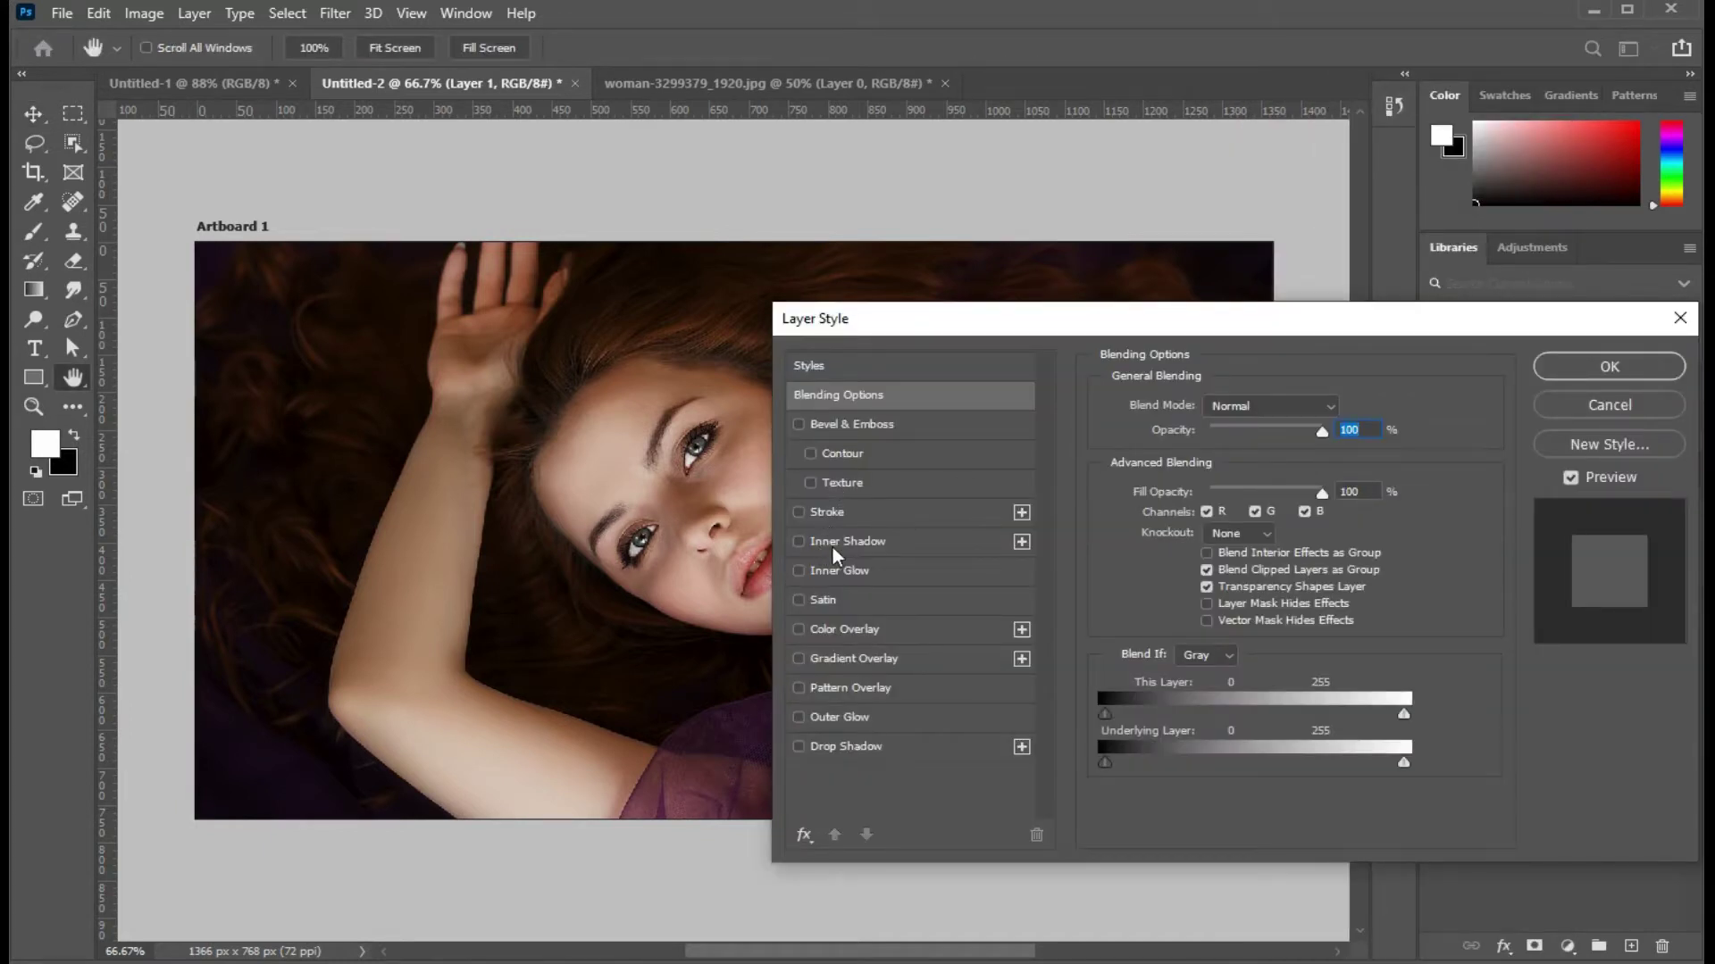
pyautogui.click(853, 627)
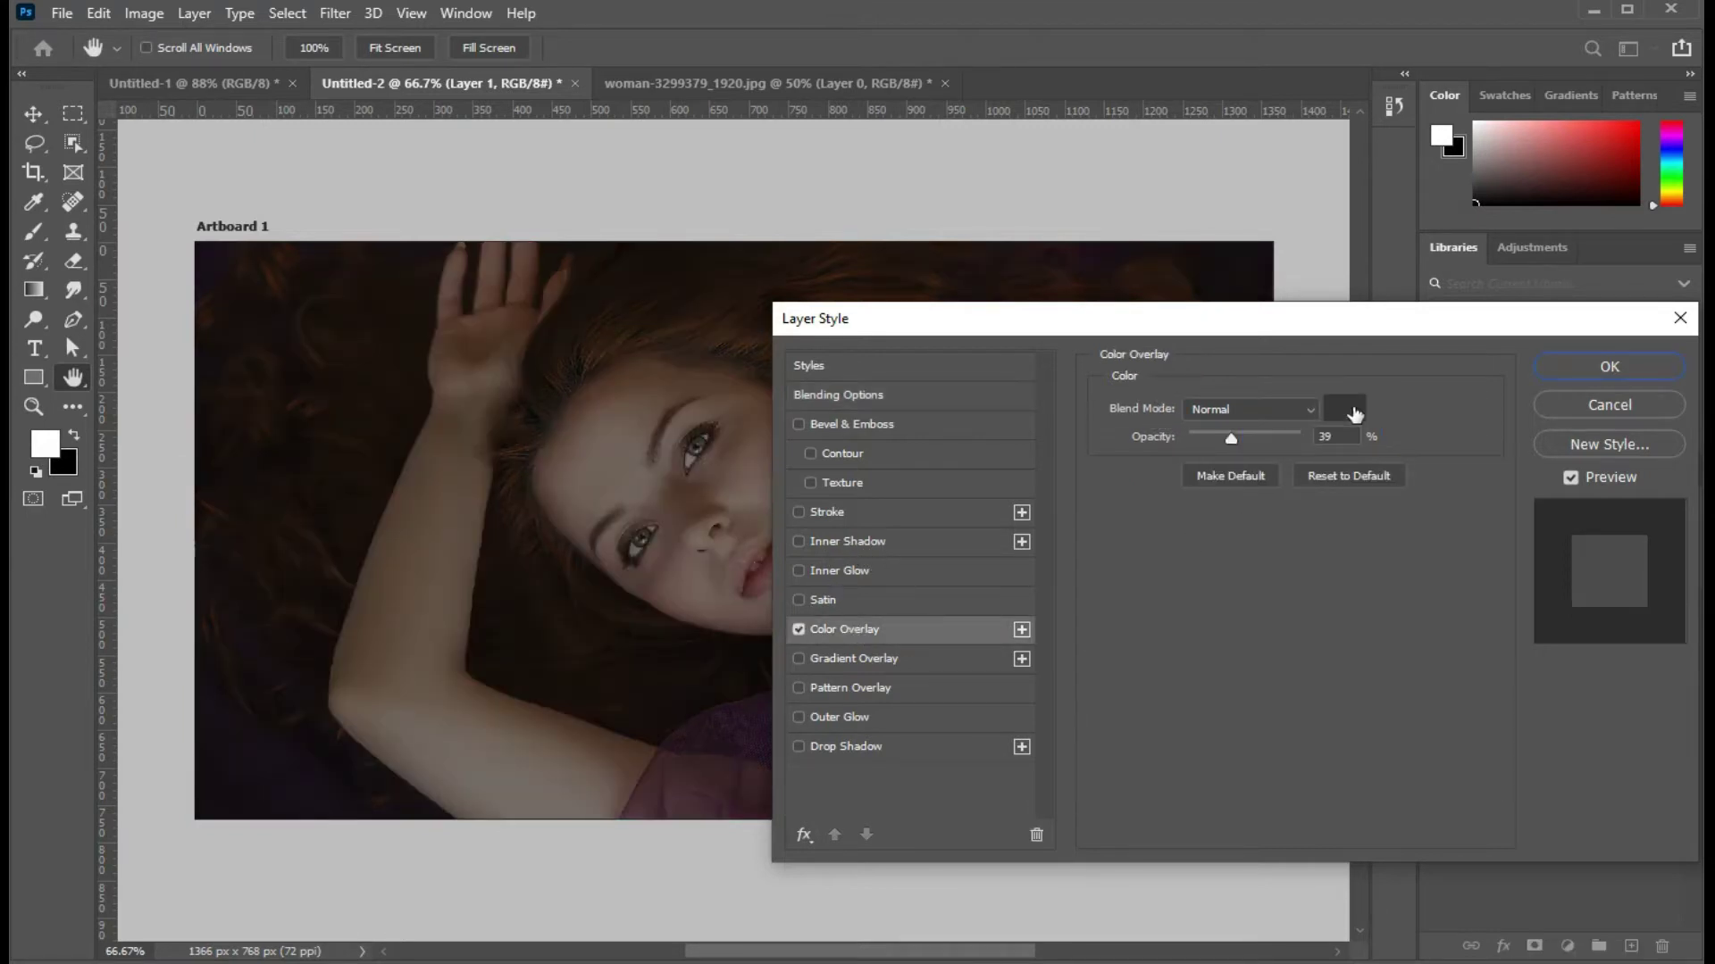
pyautogui.click(1355, 413)
pyautogui.moveTo(1175, 853); pyautogui.dragTo(1094, 861)
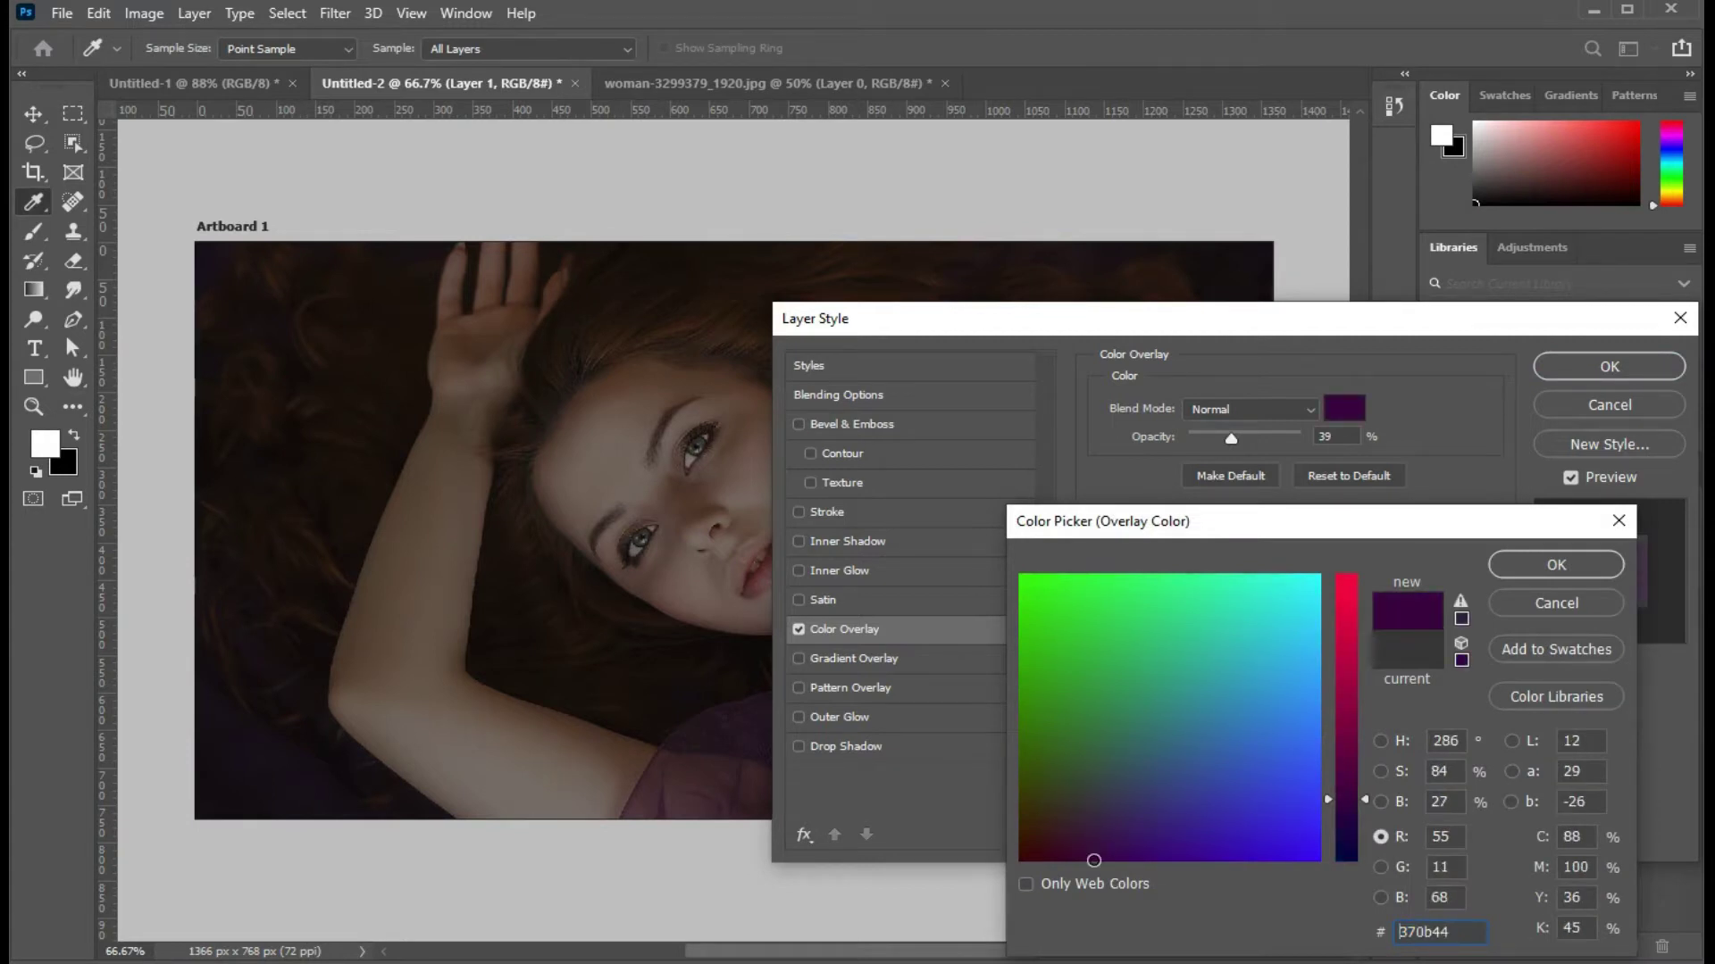
pyautogui.click(1093, 864)
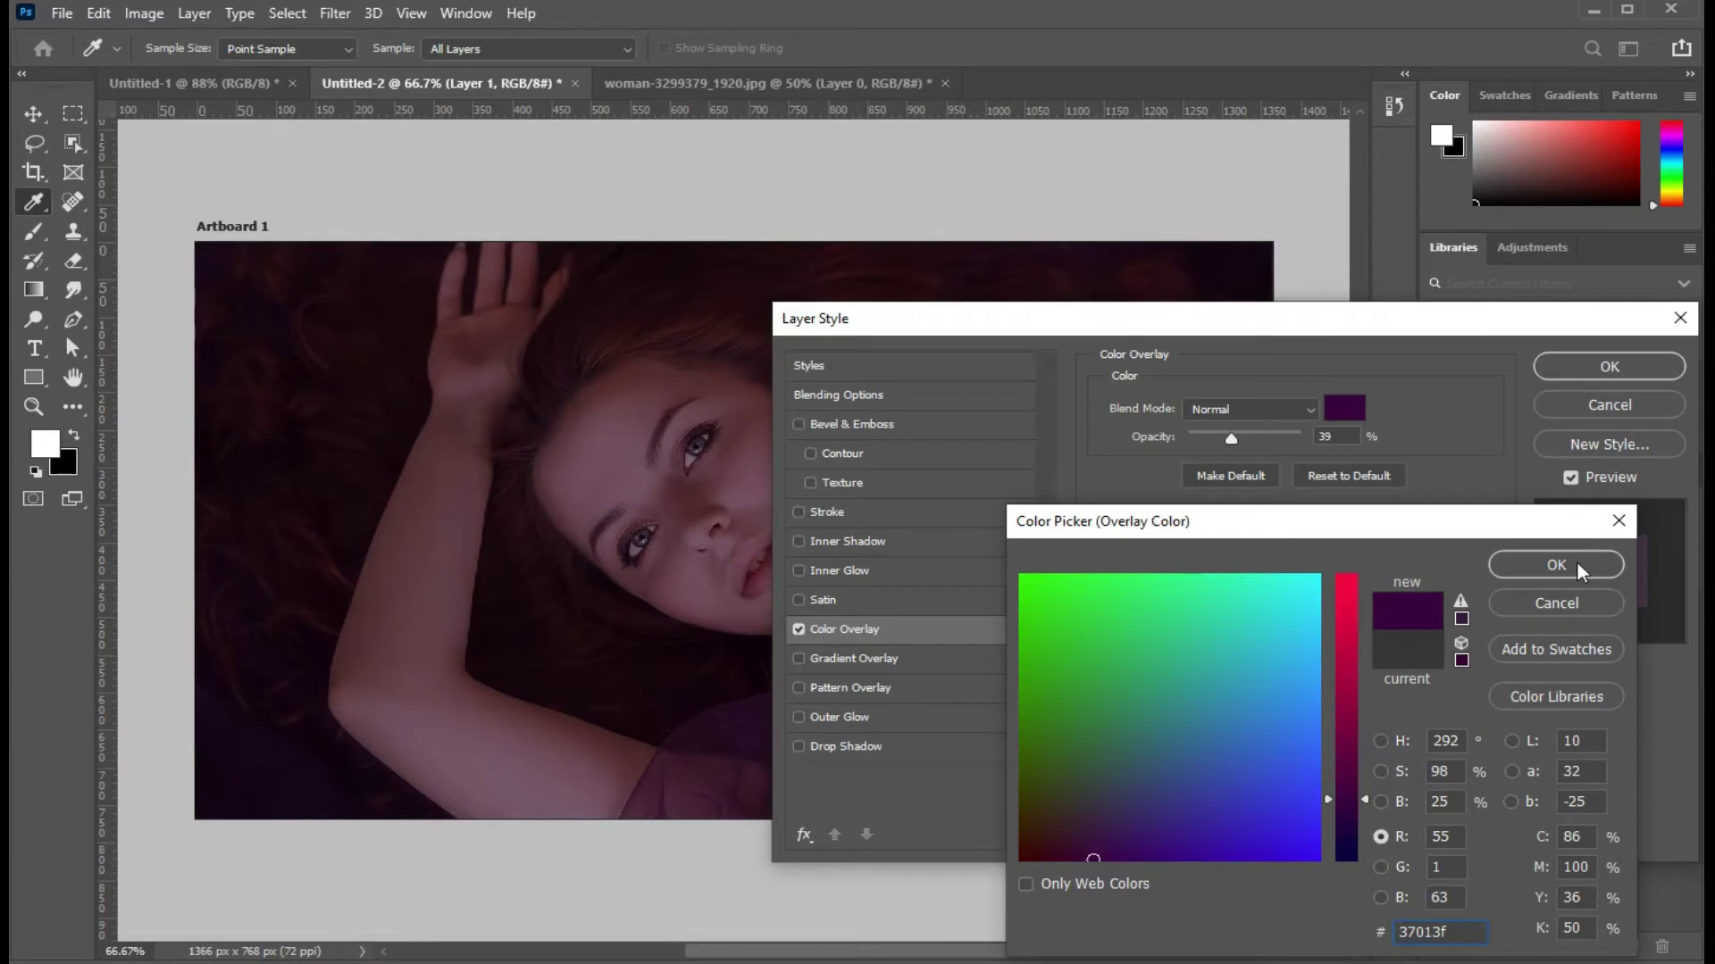
pyautogui.moveTo(1096, 858)
pyautogui.mouseDown()
pyautogui.moveTo(1044, 843)
pyautogui.moveTo(1063, 856)
pyautogui.mouseUp()
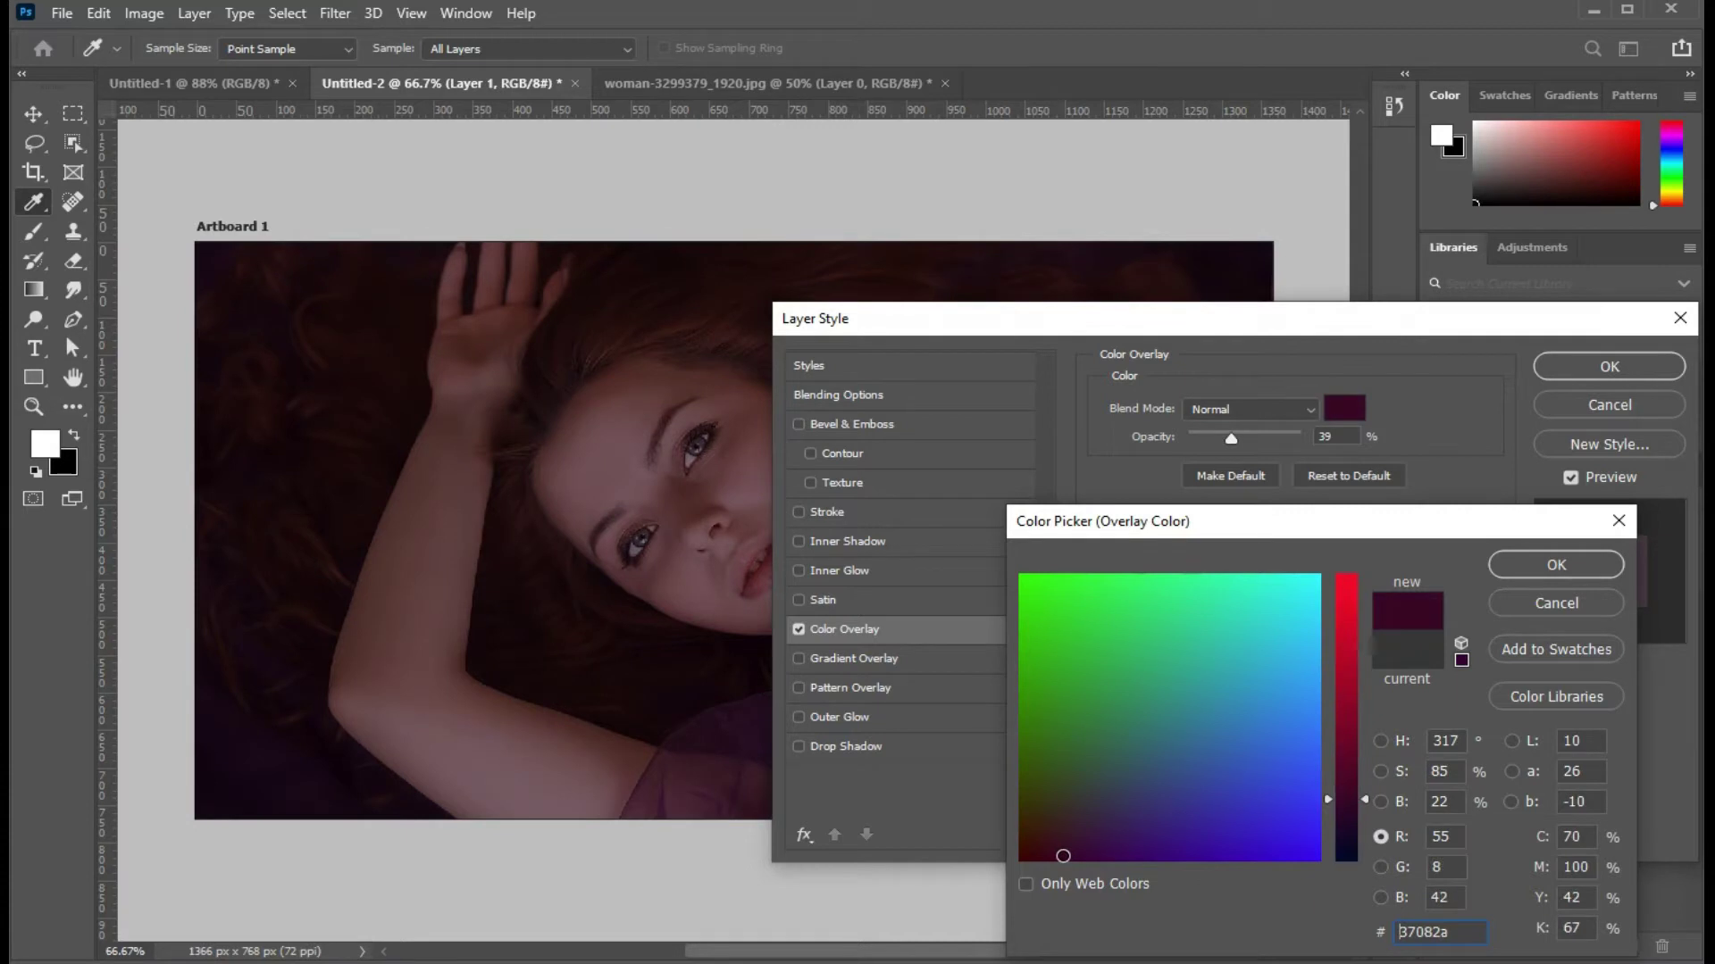
pyautogui.moveTo(1062, 855); pyautogui.dragTo(1062, 855)
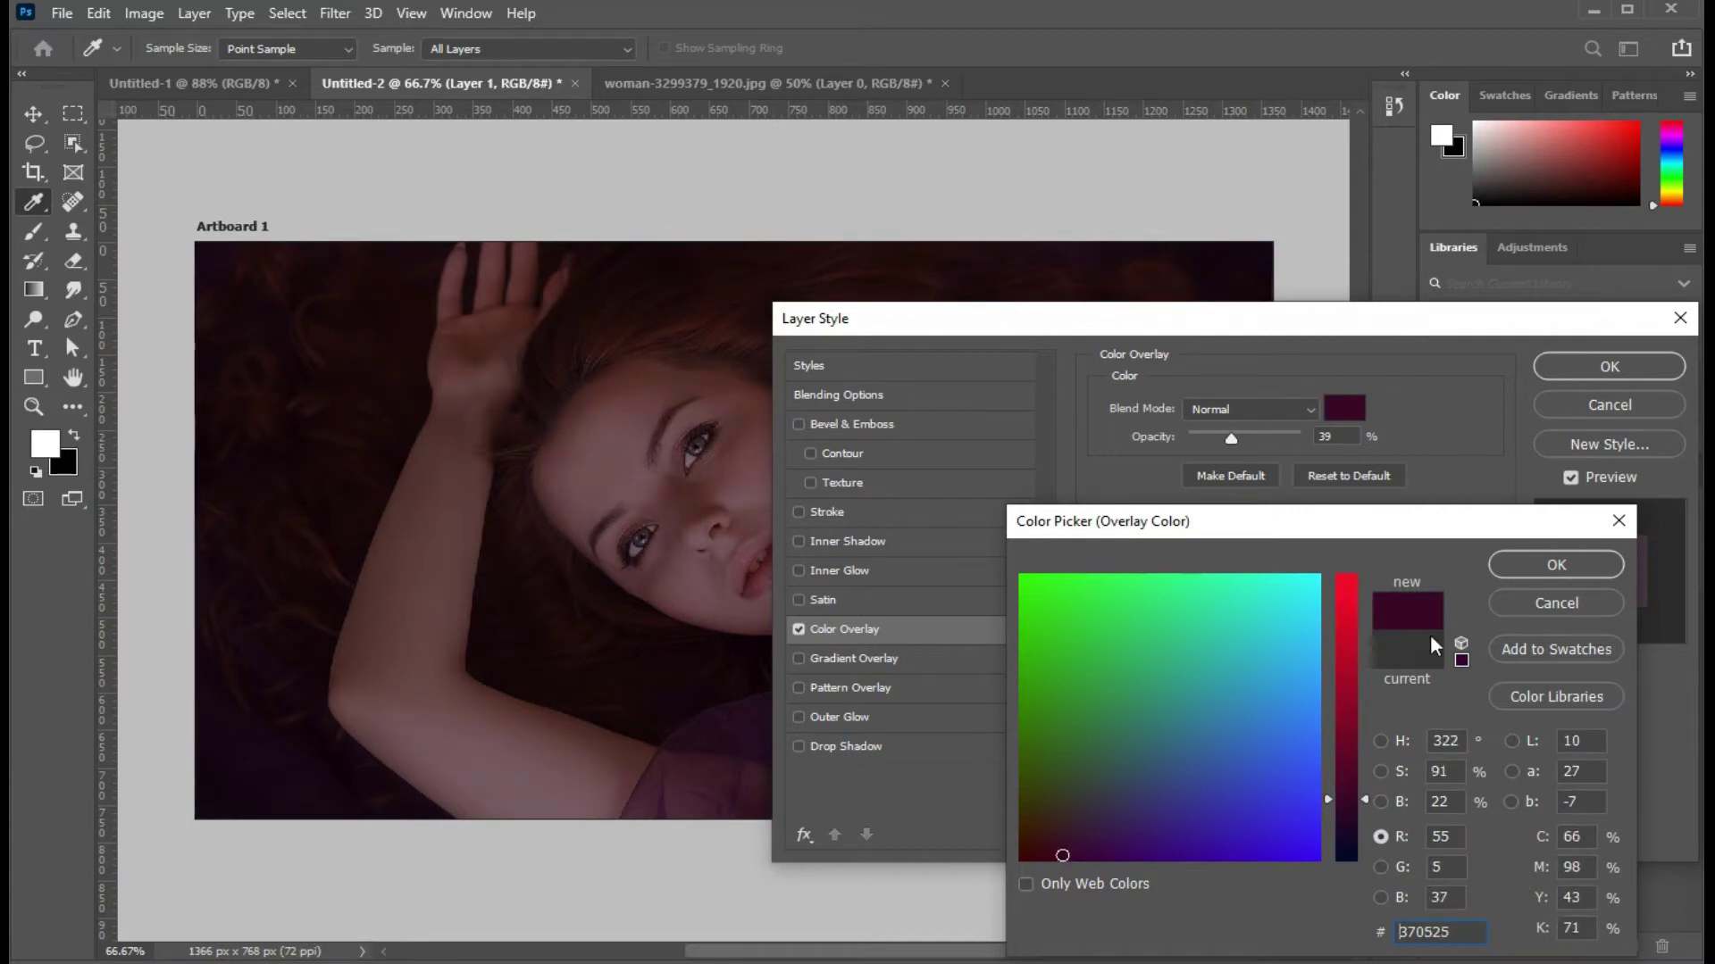
pyautogui.click(1576, 576)
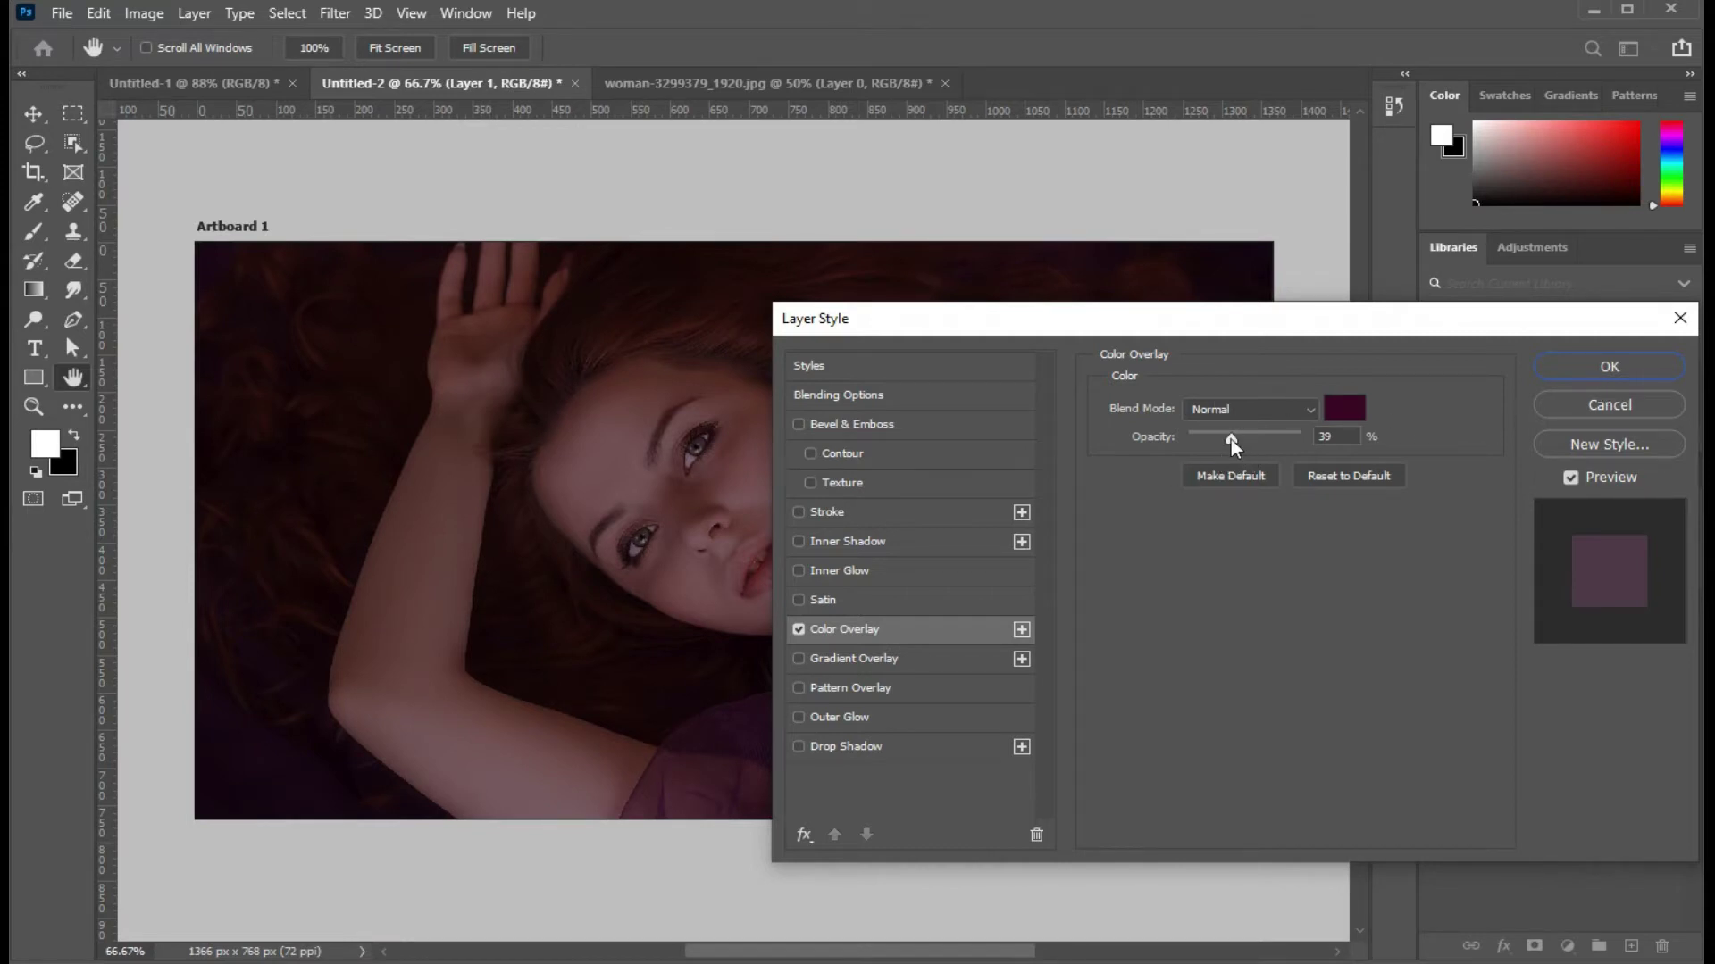
# Step: Lower the overlay opacity to about 35% and apply the layer style
pyautogui.moveTo(1231, 439); pyautogui.dragTo(1228, 442)
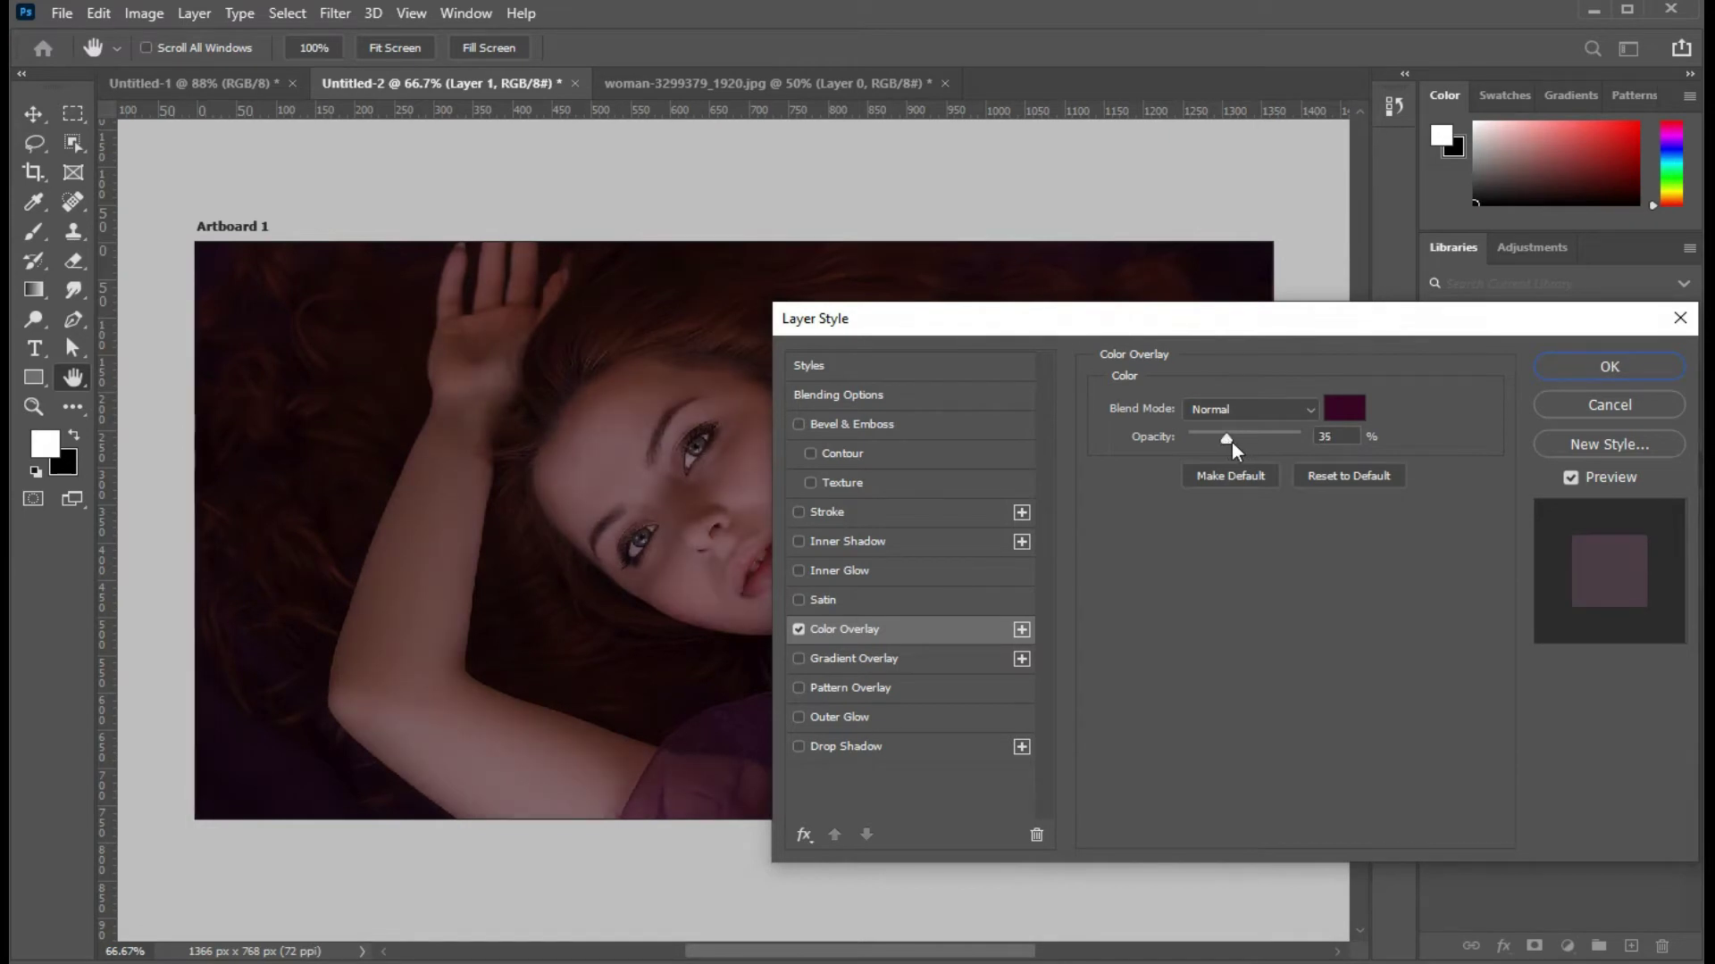
pyautogui.moveTo(1229, 442); pyautogui.dragTo(1231, 442)
pyautogui.click(1541, 370)
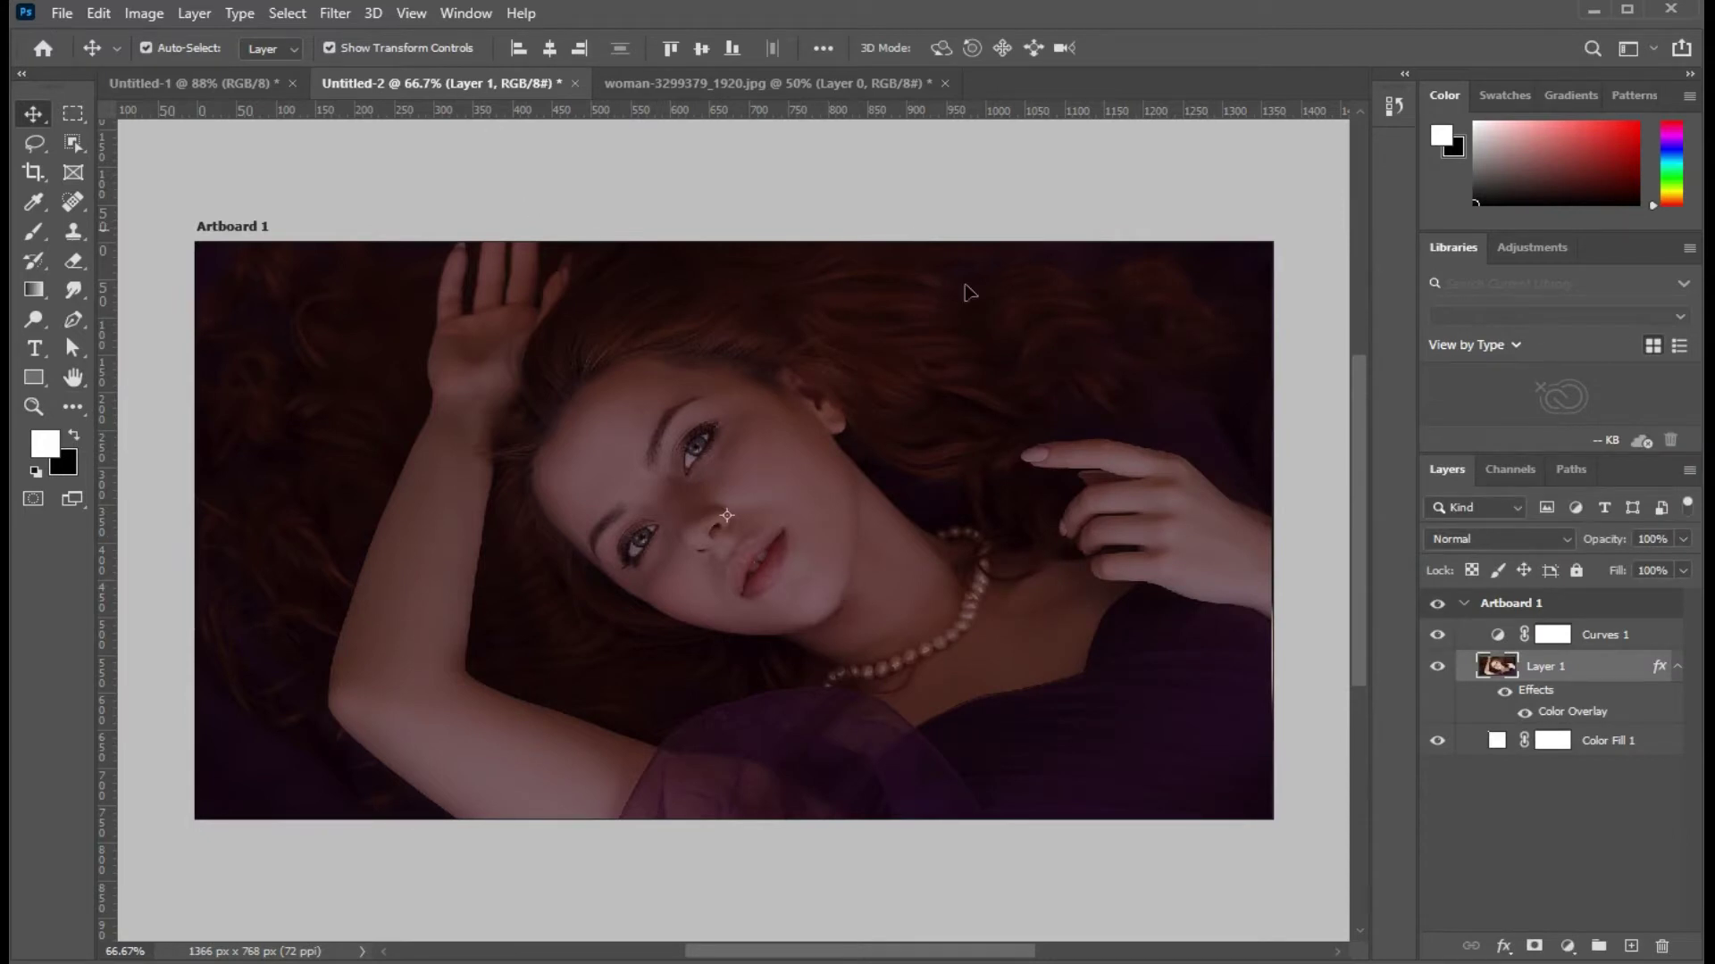
# Step: Lock Curves 1, Layer 1 and Color Fill 1, and close the woman photo without saving
pyautogui.click(1624, 637)
pyautogui.click(1576, 571)
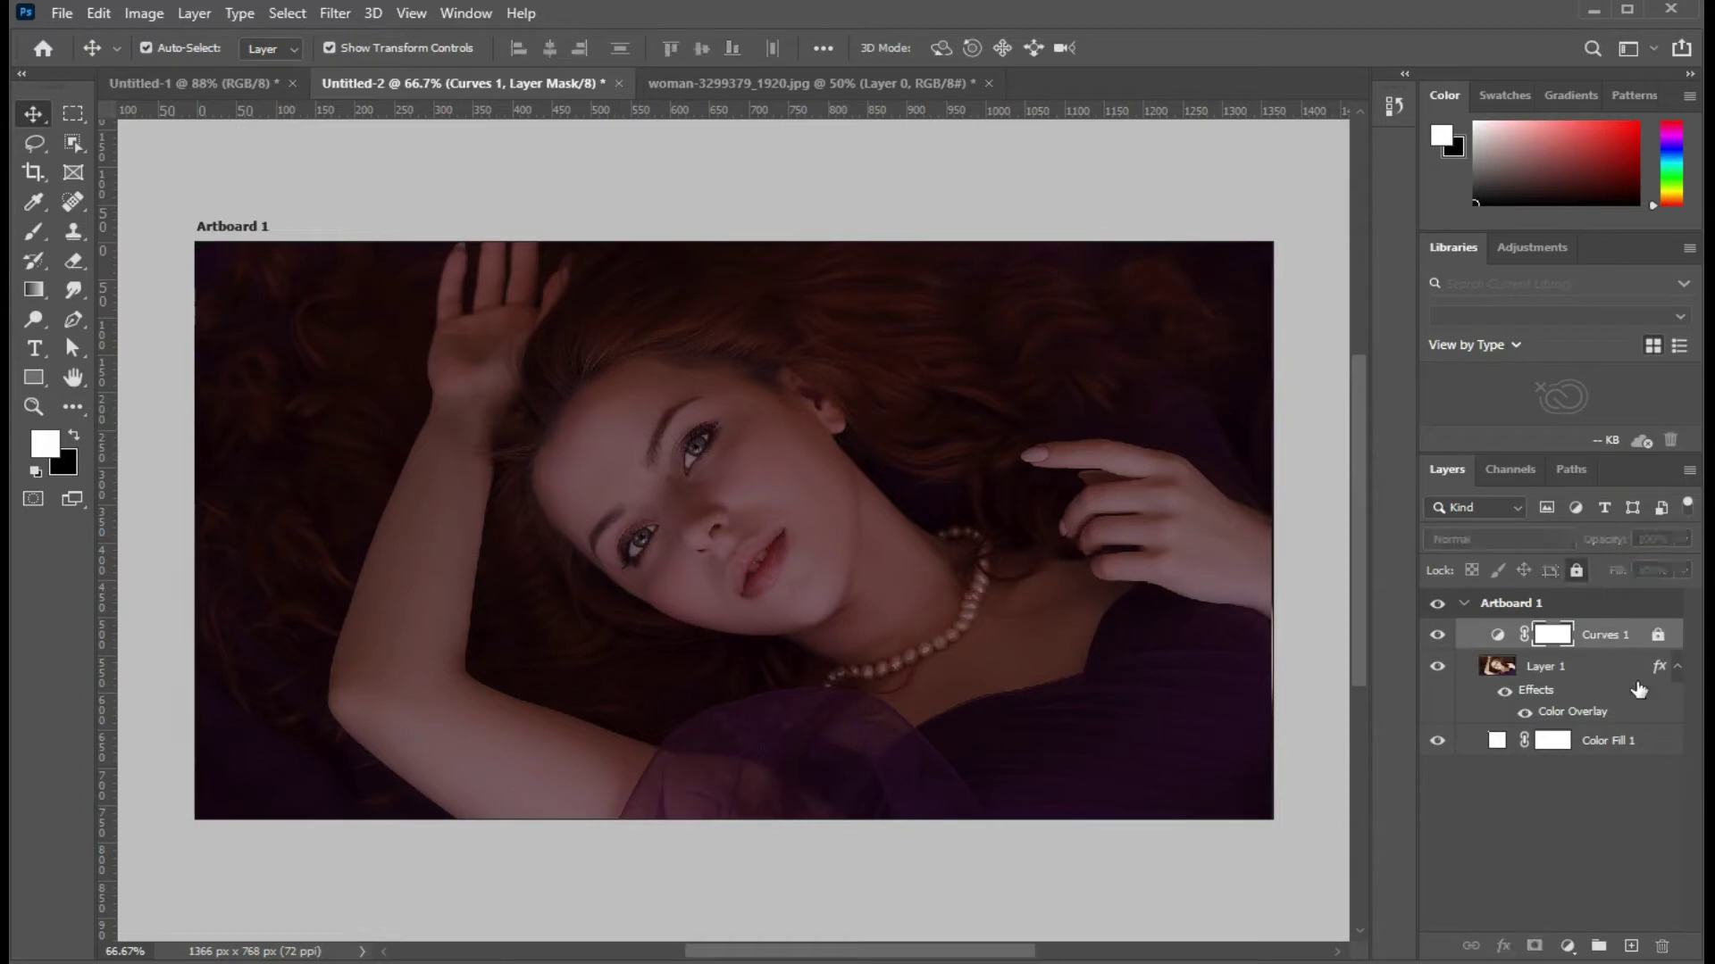
pyautogui.click(1611, 671)
pyautogui.click(1576, 570)
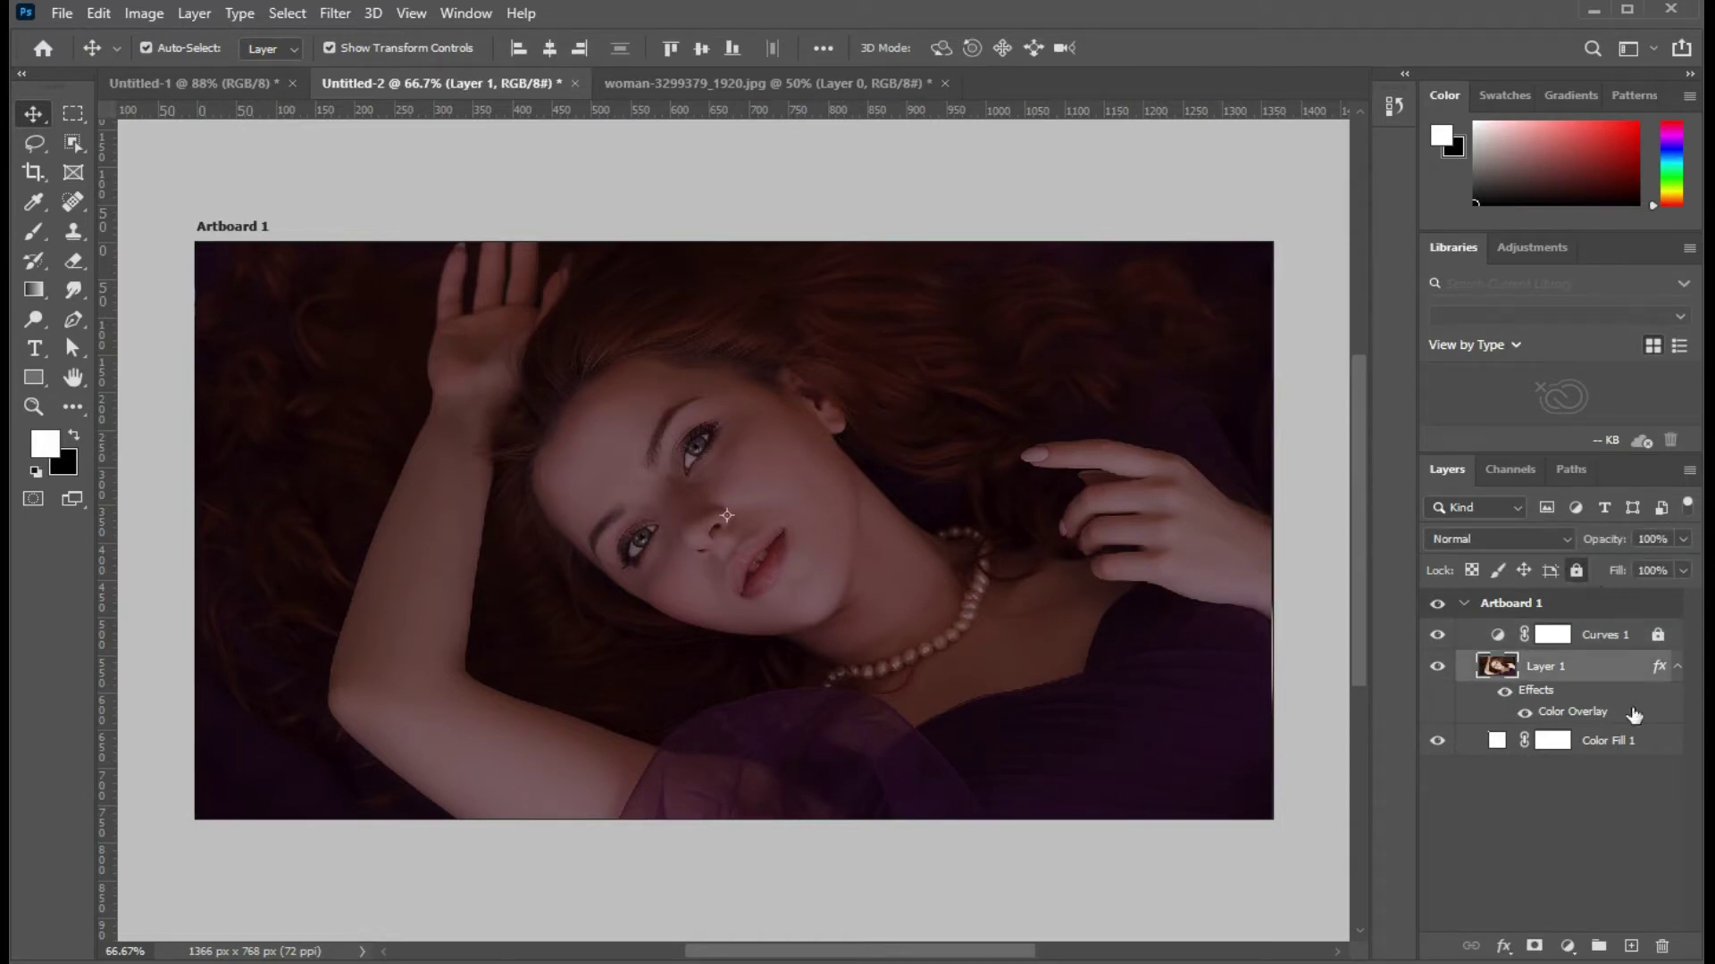
pyautogui.click(1643, 745)
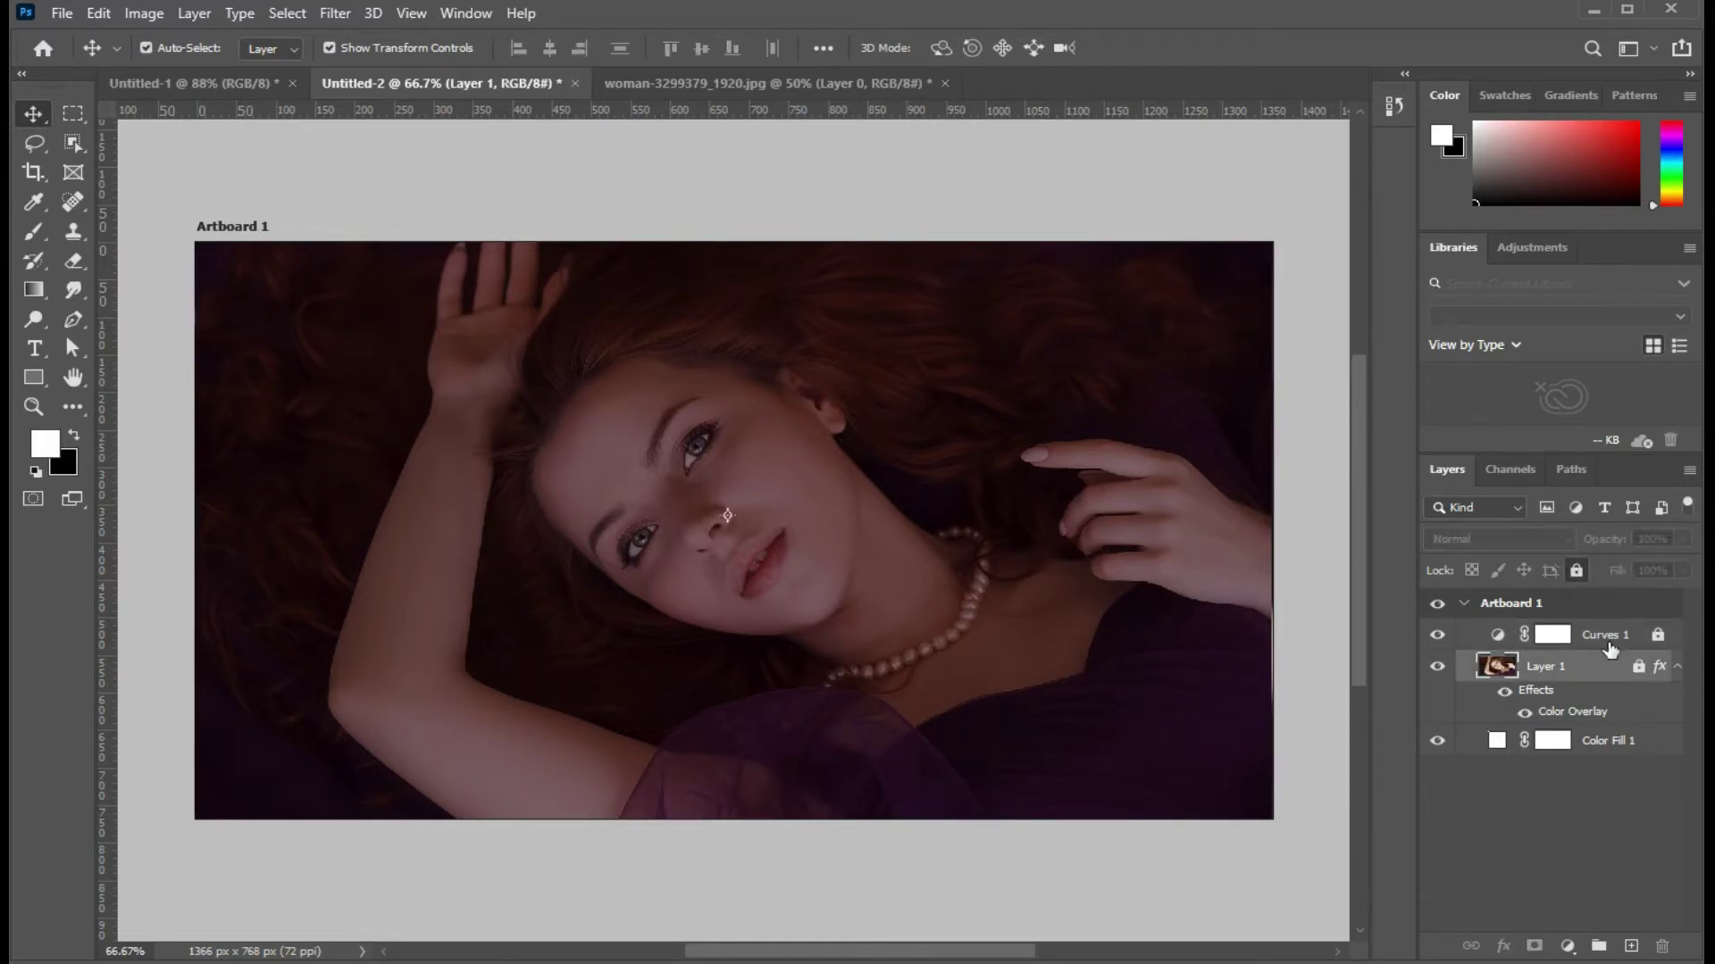
pyautogui.click(1576, 570)
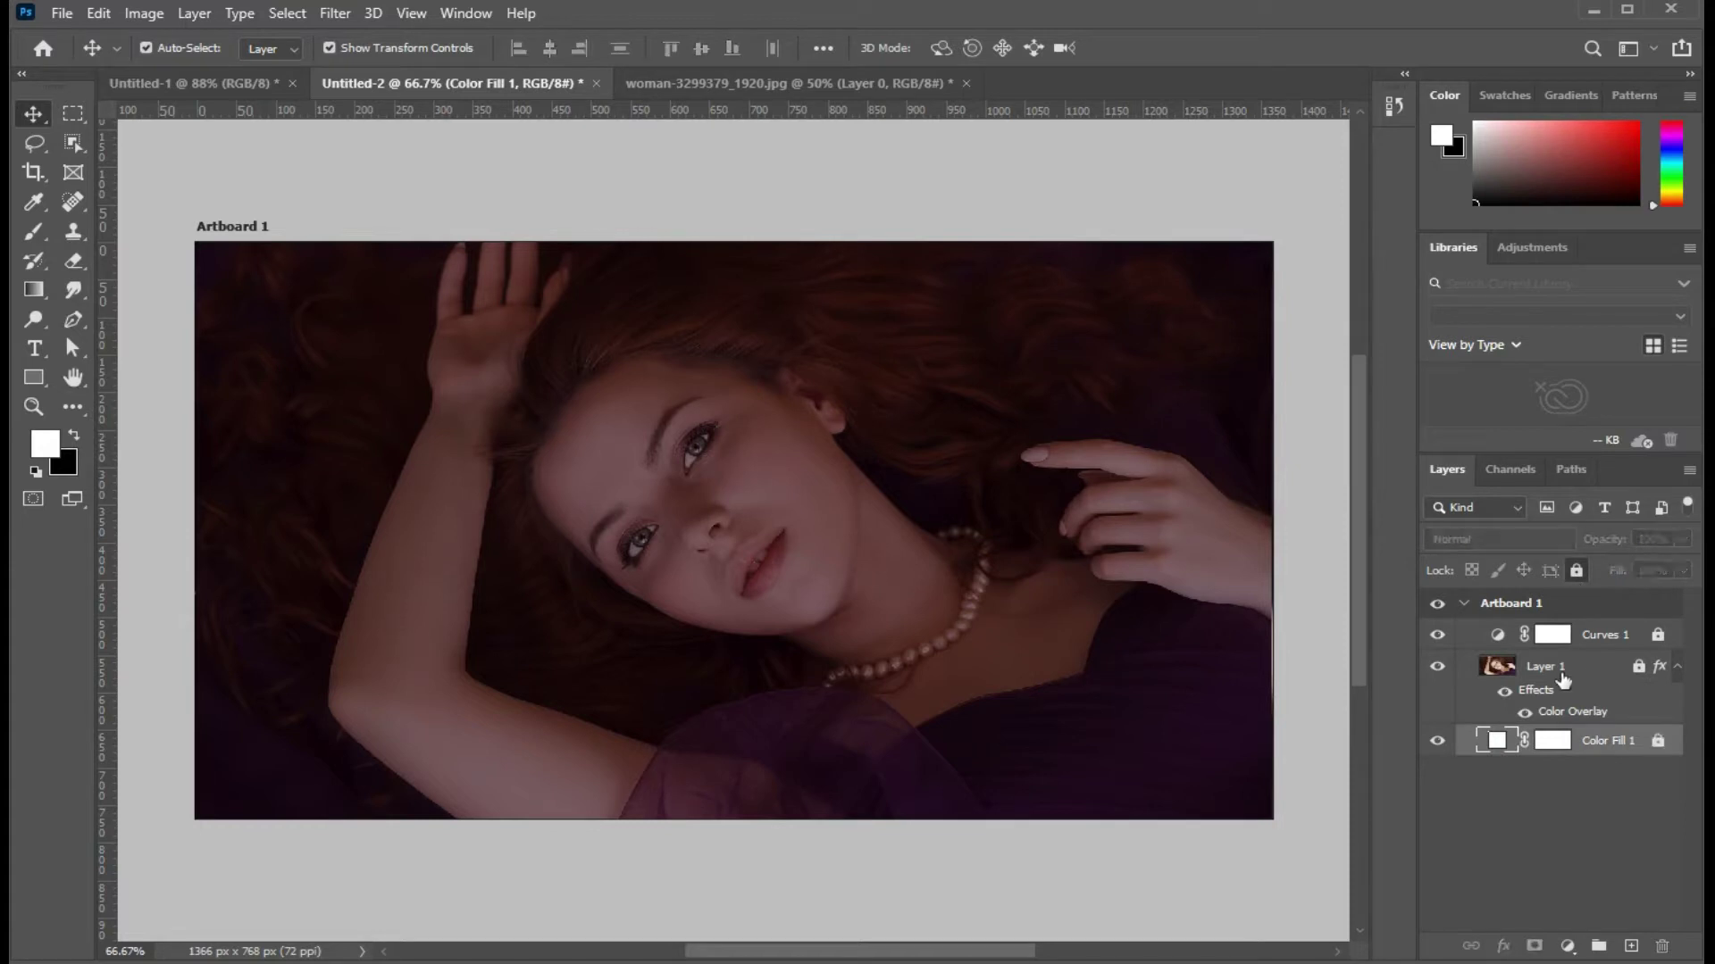
pyautogui.click(965, 83)
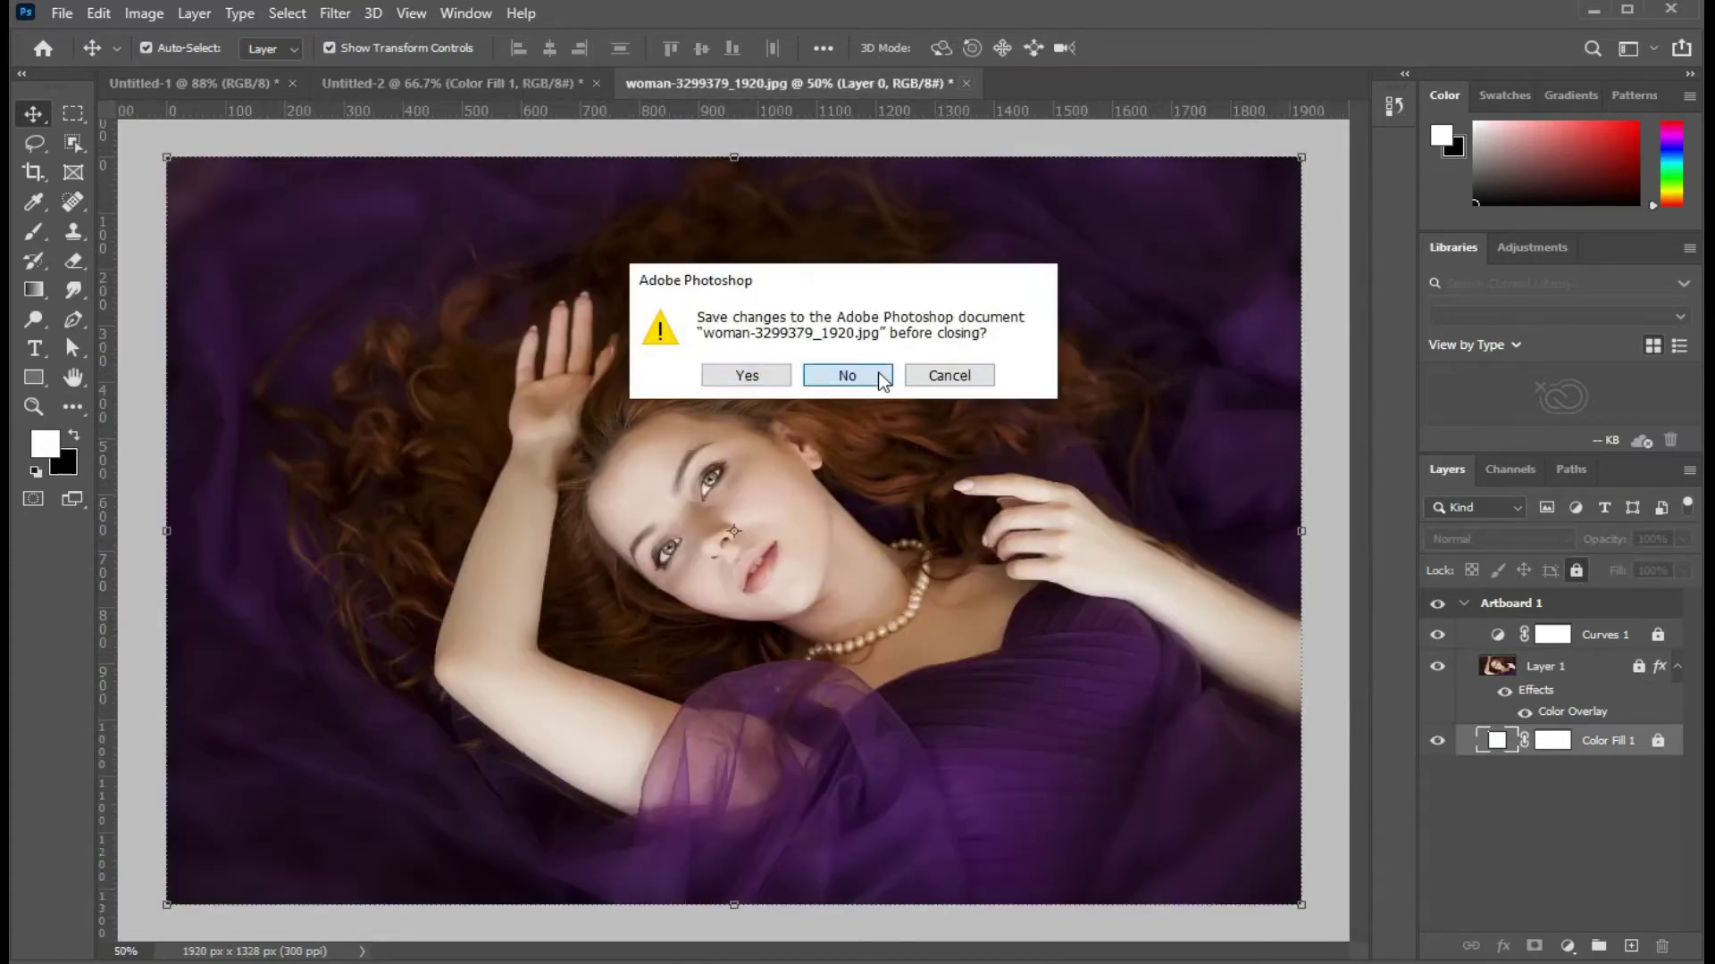
pyautogui.click(847, 375)
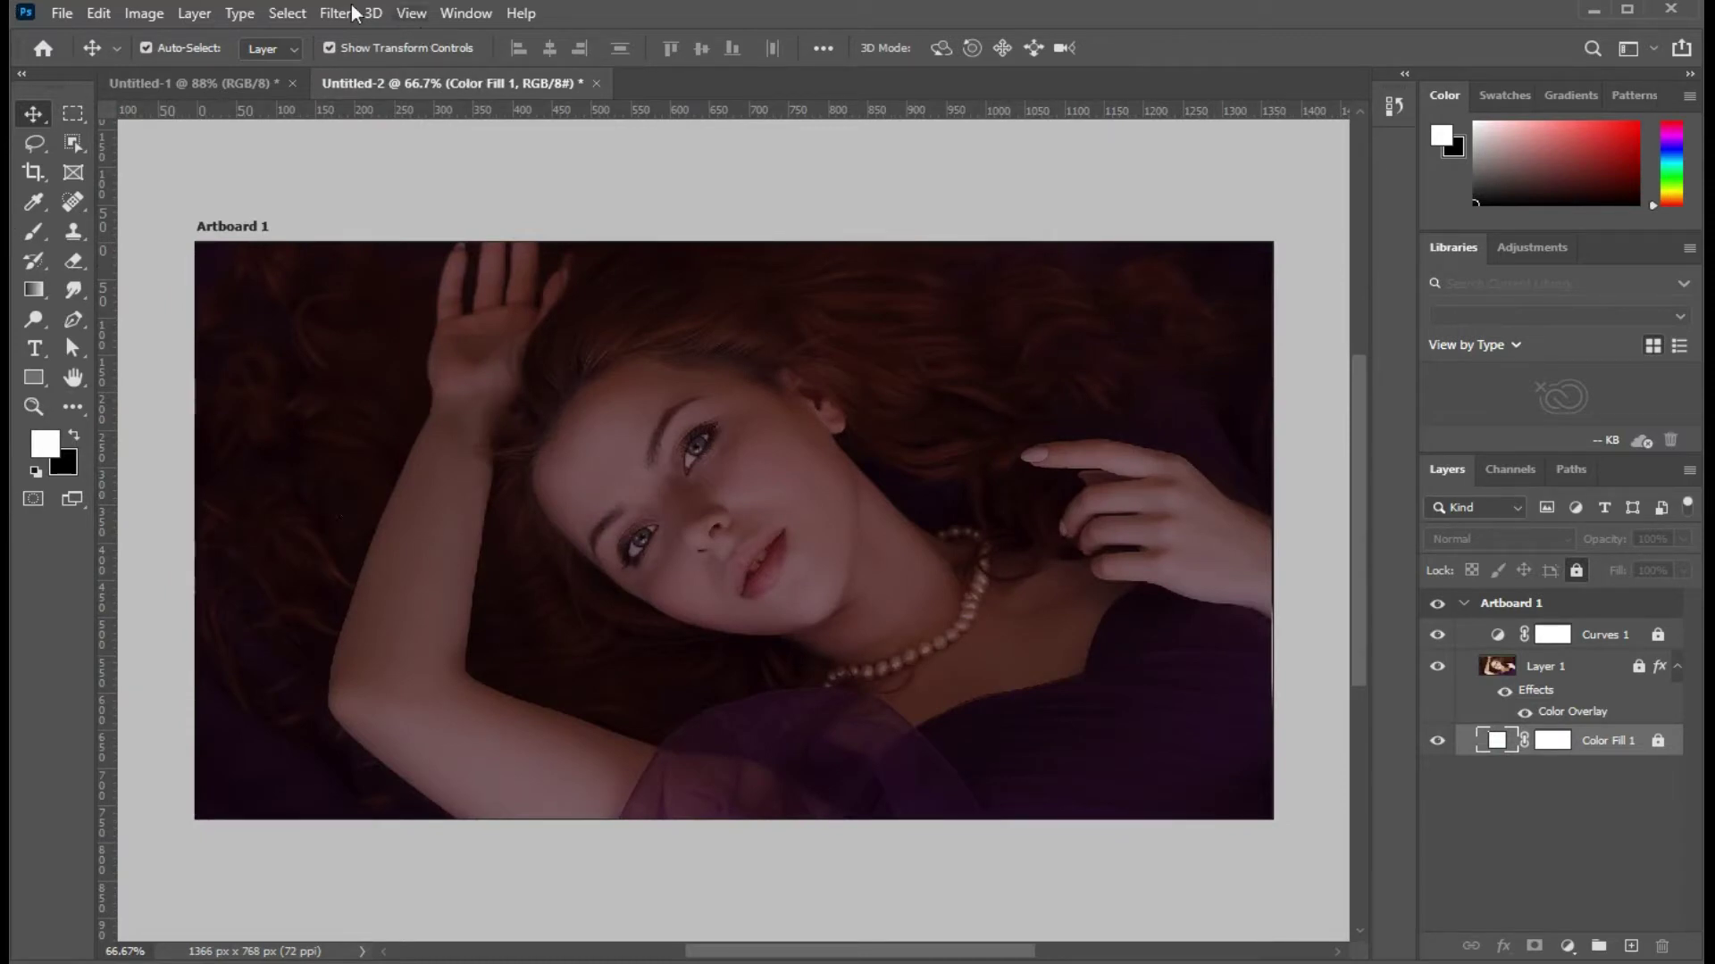
# Step: Create a New Guide Layout with 9 columns, 2 rows and 20 px gutters
pyautogui.click(413, 13)
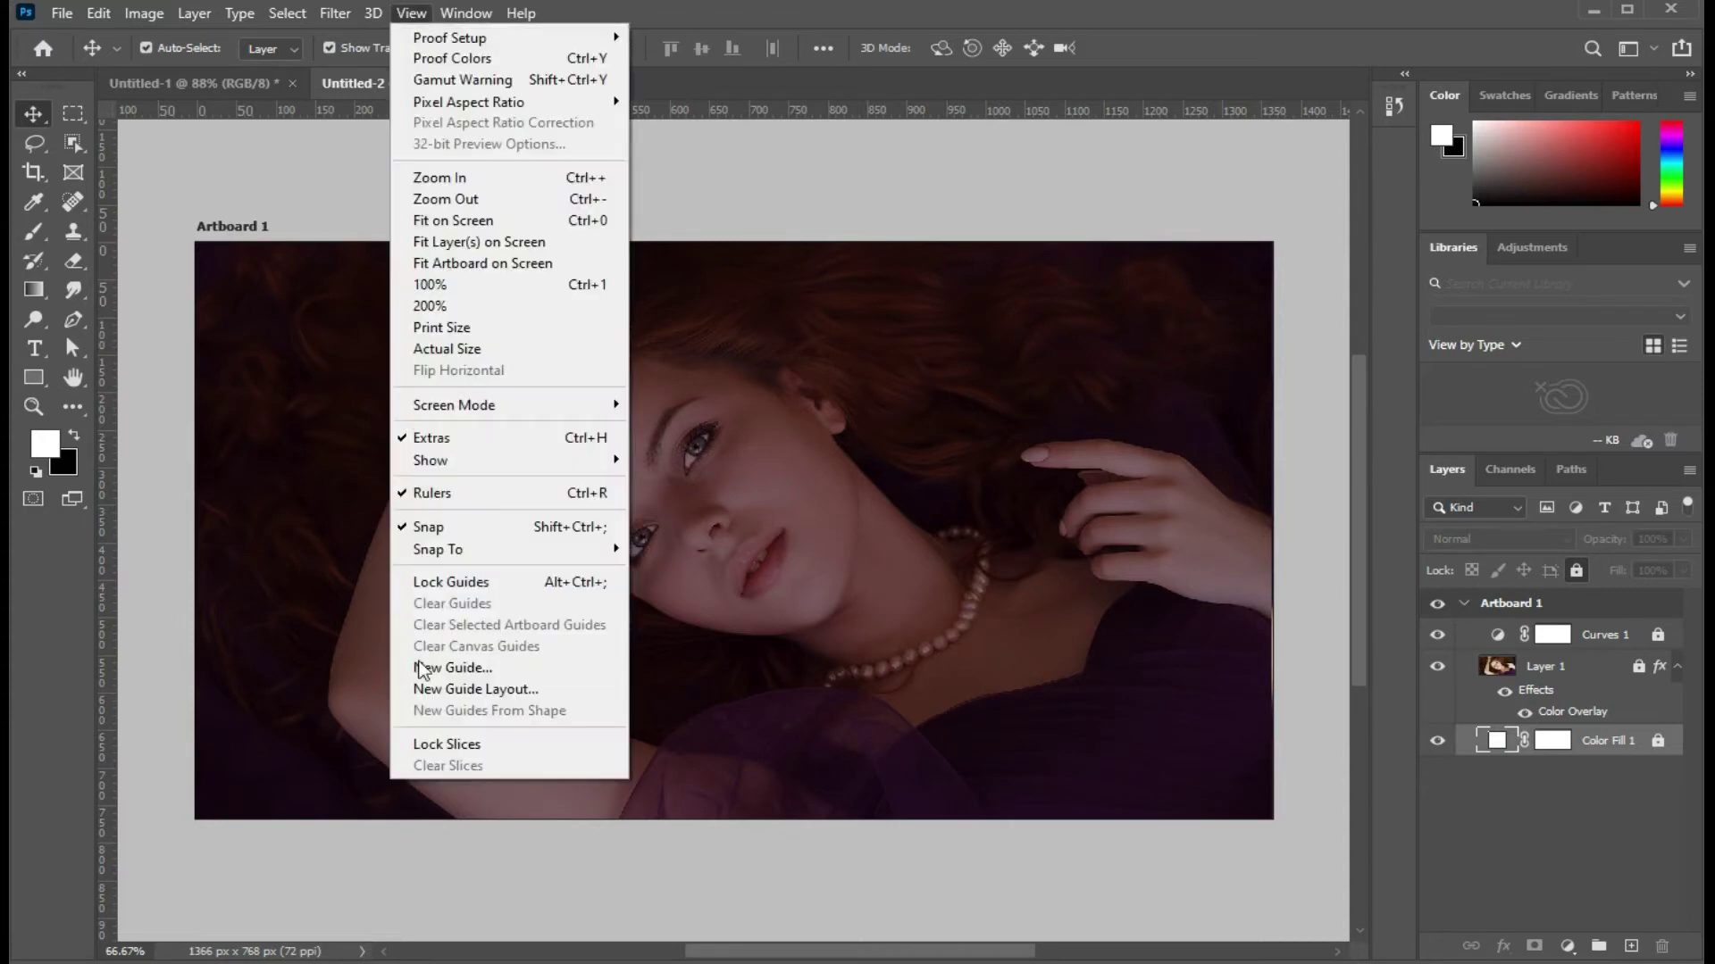
pyautogui.click(475, 688)
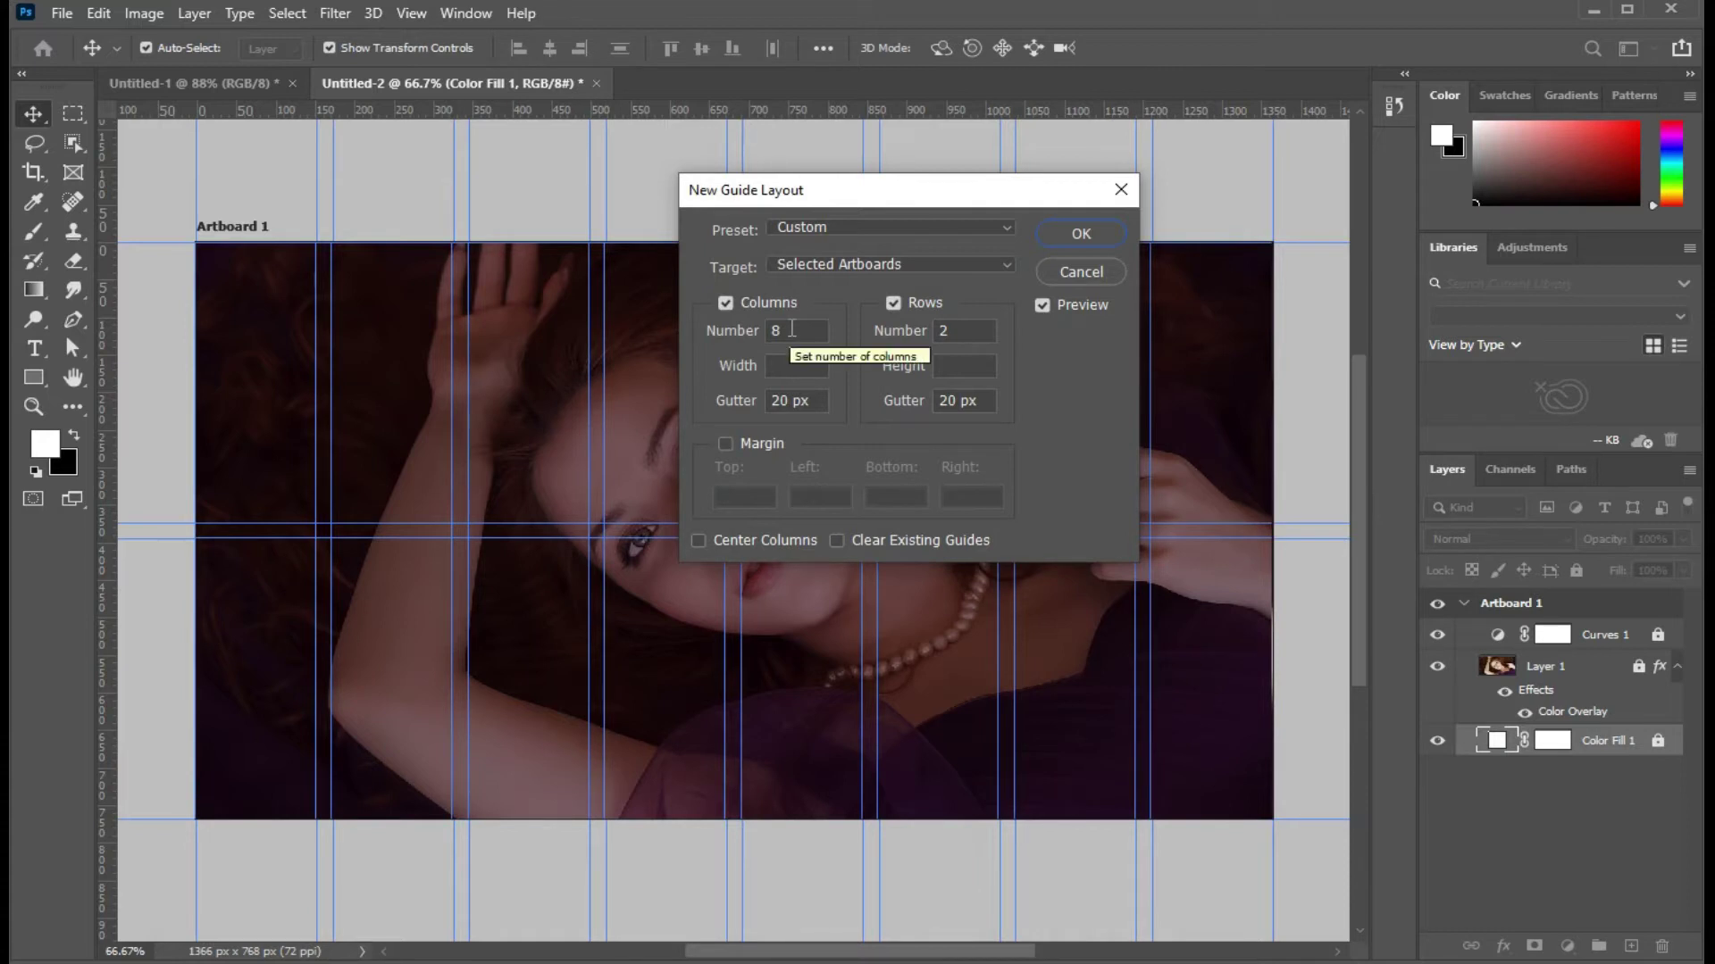
pyautogui.click(791, 329)
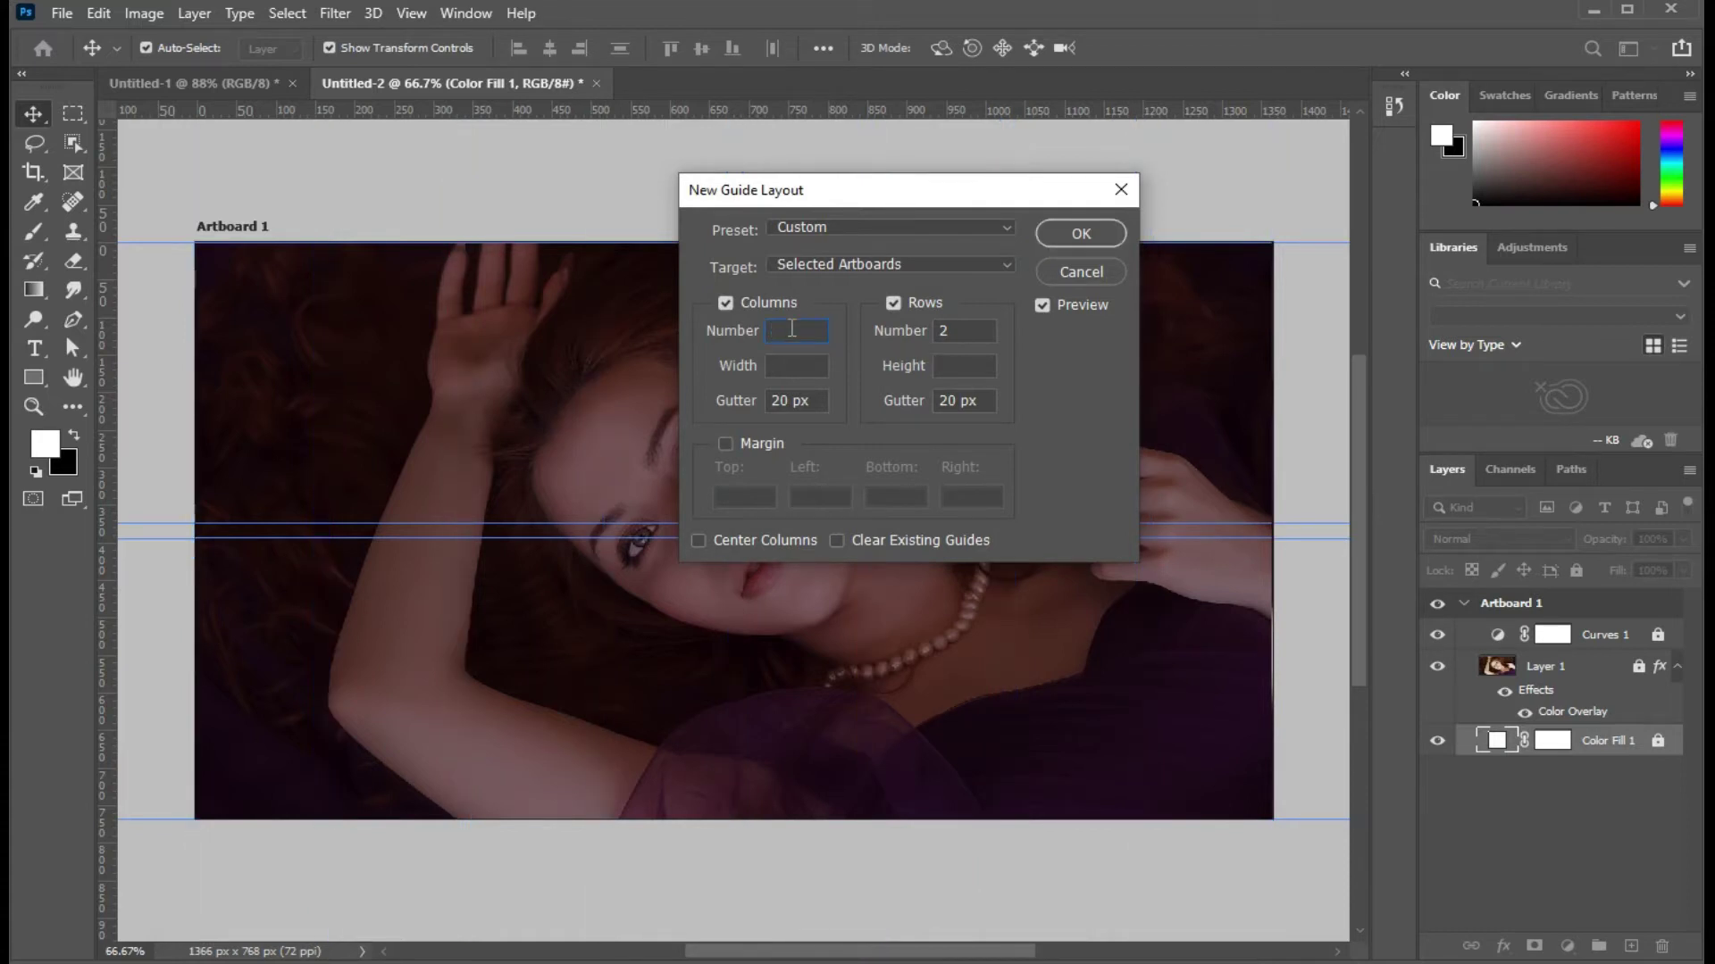
pyautogui.write('9')
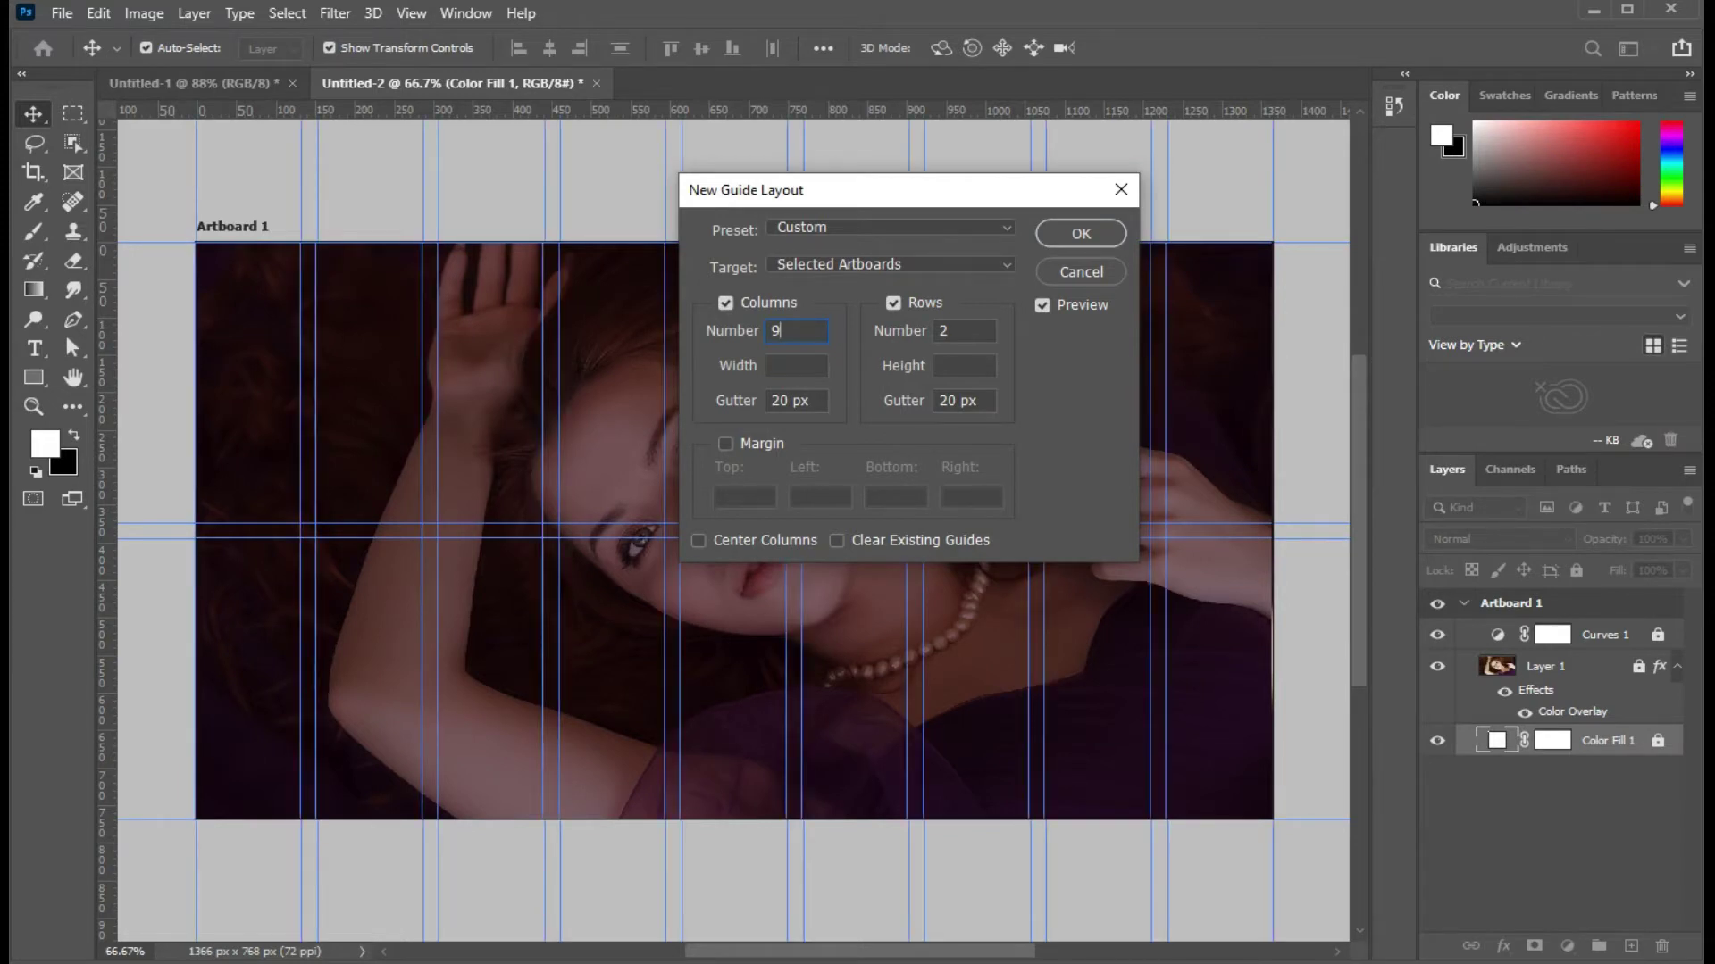
pyautogui.press('Return')
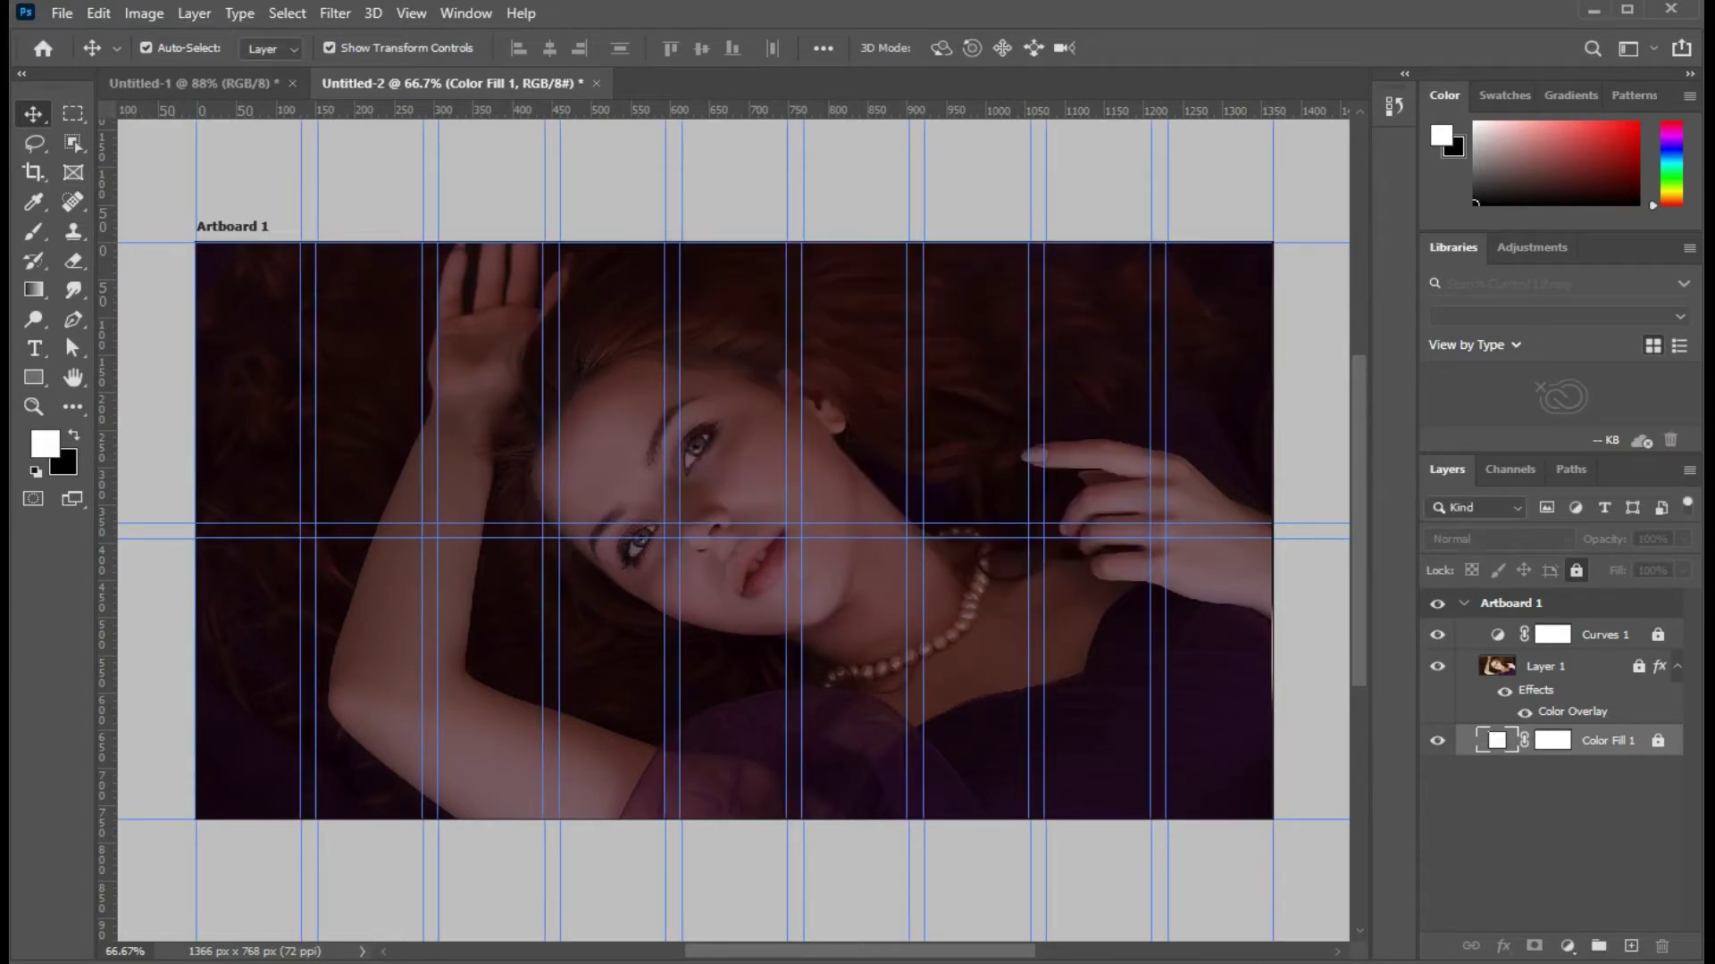
# Step: Bring the gold crown logo from Untitled-1 to Untitled-2's top-left, with its layer at the top
pyautogui.click(249, 84)
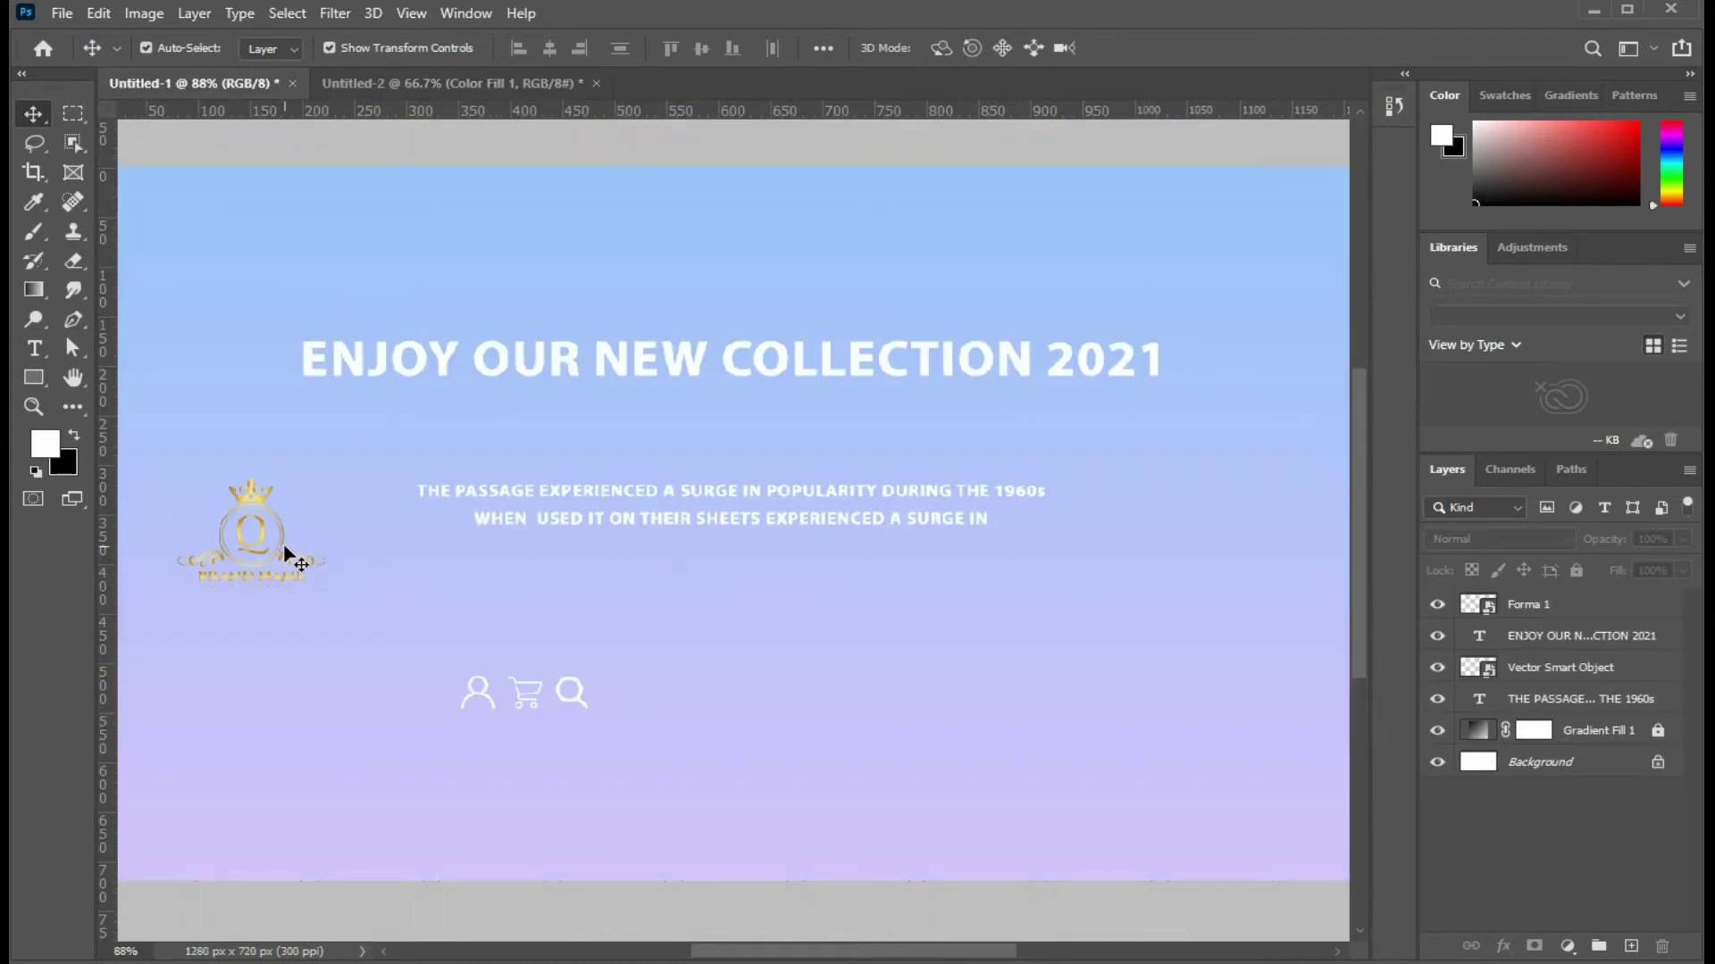
pyautogui.click(284, 554)
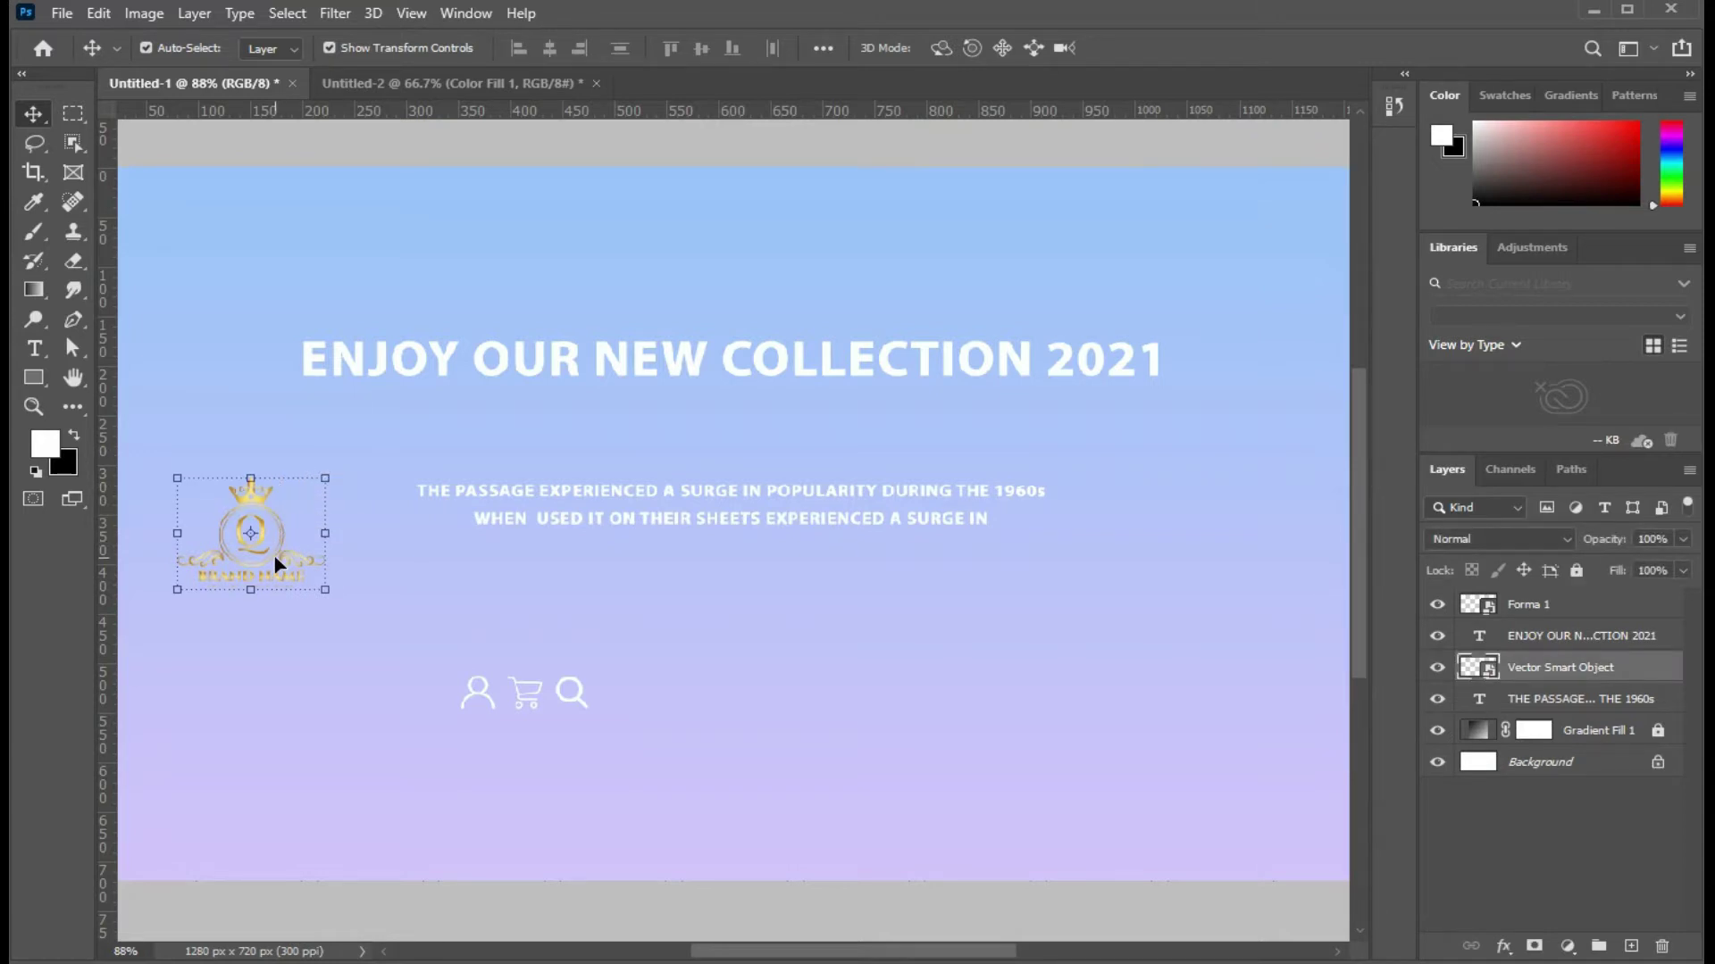
pyautogui.moveTo(277, 563); pyautogui.dragTo(522, 119)
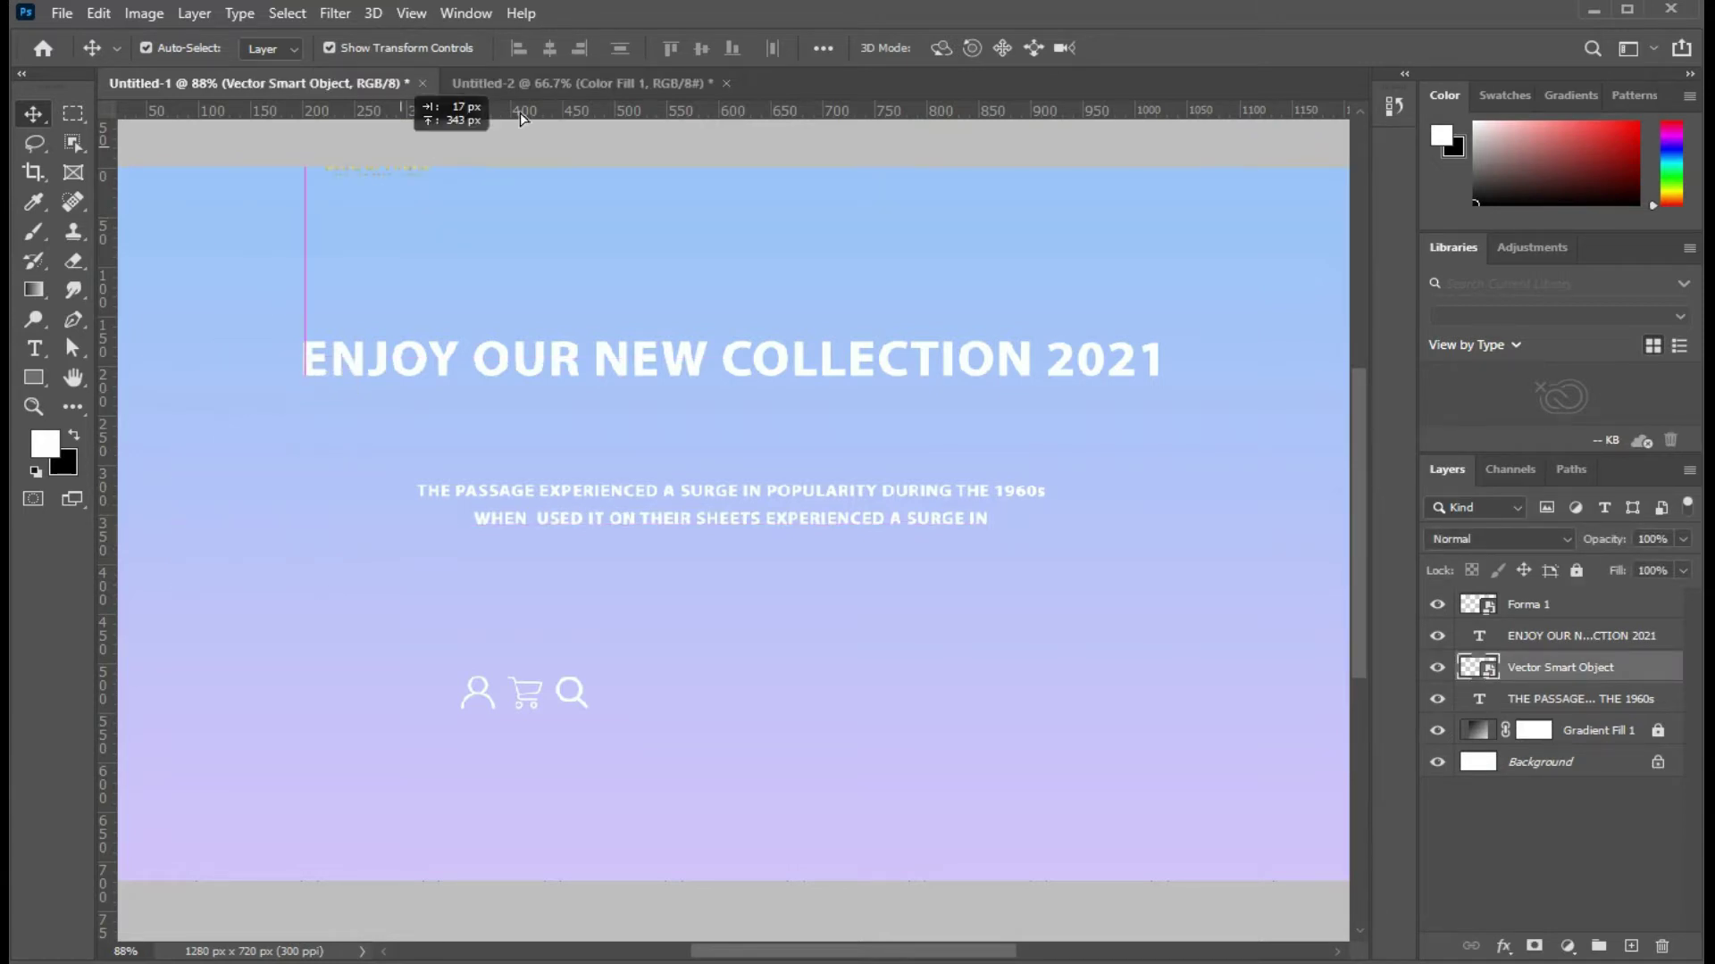
pyautogui.moveTo(522, 119)
pyautogui.mouseDown()
pyautogui.moveTo(516, 189)
pyautogui.moveTo(262, 276)
pyautogui.mouseUp()
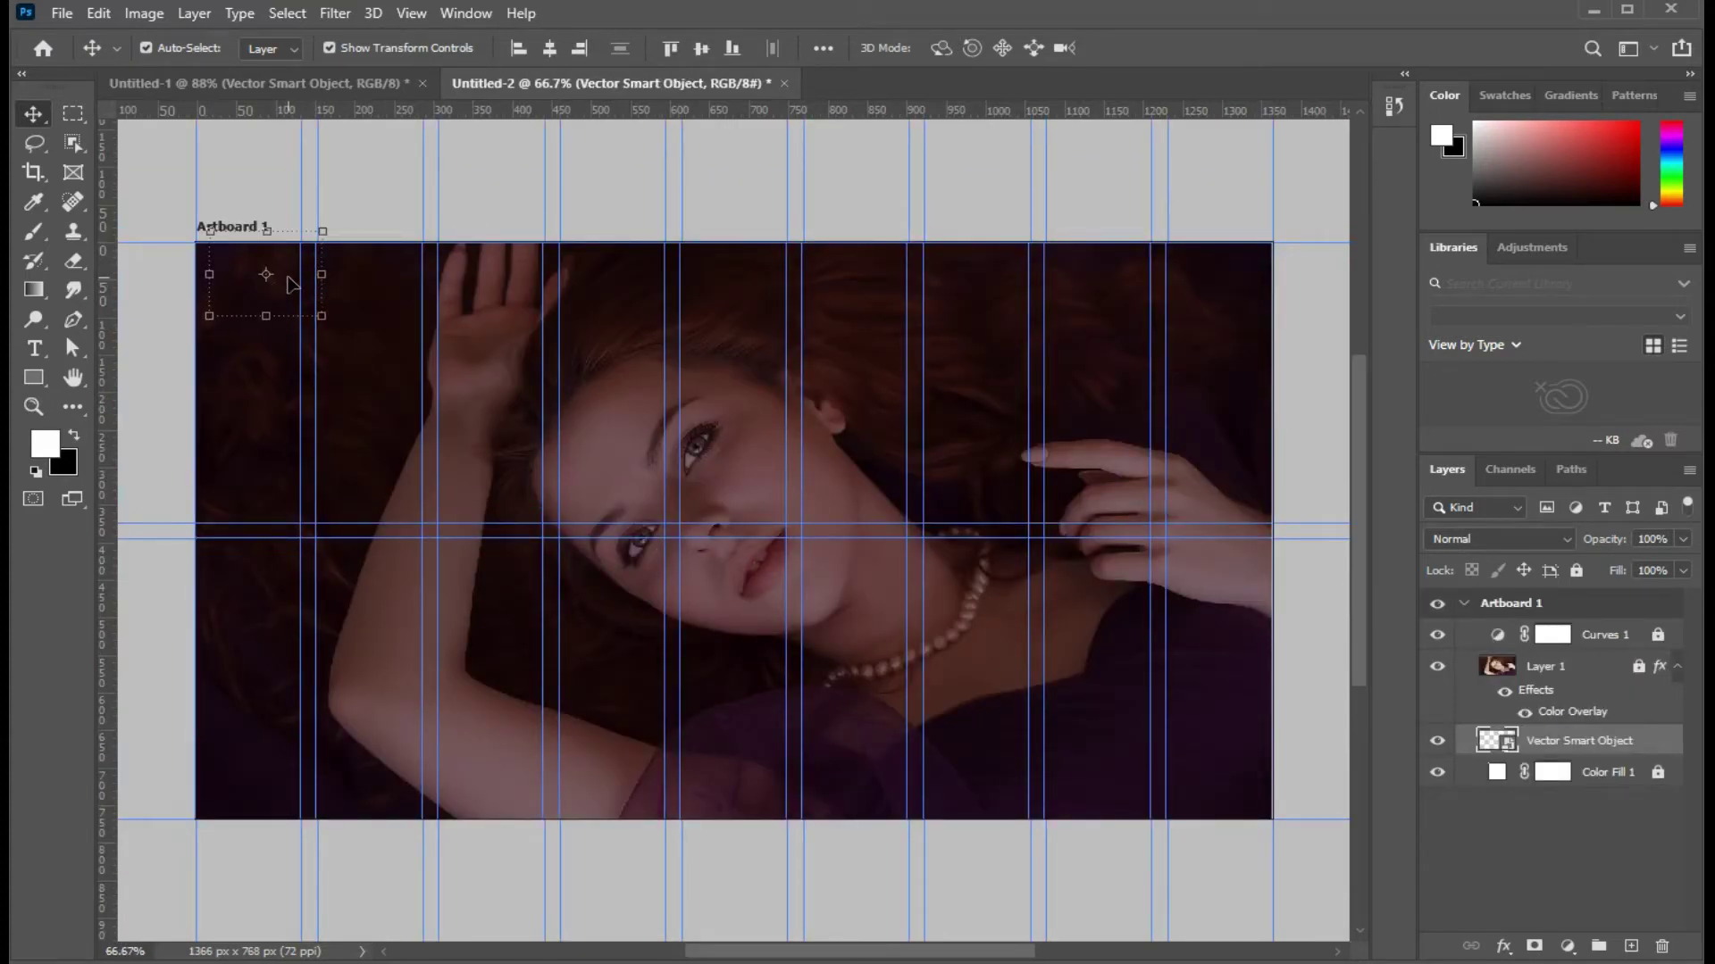
pyautogui.moveTo(289, 284); pyautogui.dragTo(287, 314)
pyautogui.moveTo(1596, 745); pyautogui.dragTo(1589, 620)
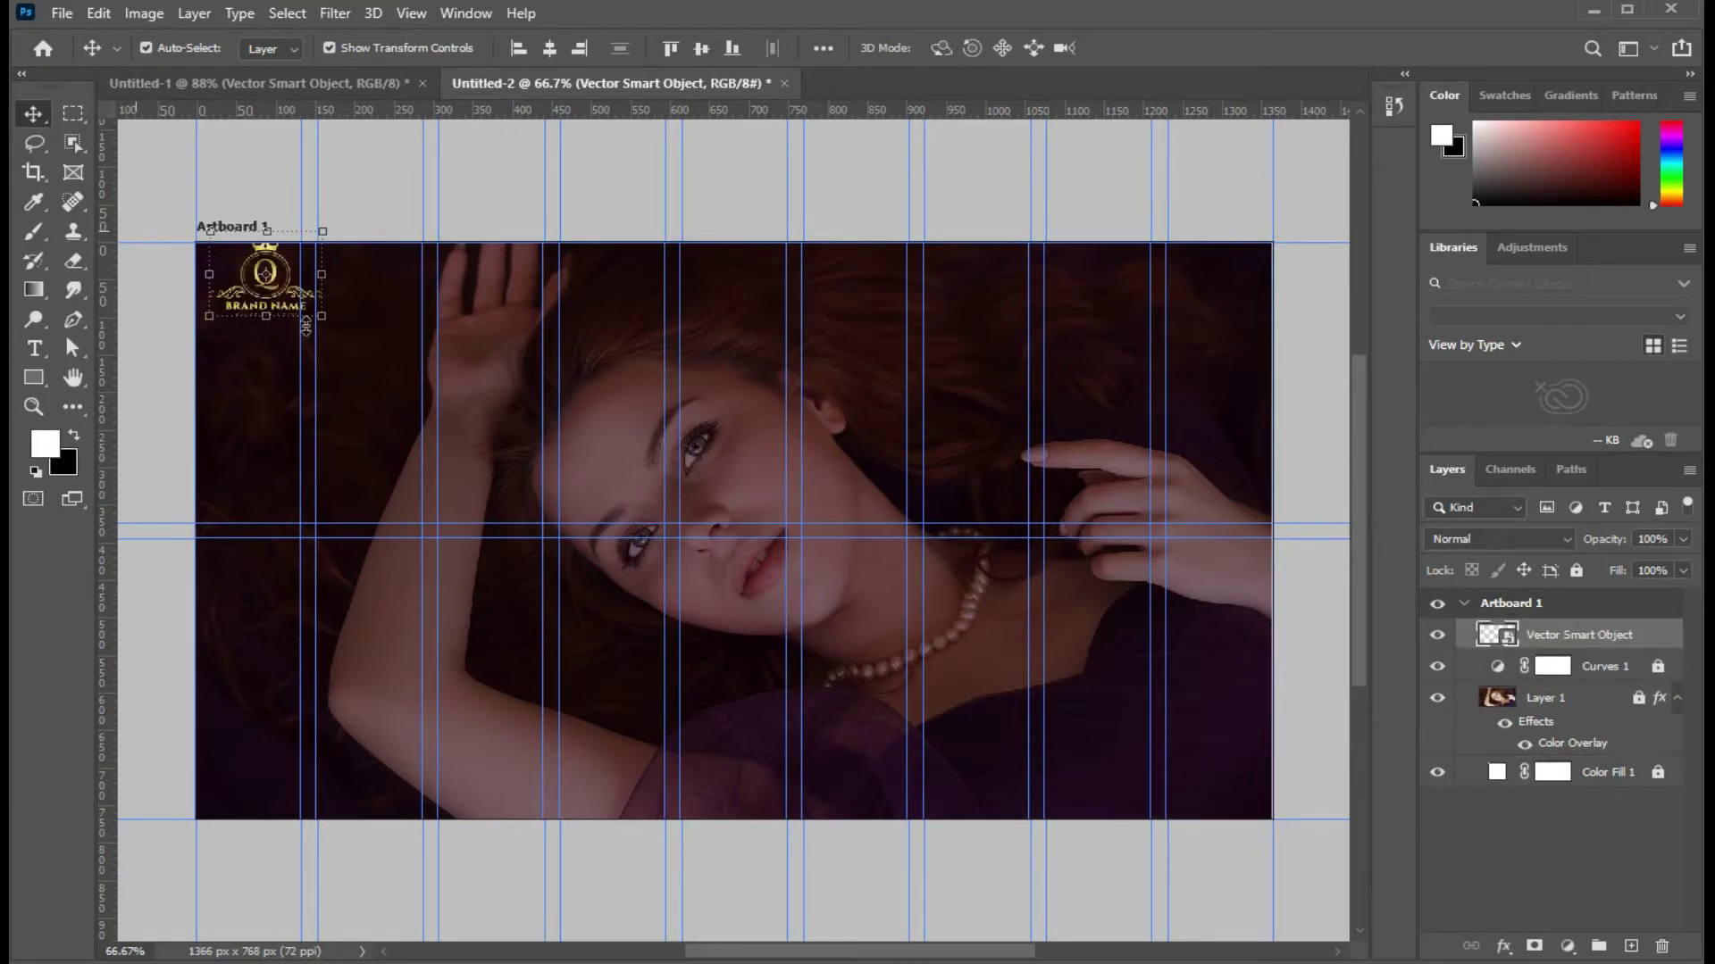
pyautogui.moveTo(285, 292); pyautogui.dragTo(279, 317)
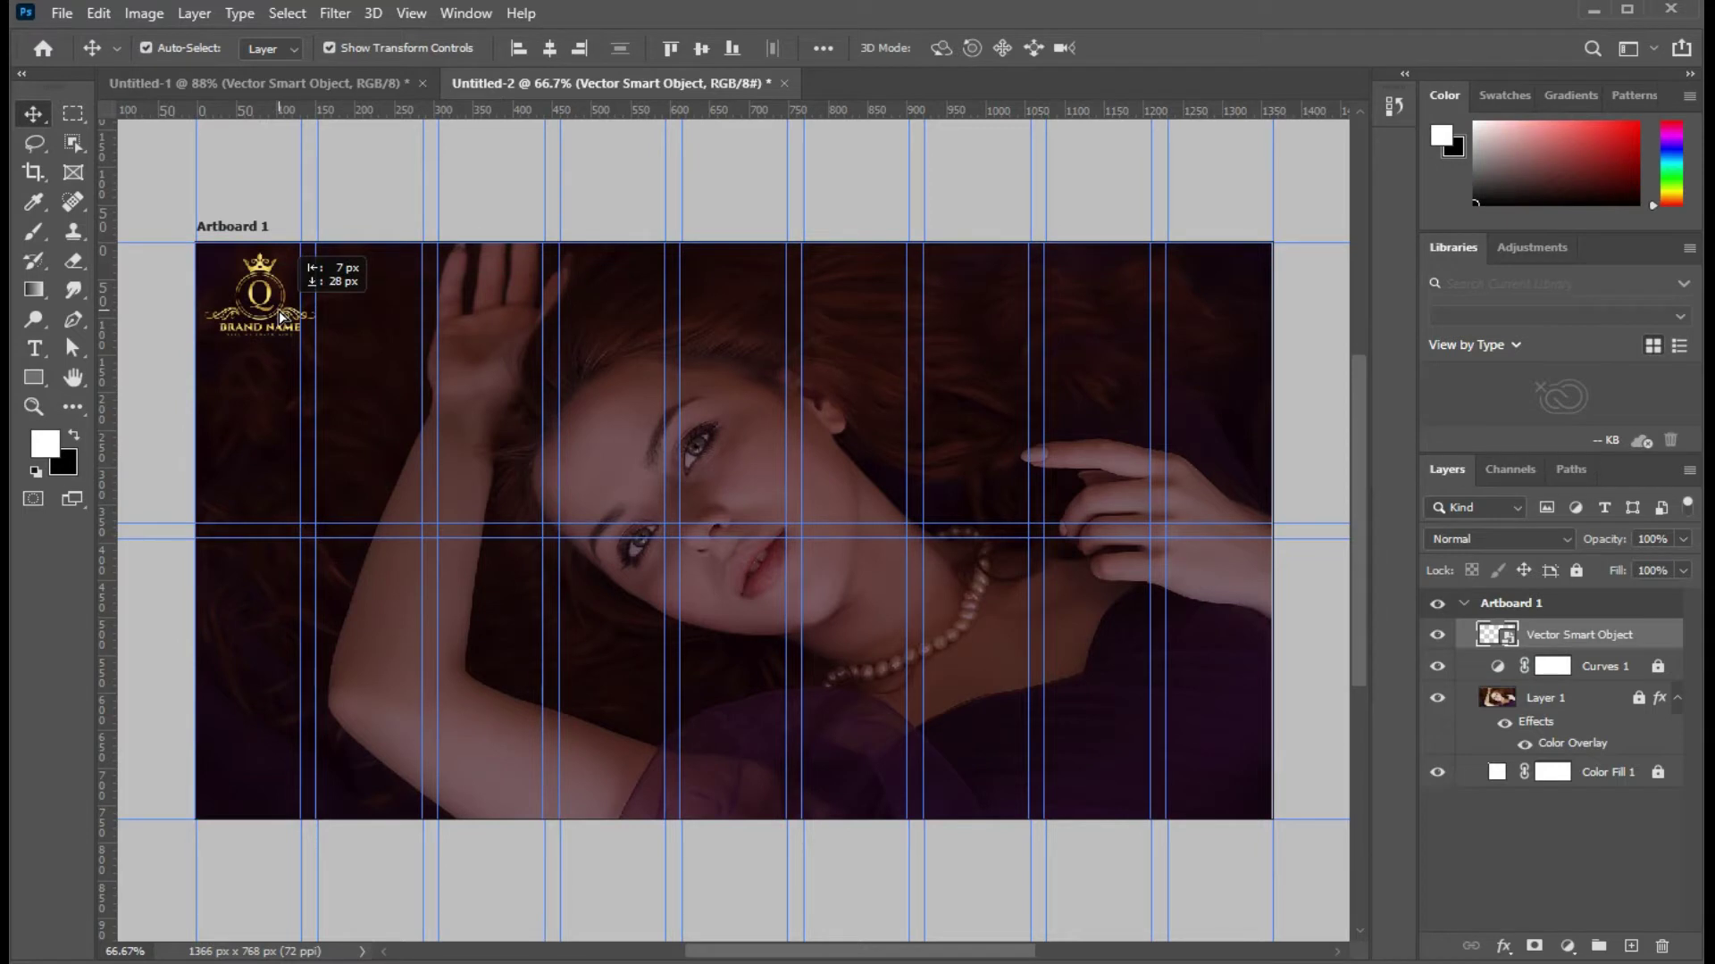
# Step: Nudge the logo slightly right and down, then lock its Vector Smart Object layer
pyautogui.moveTo(279, 311); pyautogui.dragTo(279, 300)
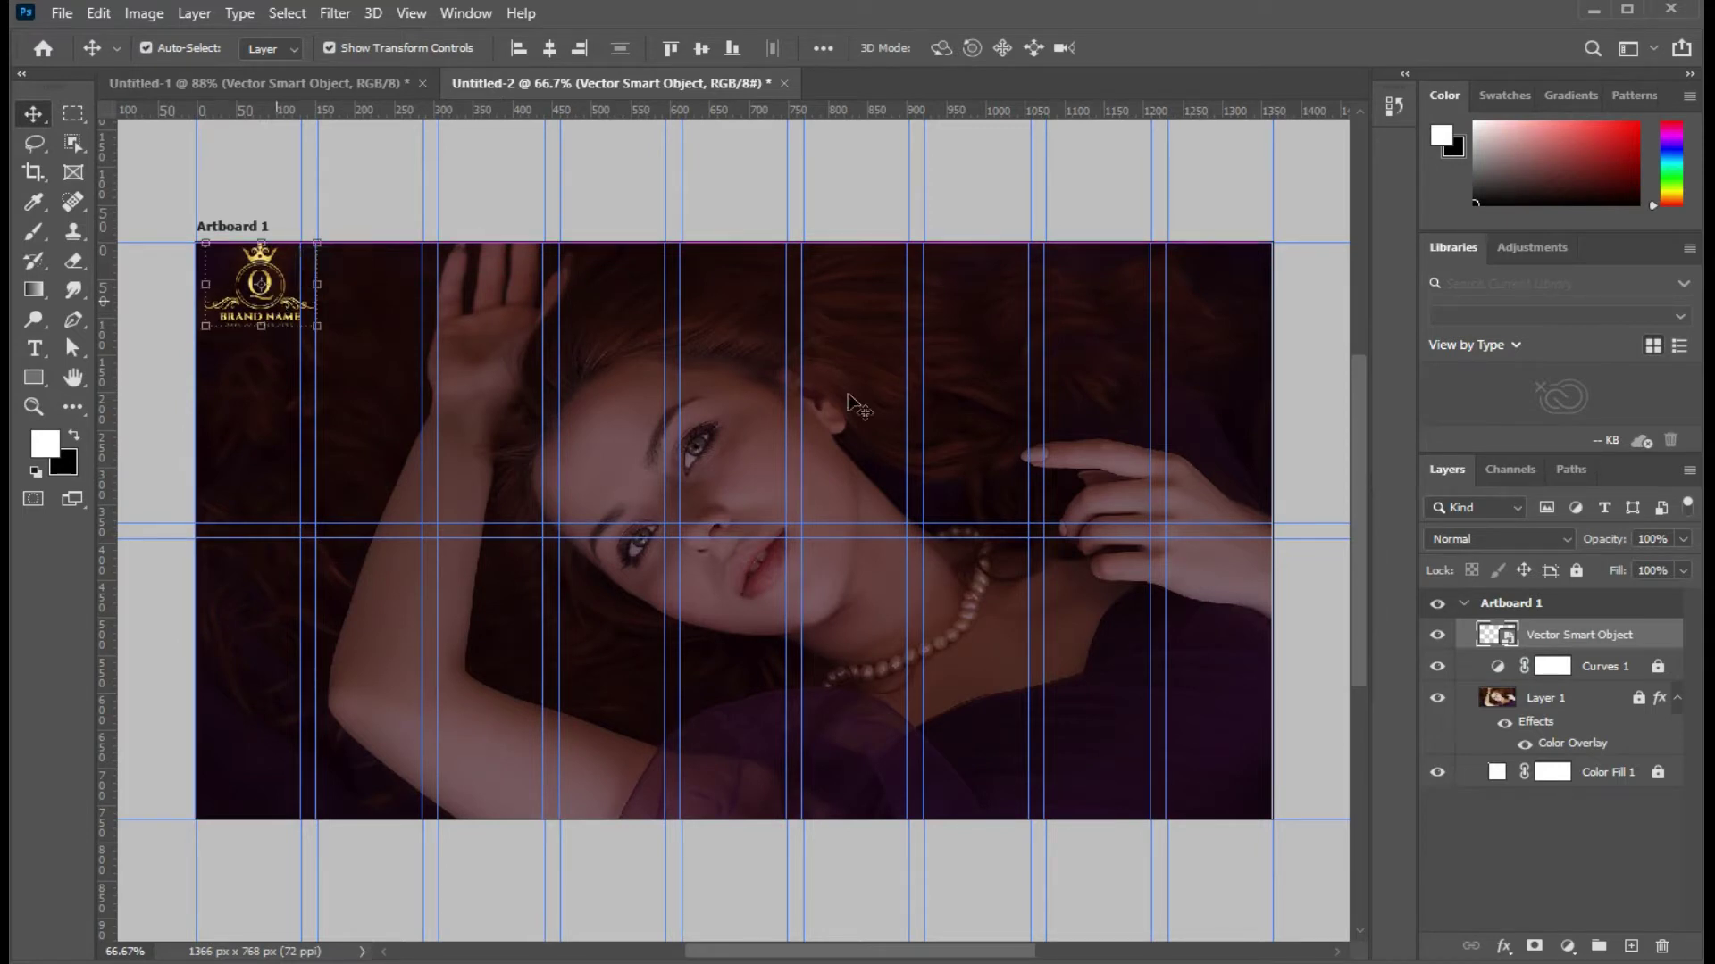
pyautogui.press('Right')
pyautogui.press('Right')
pyautogui.press('Right')
pyautogui.press('Right')
pyautogui.press('Right')
pyautogui.press('Right')
pyautogui.press('Right')
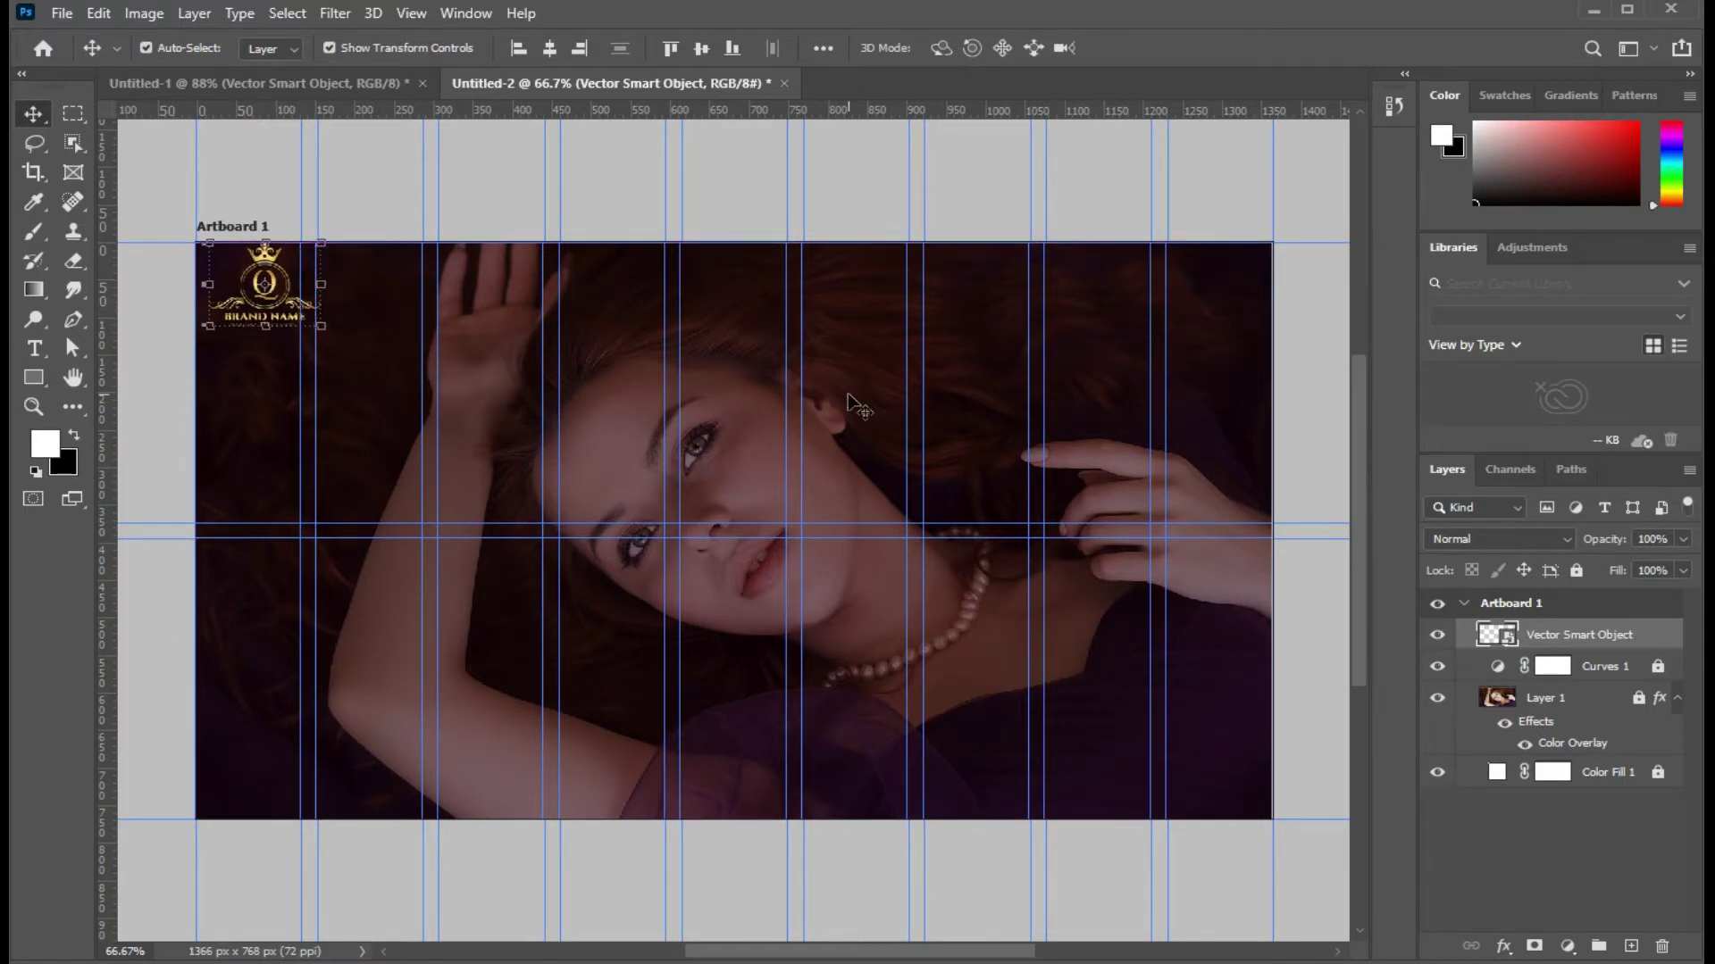
pyautogui.press('Right')
pyautogui.press('Right')
pyautogui.press('Right')
pyautogui.press('Right')
pyautogui.press('Right')
pyautogui.press('Right')
pyautogui.press('Right')
pyautogui.press('Right')
pyautogui.press('Right')
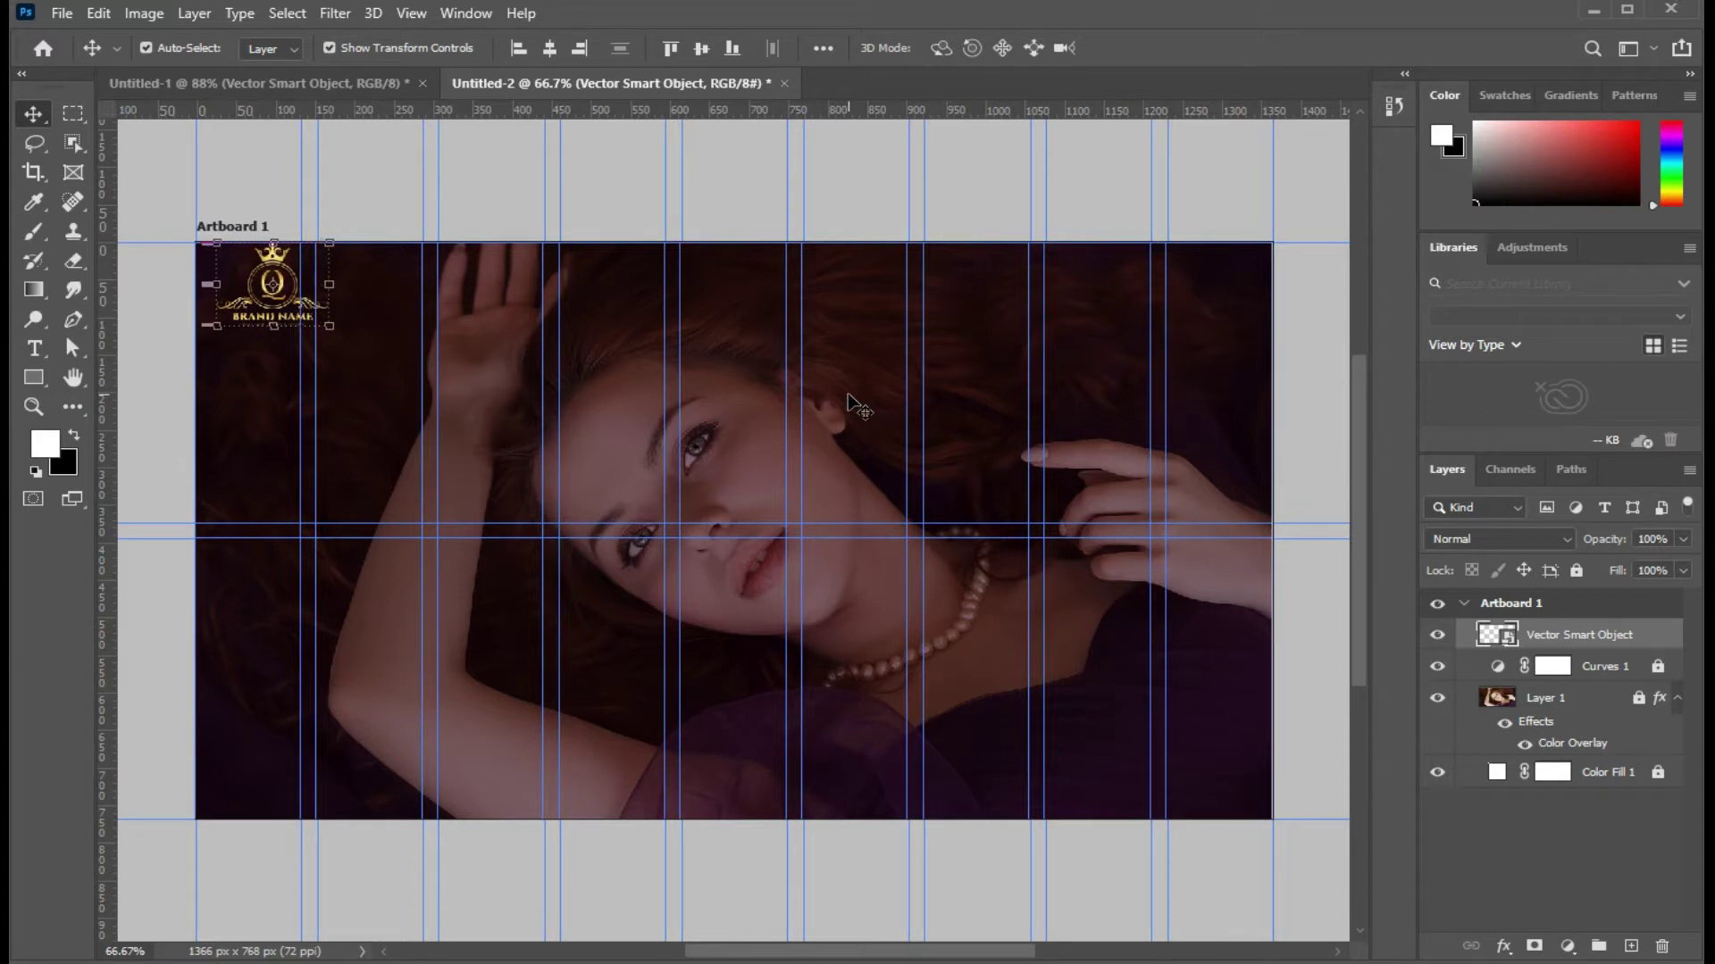
pyautogui.press('Right')
pyautogui.press('Right')
pyautogui.press('Right')
pyautogui.press('Right')
pyautogui.press('Right')
pyautogui.press('Right')
pyautogui.press('Right')
pyautogui.press('Right')
pyautogui.press('Right')
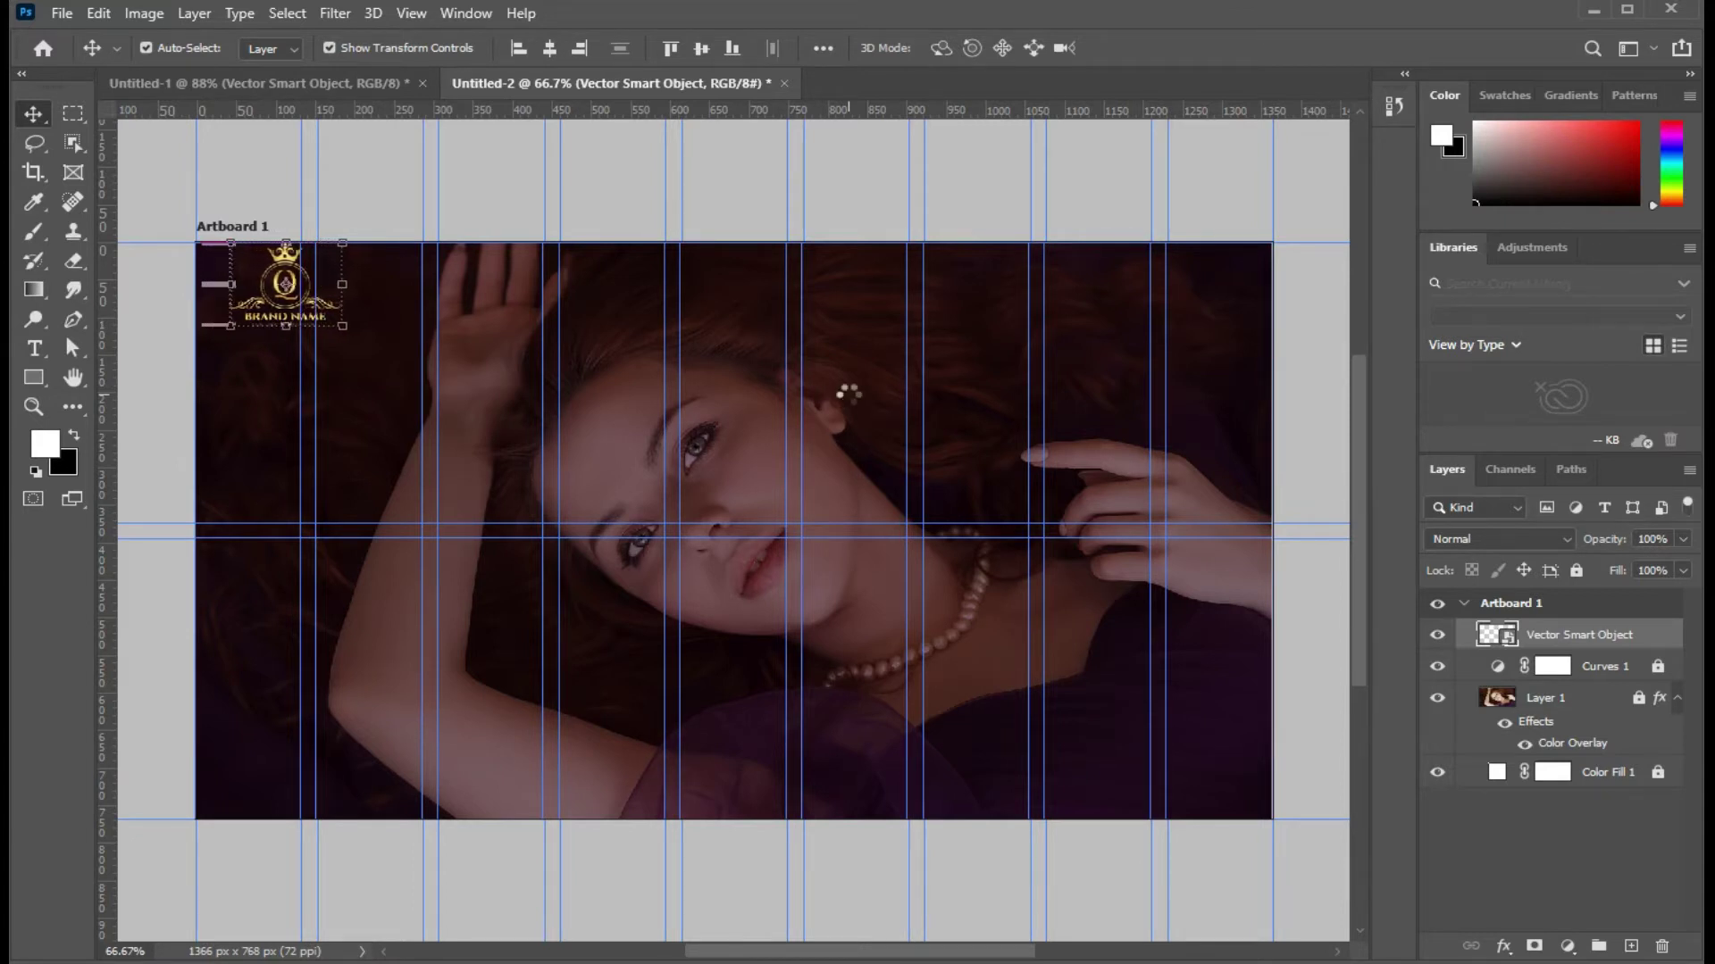
pyautogui.press('Right')
pyautogui.press('Right')
pyautogui.press('Right')
pyautogui.press('Right')
pyautogui.press('Right')
pyautogui.press('Right')
pyautogui.press('Right')
pyautogui.press('Right')
pyautogui.press('Right')
pyautogui.press('Right')
pyautogui.press('Right')
pyautogui.press('Right')
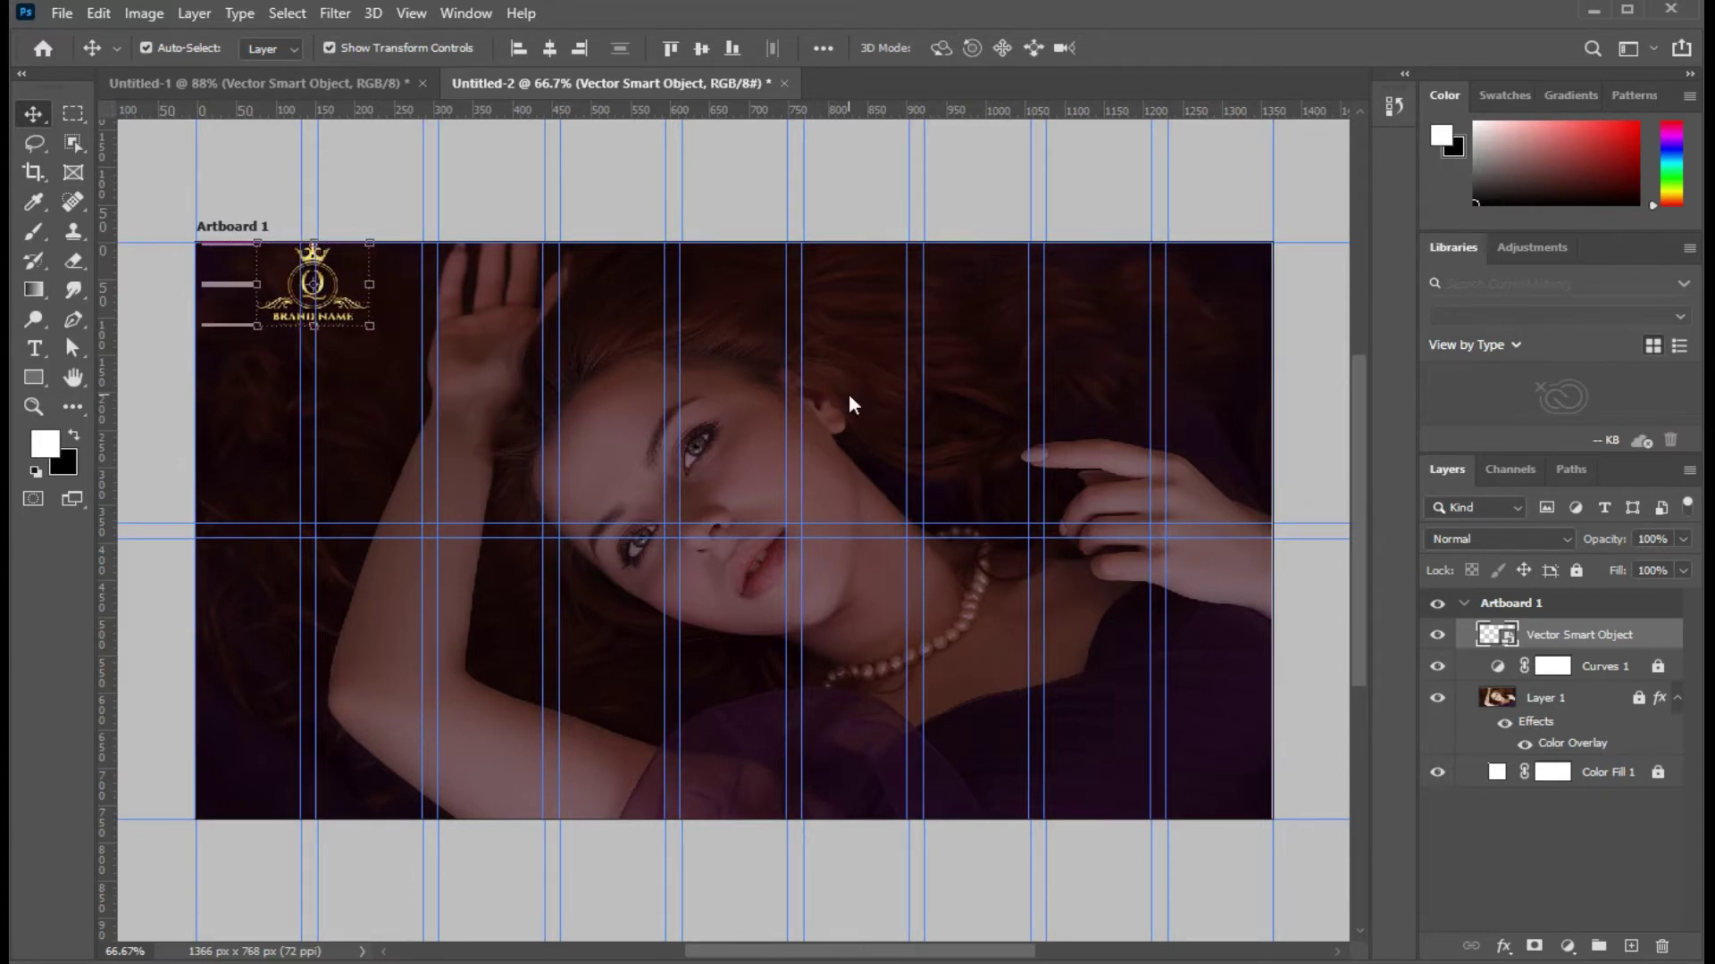
pyautogui.press('Left')
pyautogui.press('Left')
pyautogui.press('Left')
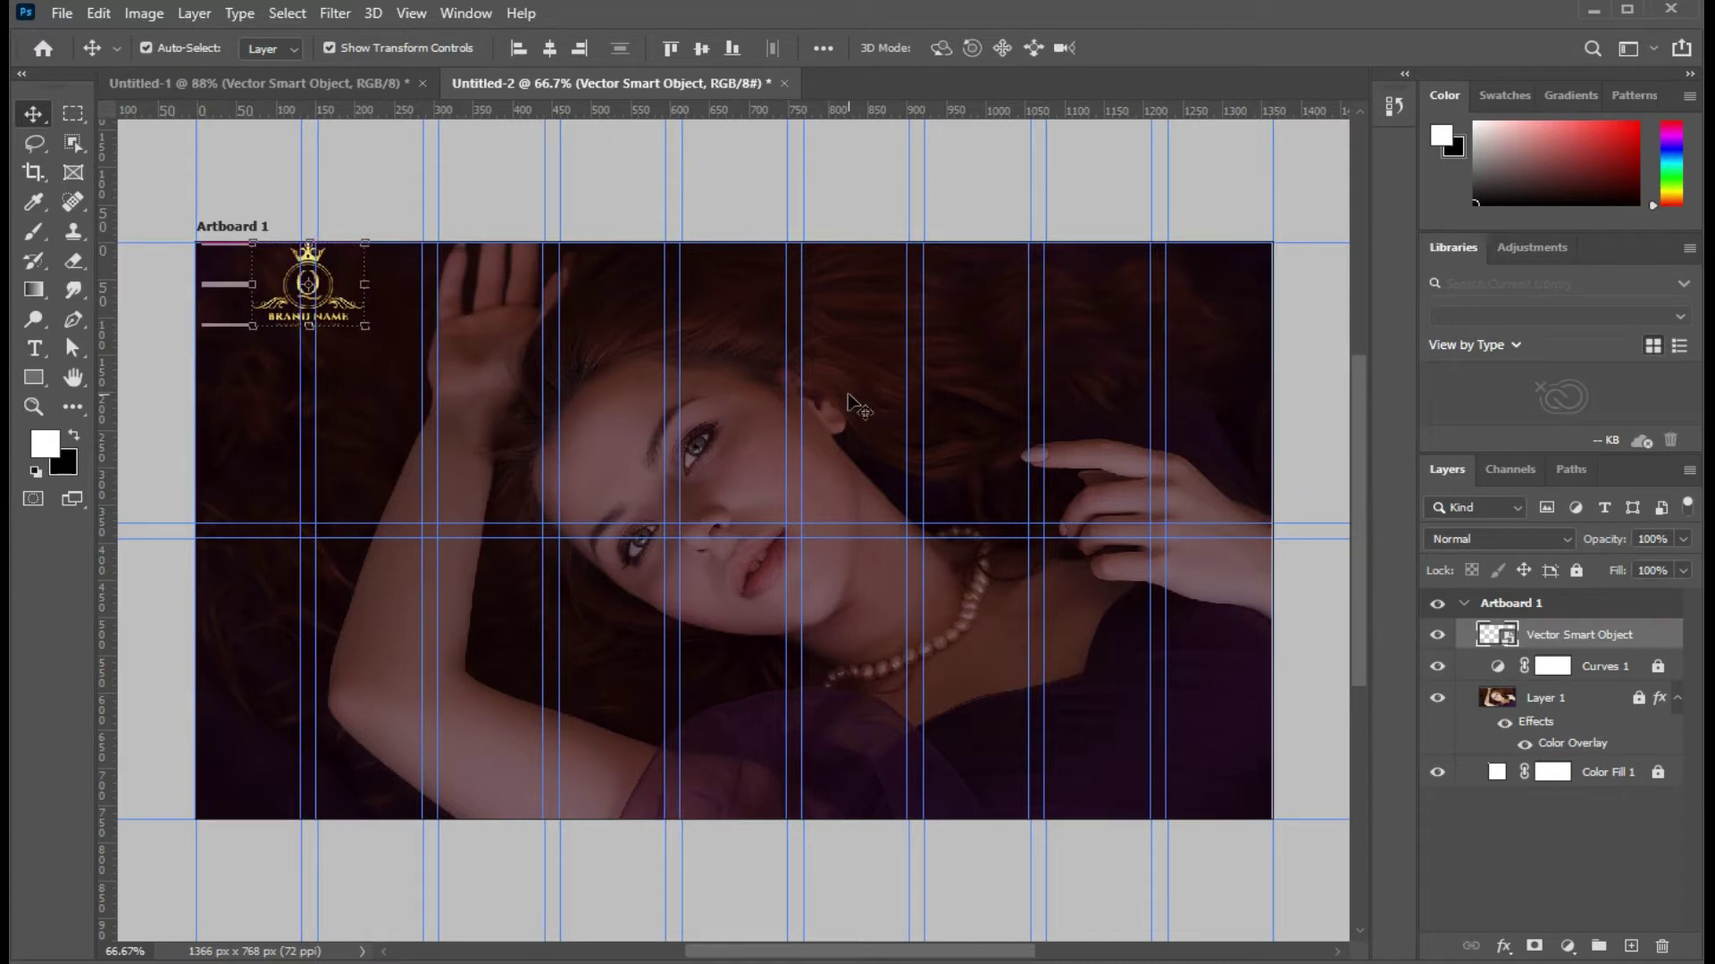
pyautogui.press('Down')
pyautogui.press('Down')
pyautogui.press('Down')
pyautogui.press('Down')
pyautogui.press('Down')
pyautogui.press('Down')
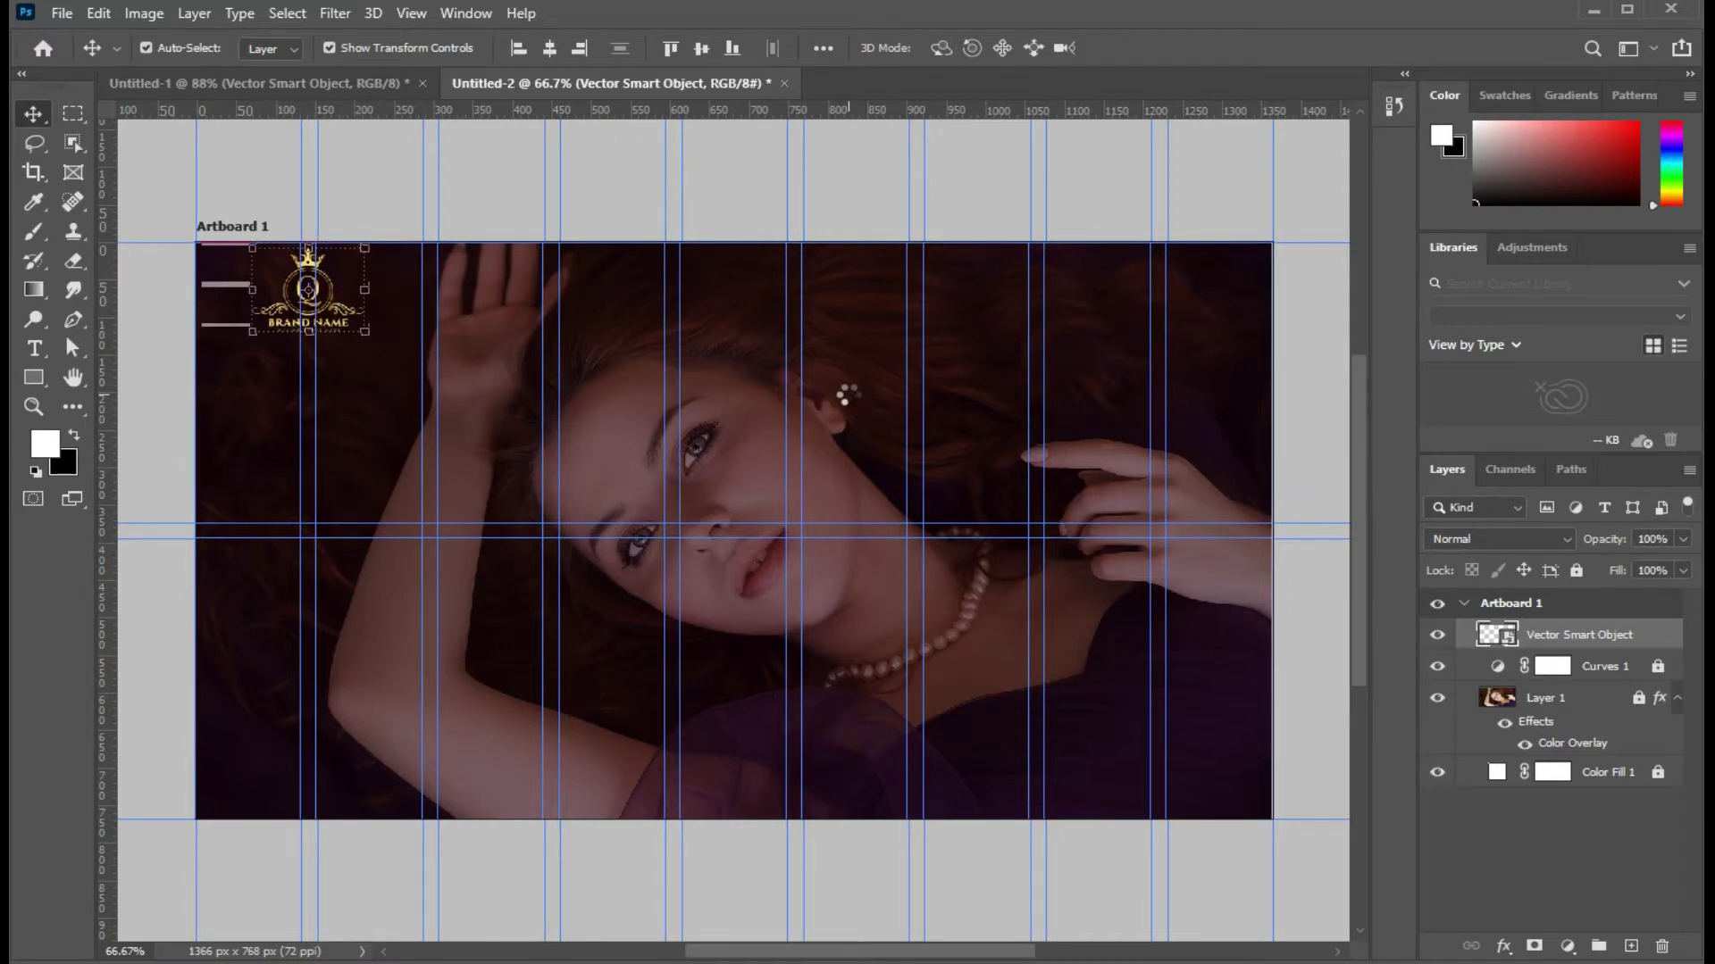
pyautogui.press('Down')
pyautogui.press('Down')
pyautogui.press('Down')
pyautogui.press('Down')
pyautogui.press('Down')
pyautogui.press('Down')
pyautogui.press('Down')
pyautogui.press('Down')
pyautogui.press('Down')
pyautogui.press('Down')
pyautogui.press('Down')
pyautogui.press('Down')
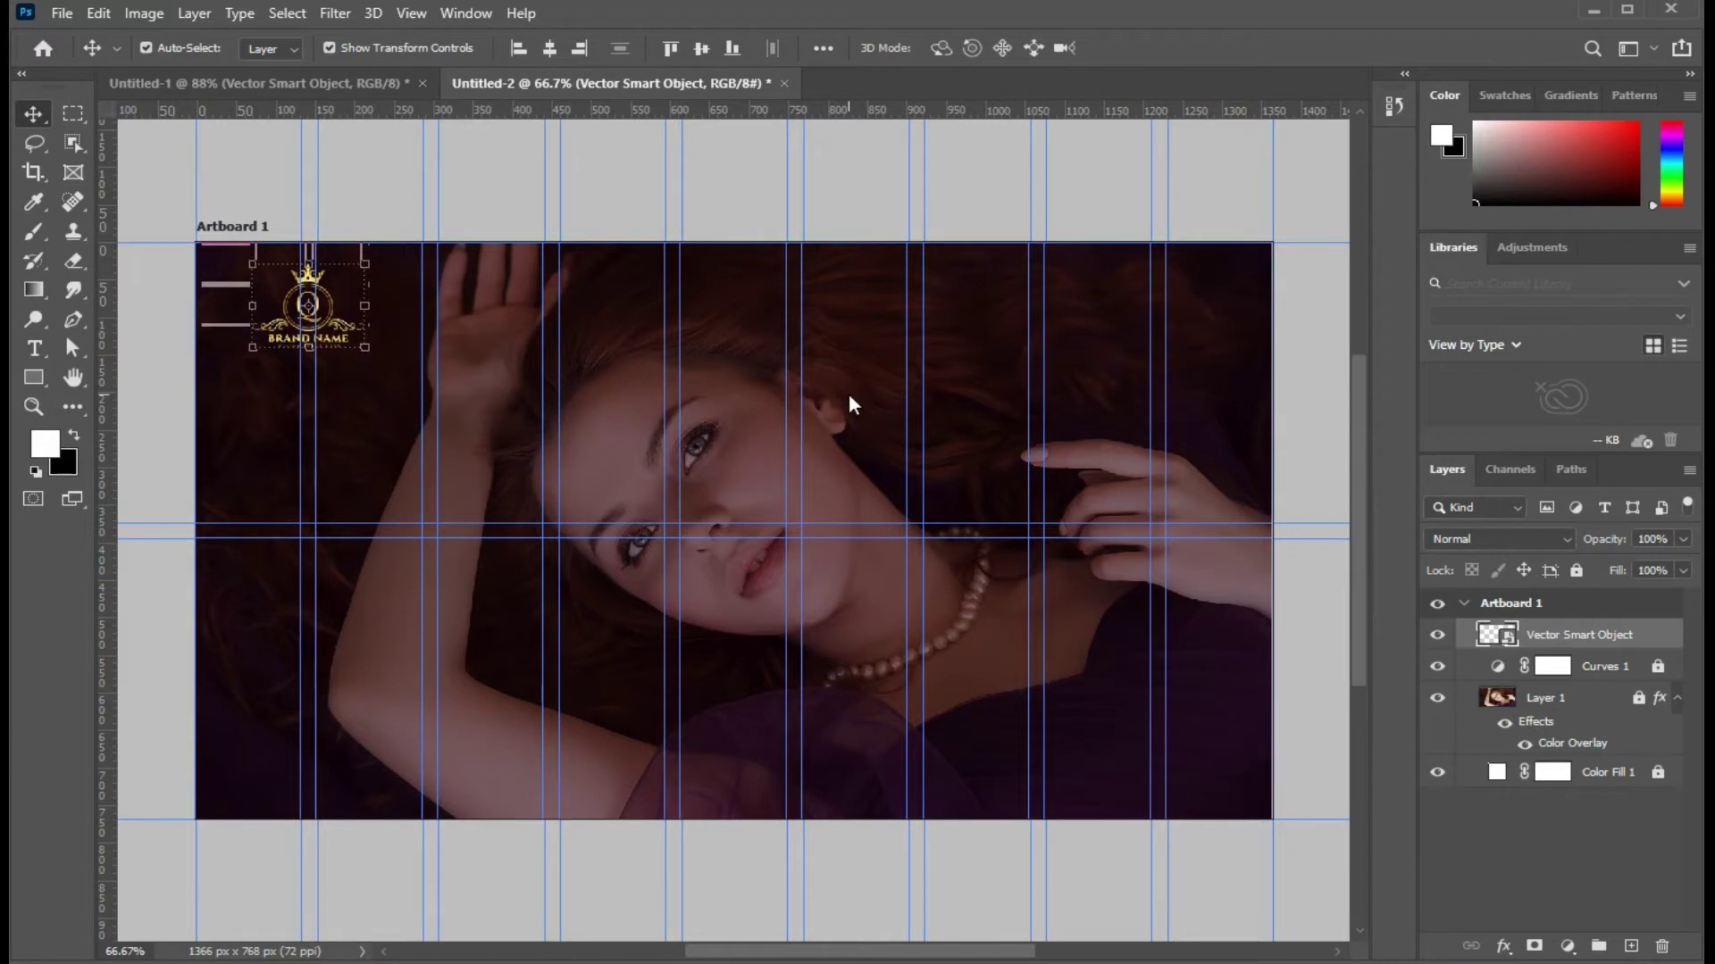
pyautogui.press('Up')
pyautogui.press('Up')
pyautogui.press('Down')
pyautogui.press('Down')
pyautogui.press('Down')
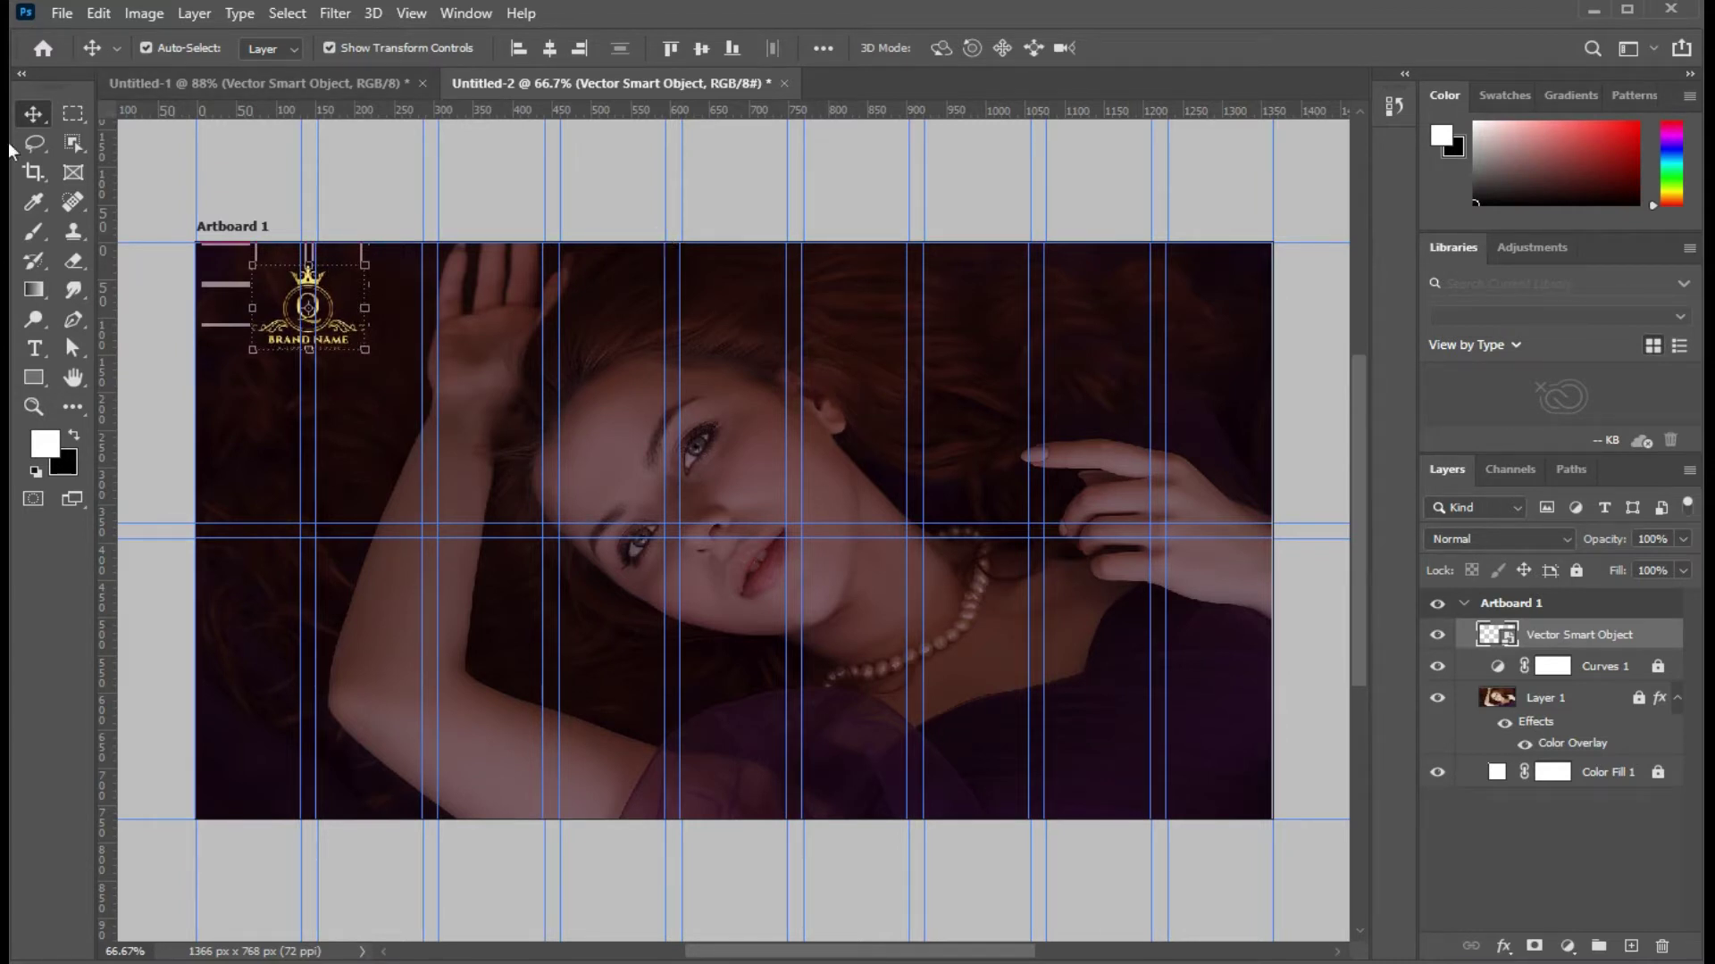
pyautogui.click(1577, 572)
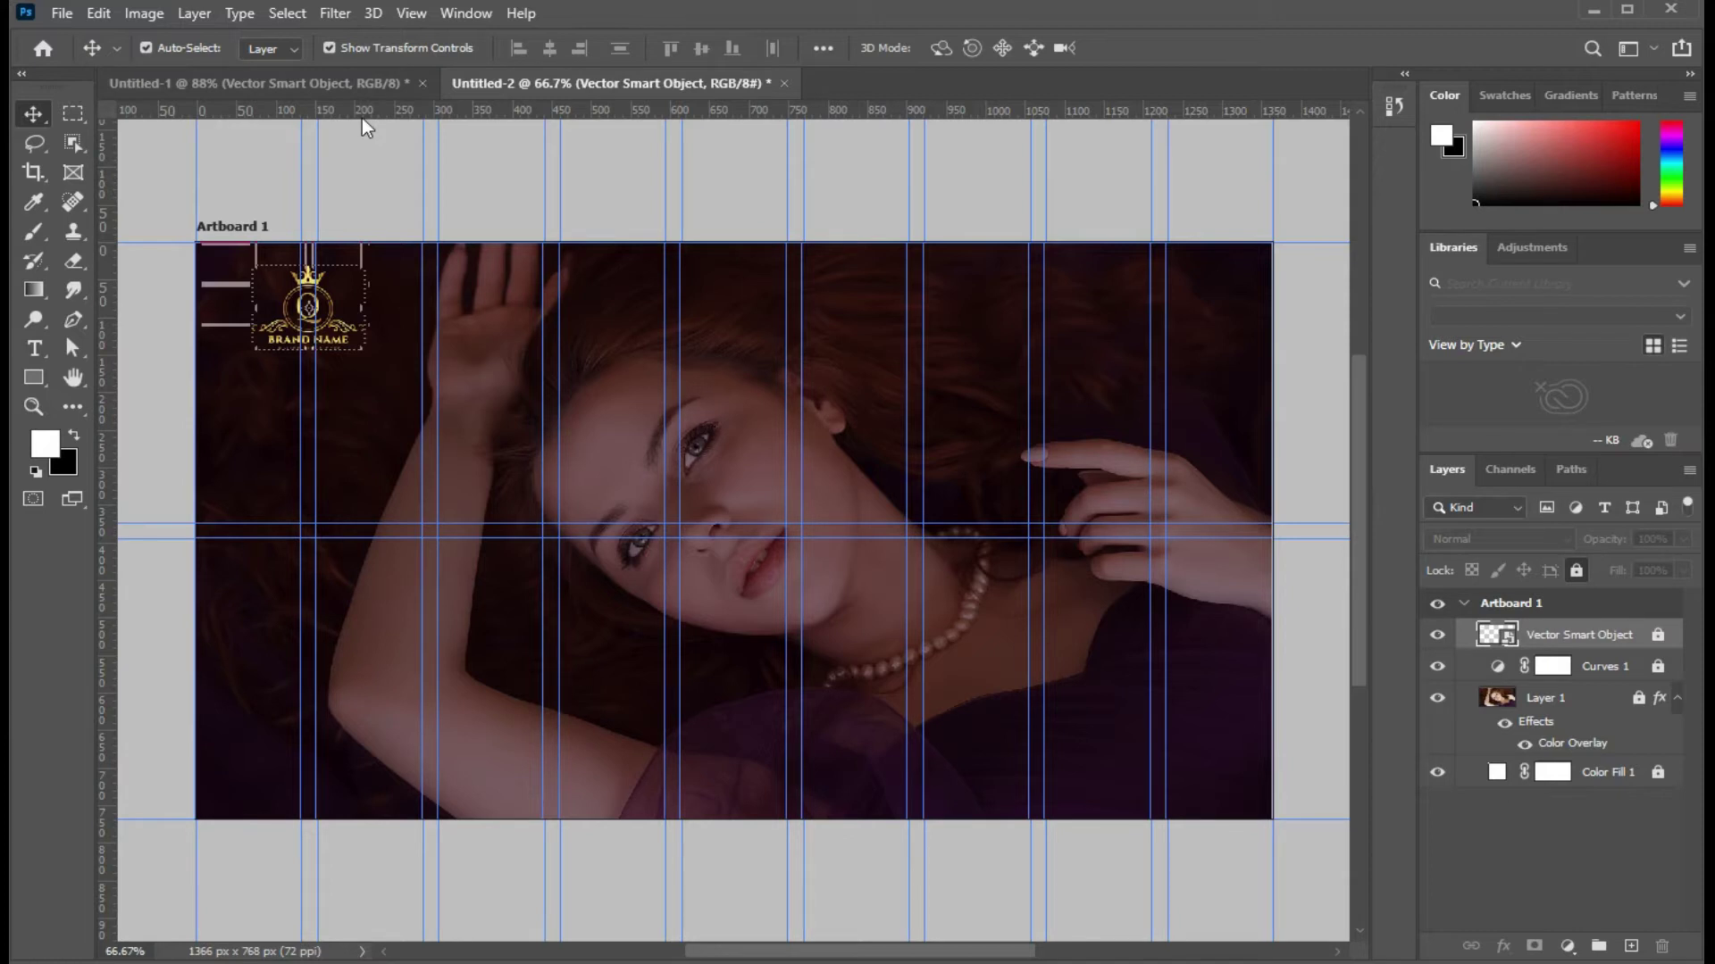
# Step: Pull a horizontal guide from the top ruler and settle it at Y 143 px
pyautogui.moveTo(366, 116); pyautogui.dragTo(361, 304)
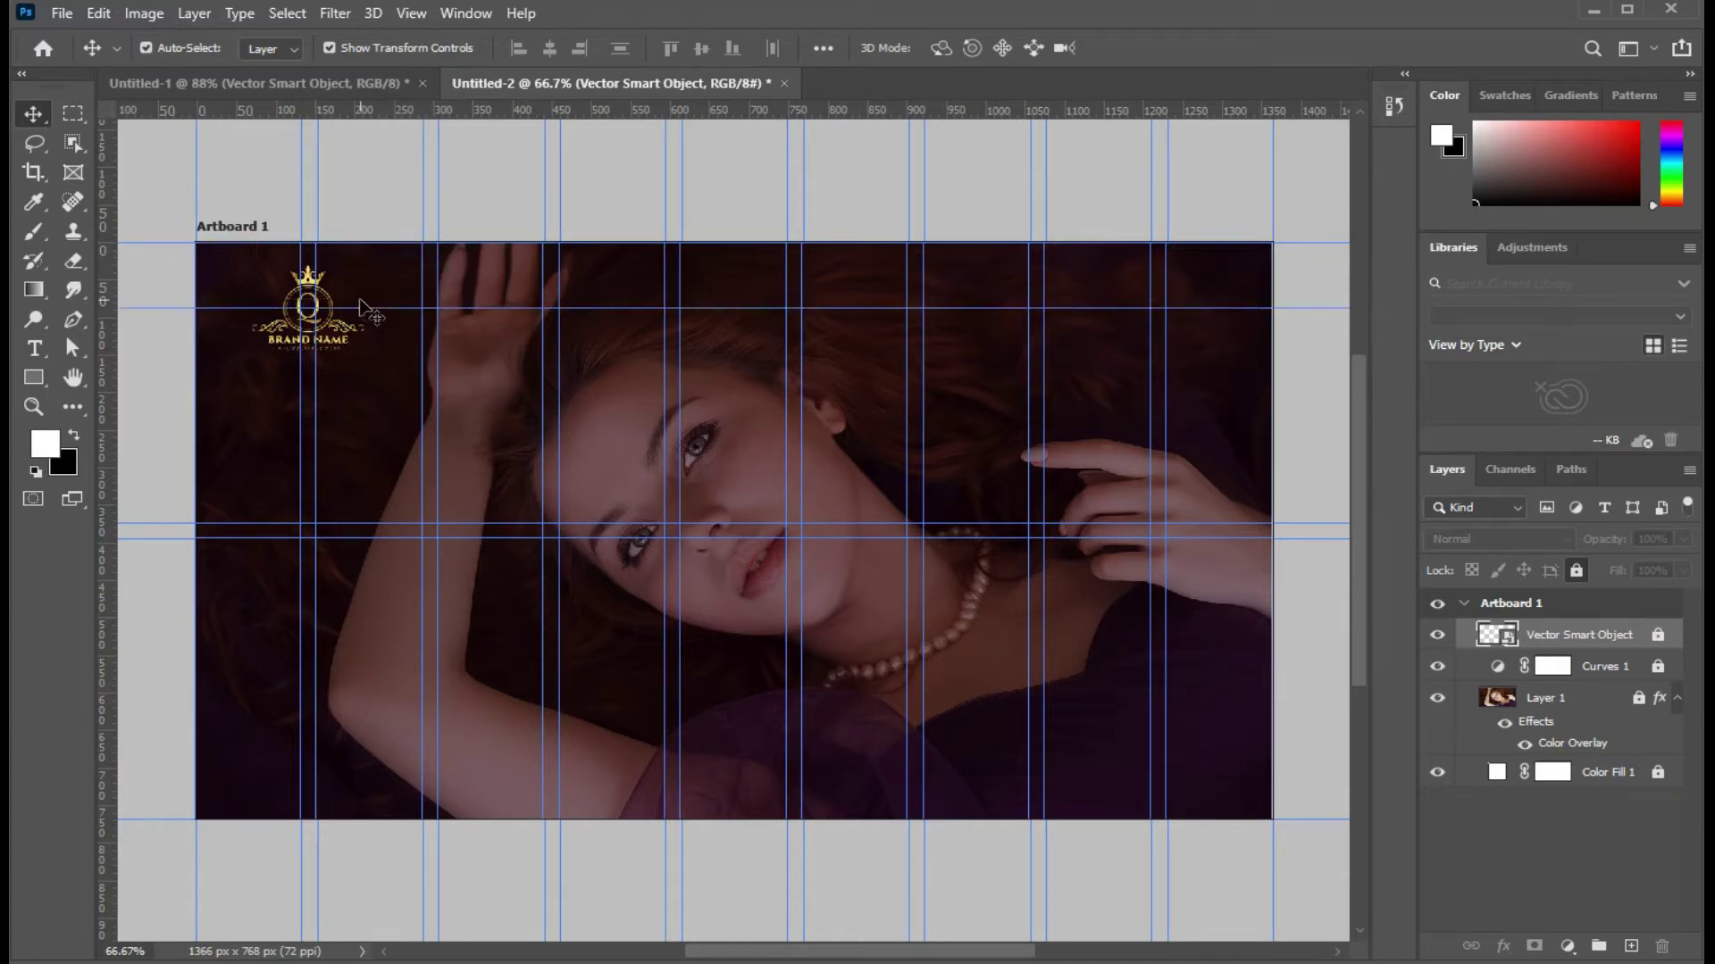
pyautogui.click(40, 350)
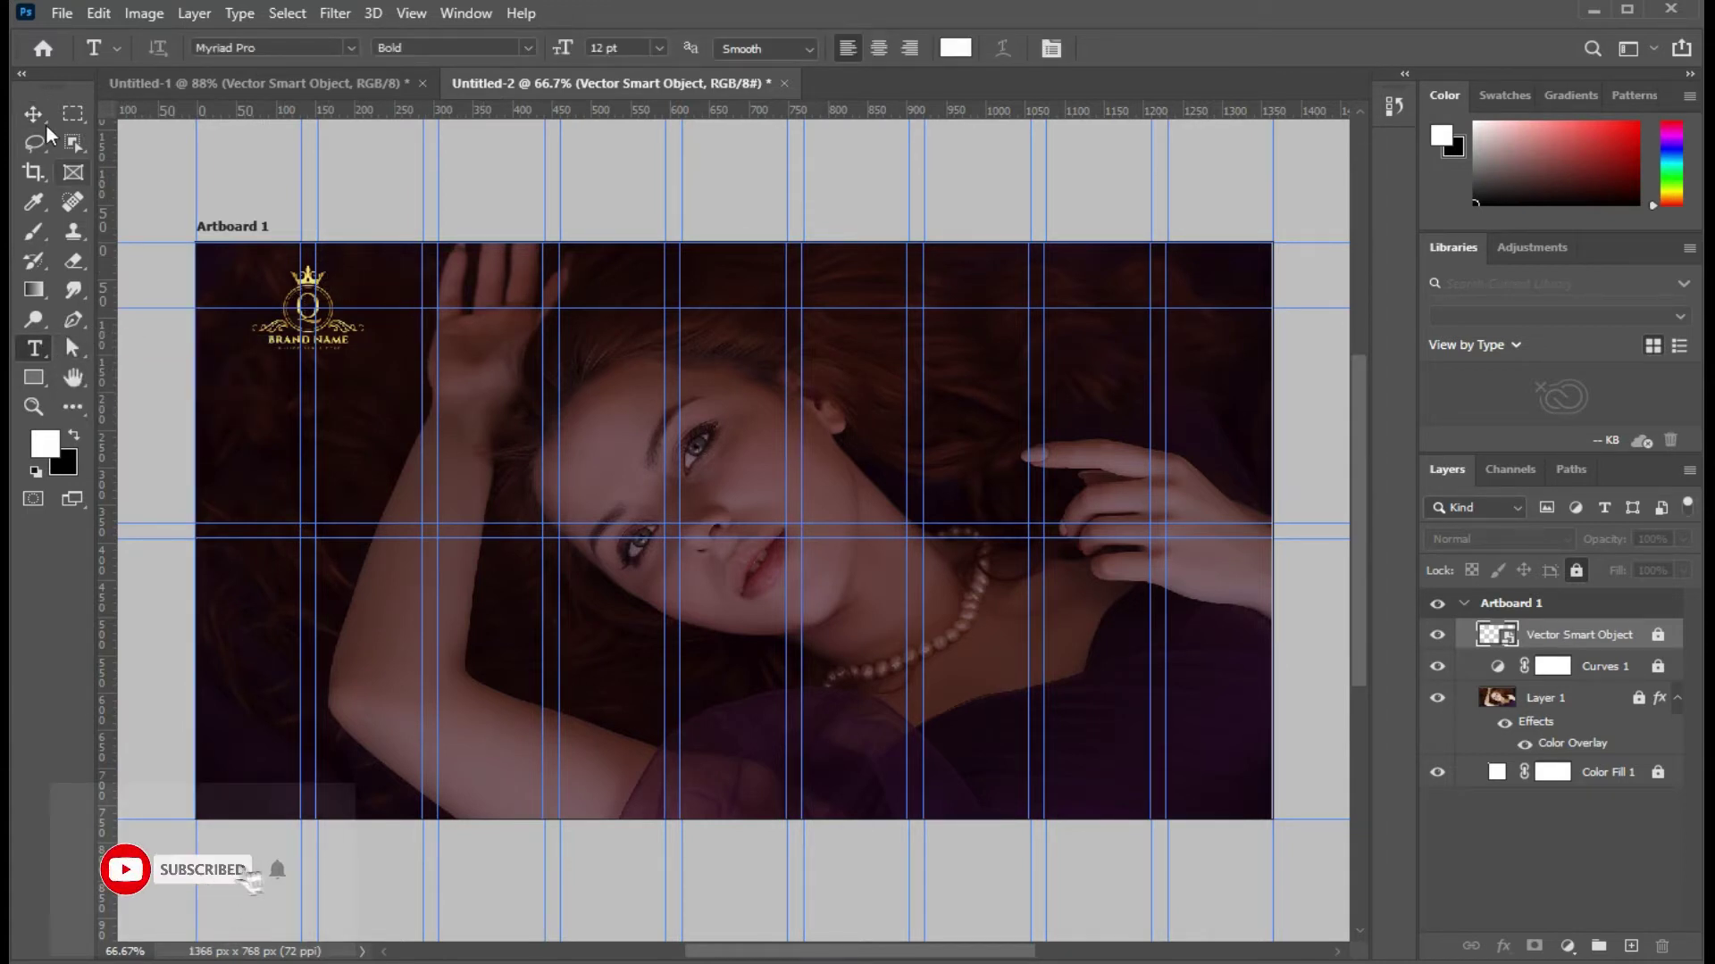
pyautogui.press('v')
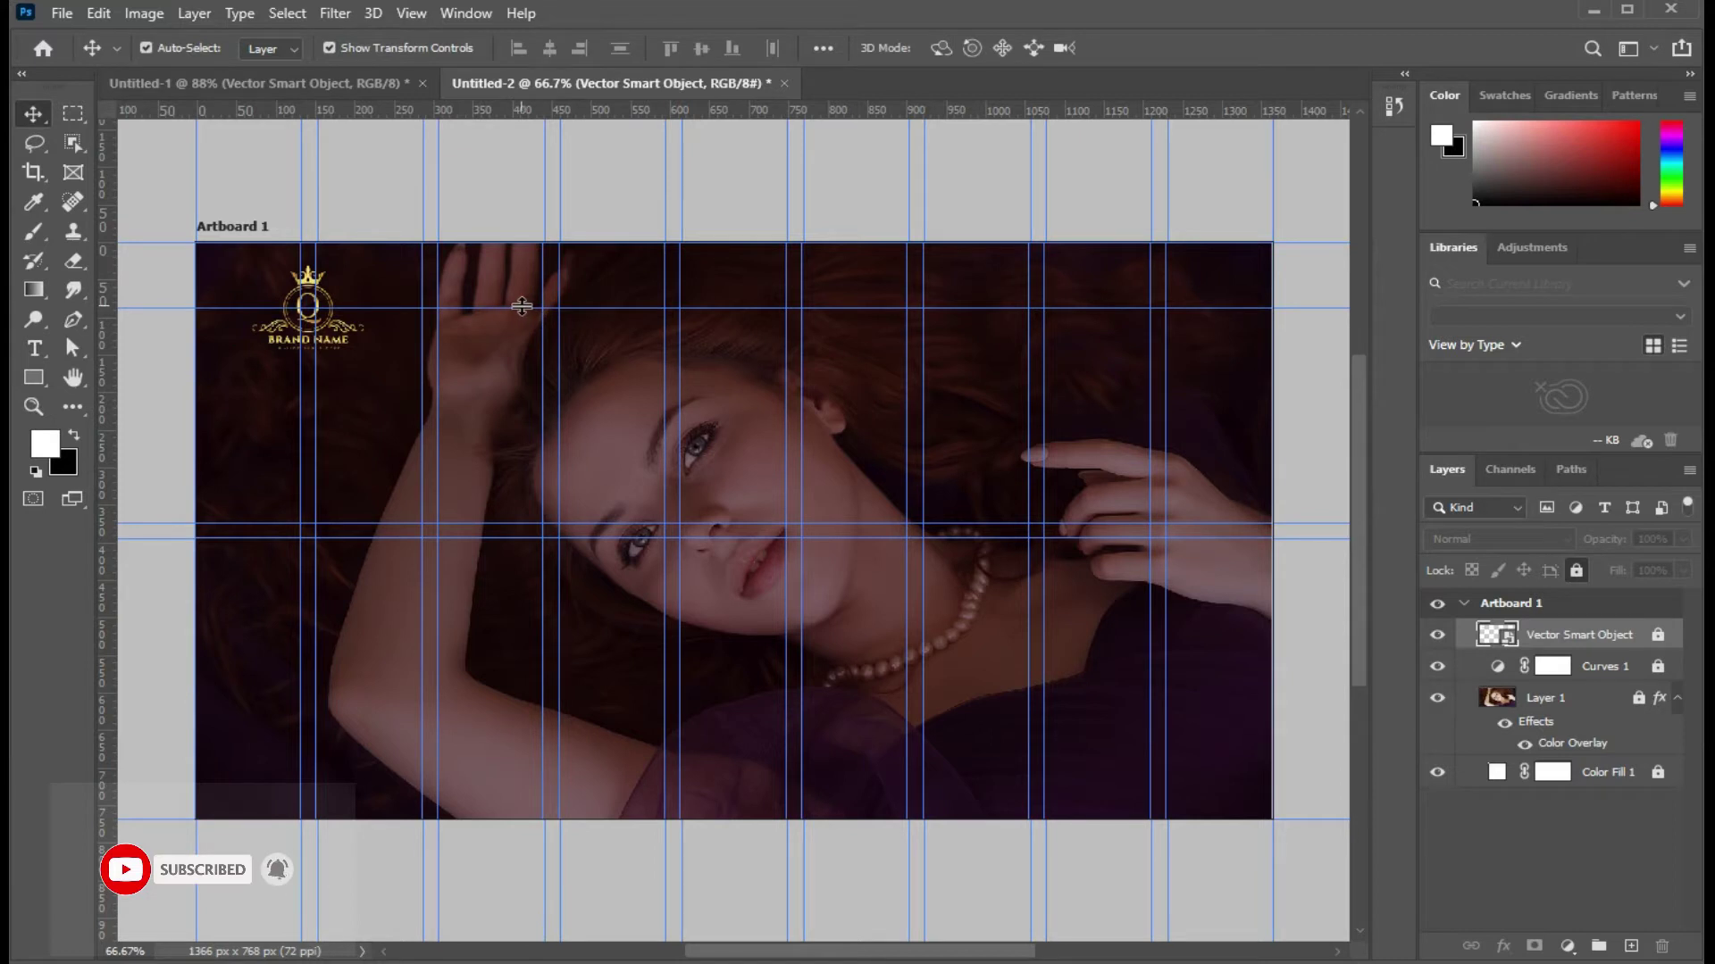
pyautogui.moveTo(521, 308); pyautogui.dragTo(514, 317)
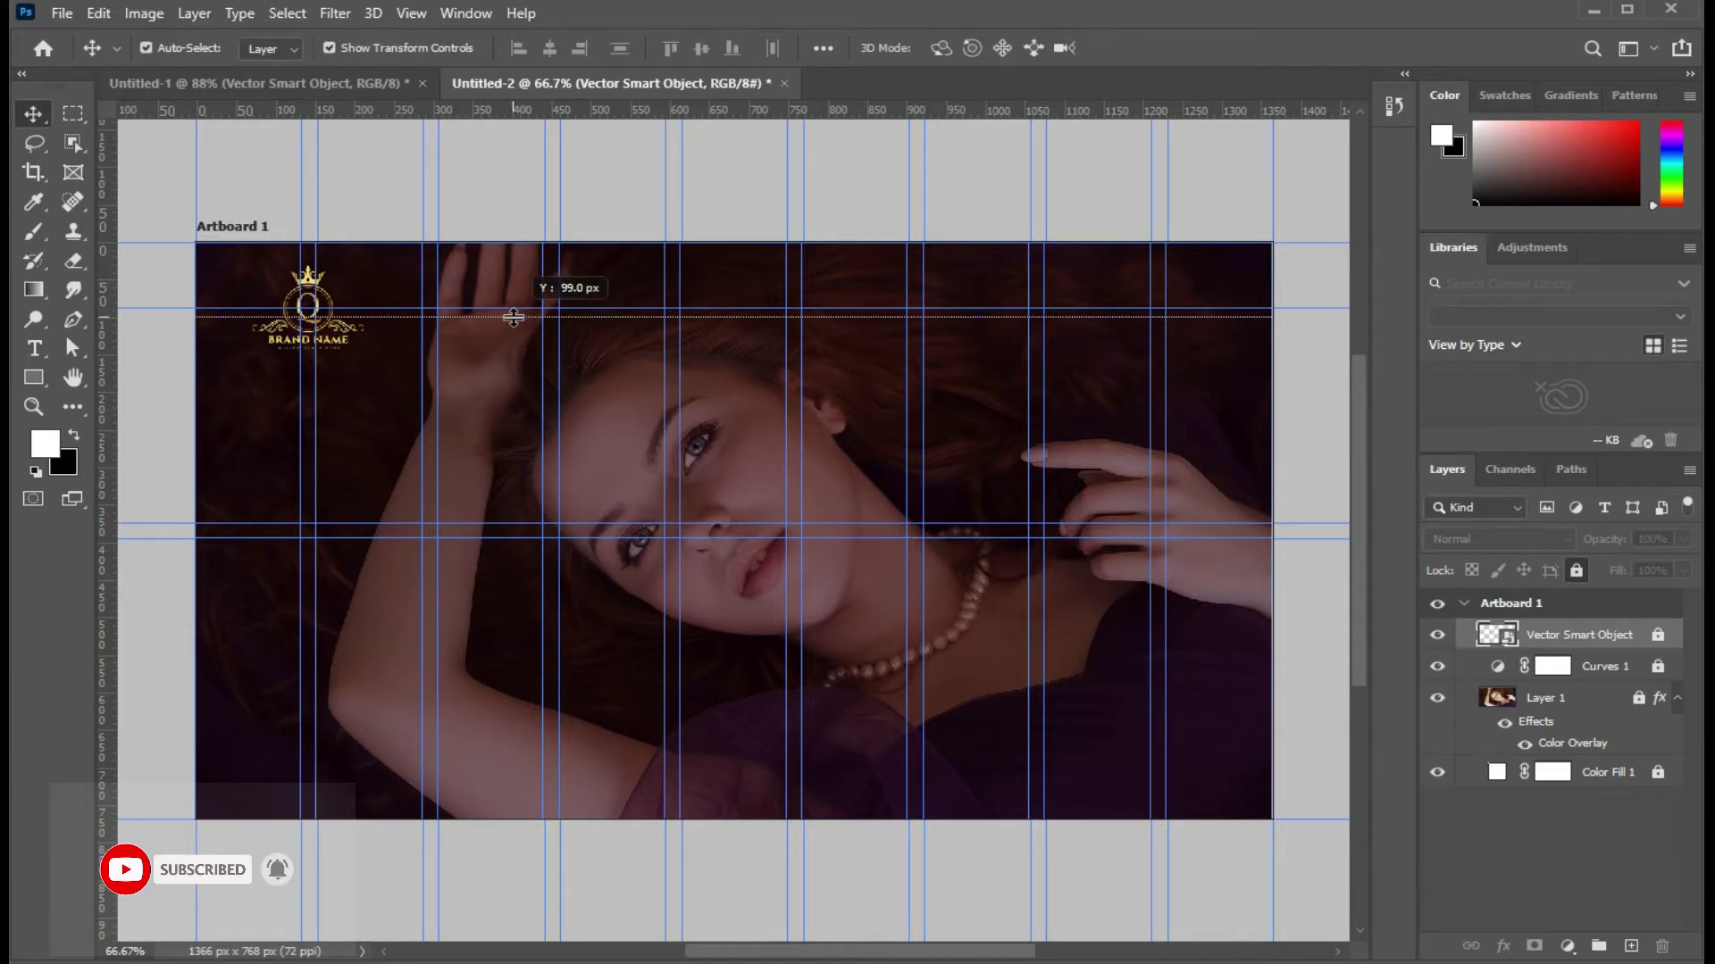
pyautogui.moveTo(514, 317); pyautogui.dragTo(536, 343)
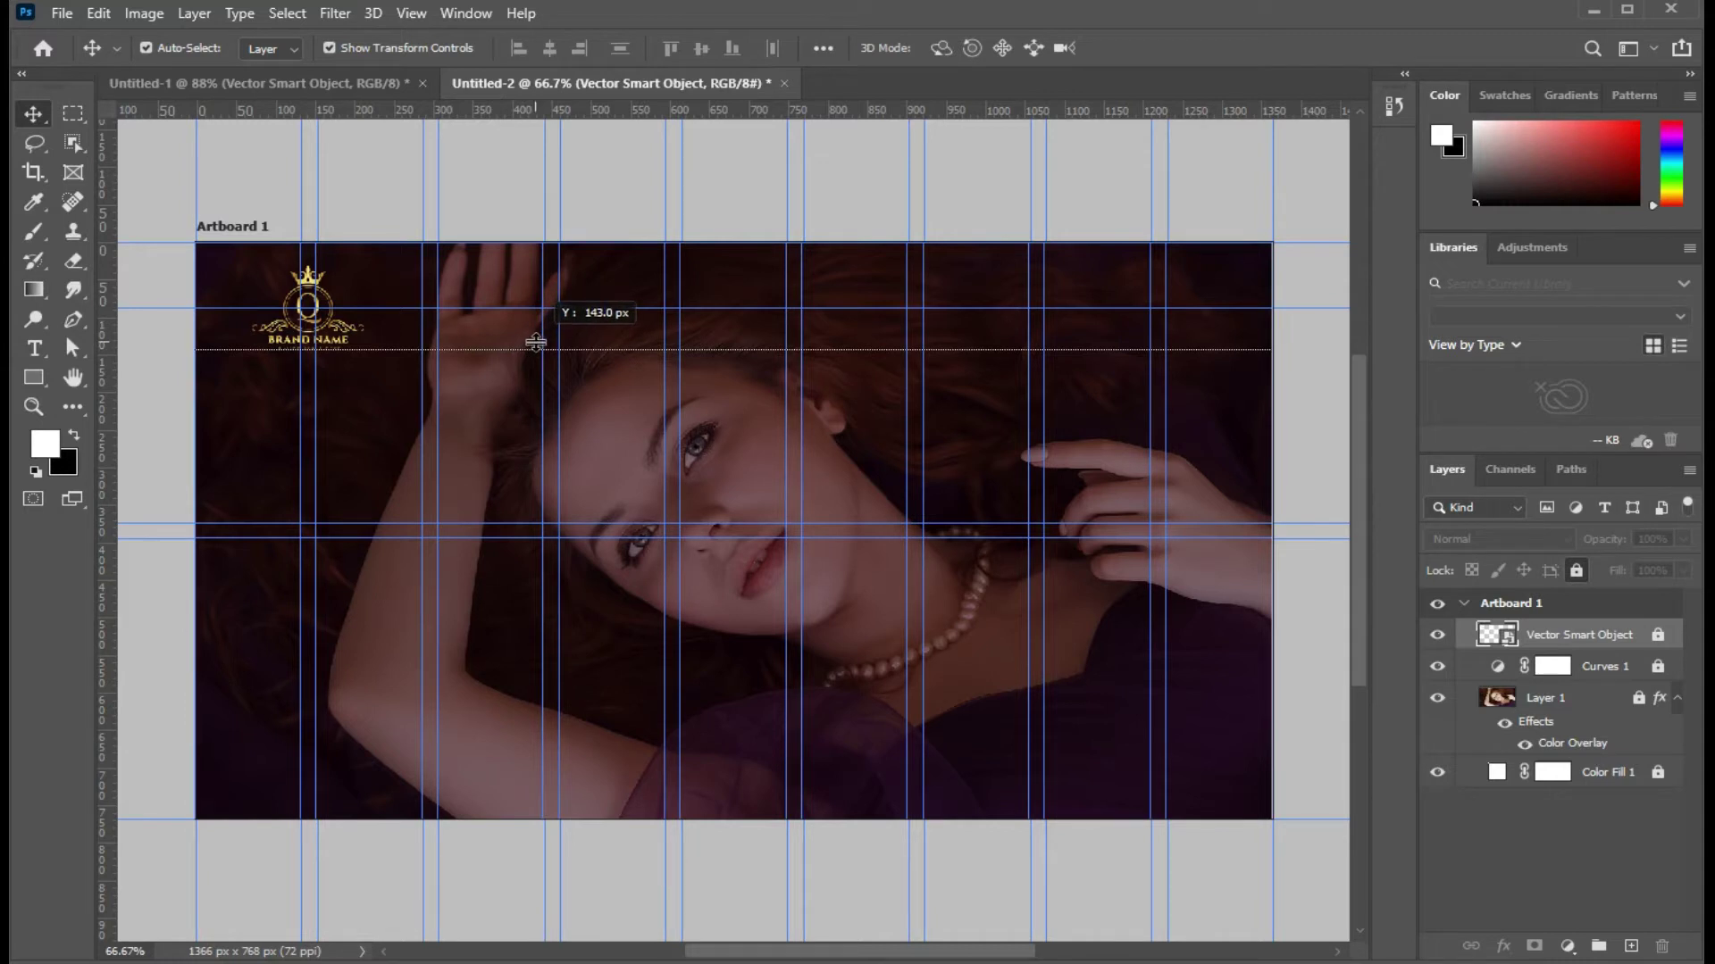
pyautogui.moveTo(536, 342); pyautogui.dragTo(554, 343)
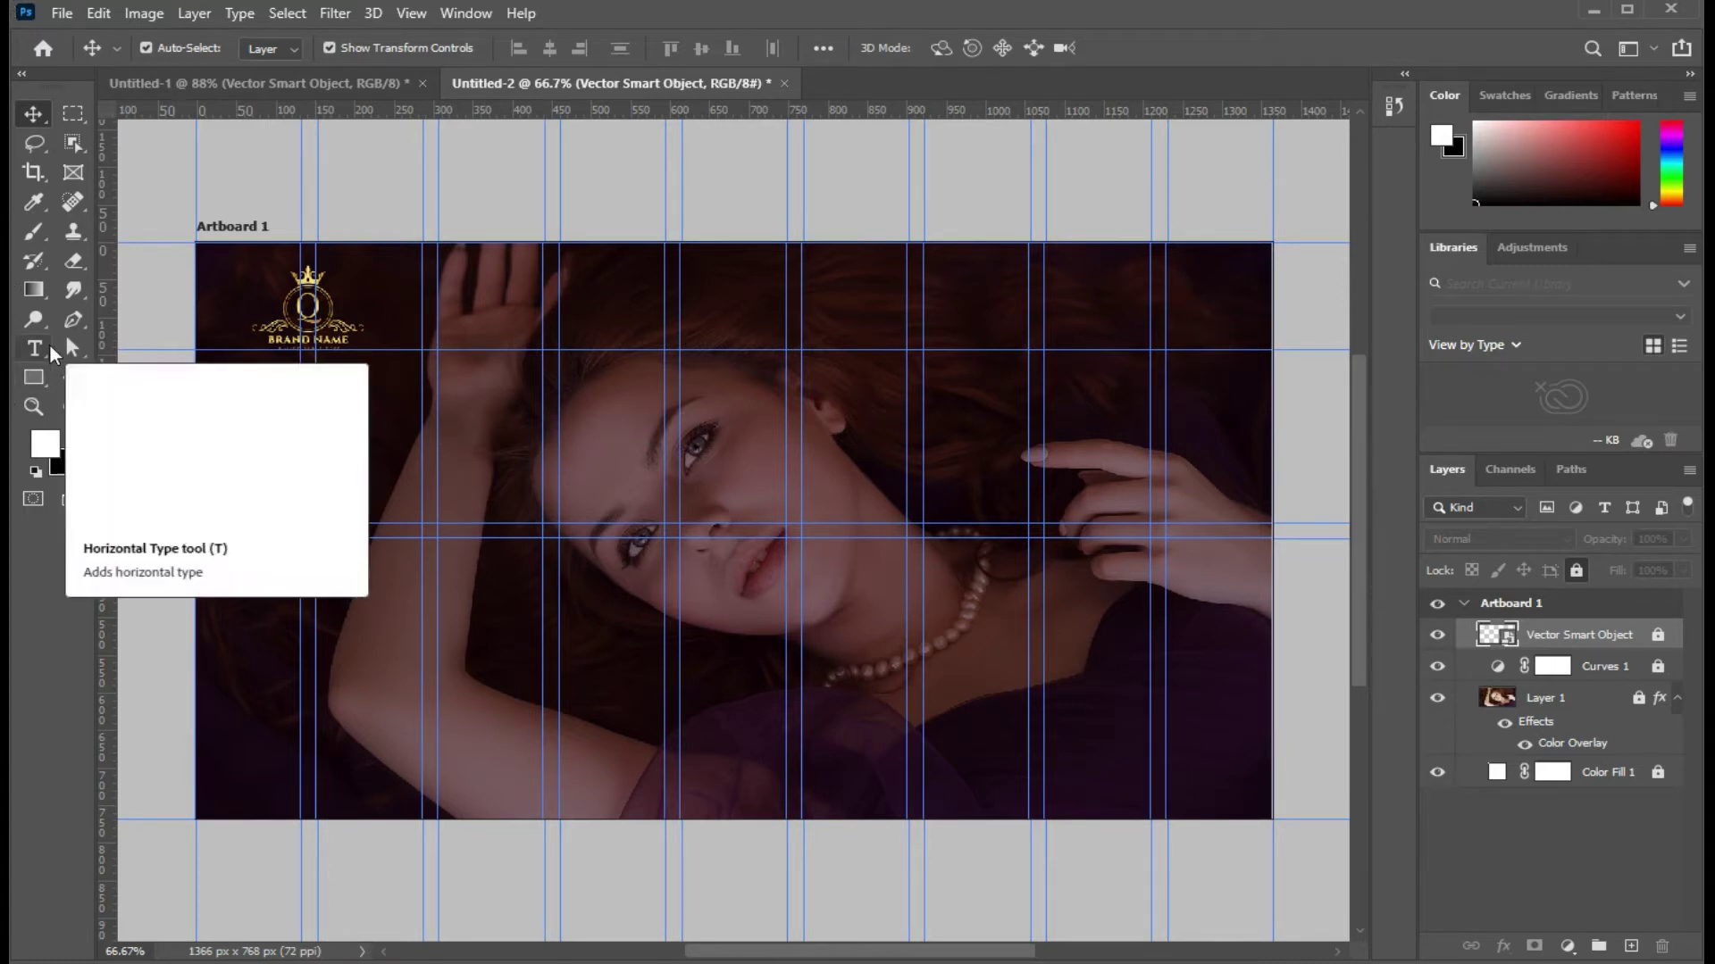
# Step: Start a horizontal text layer beside the logo and show the Character panel
pyautogui.click(50, 346)
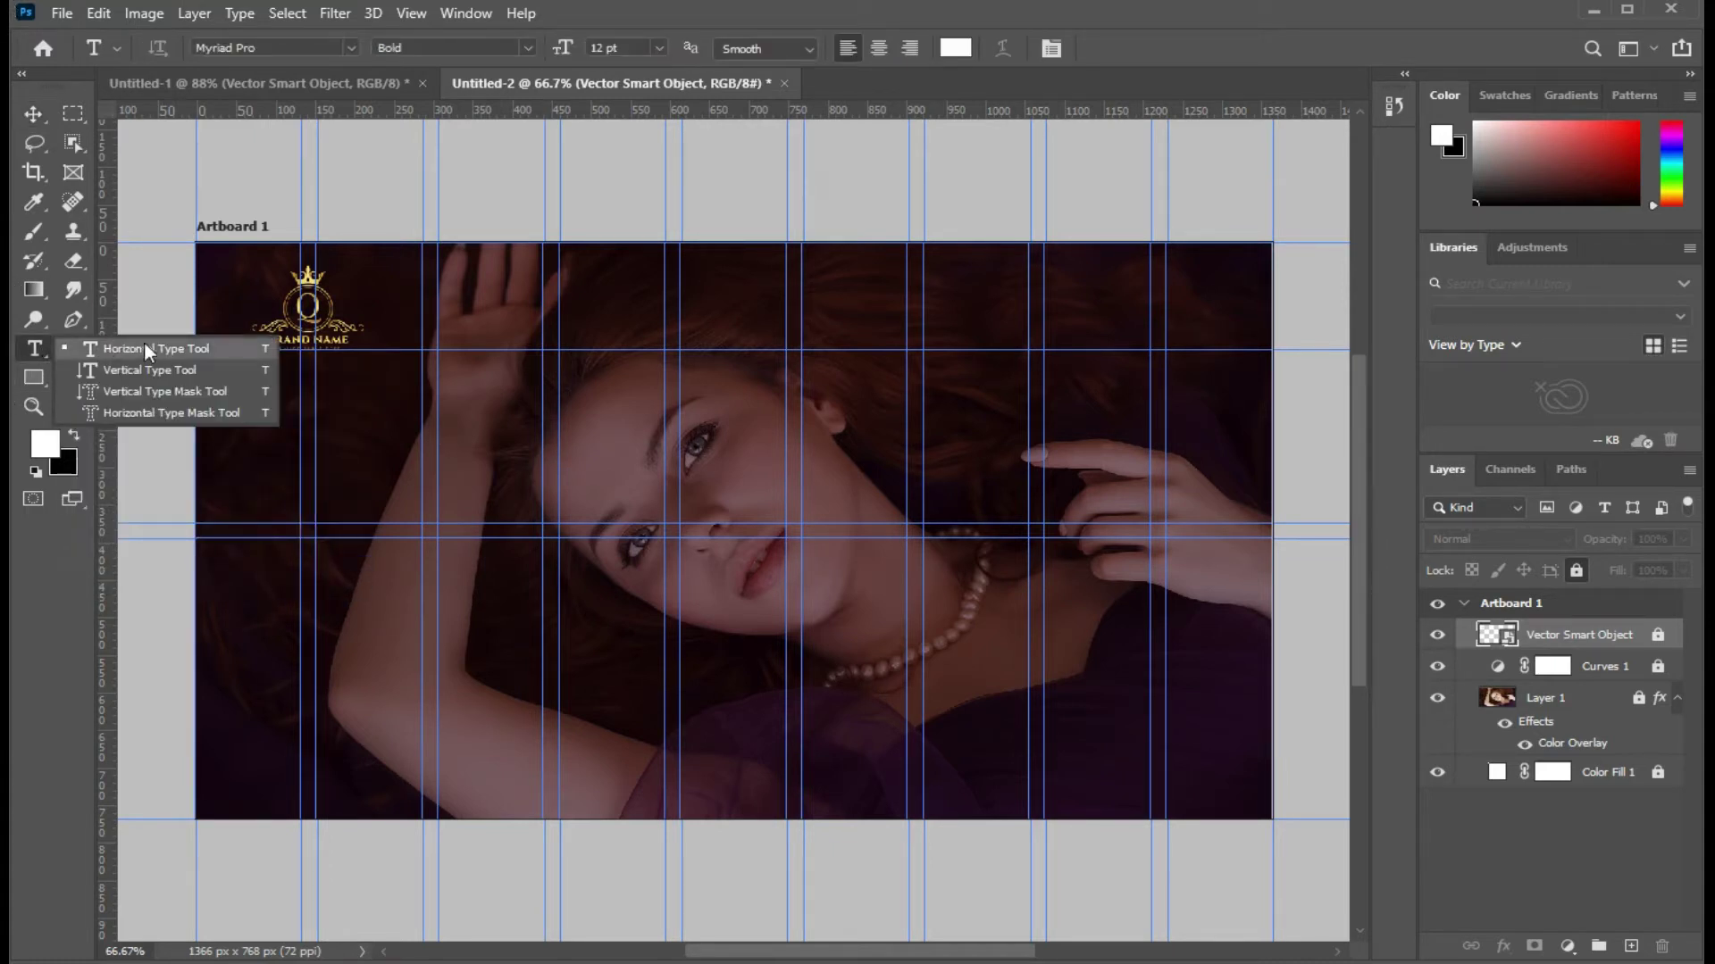
pyautogui.click(149, 349)
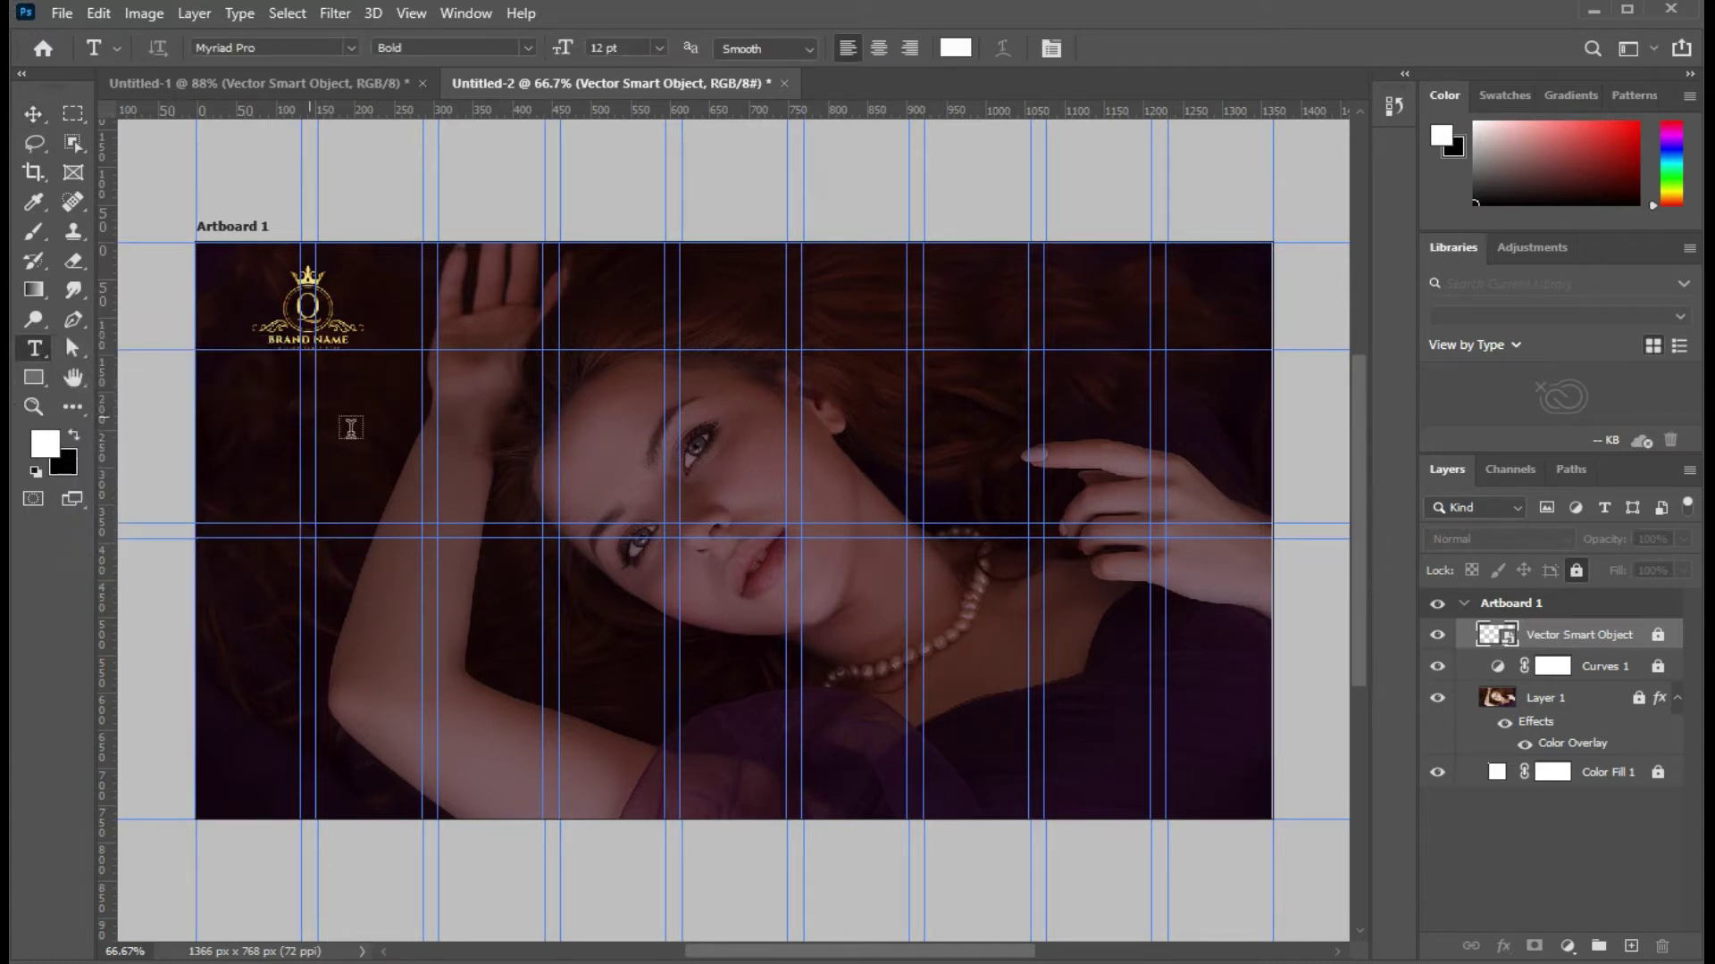
pyautogui.click(449, 339)
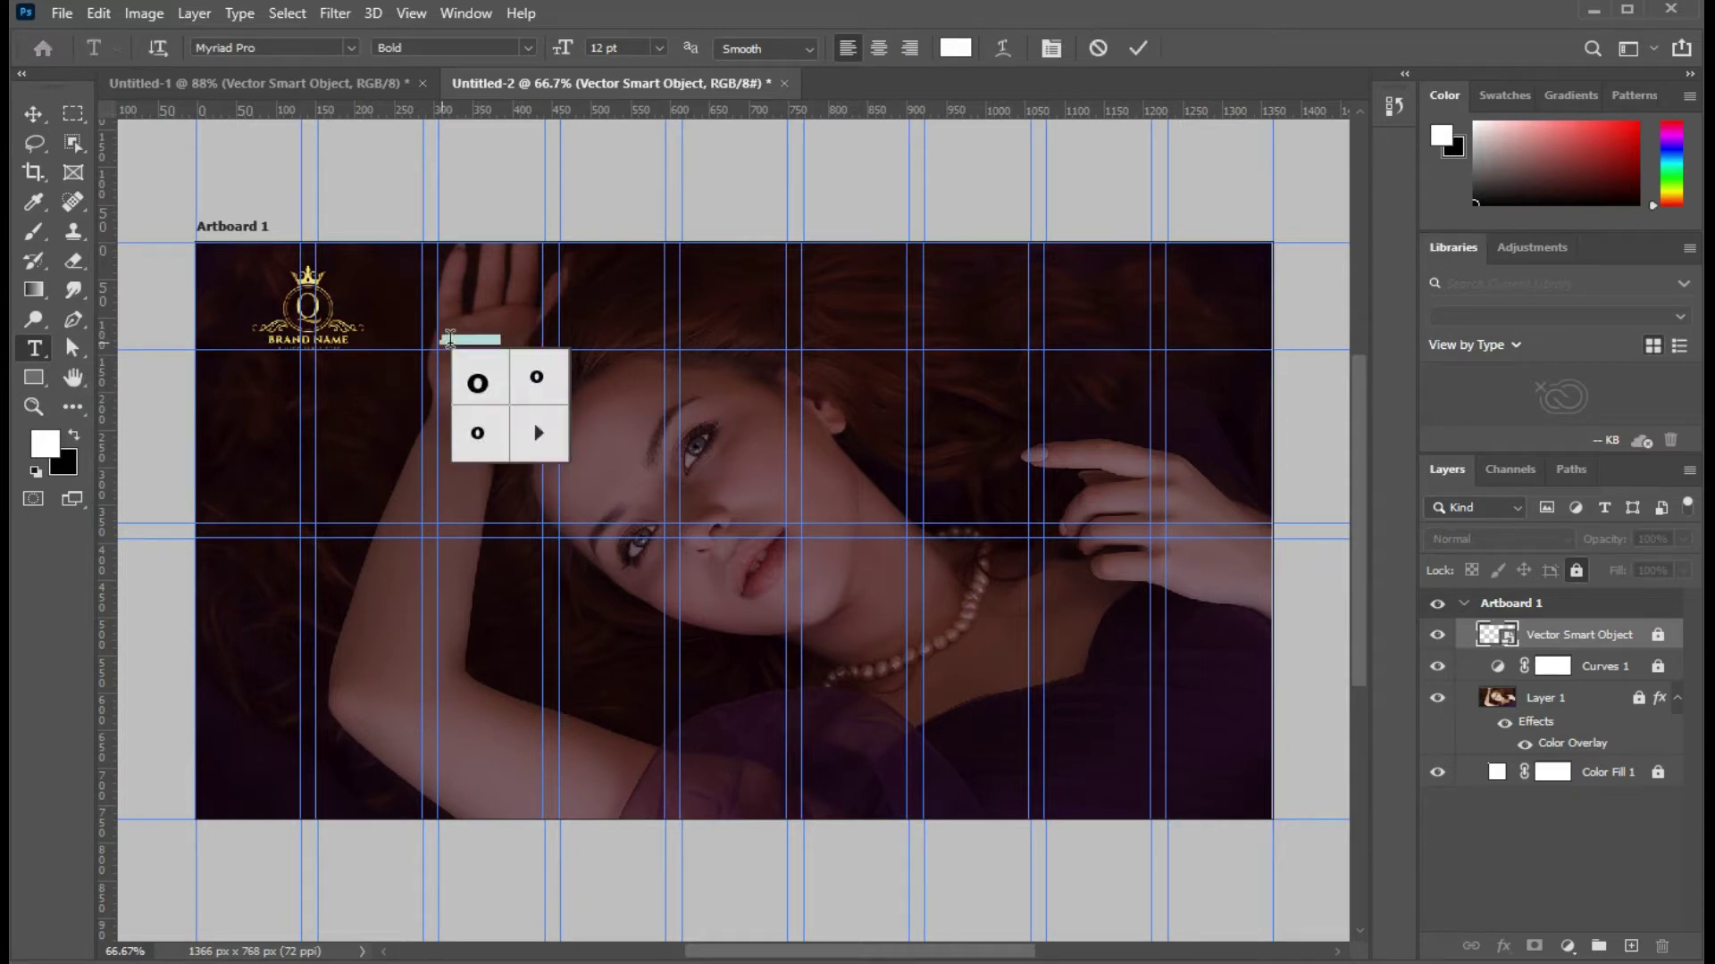
pyautogui.click(1053, 50)
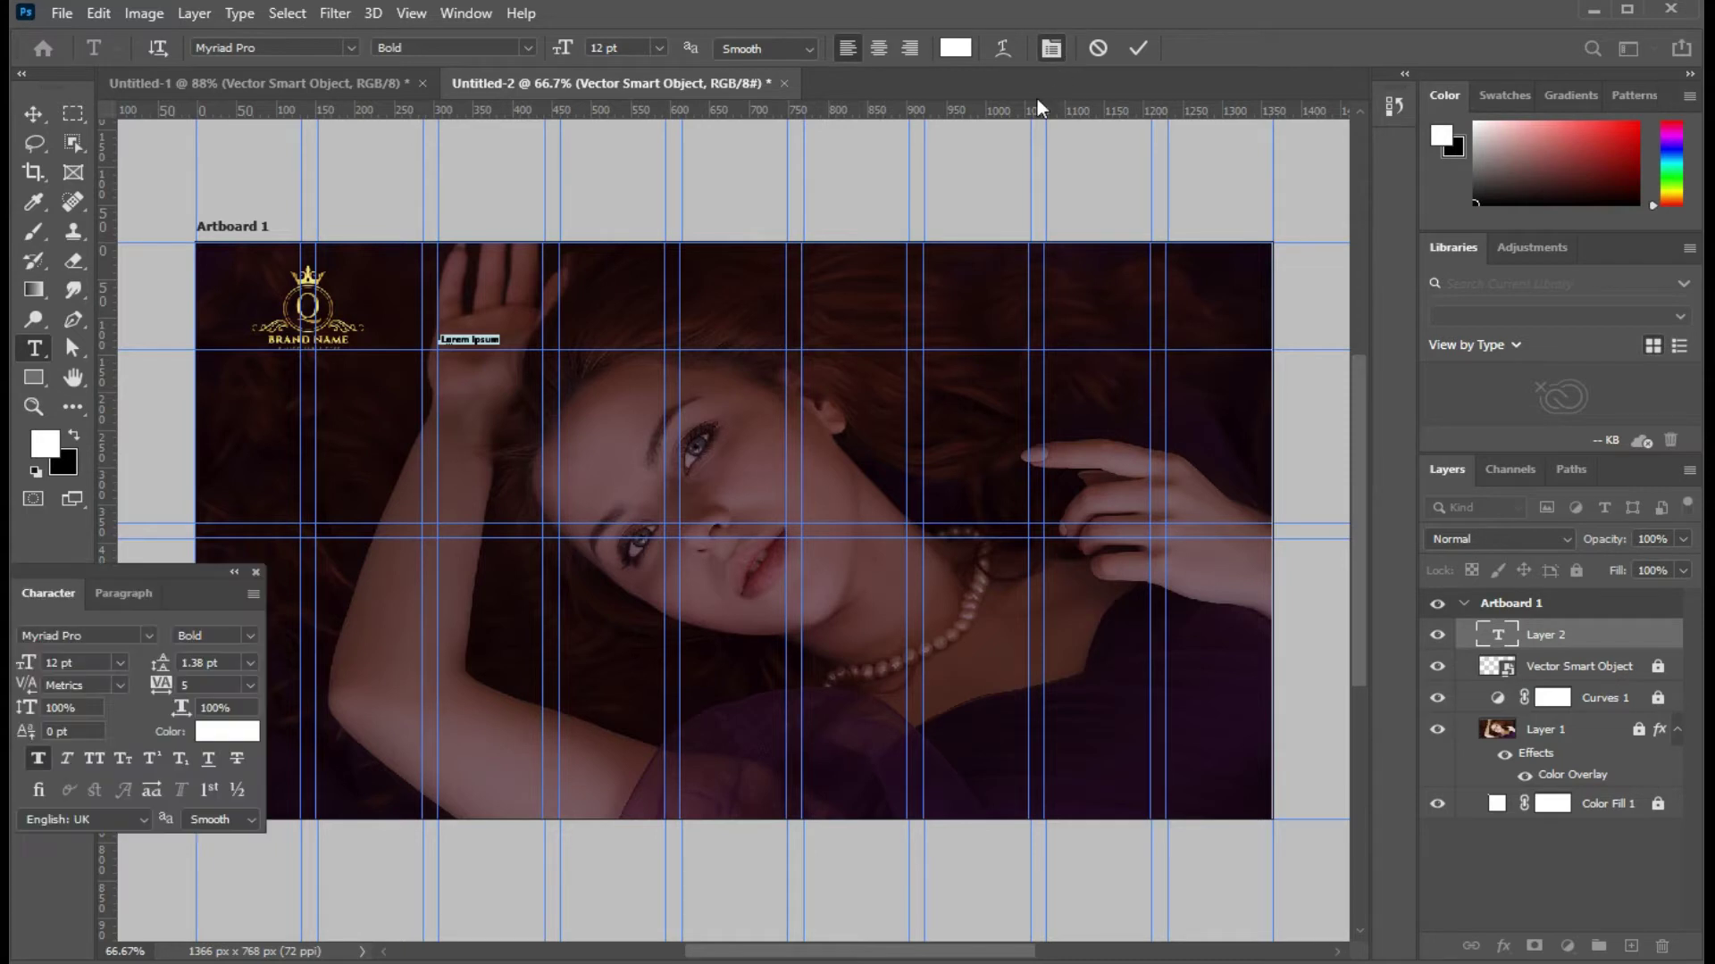
# Step: Try a 20 pt font size with Regular style for the new text
pyautogui.click(63, 662)
pyautogui.press('BackSpace')
pyautogui.press('BackSpace')
pyautogui.write('1')
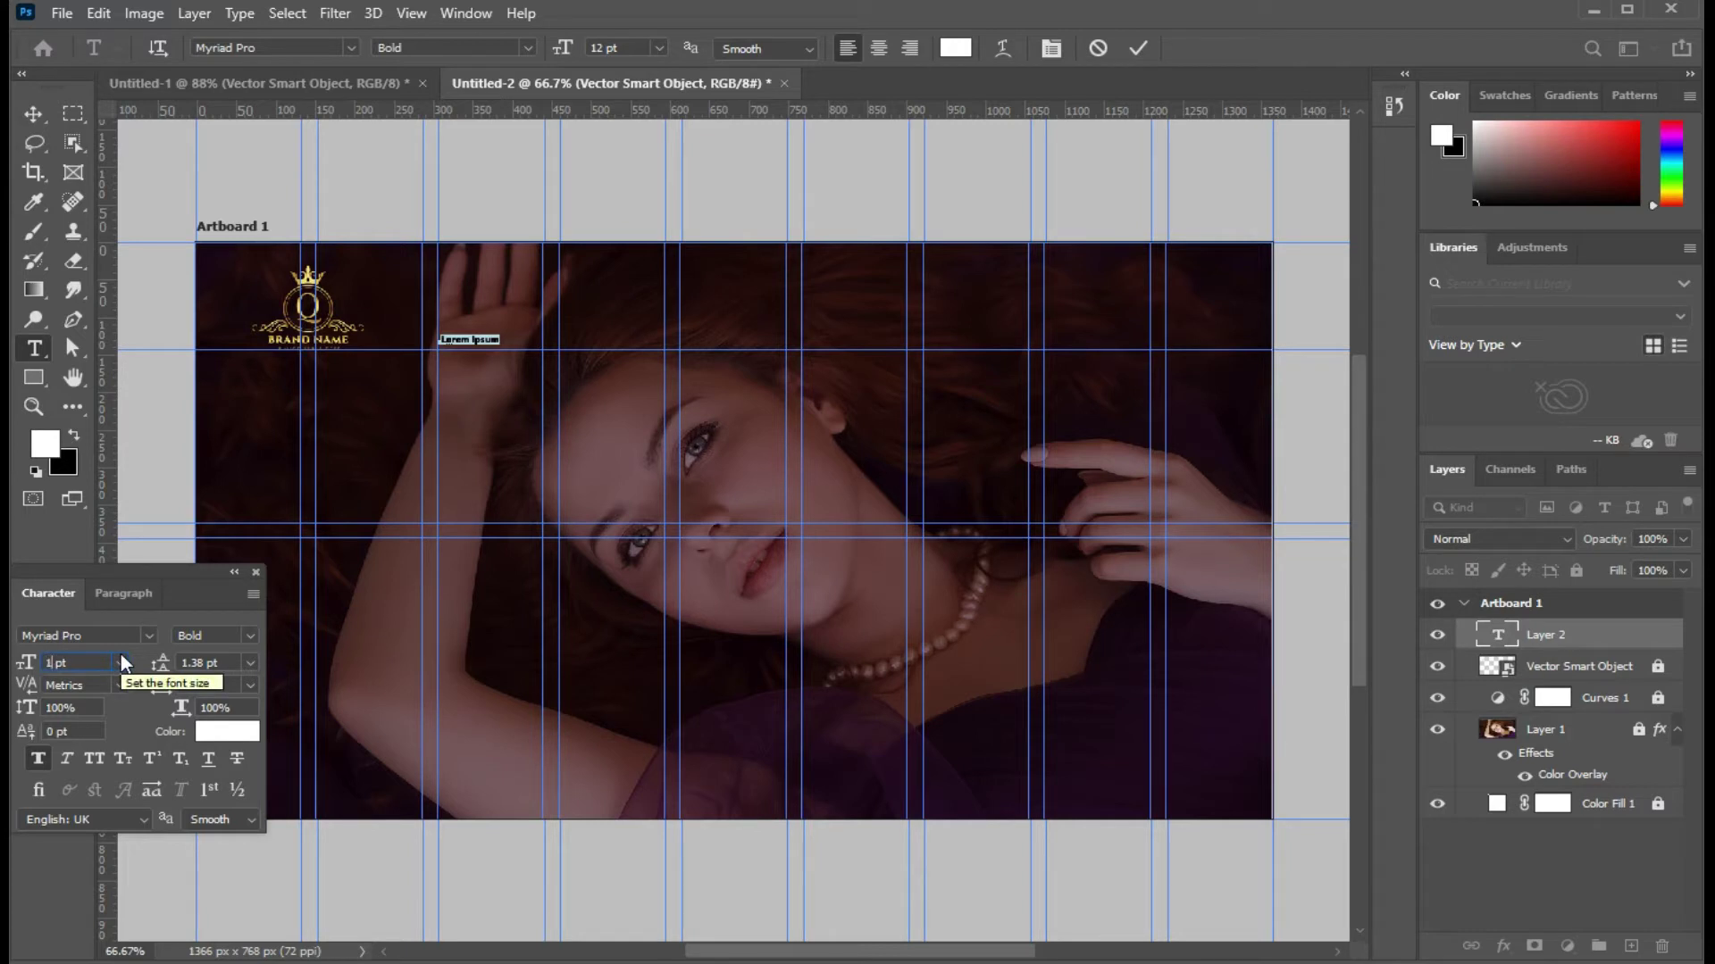
pyautogui.press('BackSpace')
pyautogui.write('20')
pyautogui.press('Return')
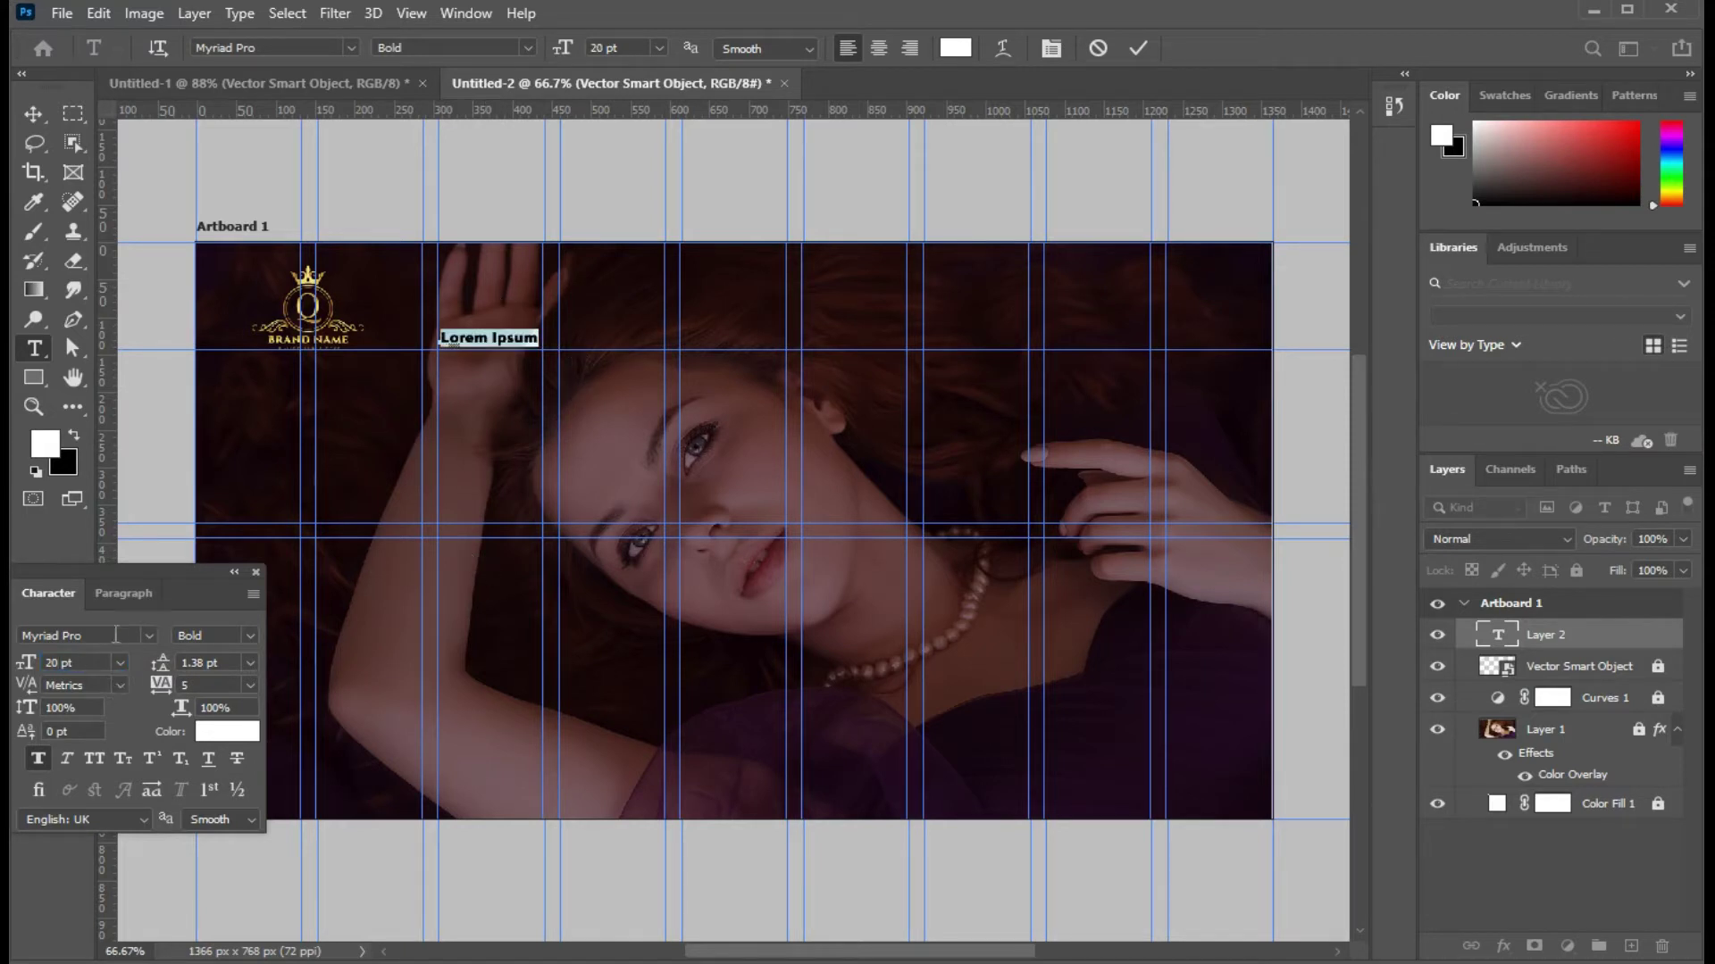
pyautogui.click(242, 634)
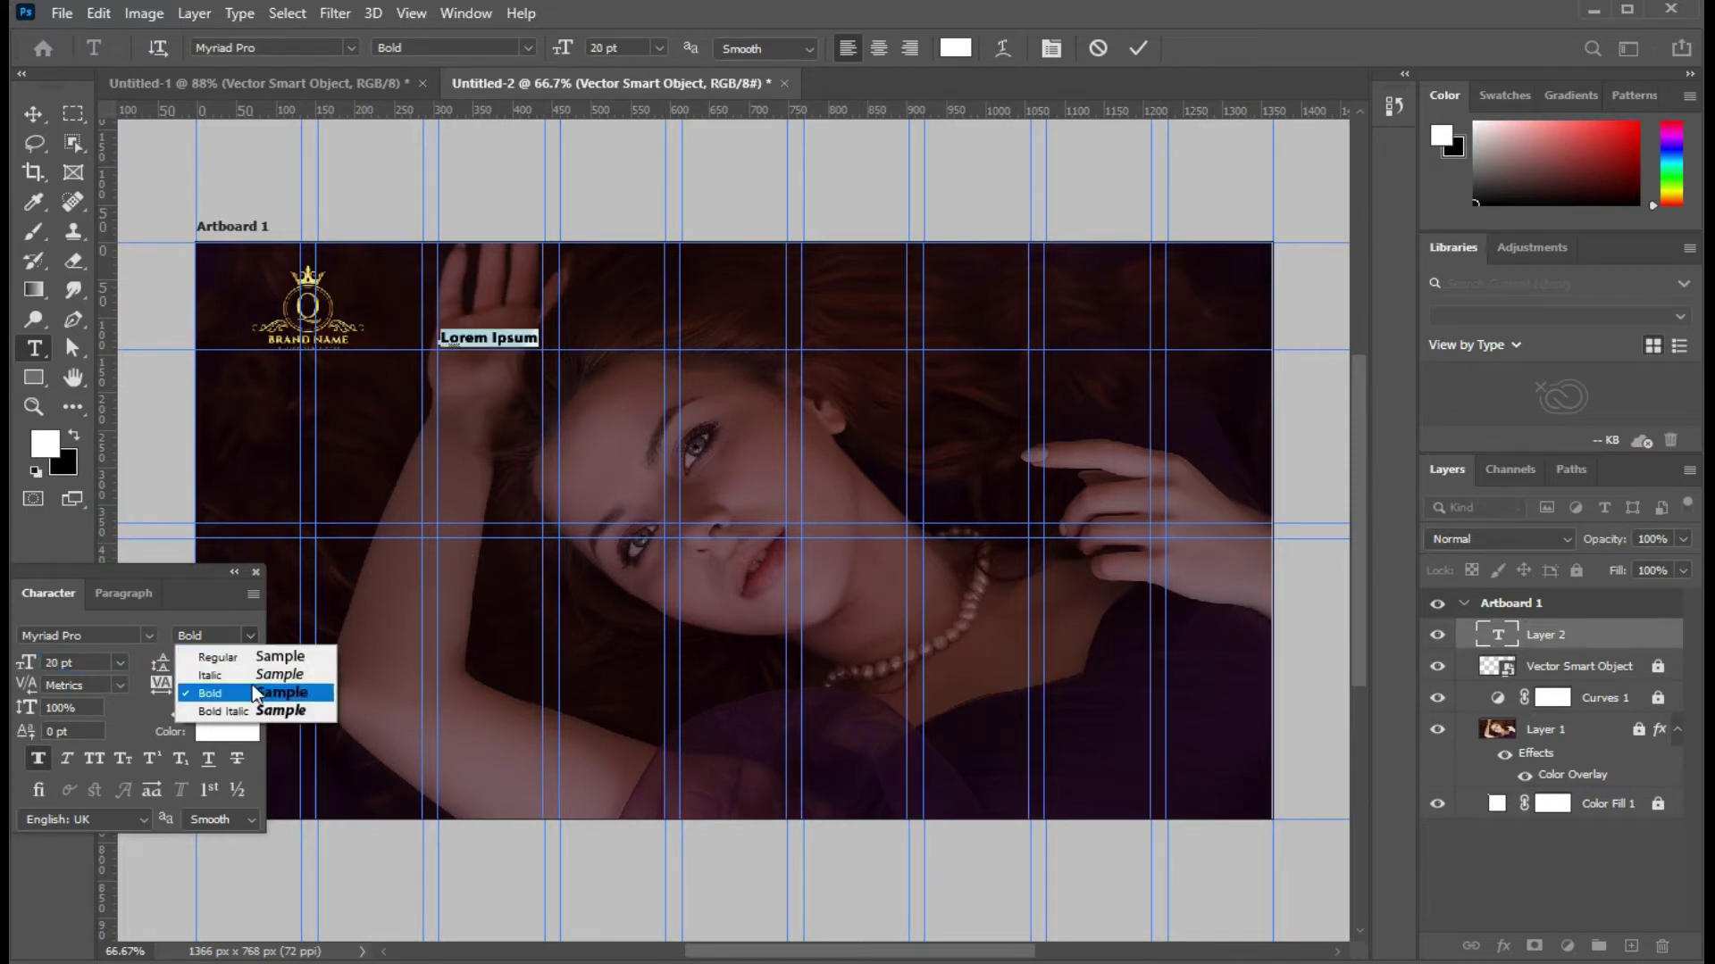
pyautogui.click(259, 657)
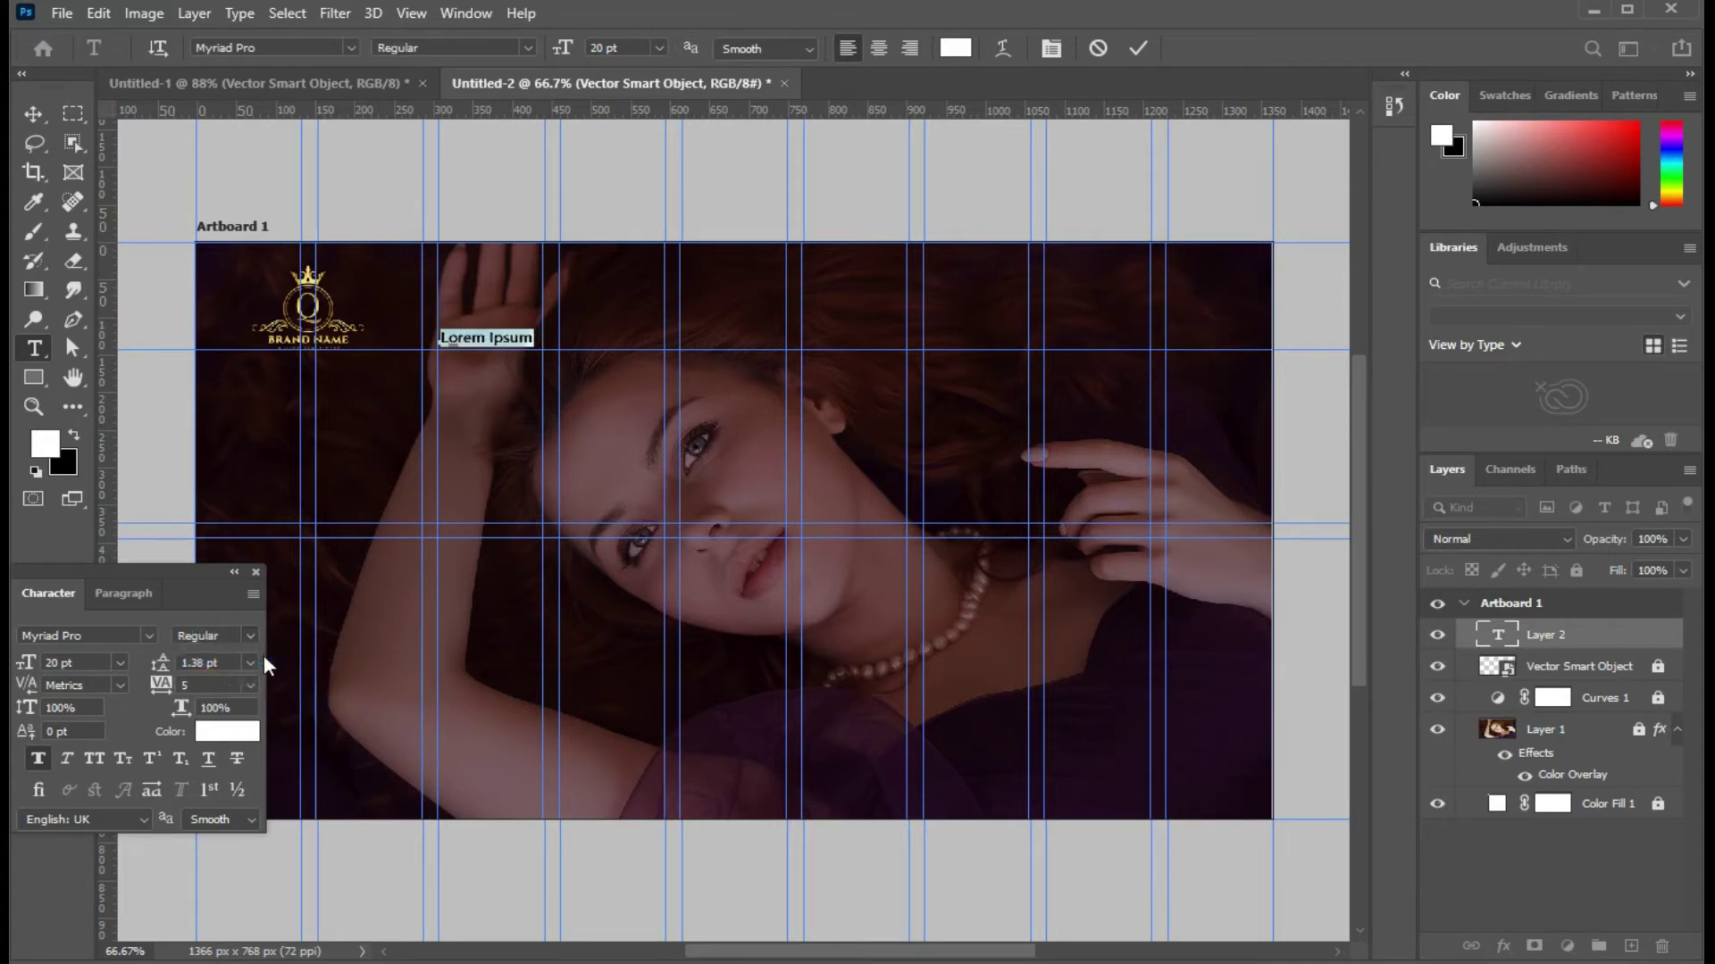
# Step: Set the text to 18 pt Myriad Pro Bold
pyautogui.click(59, 662)
pyautogui.press('BackSpace')
pyautogui.press('BackSpace')
pyautogui.write('1')
pyautogui.write('8')
pyautogui.press('Return')
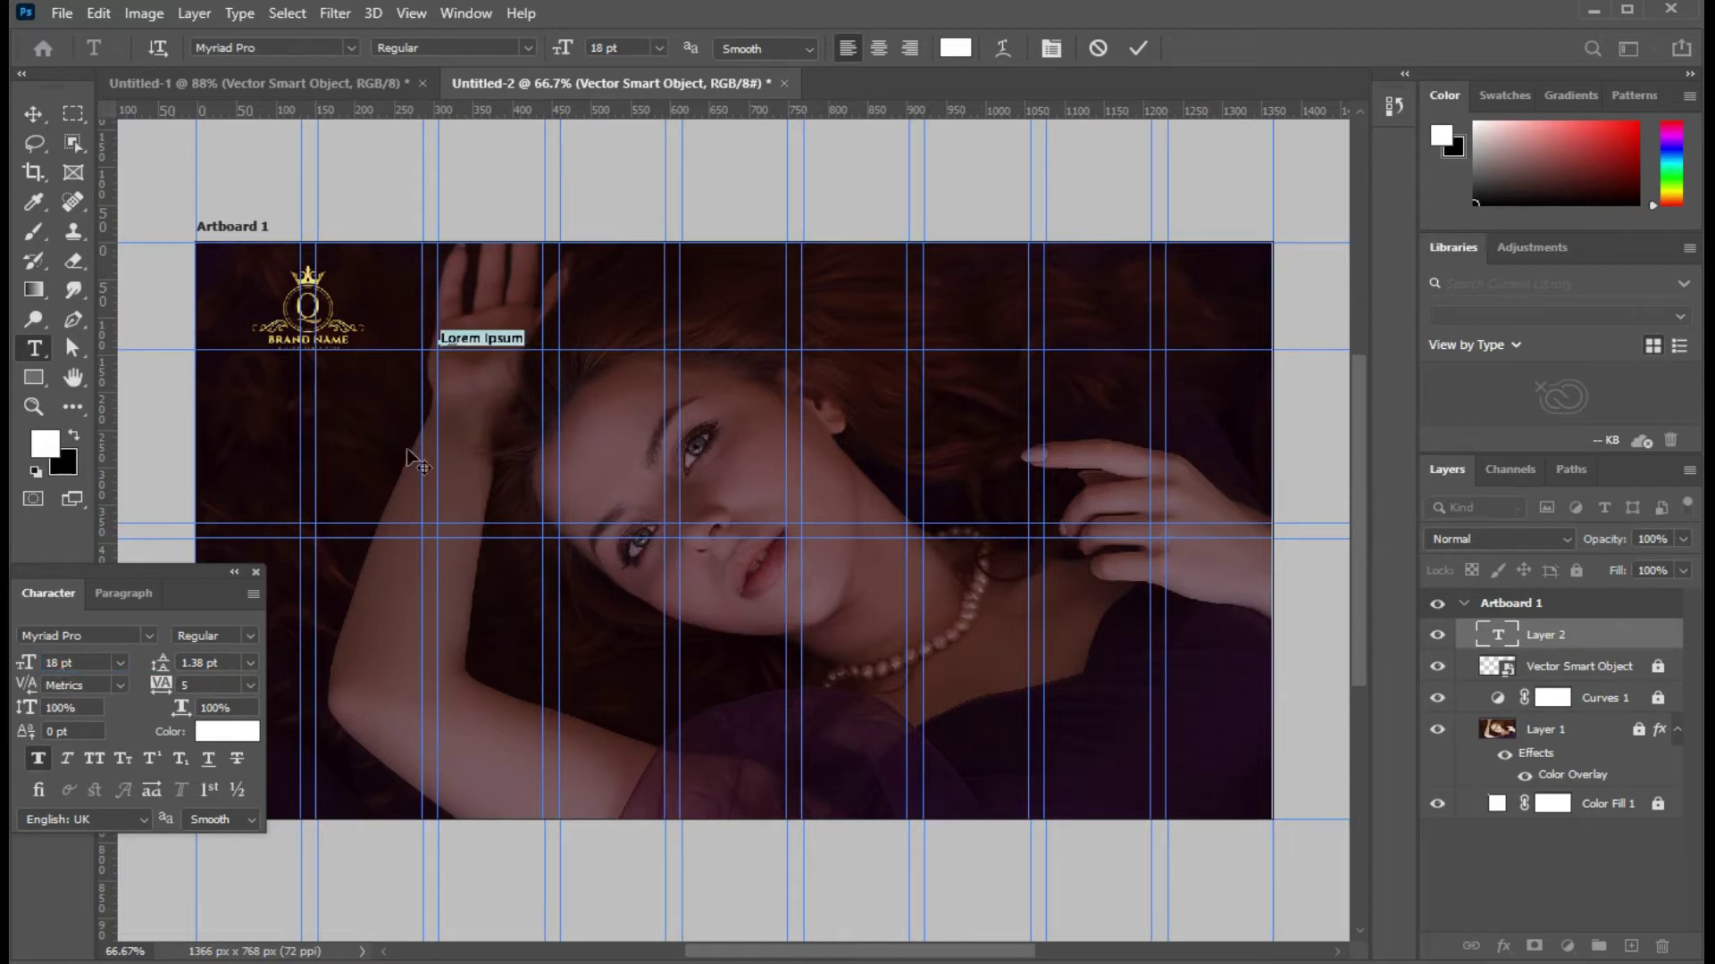
pyautogui.click(244, 635)
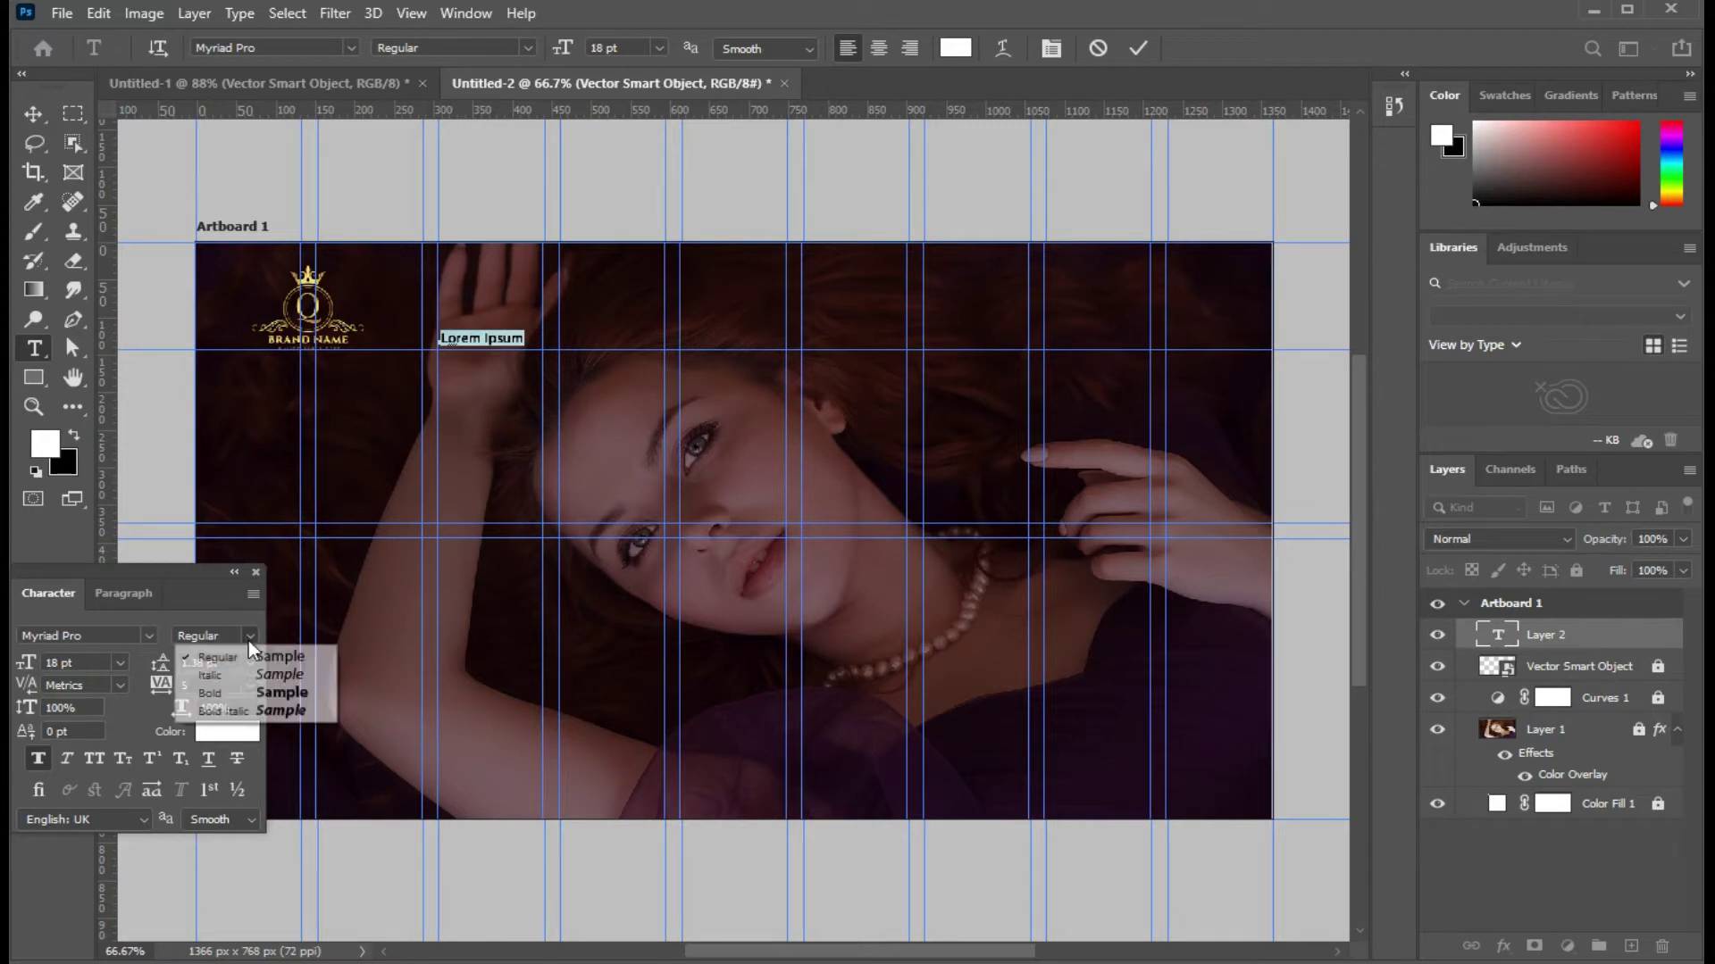
pyautogui.click(240, 695)
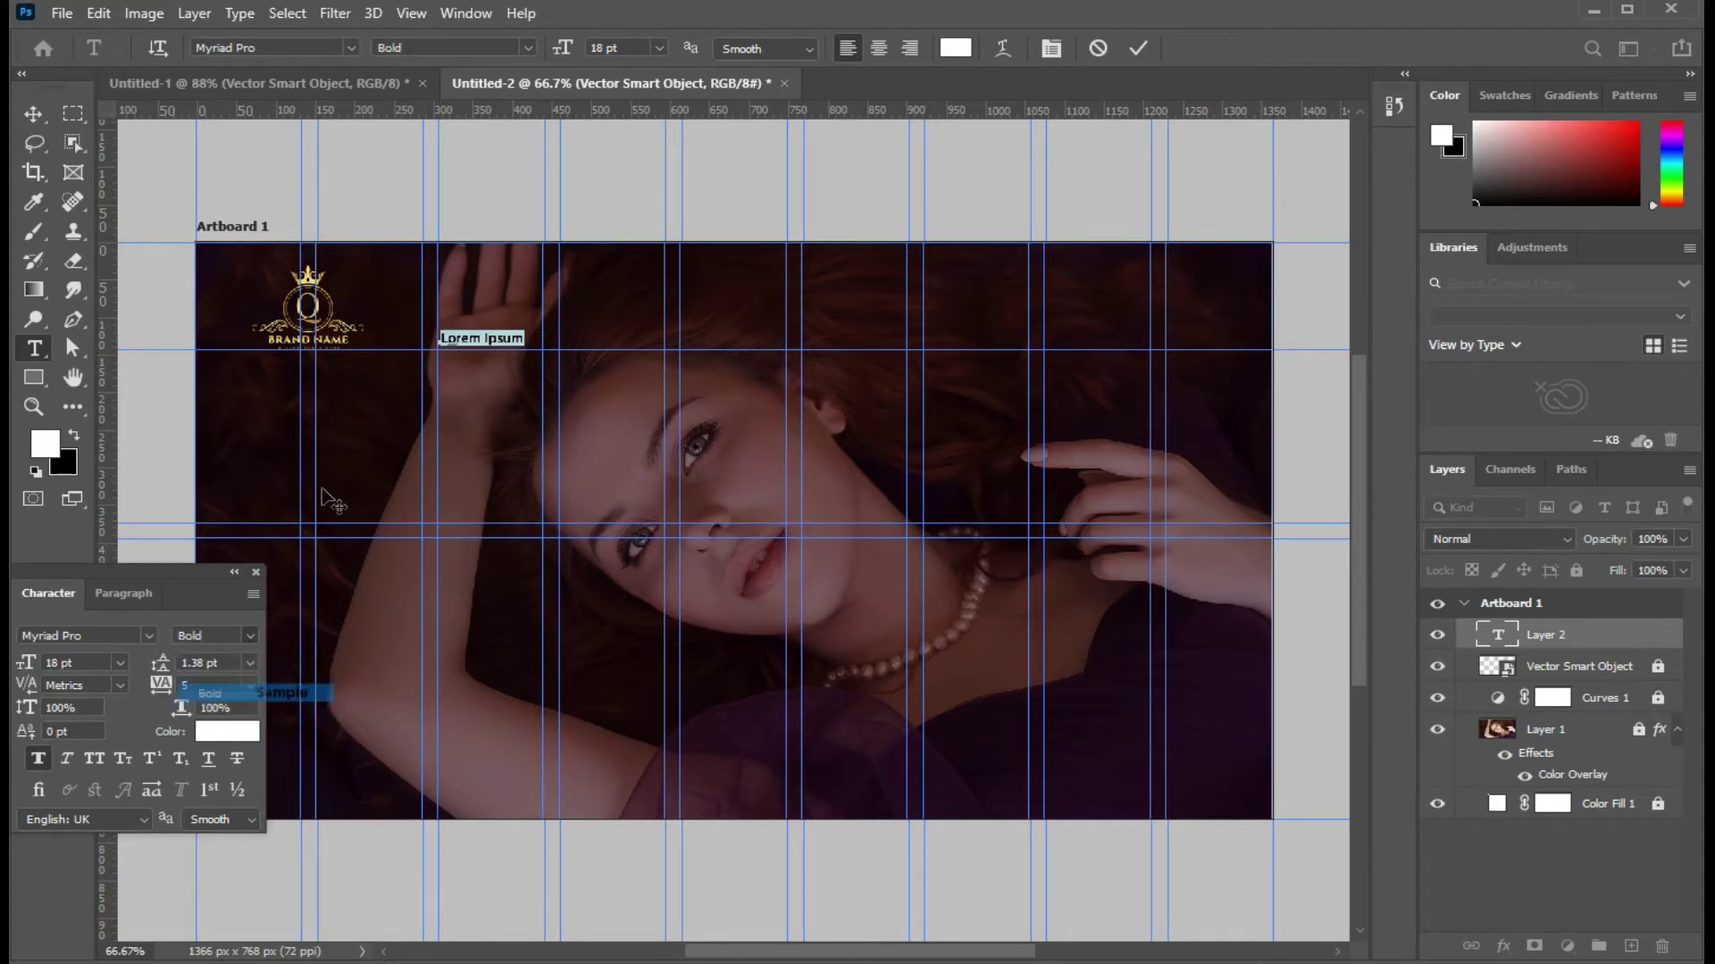
# Step: Select and delete the Lorem Ipsum placeholder text
pyautogui.click(519, 337)
pyautogui.moveTo(519, 336); pyautogui.dragTo(434, 334)
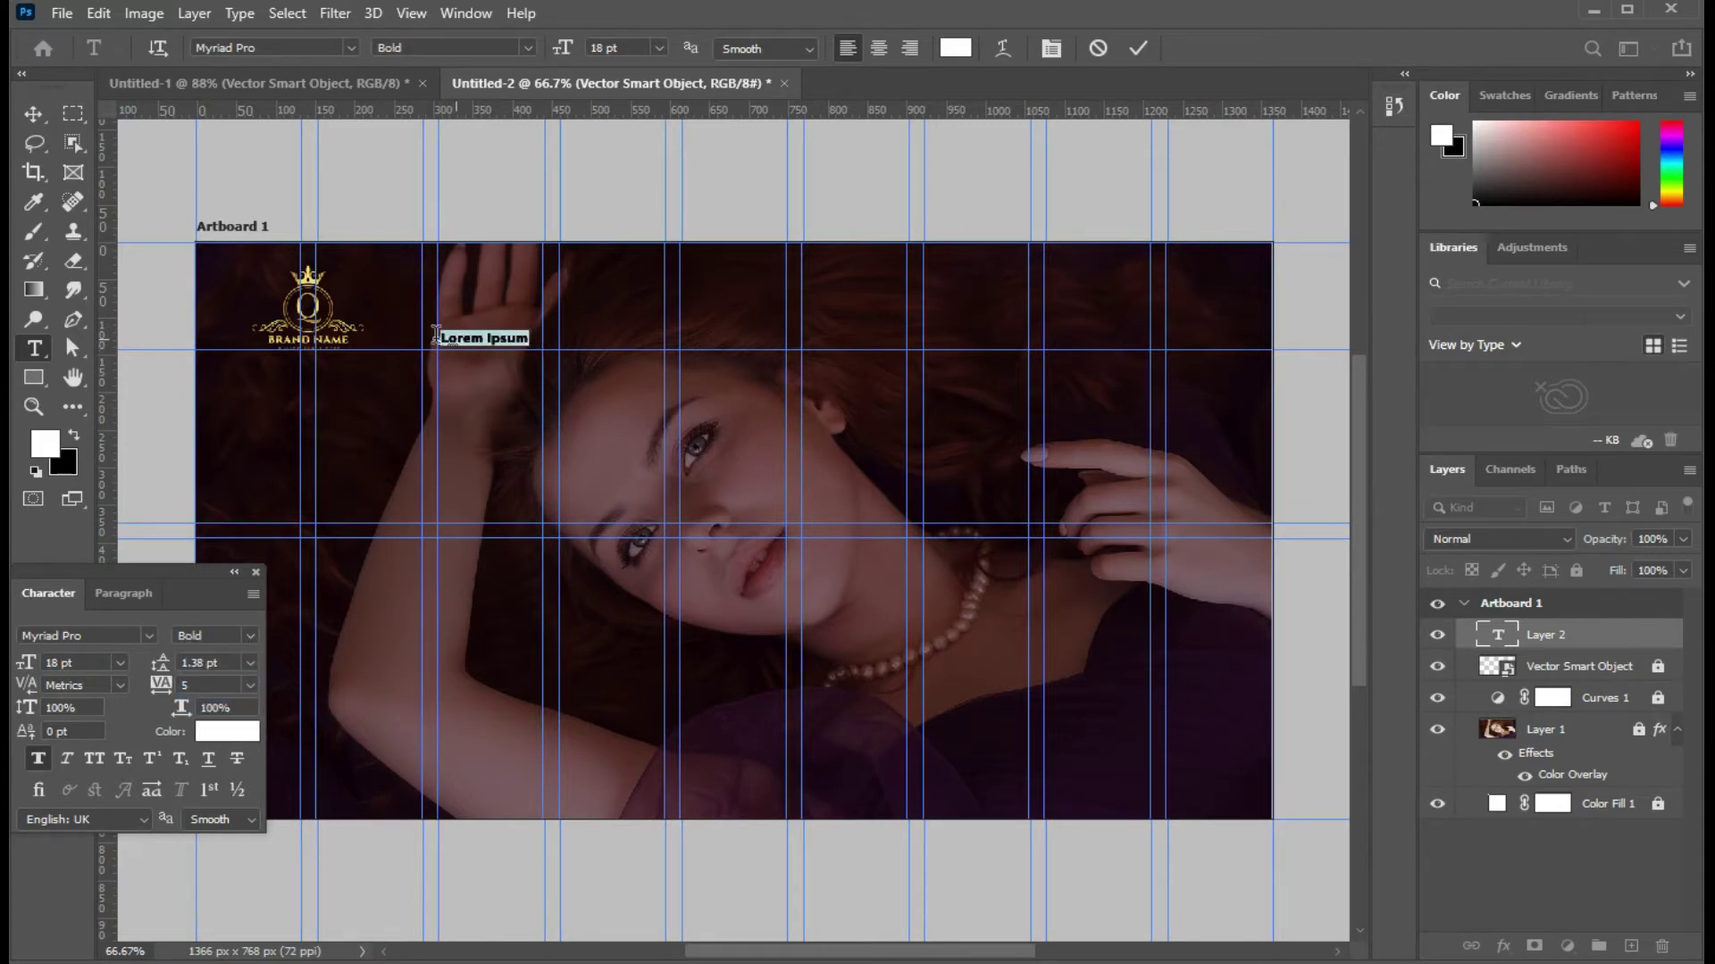
pyautogui.press('BackSpace')
# Step: Type the navigation label HOME and set the text colour to yellow fbd402
pyautogui.write('h')
pyautogui.write('om')
pyautogui.press('BackSpace')
pyautogui.press('BackSpace')
pyautogui.press('BackSpace')
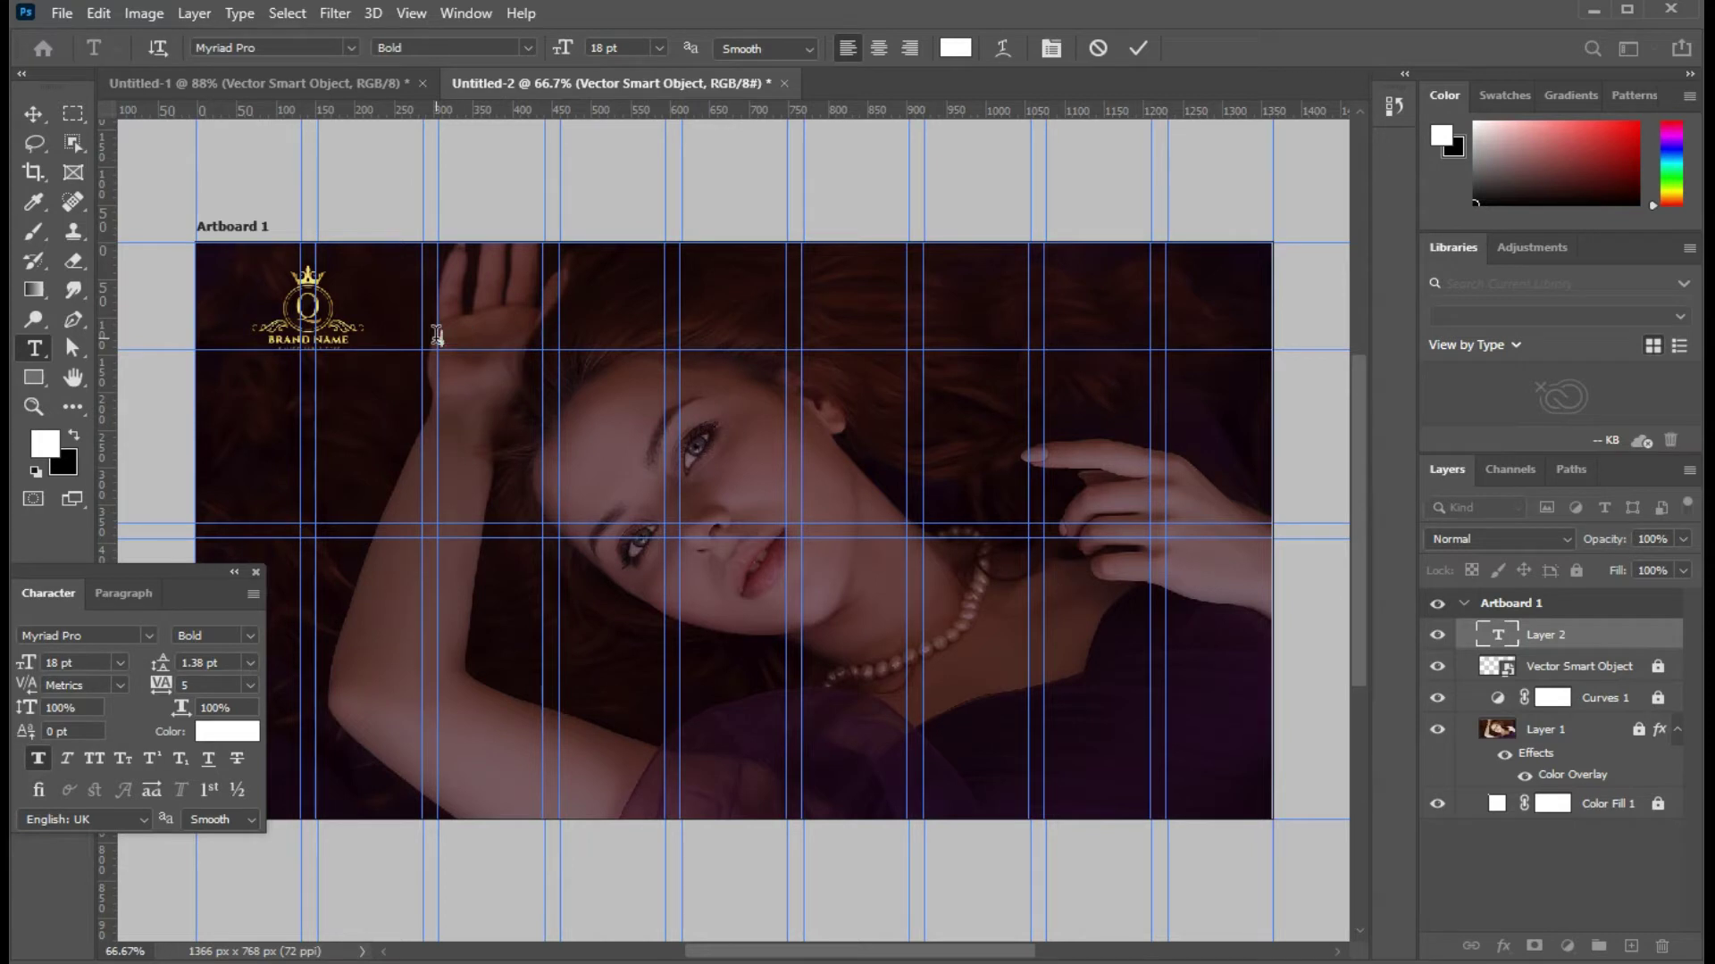
pyautogui.write('H')
pyautogui.write('OME')
pyautogui.click(223, 734)
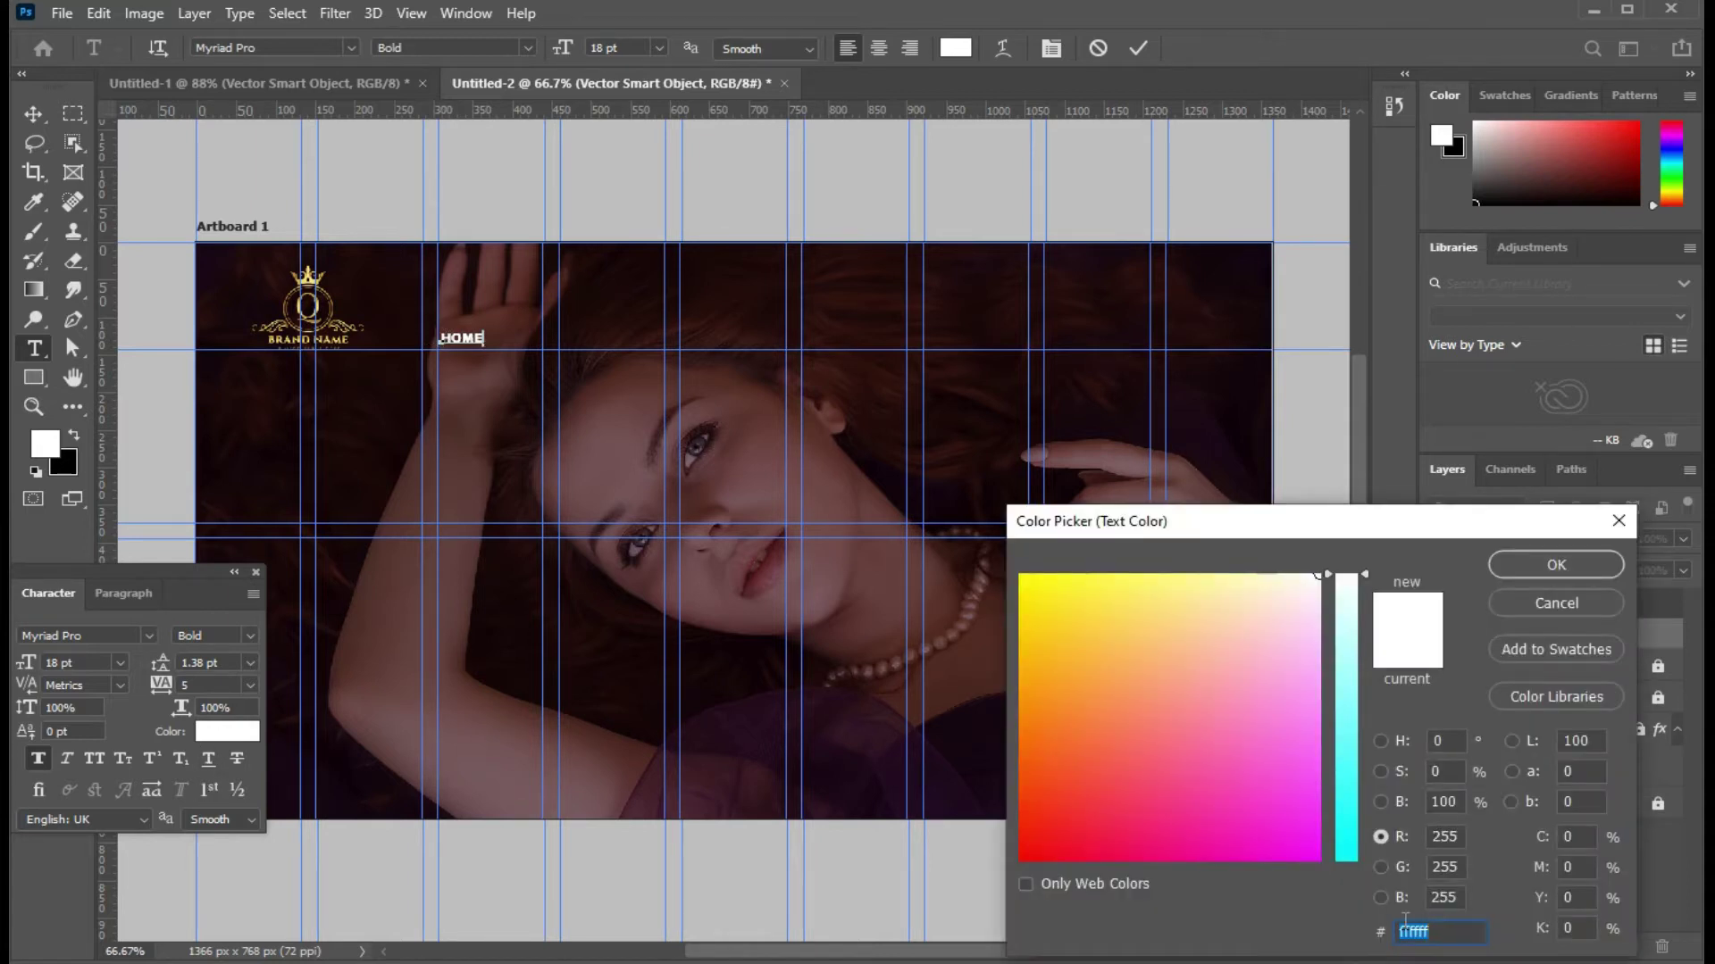
pyautogui.click(1444, 933)
pyautogui.press('BackSpace')
pyautogui.press('BackSpace')
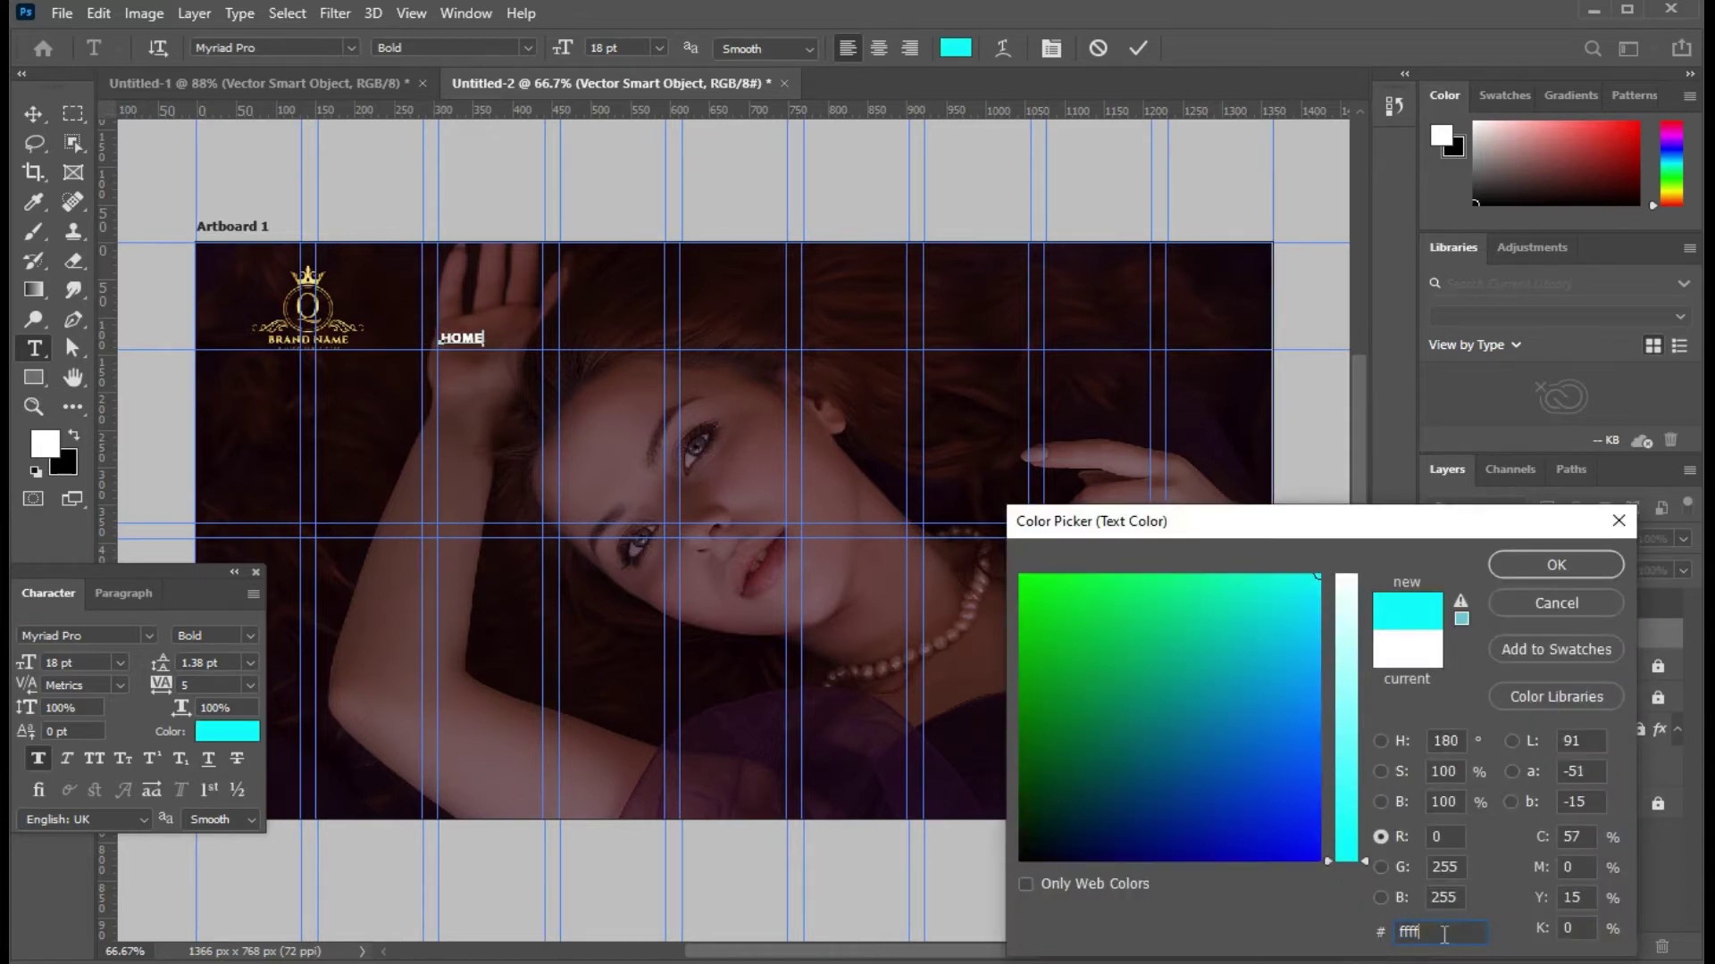
pyautogui.press('BackSpace')
pyautogui.press('BackSpace')
pyautogui.press('BackSpace')
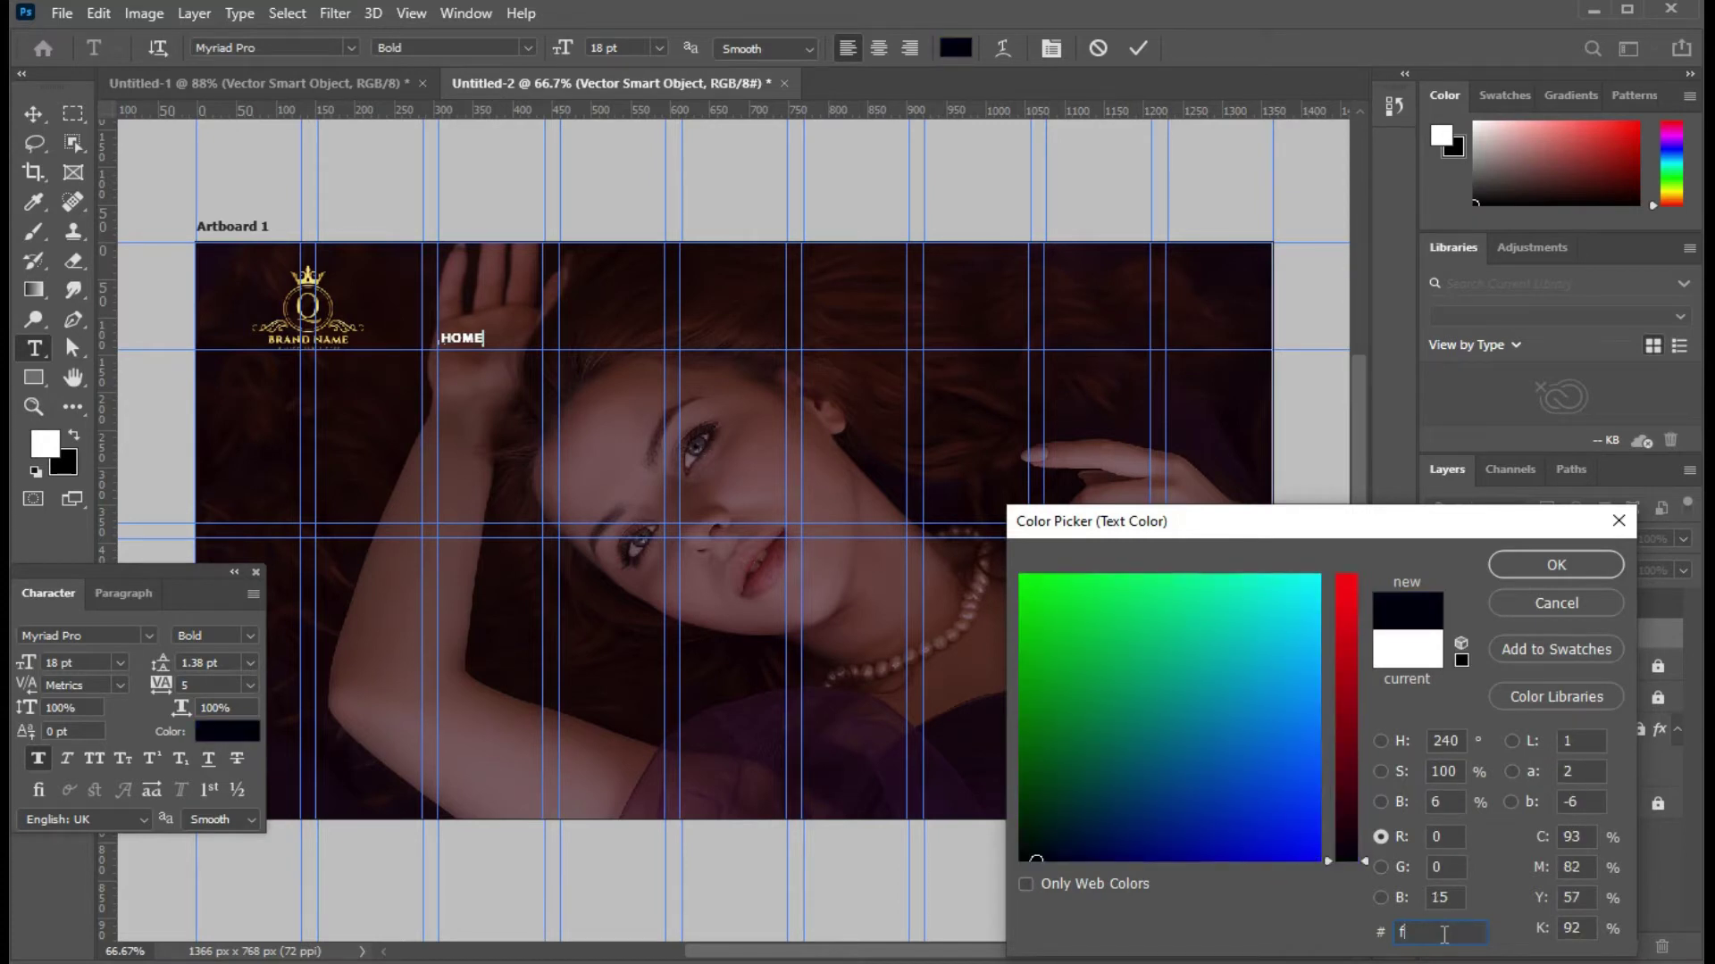
pyautogui.write('B')
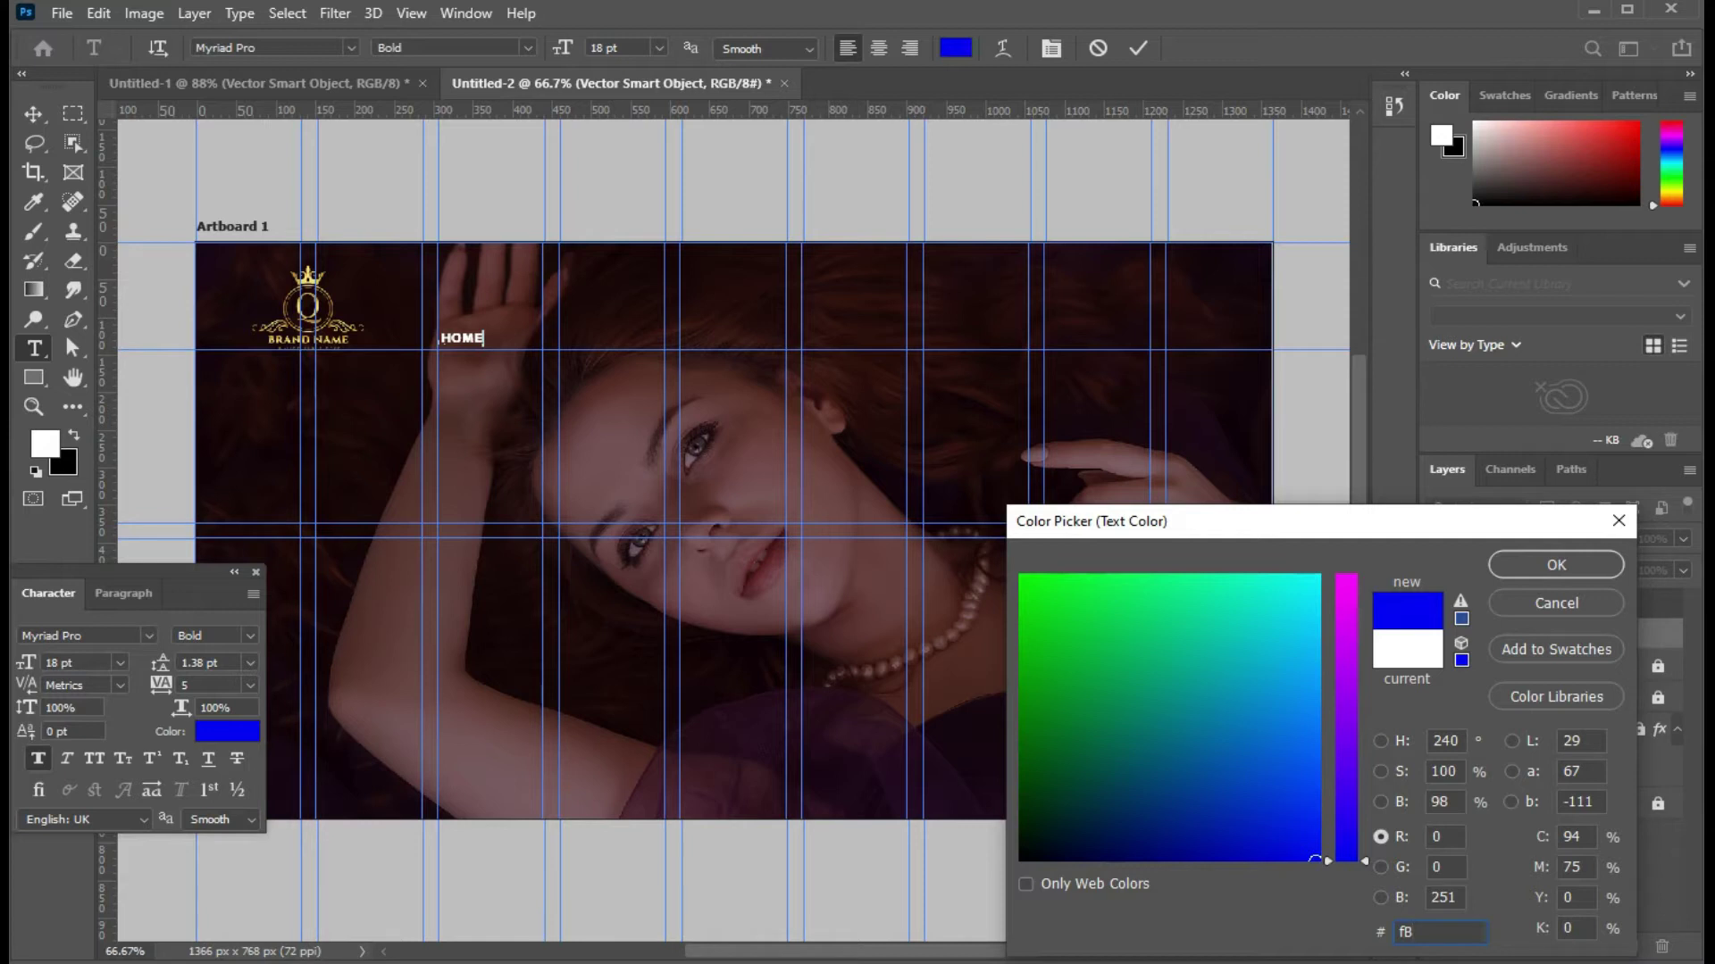
pyautogui.write('D')
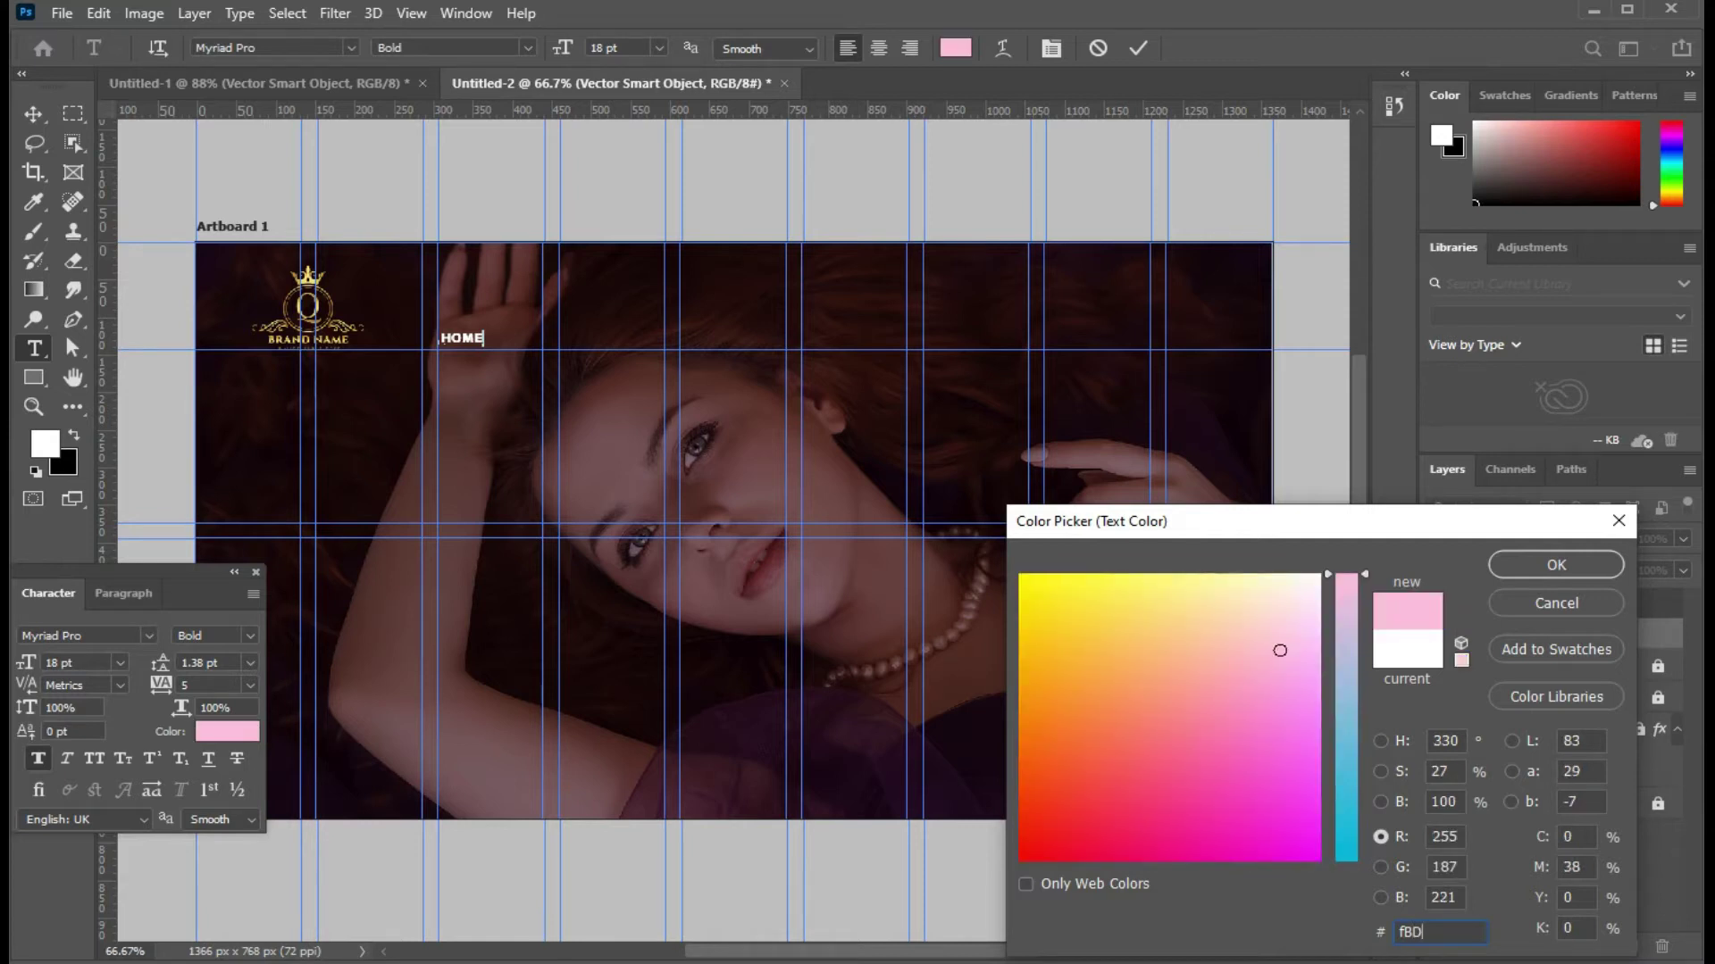
pyautogui.press('BackSpace')
pyautogui.press('BackSpace')
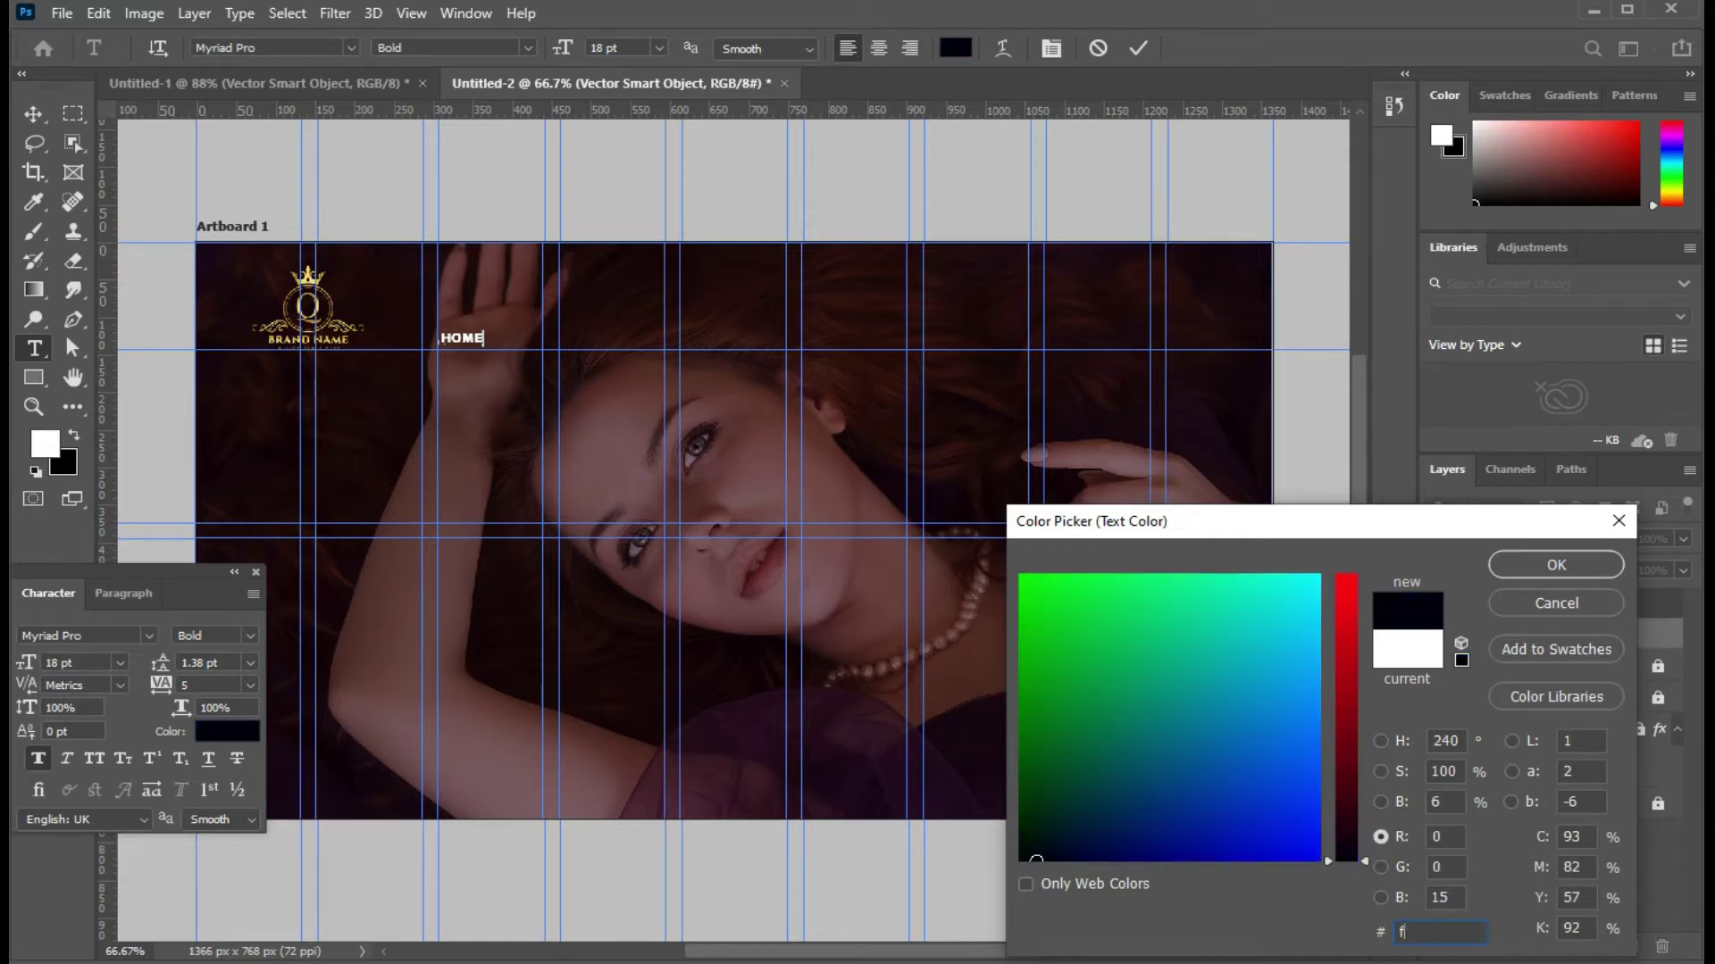
pyautogui.write('b')
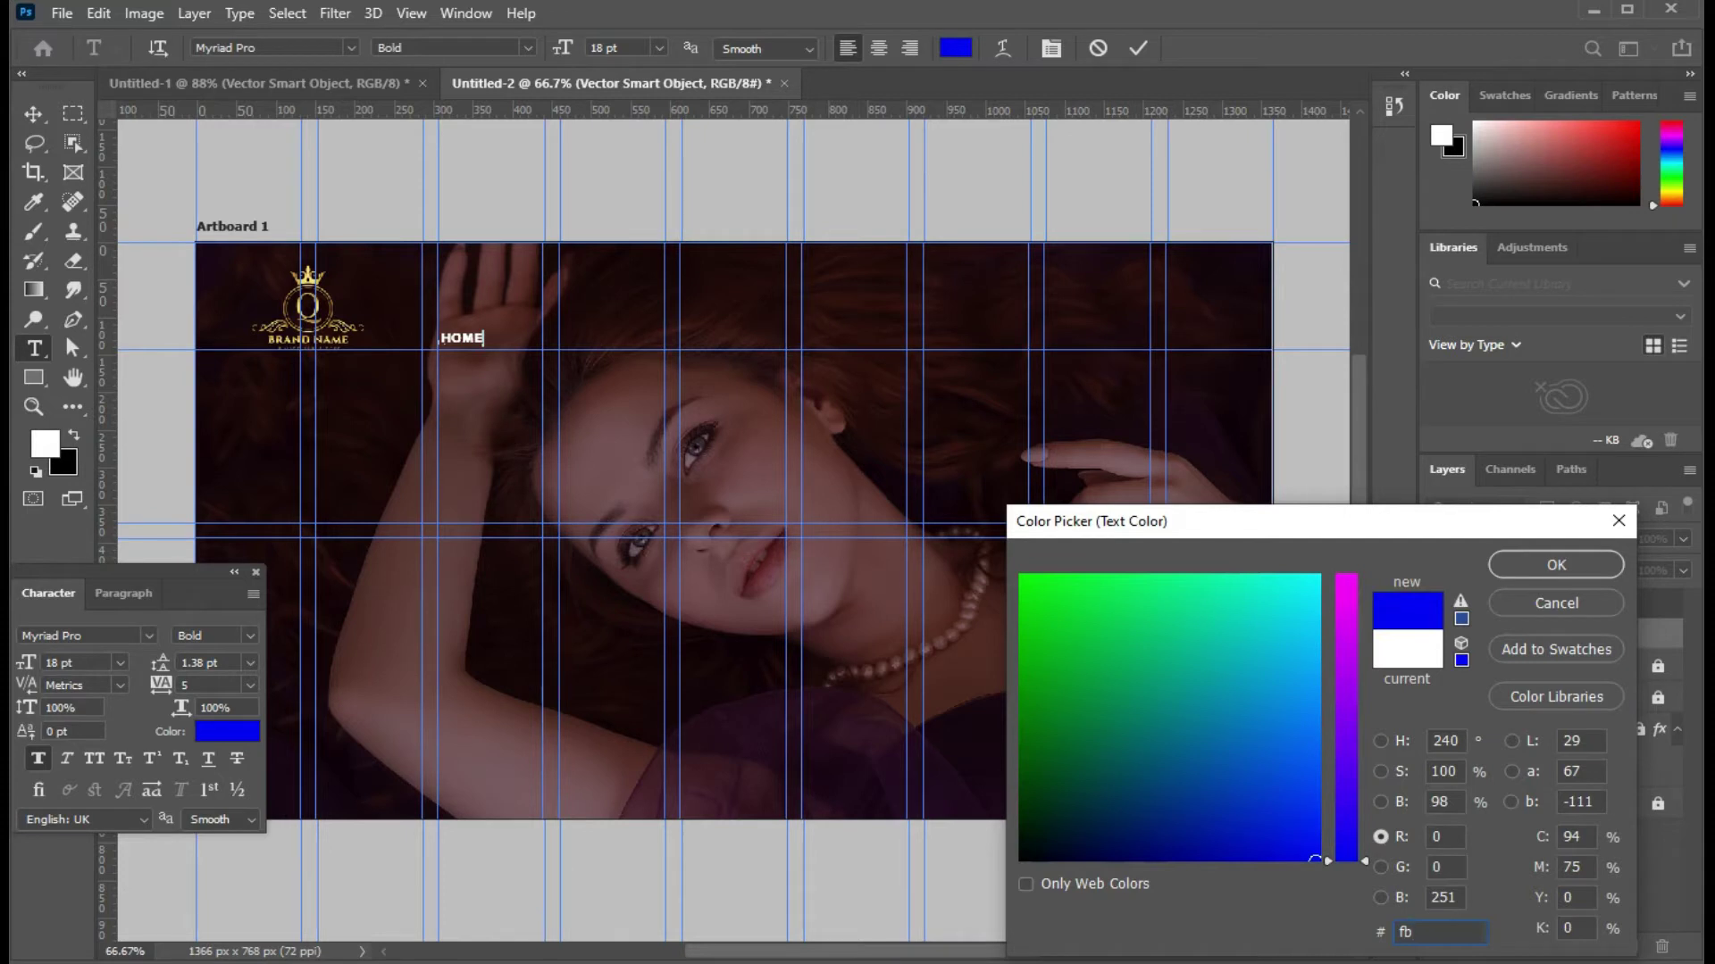
pyautogui.write('d')
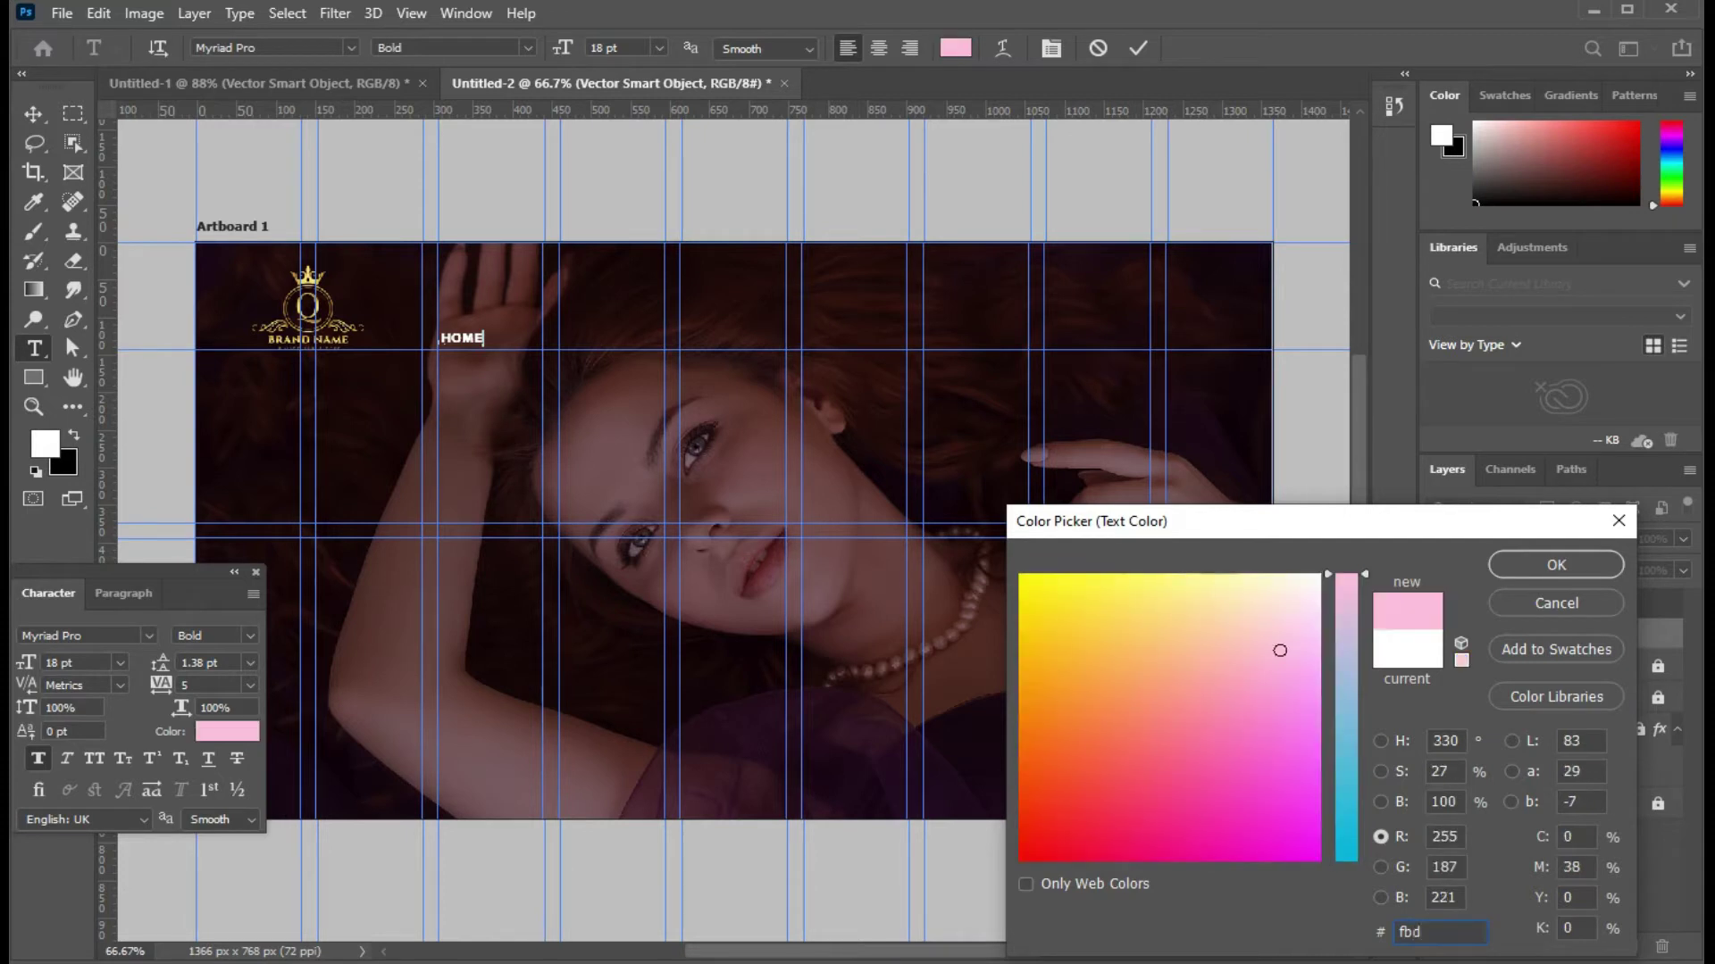
pyautogui.write('4')
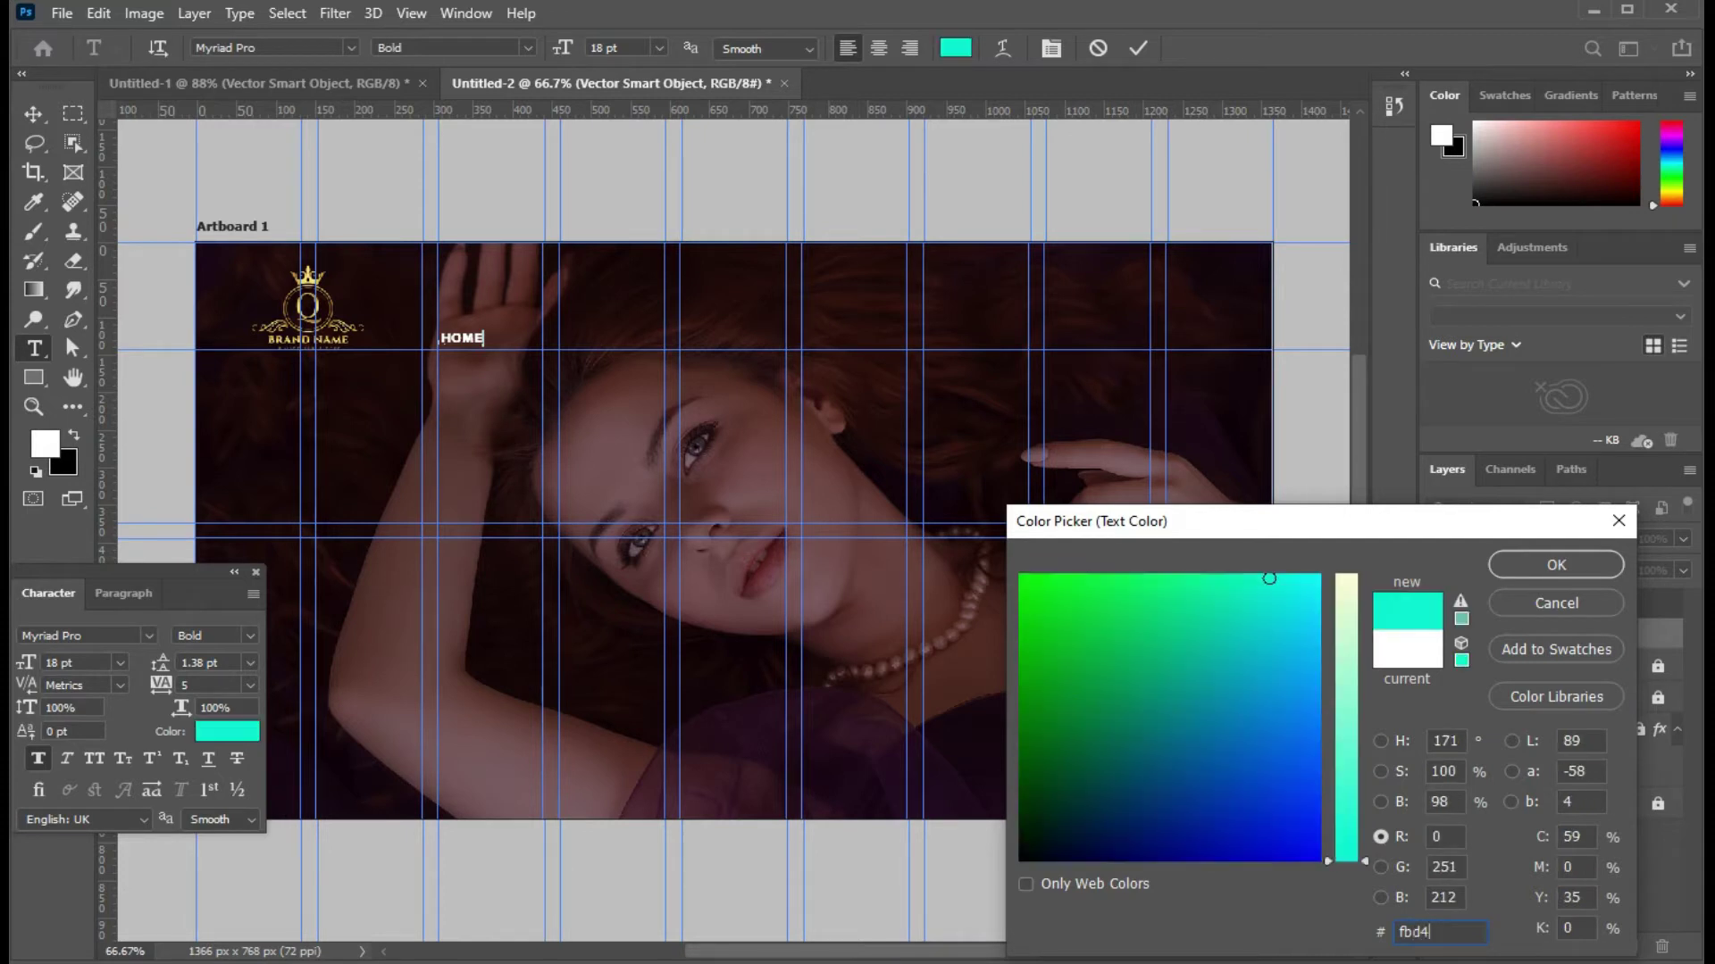
pyautogui.write('0')
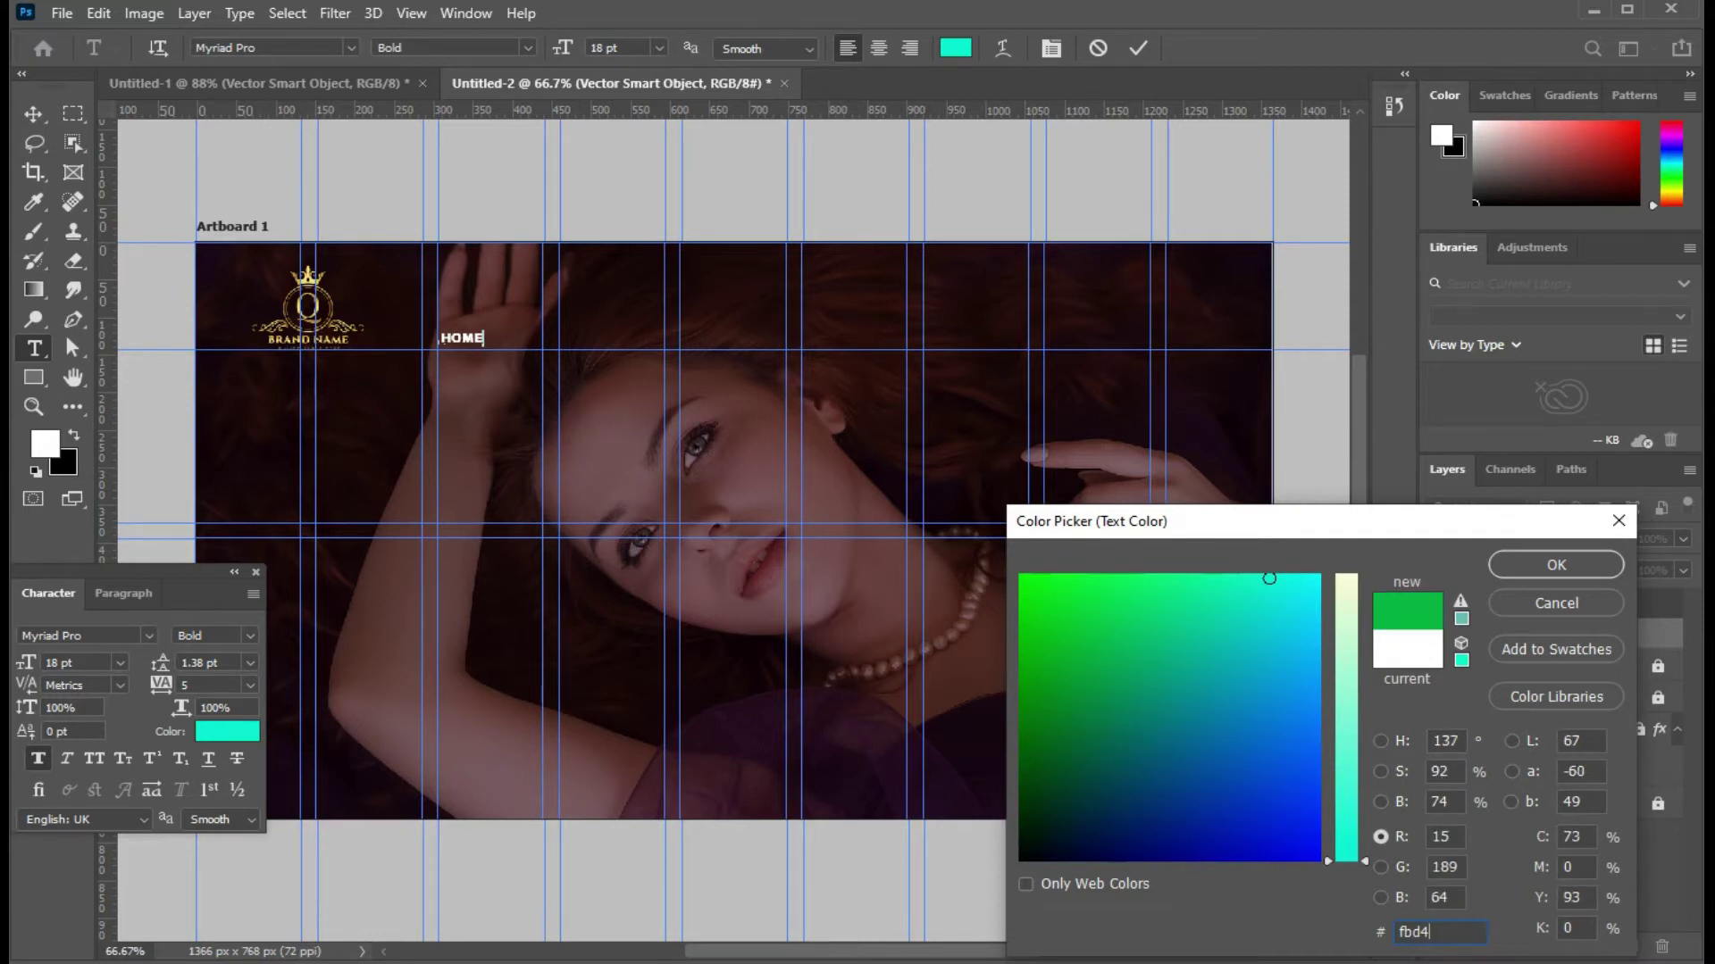
pyautogui.write('2')
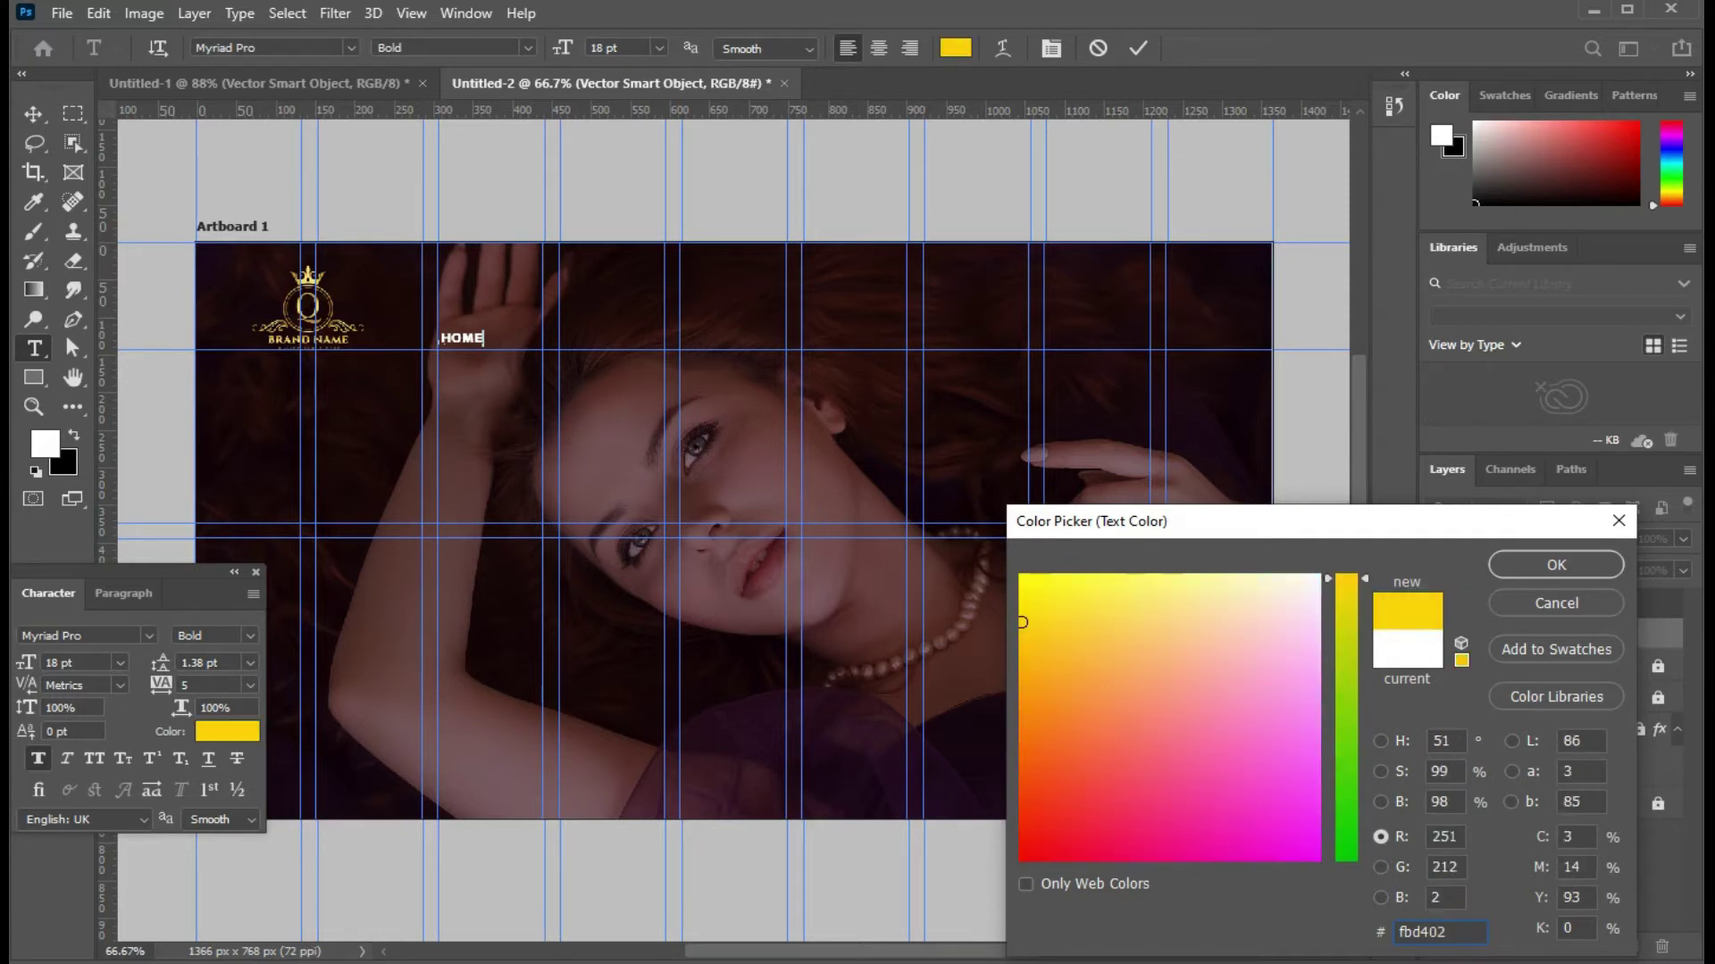
pyautogui.click(1550, 570)
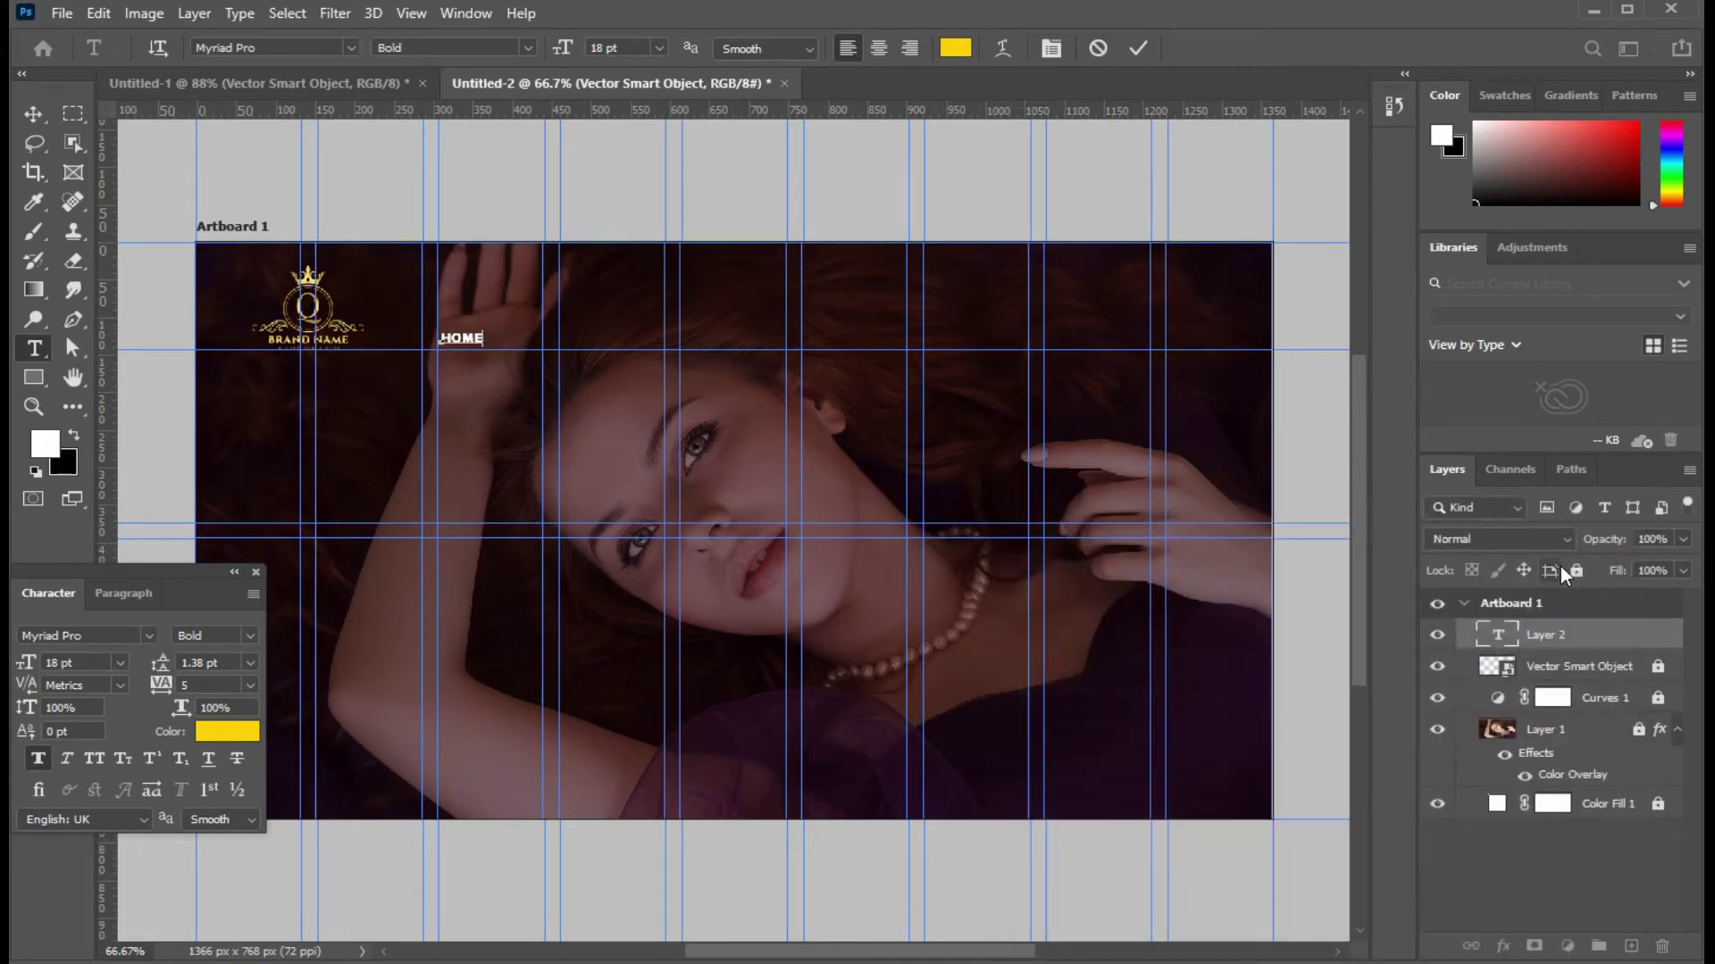
# Step: Select the word HOME and reapply the yellow fbd402 colour to it
pyautogui.moveTo(483, 337); pyautogui.dragTo(440, 339)
pyautogui.click(250, 743)
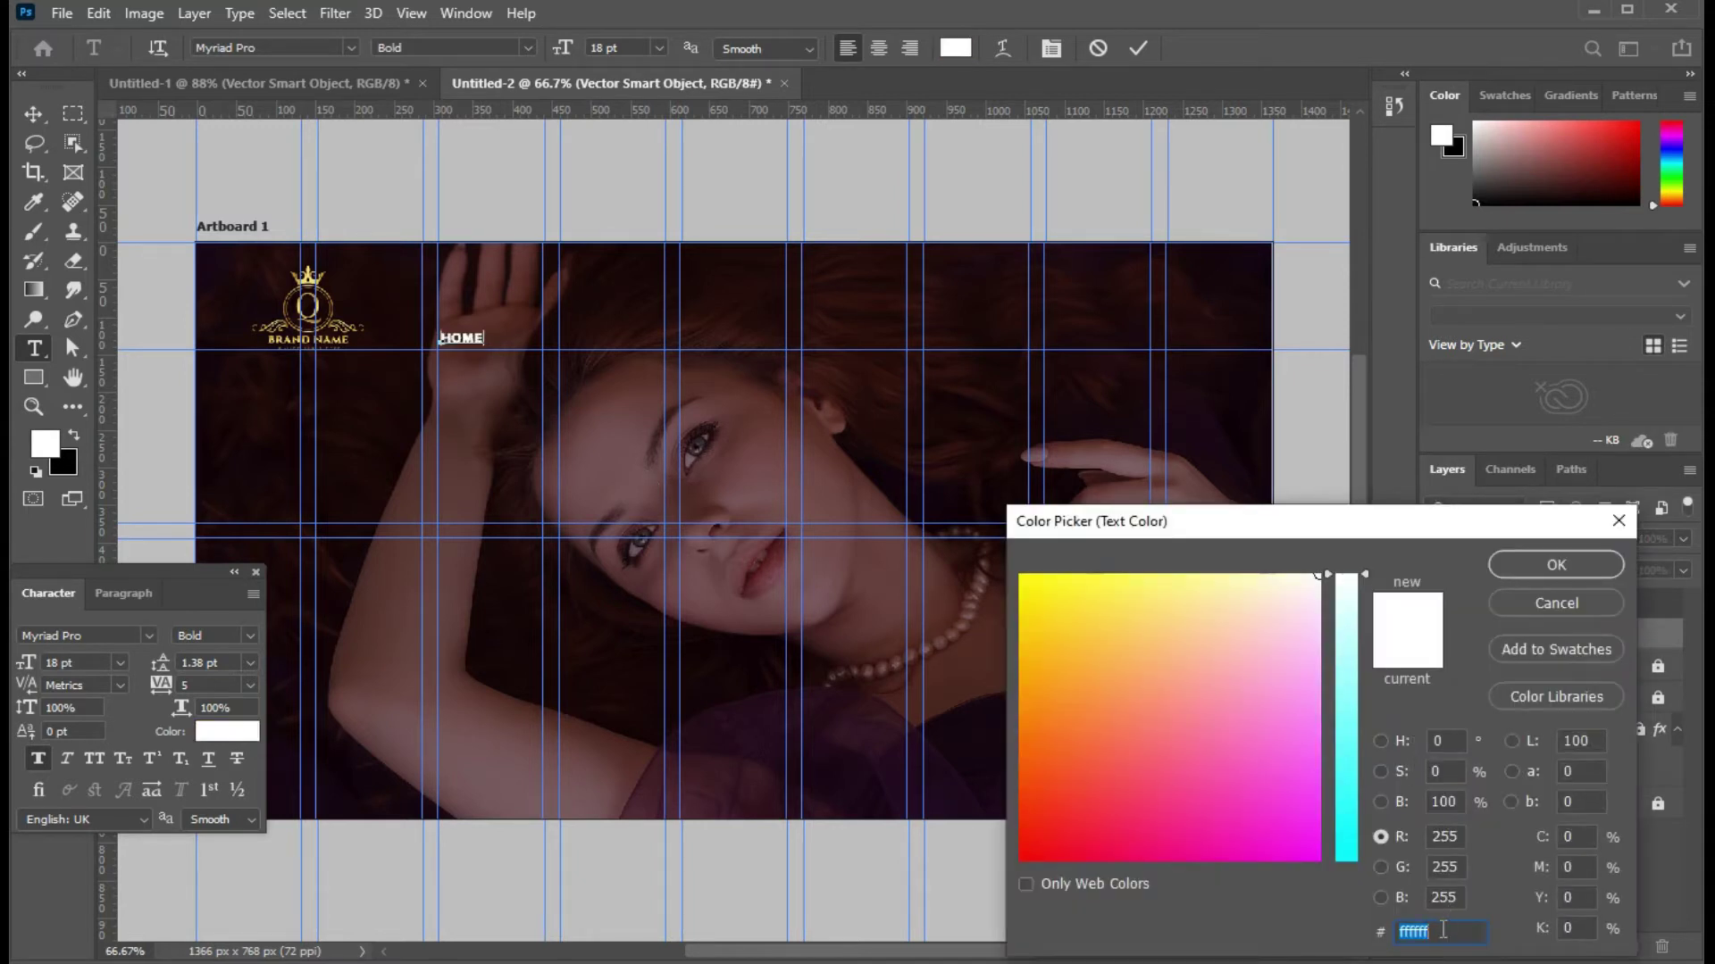
pyautogui.click(1441, 932)
pyautogui.press('BackSpace')
pyautogui.press('BackSpace')
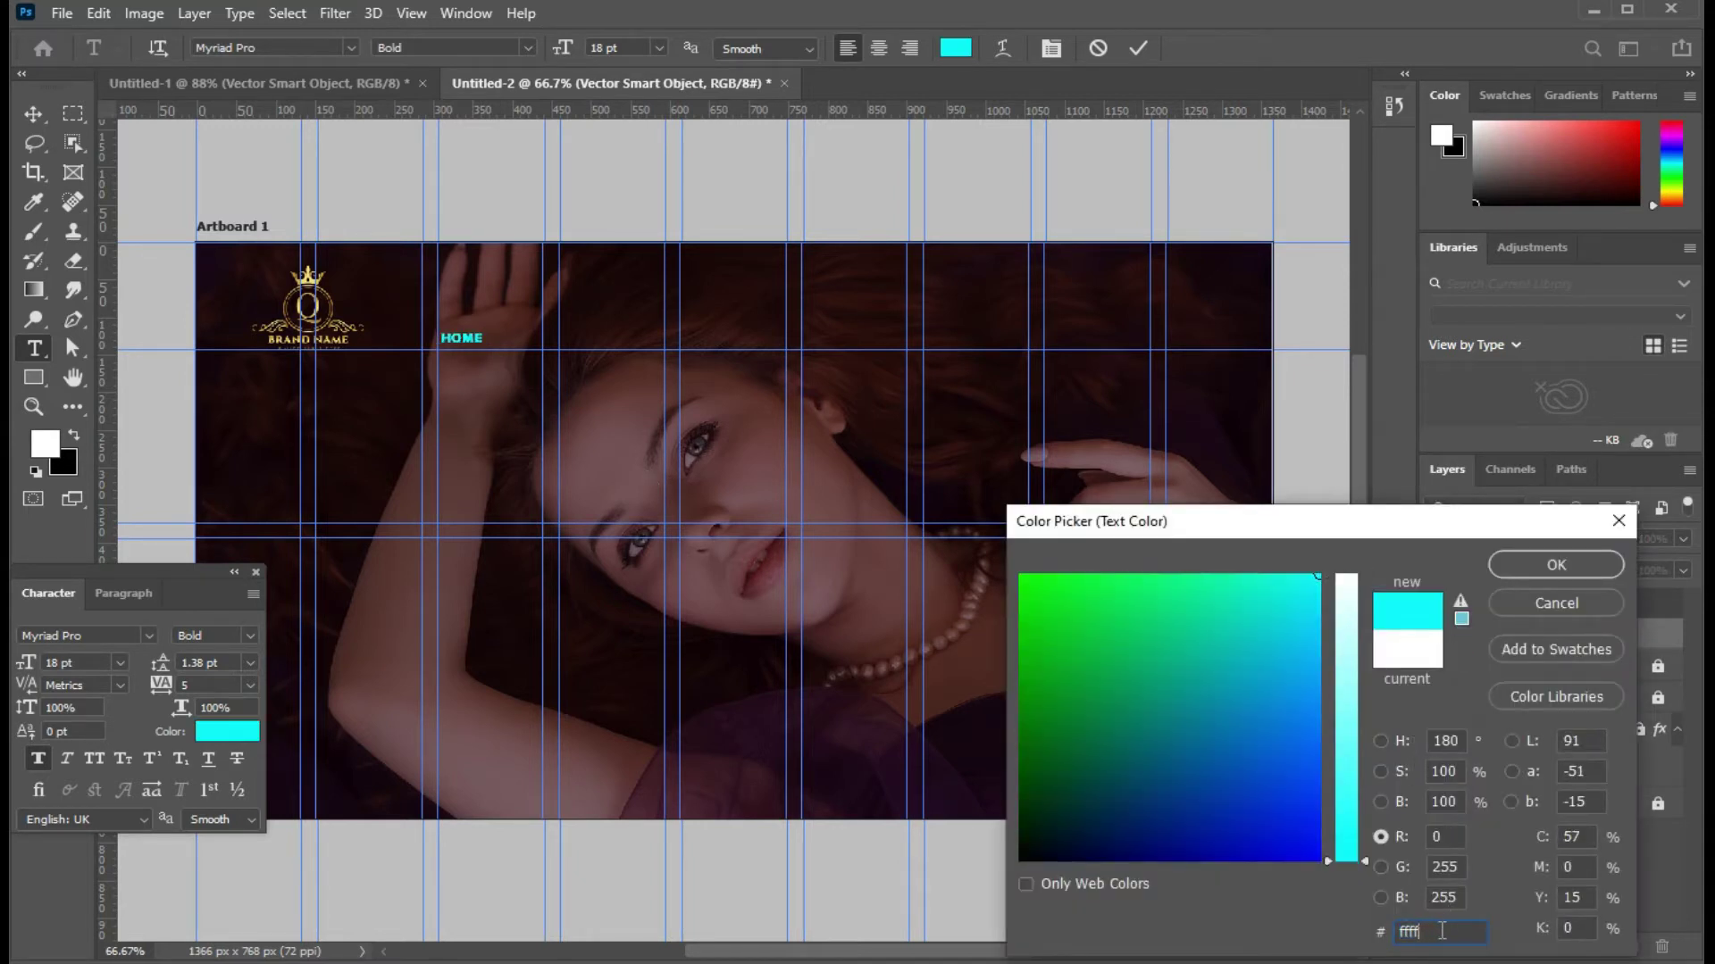
pyautogui.press('BackSpace')
pyautogui.press('BackSpace')
pyautogui.press('BackSpace')
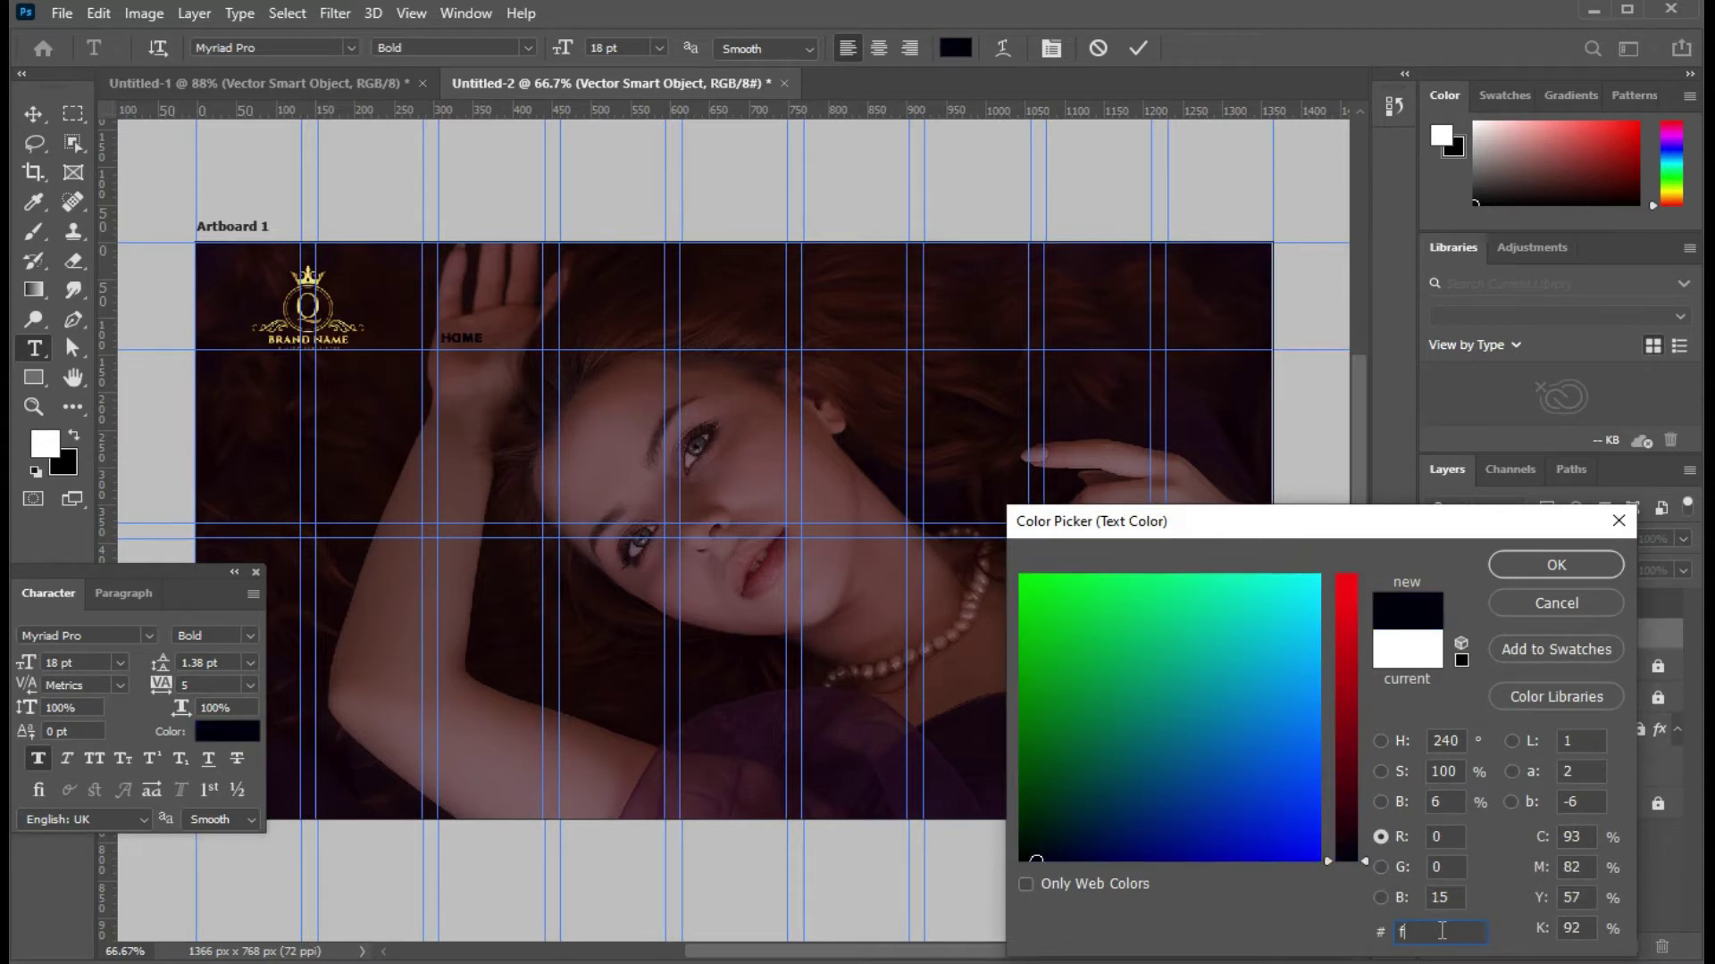
pyautogui.write('BD')
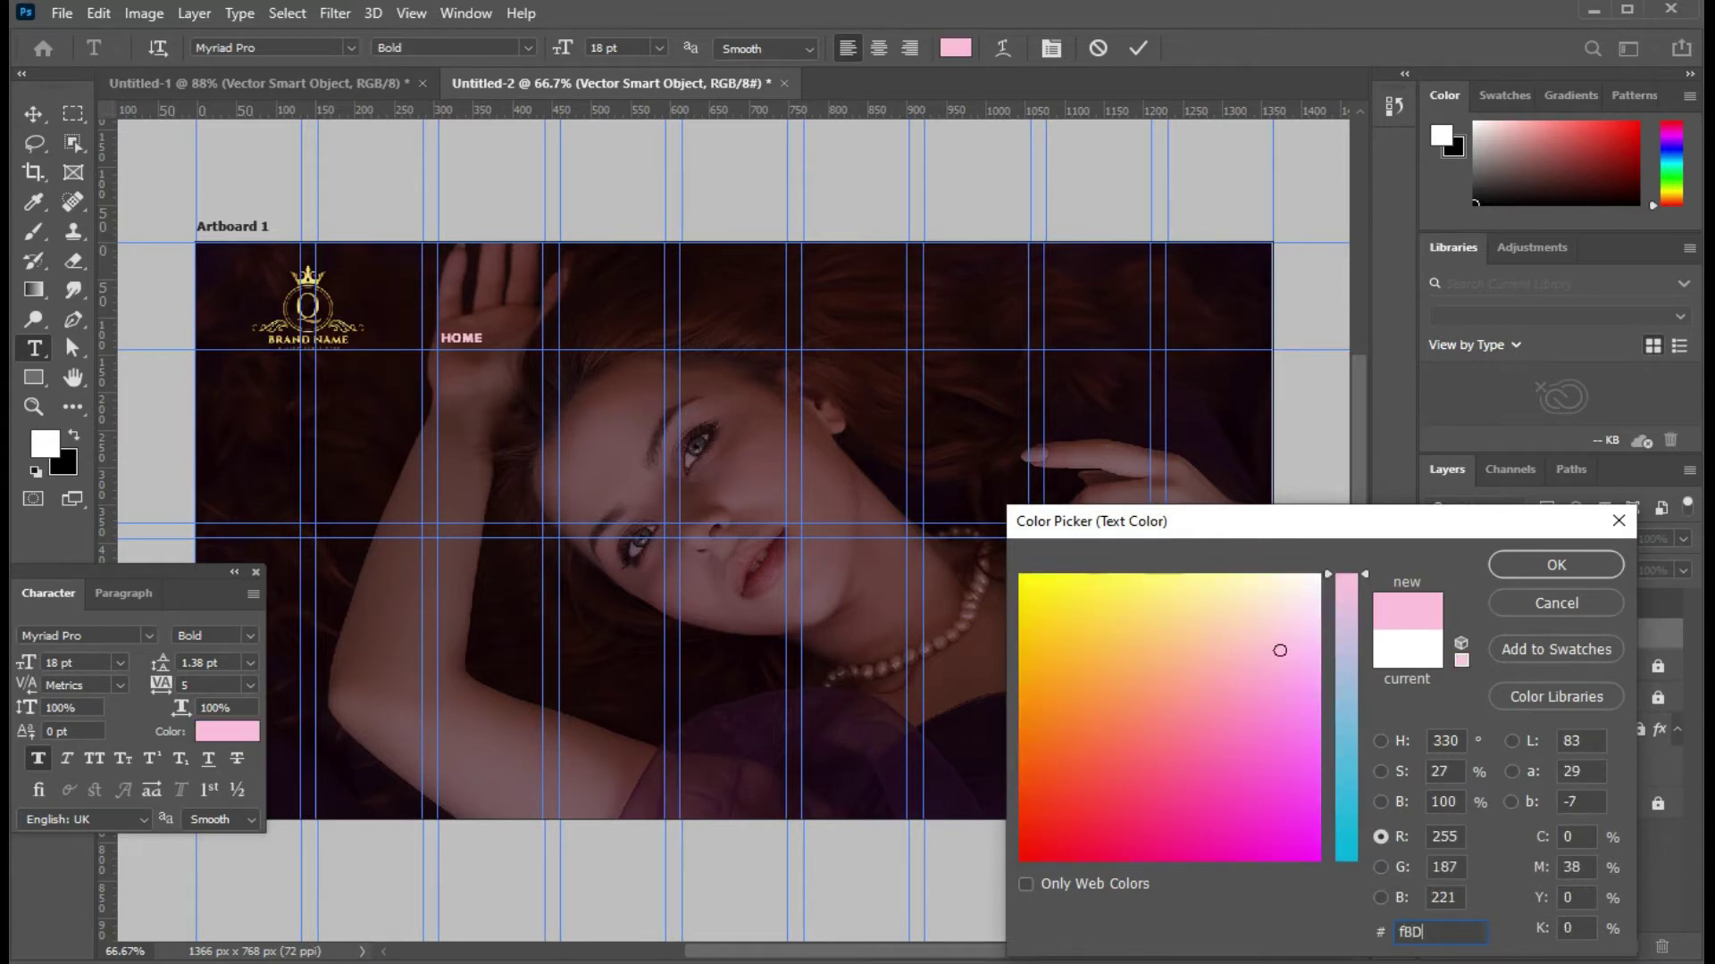
pyautogui.write('402')
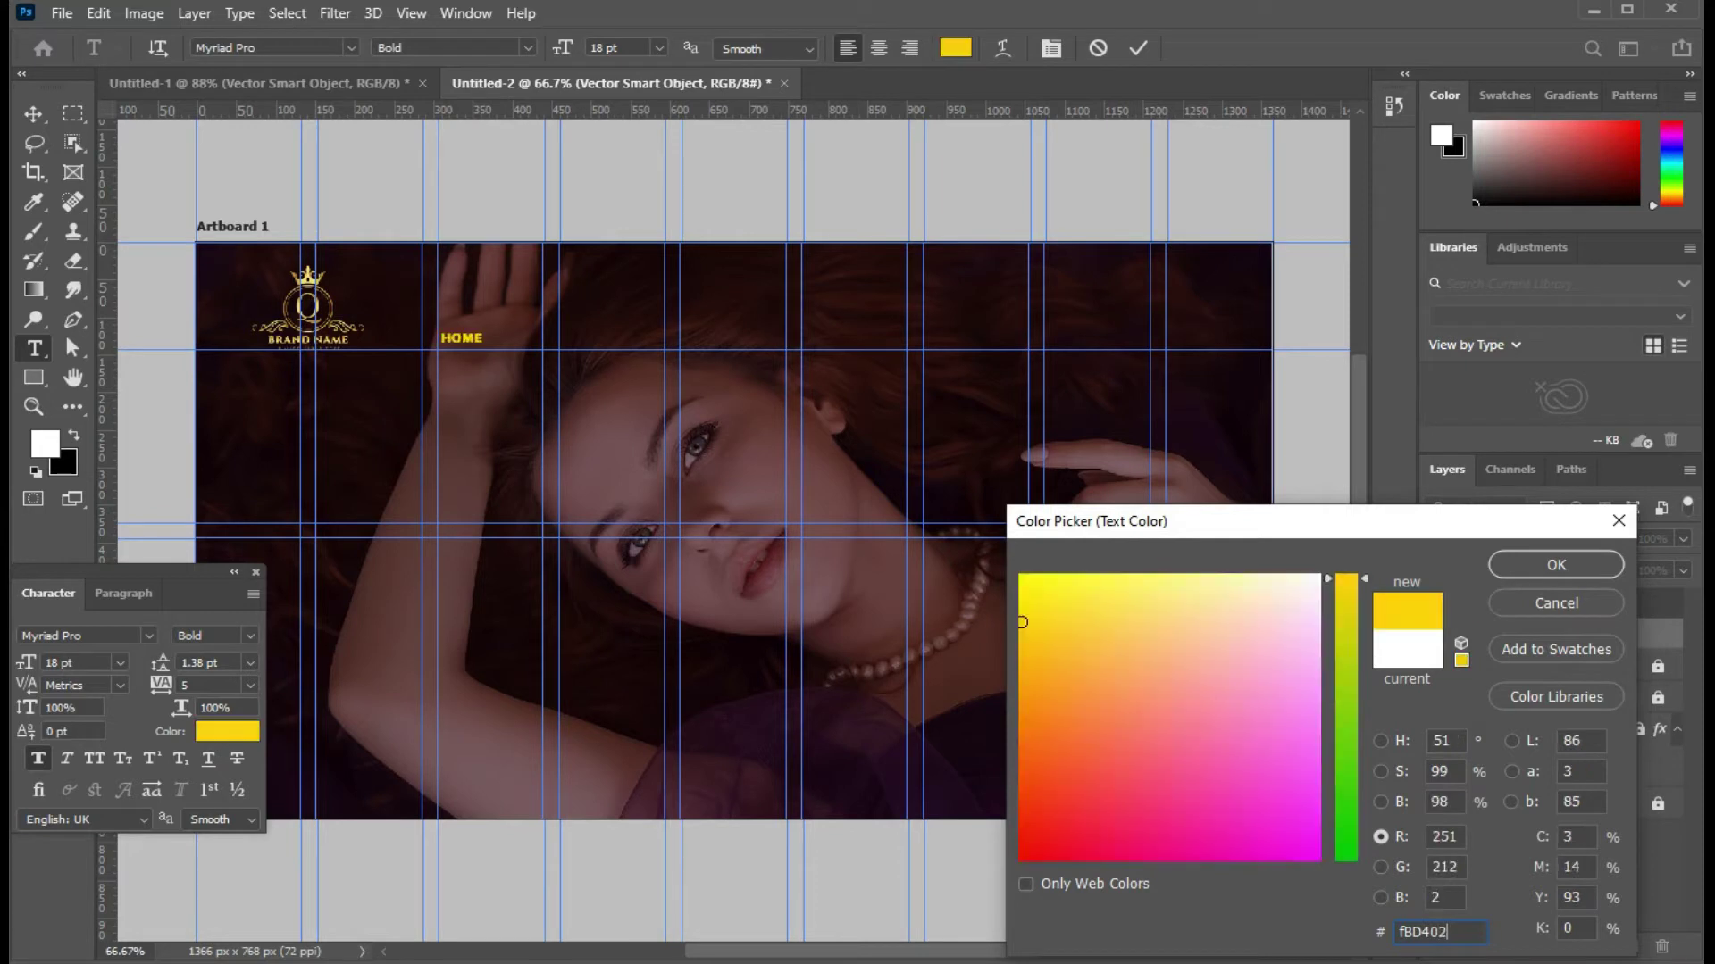
pyautogui.press('Return')
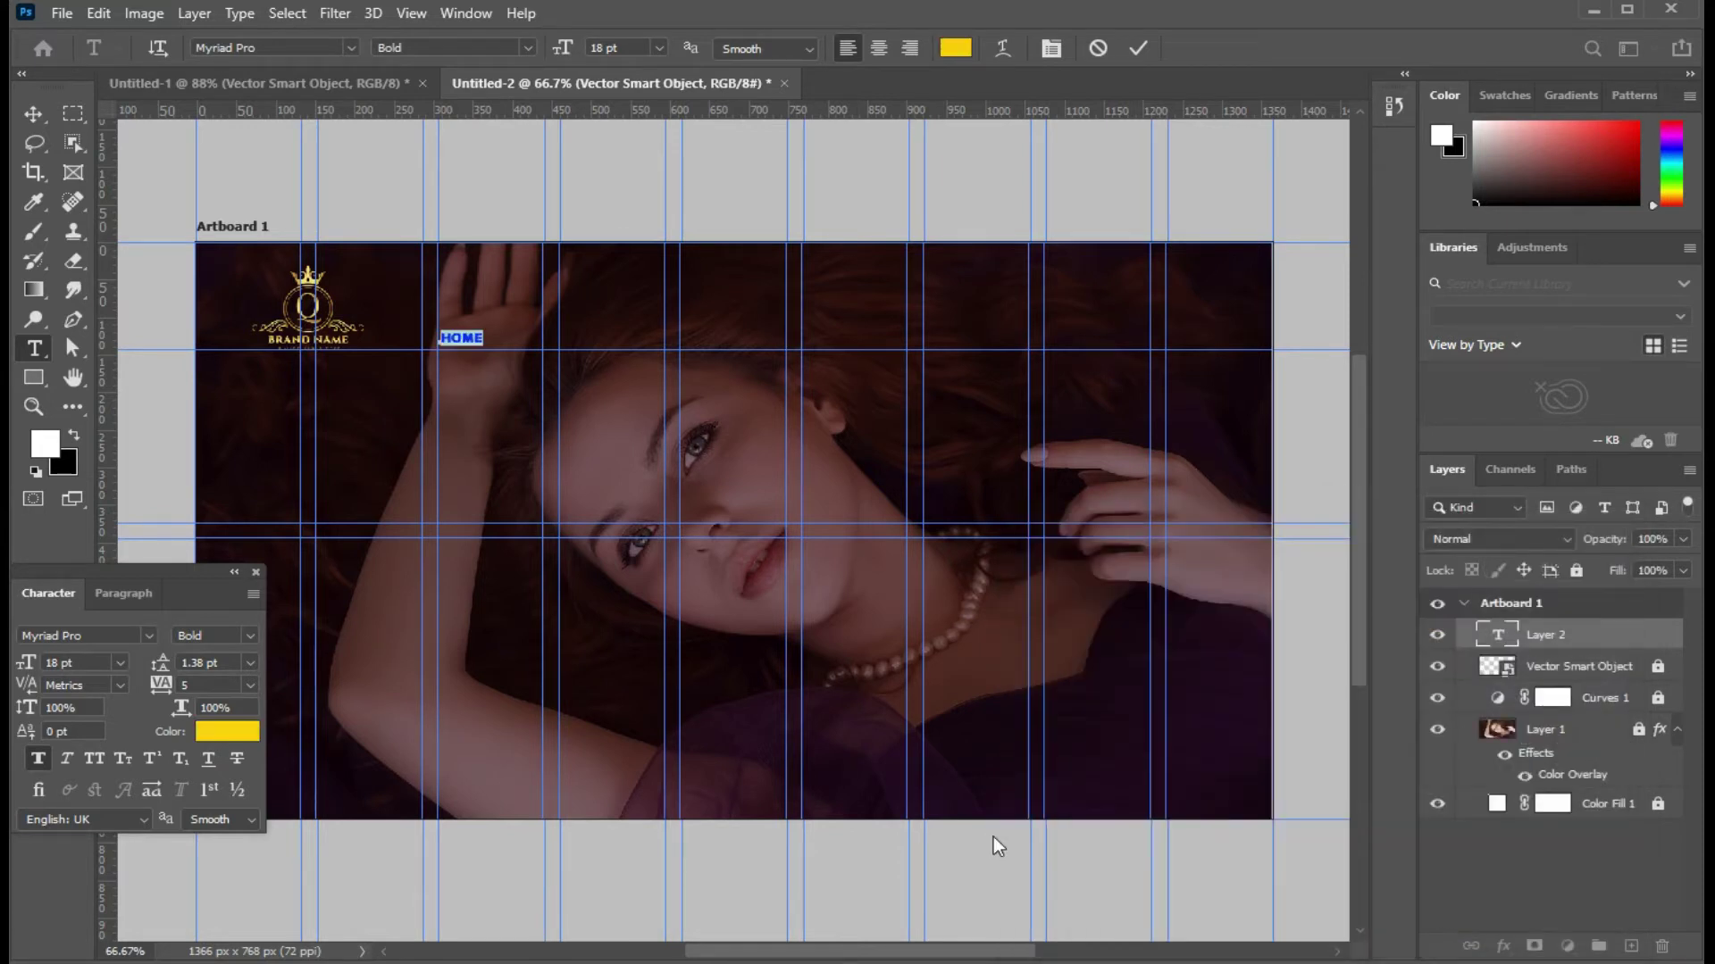
# Step: Nudge the HOME layer down 10 px and slightly sideways so it sits level with the logo
pyautogui.click(44, 110)
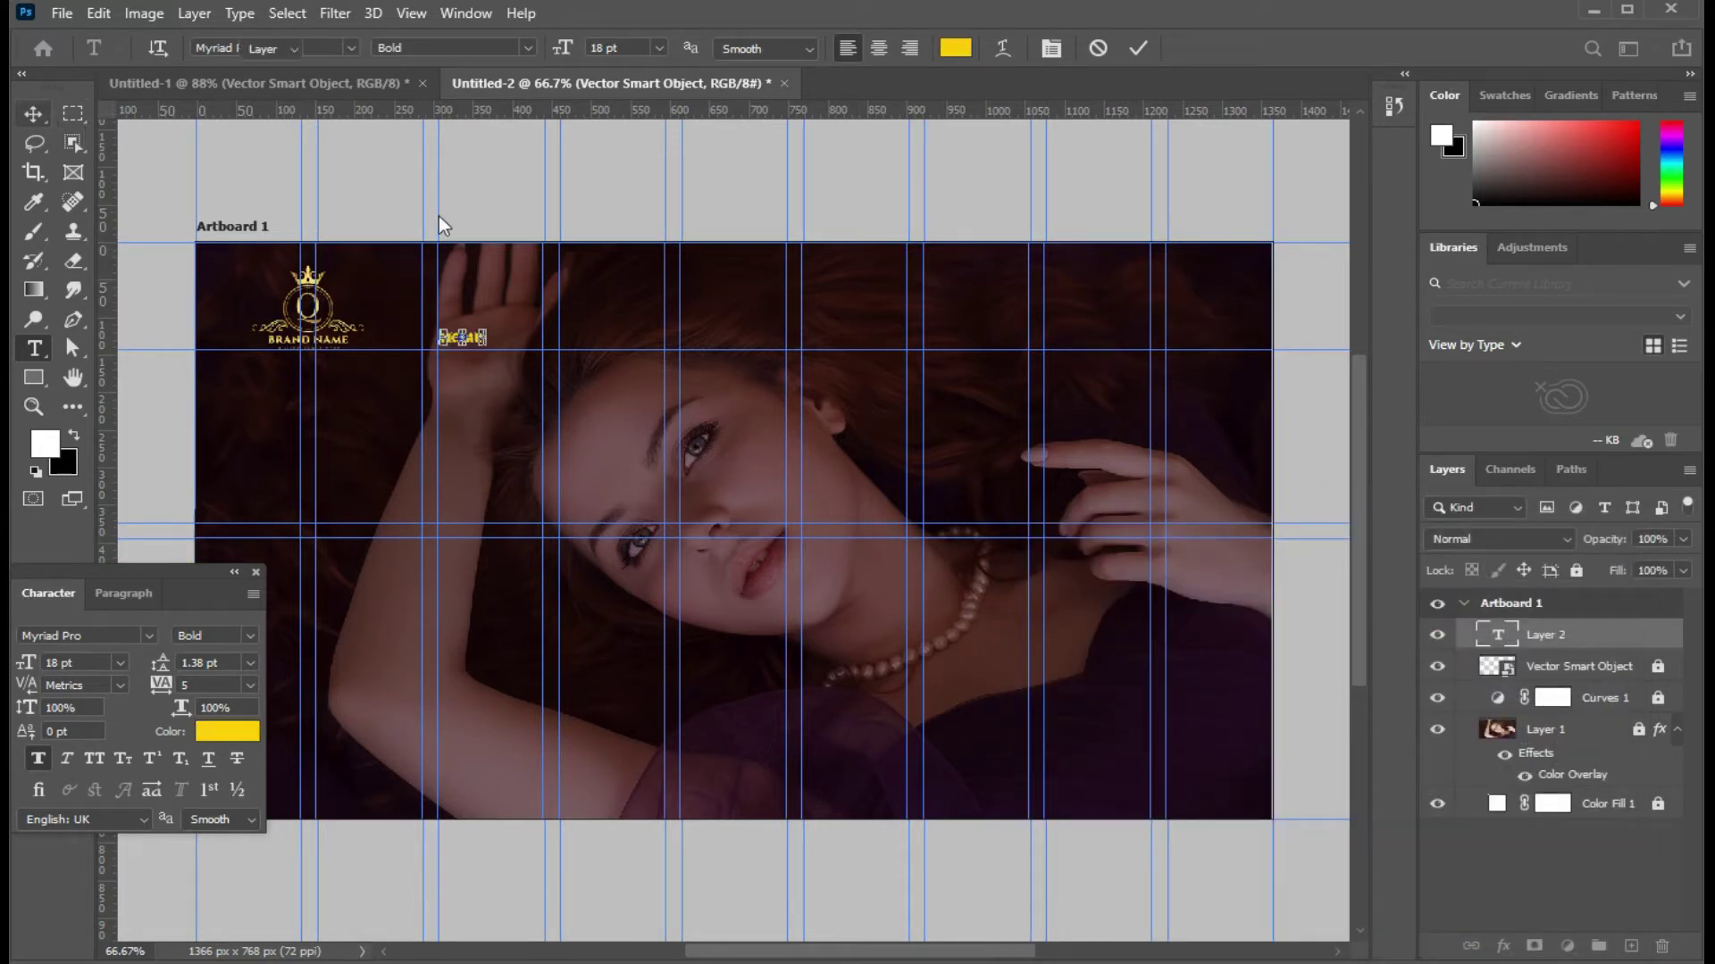
pyautogui.click(460, 353)
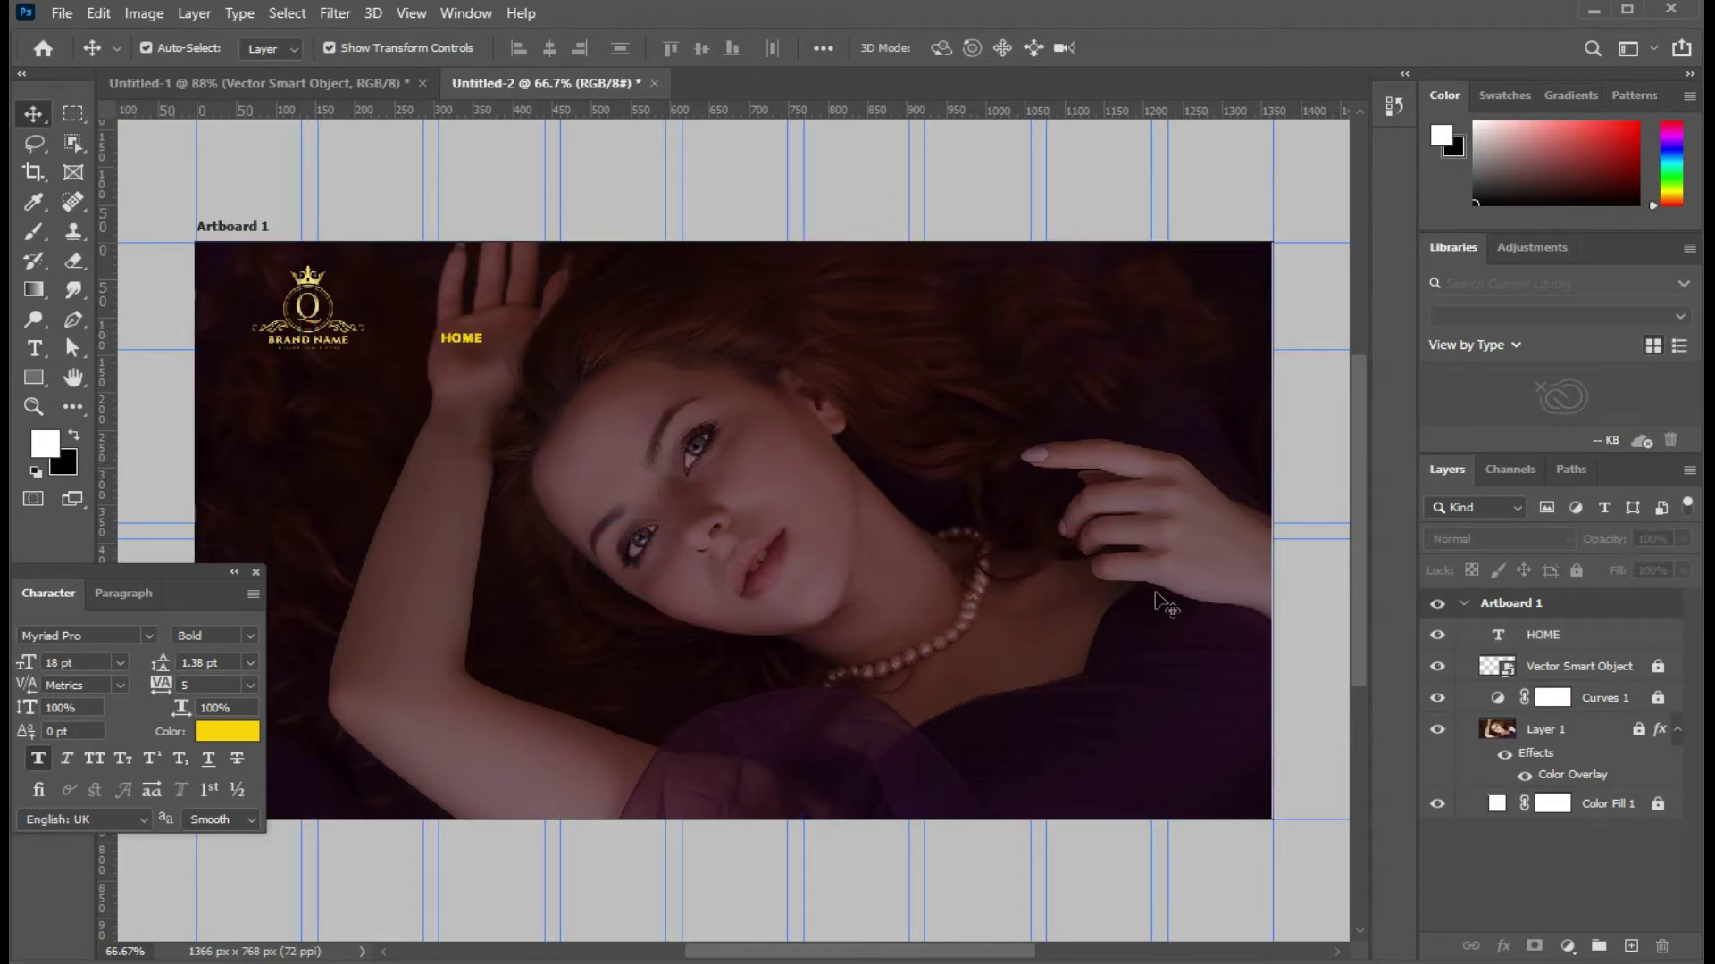
pyautogui.click(1563, 614)
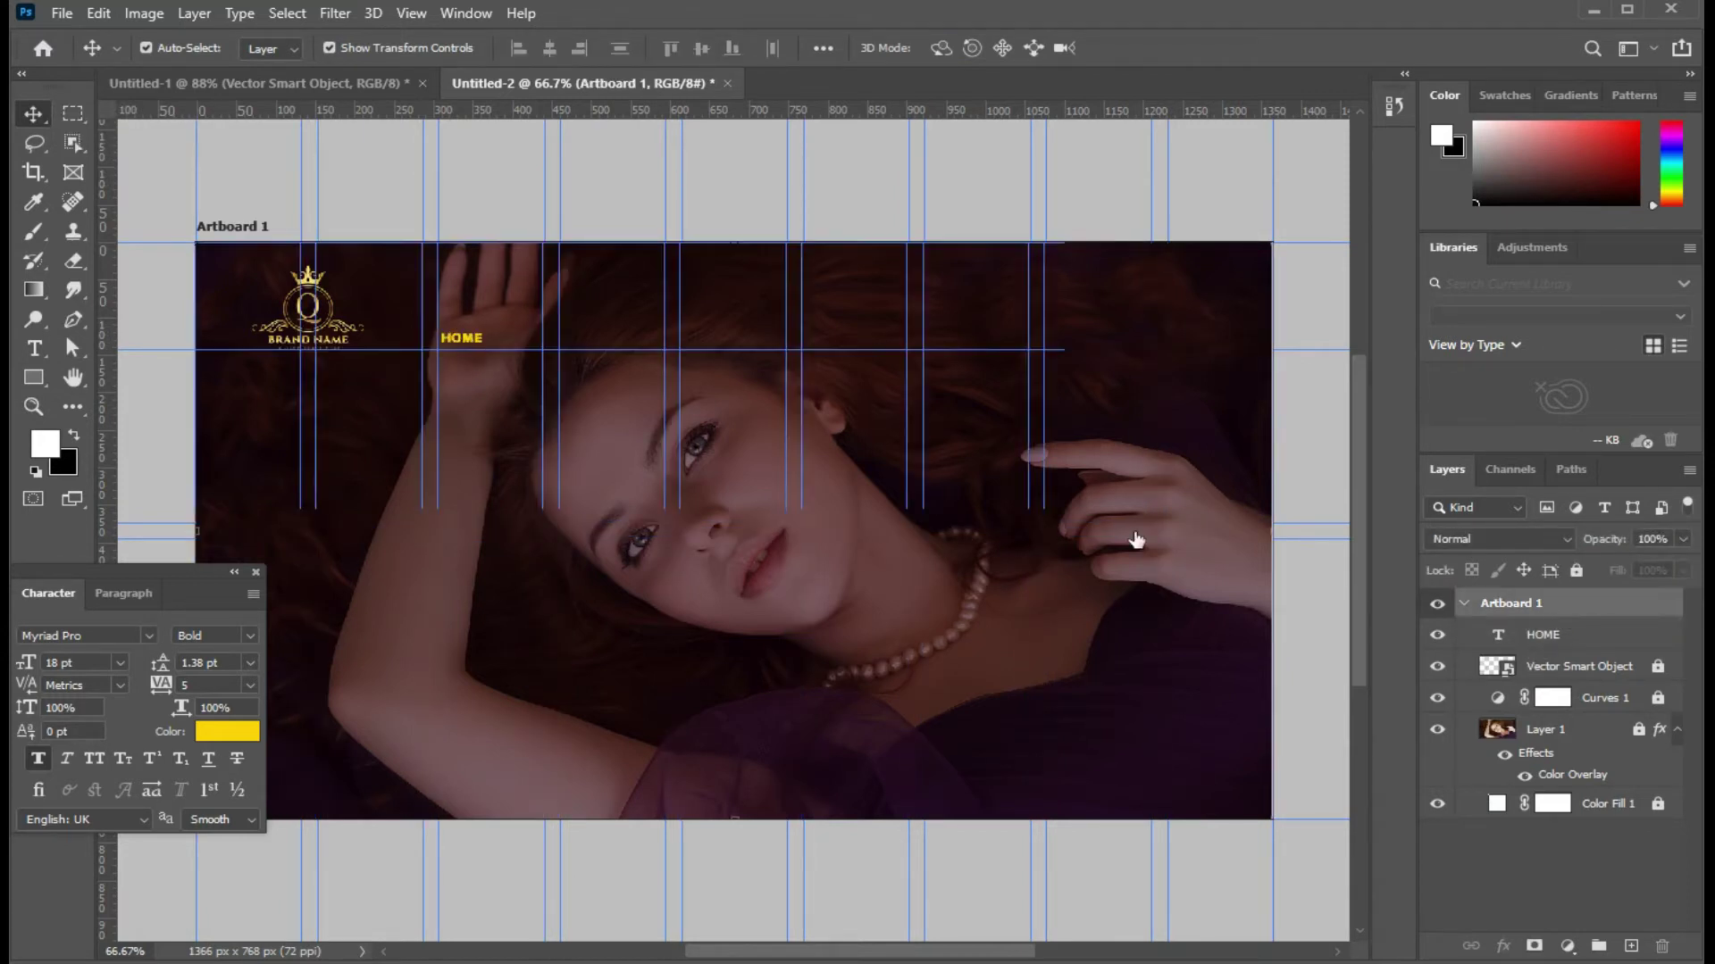
pyautogui.click(476, 341)
pyautogui.hotkey('shift', 'Down')
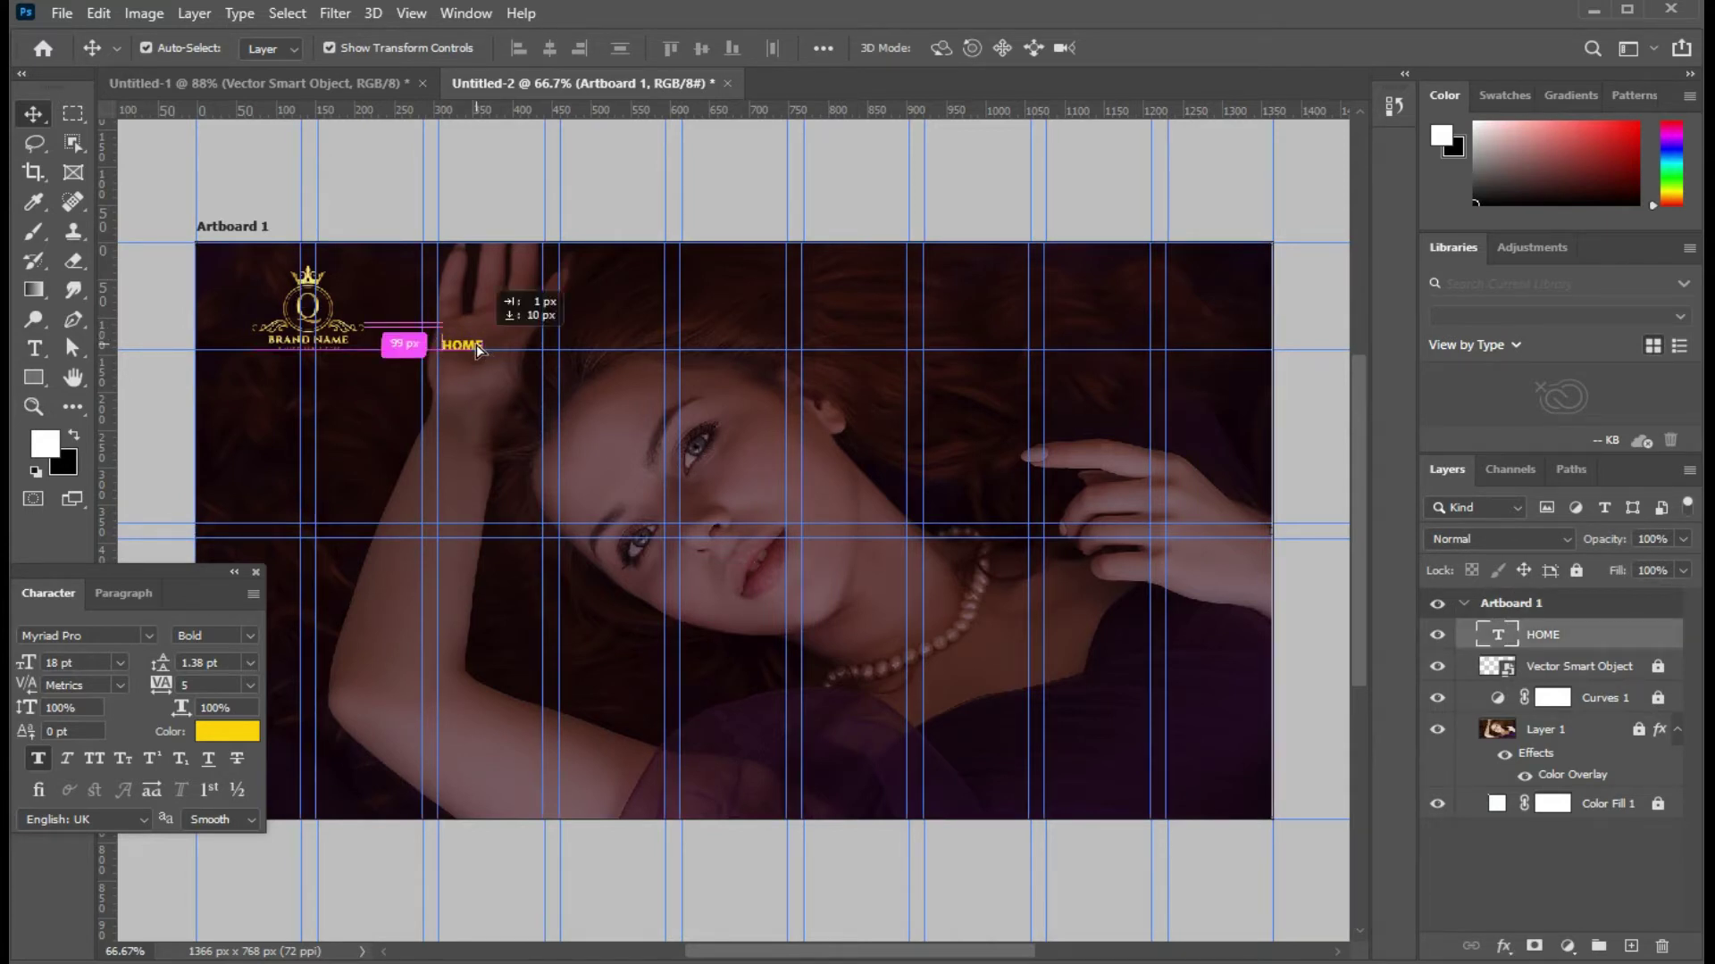
pyautogui.moveTo(475, 344); pyautogui.dragTo(472, 348)
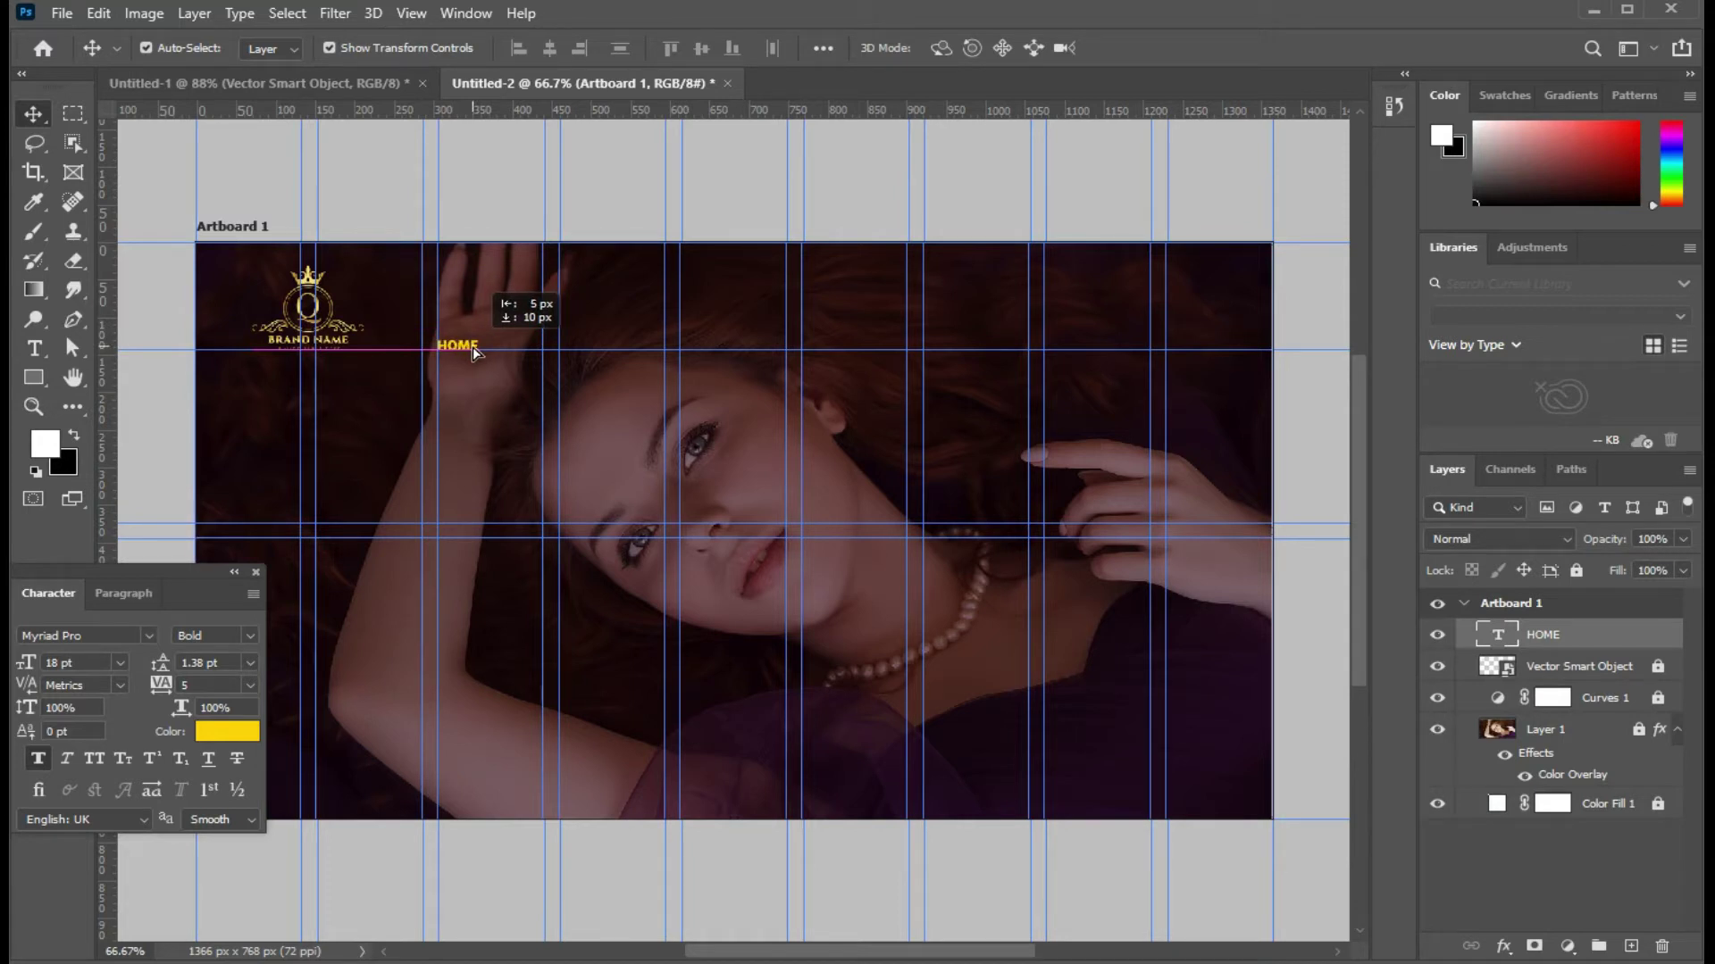
pyautogui.press('Right')
pyautogui.press('Right')
pyautogui.press('Right')
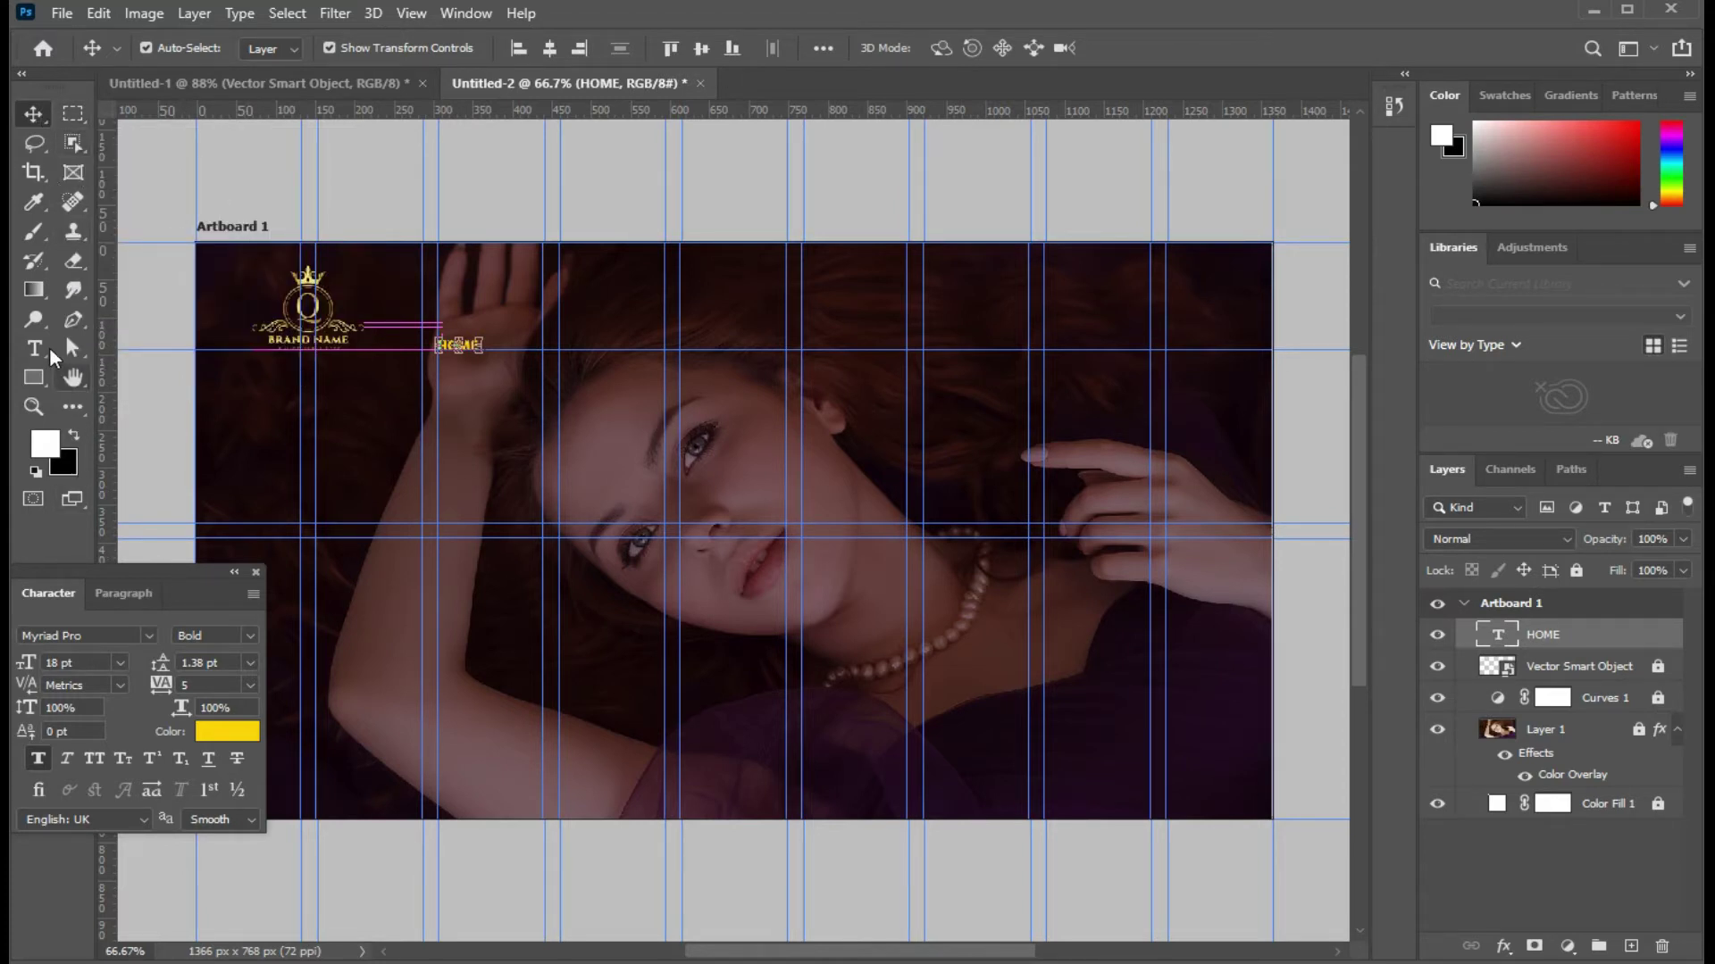
# Step: Add a new horizontal text layer right of HOME reading ABOUT
pyautogui.moveTo(34, 348); pyautogui.dragTo(107, 344)
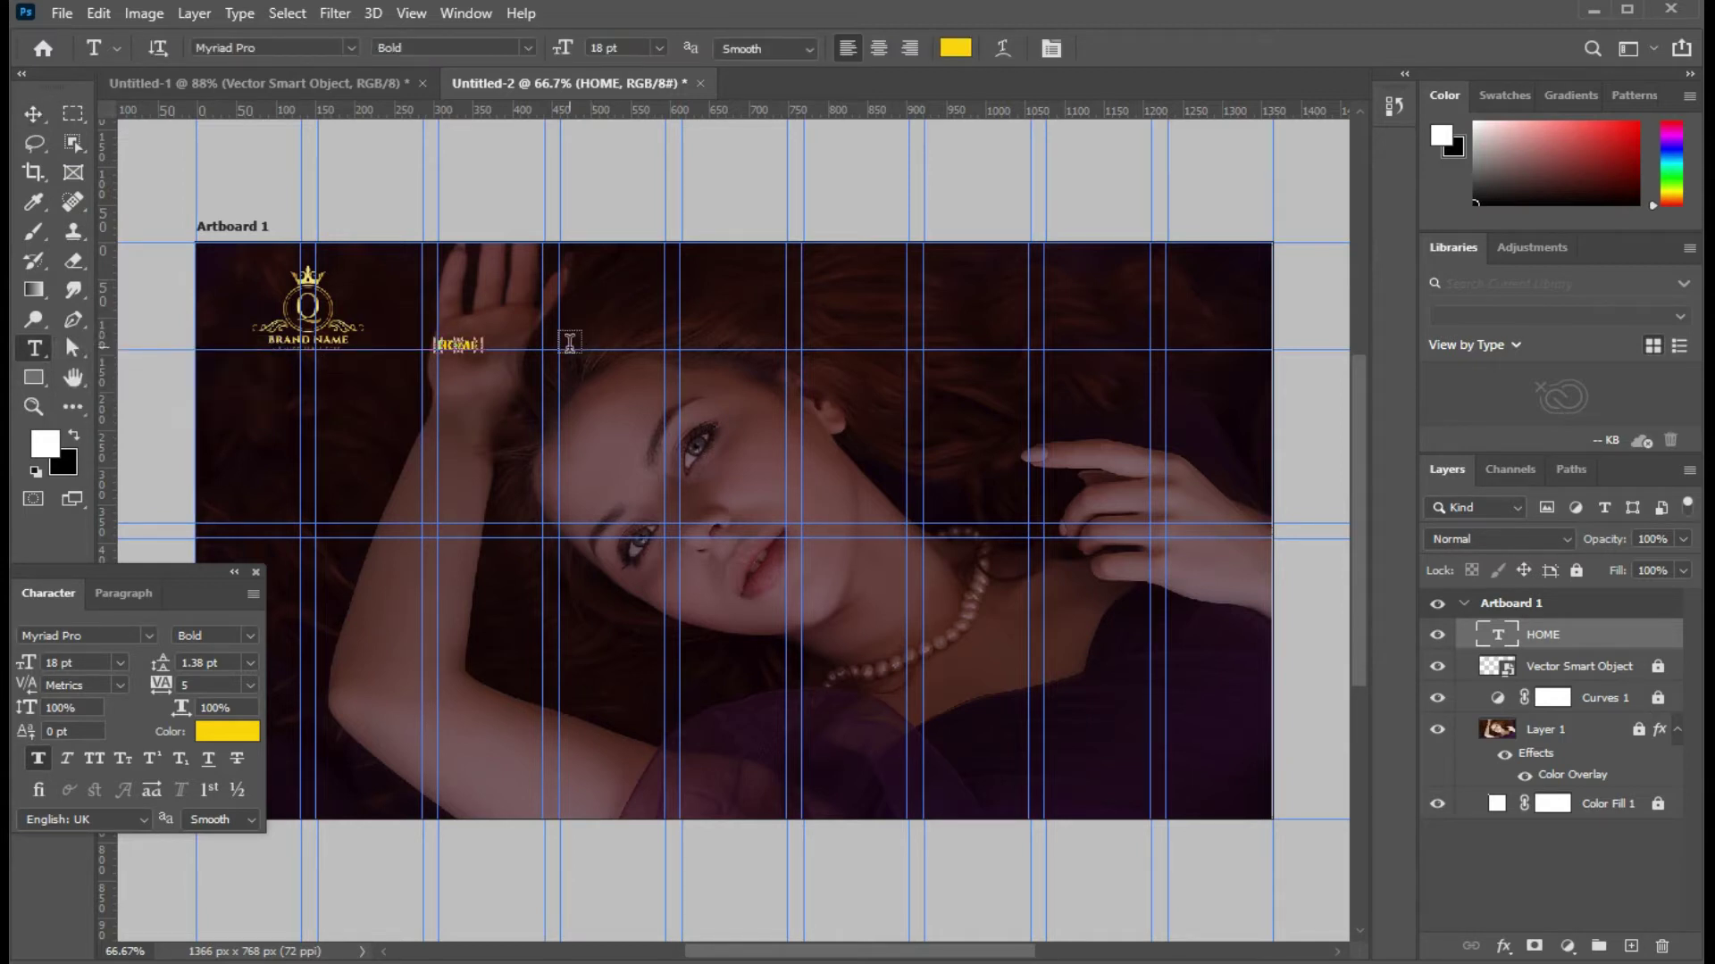
pyautogui.click(569, 342)
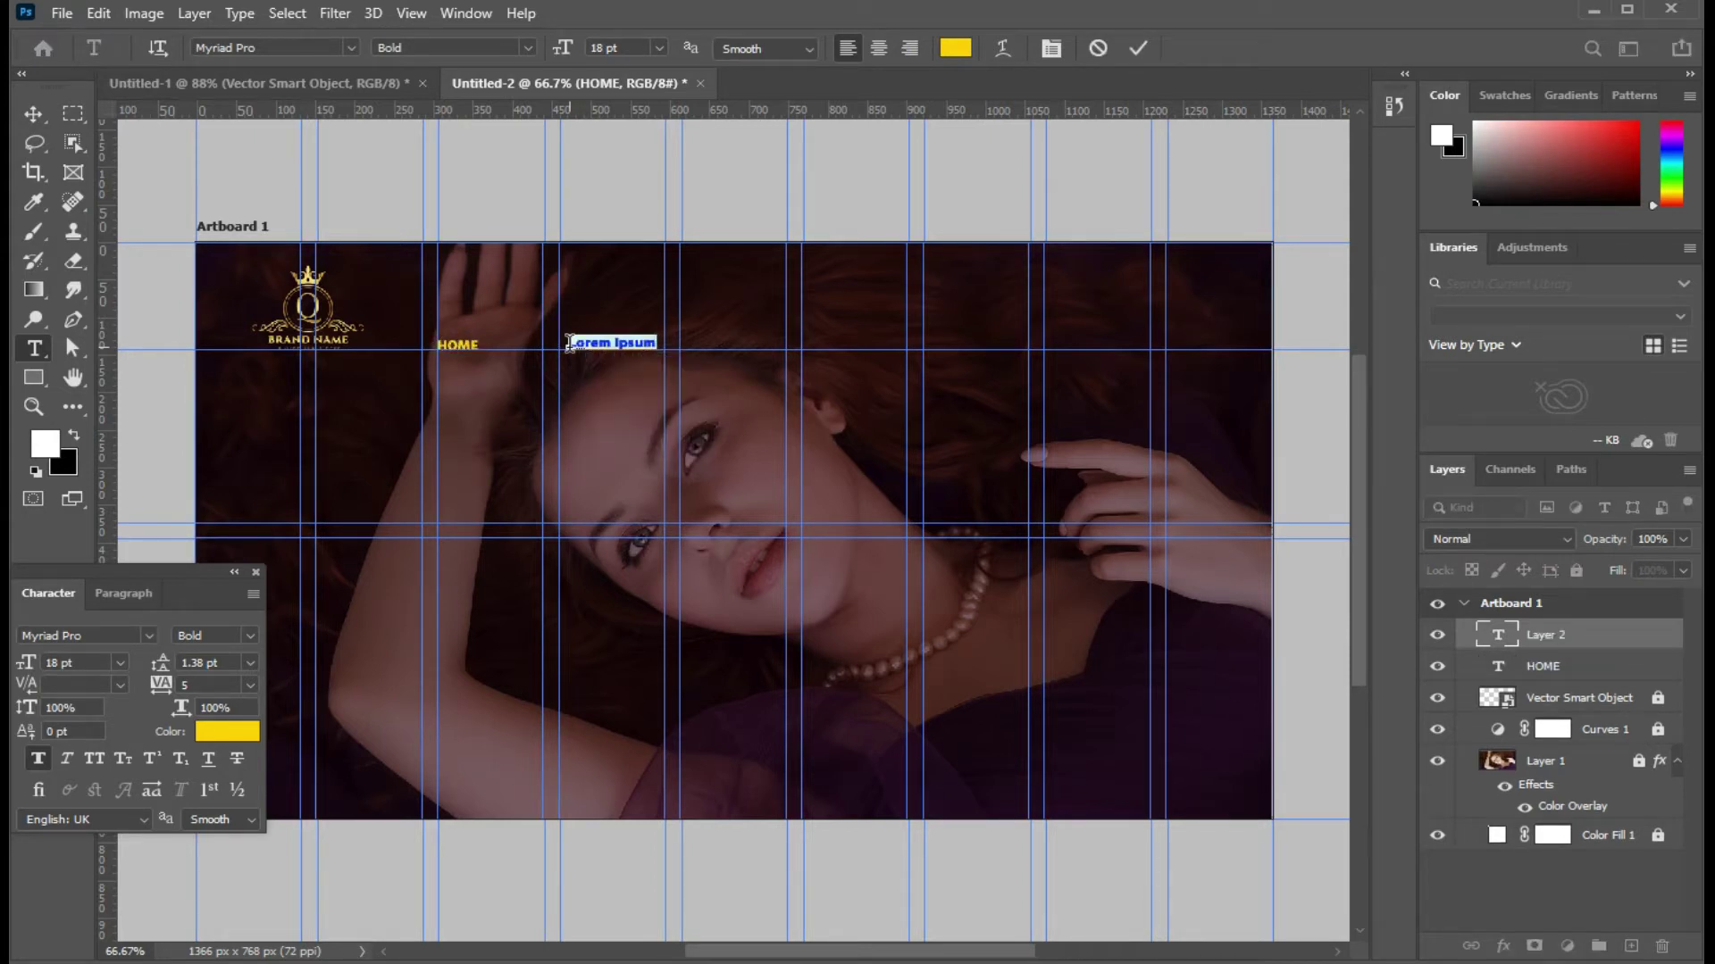
pyautogui.press('BackSpace')
pyautogui.write('A')
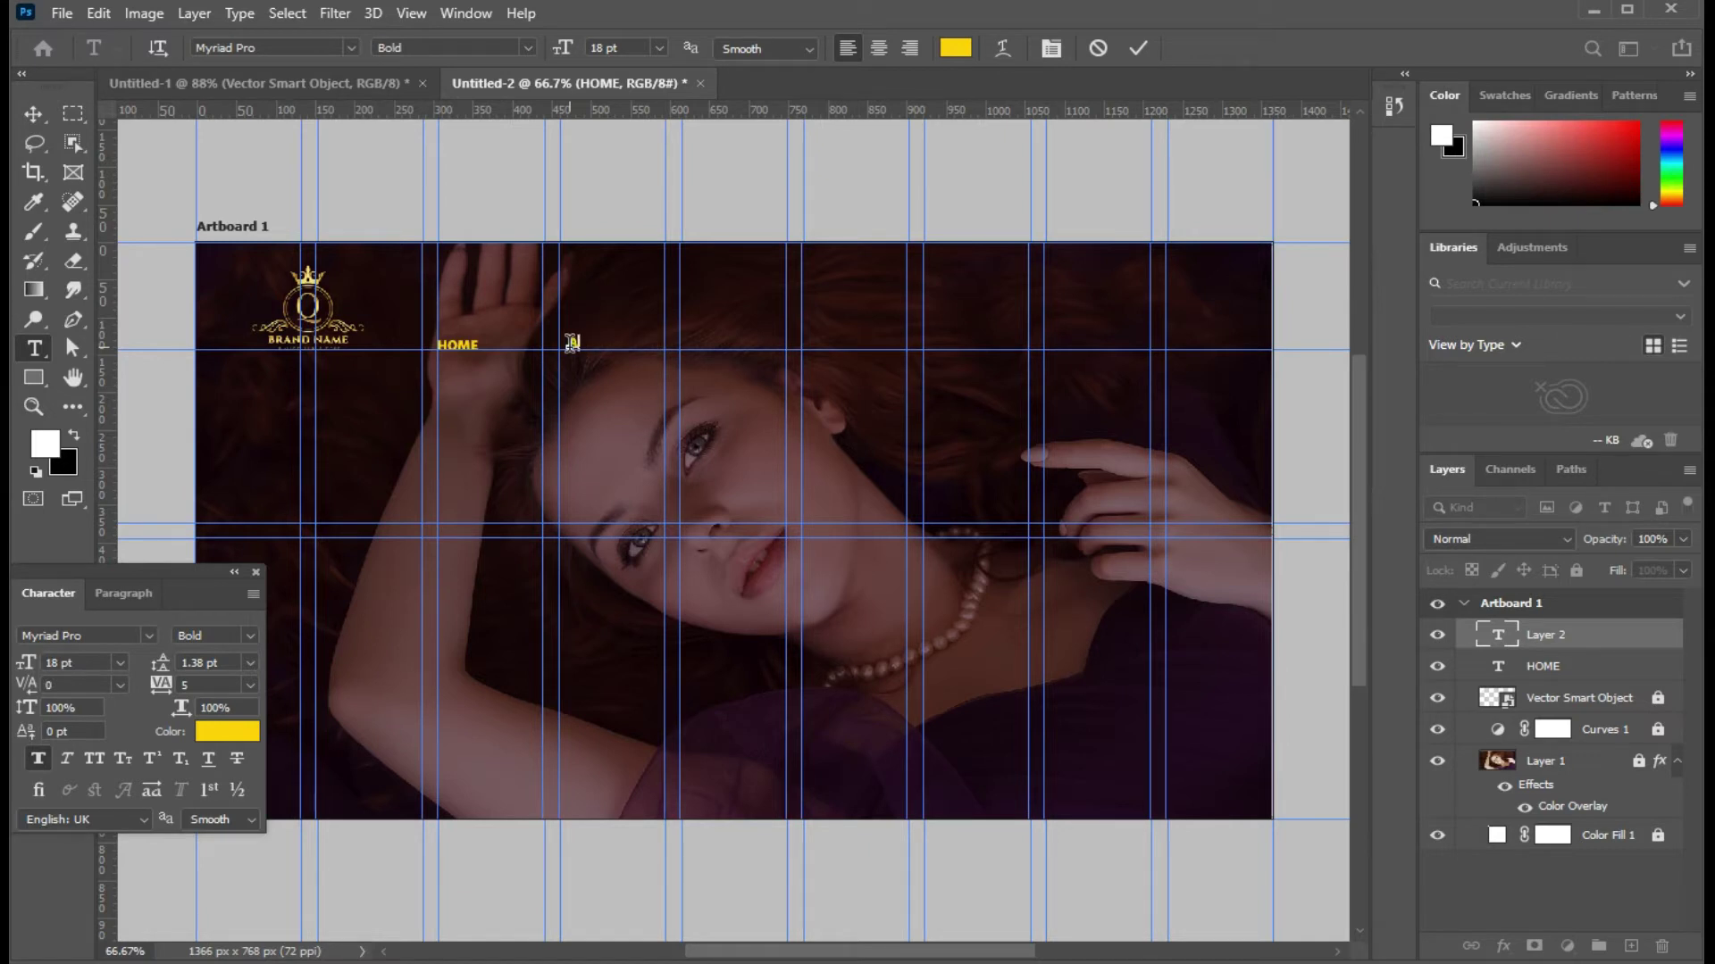
pyautogui.write('B')
pyautogui.write('OUT')
# Step: Colour the ABOUT text near-white fbffff
pyautogui.moveTo(569, 344); pyautogui.dragTo(641, 342)
pyautogui.click(234, 734)
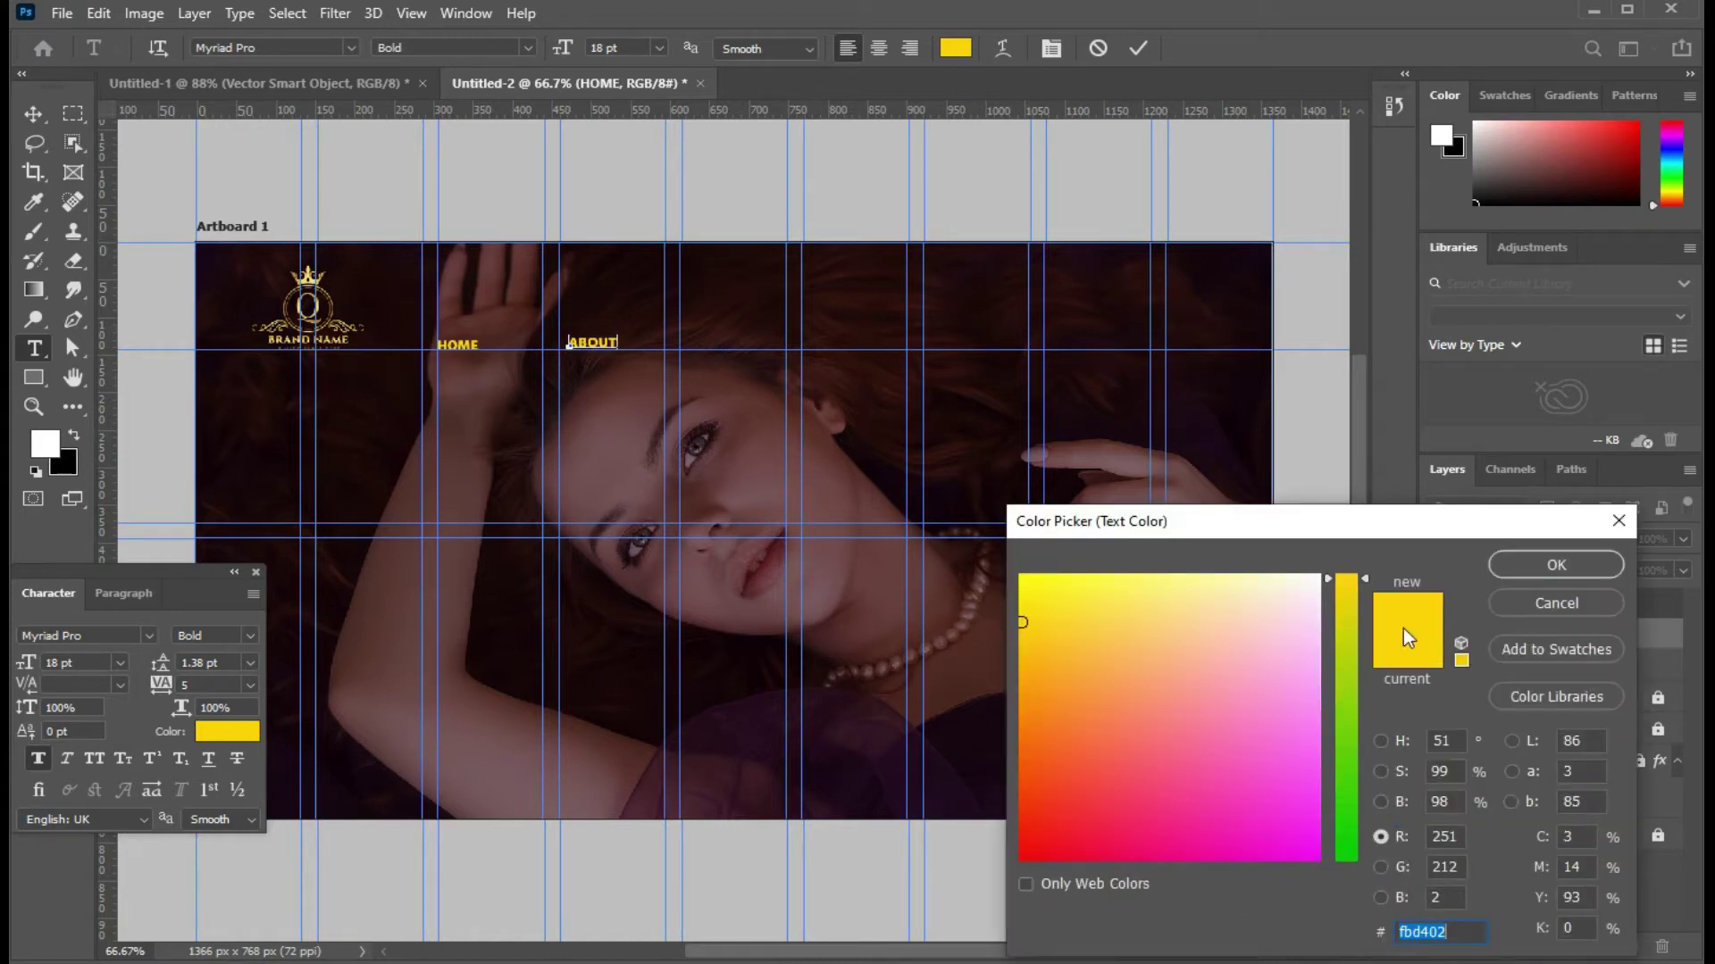
pyautogui.click(1452, 933)
pyautogui.press('BackSpace')
pyautogui.press('BackSpace')
pyautogui.press('BackSpace')
pyautogui.press('BackSpace')
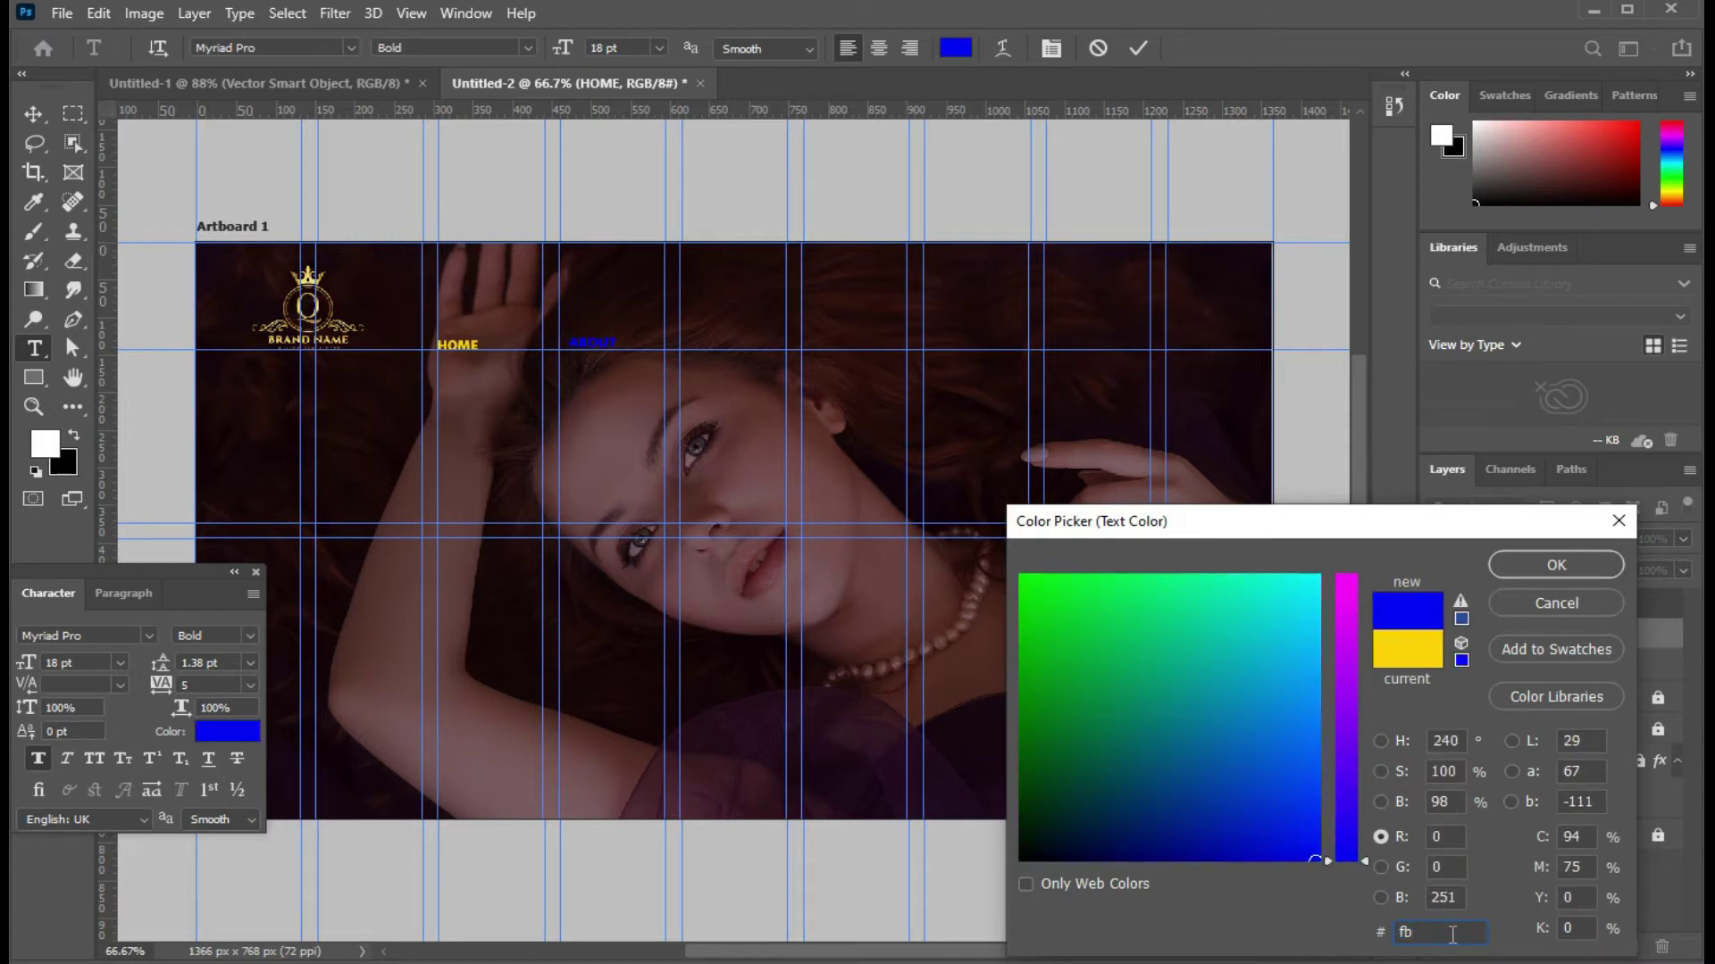
pyautogui.write('FFF')
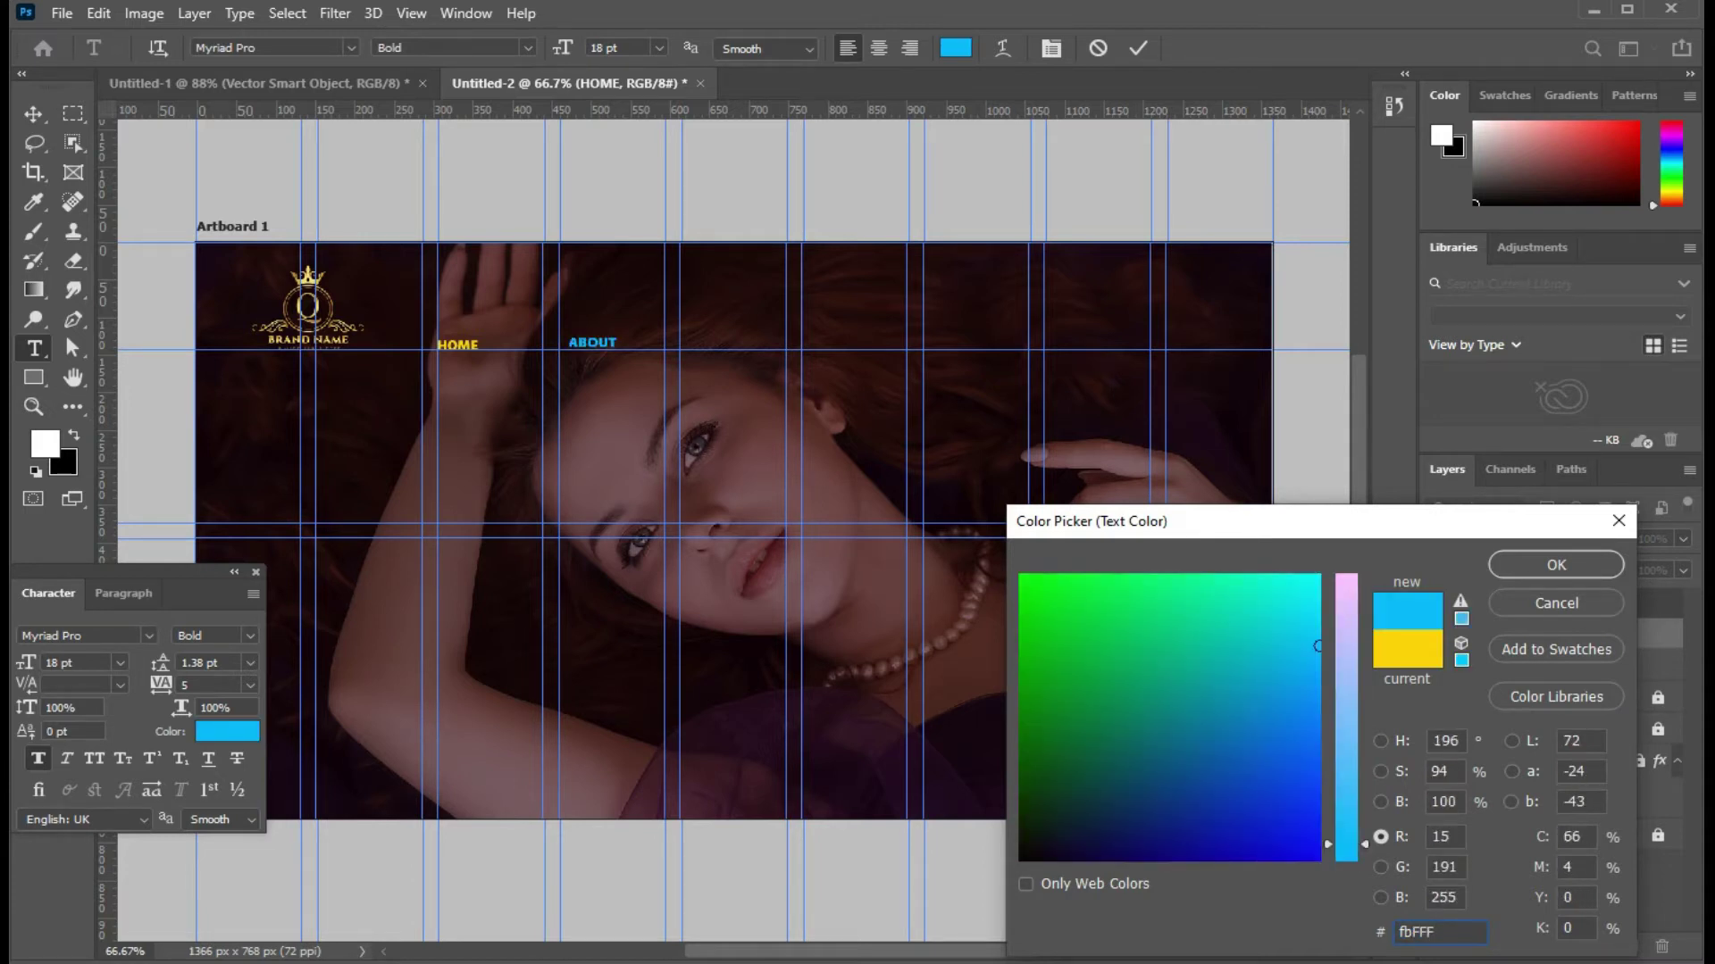
pyautogui.press('BackSpace')
pyautogui.press('BackSpace')
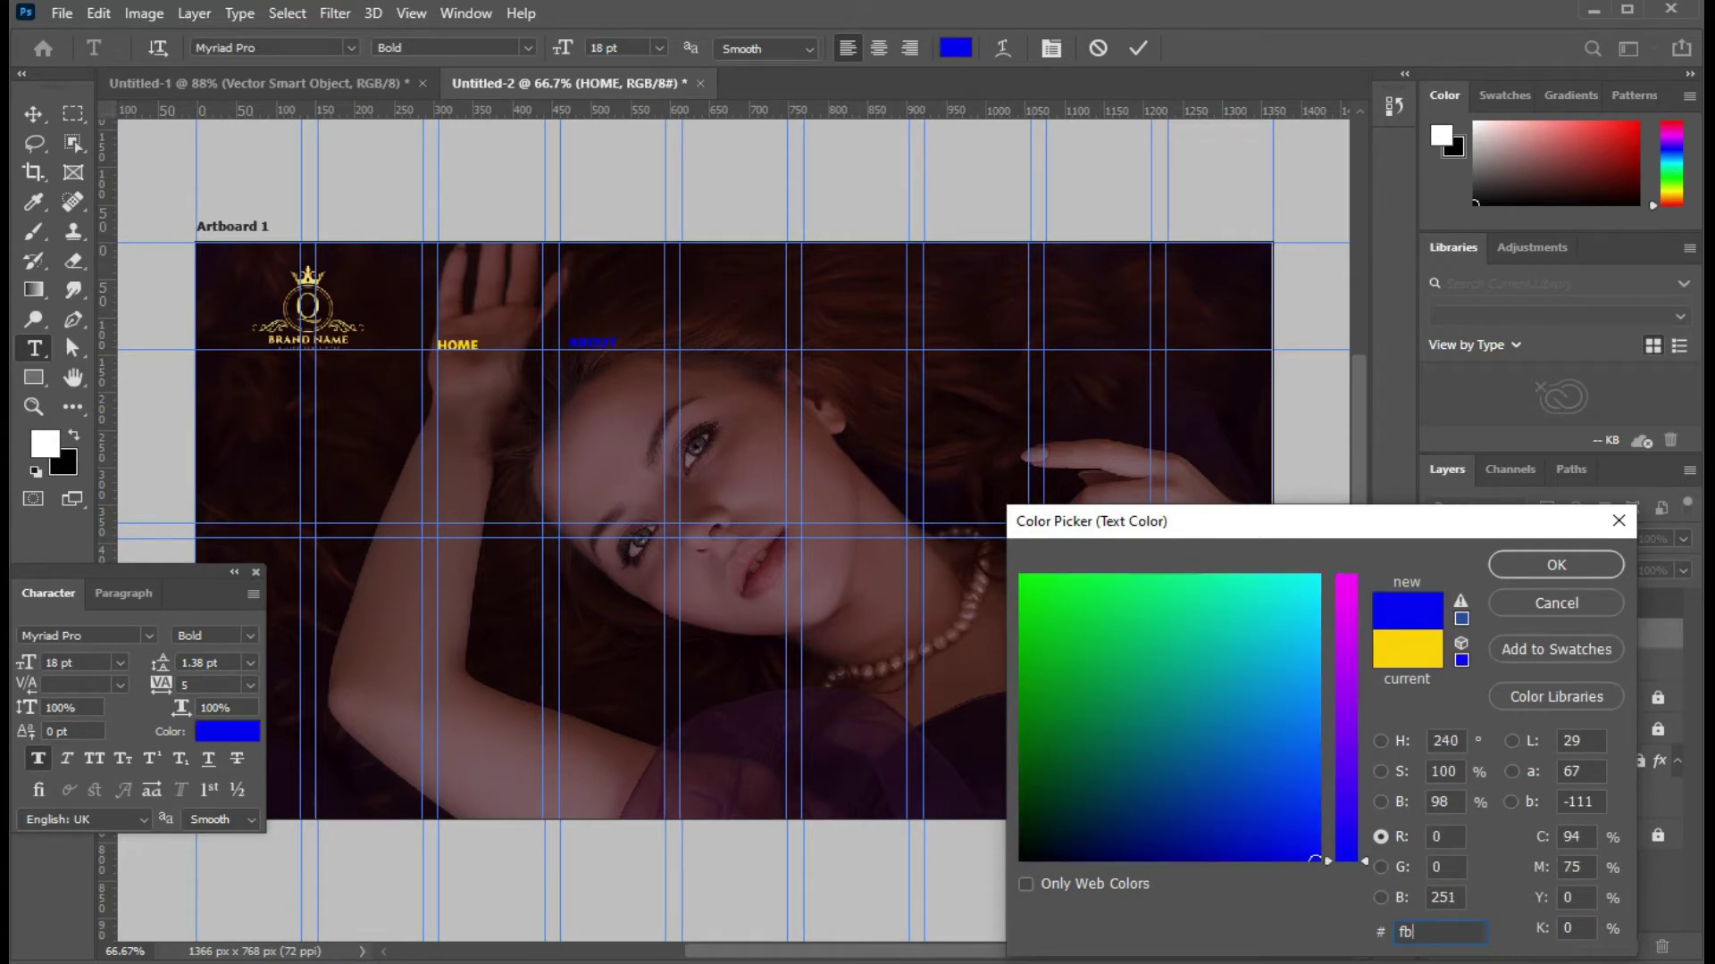
pyautogui.write('ffff')
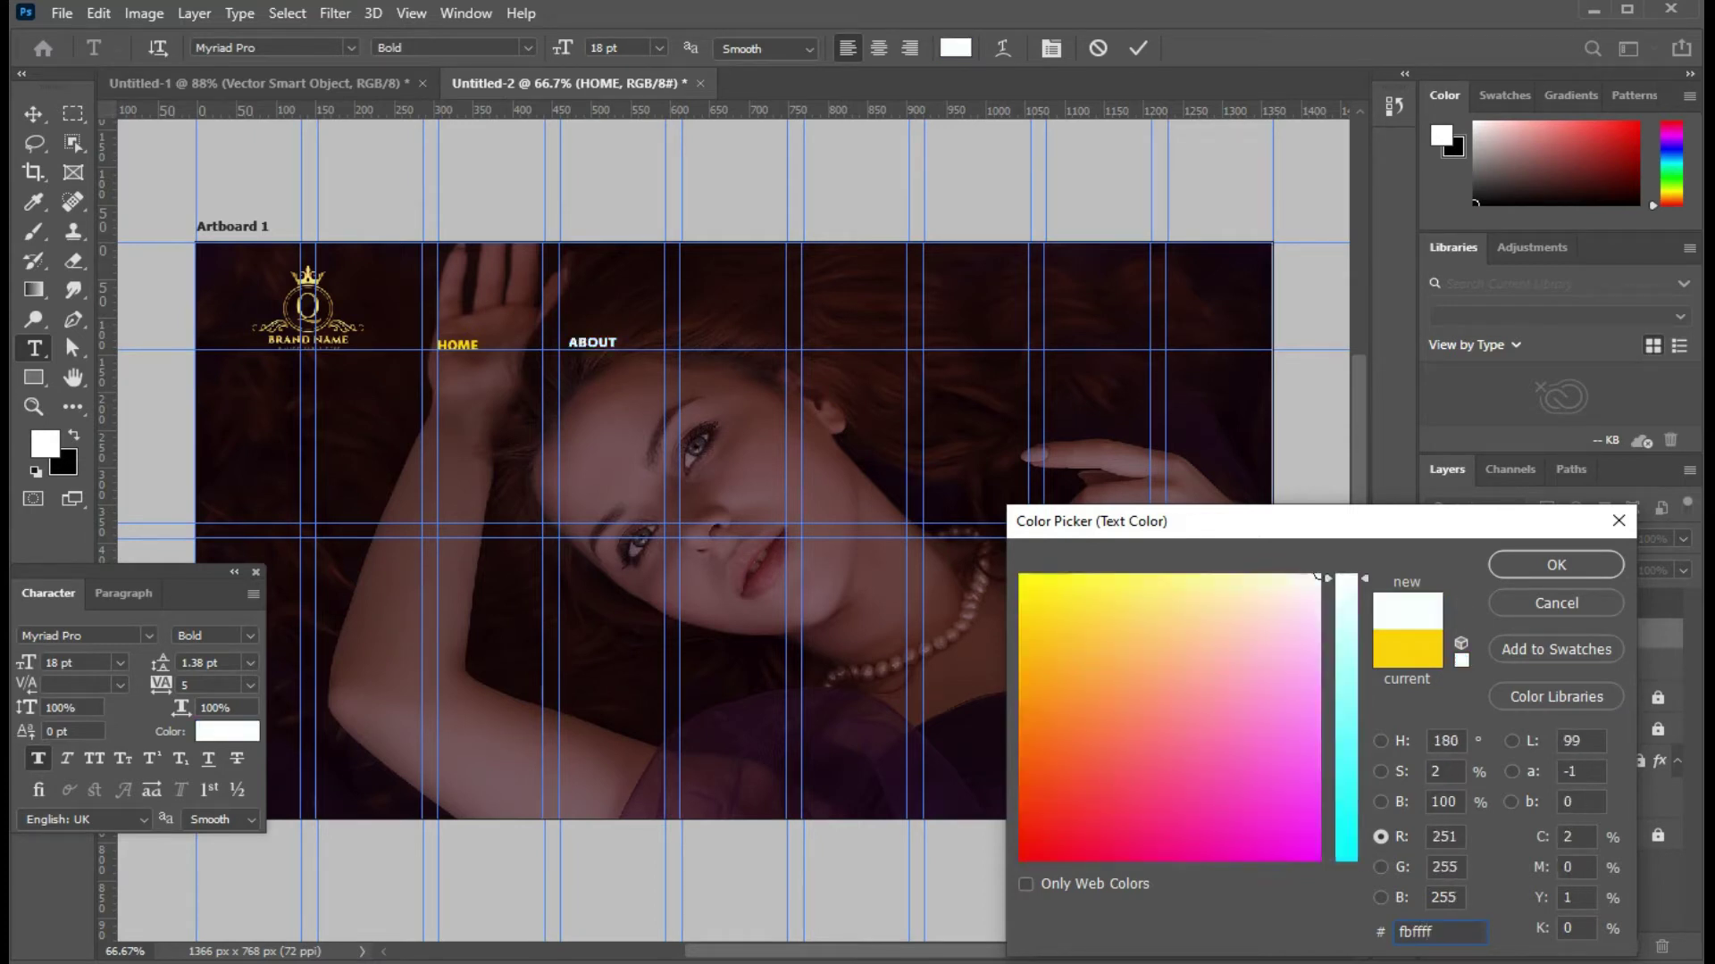
pyautogui.click(1533, 564)
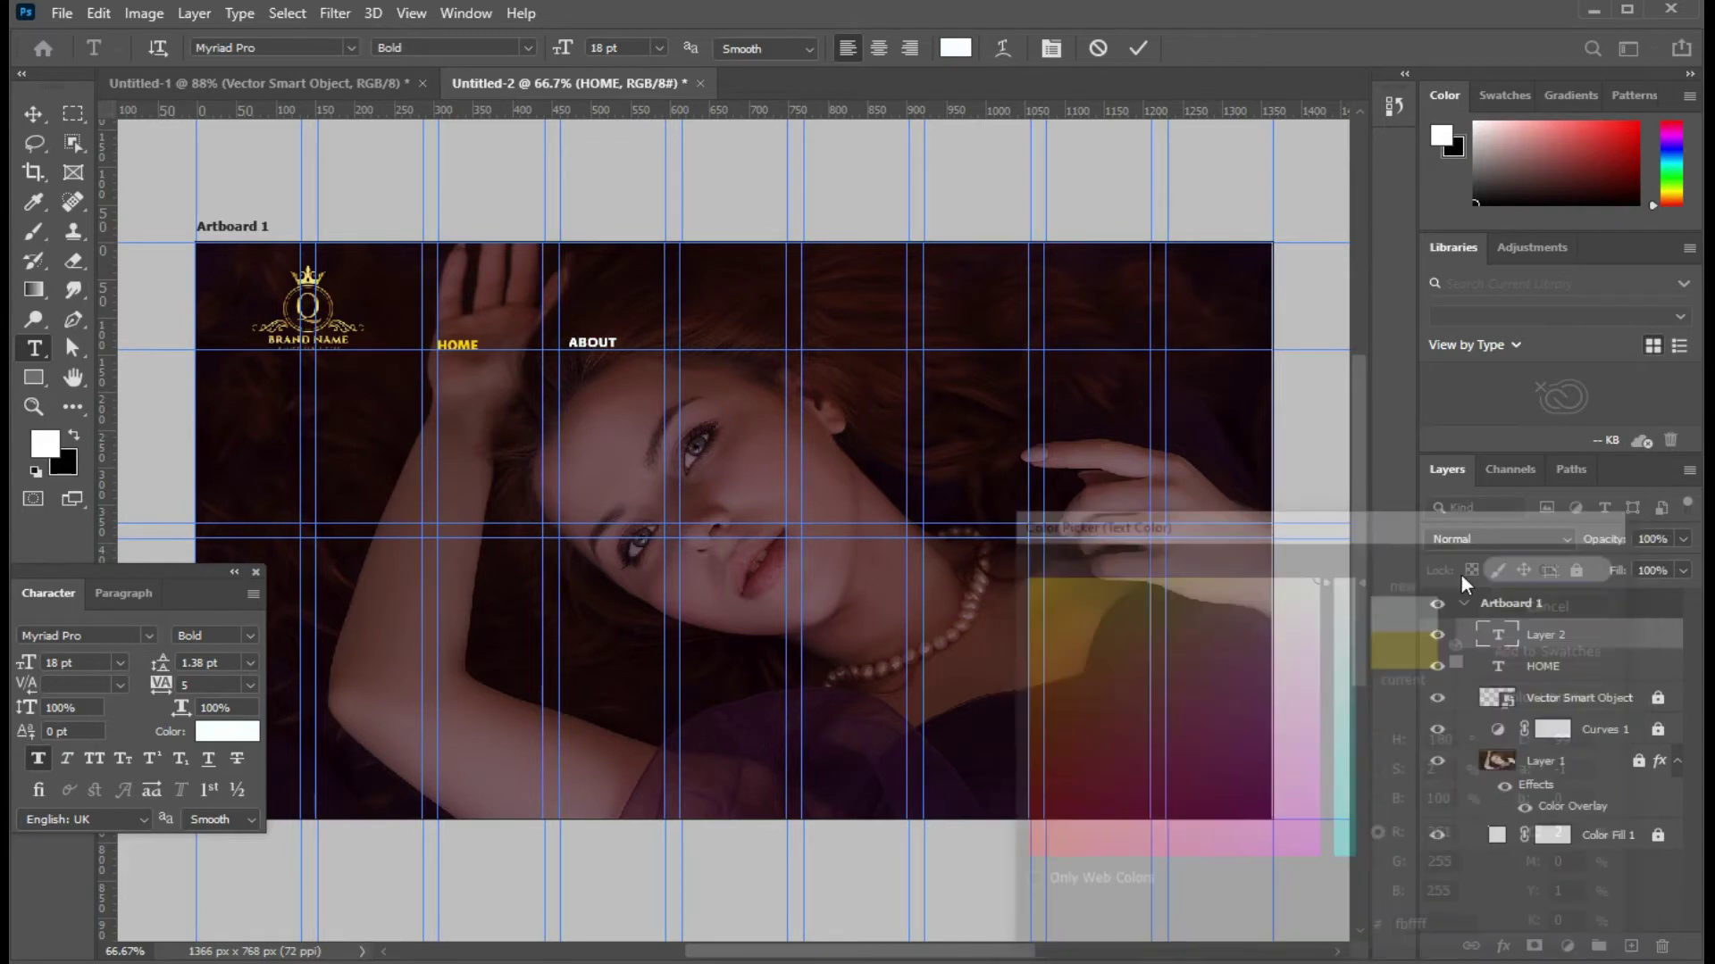
# Step: Move ABOUT down and left so it lines up with HOME, hiding the guides
pyautogui.click(33, 114)
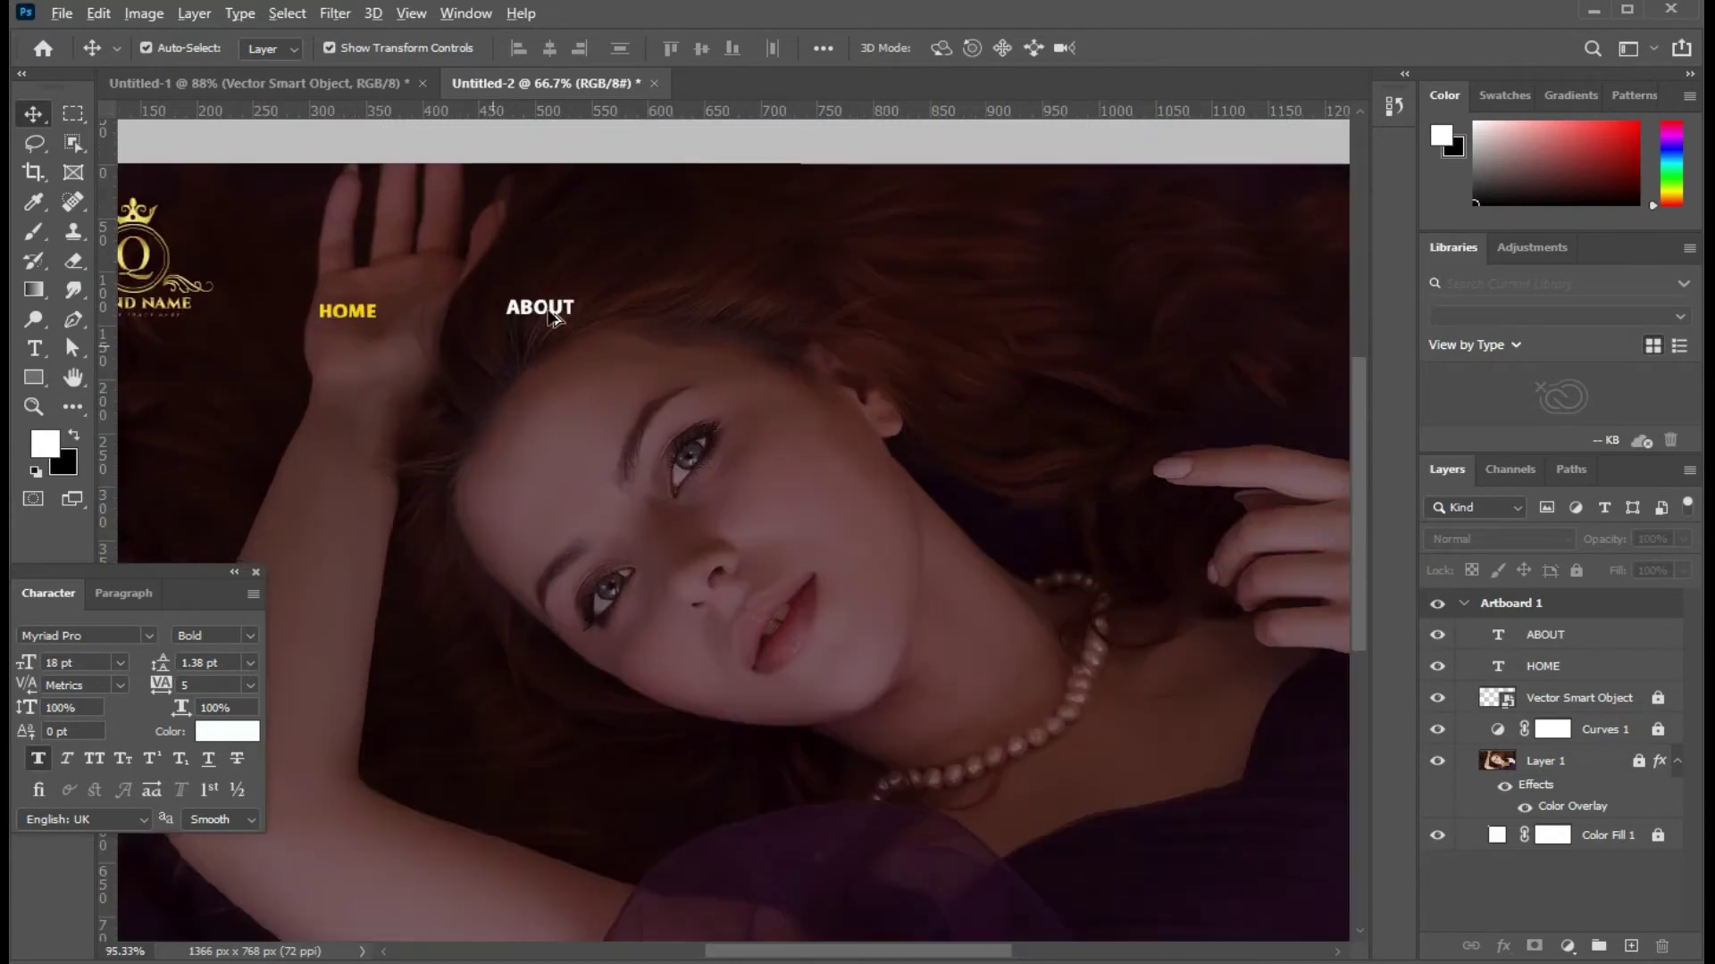
pyautogui.click(549, 314)
pyautogui.moveTo(547, 315); pyautogui.dragTo(521, 321)
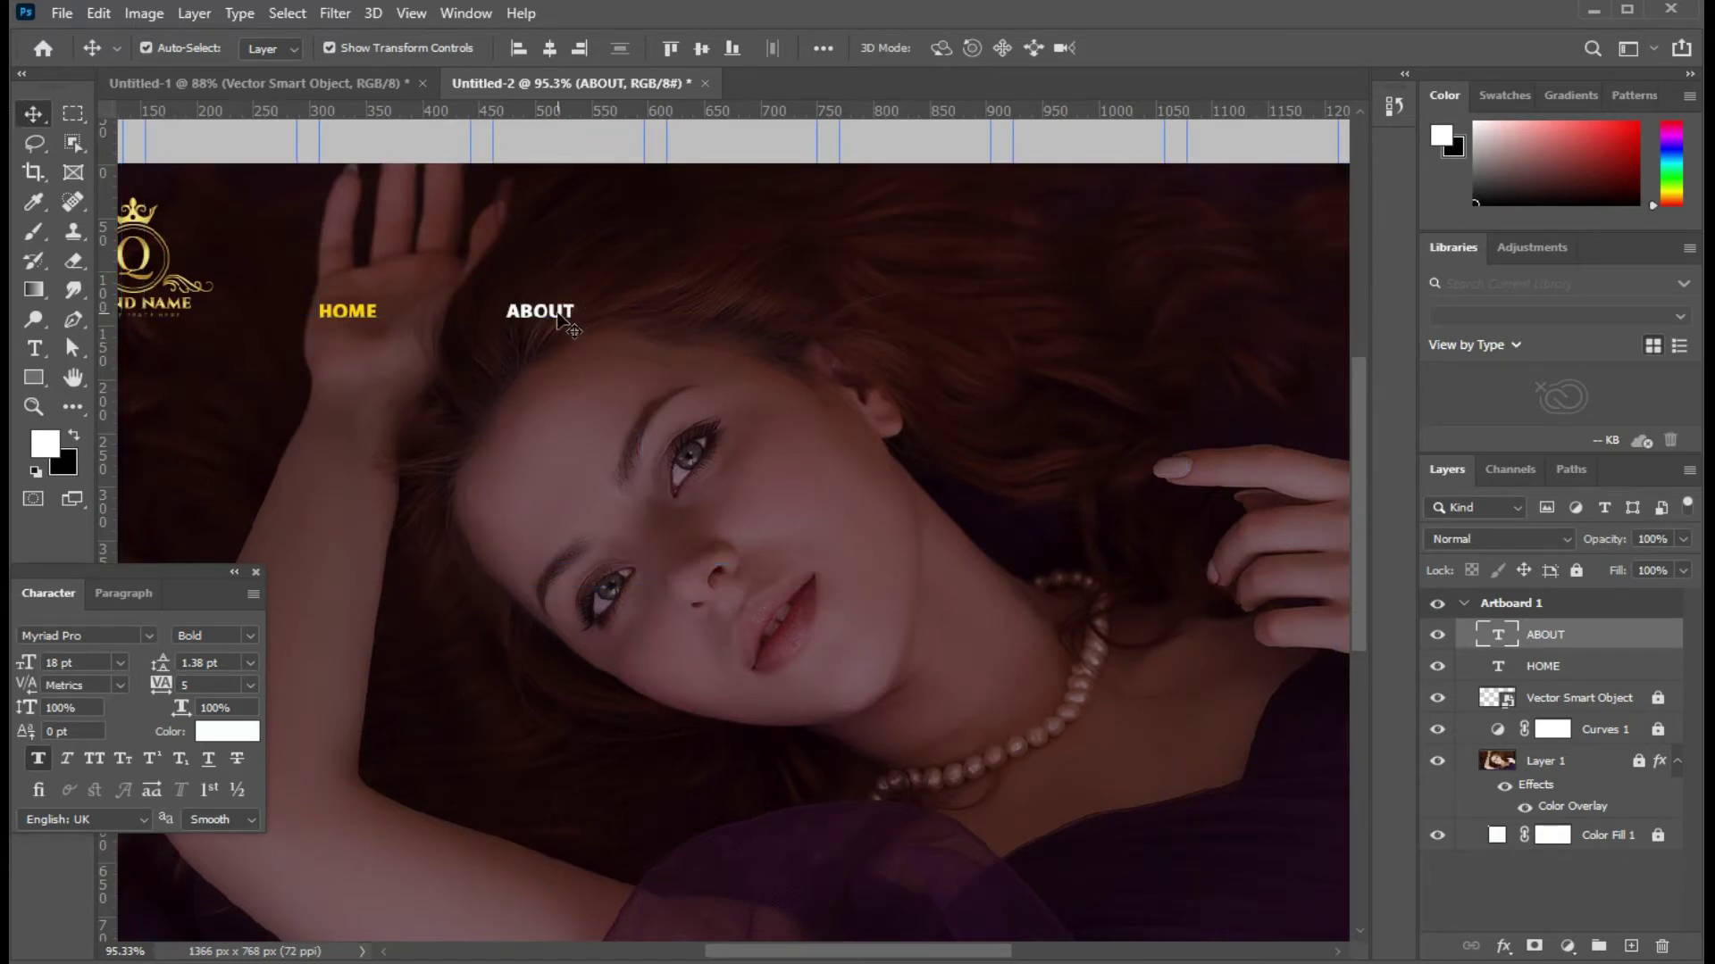
pyautogui.moveTo(559, 316); pyautogui.dragTo(547, 319)
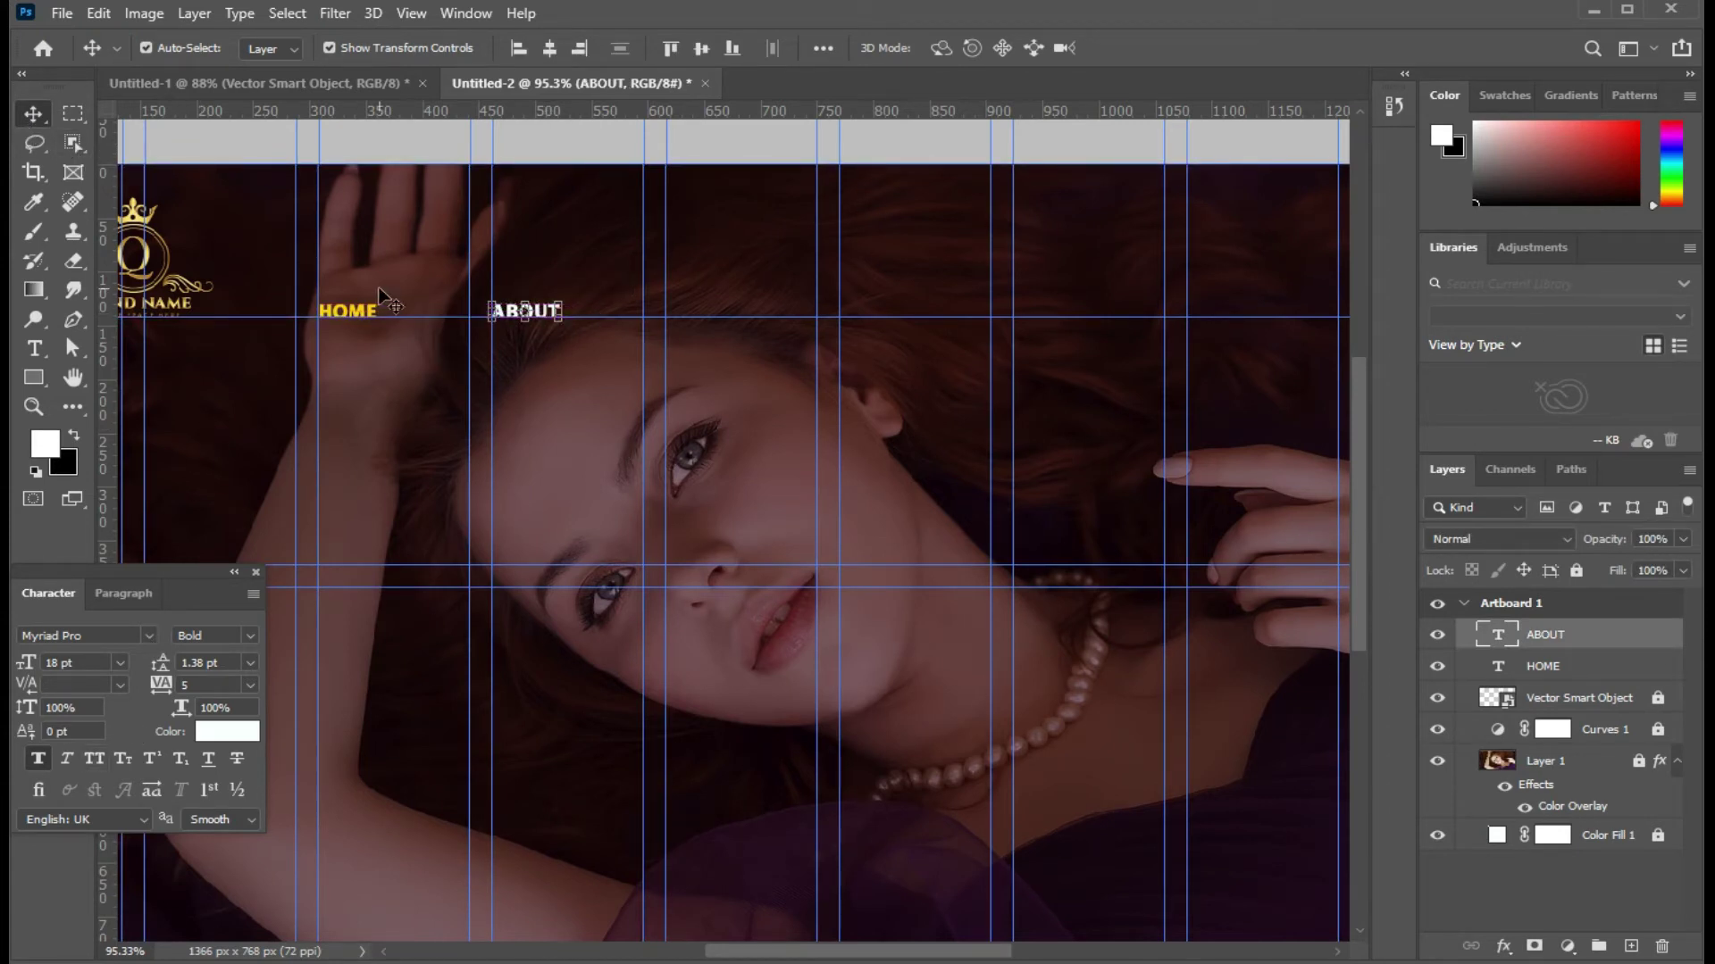
pyautogui.hotkey('ctrl', 'h')
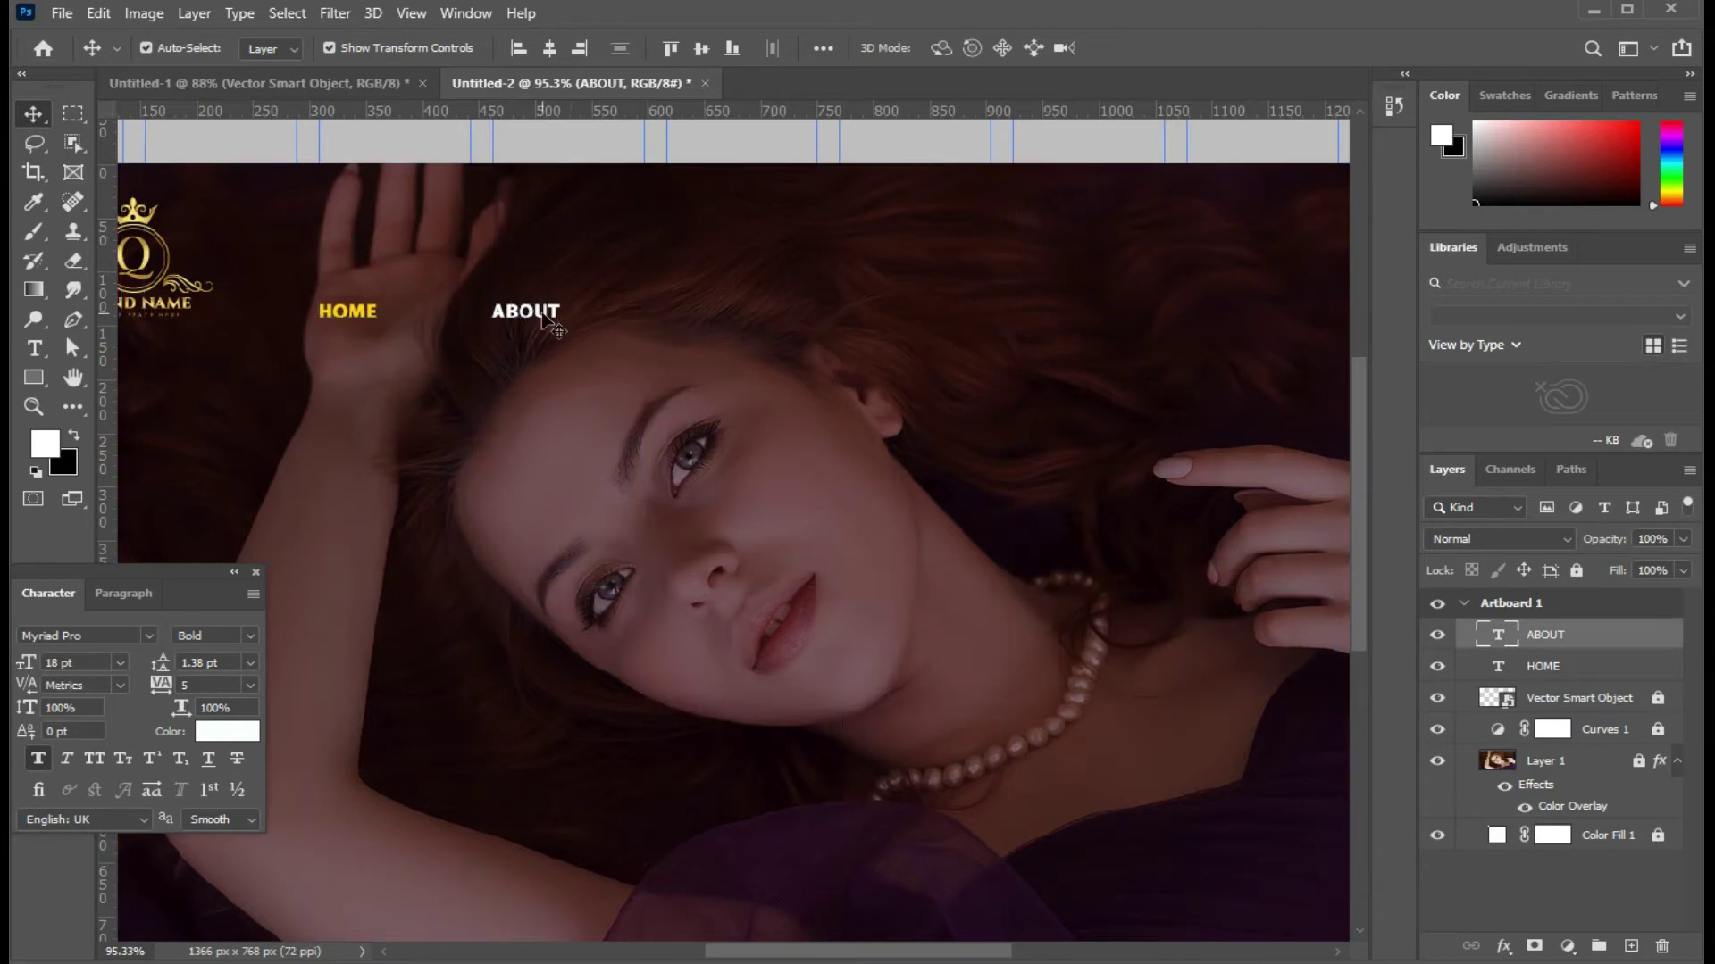
# Step: Alt-drag a duplicate of ABOUT further right, level on the menu line
pyautogui.click(547, 320)
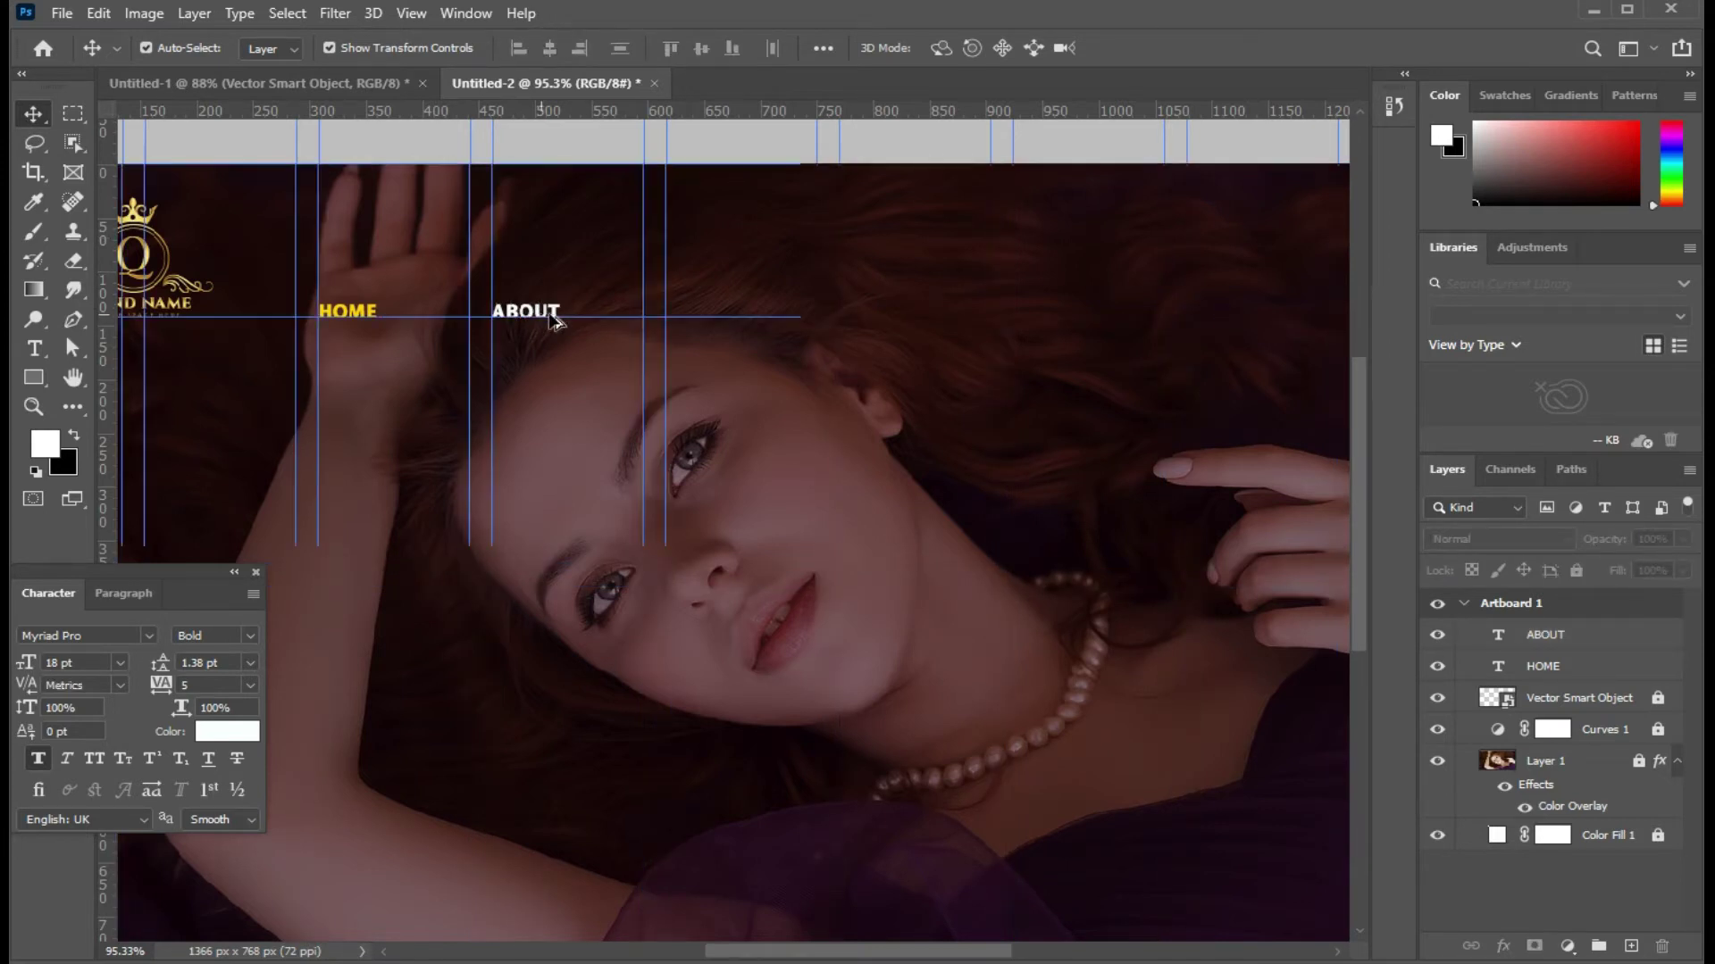
pyautogui.moveTo(547, 320); pyautogui.dragTo(734, 320)
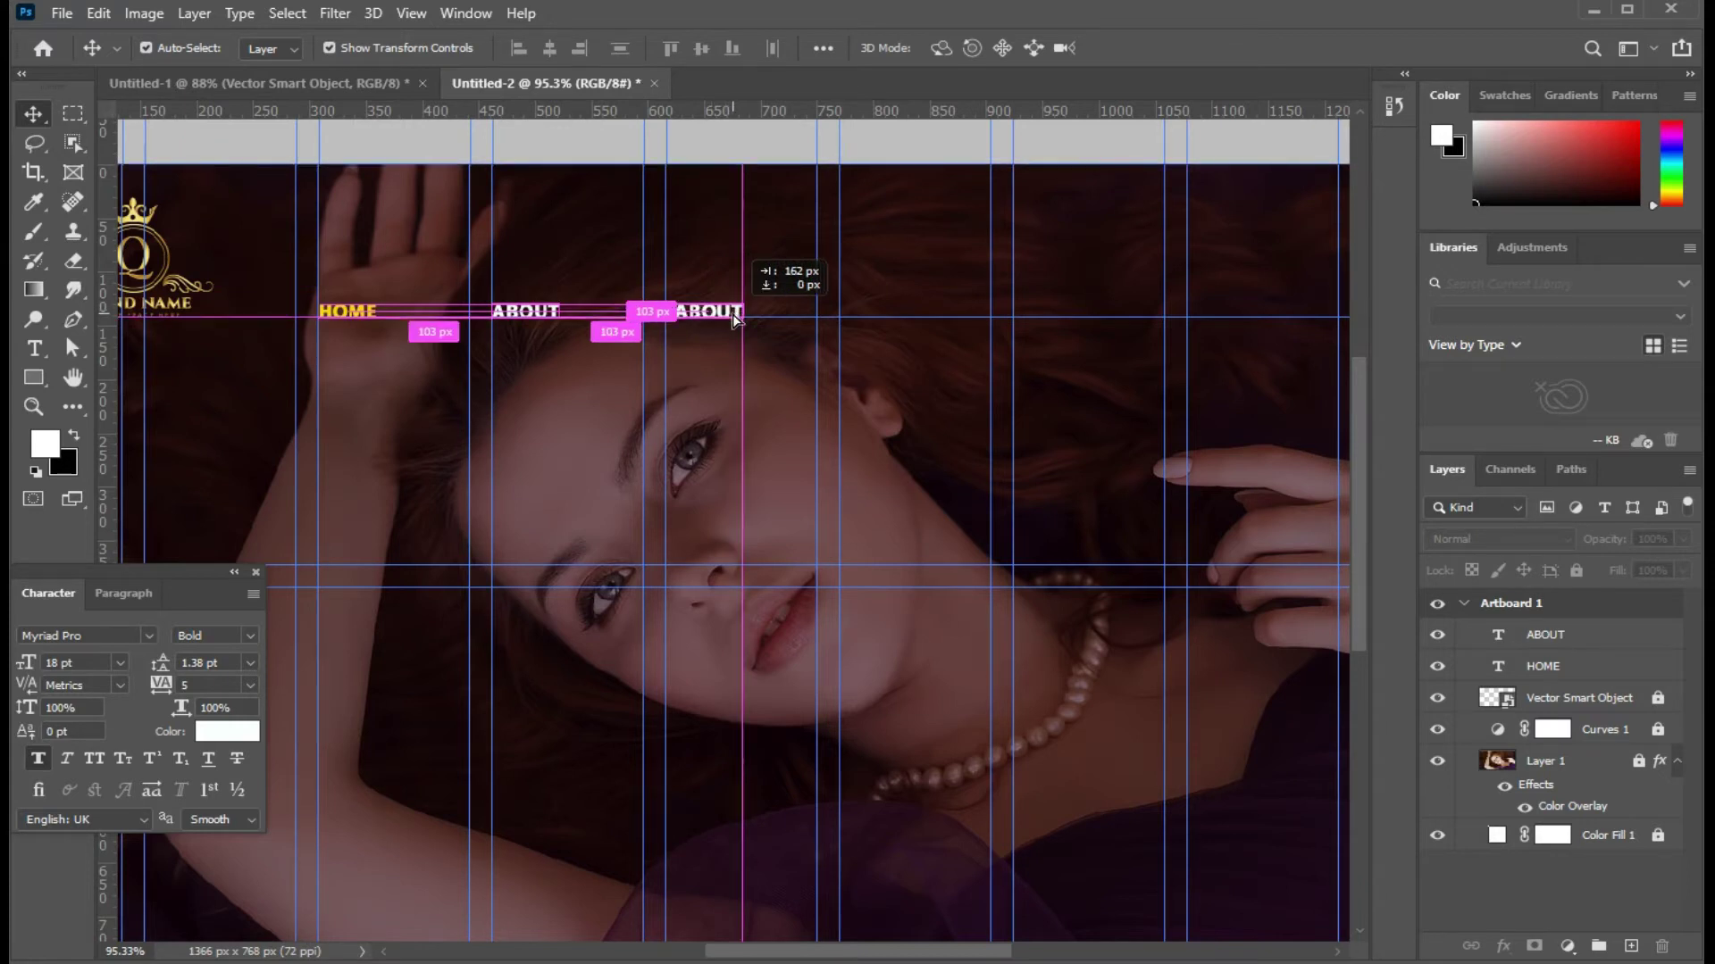
pyautogui.moveTo(733, 319); pyautogui.dragTo(733, 325)
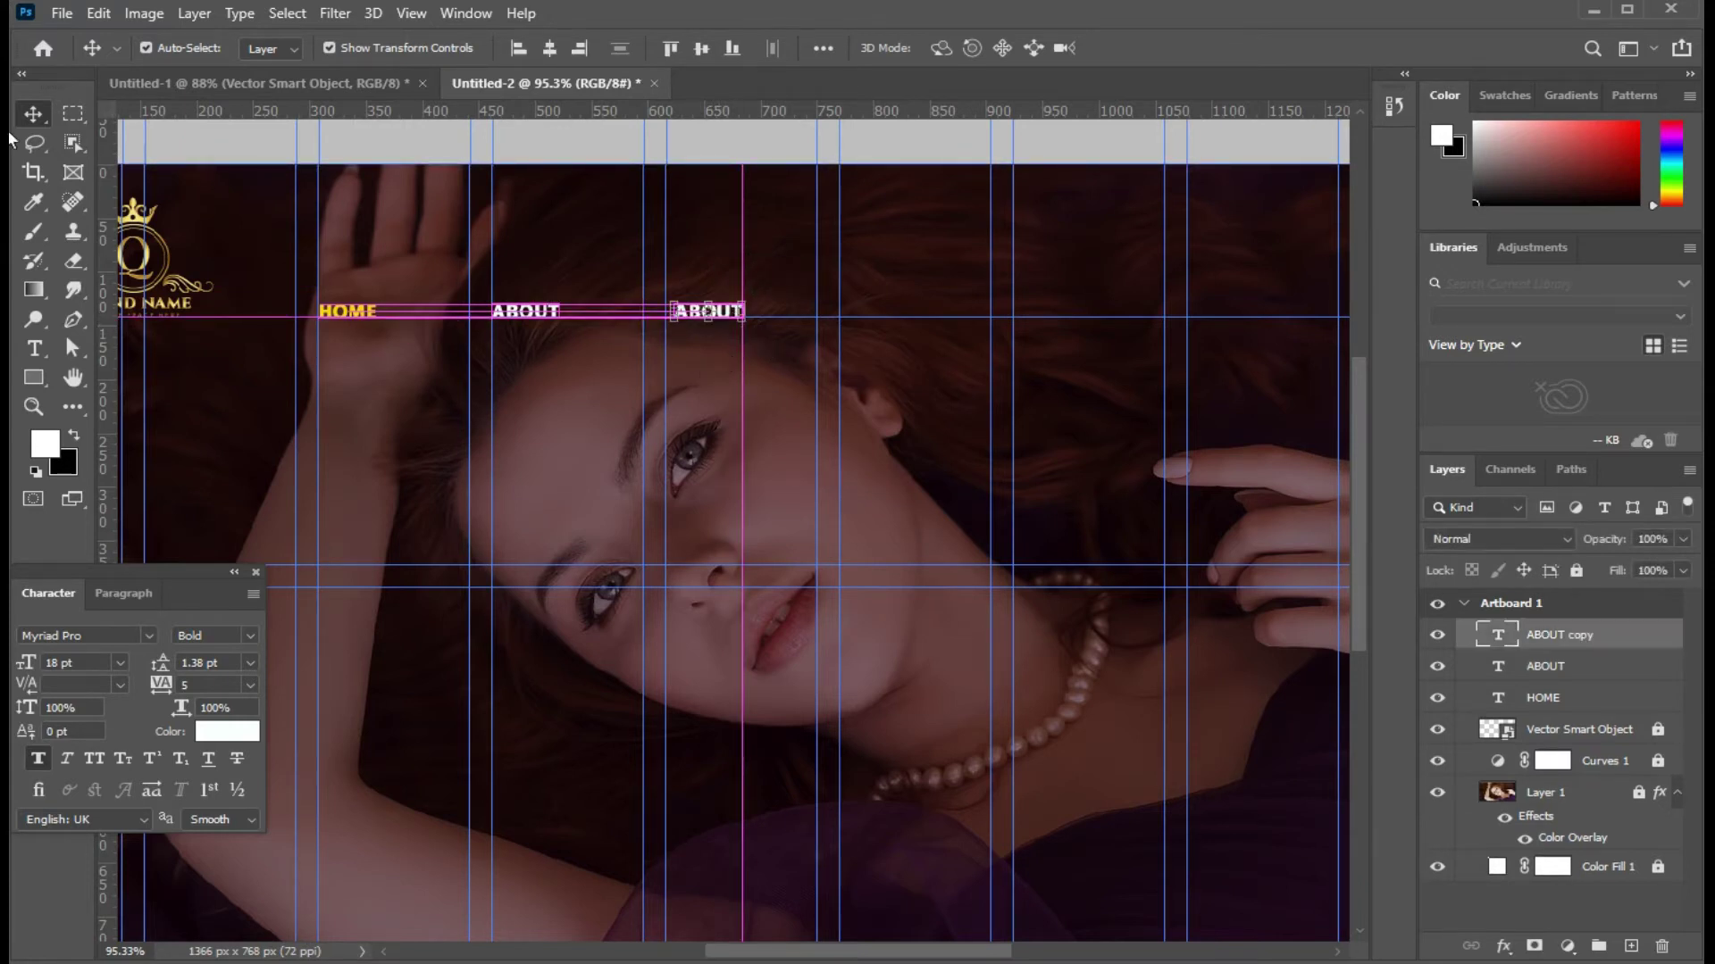
pyautogui.click(329, 47)
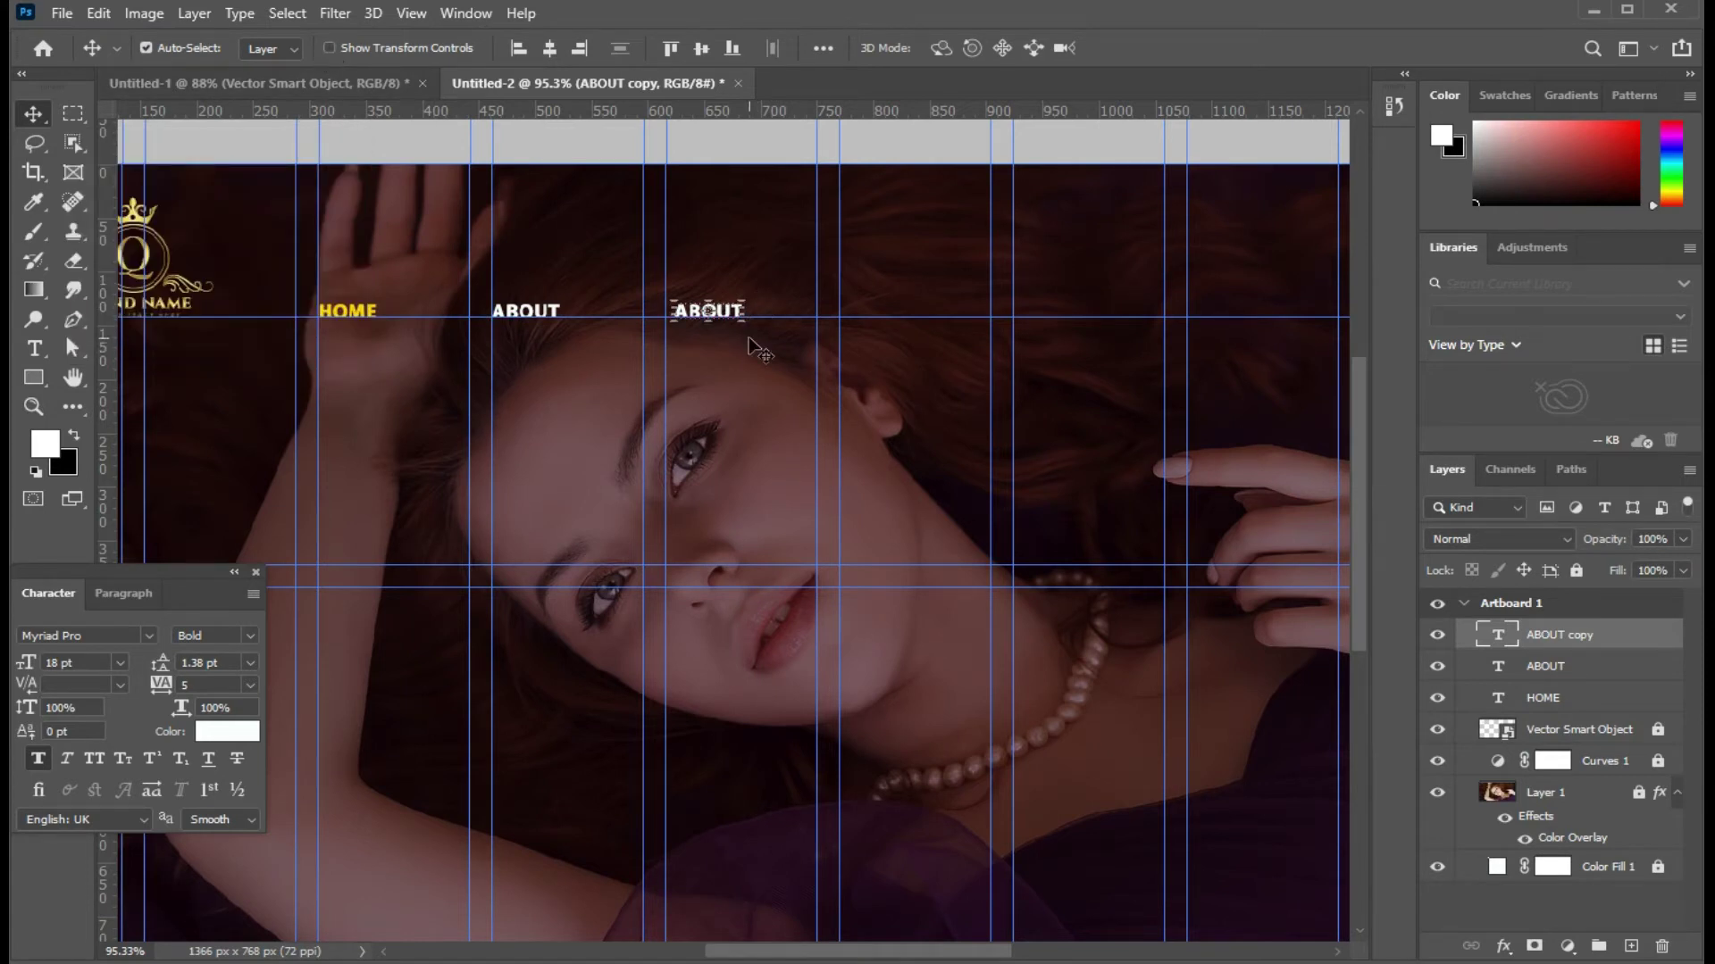
# Step: Alt-drag three more ABOUT copies rightward along the menu line with equal spacing
pyautogui.moveTo(735, 317)
pyautogui.mouseDown()
pyautogui.moveTo(1091, 315)
pyautogui.moveTo(1051, 313)
pyautogui.moveTo(1096, 350)
pyautogui.mouseUp()
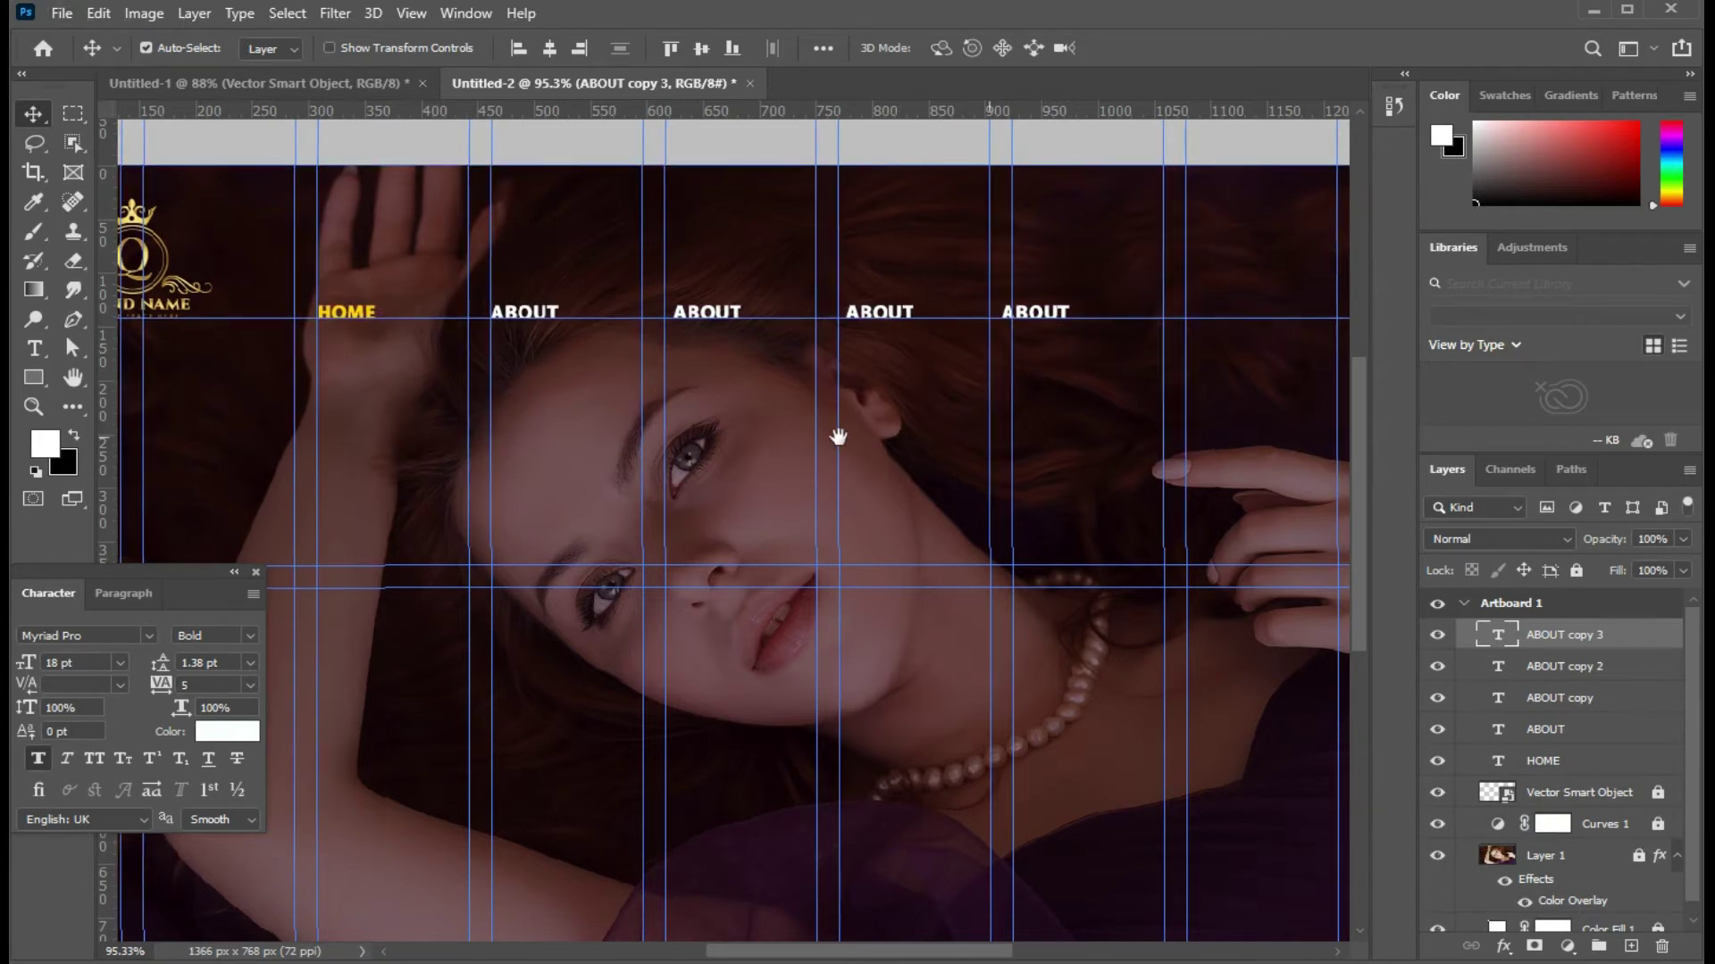
pyautogui.moveTo(892, 433); pyautogui.dragTo(733, 431)
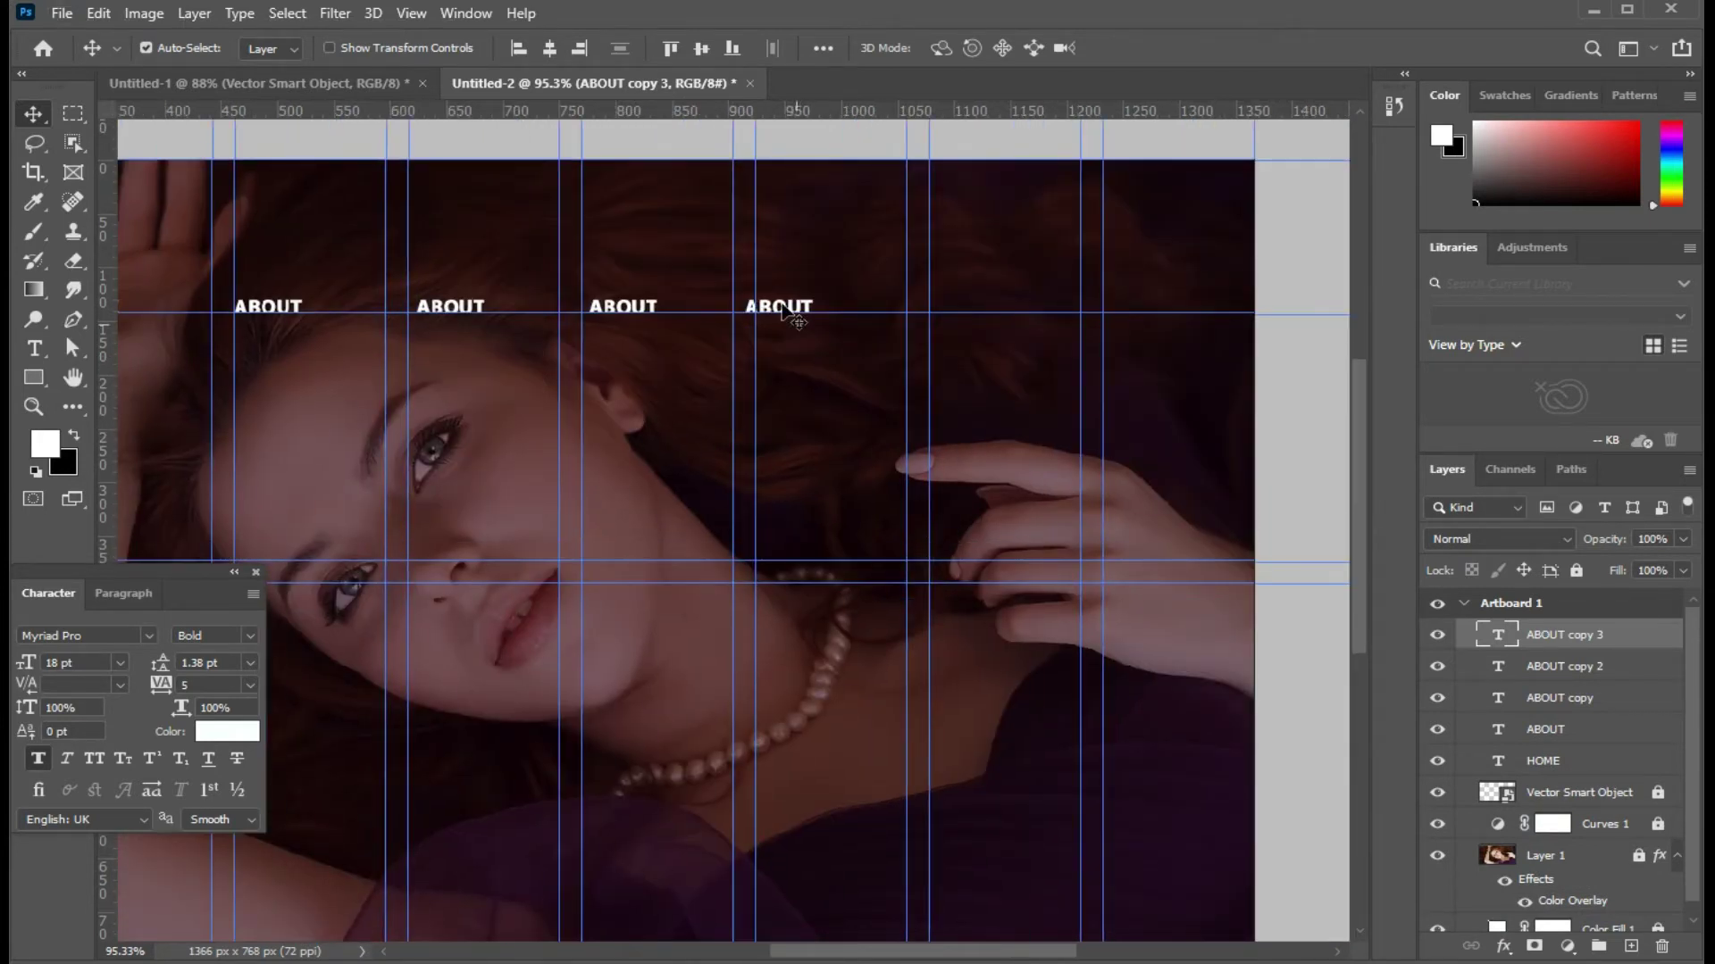
pyautogui.moveTo(784, 312); pyautogui.dragTo(960, 308)
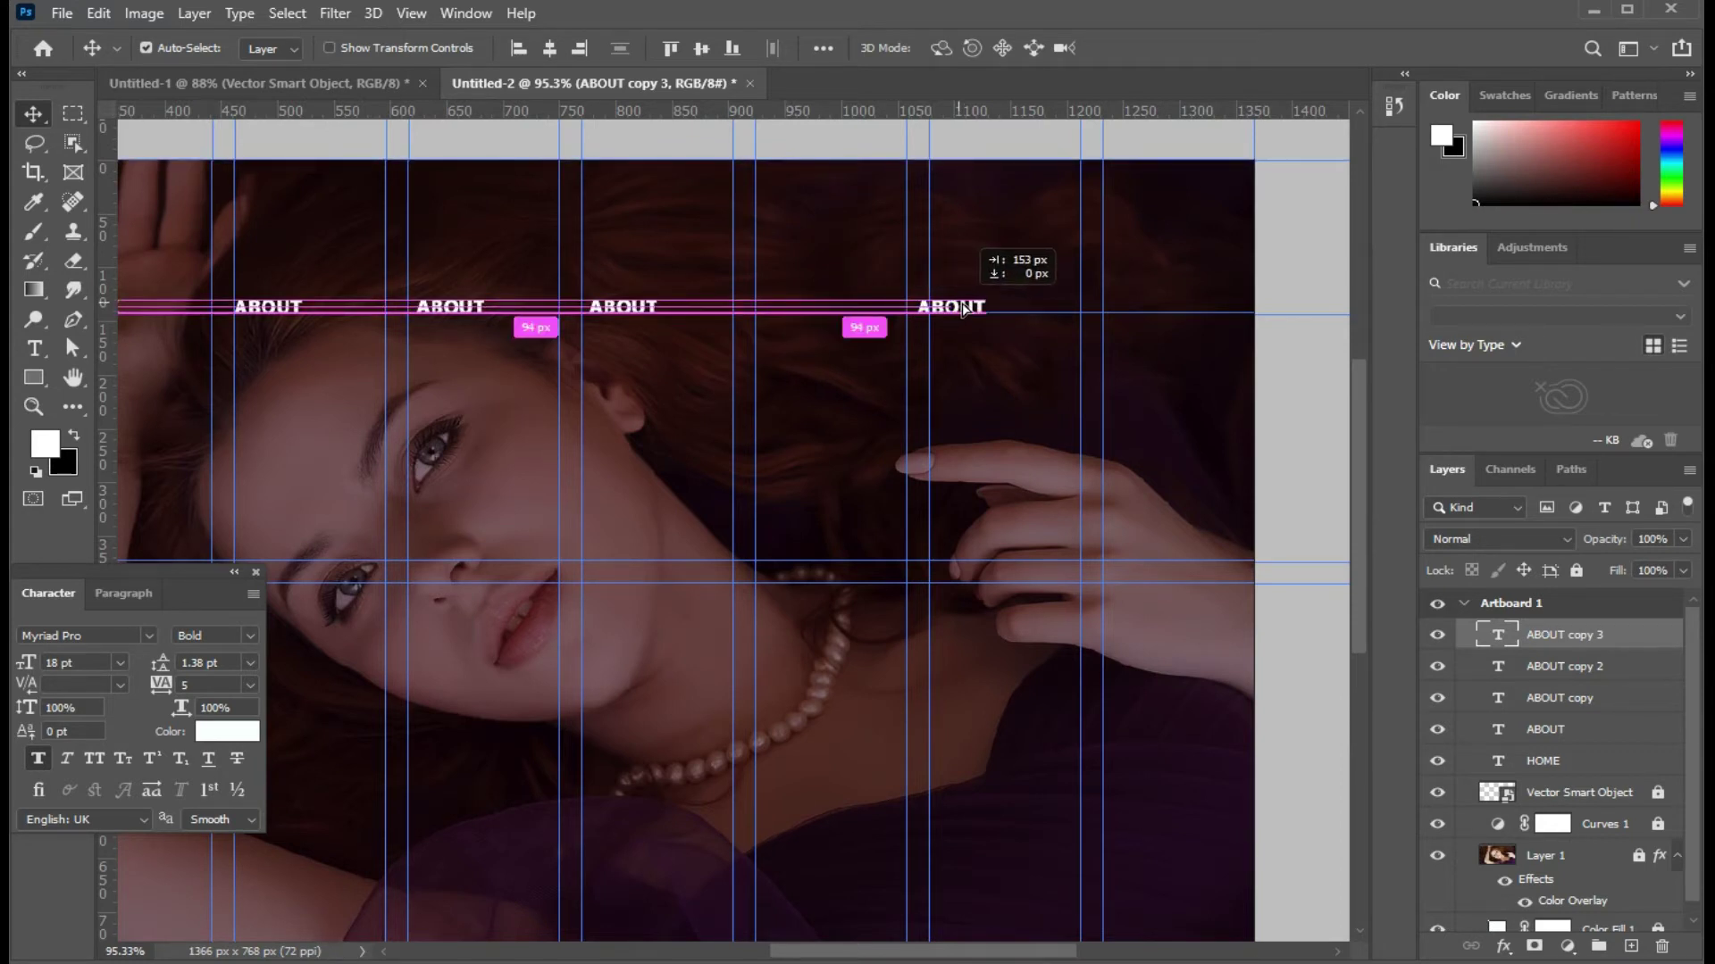
pyautogui.moveTo(959, 309); pyautogui.dragTo(782, 308)
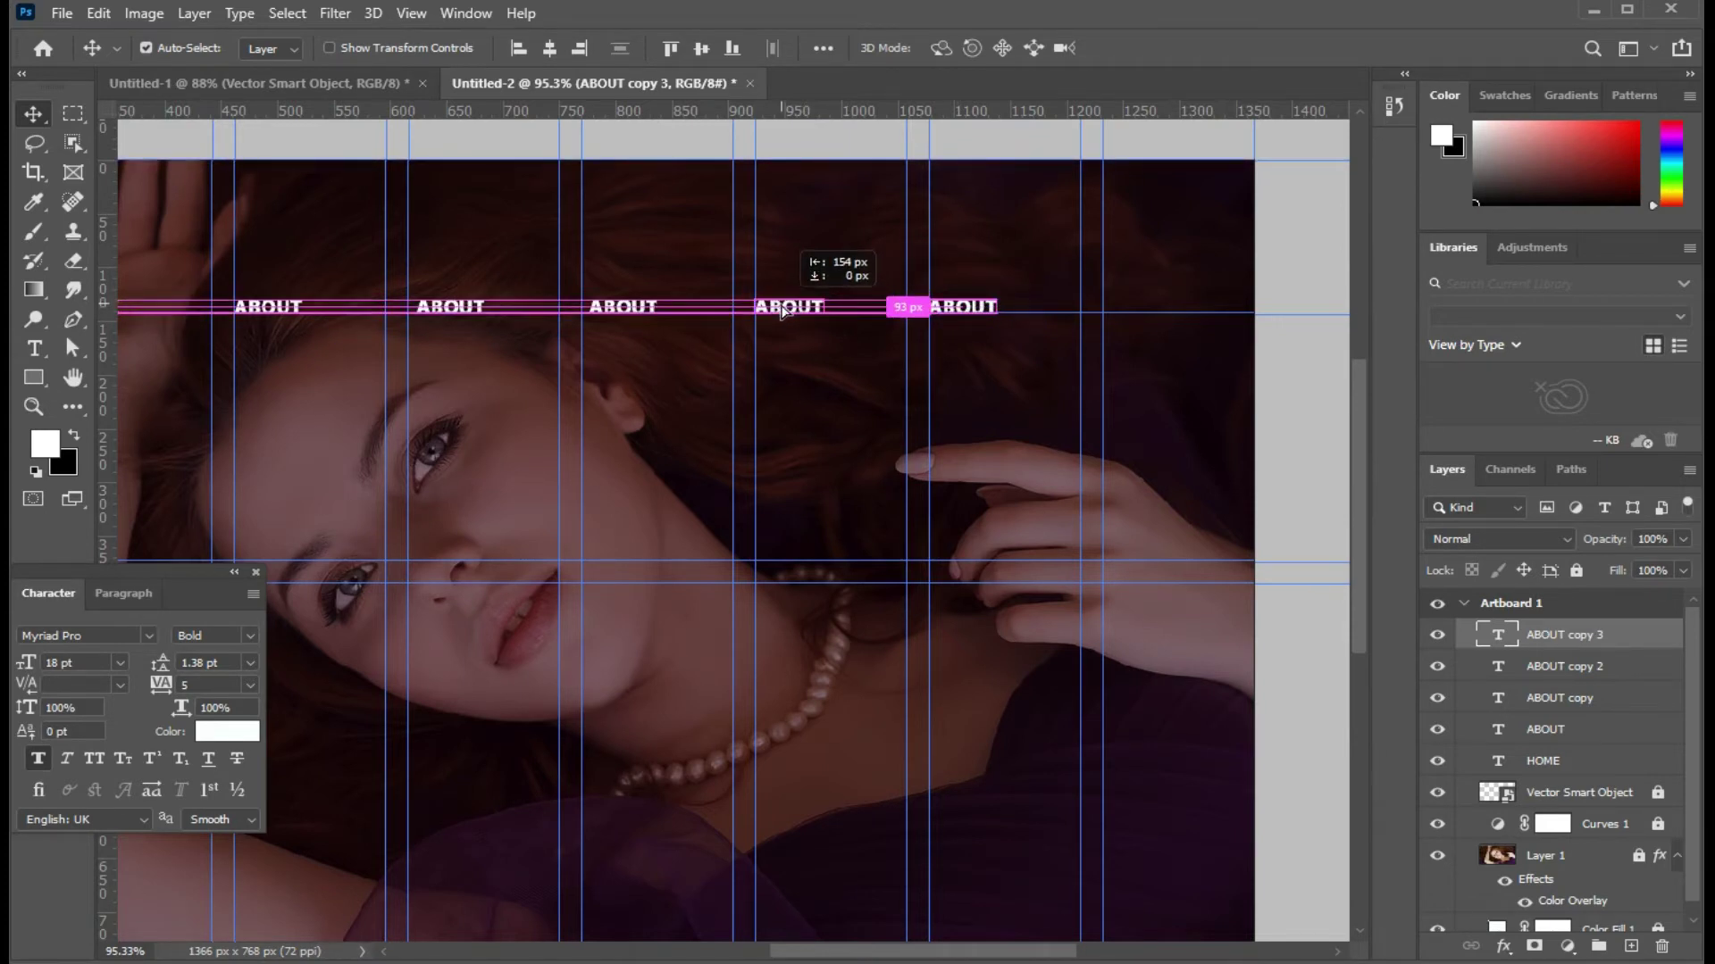
pyautogui.moveTo(782, 308); pyautogui.dragTo(783, 312)
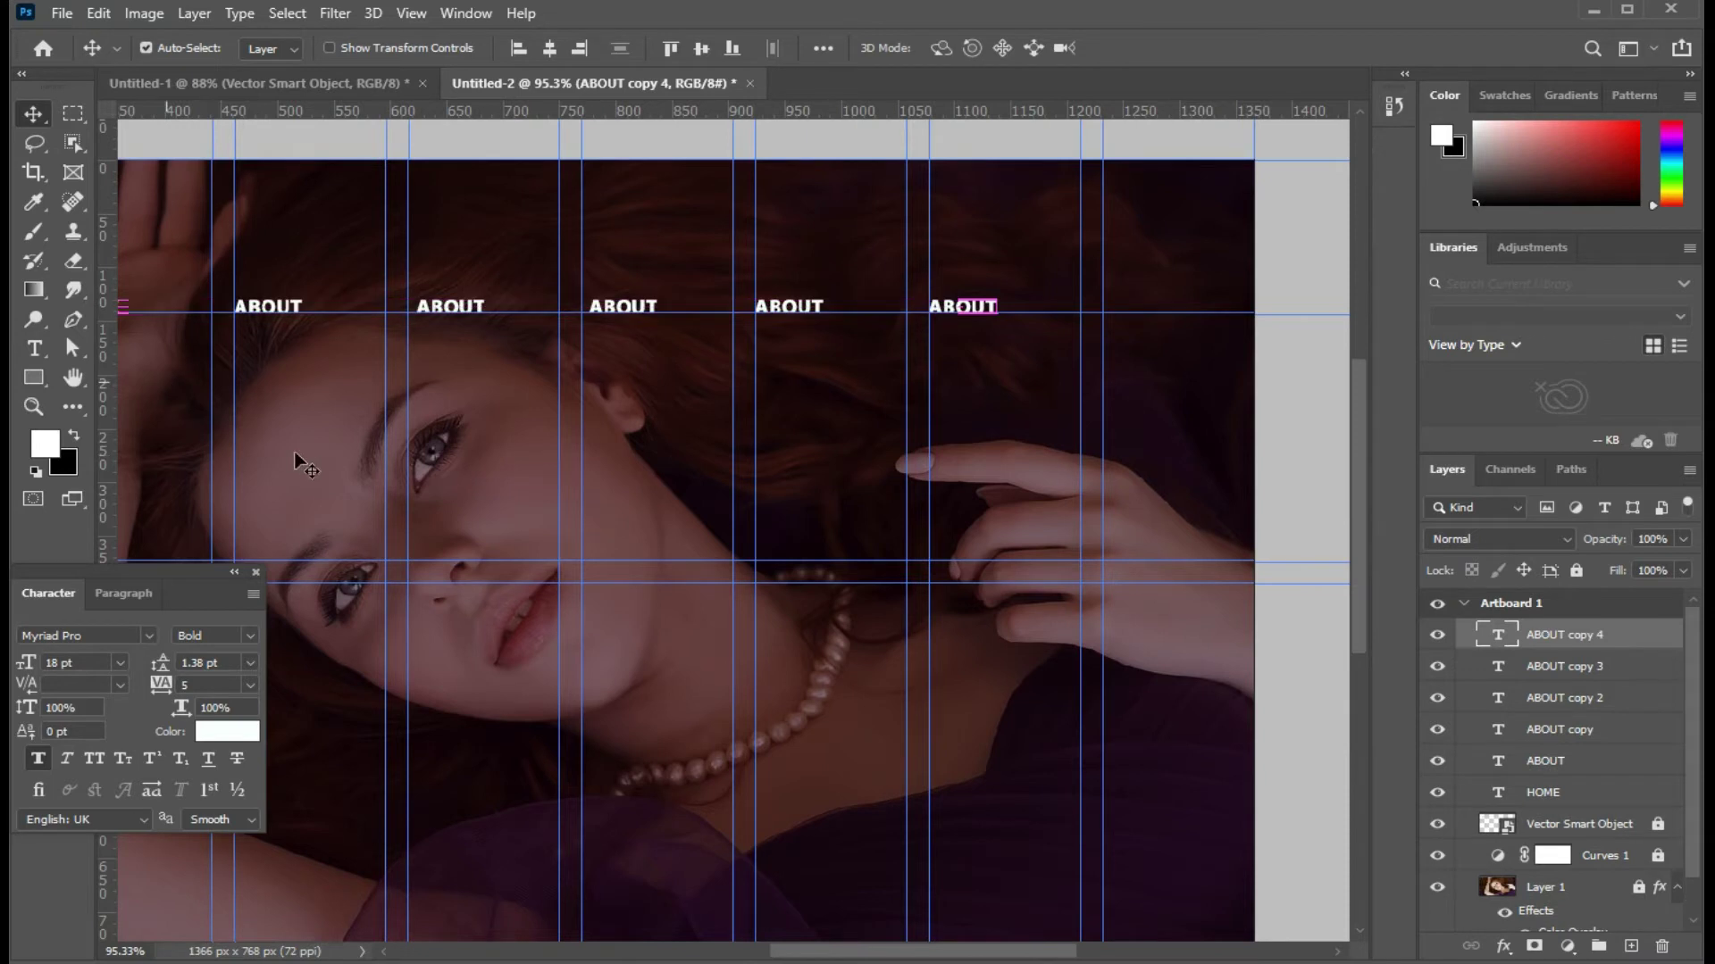
pyautogui.moveTo(333, 452); pyautogui.dragTo(651, 452)
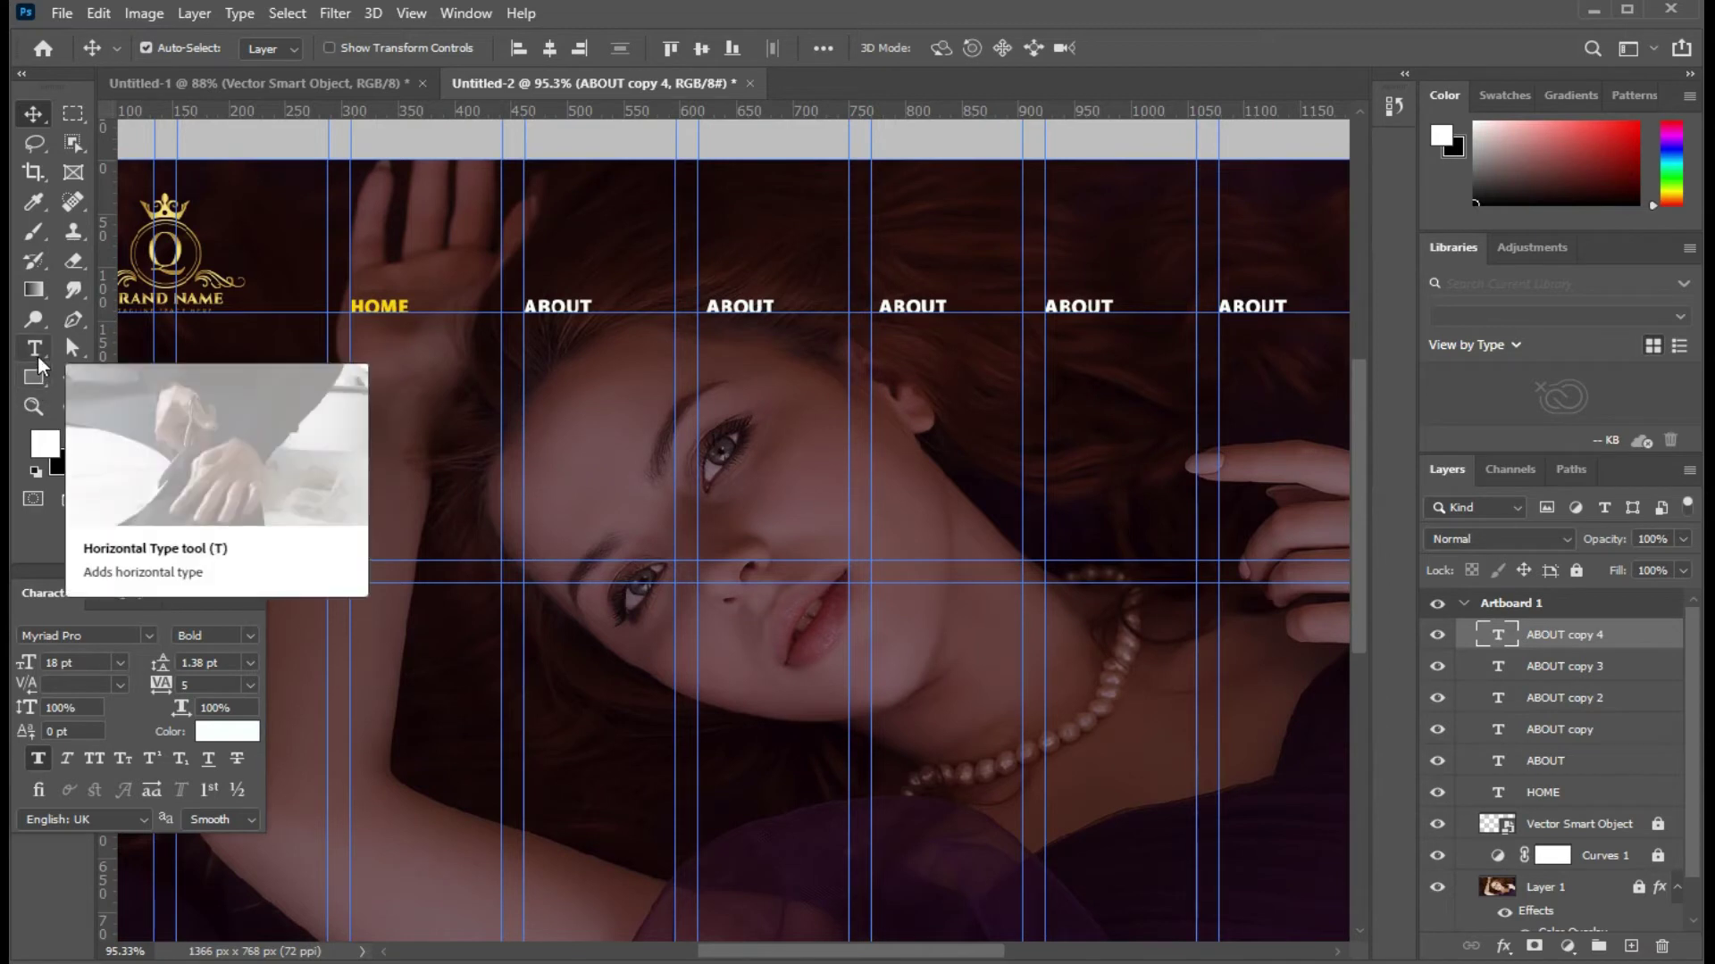
# Step: Retype the third menu label's text as PRODUCTS with the Horizontal Type tool
pyautogui.click(39, 365)
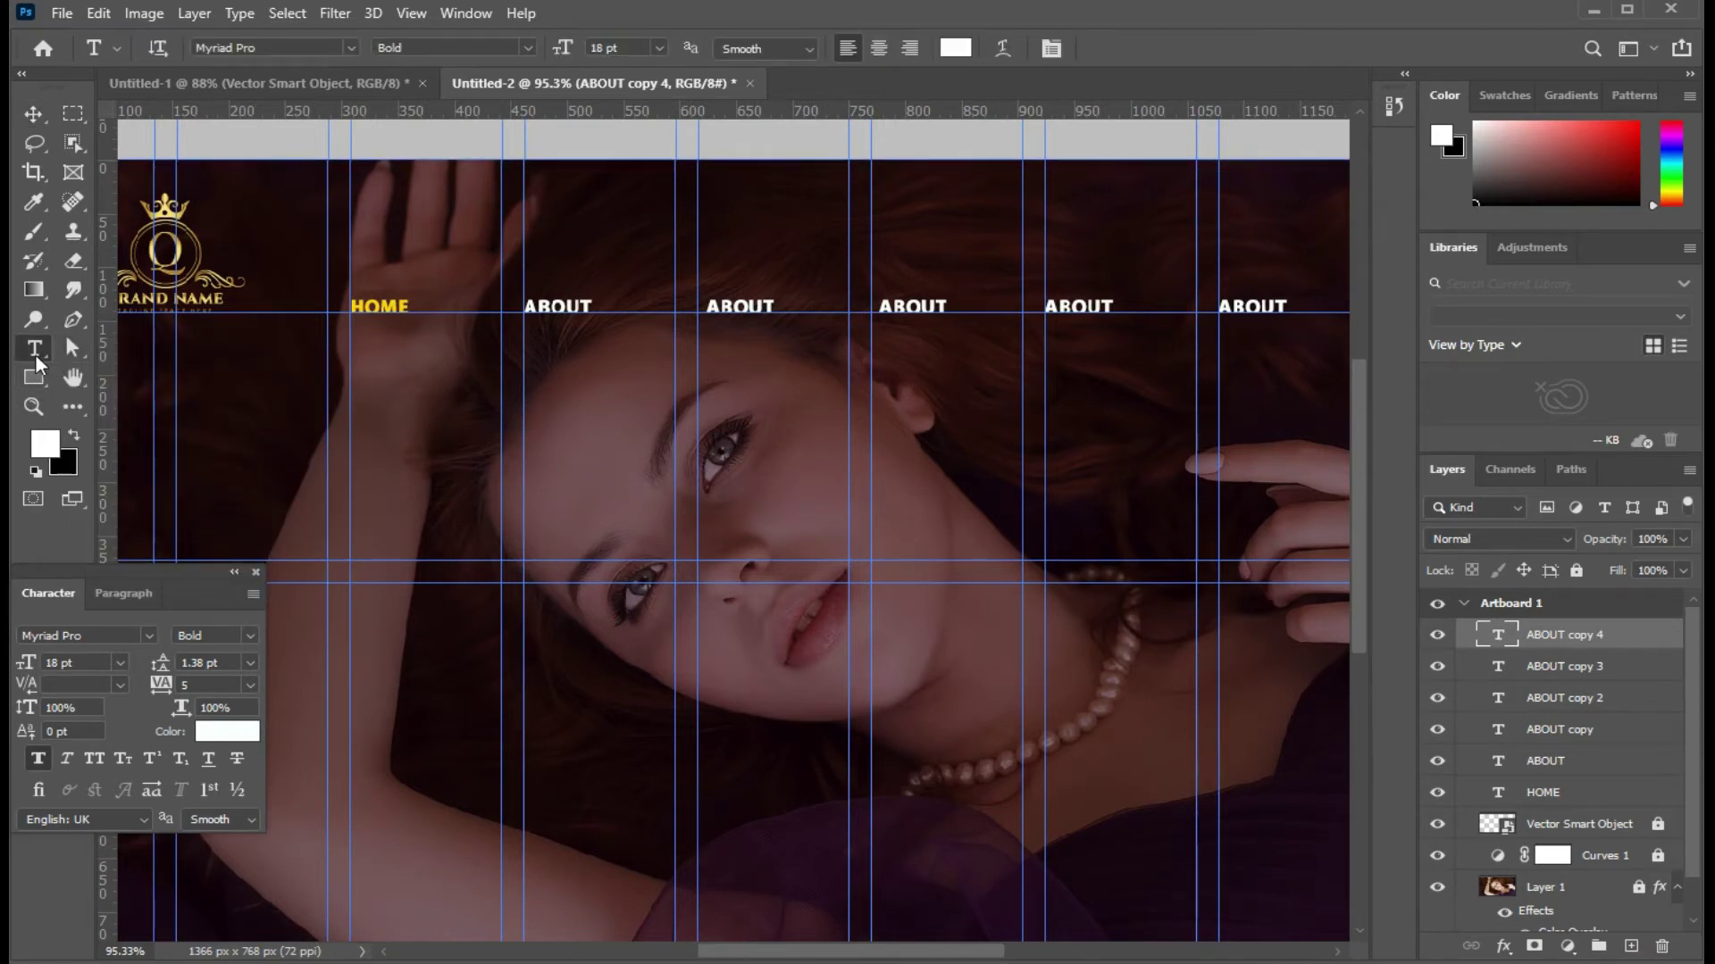
pyautogui.click(94, 353)
pyautogui.moveTo(769, 305); pyautogui.dragTo(689, 307)
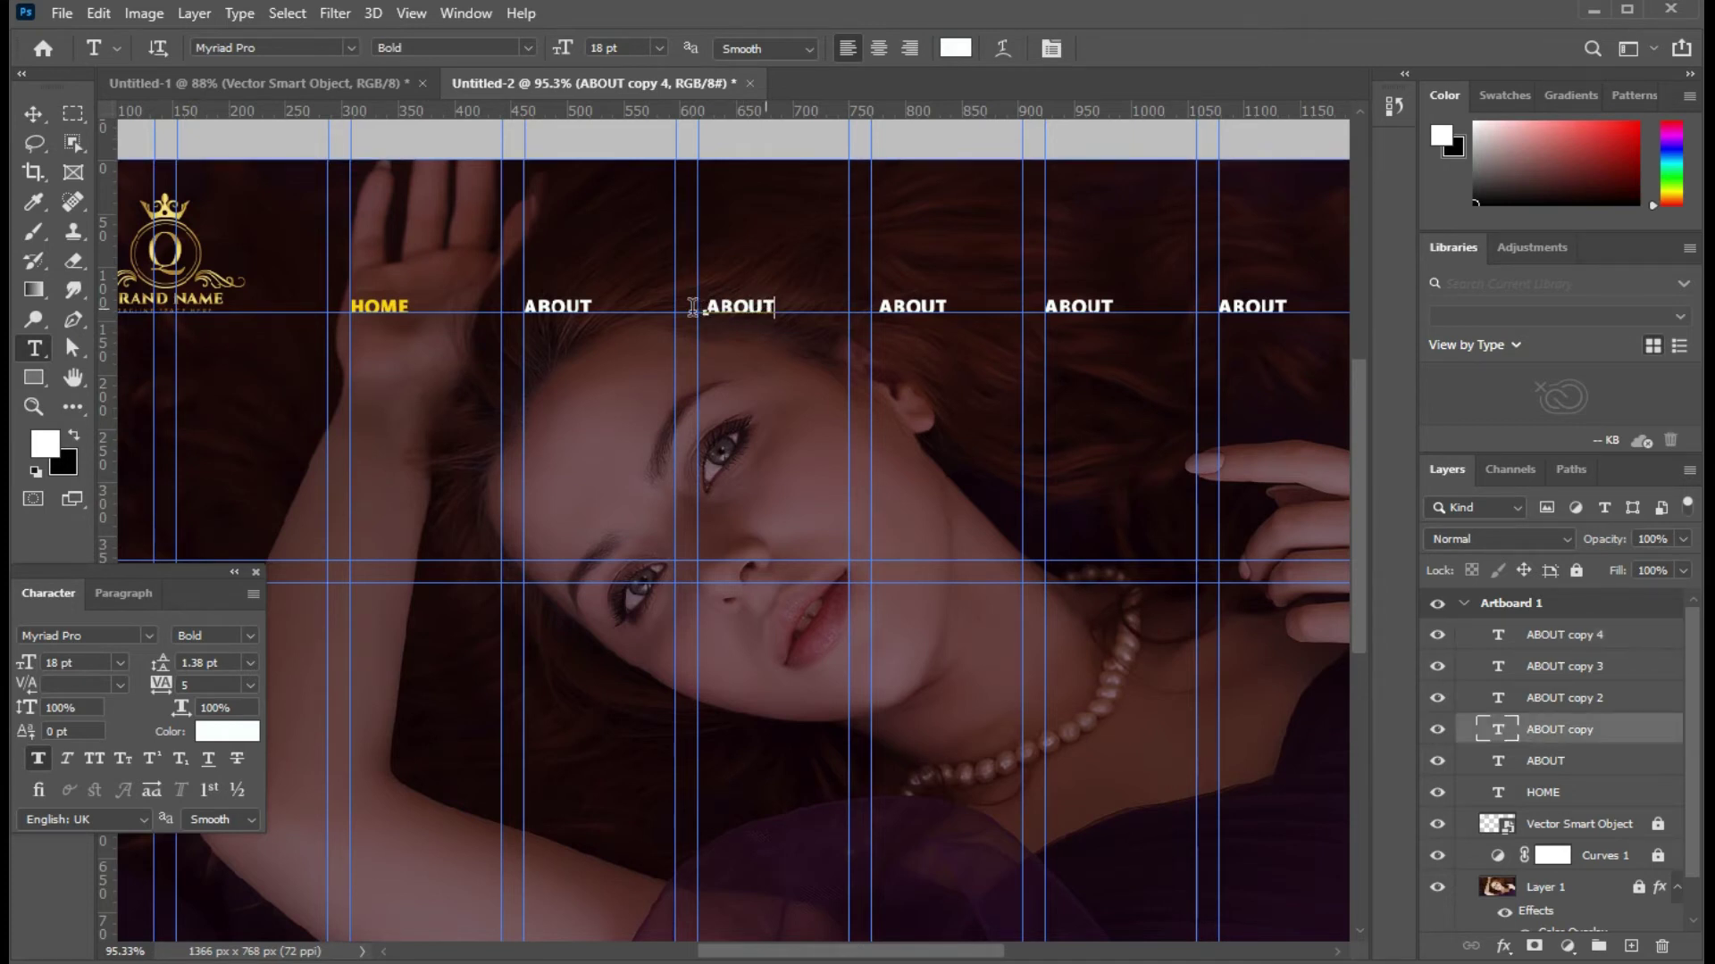
pyautogui.press('BackSpace')
pyautogui.write('PRODUCTS')
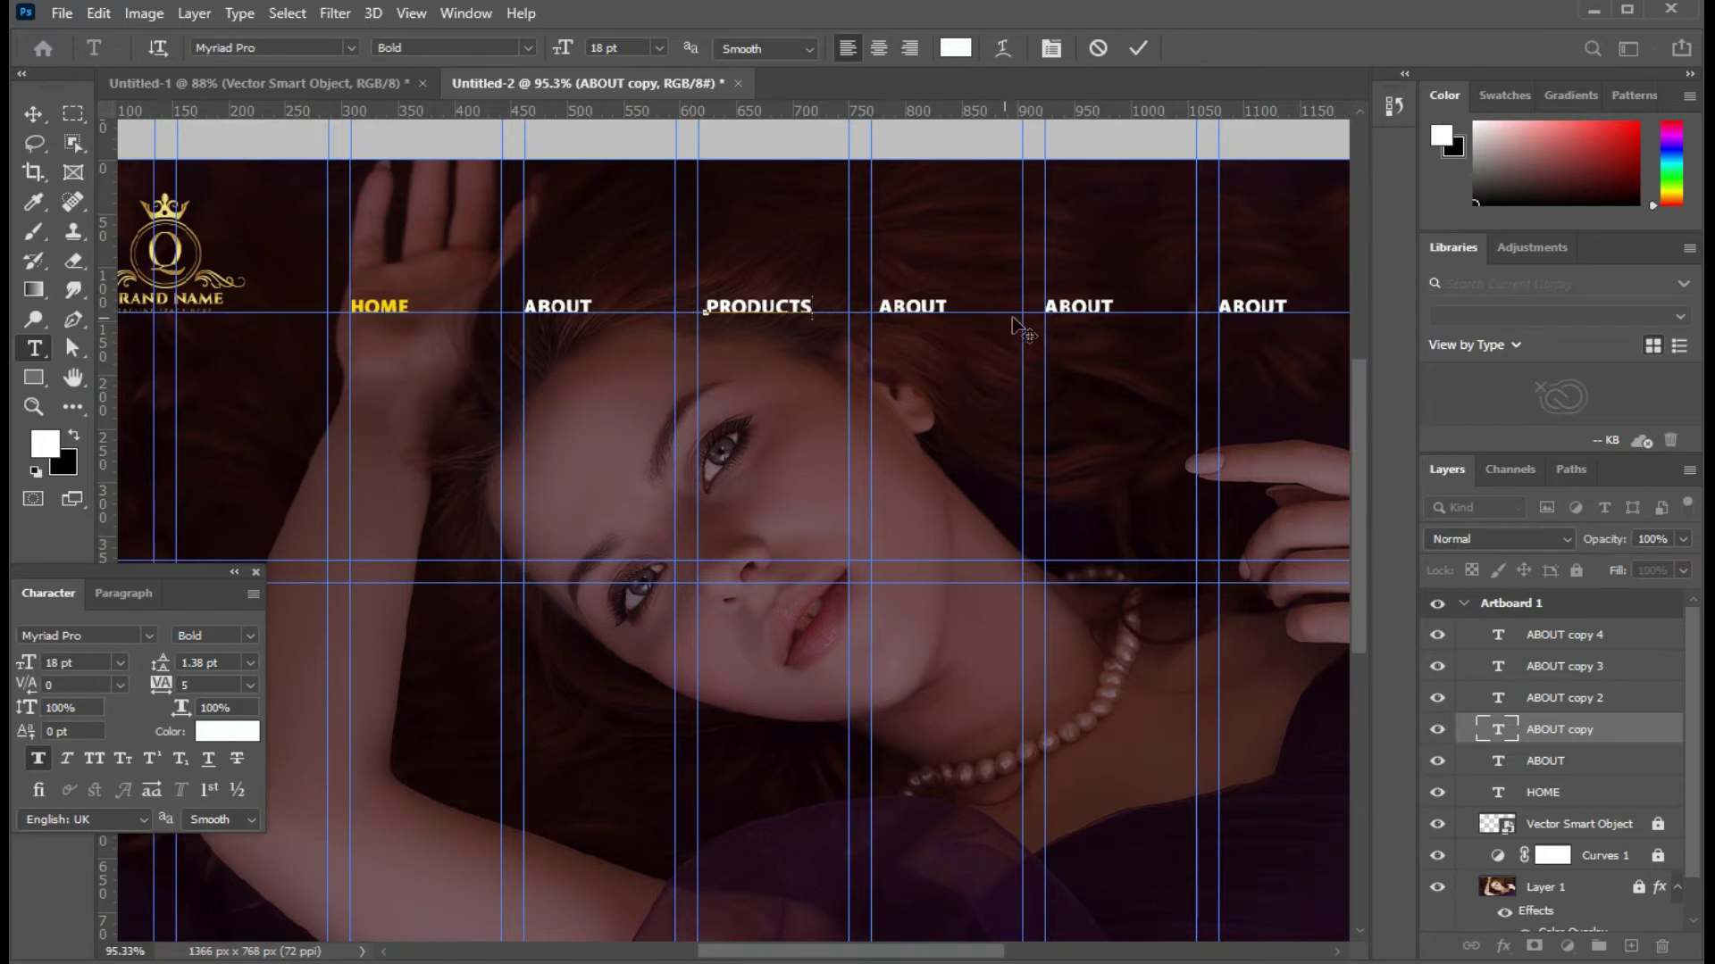
pyautogui.click(32, 115)
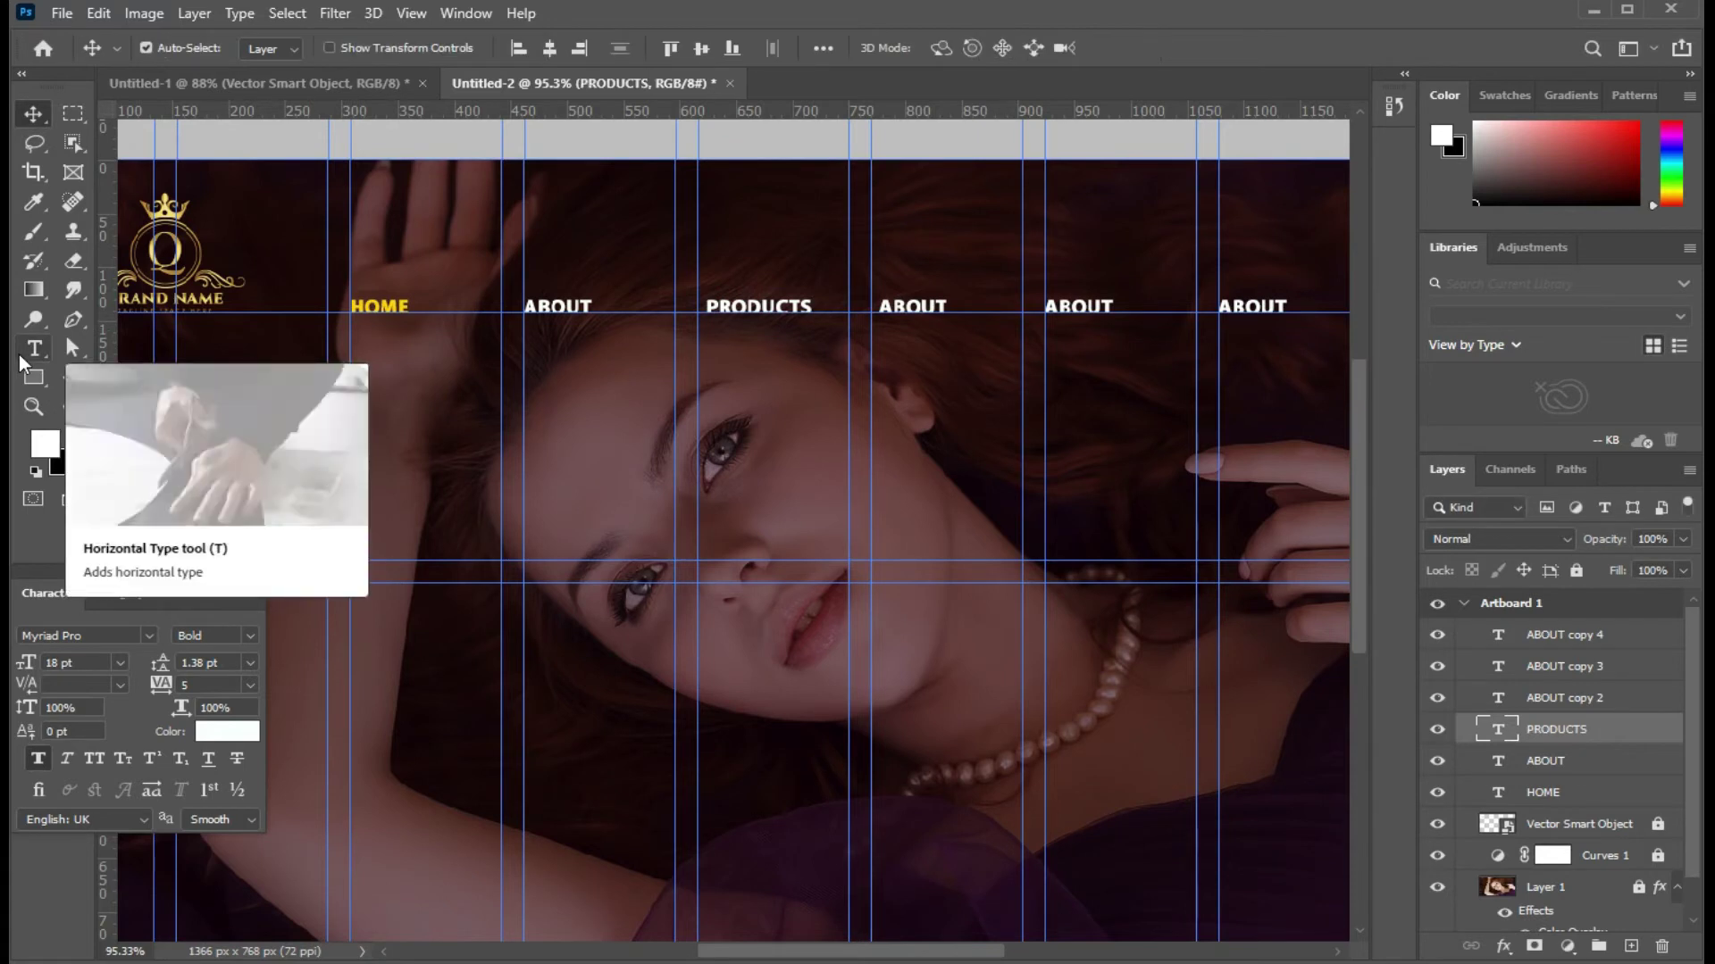
# Step: Delete the accidental Lorem Ipsum placeholder and discard the empty text layer
pyautogui.moveTo(19, 355); pyautogui.dragTo(125, 352)
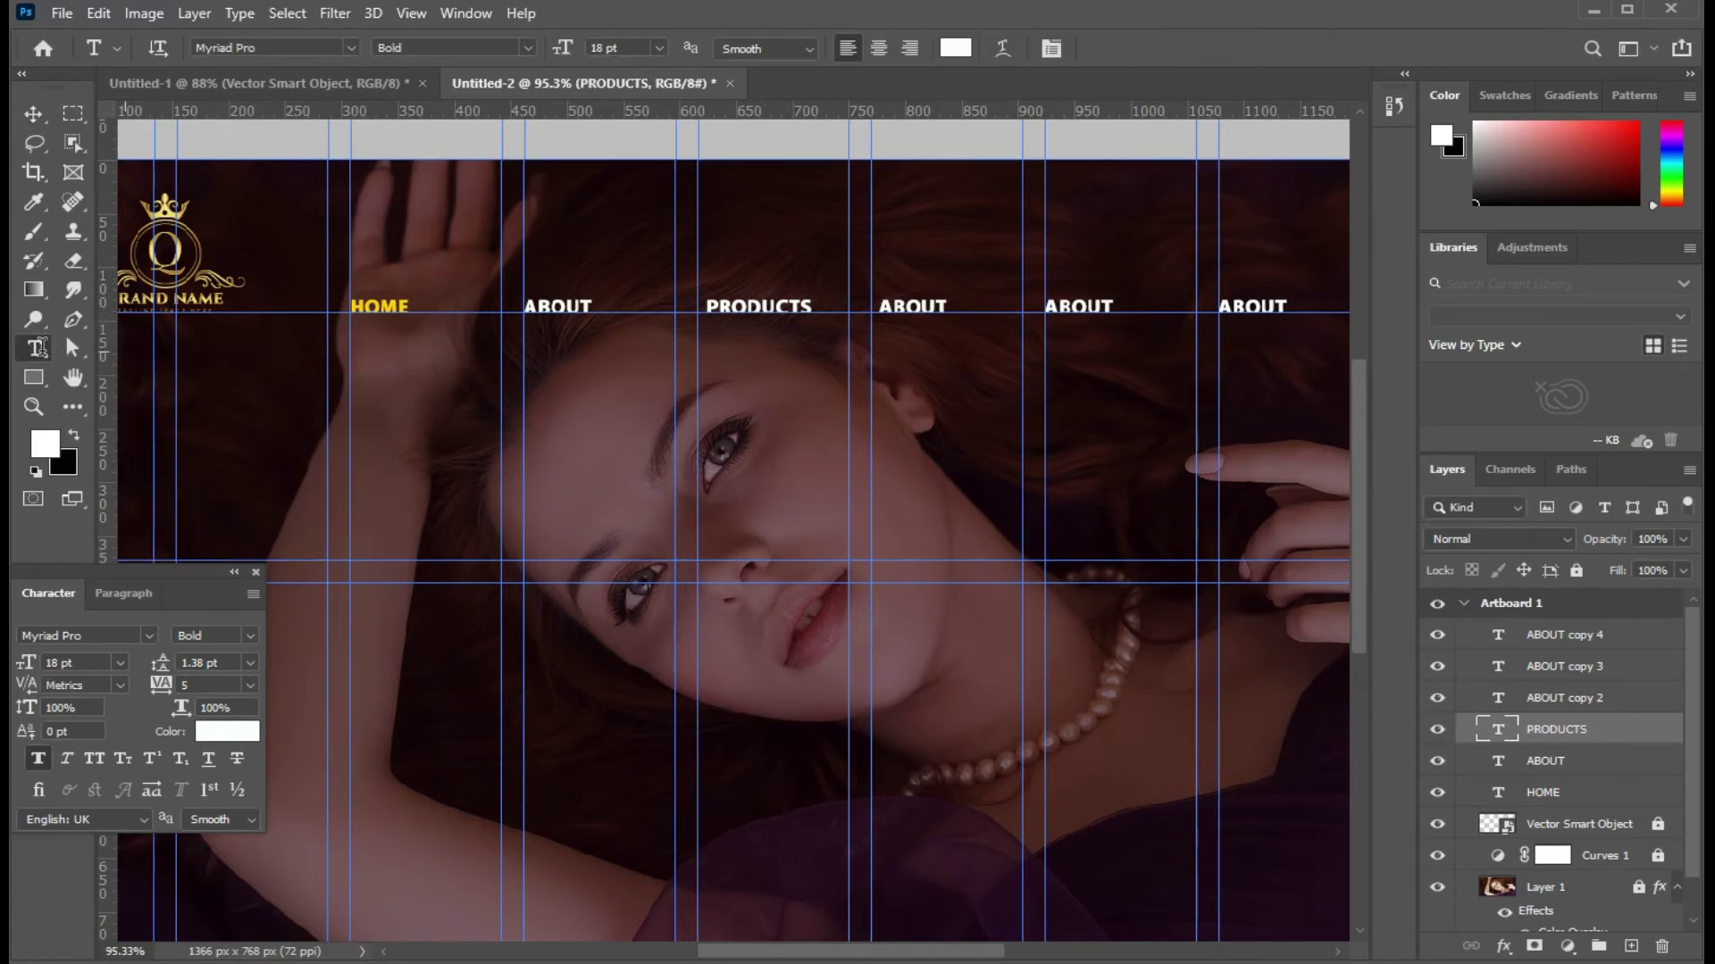
pyautogui.click(122, 352)
pyautogui.rightClick(34, 349)
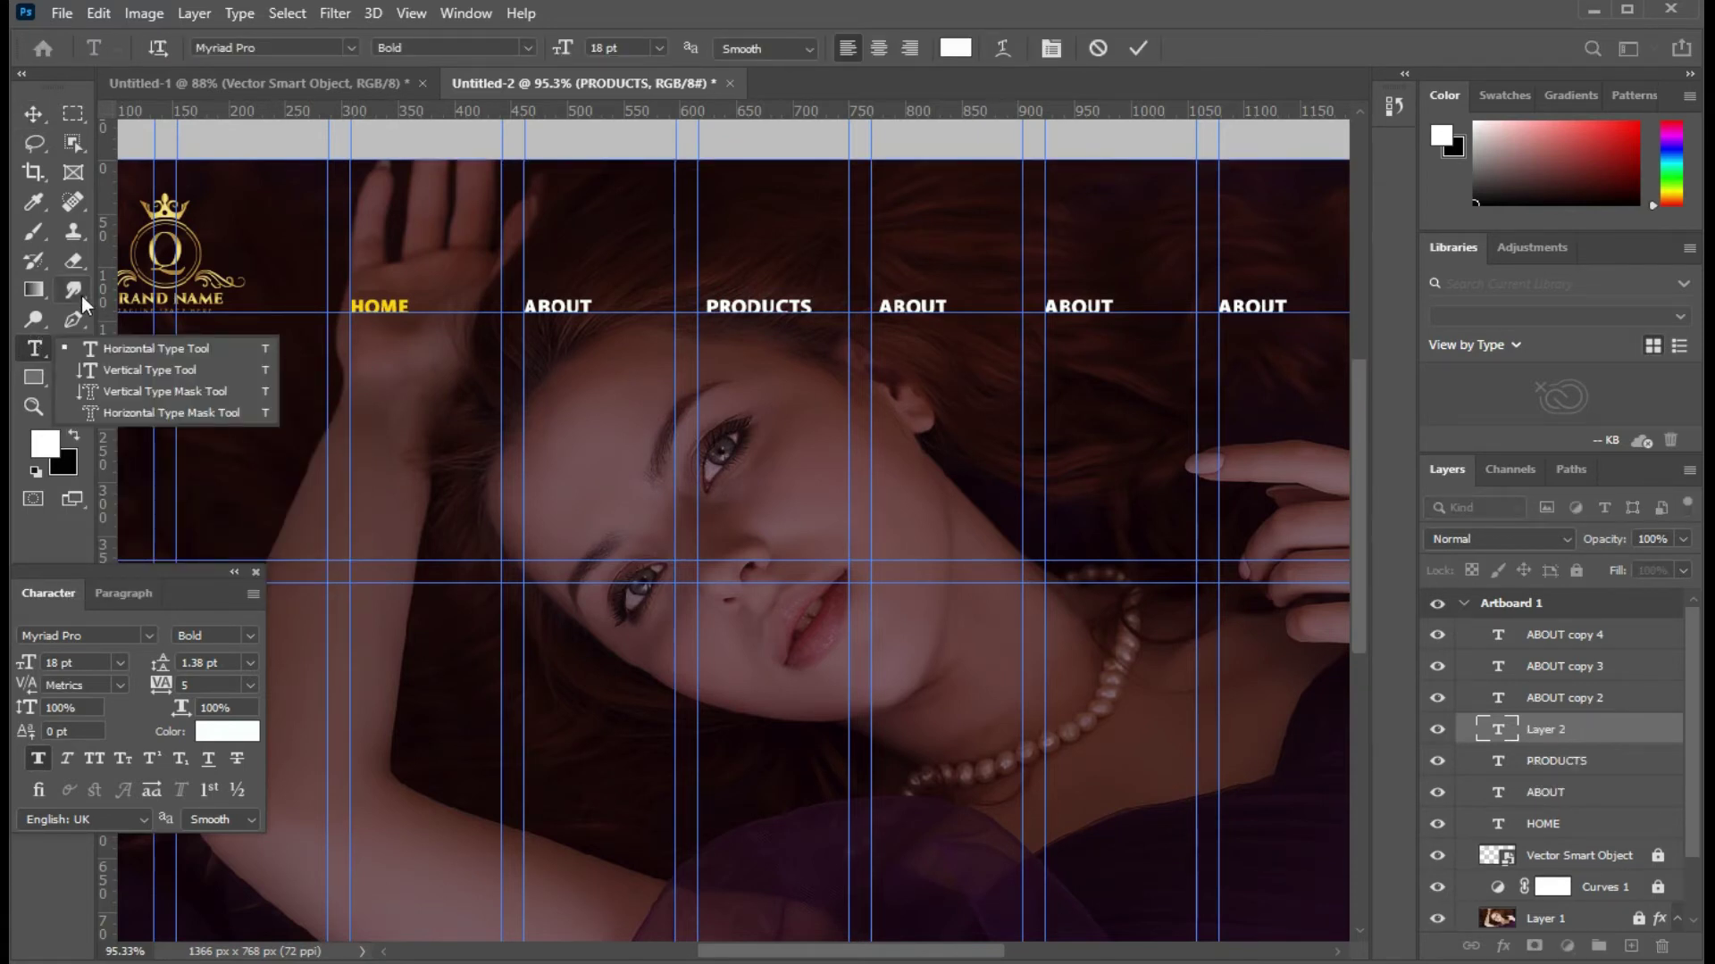
pyautogui.click(167, 277)
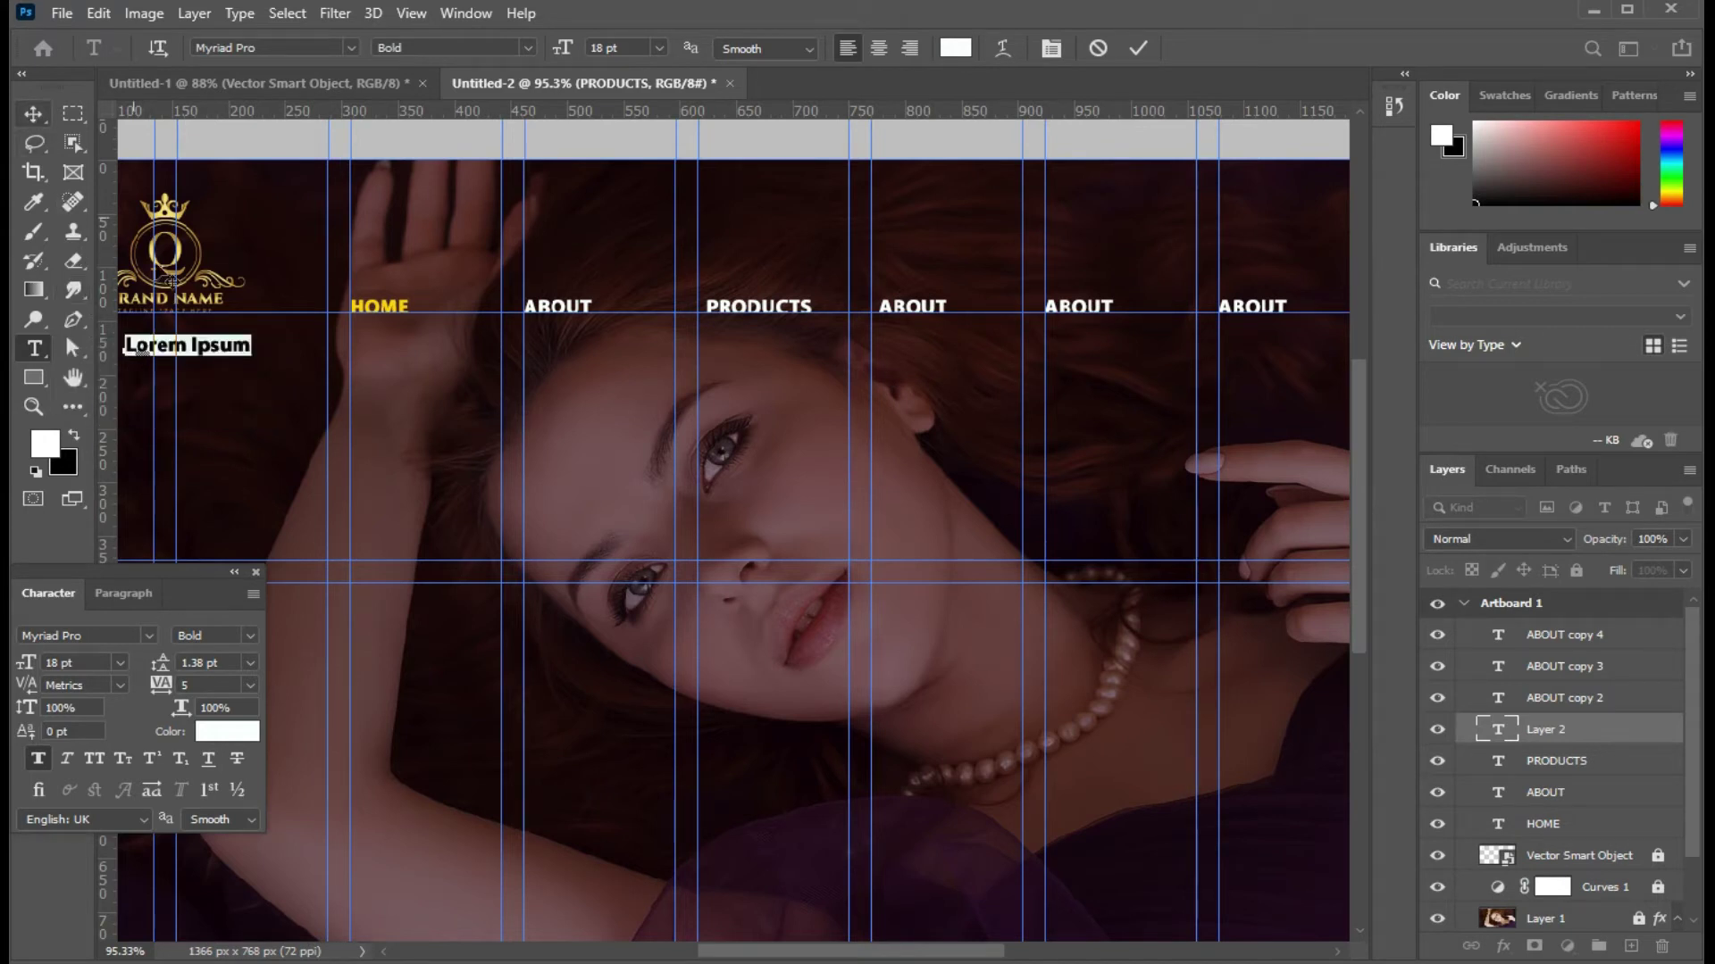
pyautogui.press('BackSpace')
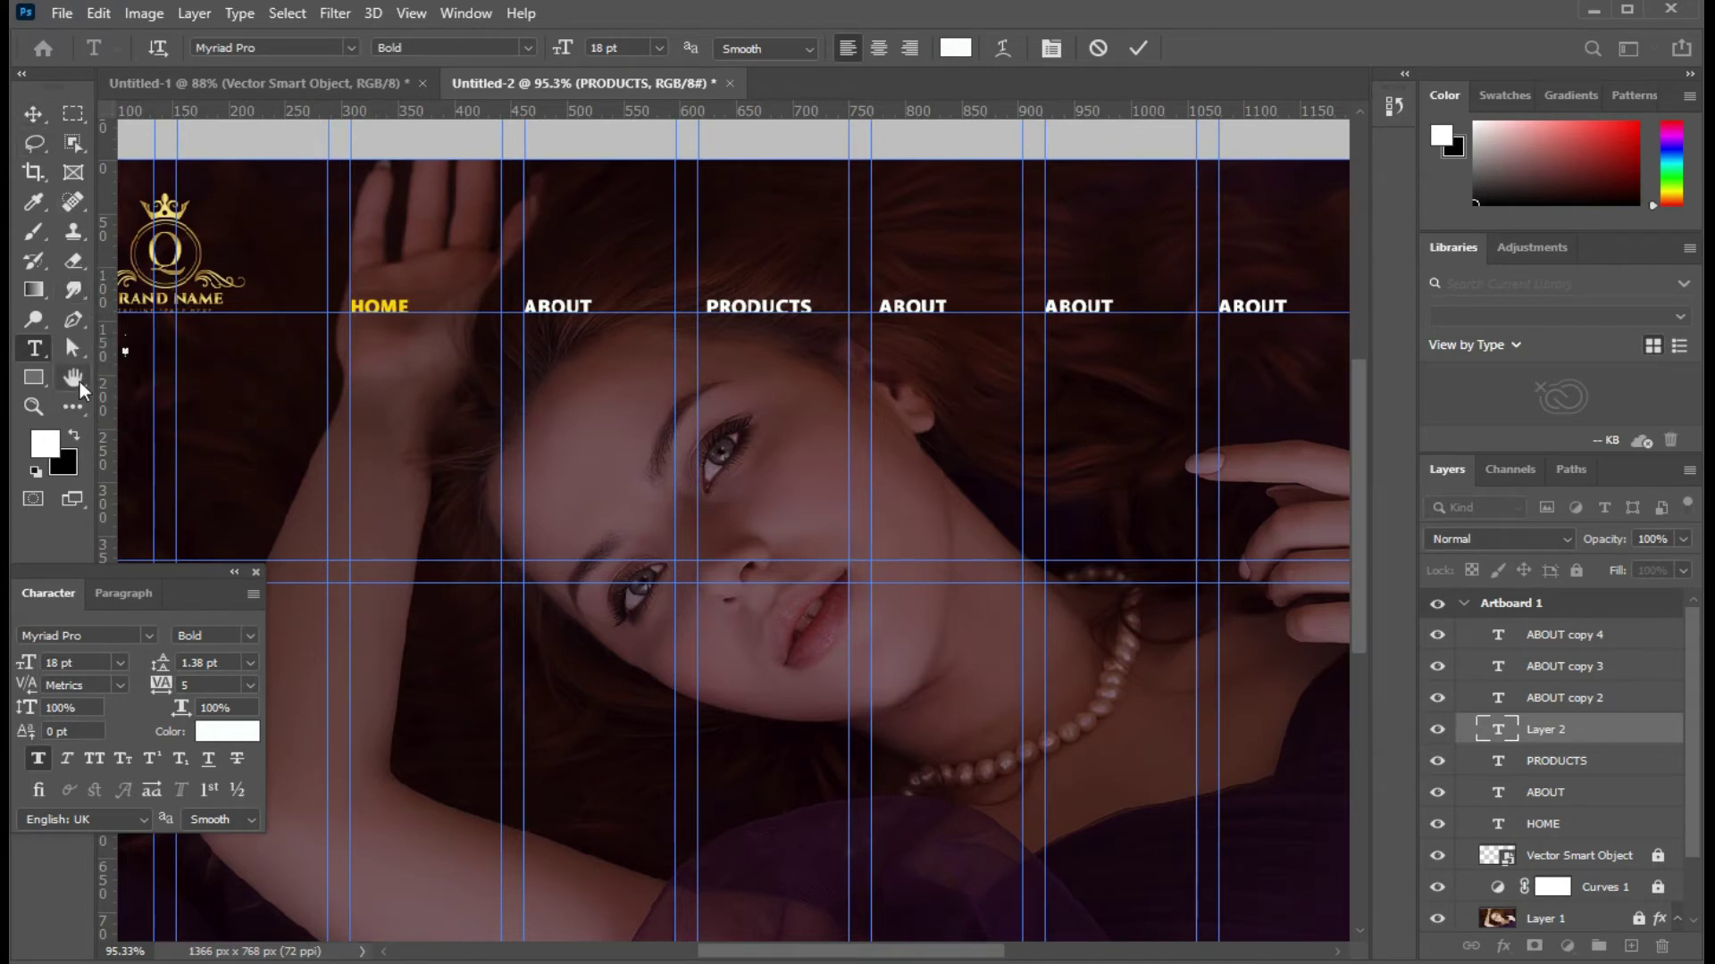
pyautogui.rightClick(46, 352)
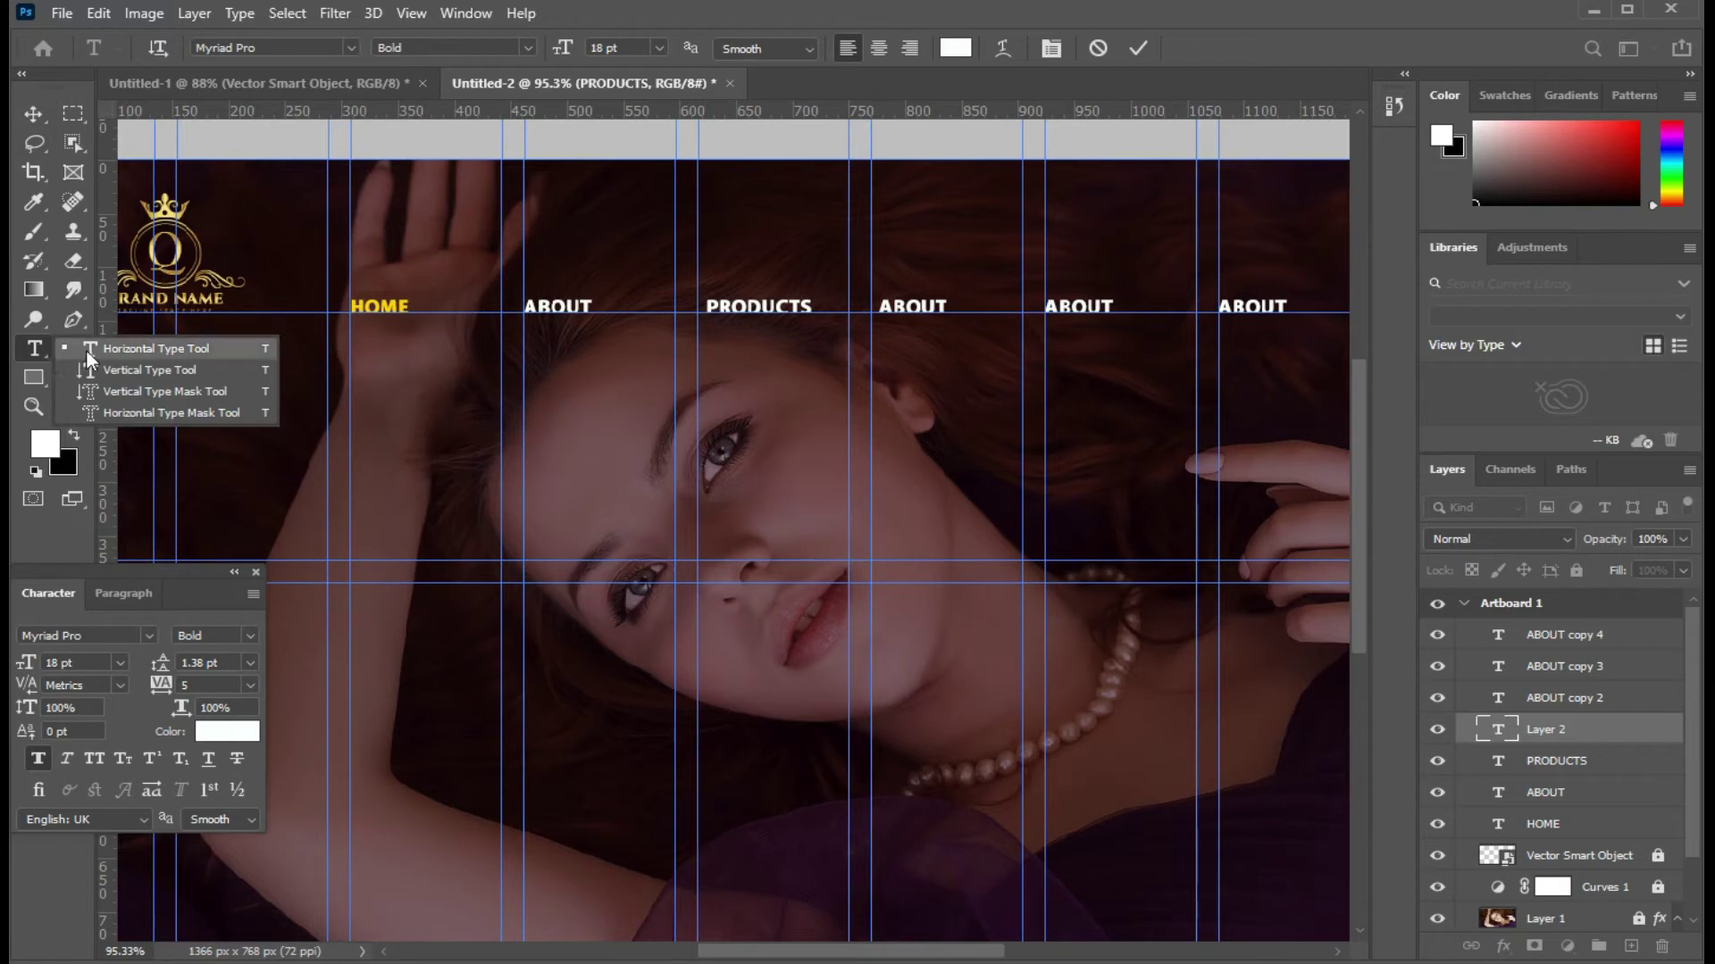
pyautogui.click(87, 351)
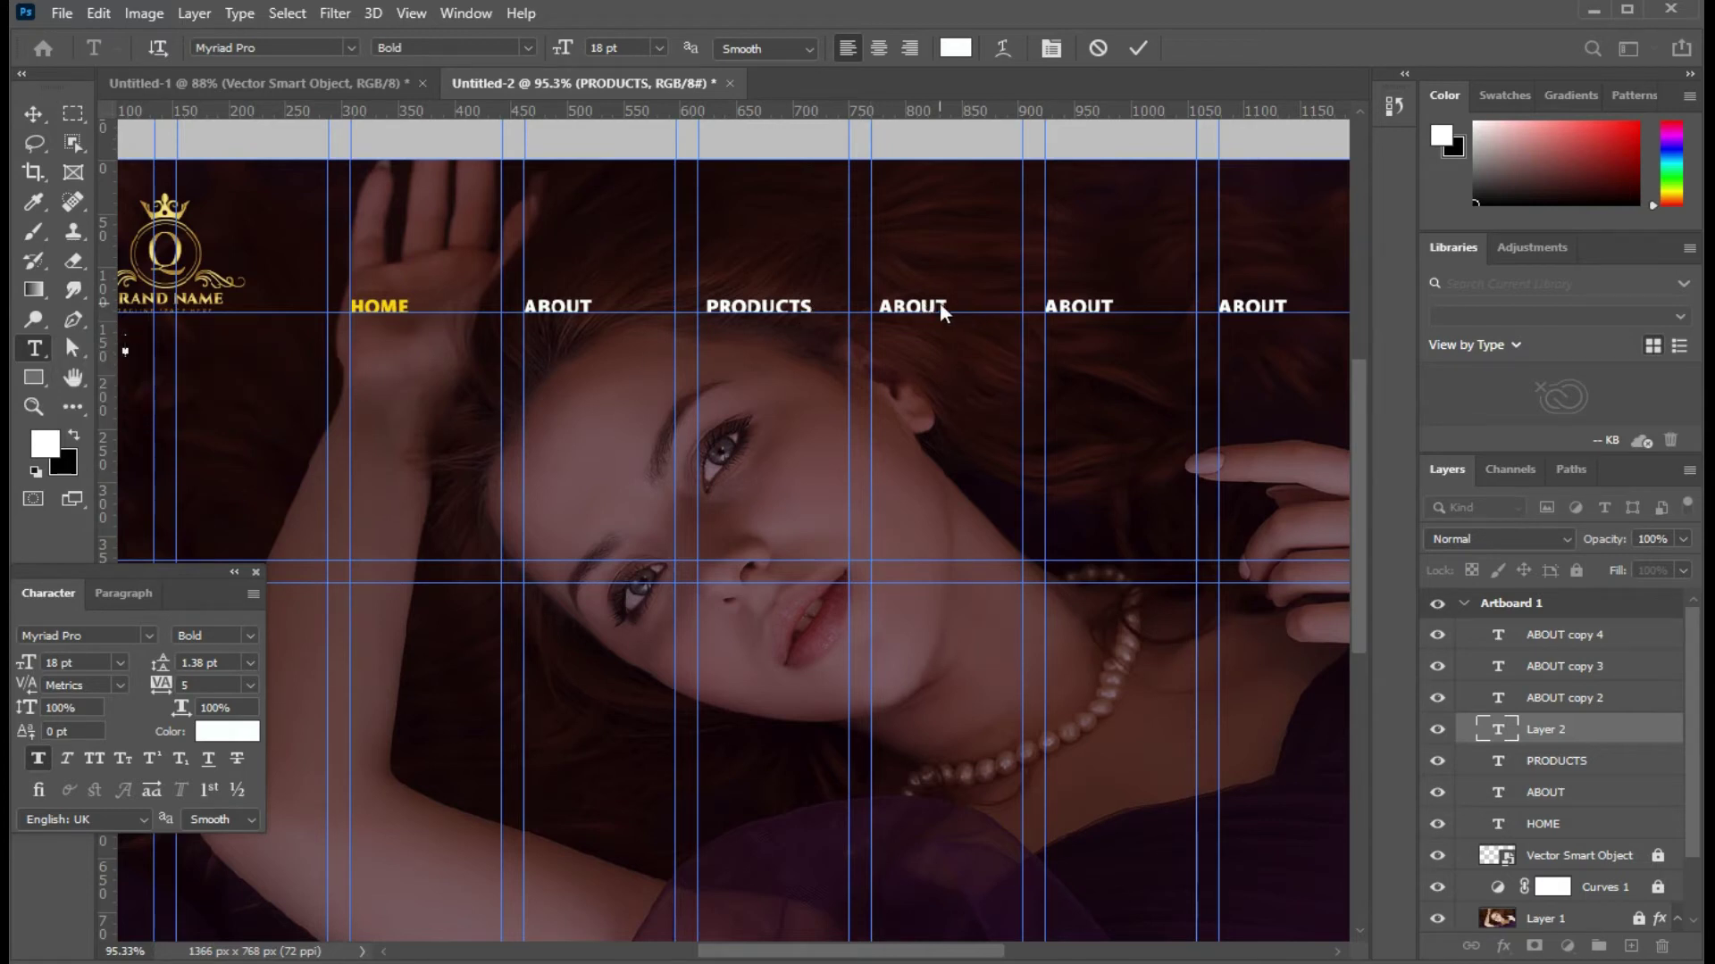
pyautogui.rightClick(34, 348)
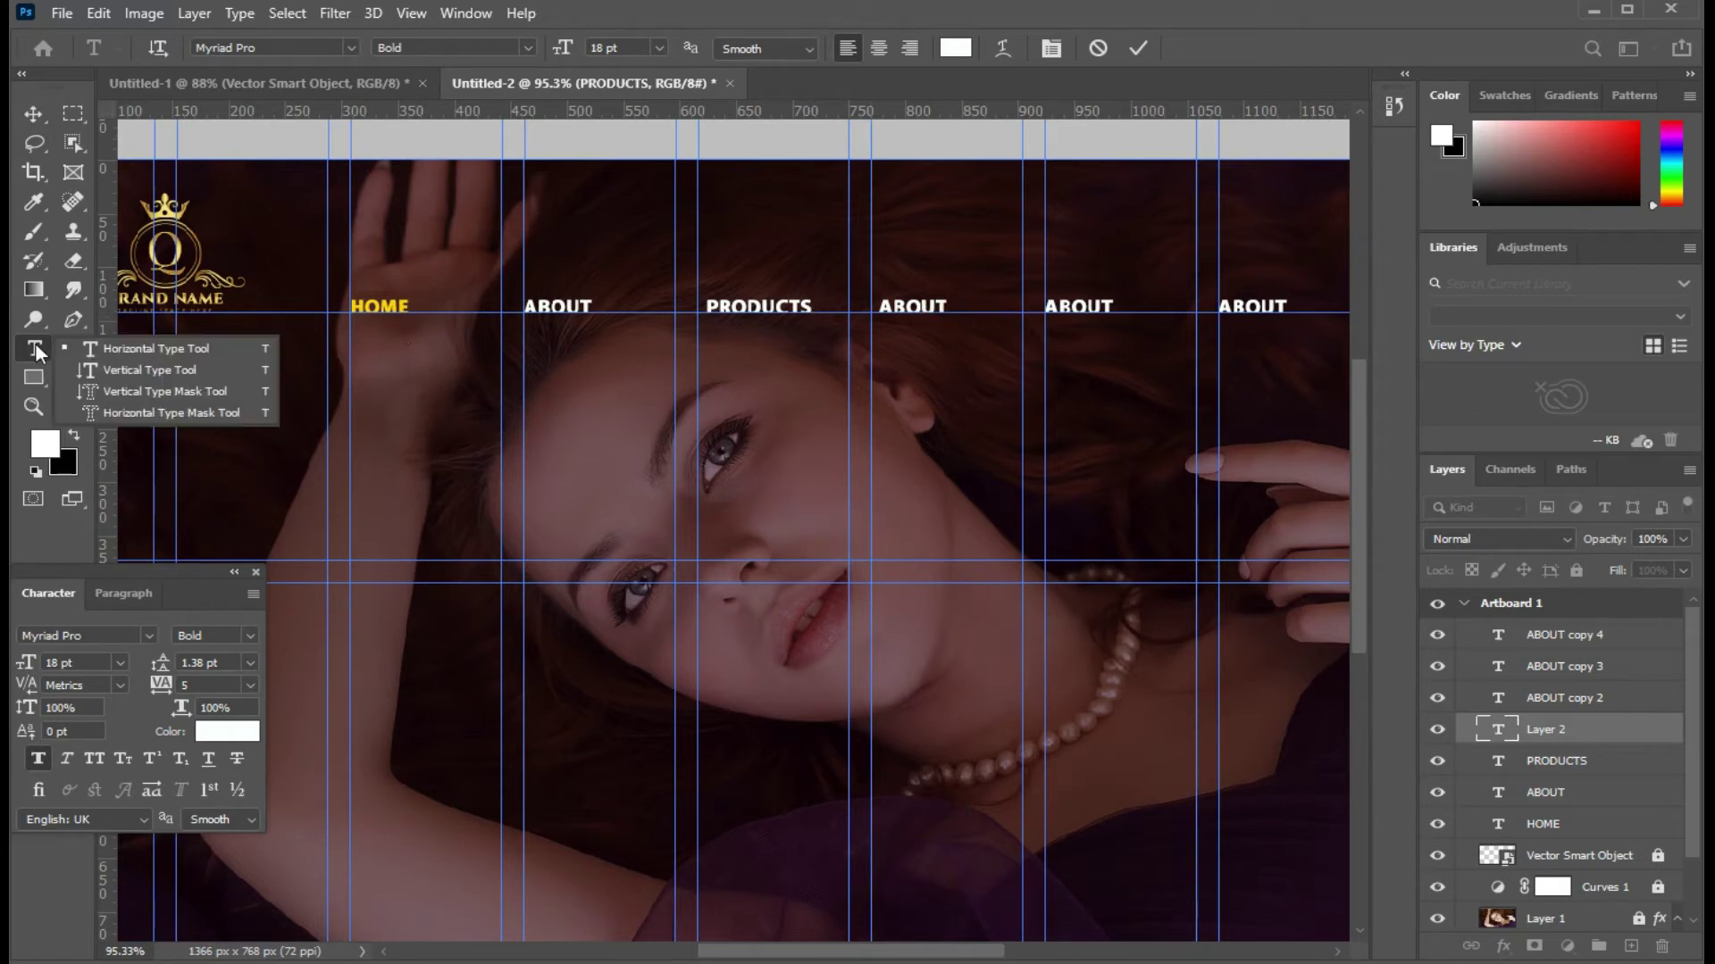
pyautogui.click(89, 350)
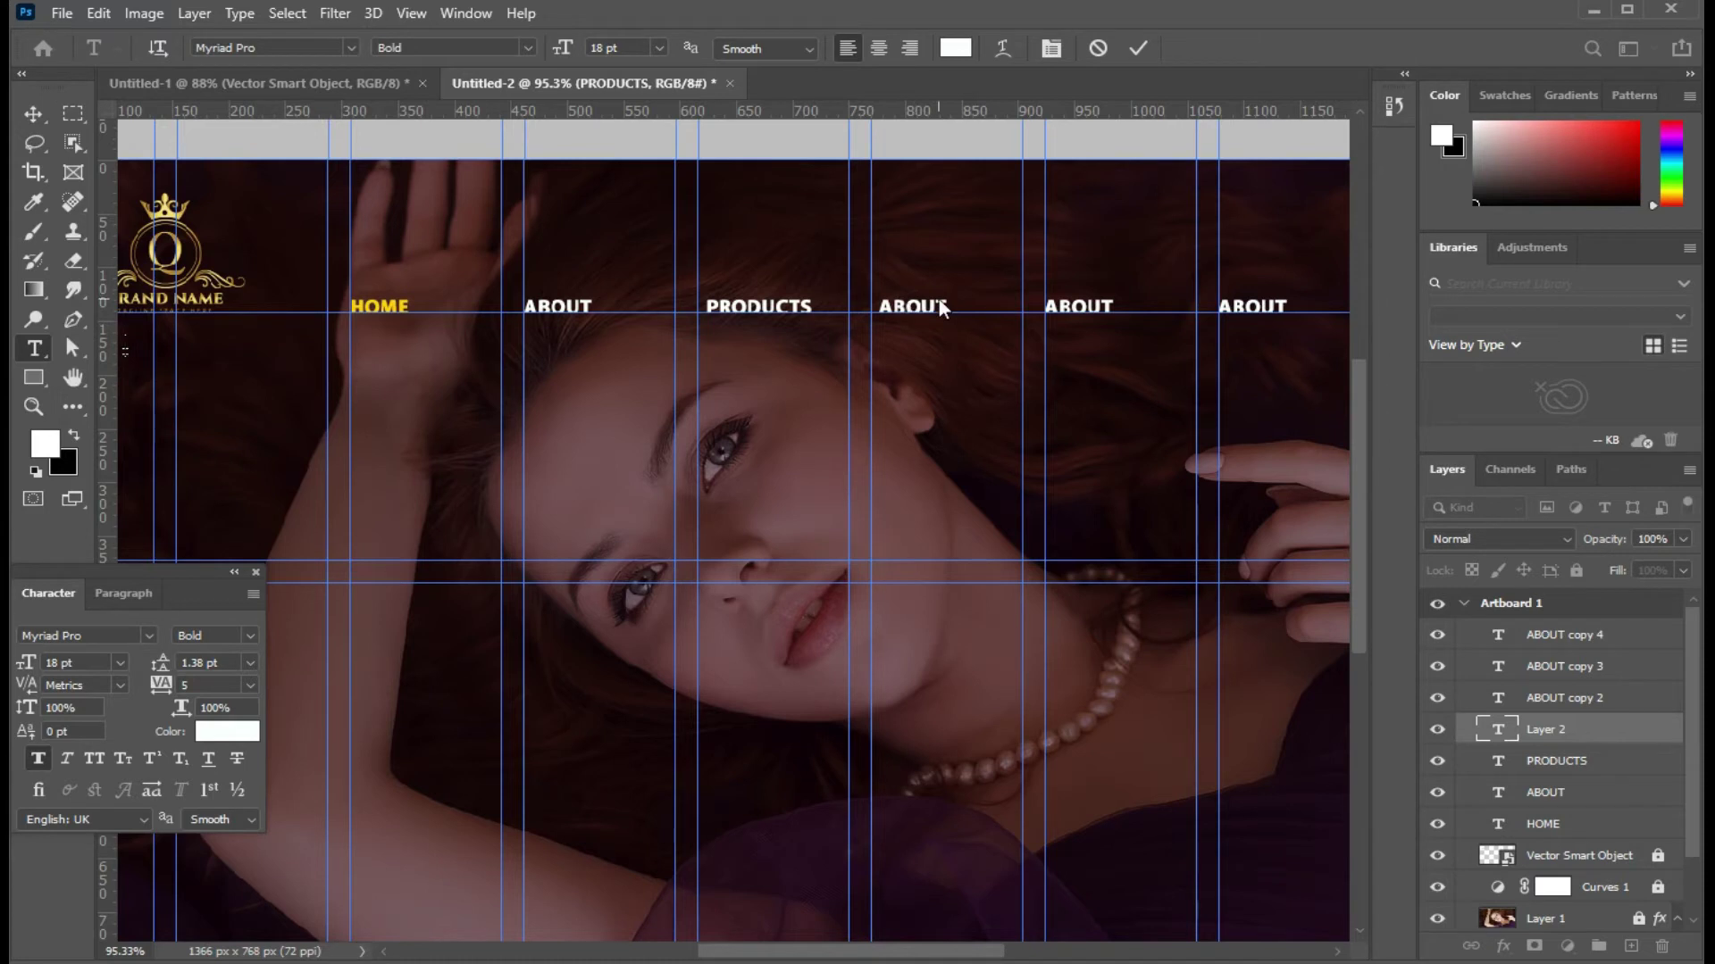
pyautogui.press('Escape')
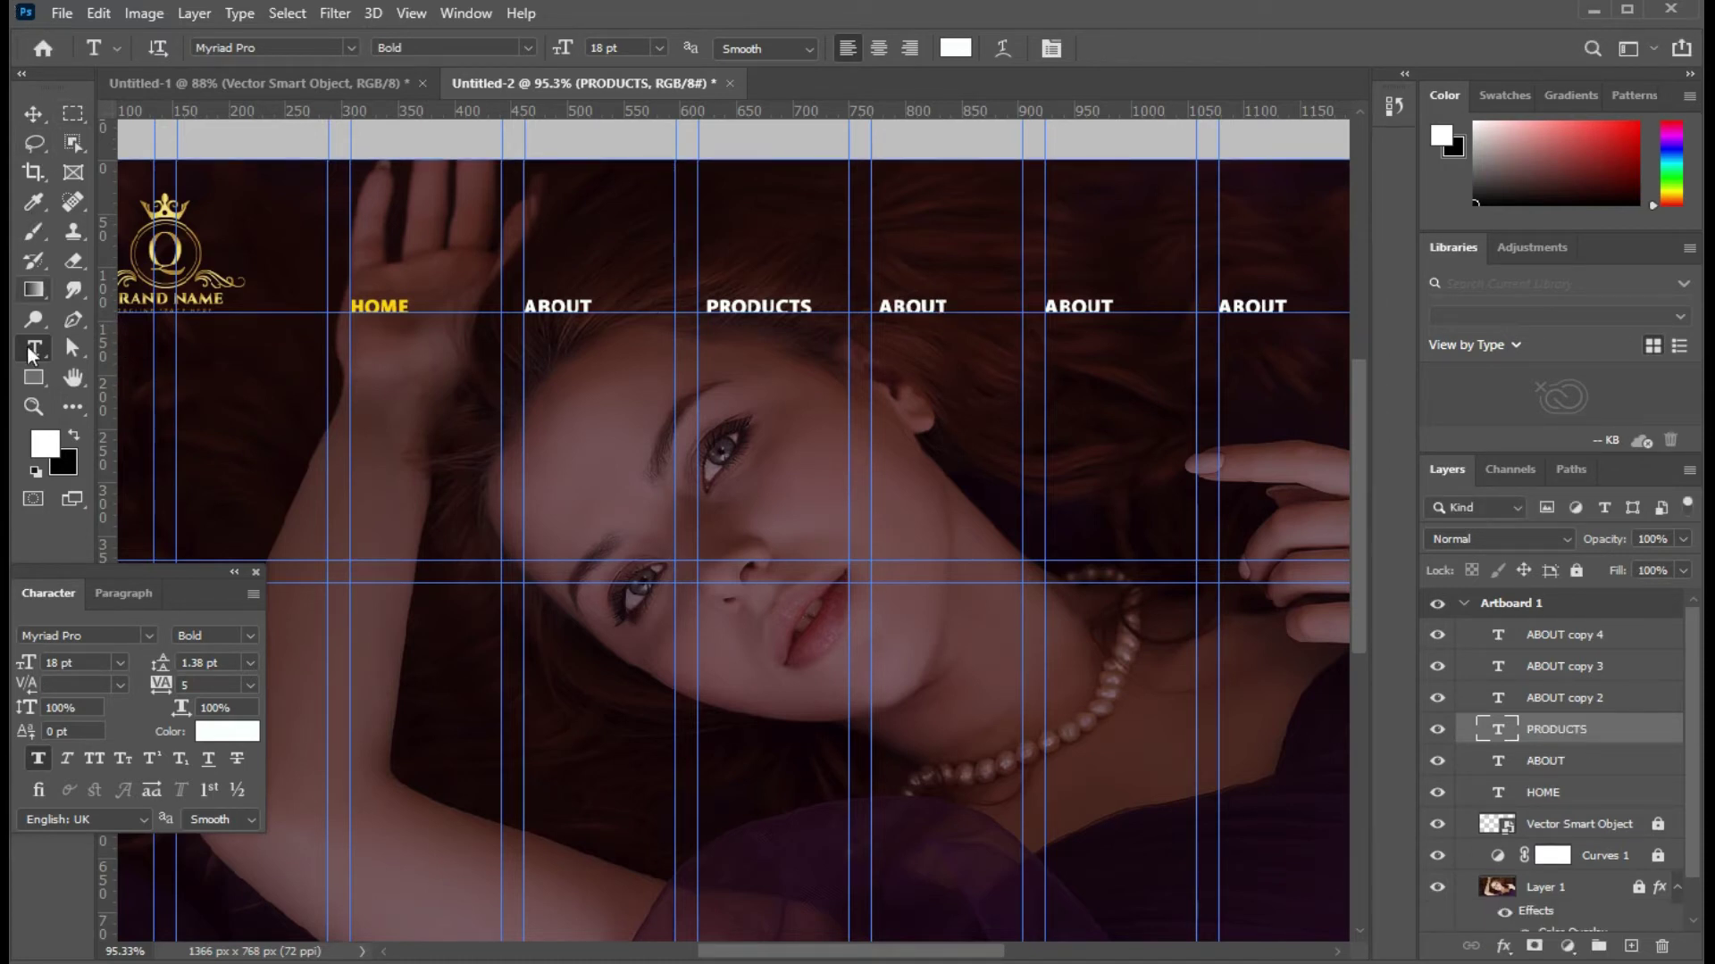
# Step: Select the word ABOUT in the fourth navigation label with the Horizontal Type tool
pyautogui.rightClick(32, 356)
pyautogui.click(36, 358)
pyautogui.rightClick(36, 357)
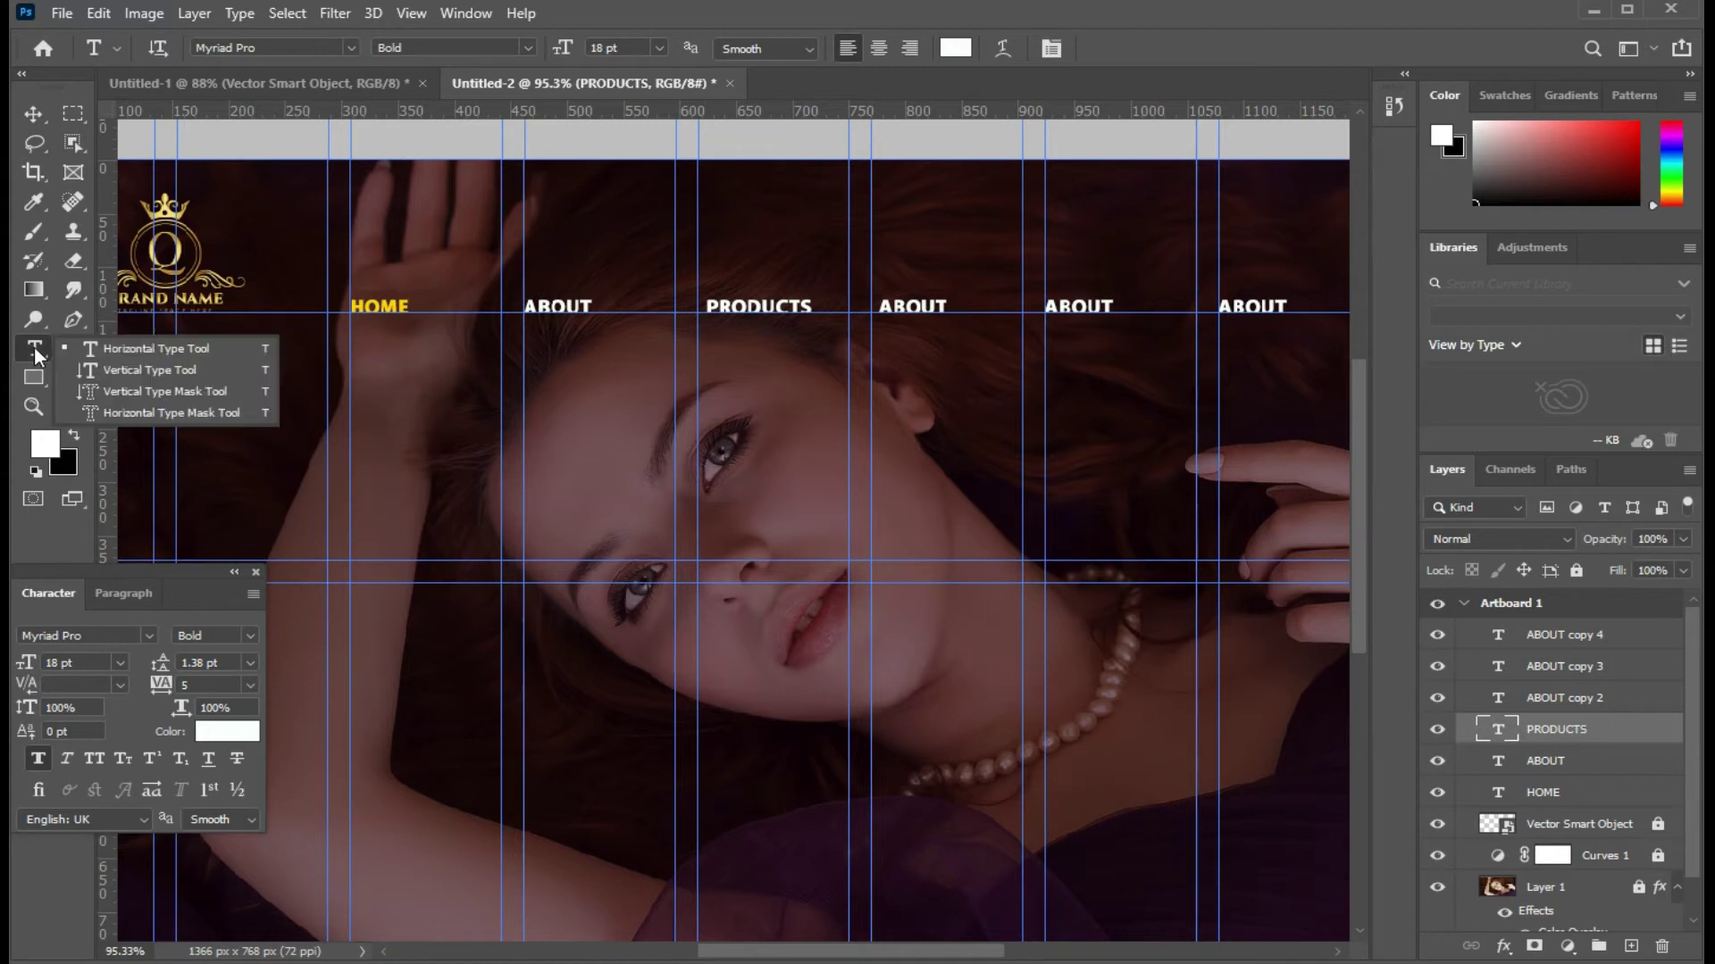
pyautogui.click(116, 345)
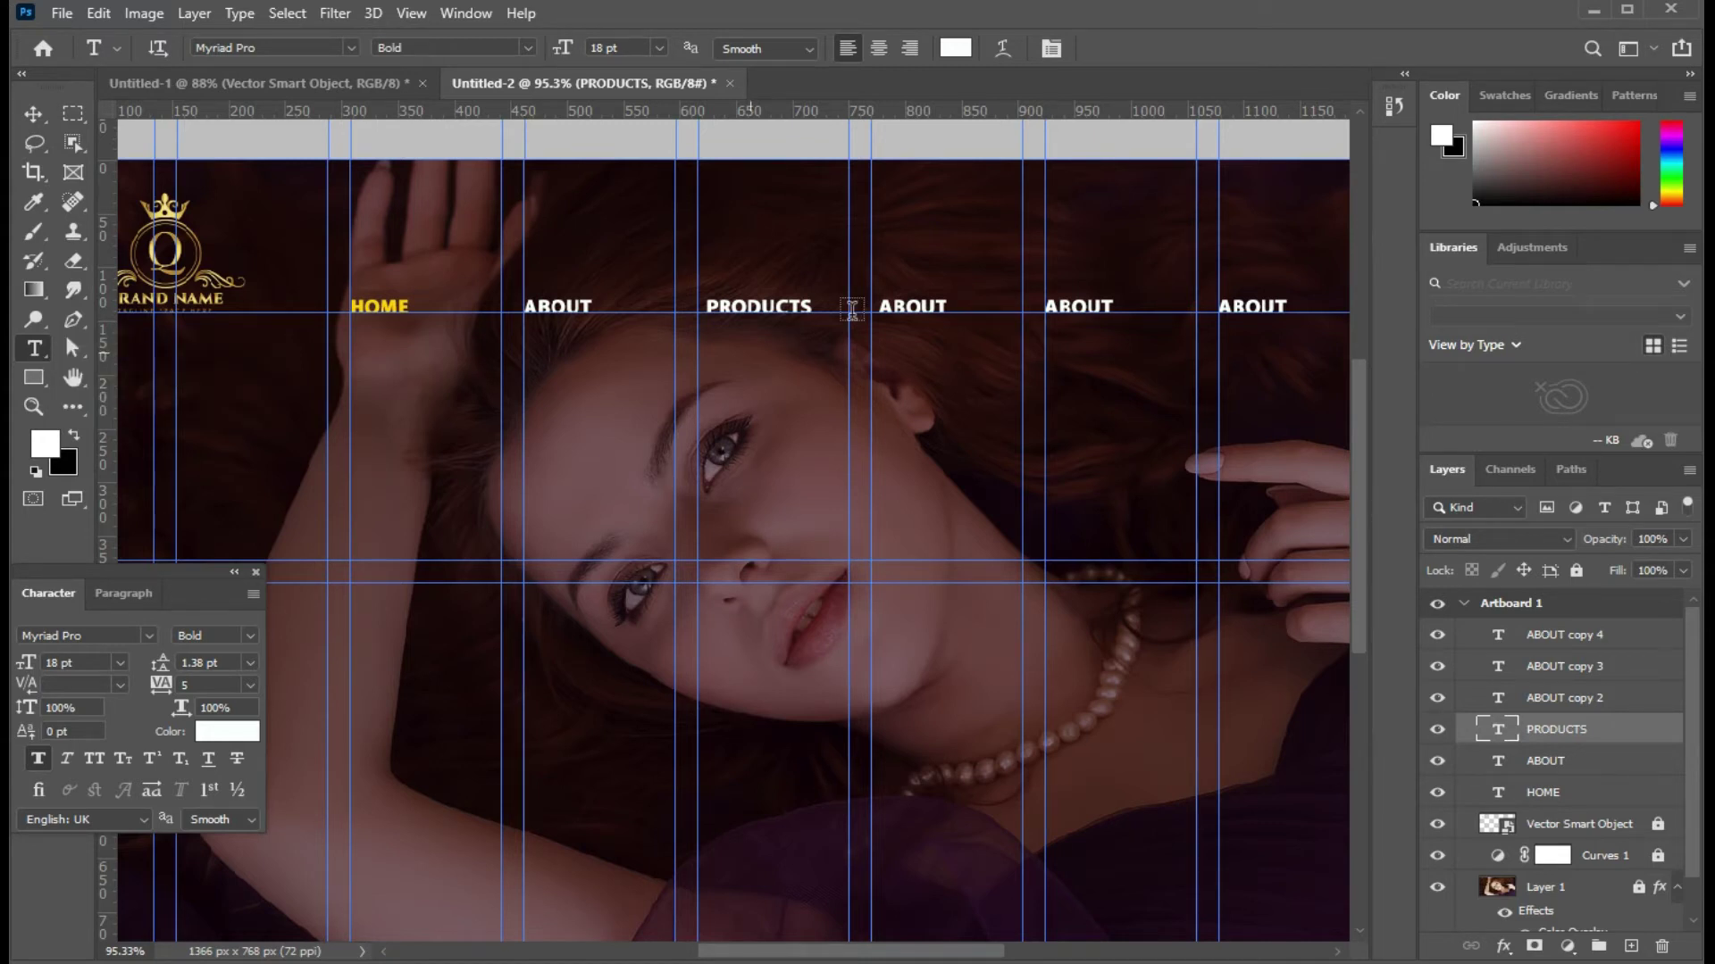
pyautogui.click(940, 304)
pyautogui.moveTo(920, 306)
pyautogui.mouseDown()
pyautogui.moveTo(940, 307)
pyautogui.moveTo(866, 306)
pyautogui.mouseUp()
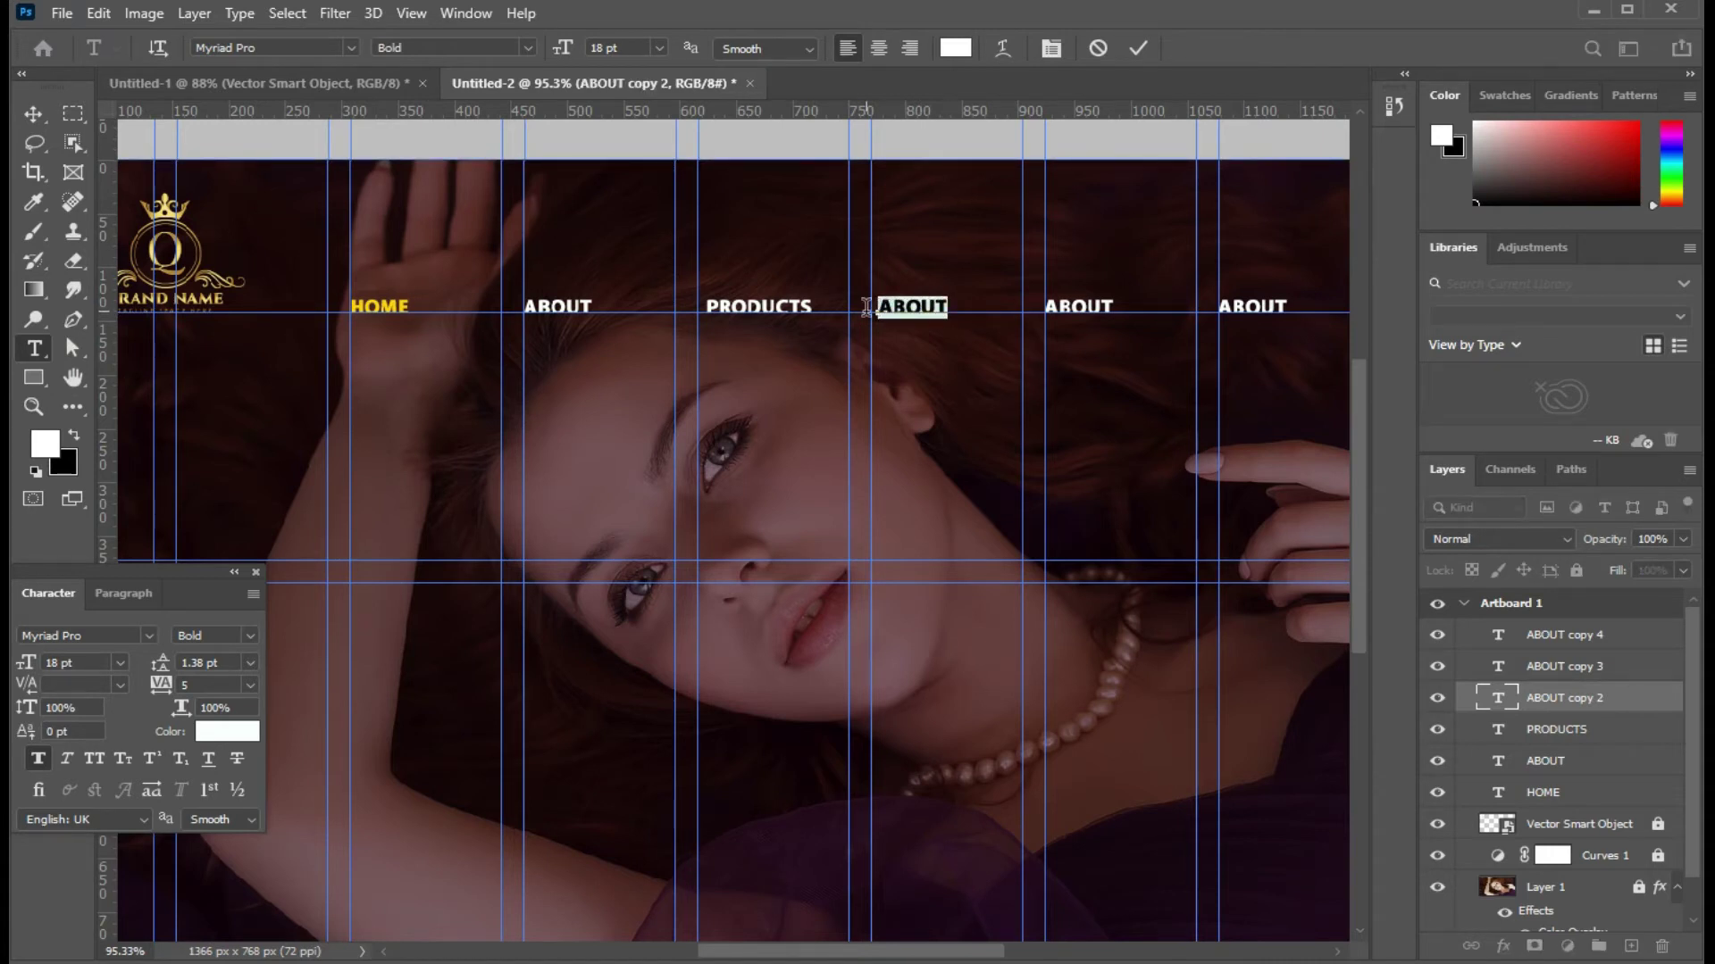
# Step: Replace the fourth label's ABOUT with SHOP and commit the edit
pyautogui.press('BackSpace')
pyautogui.write('SHOP')
pyautogui.hotkey('ctrl', 'Return')
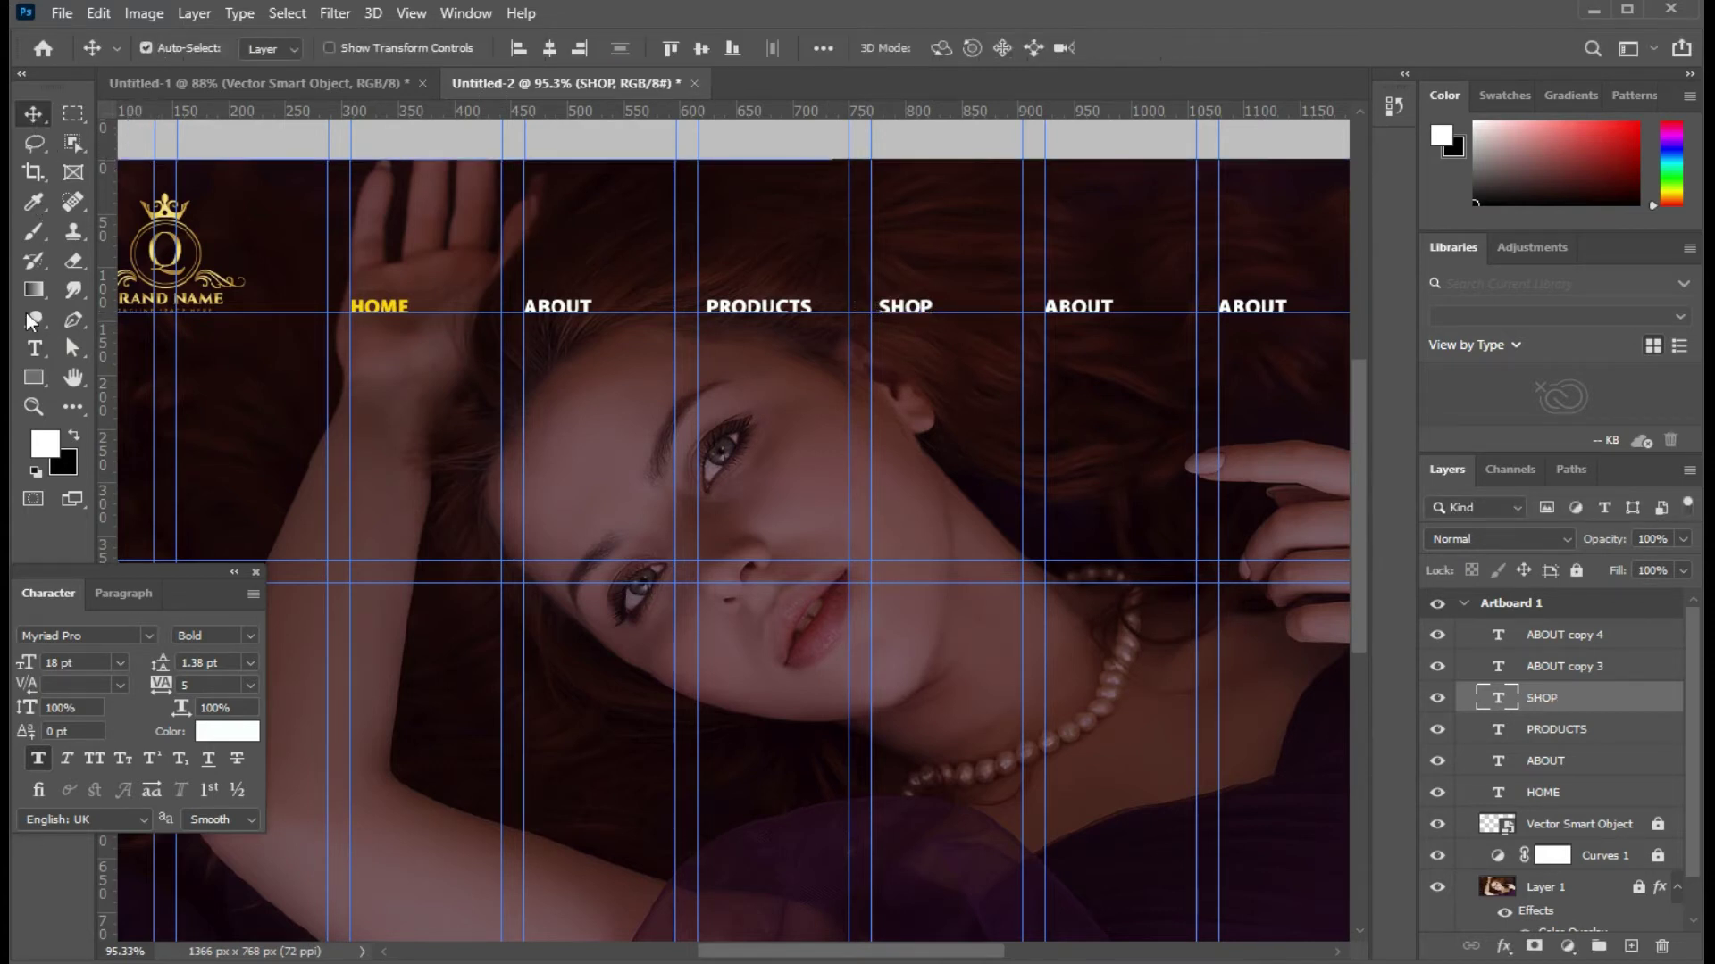
pyautogui.rightClick(49, 354)
pyautogui.click(50, 358)
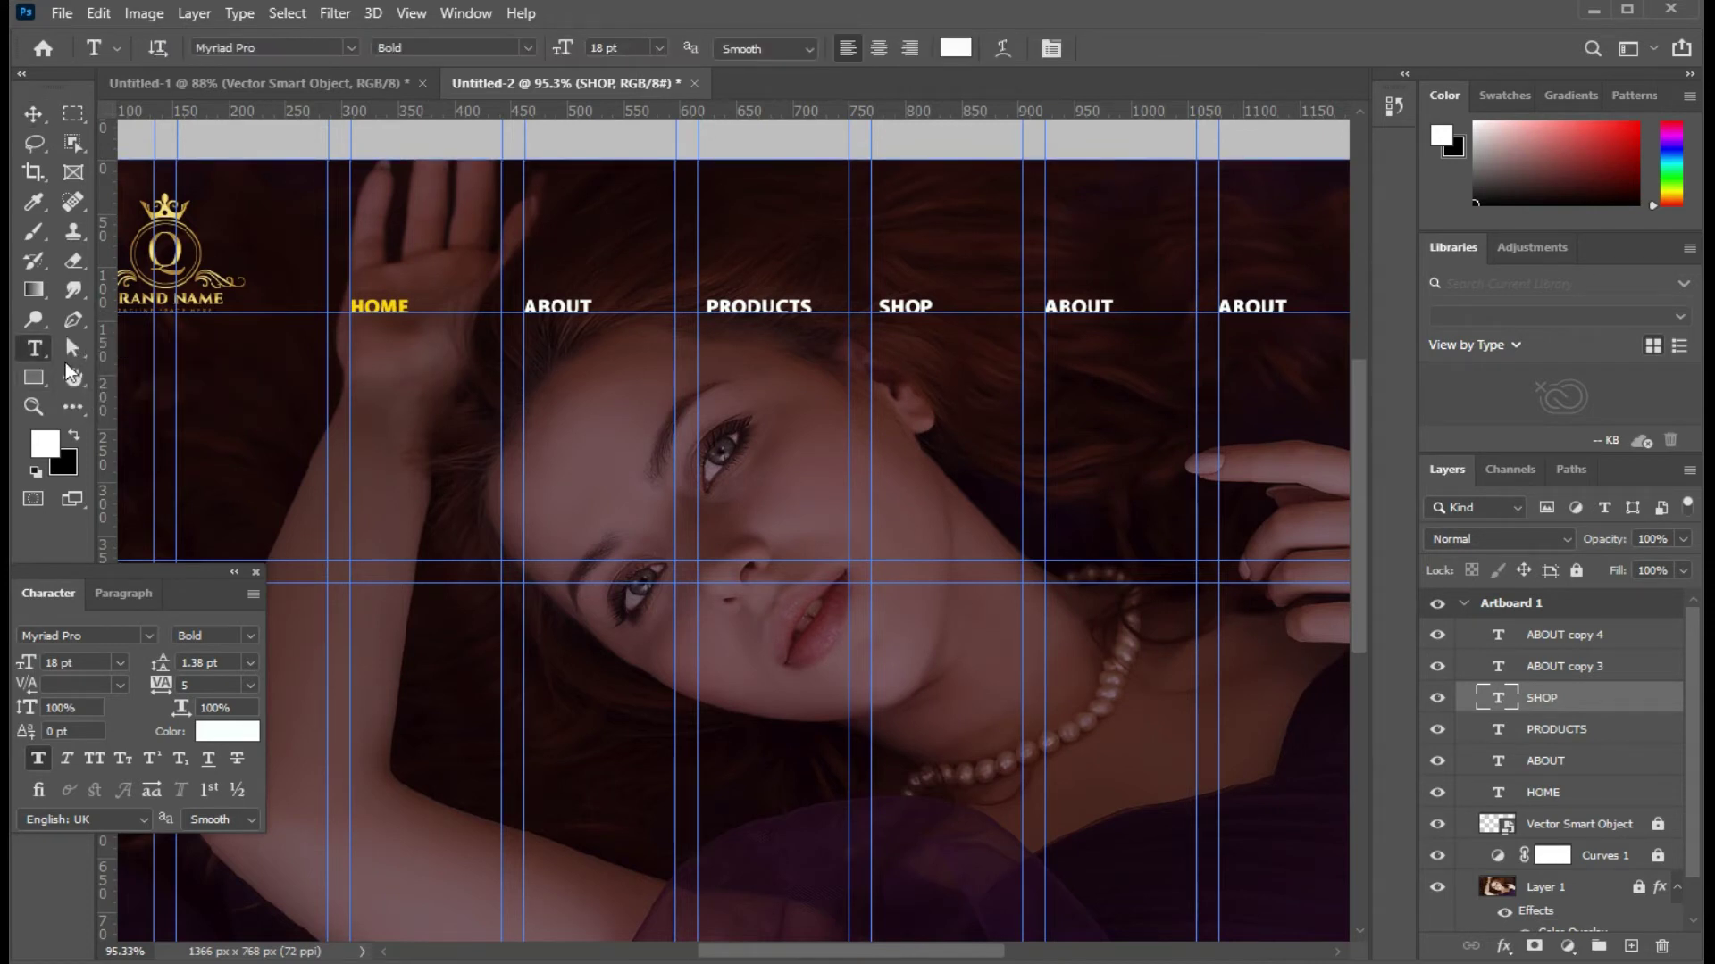
pyautogui.rightClick(43, 362)
pyautogui.click(107, 358)
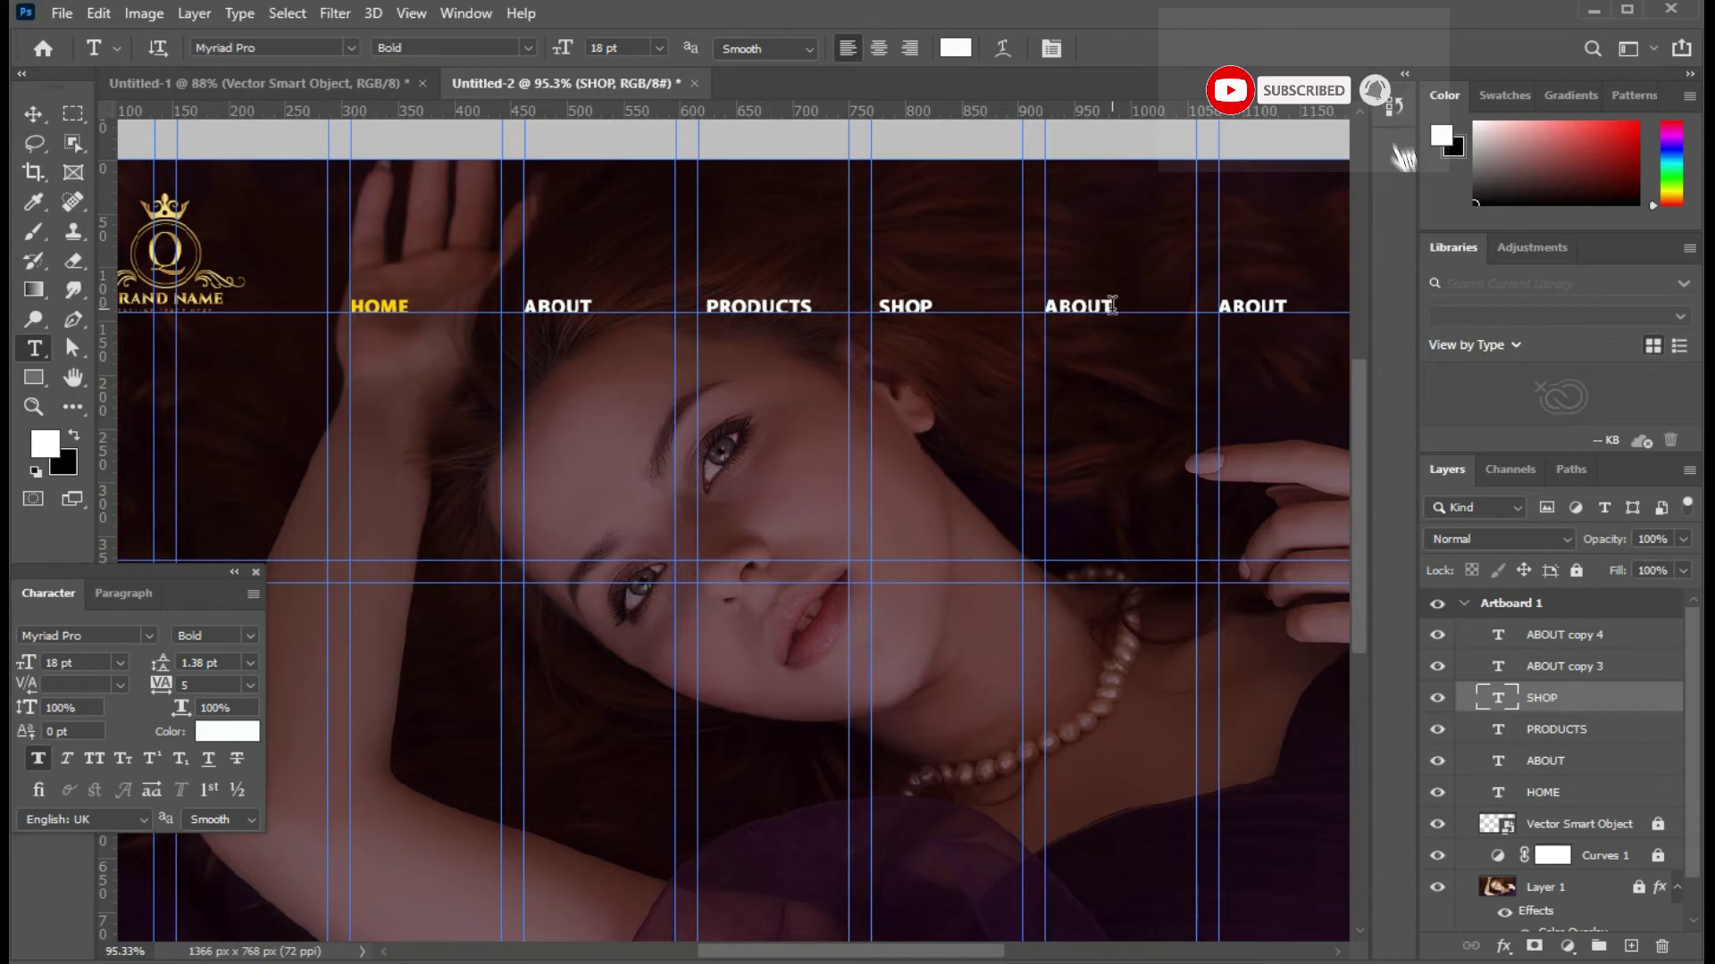
# Step: Replace the fifth label's ABOUT with CONTACT and commit the edit
pyautogui.moveTo(1112, 305); pyautogui.dragTo(1041, 306)
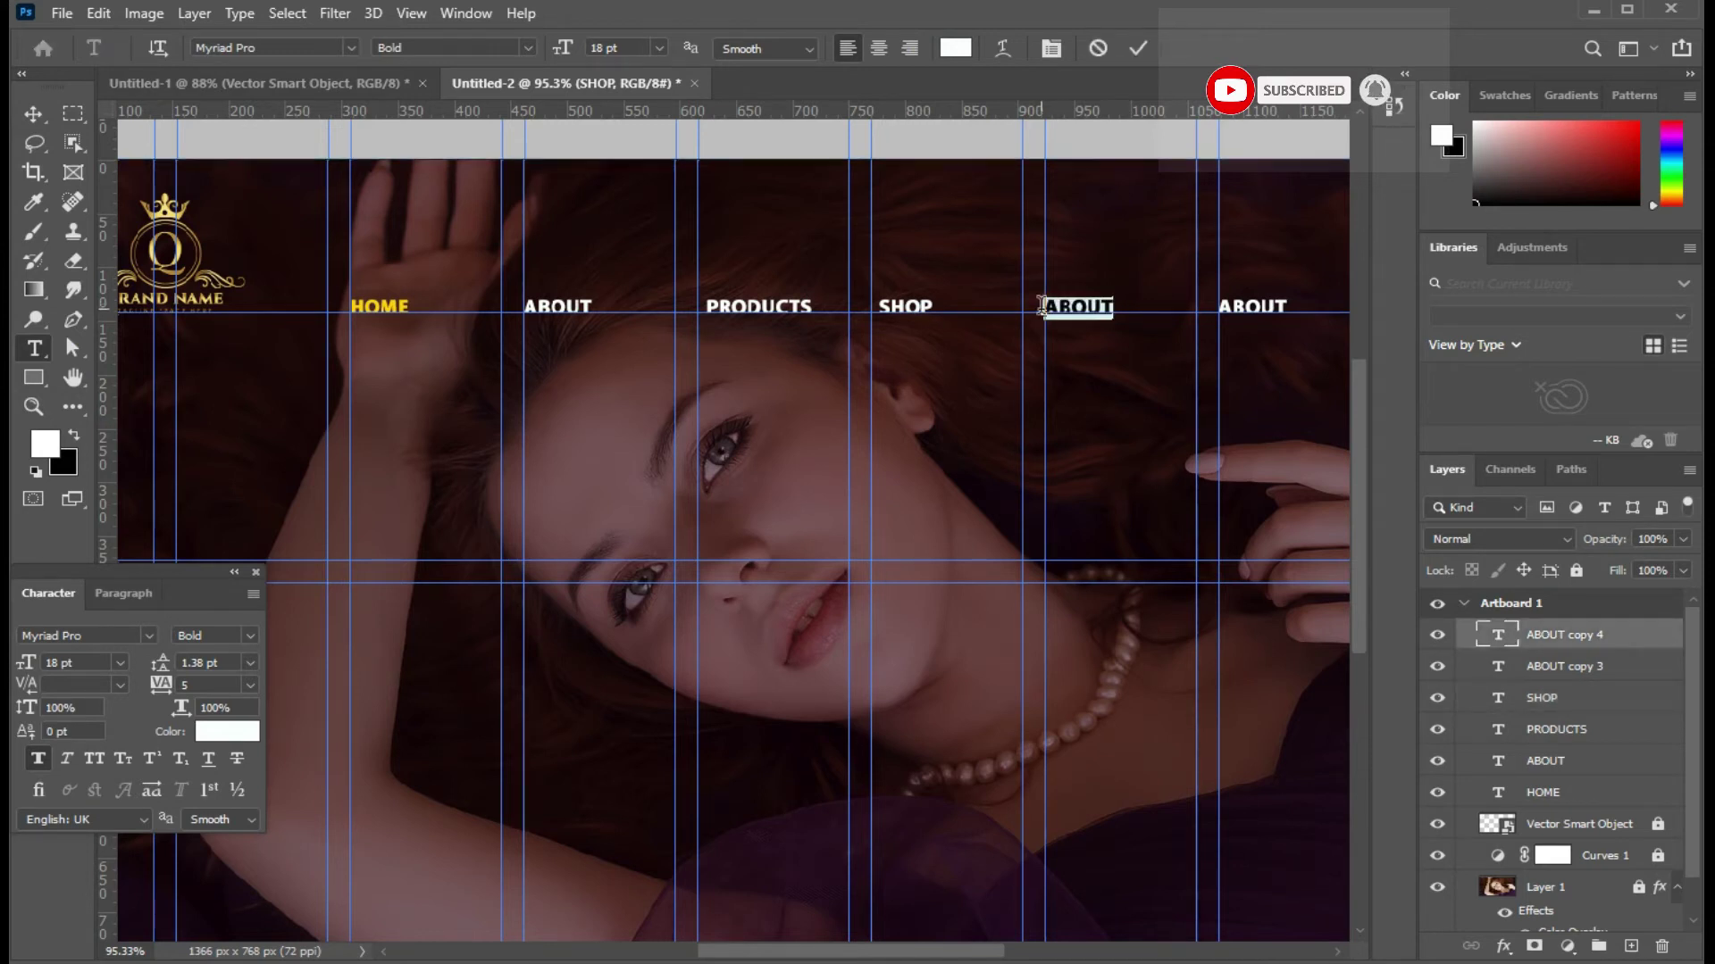
pyautogui.press('BackSpace')
pyautogui.write('CON')
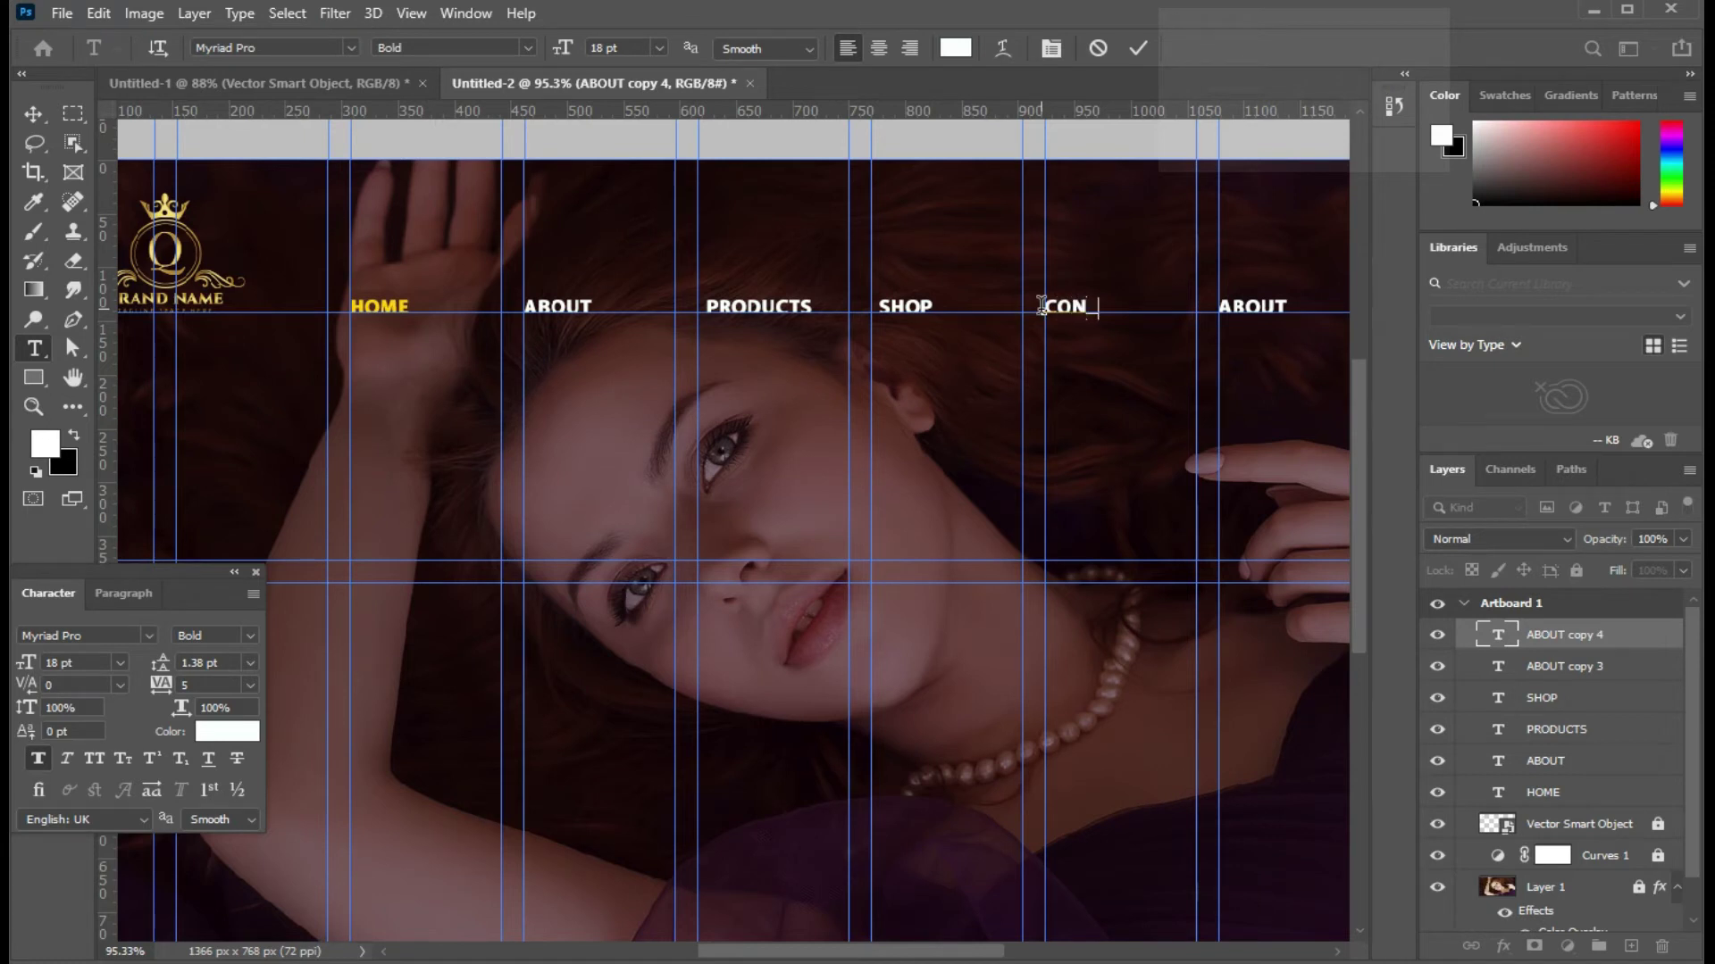
pyautogui.write('TACT')
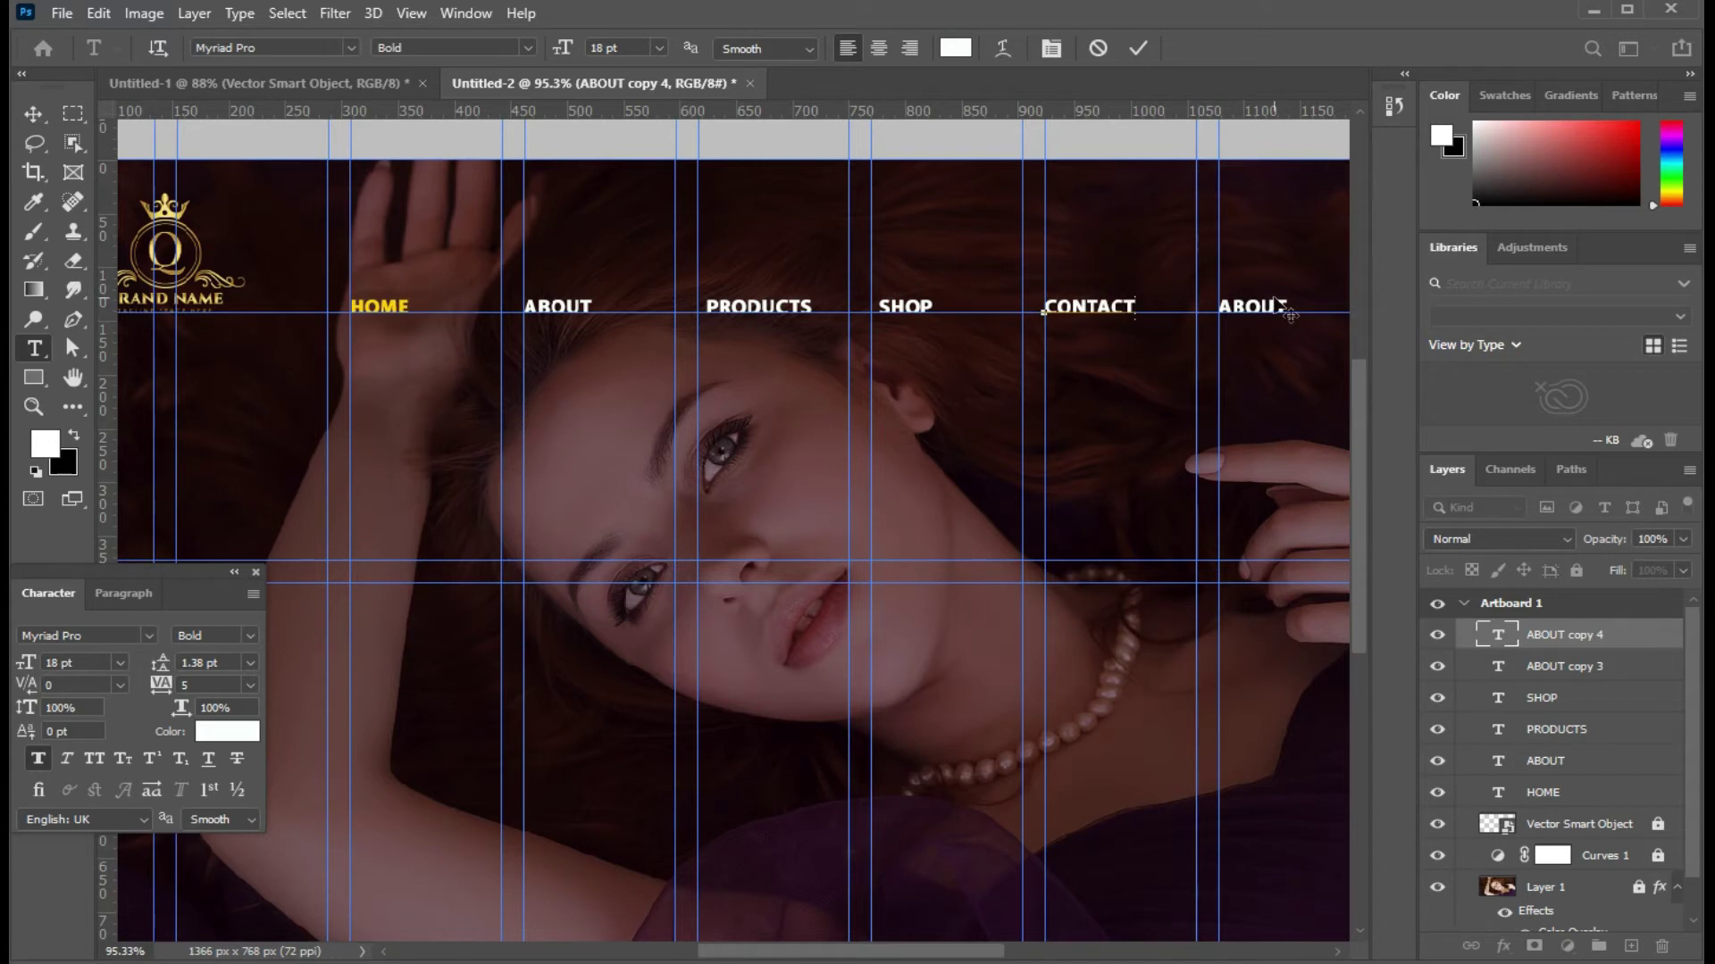
pyautogui.click(33, 114)
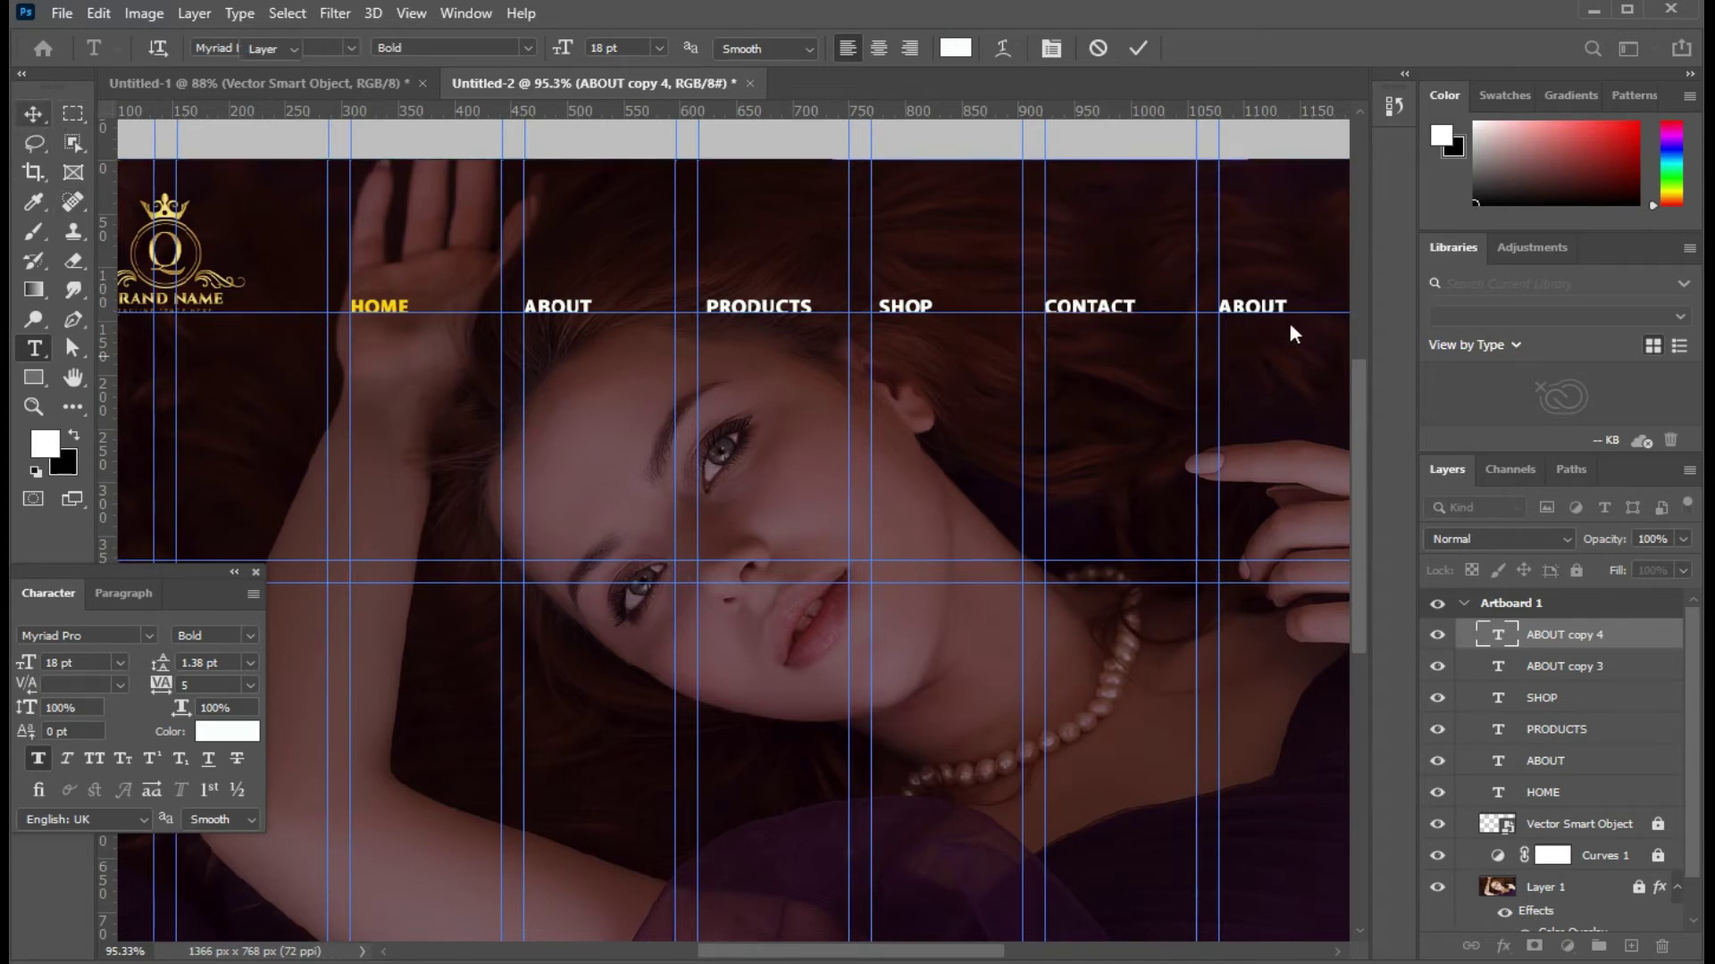
pyautogui.click(1261, 307)
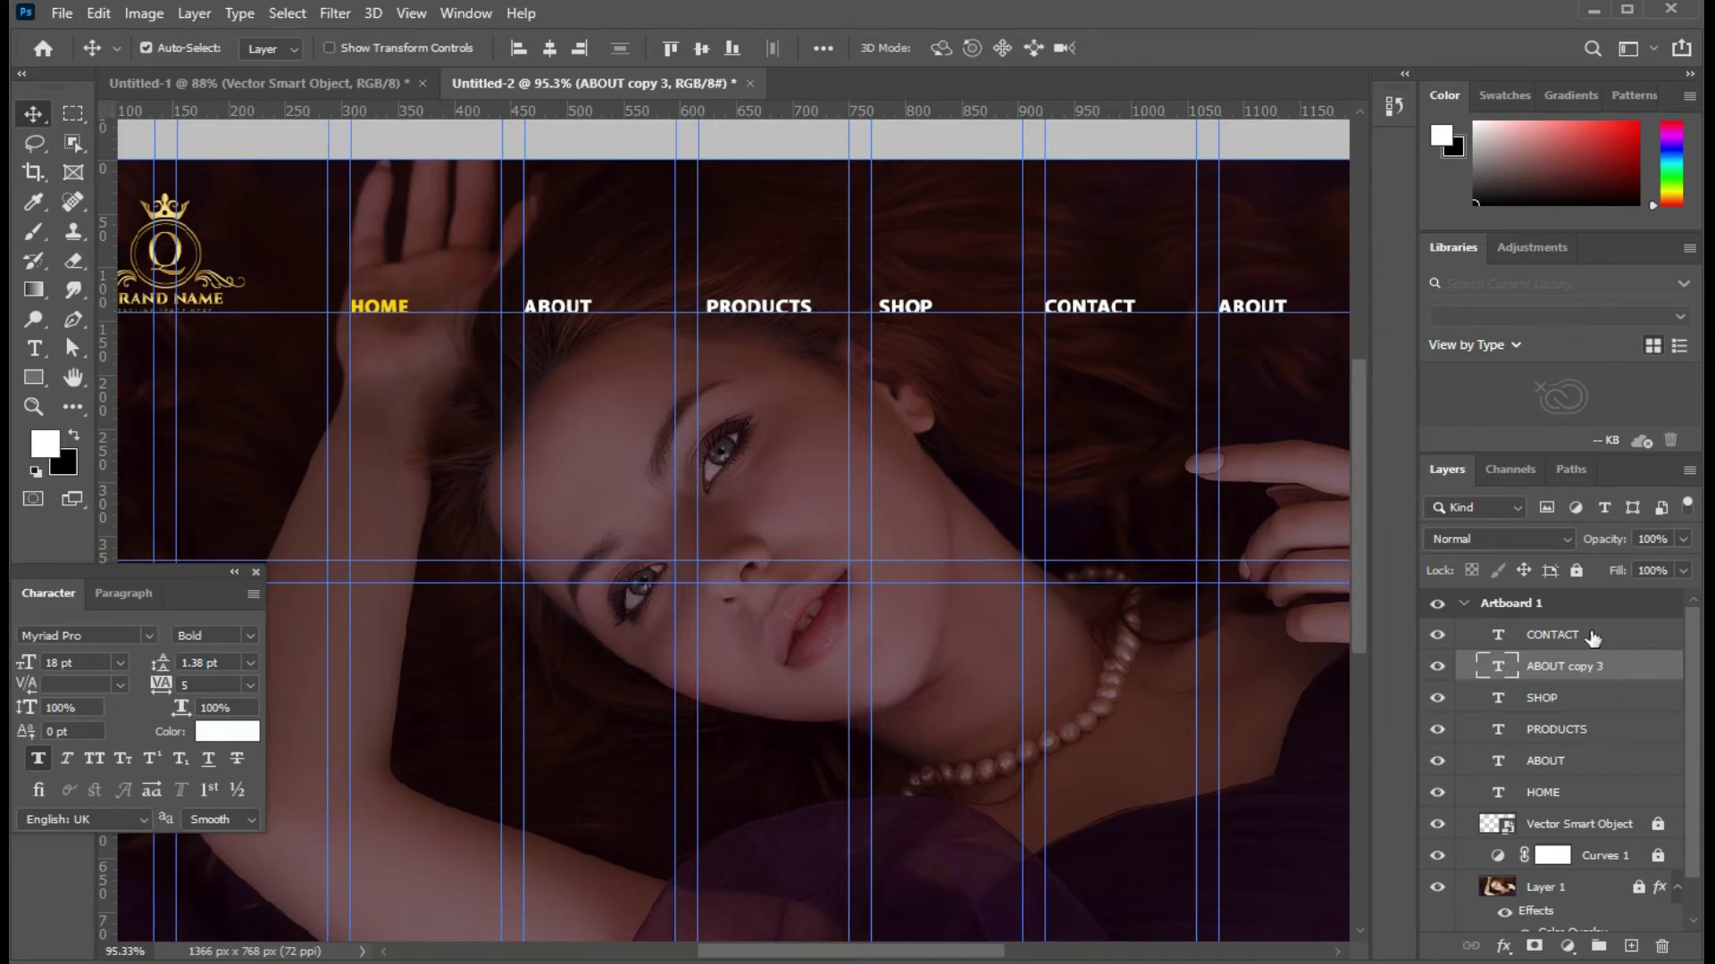
# Step: Drag the ABOUT copy 3 layer to the trash, then recentre the view on the artboard
pyautogui.moveTo(1606, 673); pyautogui.dragTo(1661, 946)
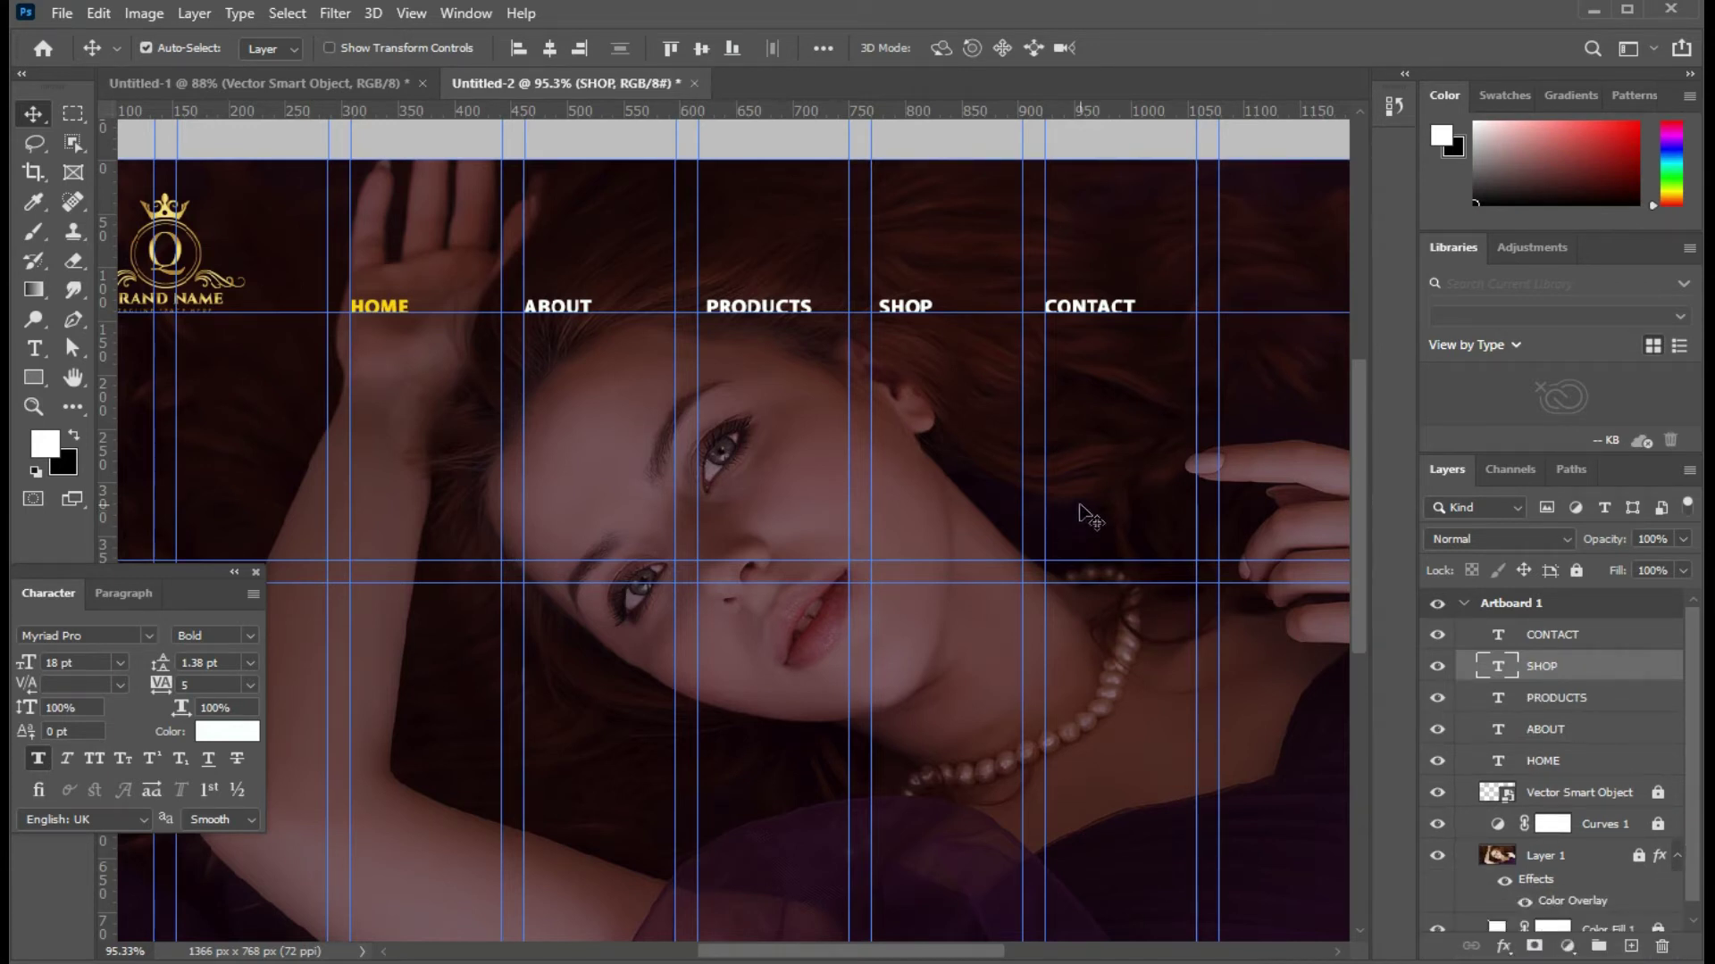
pyautogui.keyDown('alt'); pyautogui.scroll(-2, 1090, 516); pyautogui.keyUp('alt')
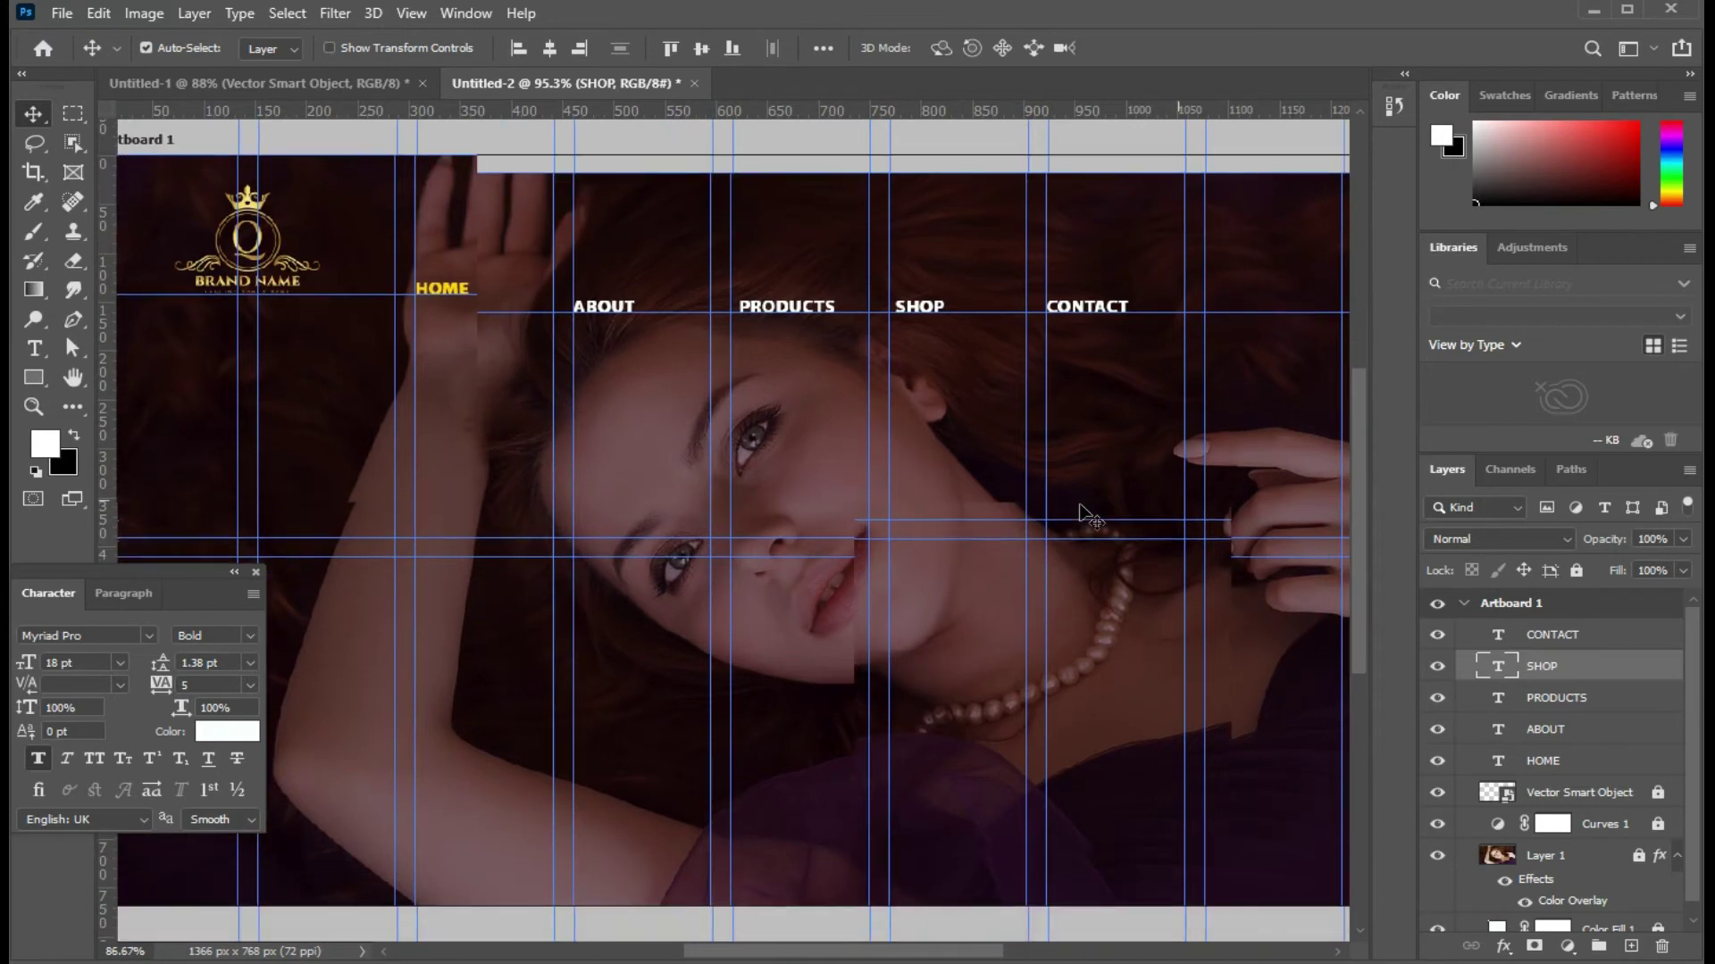
pyautogui.keyDown('alt'); pyautogui.scroll(-2, 1081, 507); pyautogui.keyUp('alt')
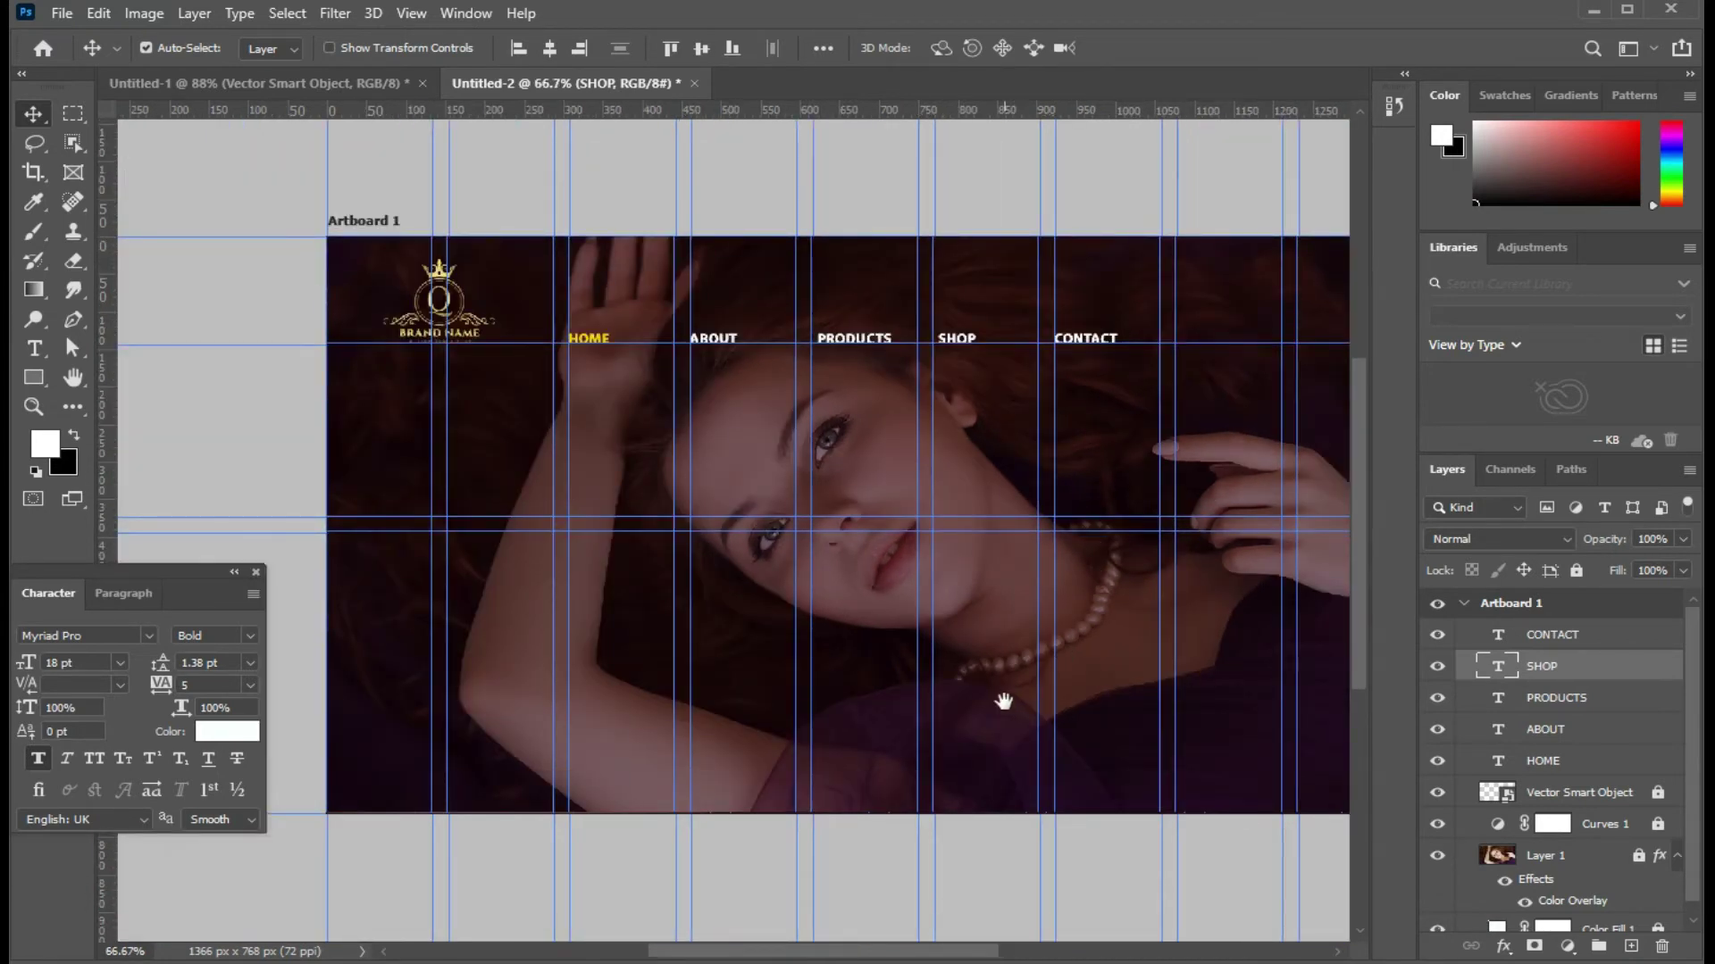
pyautogui.moveTo(964, 696); pyautogui.dragTo(858, 685)
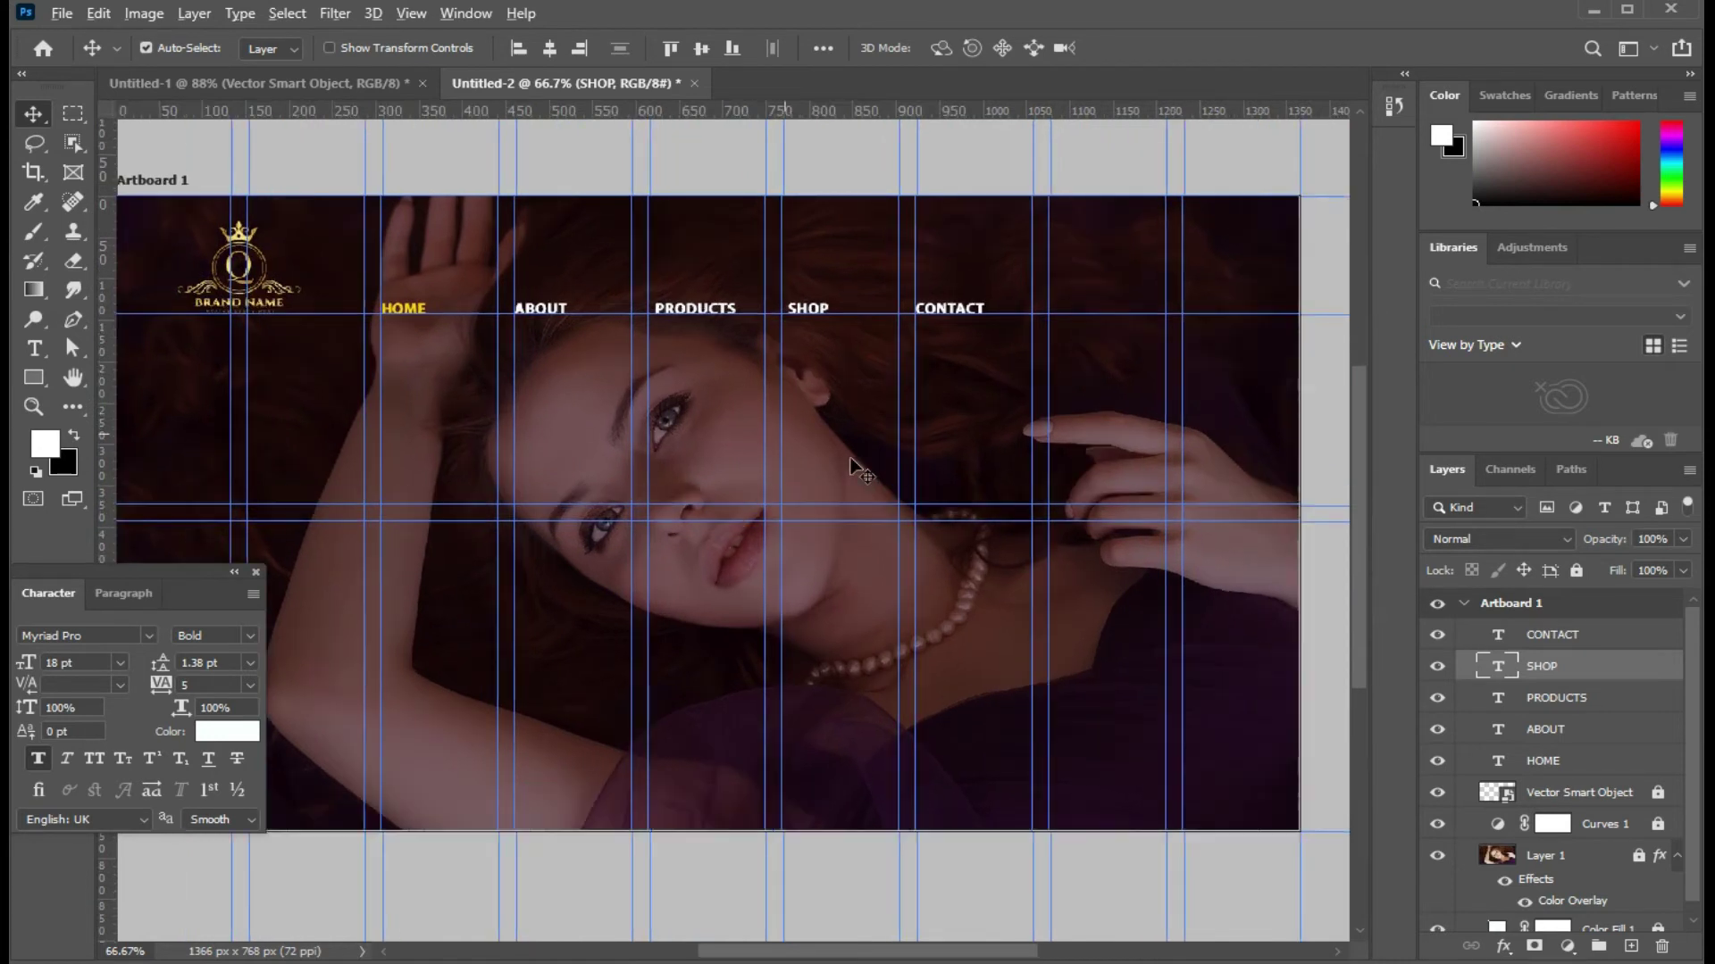
pyautogui.scroll(3, 858, 469)
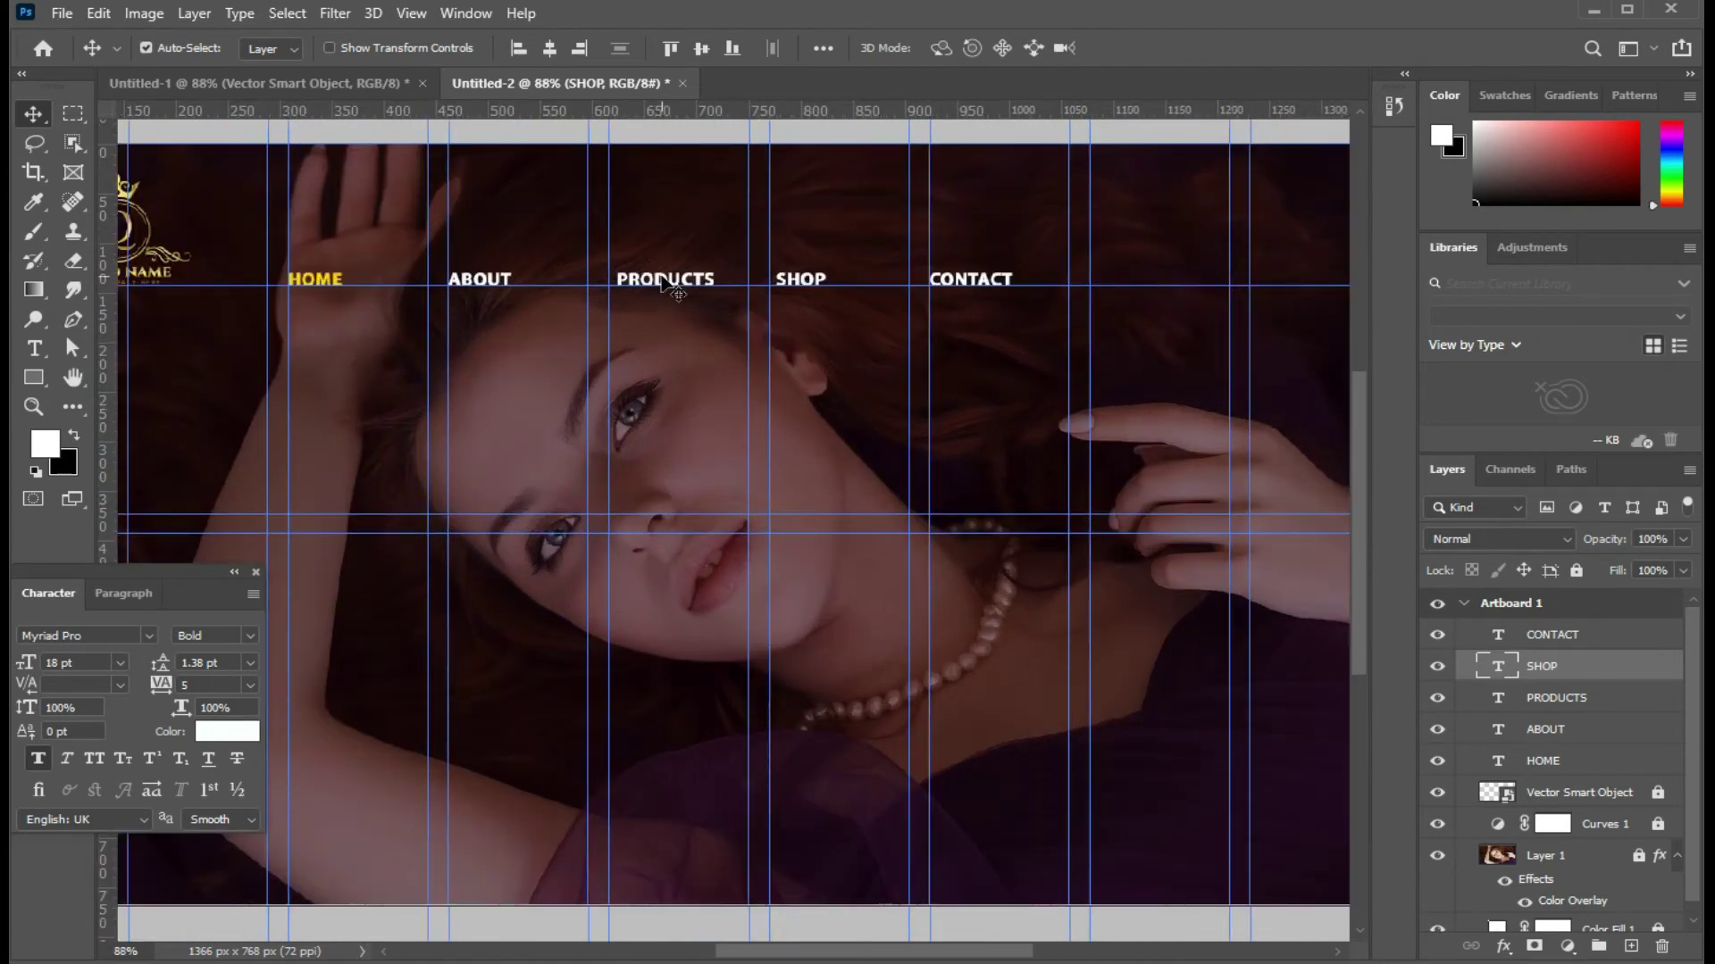
# Step: Even out the menu spacing by shifting PRODUCTS and SHOP slightly left
pyautogui.moveTo(670, 275); pyautogui.dragTo(648, 279)
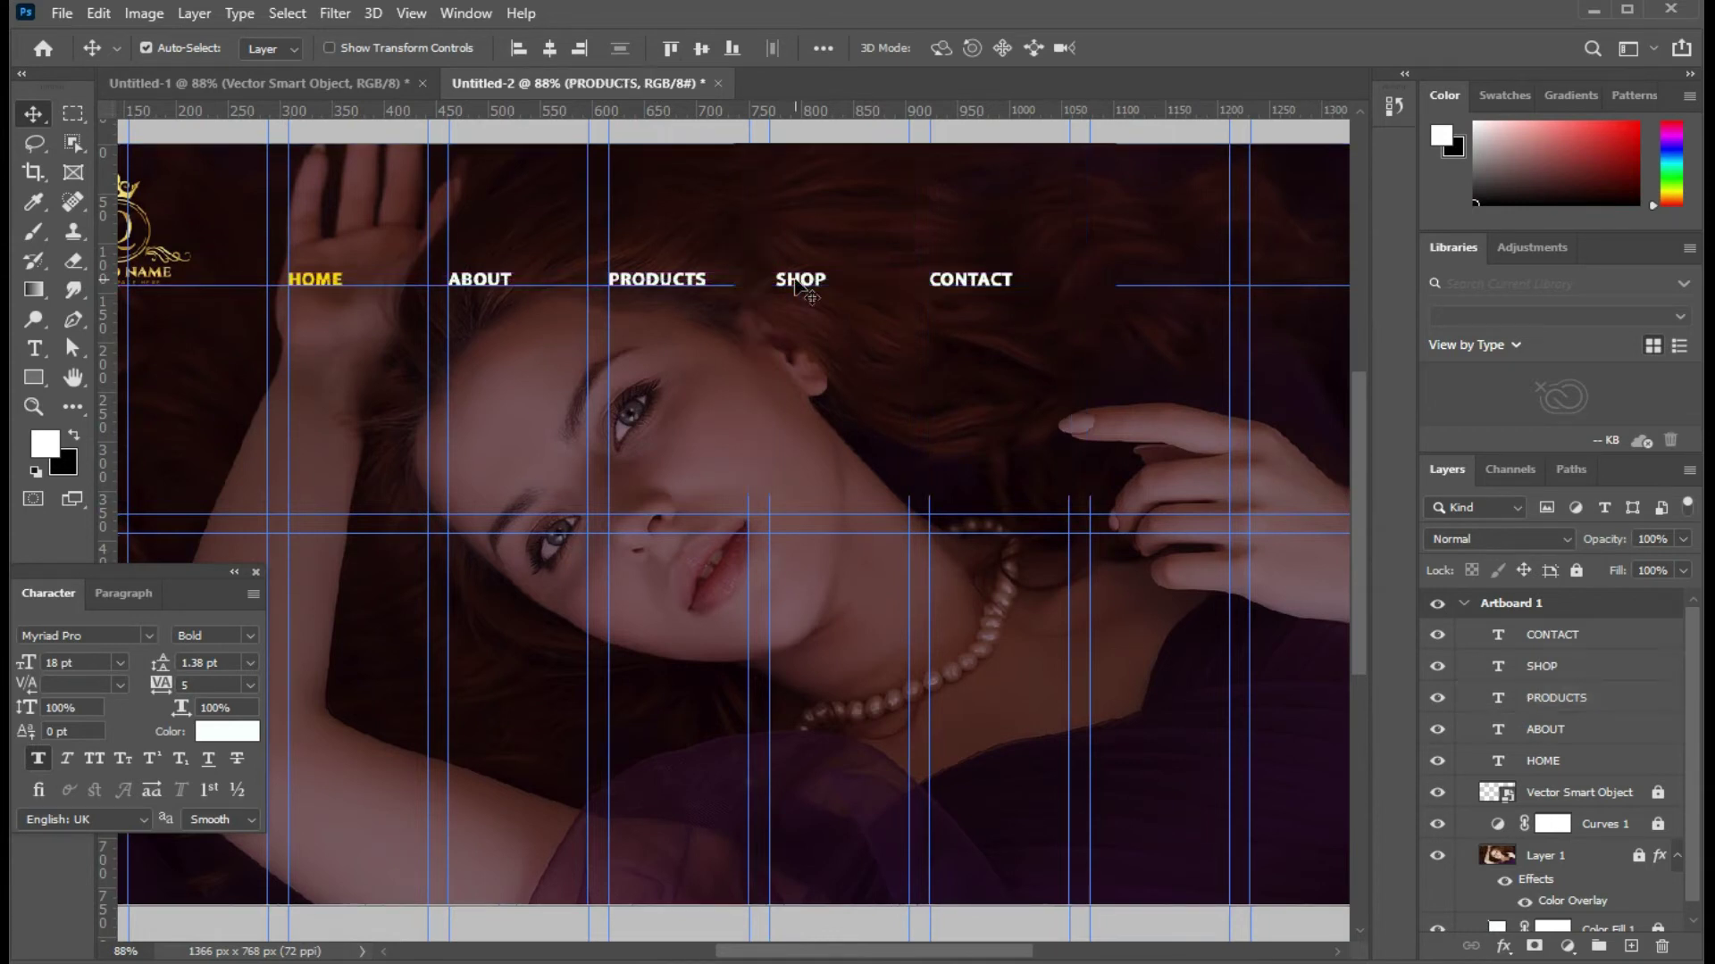
pyautogui.click(802, 288)
pyautogui.click(800, 282)
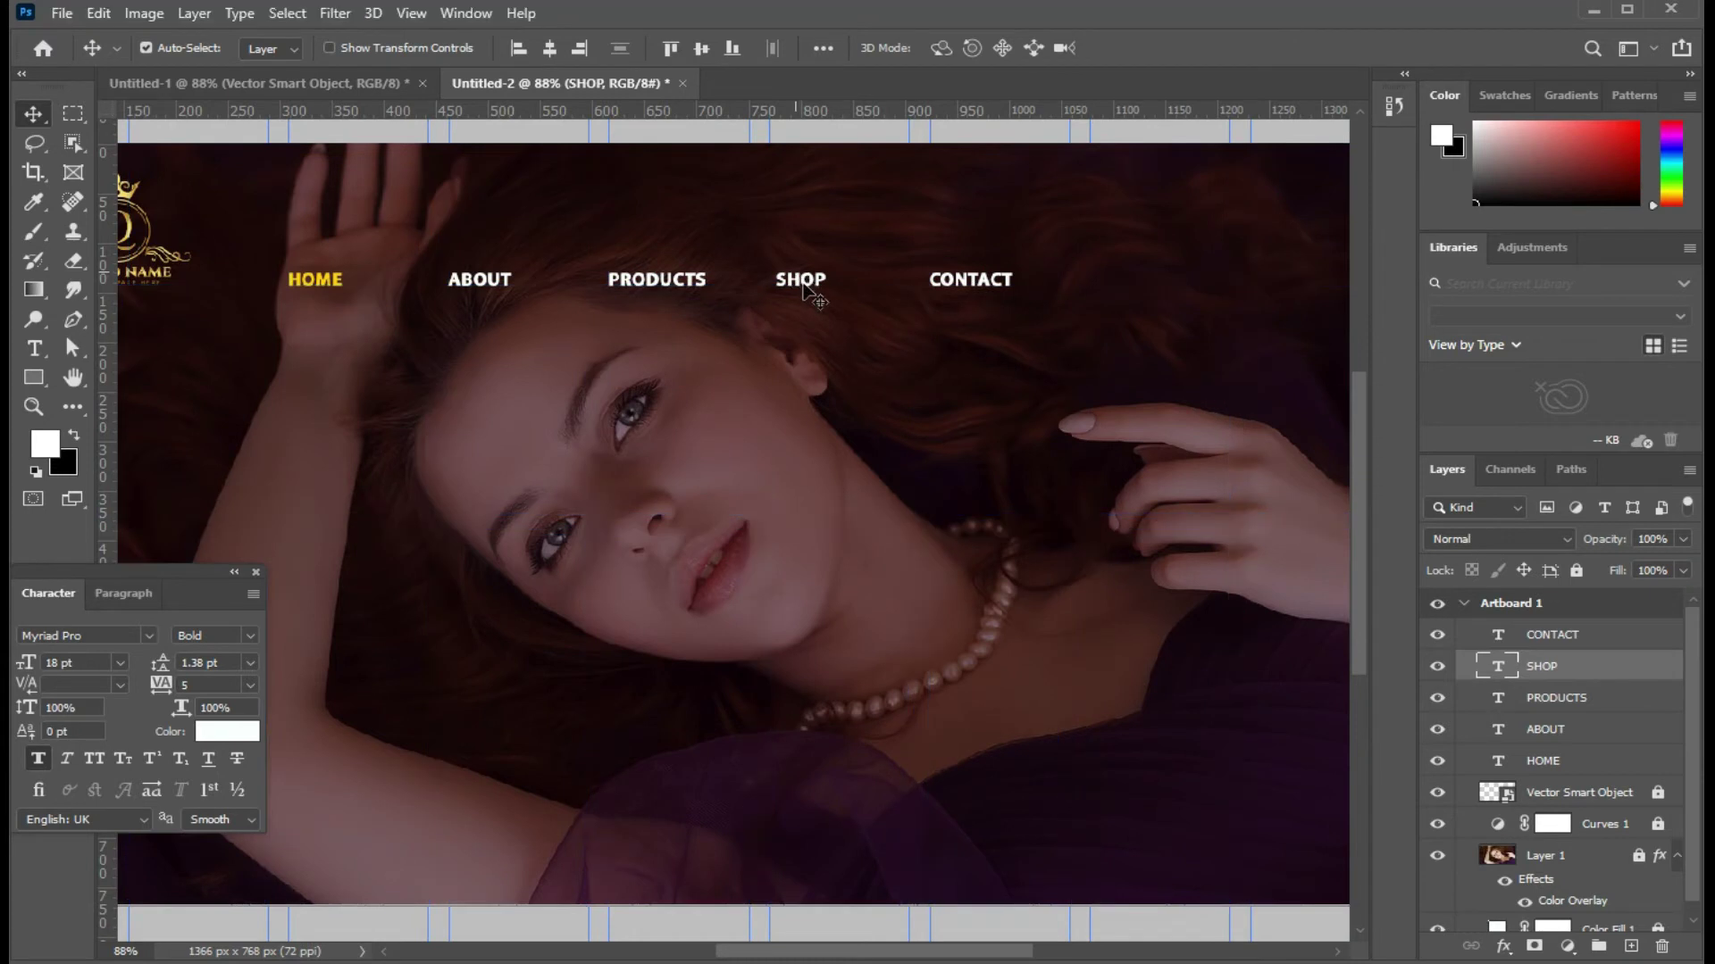
pyautogui.click(799, 284)
pyautogui.moveTo(801, 284); pyautogui.dragTo(797, 284)
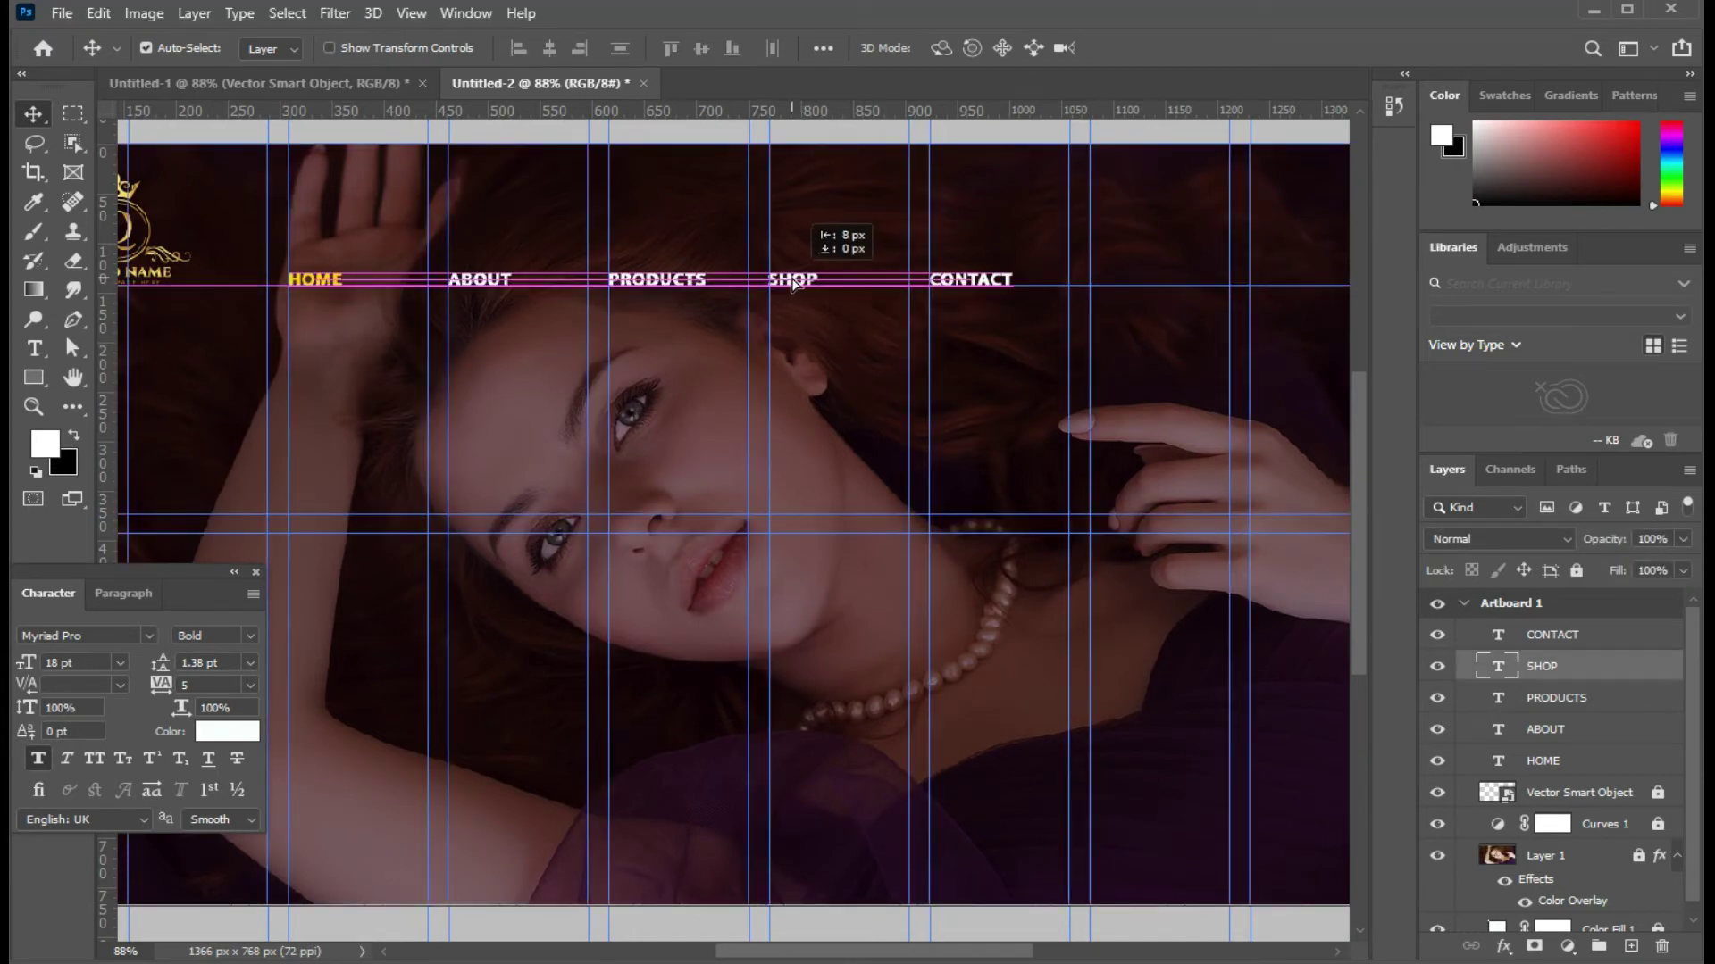
pyautogui.moveTo(792, 283); pyautogui.dragTo(787, 284)
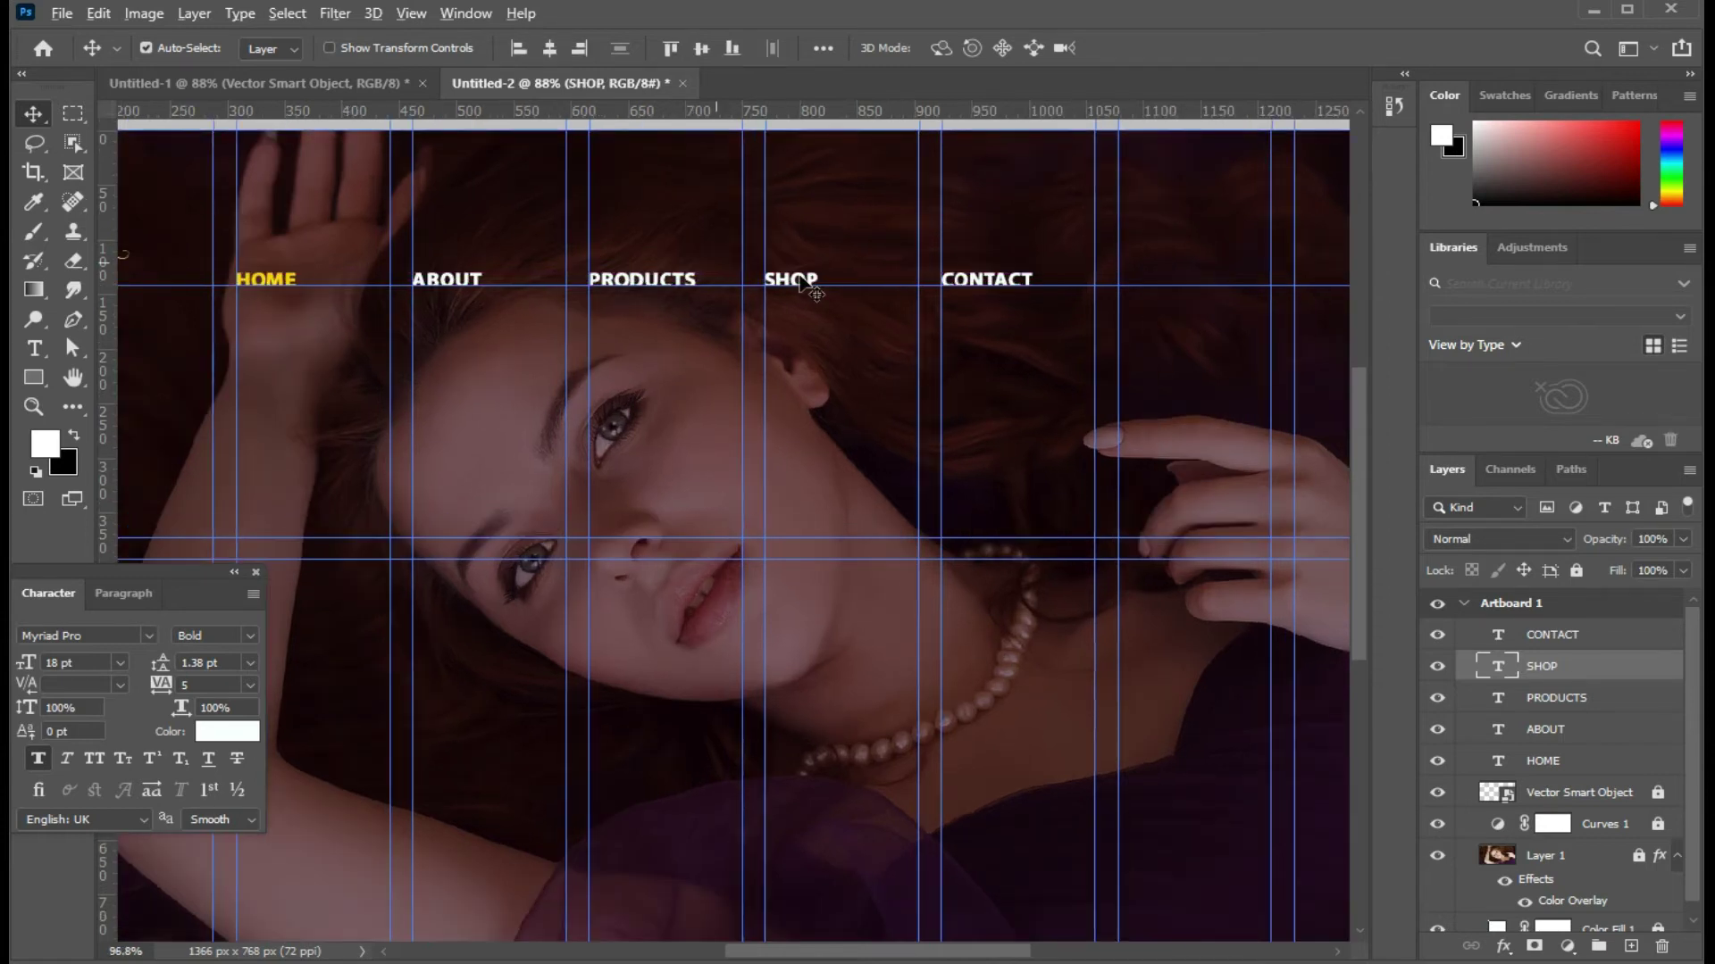
pyautogui.scroll(3, 808, 287)
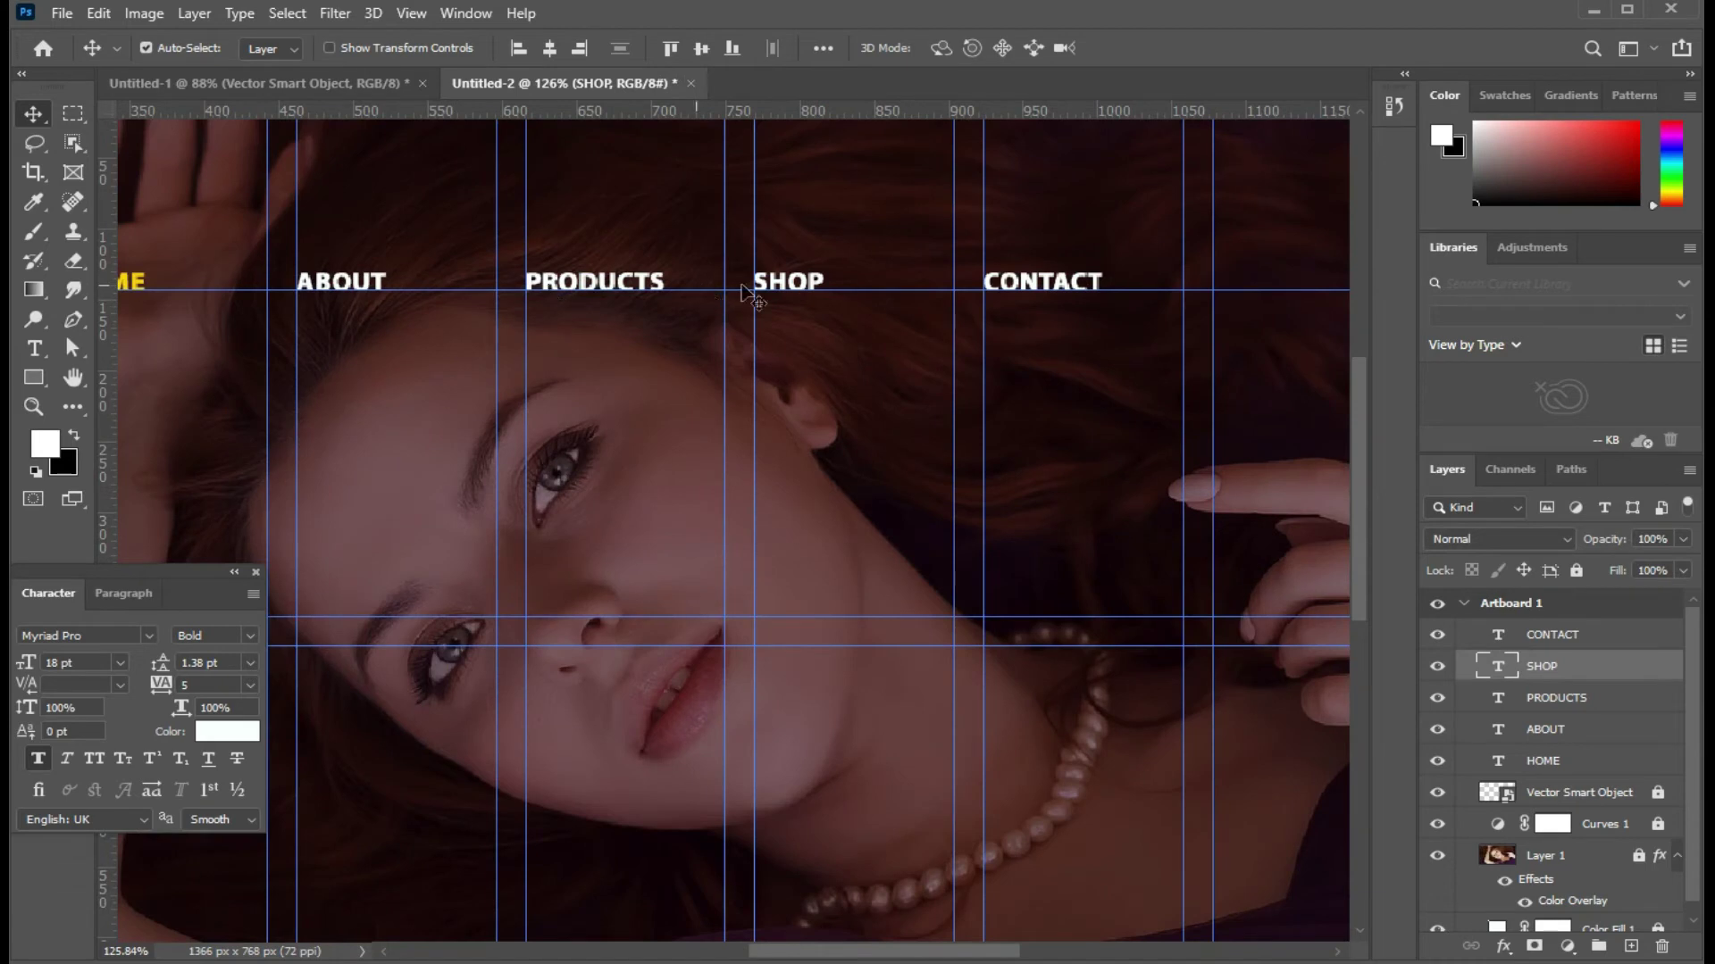
pyautogui.moveTo(767, 282); pyautogui.dragTo(768, 282)
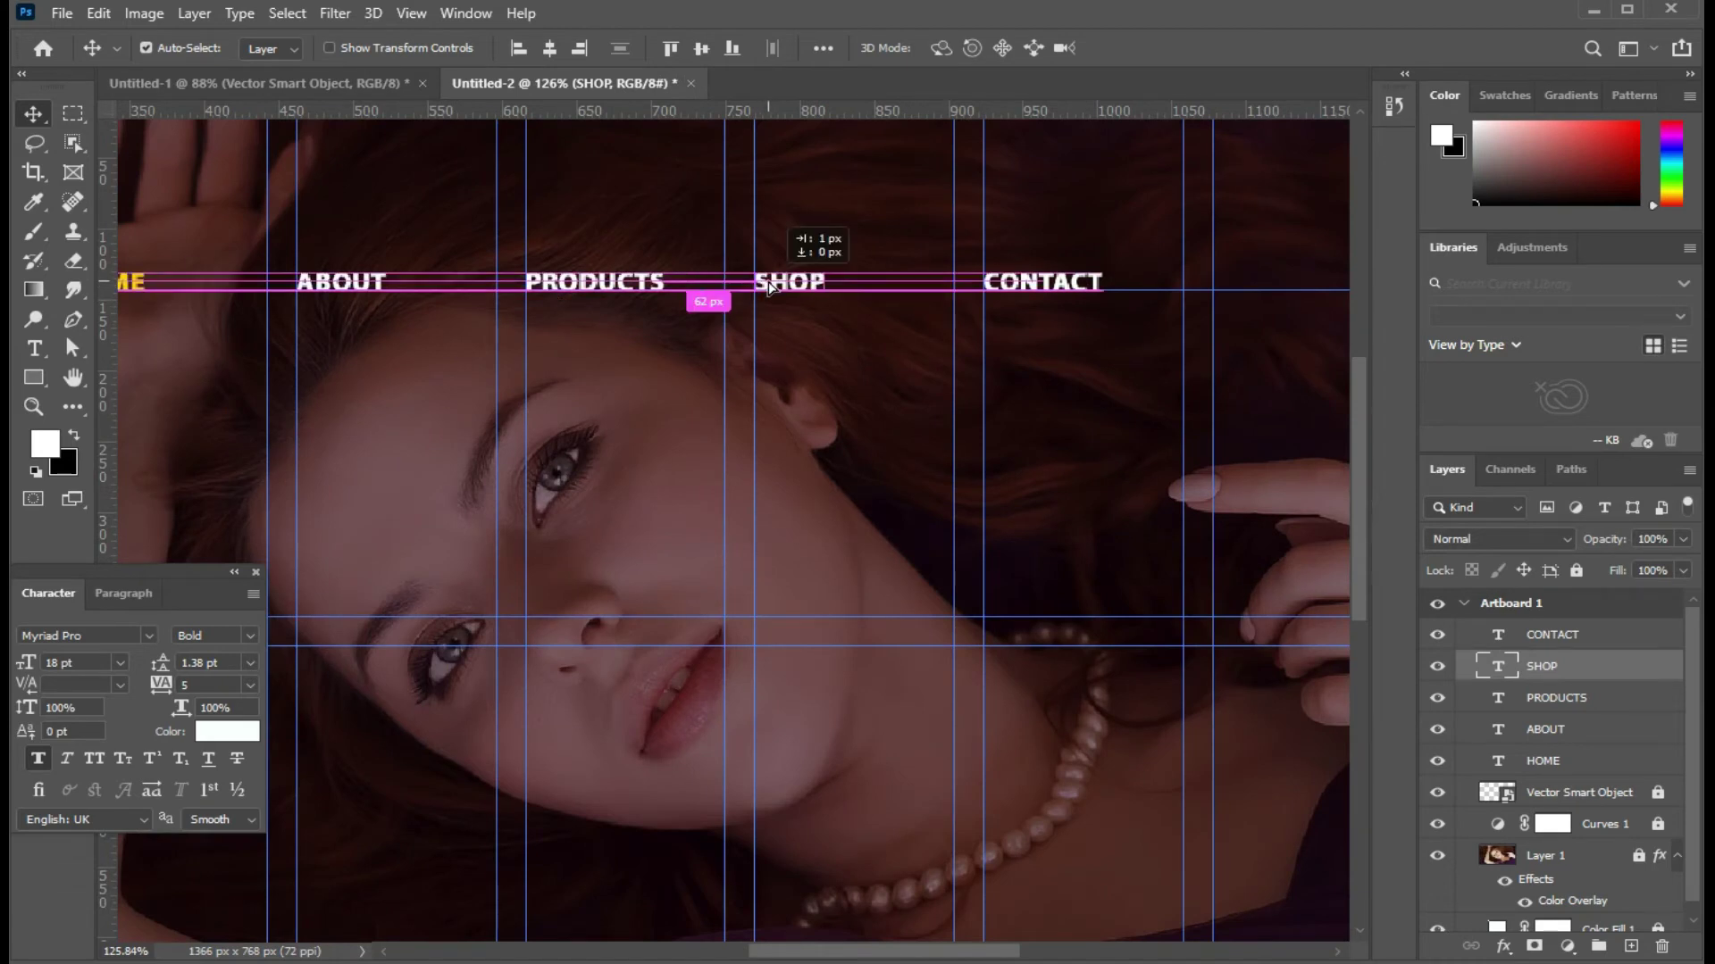
# Step: Nudge CONTACT about 1 px right to line it up, then zoom out
pyautogui.click(1015, 284)
pyautogui.moveTo(1018, 282); pyautogui.dragTo(1021, 280)
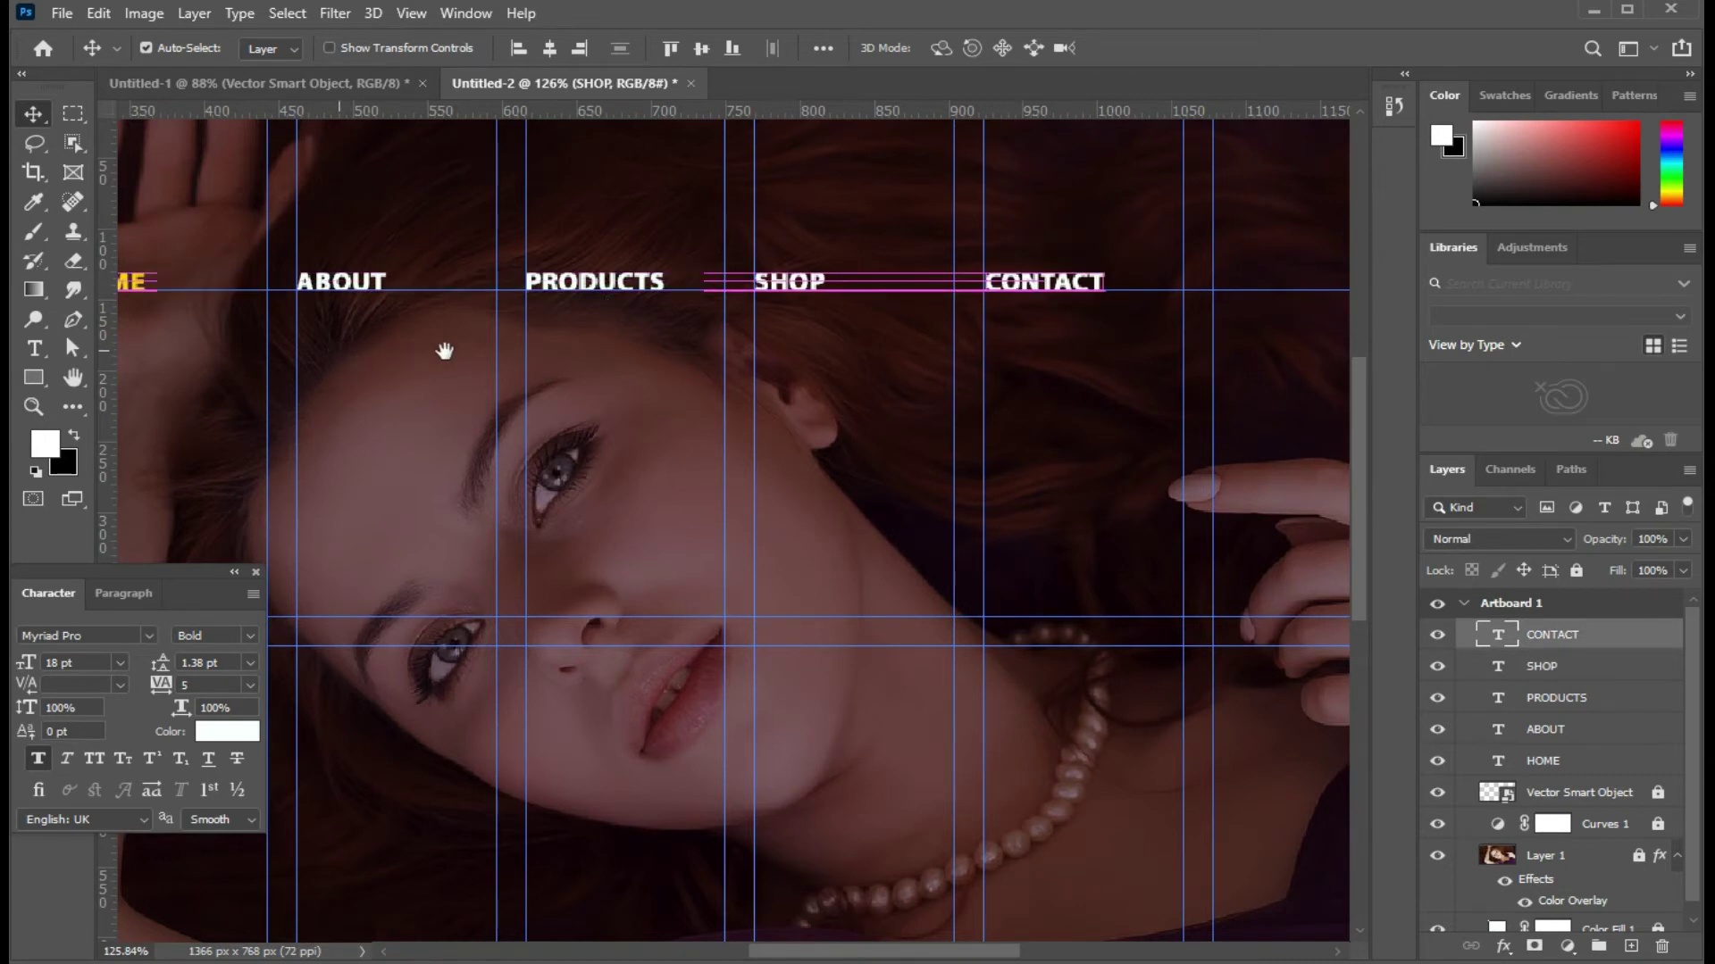
pyautogui.scroll(-2, 453, 353)
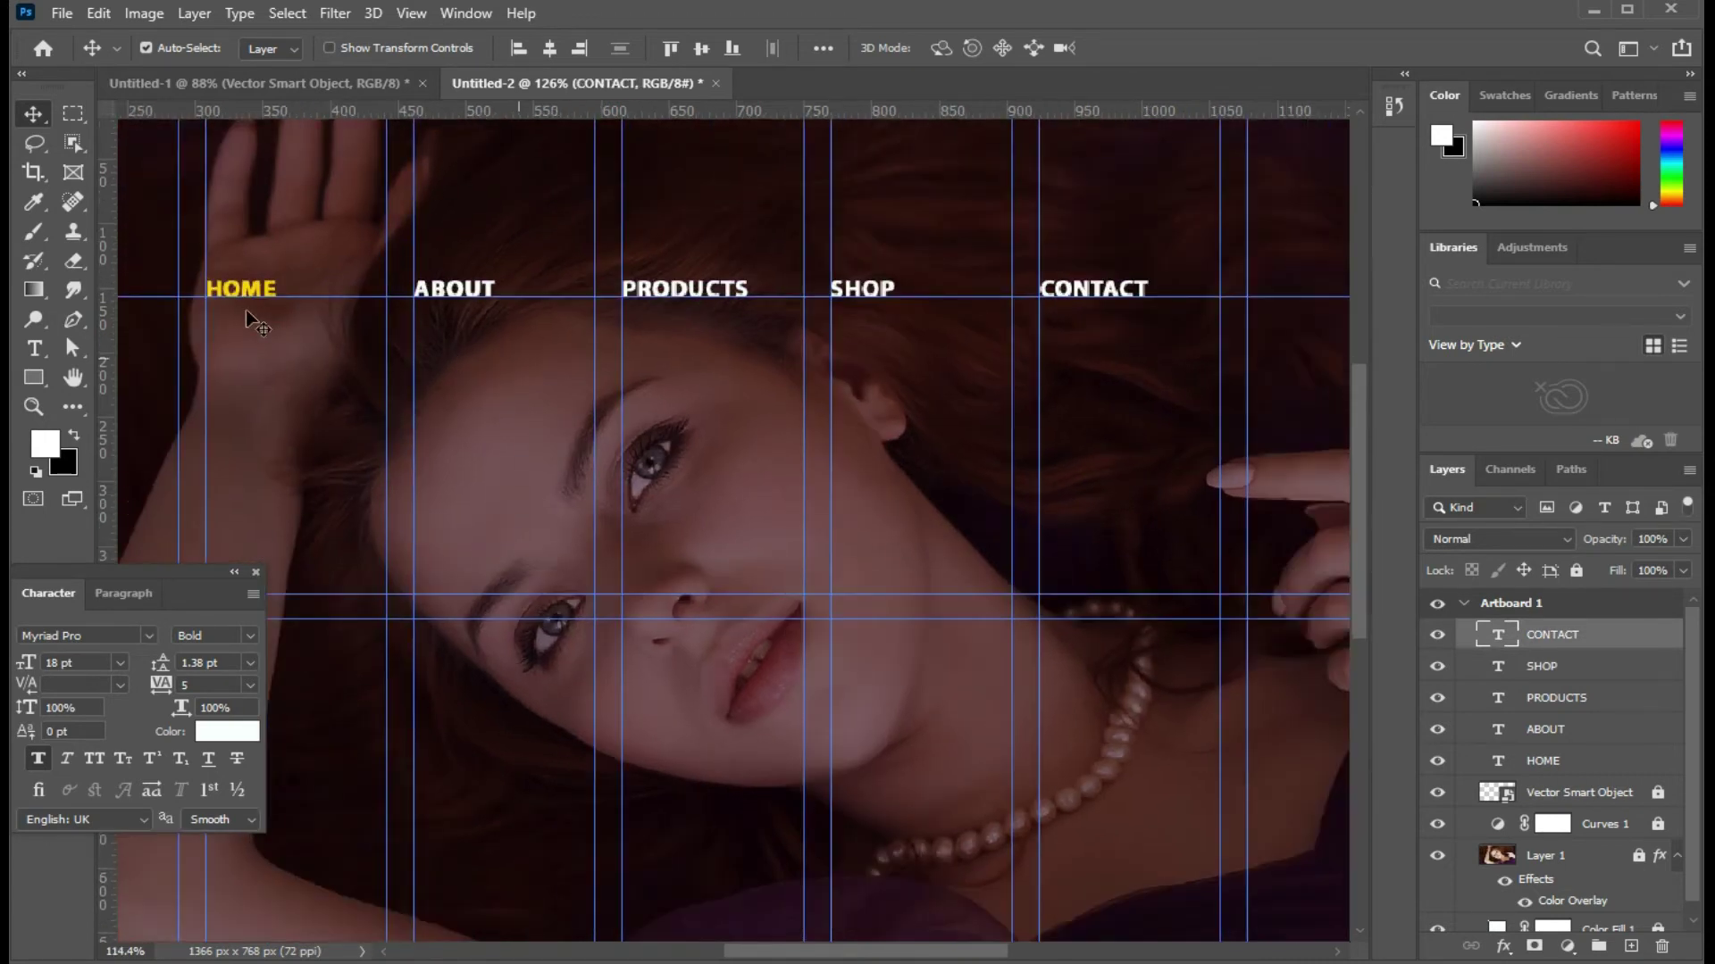
pyautogui.scroll(-1, 734, 397)
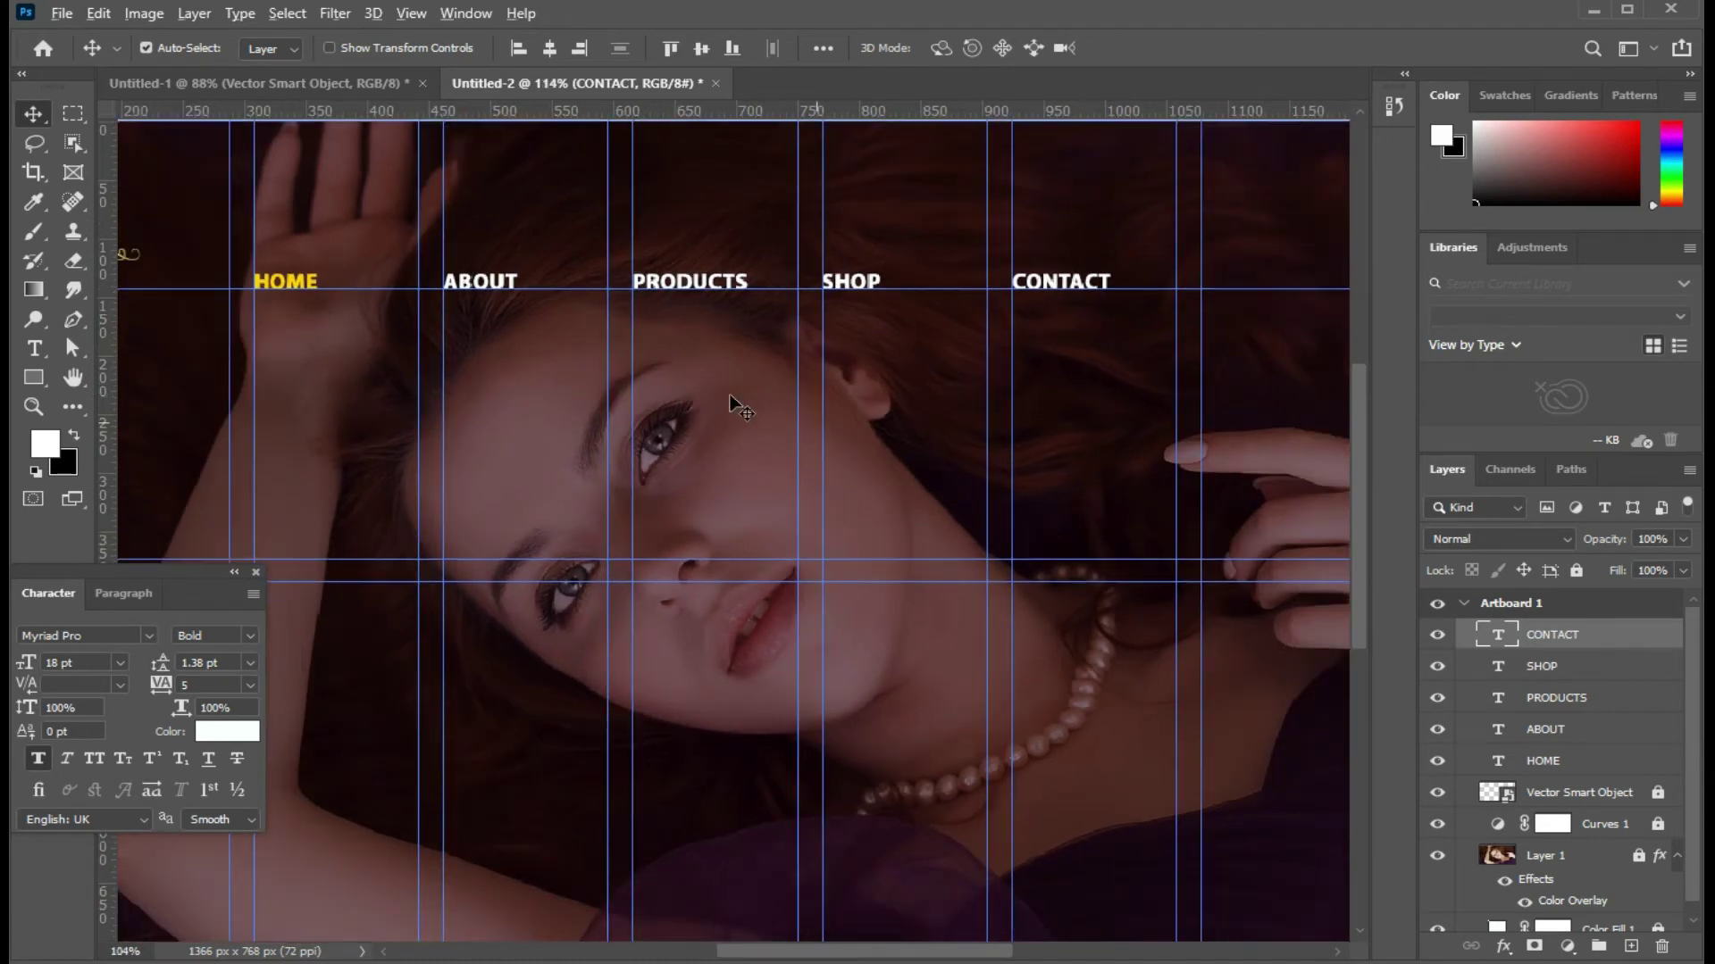
pyautogui.scroll(-1, 729, 396)
pyautogui.scroll(-1, 731, 397)
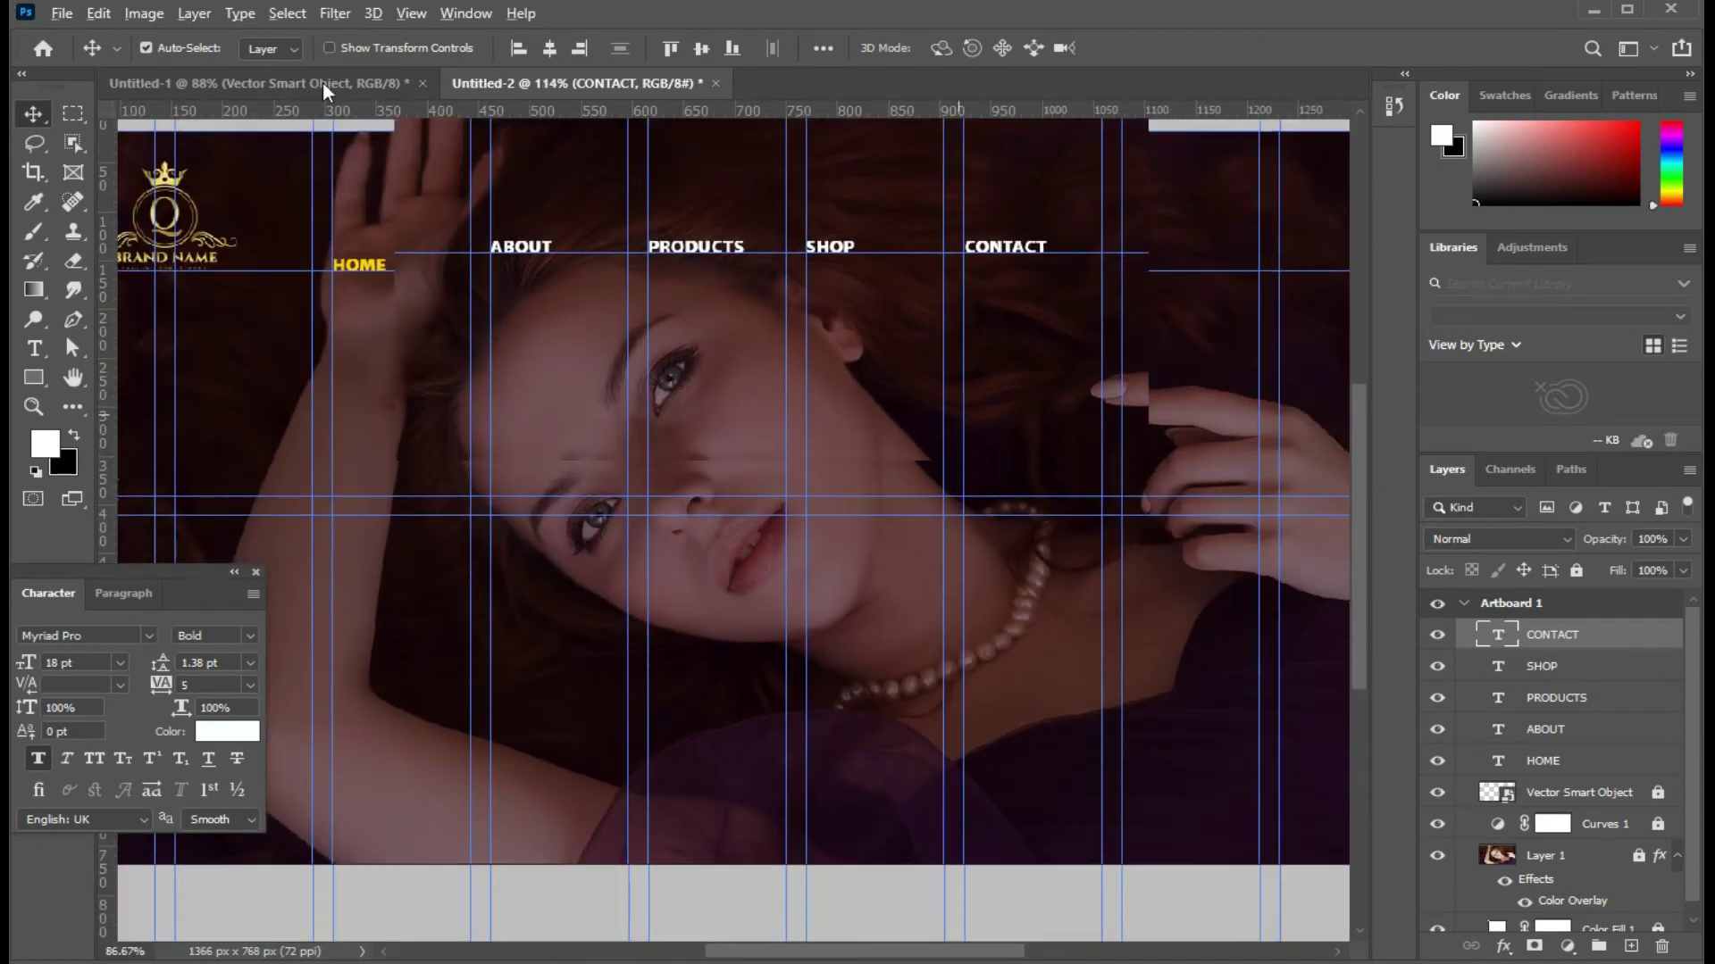
# Step: Bring the user, cart and search icons layer from the blue collection banner into the portrait banner
pyautogui.click(323, 82)
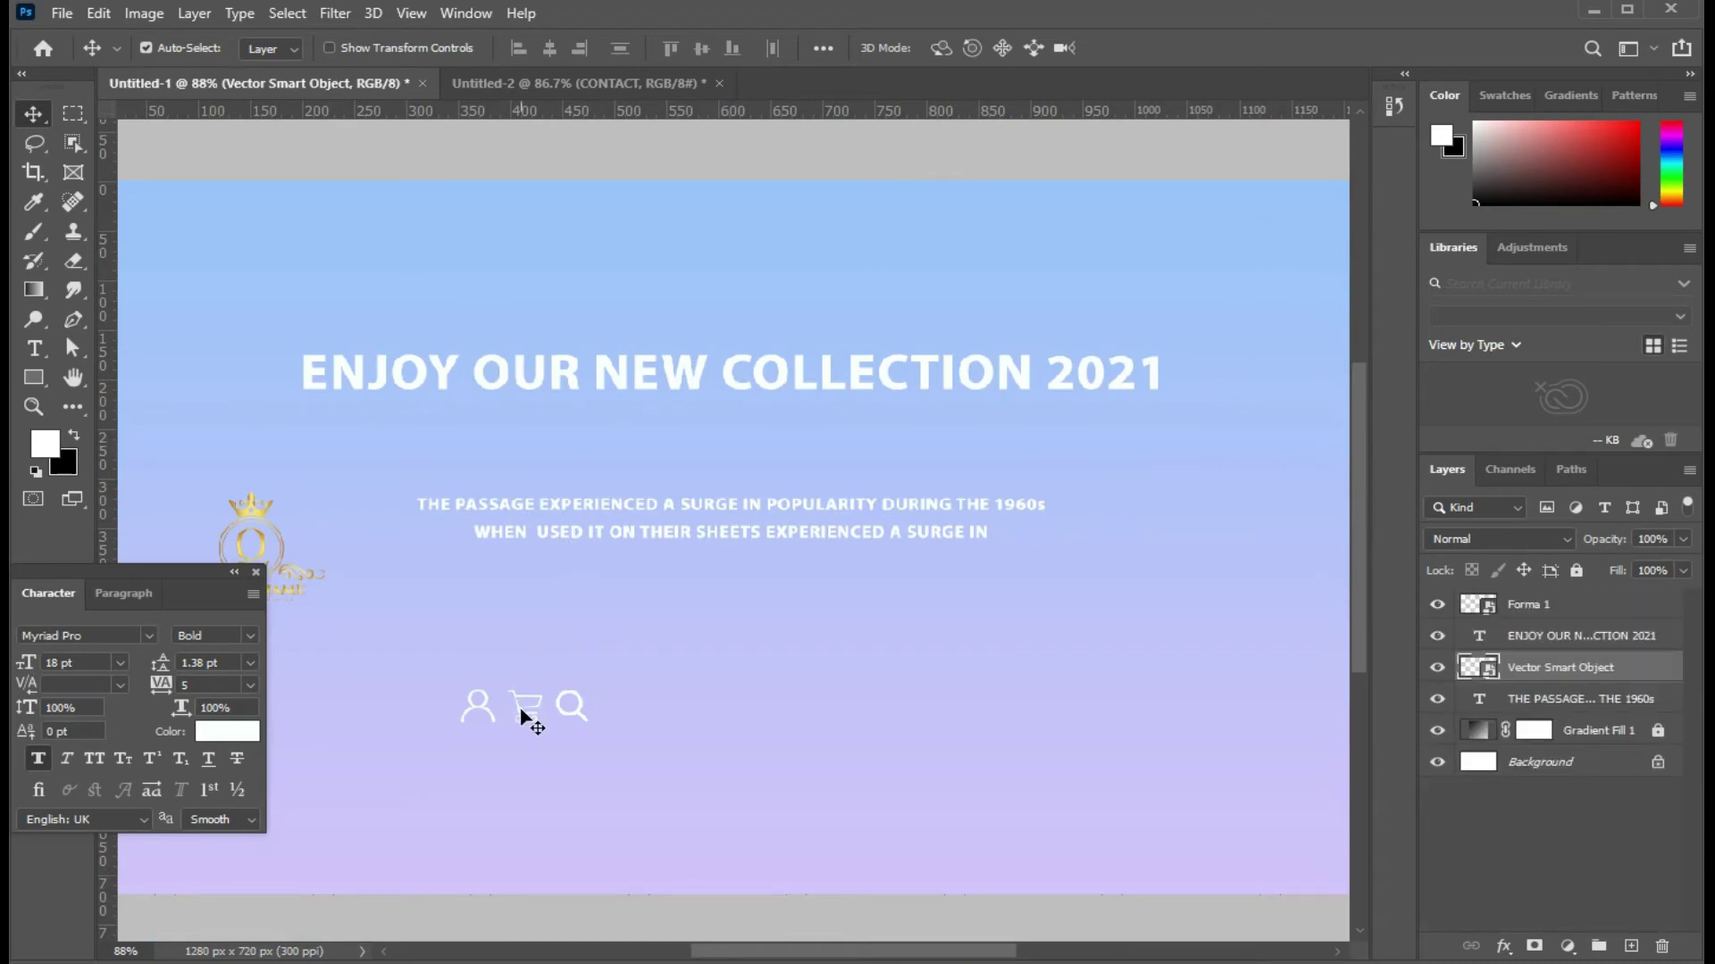
pyautogui.moveTo(525, 718)
pyautogui.mouseDown()
pyautogui.moveTo(671, 79)
pyautogui.moveTo(738, 173)
pyautogui.mouseUp()
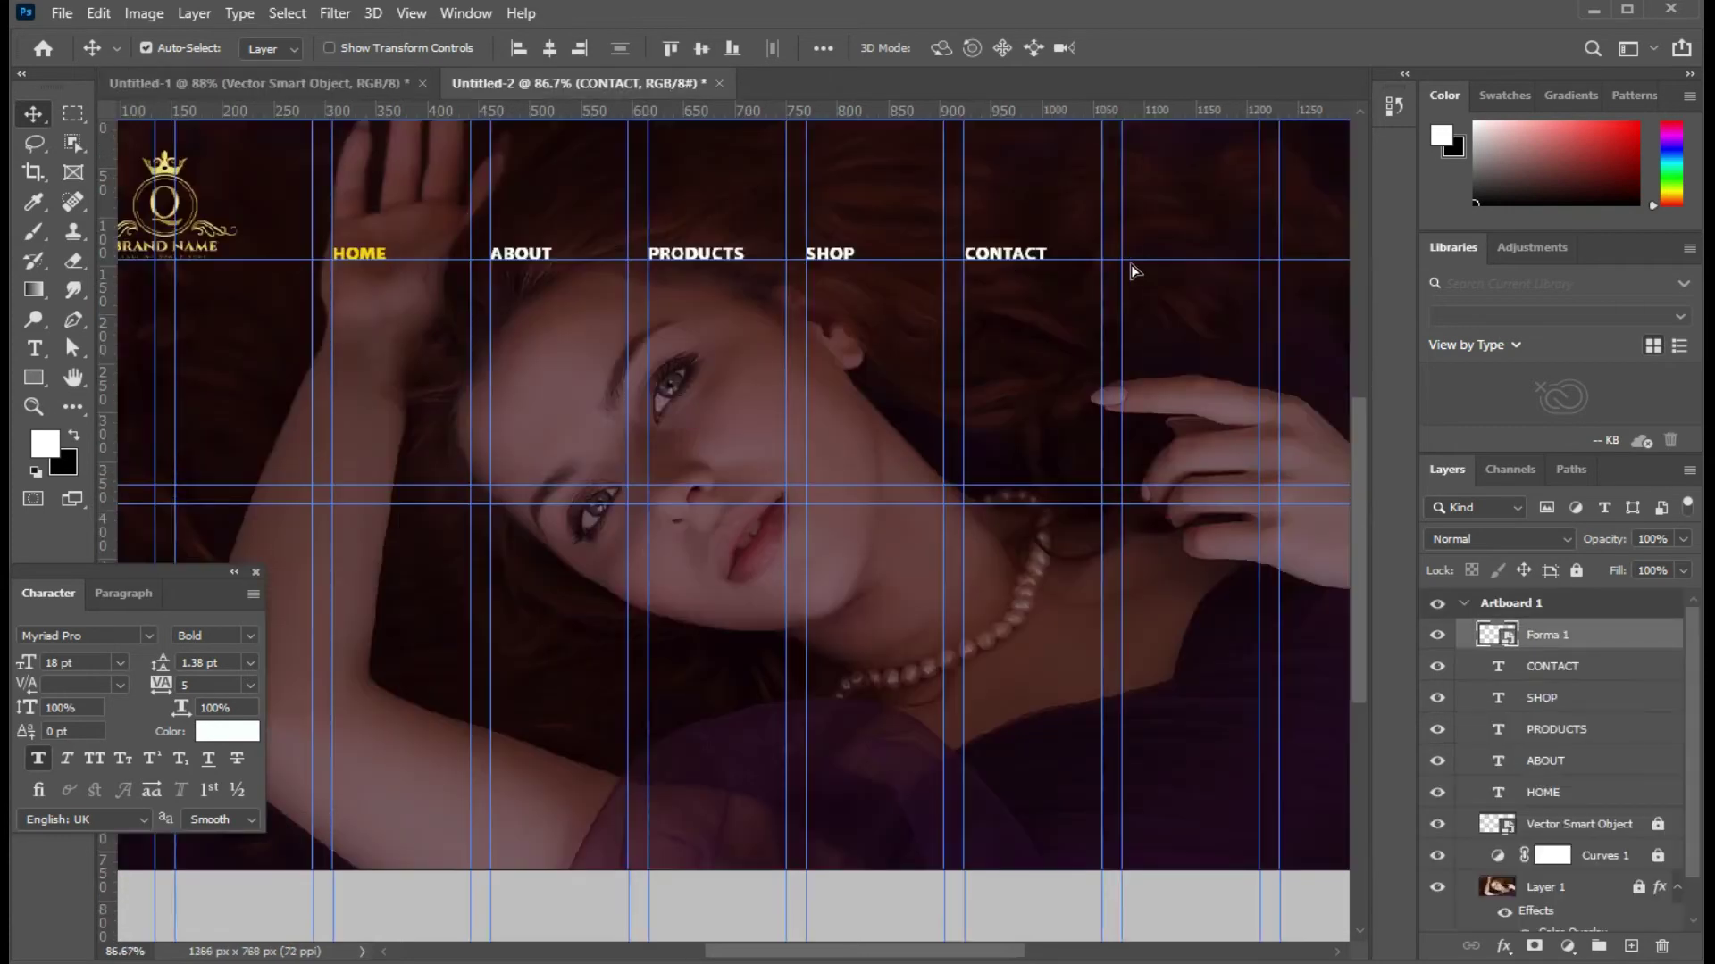
pyautogui.moveTo(1232, 262); pyautogui.dragTo(1232, 262)
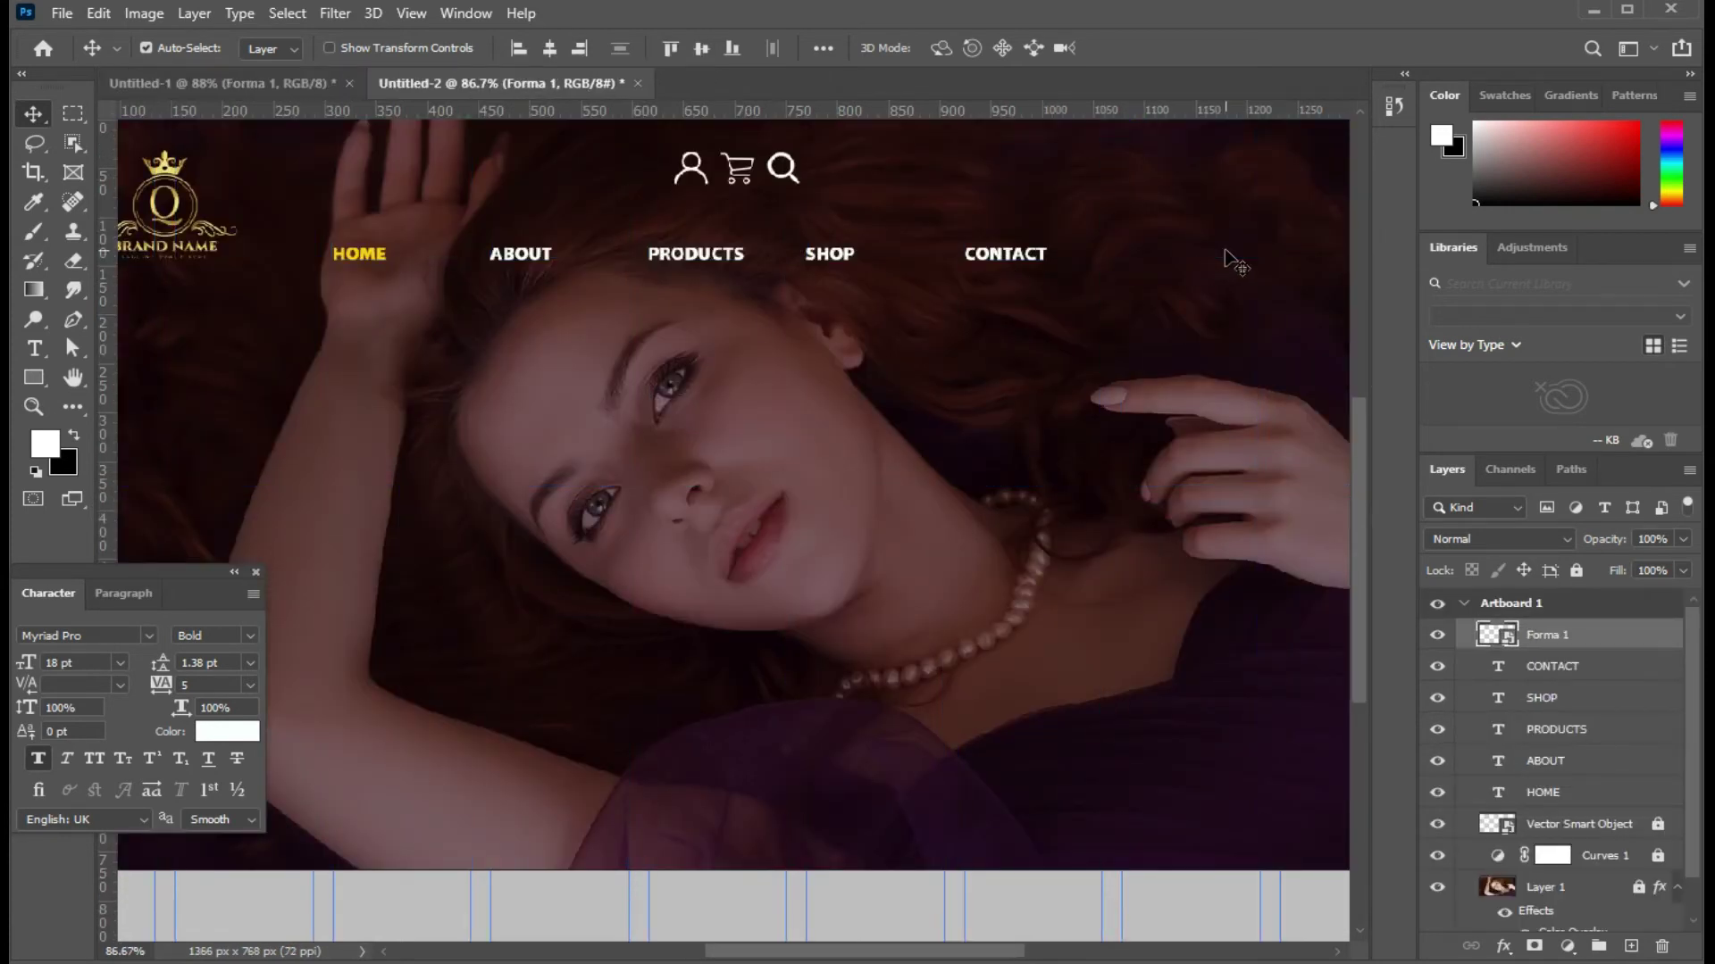
pyautogui.click(1233, 261)
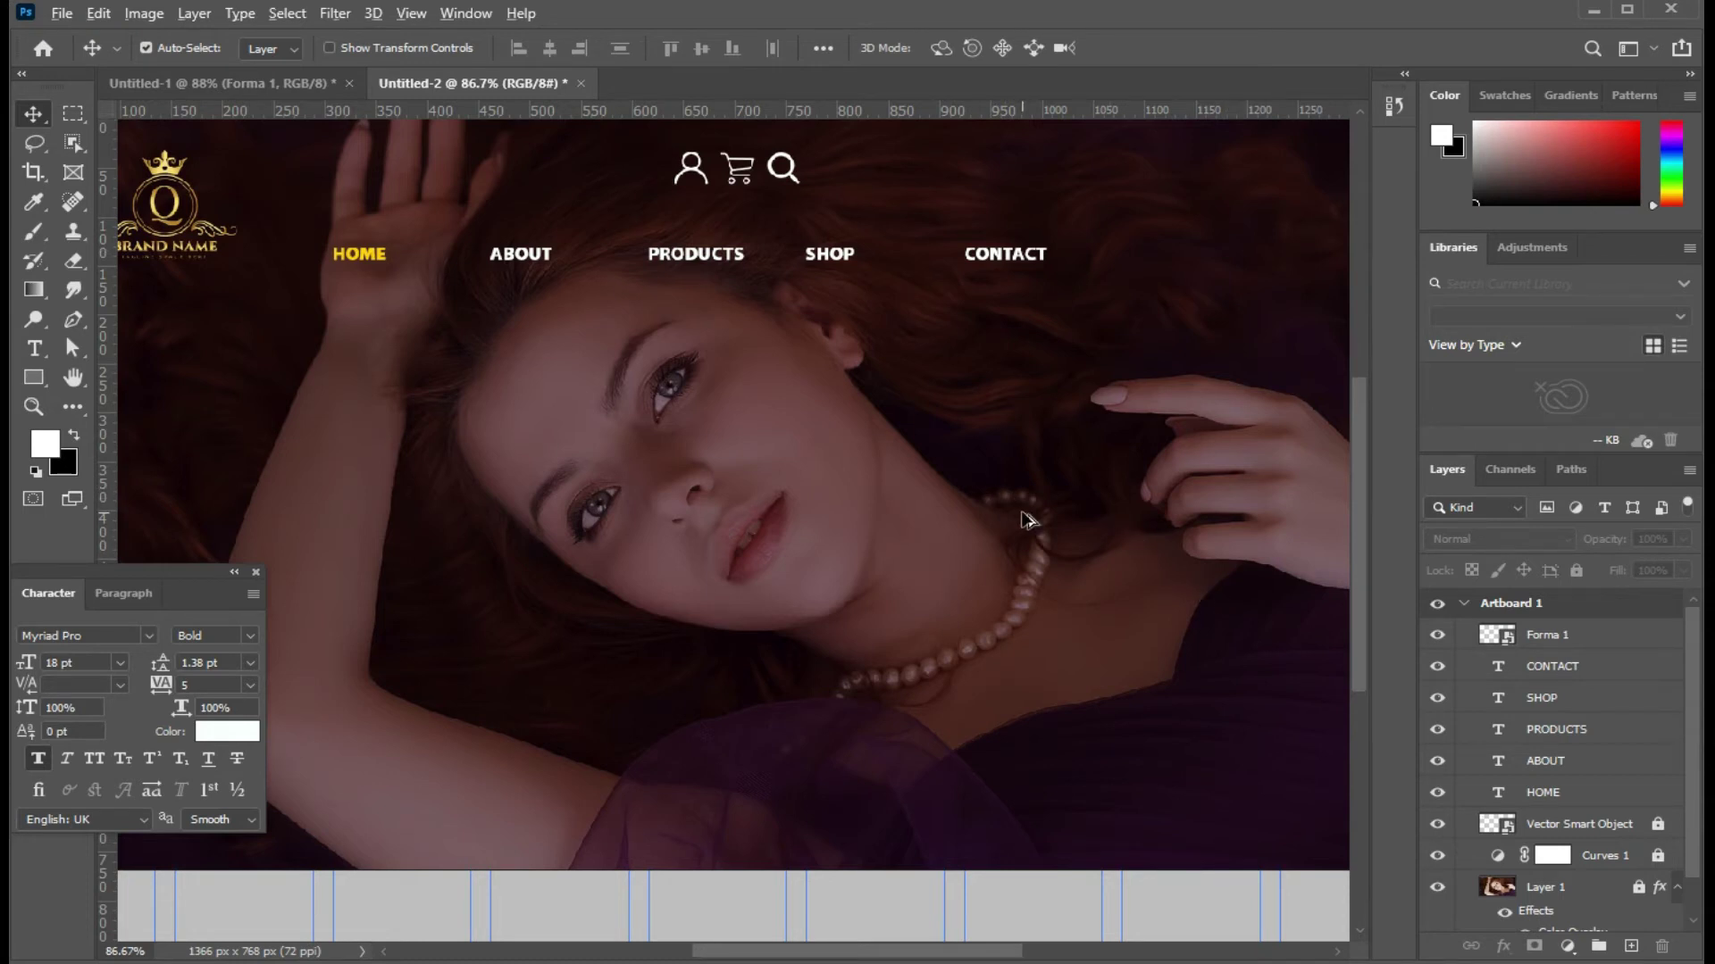
# Step: Show the guides again and place the icons right after CONTACT in the navigation row
pyautogui.keyDown('alt'); pyautogui.scroll(-1, 1020, 511); pyautogui.keyUp('alt')
pyautogui.moveTo(1000, 639); pyautogui.dragTo(860, 640)
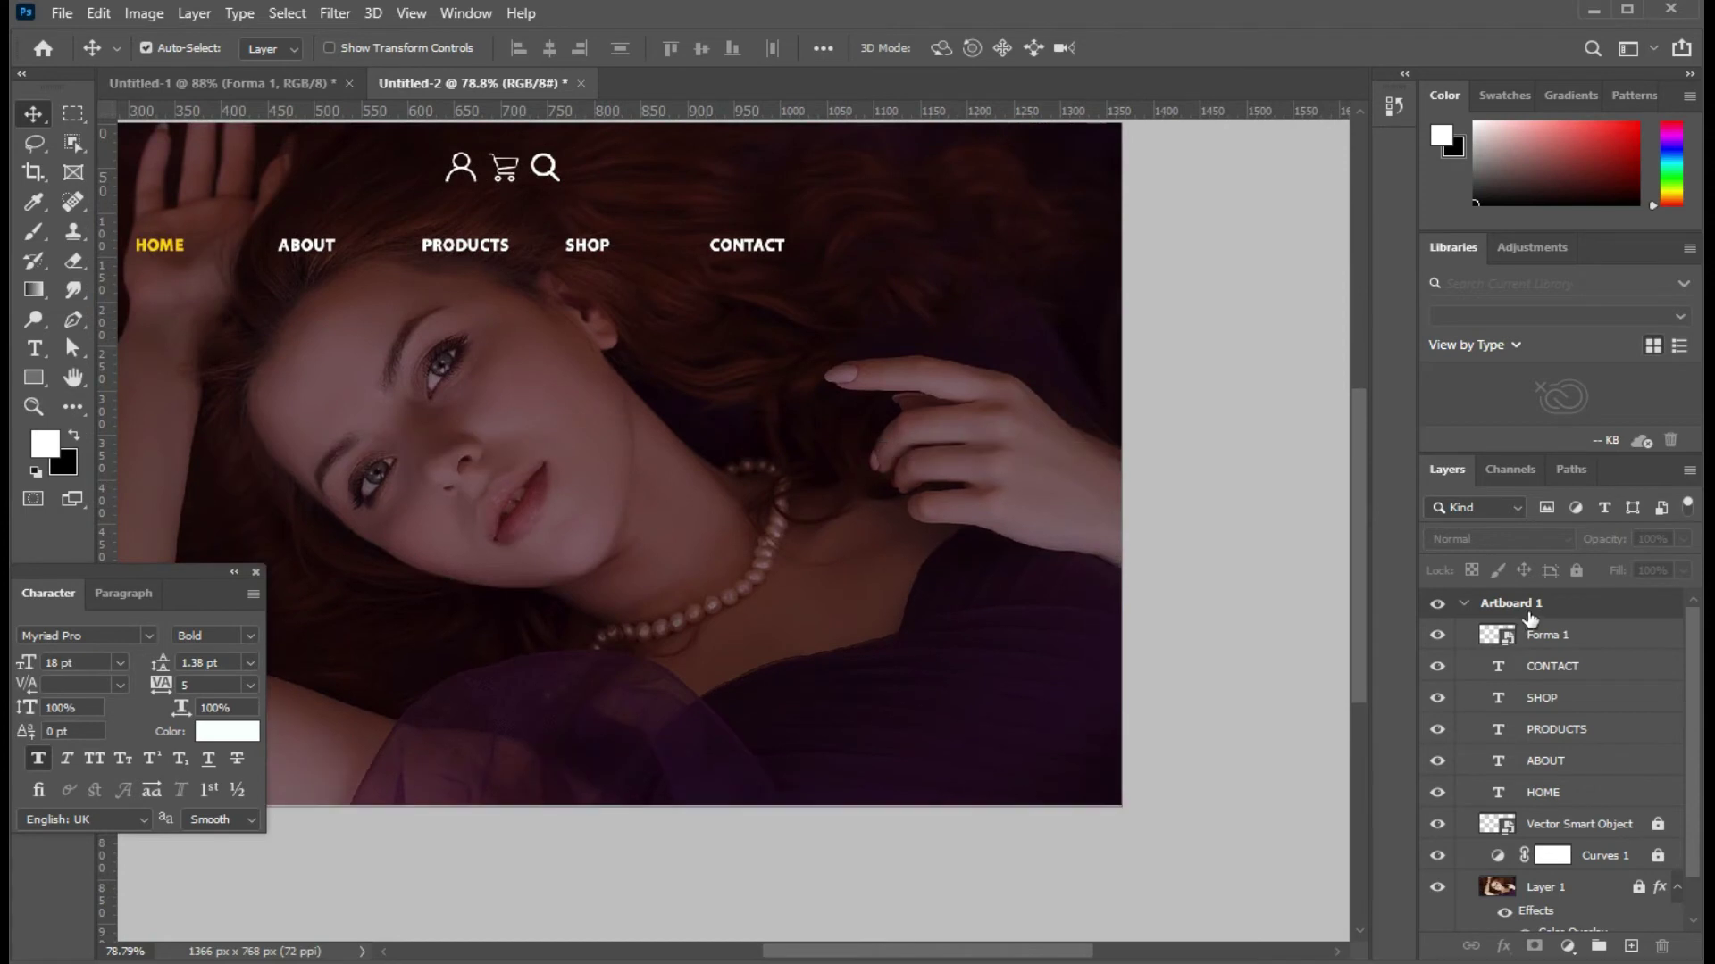
pyautogui.click(1530, 615)
pyautogui.hotkey('ctrl', ';')
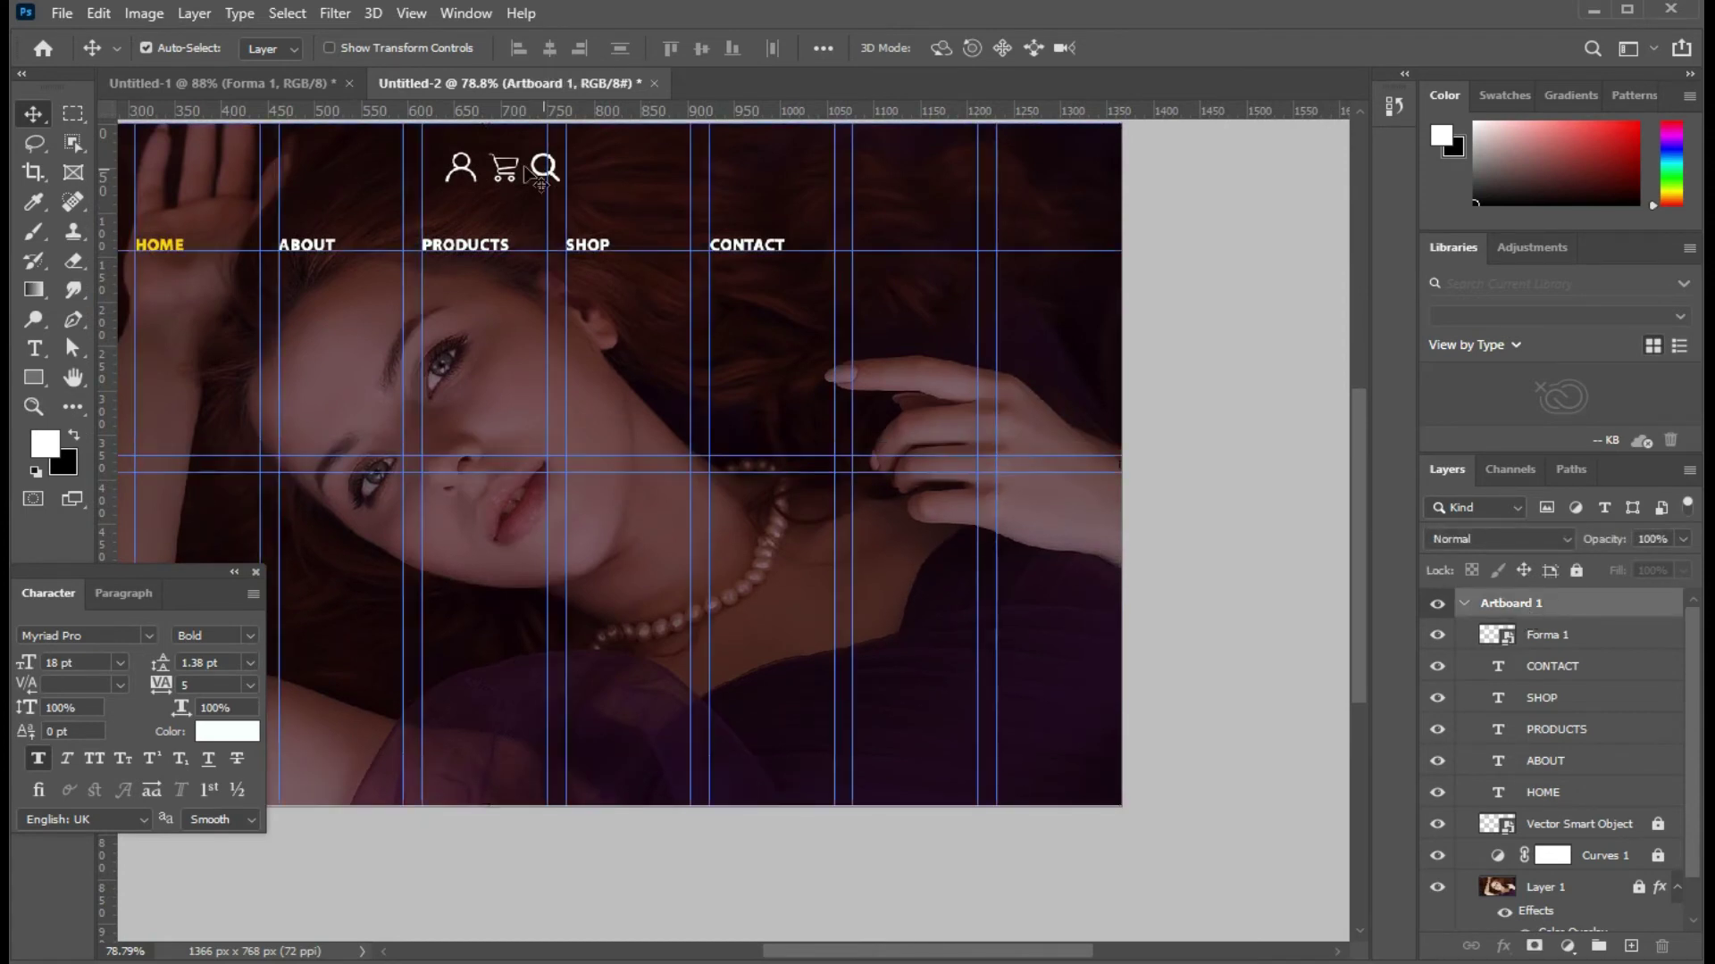
pyautogui.click(516, 185)
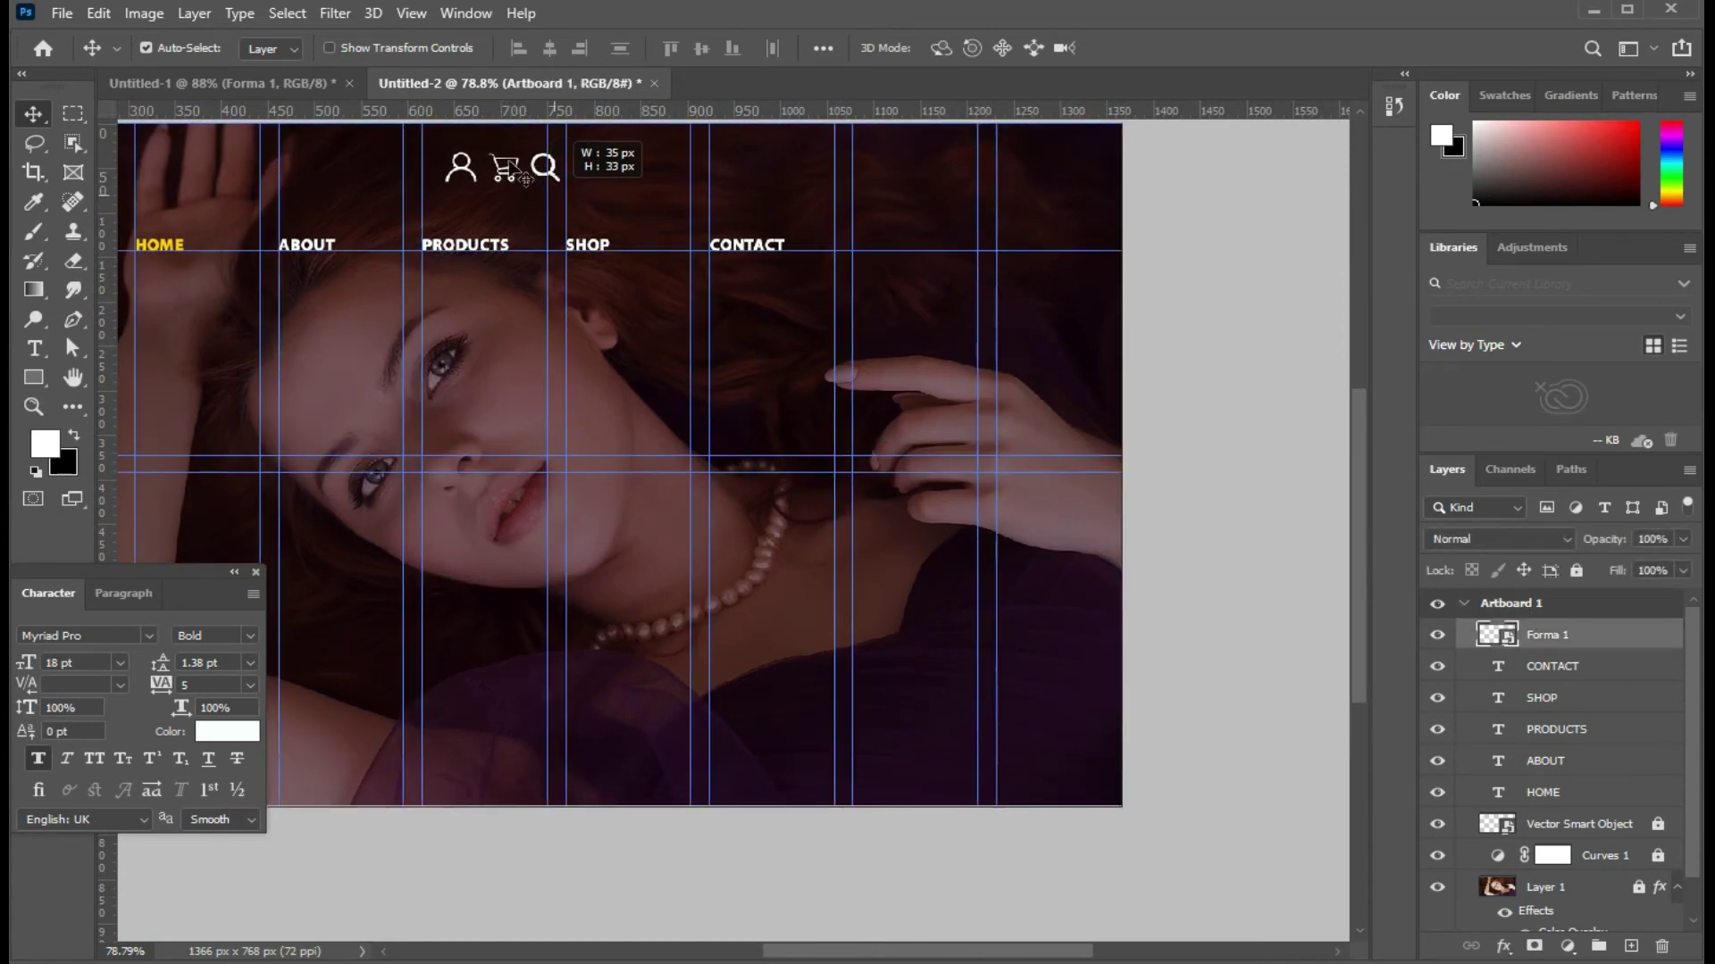
pyautogui.moveTo(515, 185)
pyautogui.mouseDown()
pyautogui.moveTo(930, 234)
pyautogui.moveTo(911, 234)
pyautogui.mouseUp()
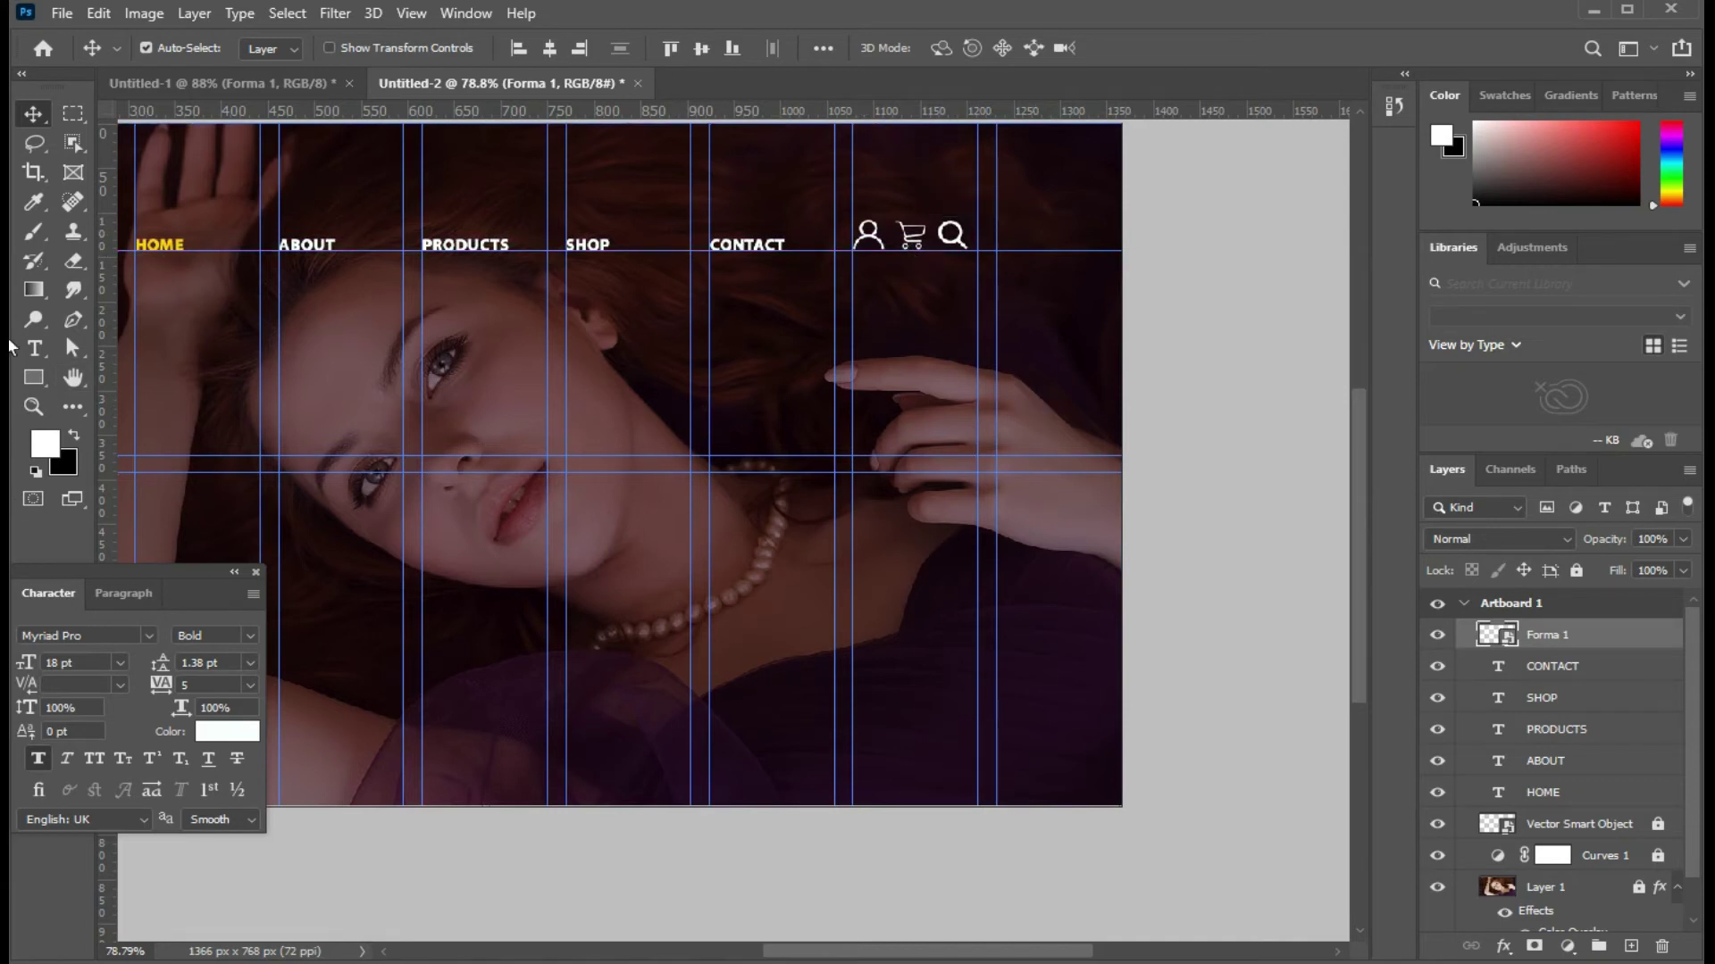
pyautogui.scroll(-1, 691, 547)
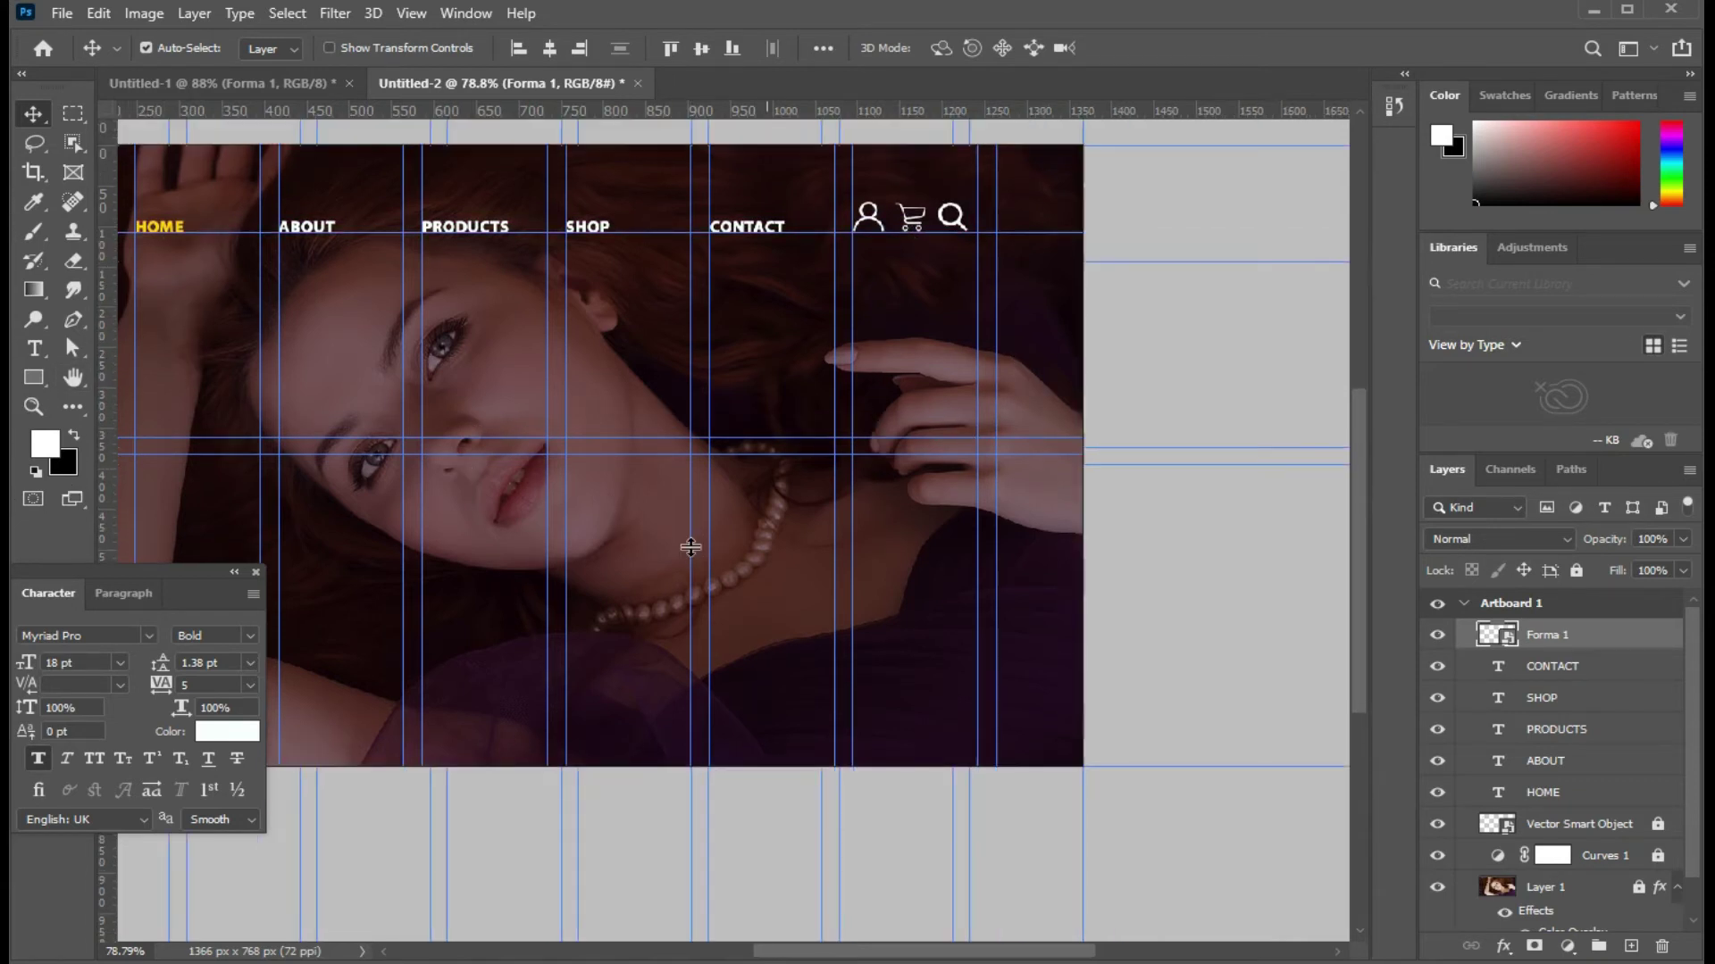
pyautogui.scroll(-1, 690, 546)
pyautogui.scroll(-1, 690, 546)
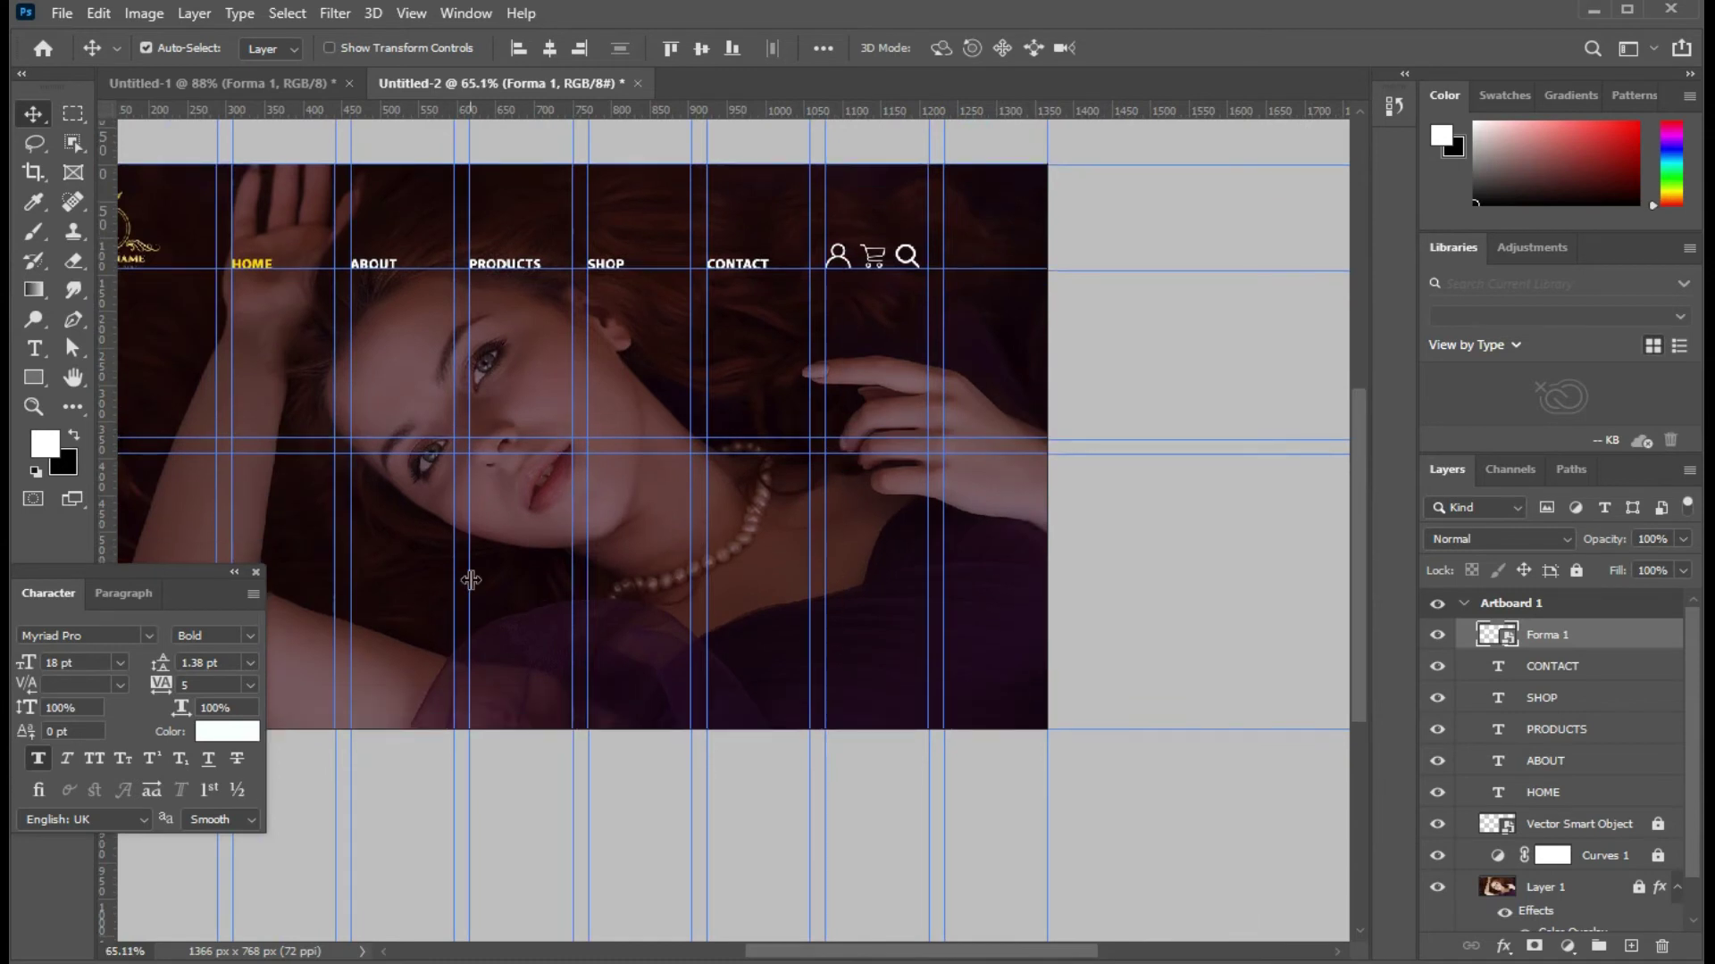
pyautogui.moveTo(438, 577); pyautogui.dragTo(693, 600)
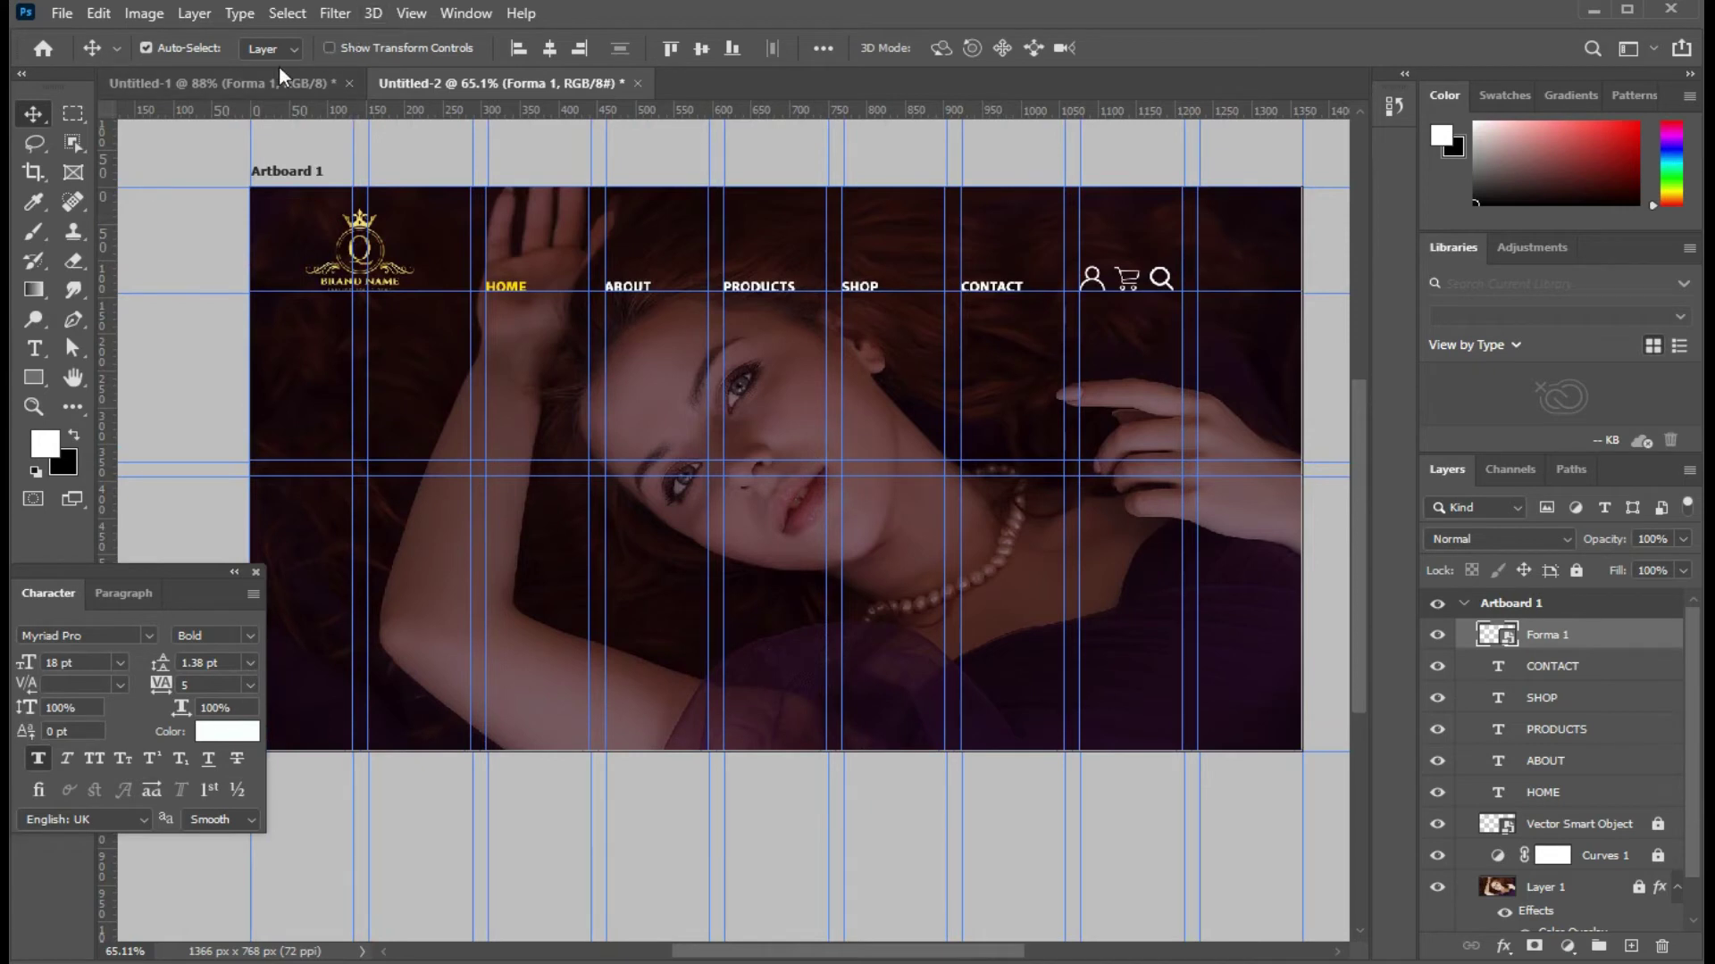
# Step: Bring the ENJOY OUR NEW COLLECTION 2021 headline into the banner, centred across the portrait
pyautogui.click(293, 89)
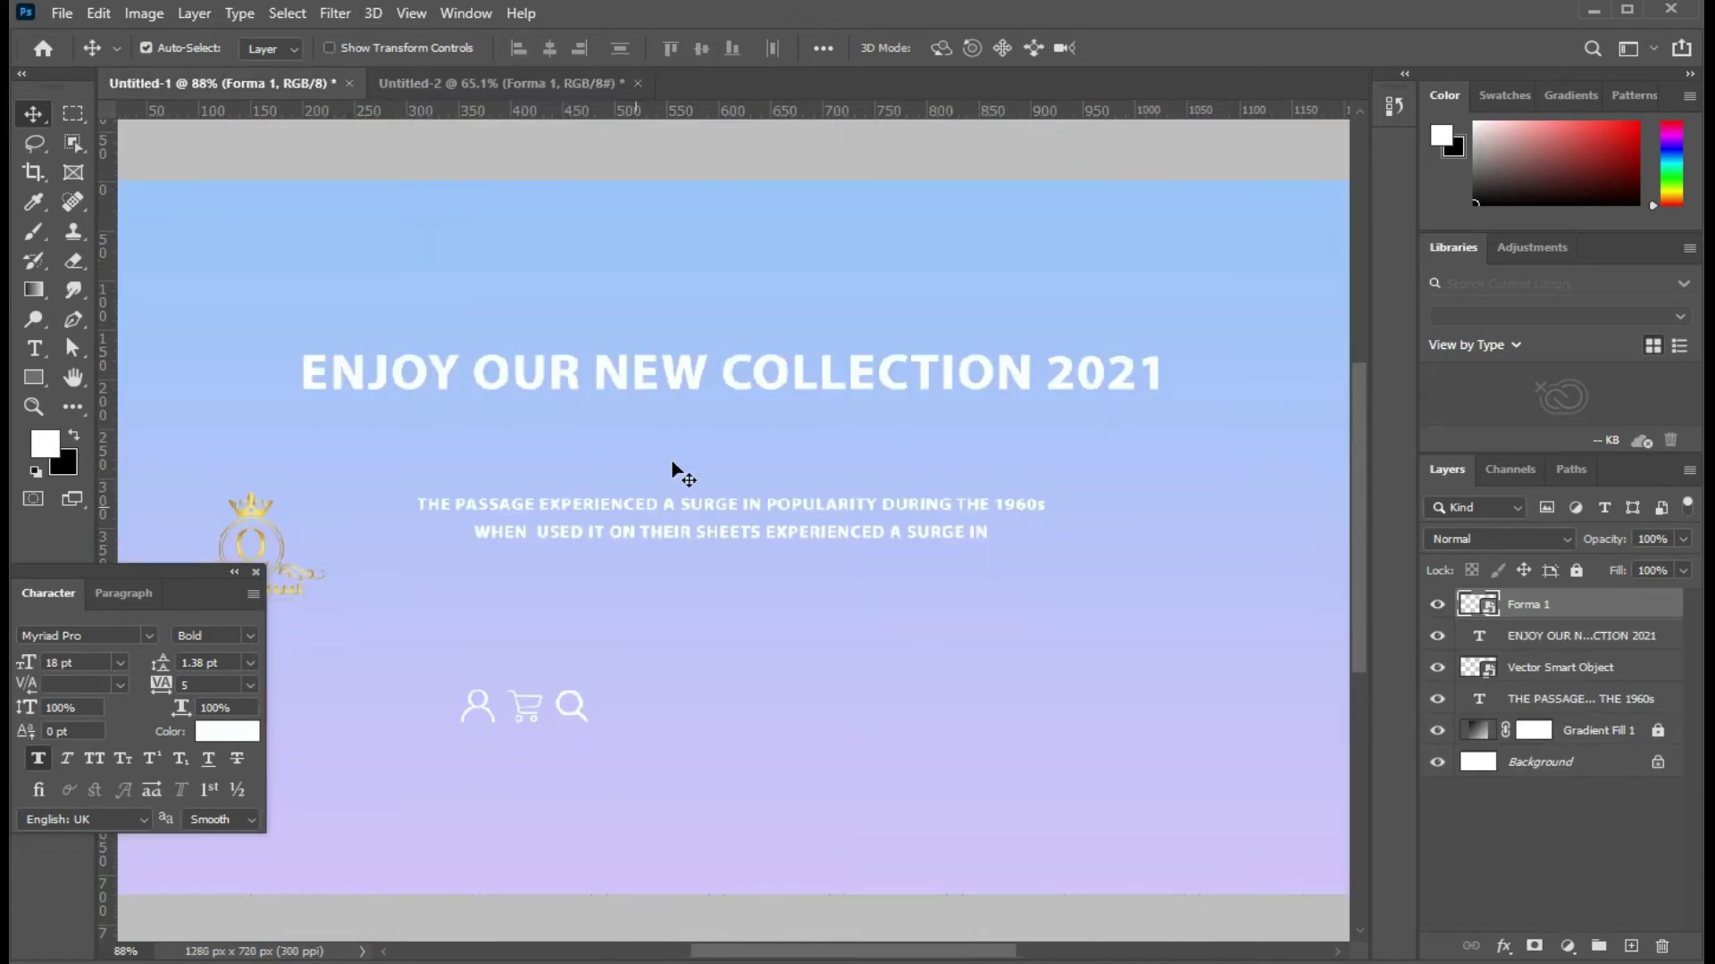
pyautogui.moveTo(693, 375)
pyautogui.mouseDown()
pyautogui.moveTo(628, 128)
pyautogui.moveTo(574, 85)
pyautogui.moveTo(687, 422)
pyautogui.moveTo(784, 449)
pyautogui.mouseUp()
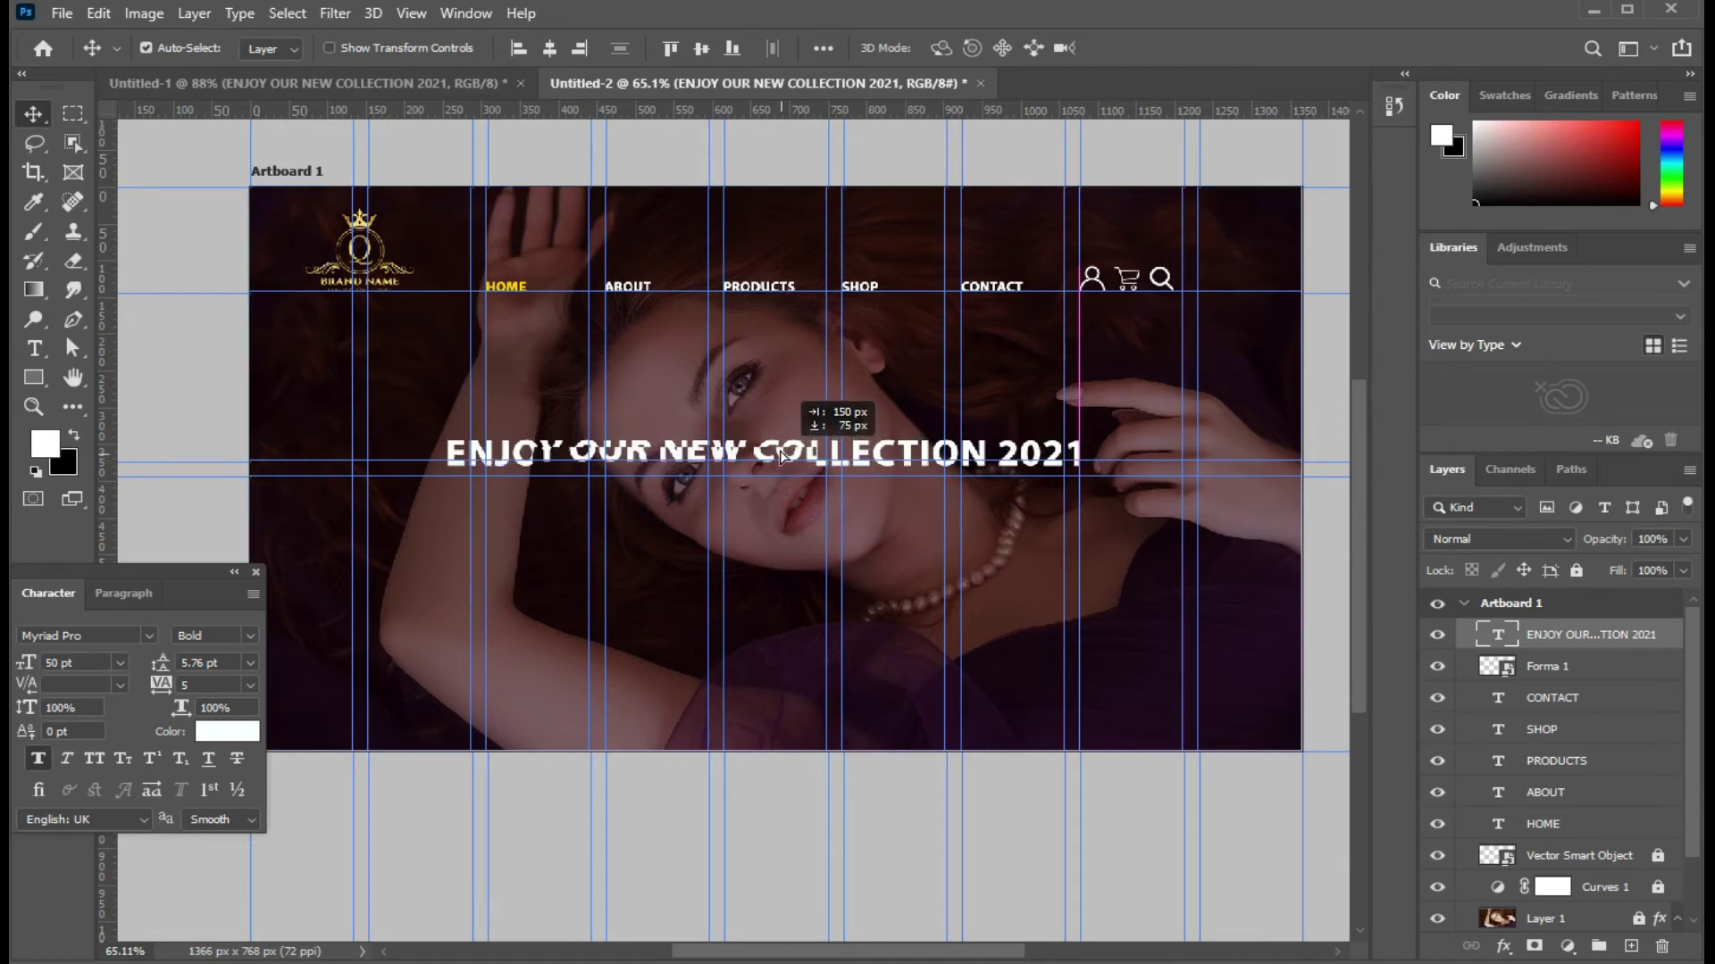
pyautogui.moveTo(784, 451); pyautogui.dragTo(781, 452)
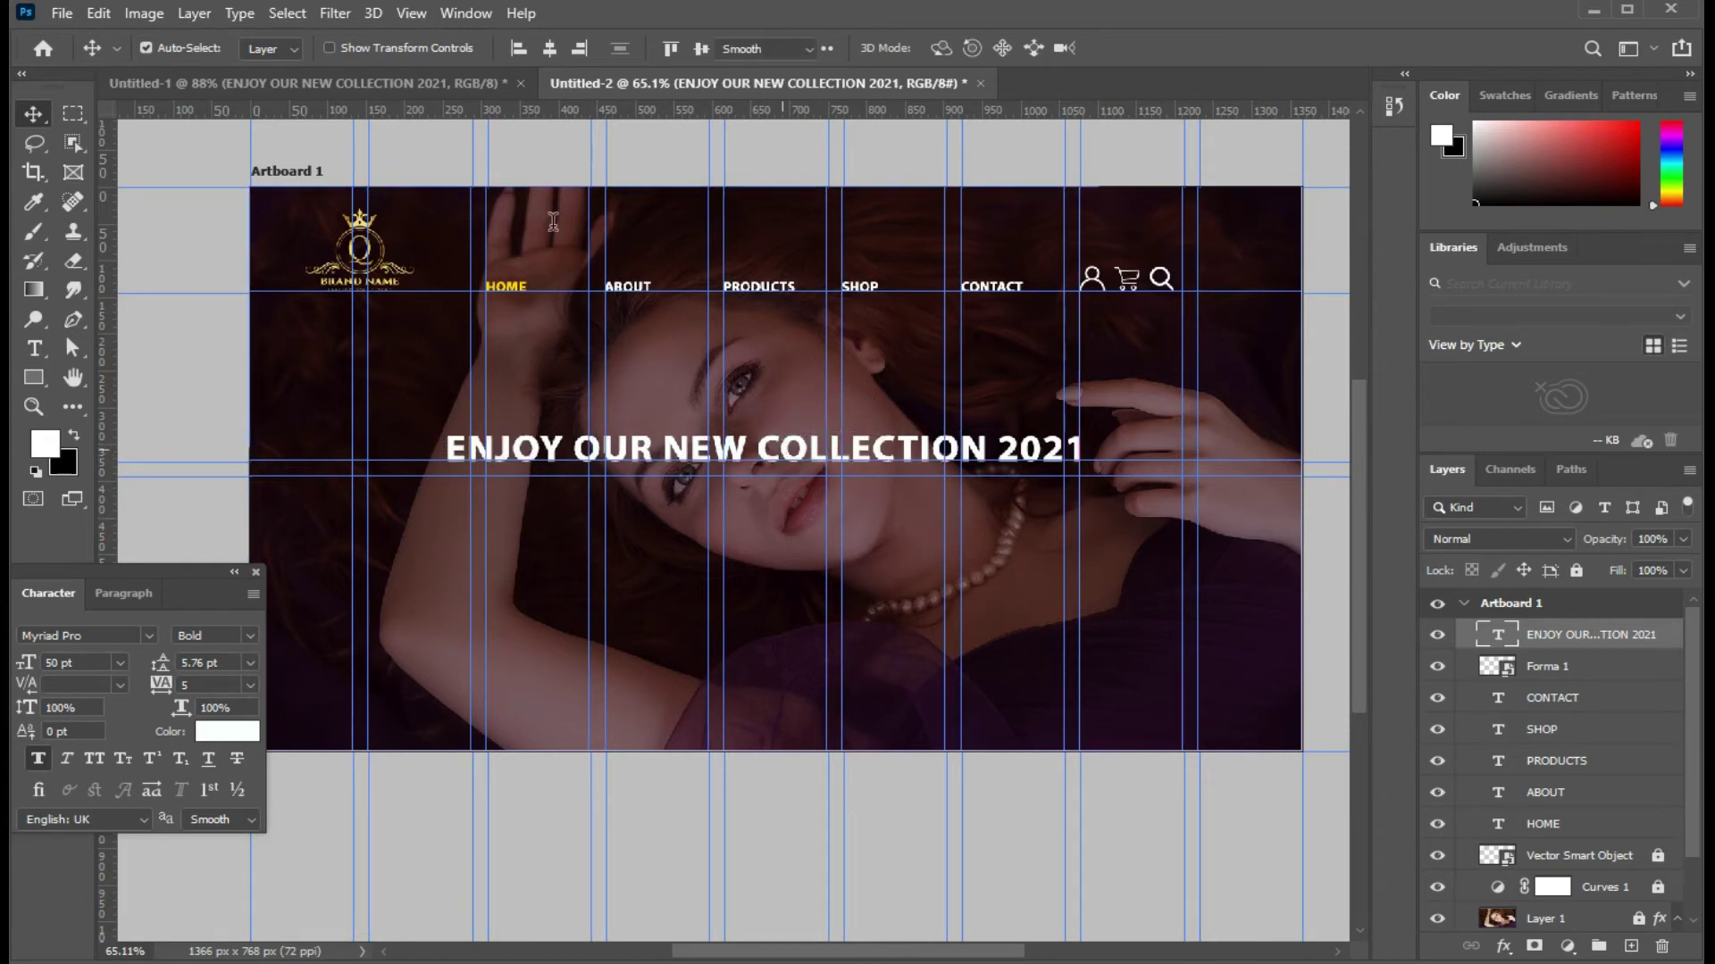
pyautogui.doubleClick(783, 451)
pyautogui.rightClick(783, 451)
pyautogui.click(377, 77)
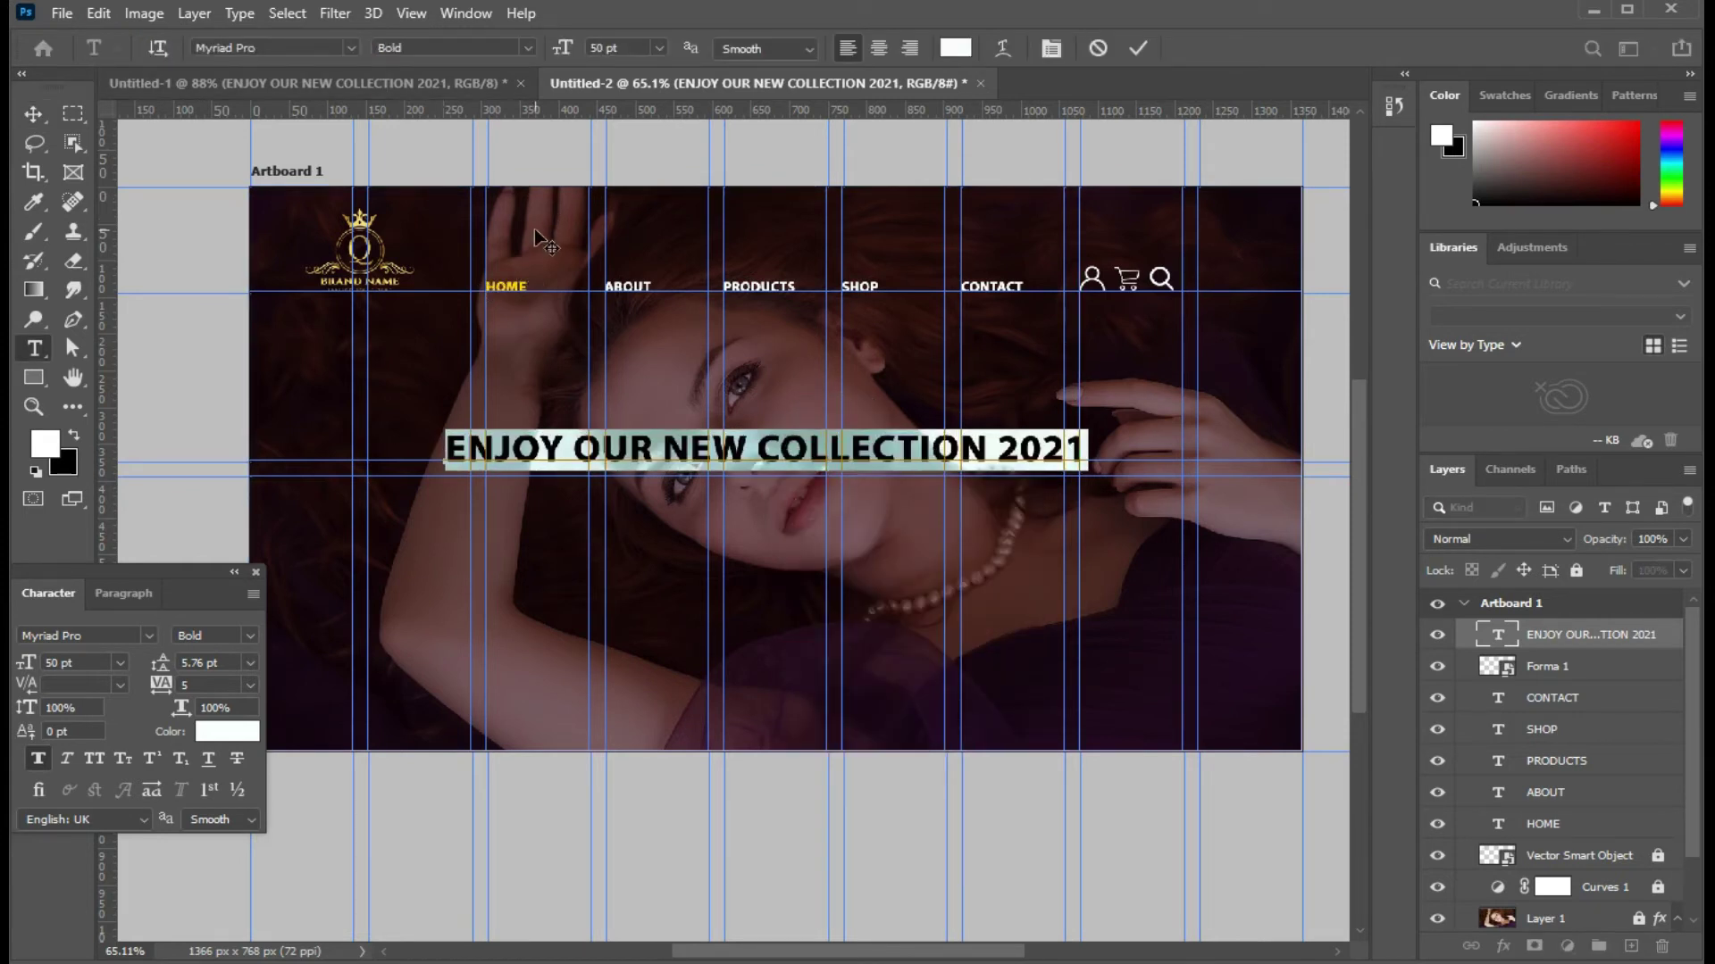
pyautogui.click(34, 110)
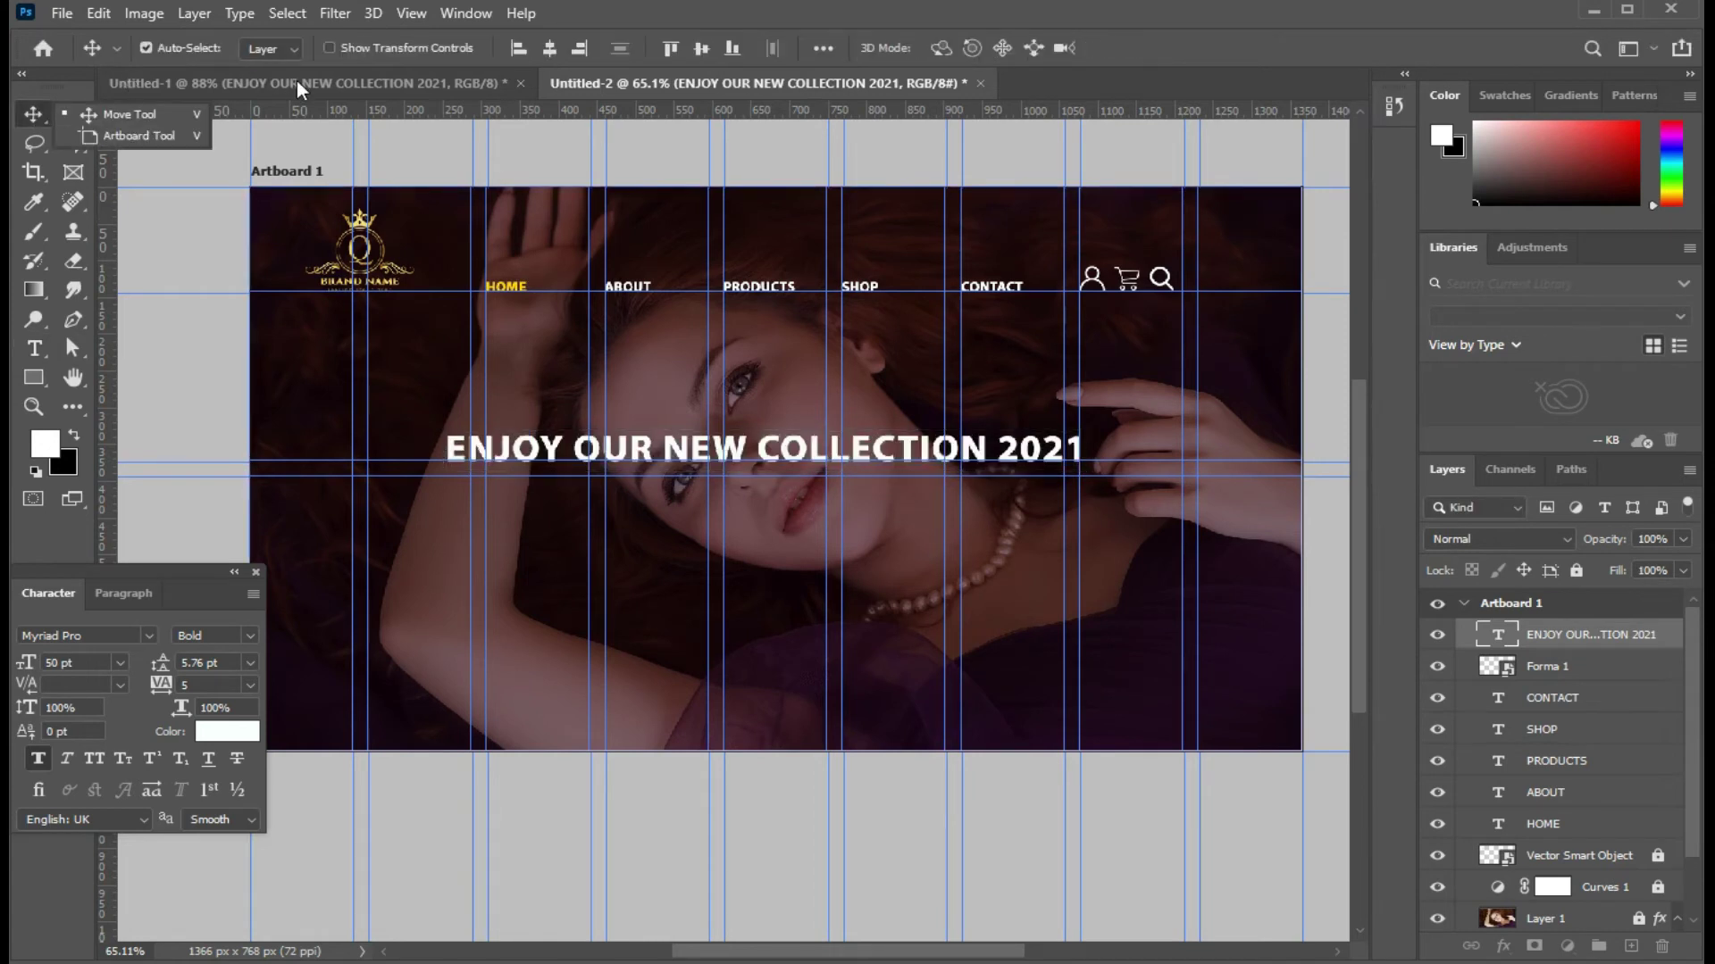
# Step: Bring THE PASSAGE subtext into the banner and centre it just beneath the headline
pyautogui.click(328, 93)
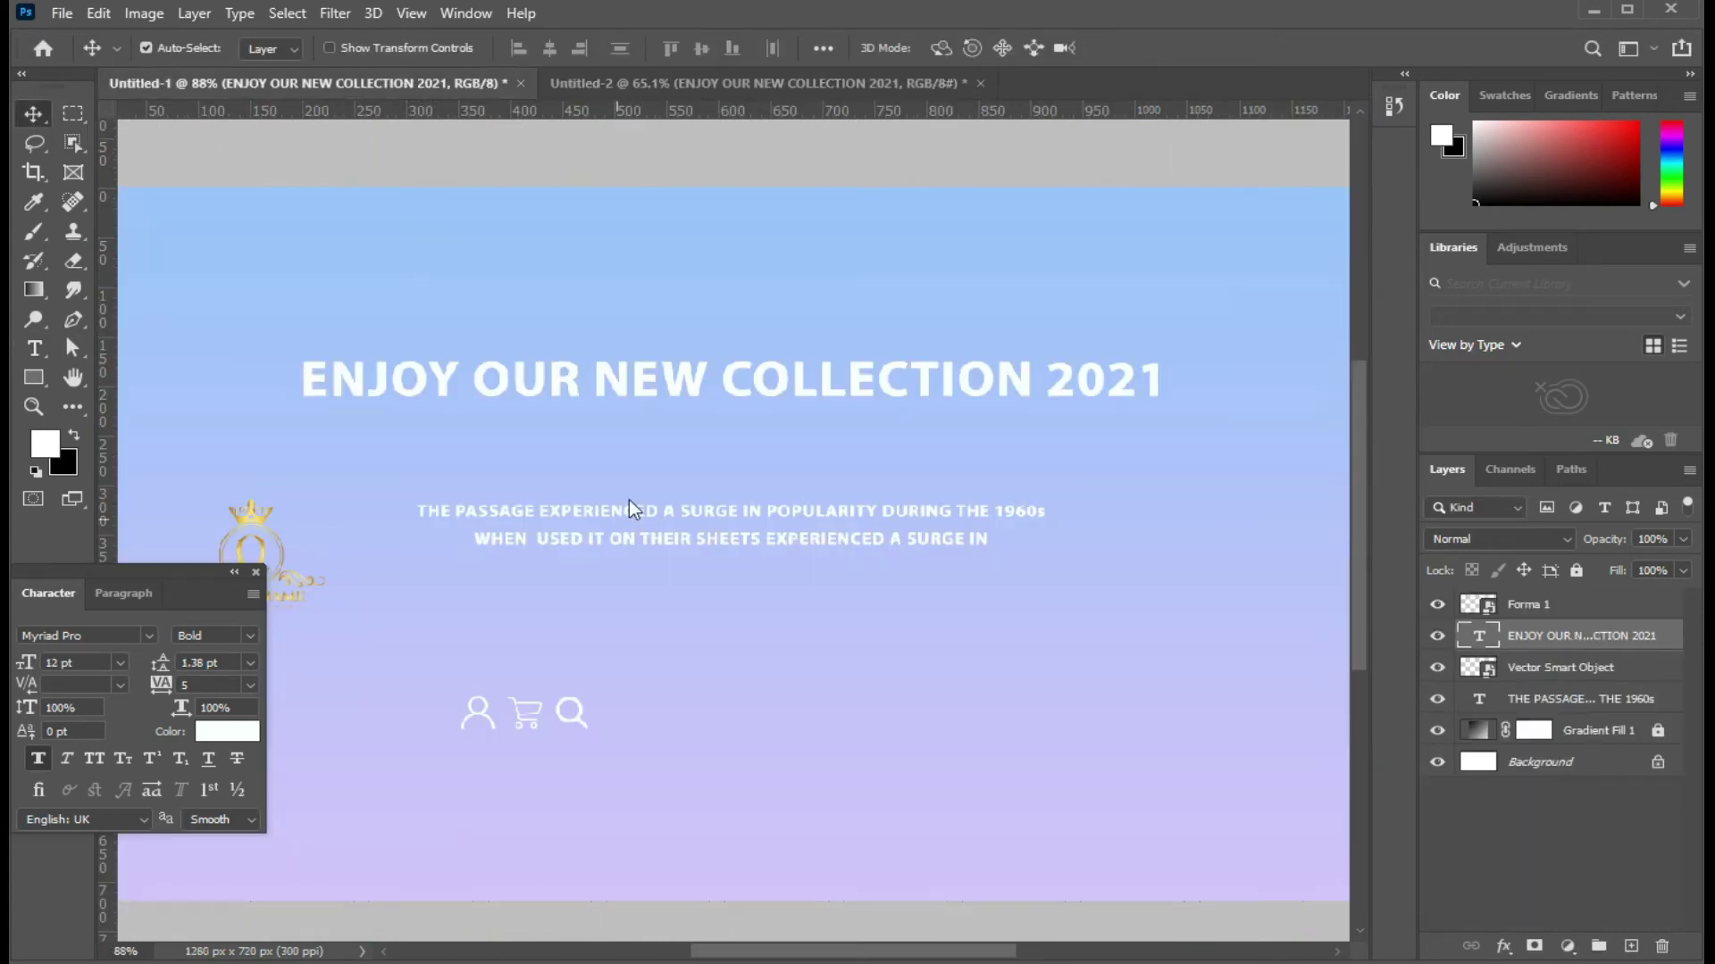
pyautogui.moveTo(636, 507)
pyautogui.mouseDown()
pyautogui.moveTo(779, 78)
pyautogui.moveTo(784, 244)
pyautogui.mouseUp()
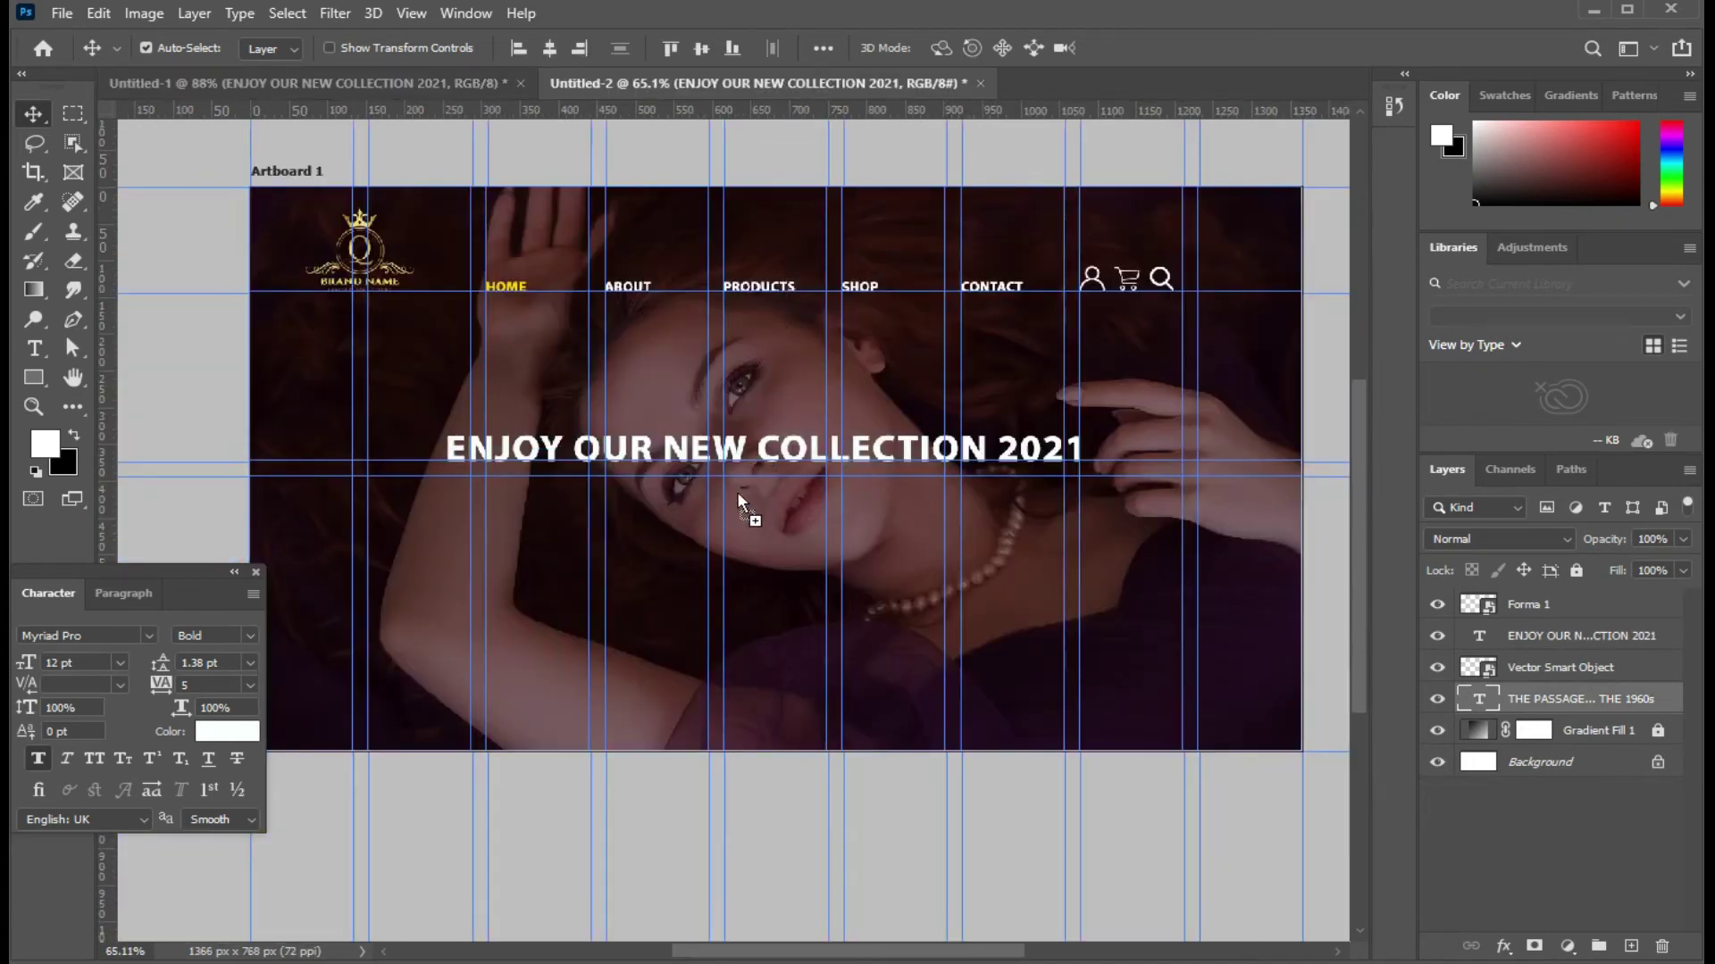
pyautogui.moveTo(737, 494); pyautogui.dragTo(732, 494)
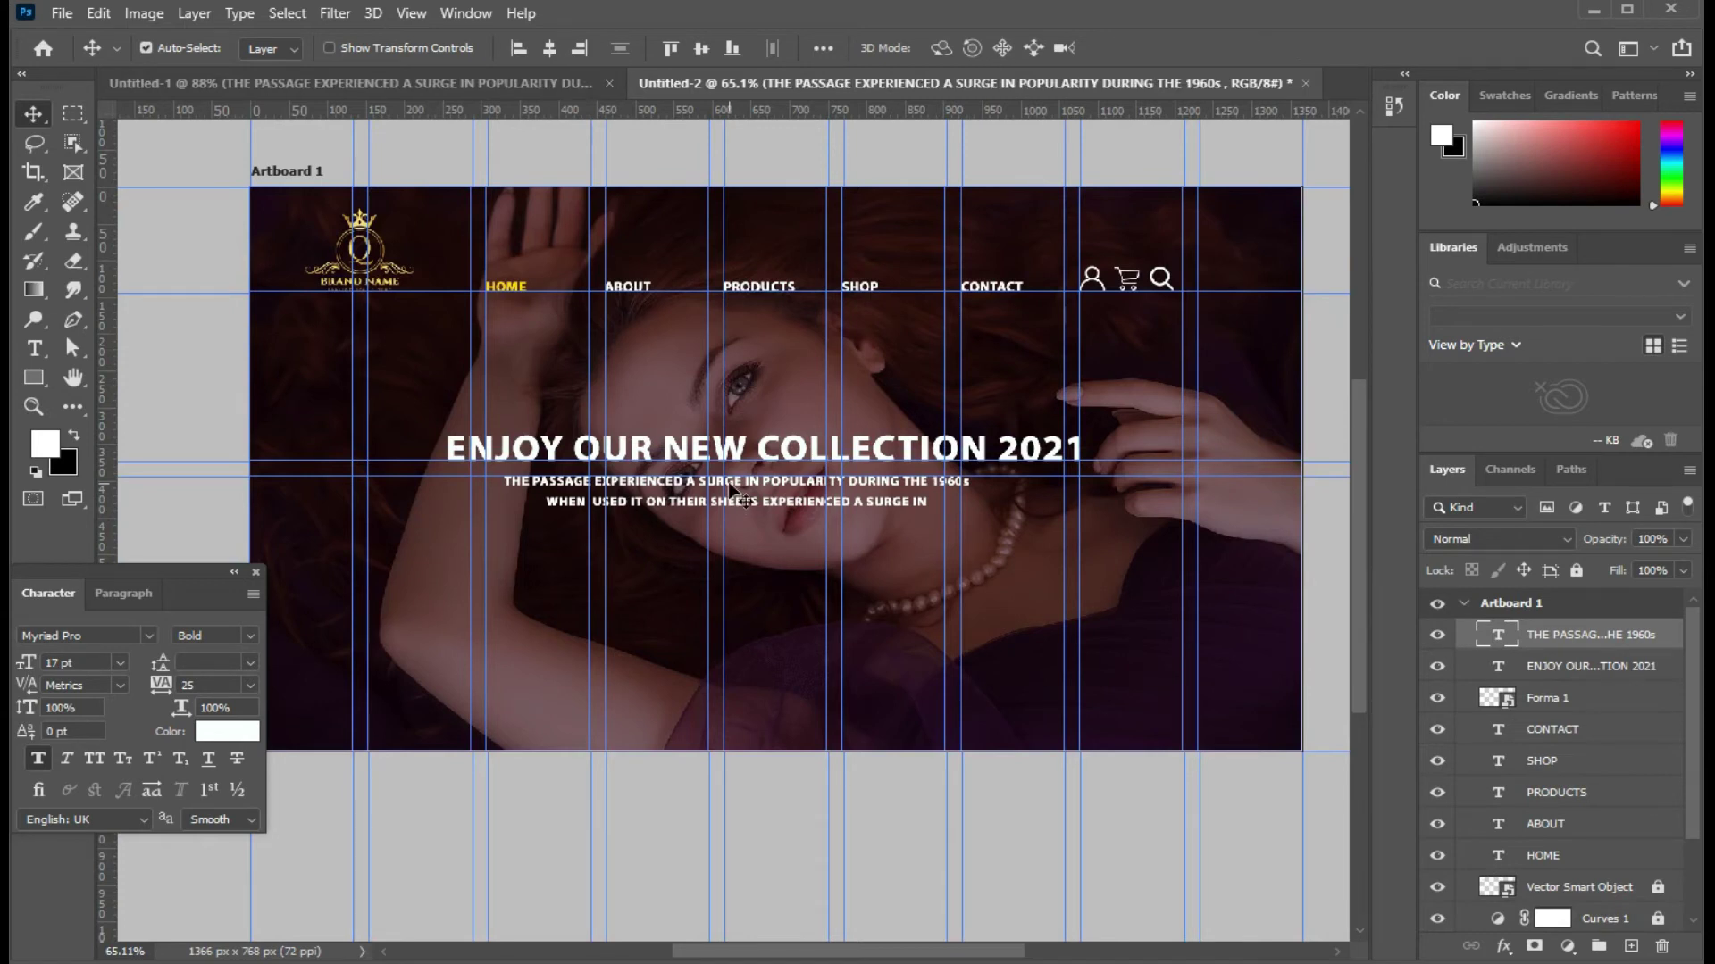
pyautogui.moveTo(729, 489); pyautogui.dragTo(740, 496)
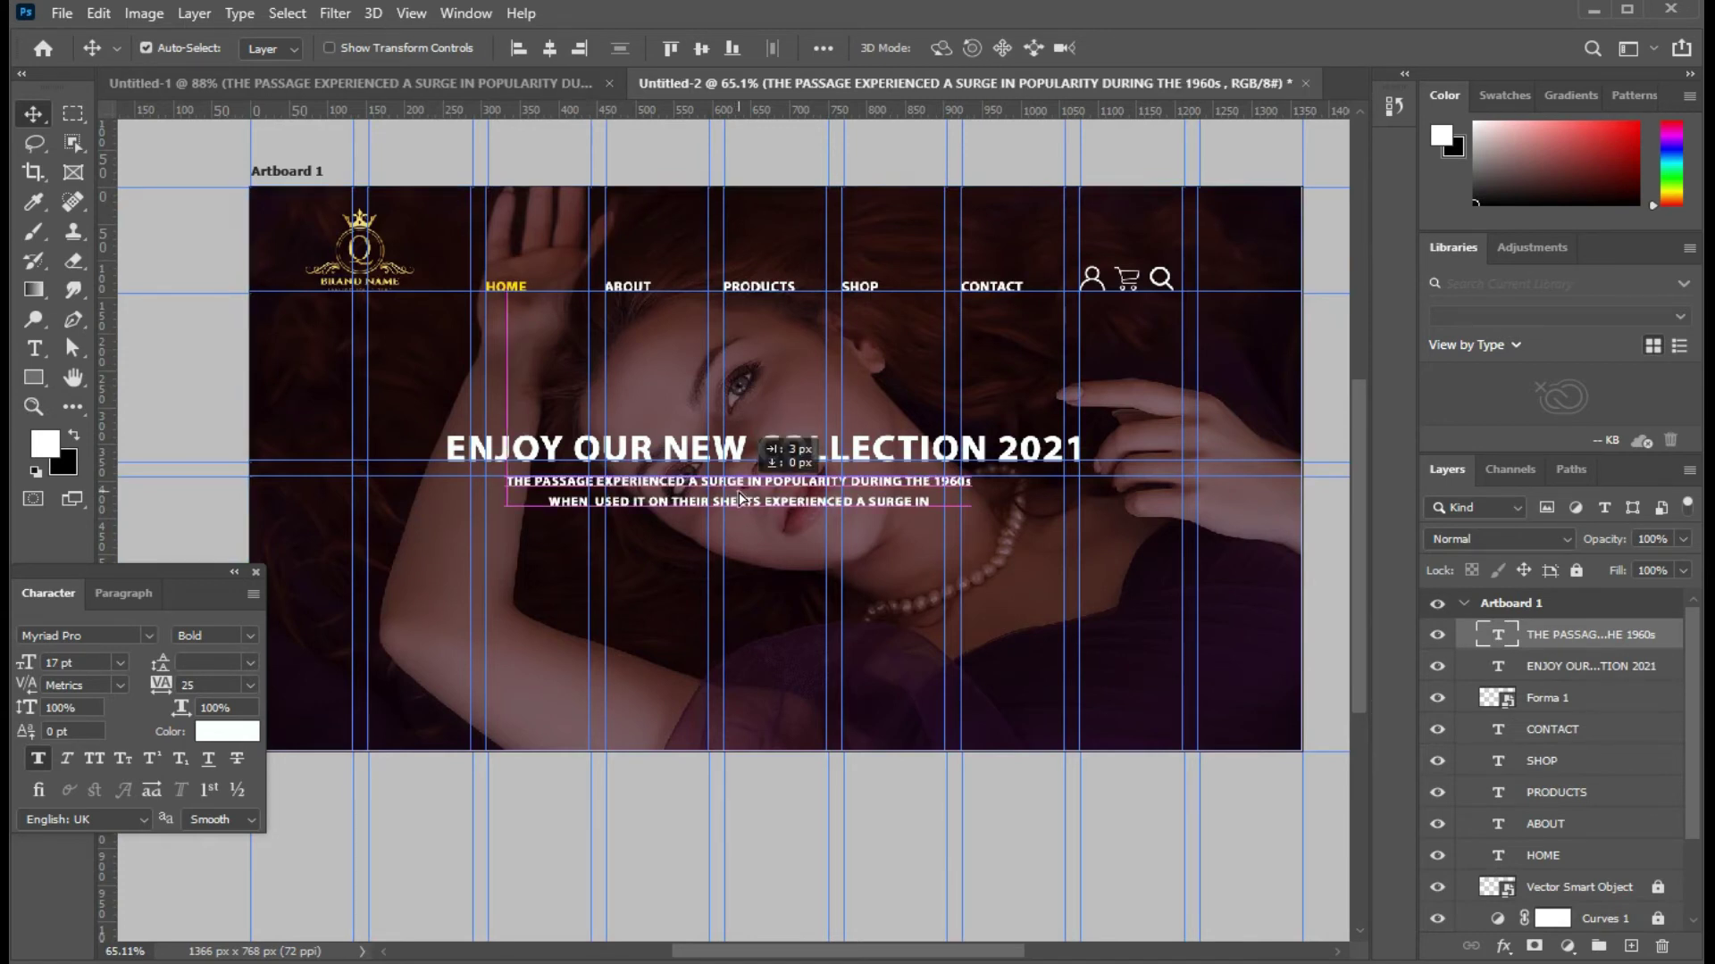
pyautogui.doubleClick(740, 496)
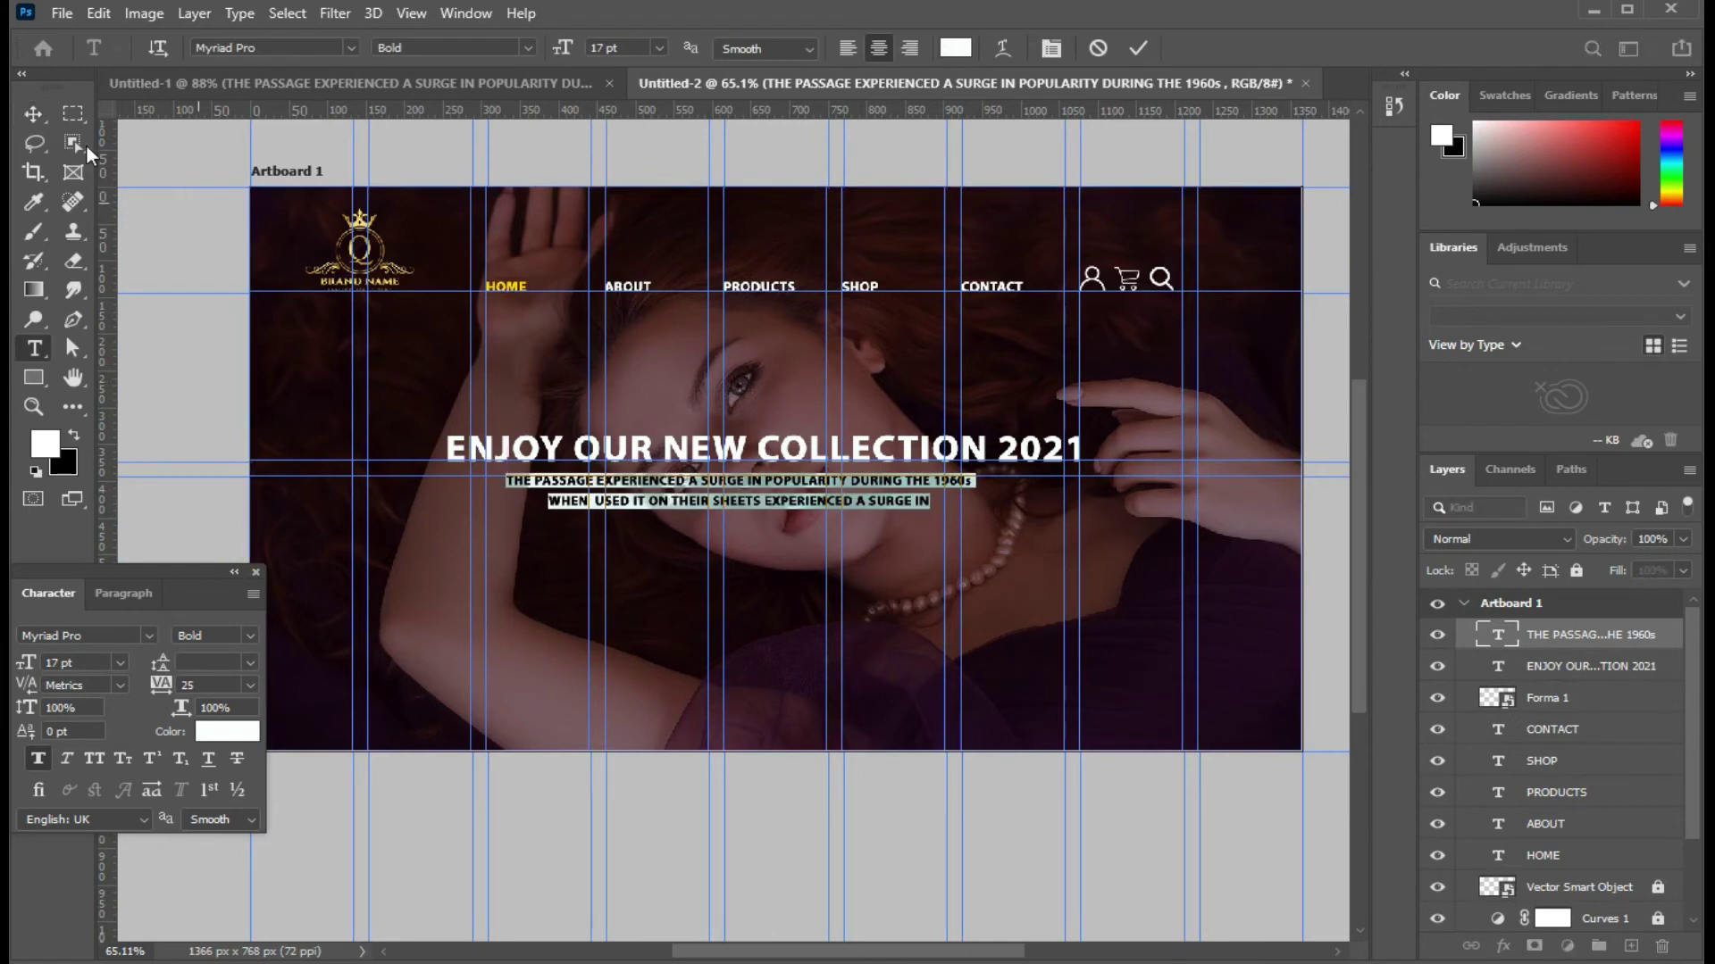
pyautogui.click(47, 116)
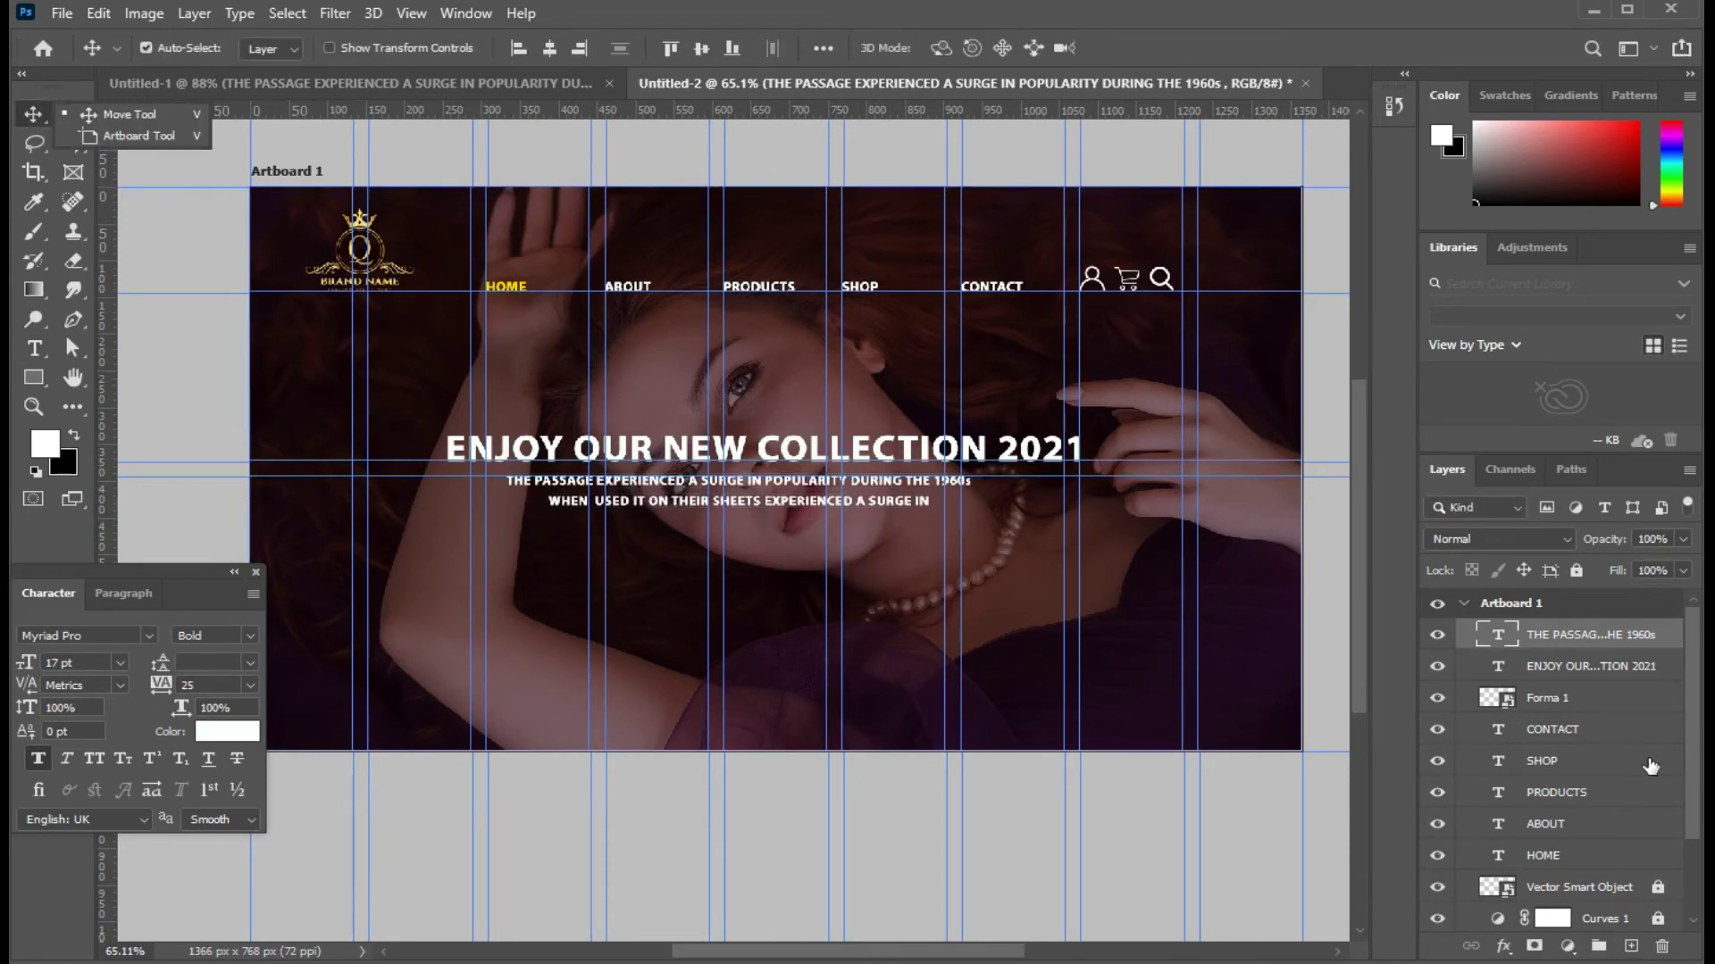
# Step: Group the headline, subtext, icons and SHOP, PRODUCTS, ABOUT, HOME label layers with Ctrl+G
pyautogui.keyDown('shift'); pyautogui.click(1588, 668); pyautogui.keyUp('shift')
pyautogui.doubleClick(1593, 667)
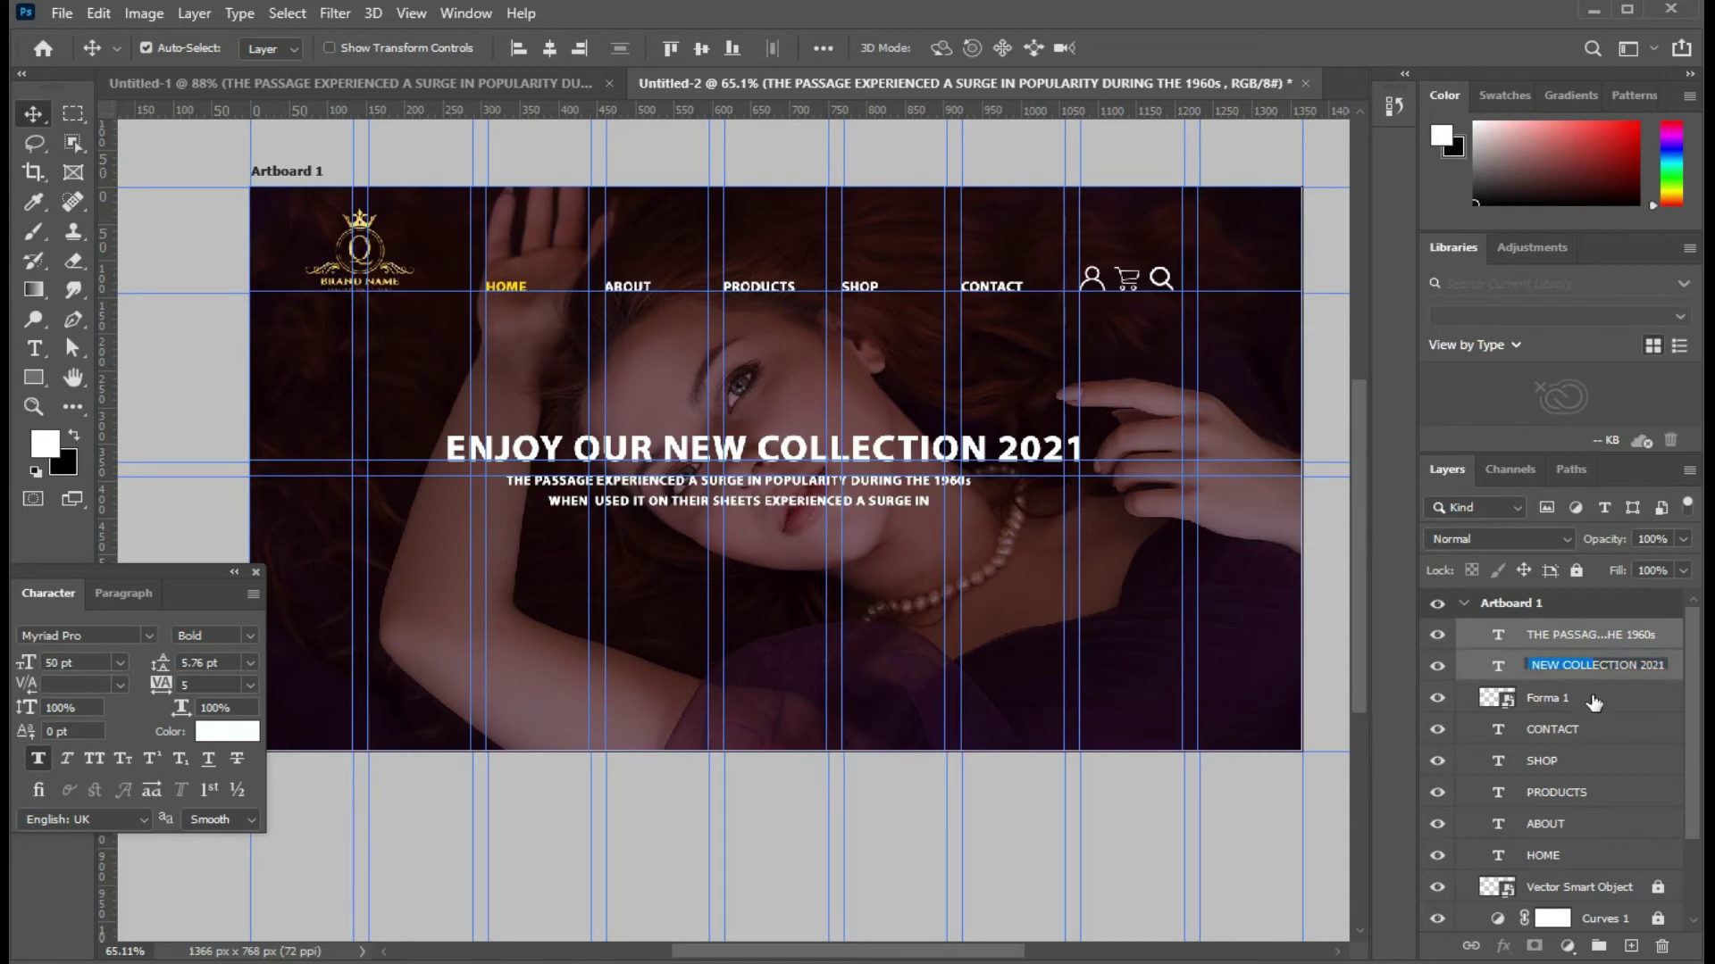
pyautogui.click(1491, 634)
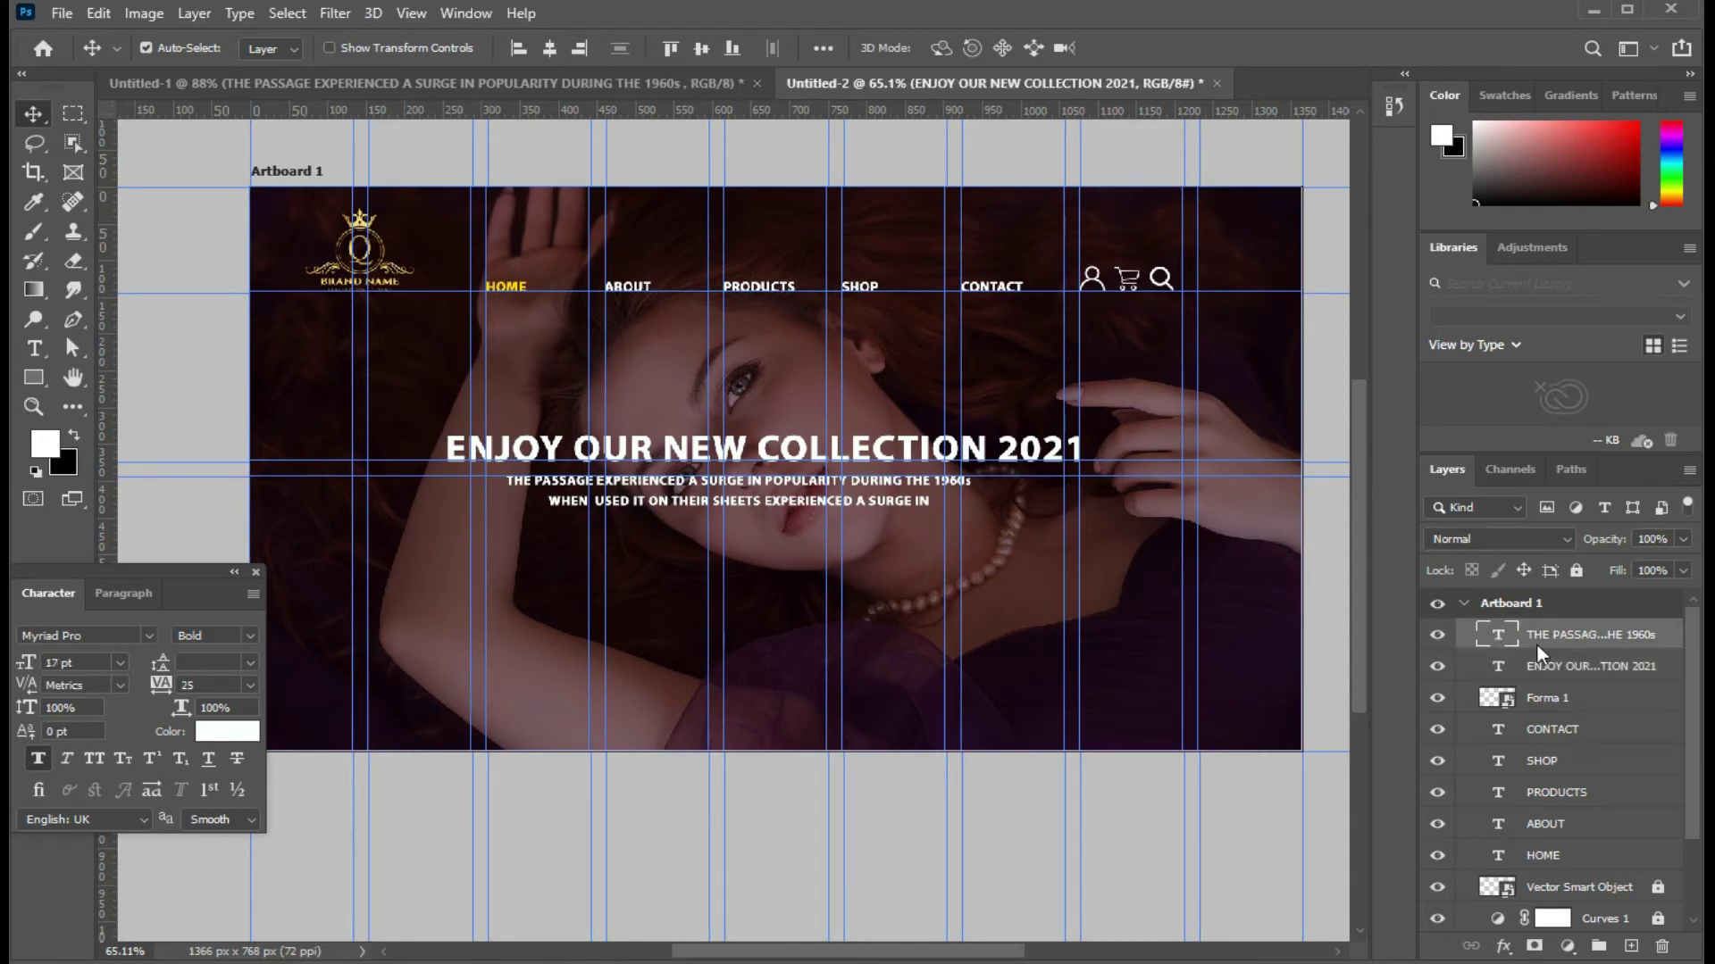
pyautogui.keyDown('shift'); pyautogui.click(1572, 677); pyautogui.keyUp('shift')
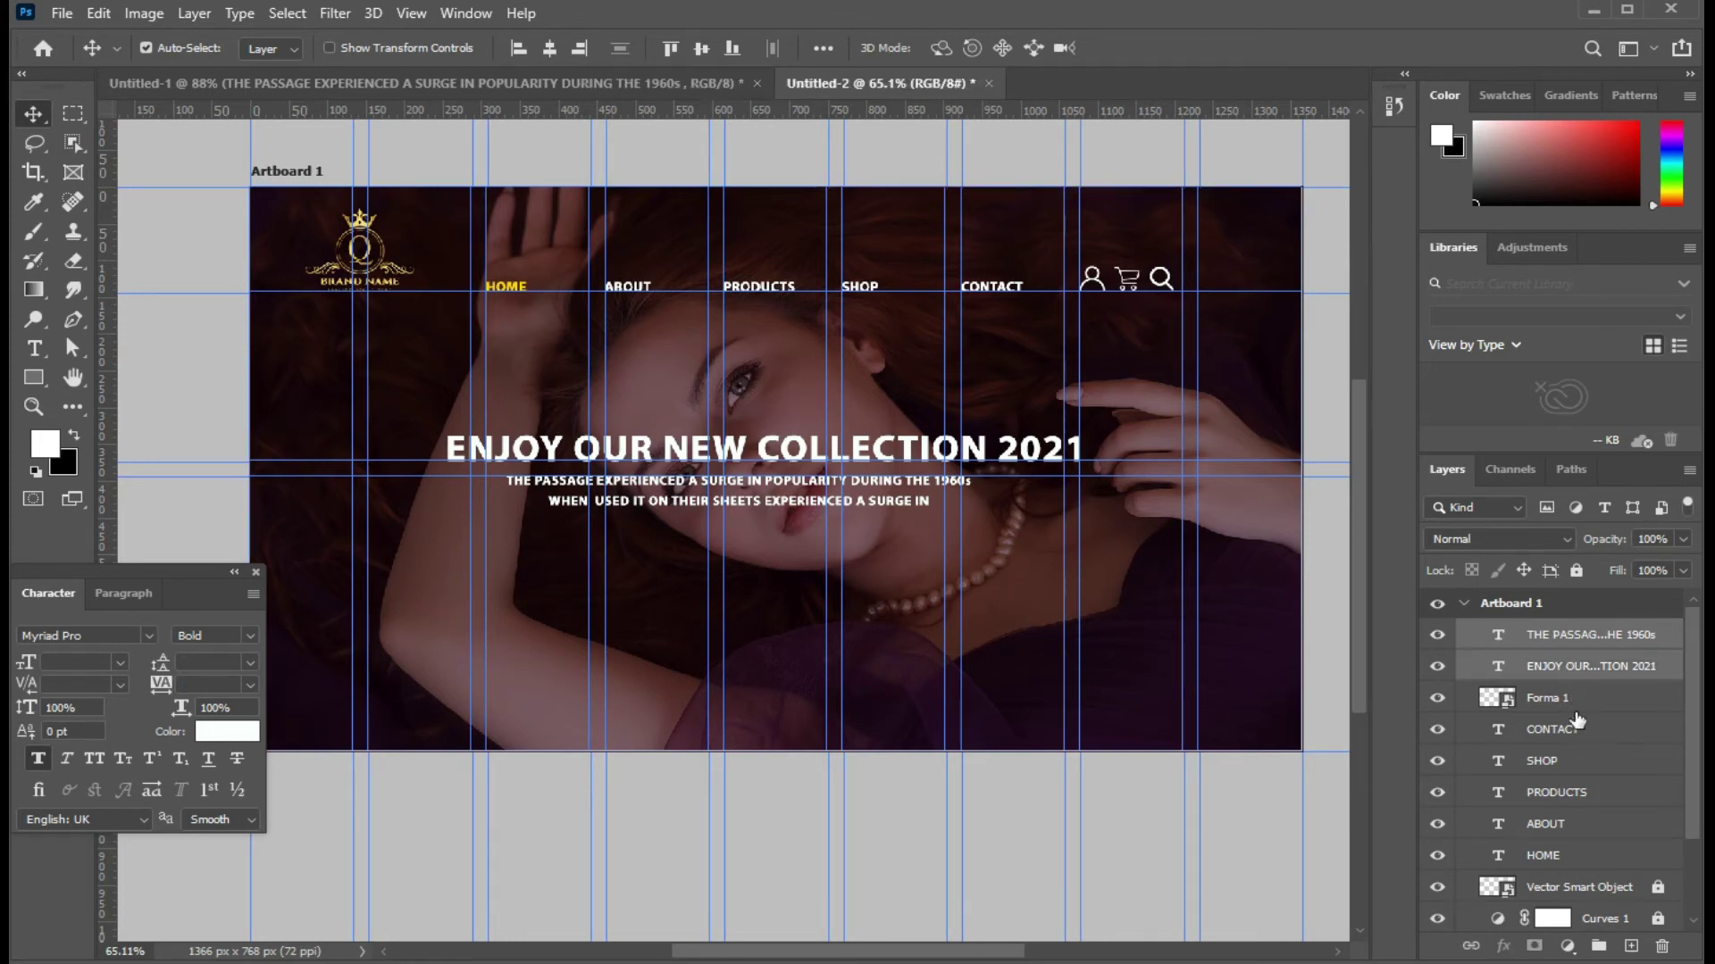
pyautogui.keyDown('shift'); pyautogui.click(1576, 713); pyautogui.keyUp('shift')
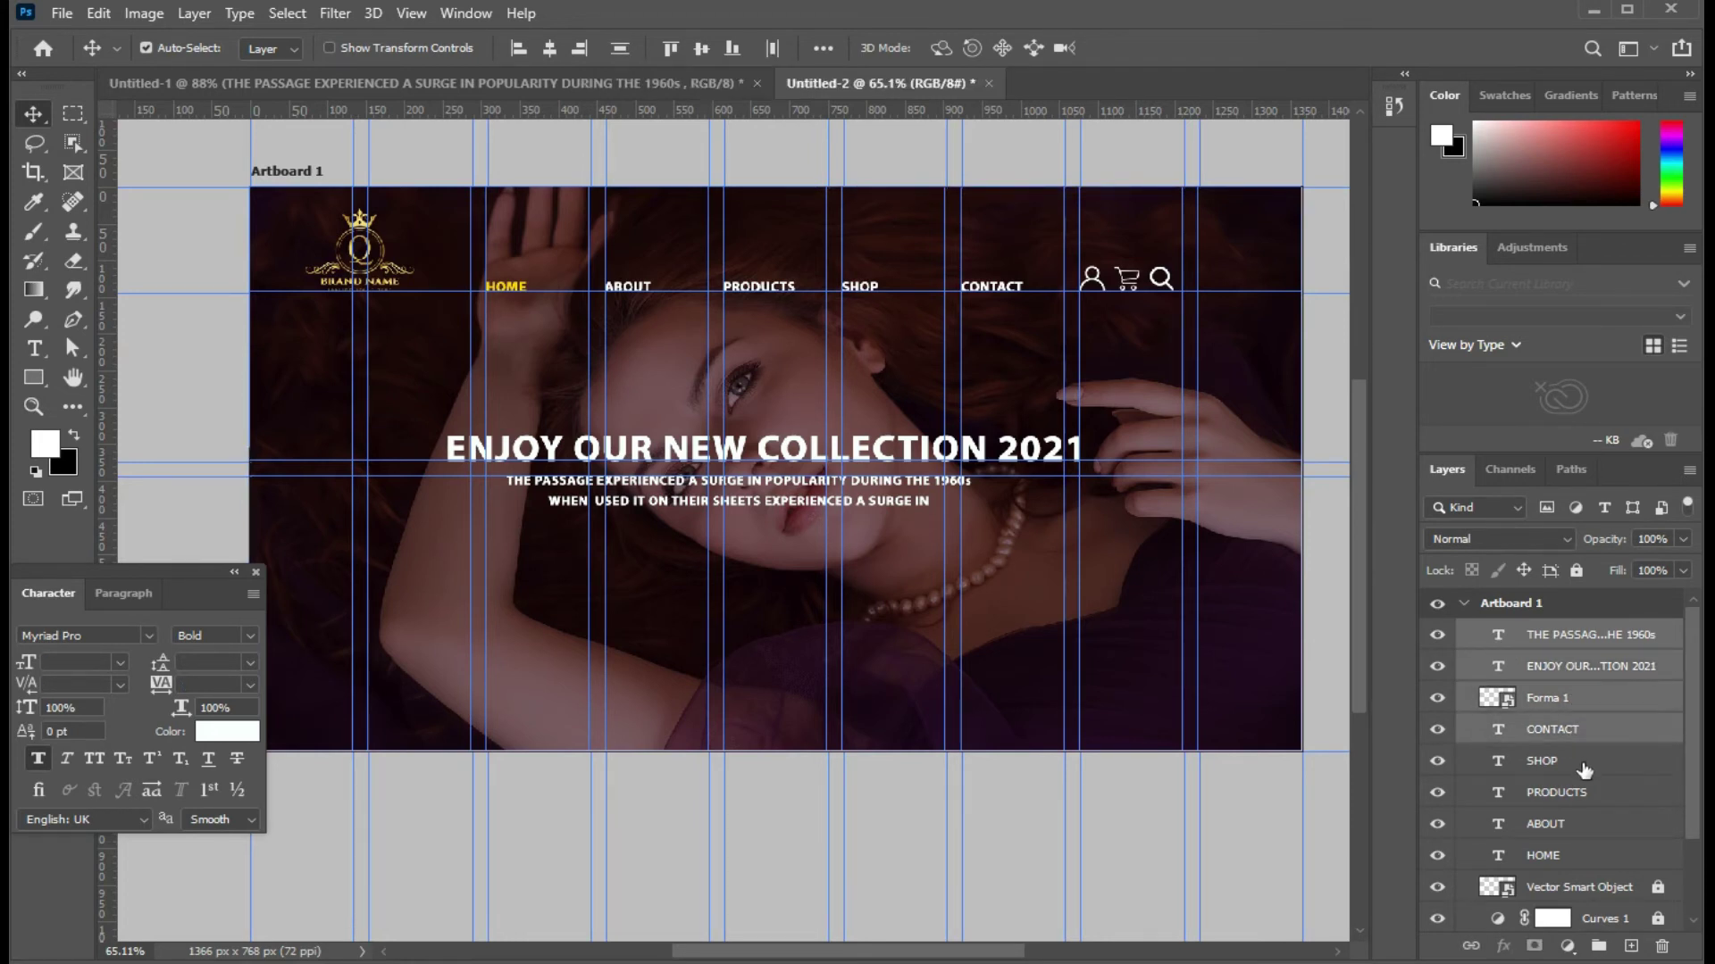
pyautogui.keyDown('shift'); pyautogui.click(1595, 795); pyautogui.keyUp('shift')
pyautogui.keyDown('shift'); pyautogui.click(1606, 803); pyautogui.keyUp('shift')
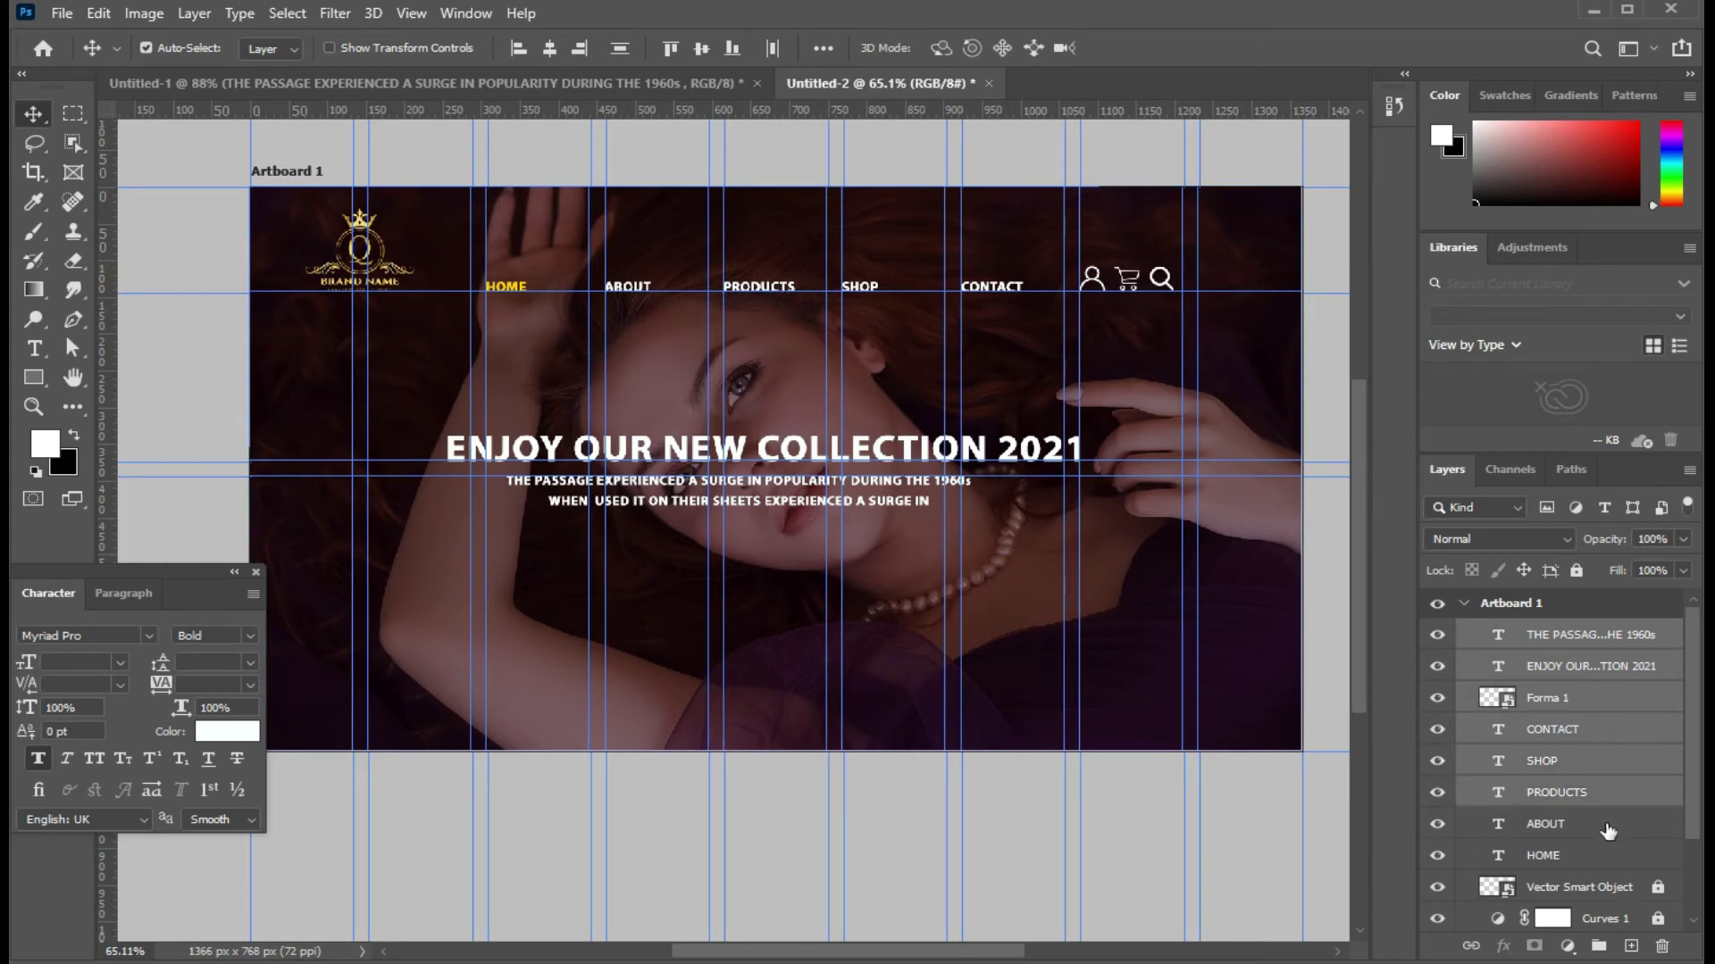
pyautogui.keyDown('shift'); pyautogui.click(1610, 849); pyautogui.keyUp('shift')
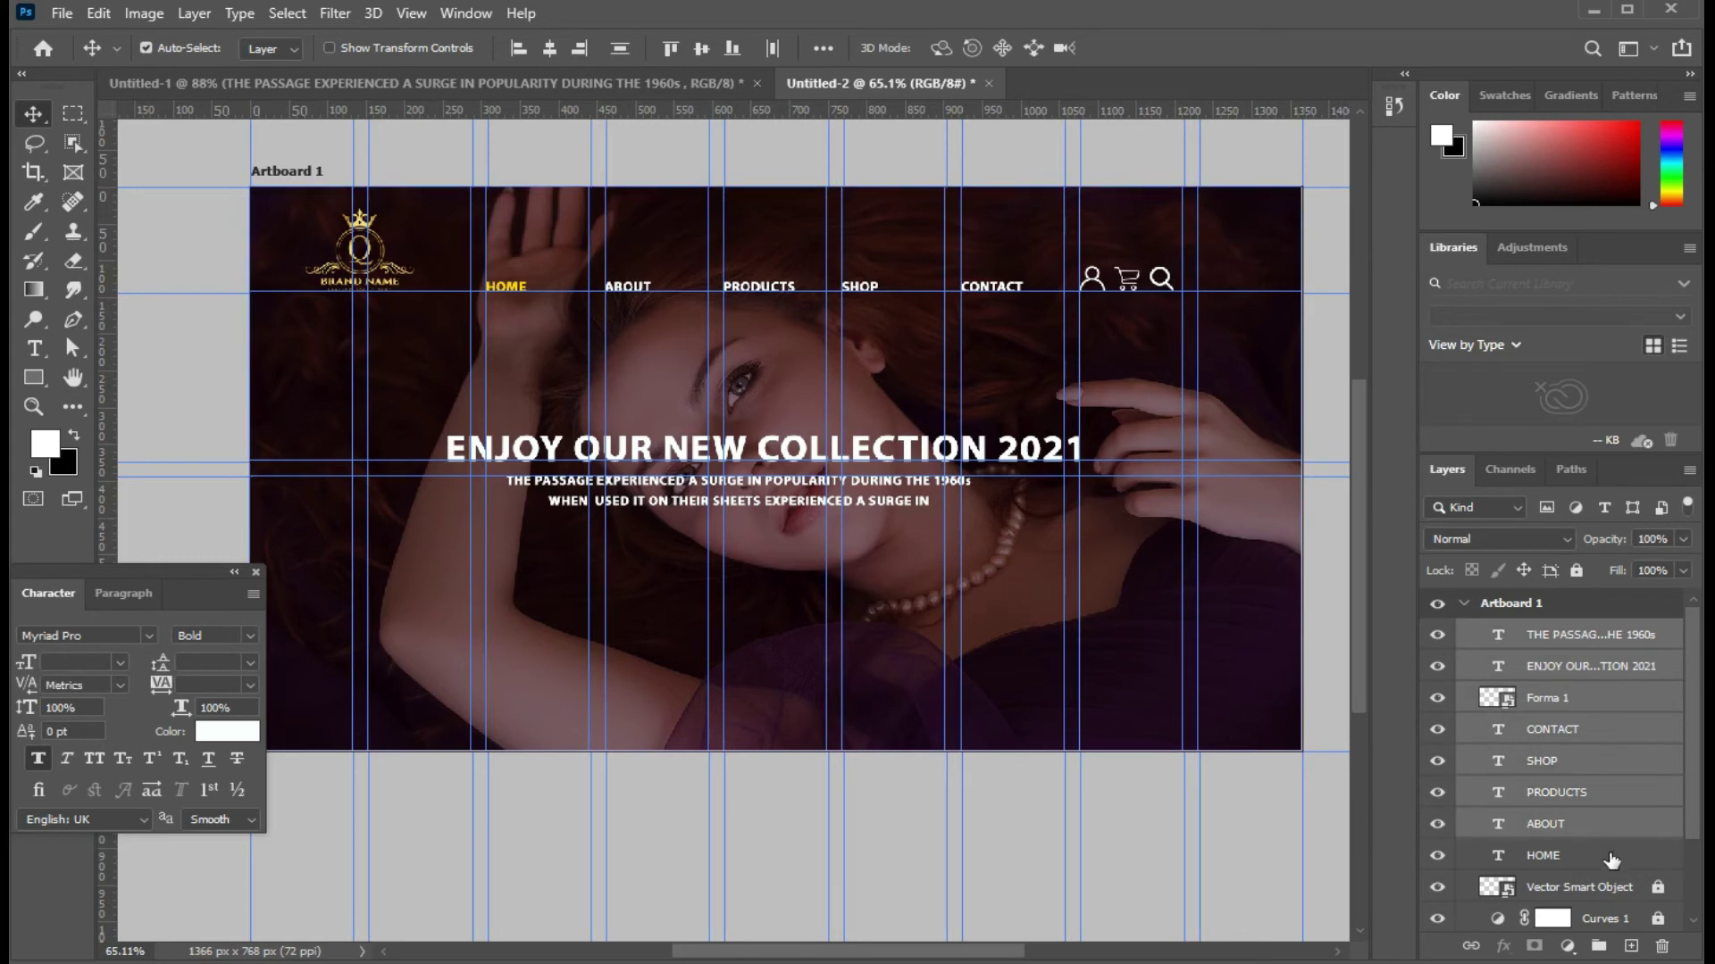
pyautogui.keyDown('shift'); pyautogui.click(1611, 858); pyautogui.keyUp('shift')
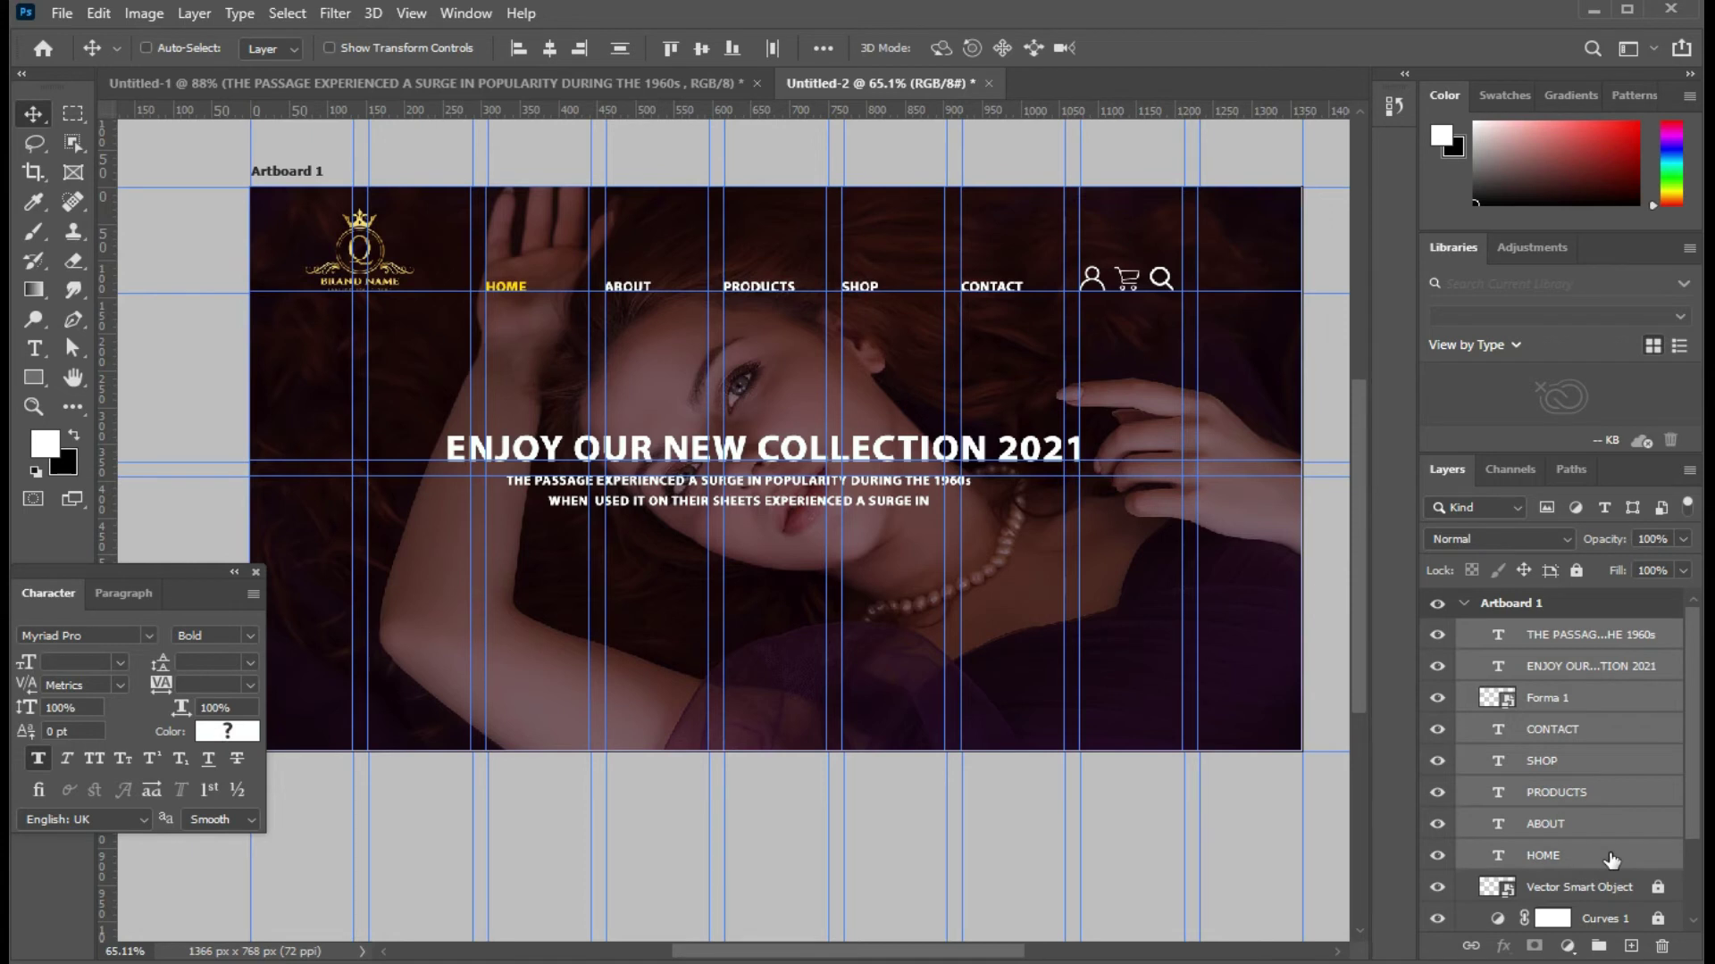
pyautogui.hotkey('ctrl', 'g')
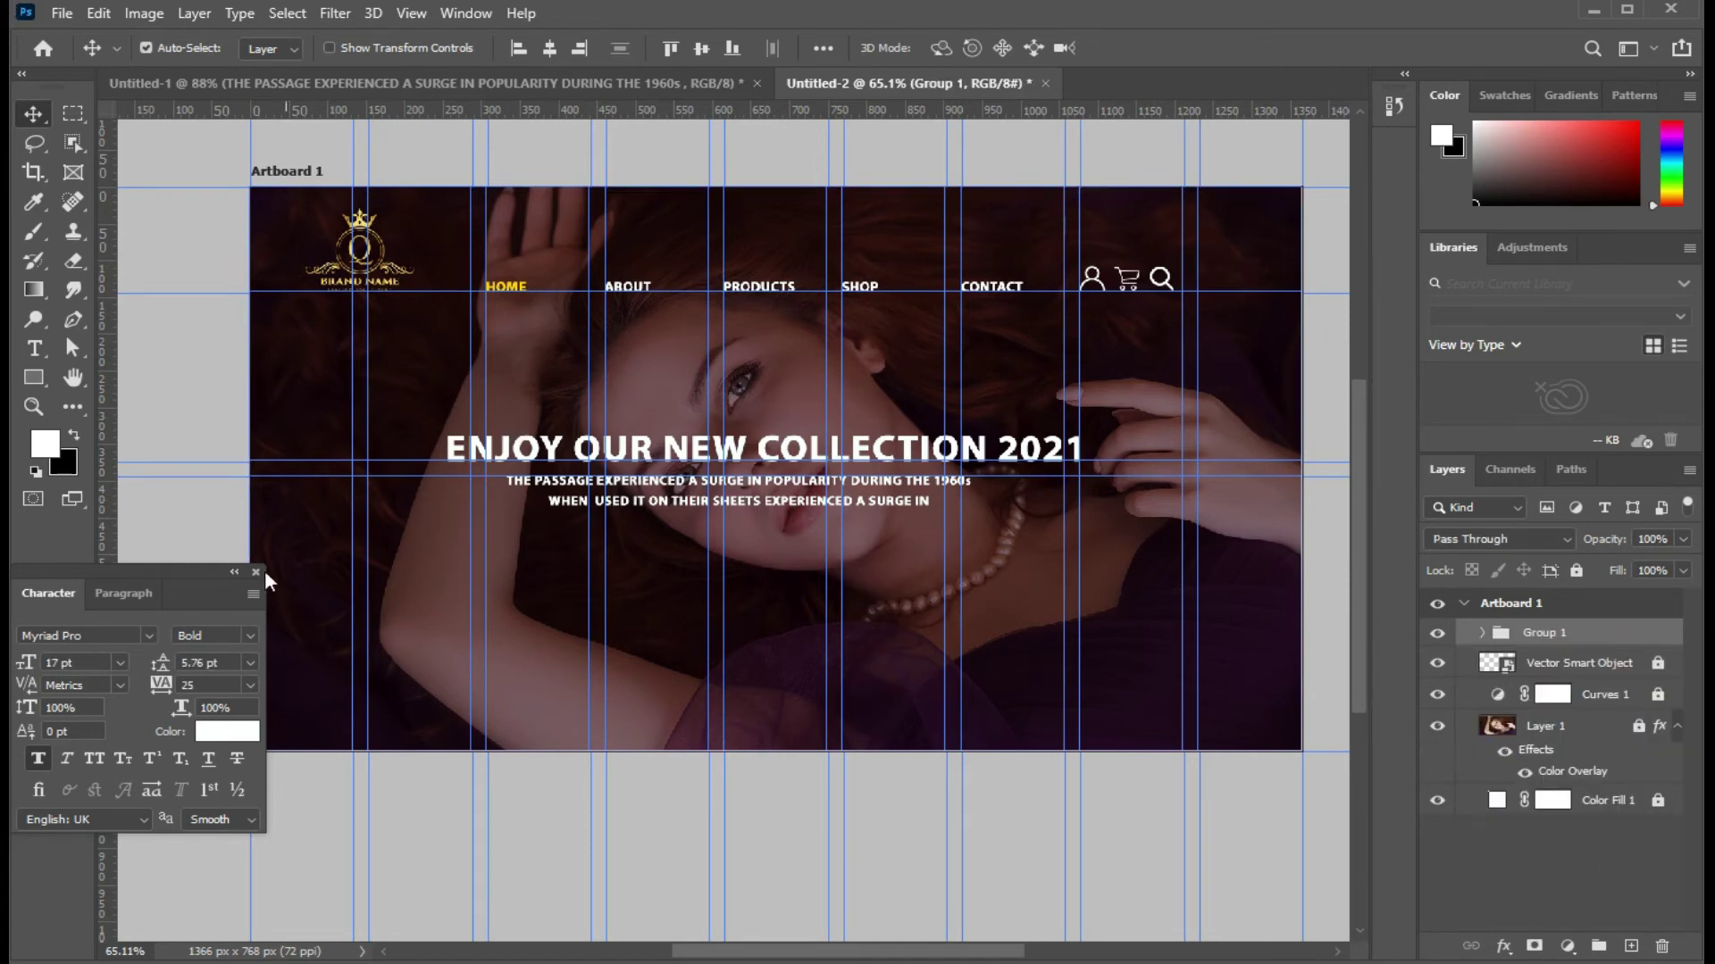
pyautogui.moveTo(264, 570)
pyautogui.mouseDown()
pyautogui.moveTo(201, 581)
pyautogui.moveTo(143, 667)
pyautogui.mouseUp()
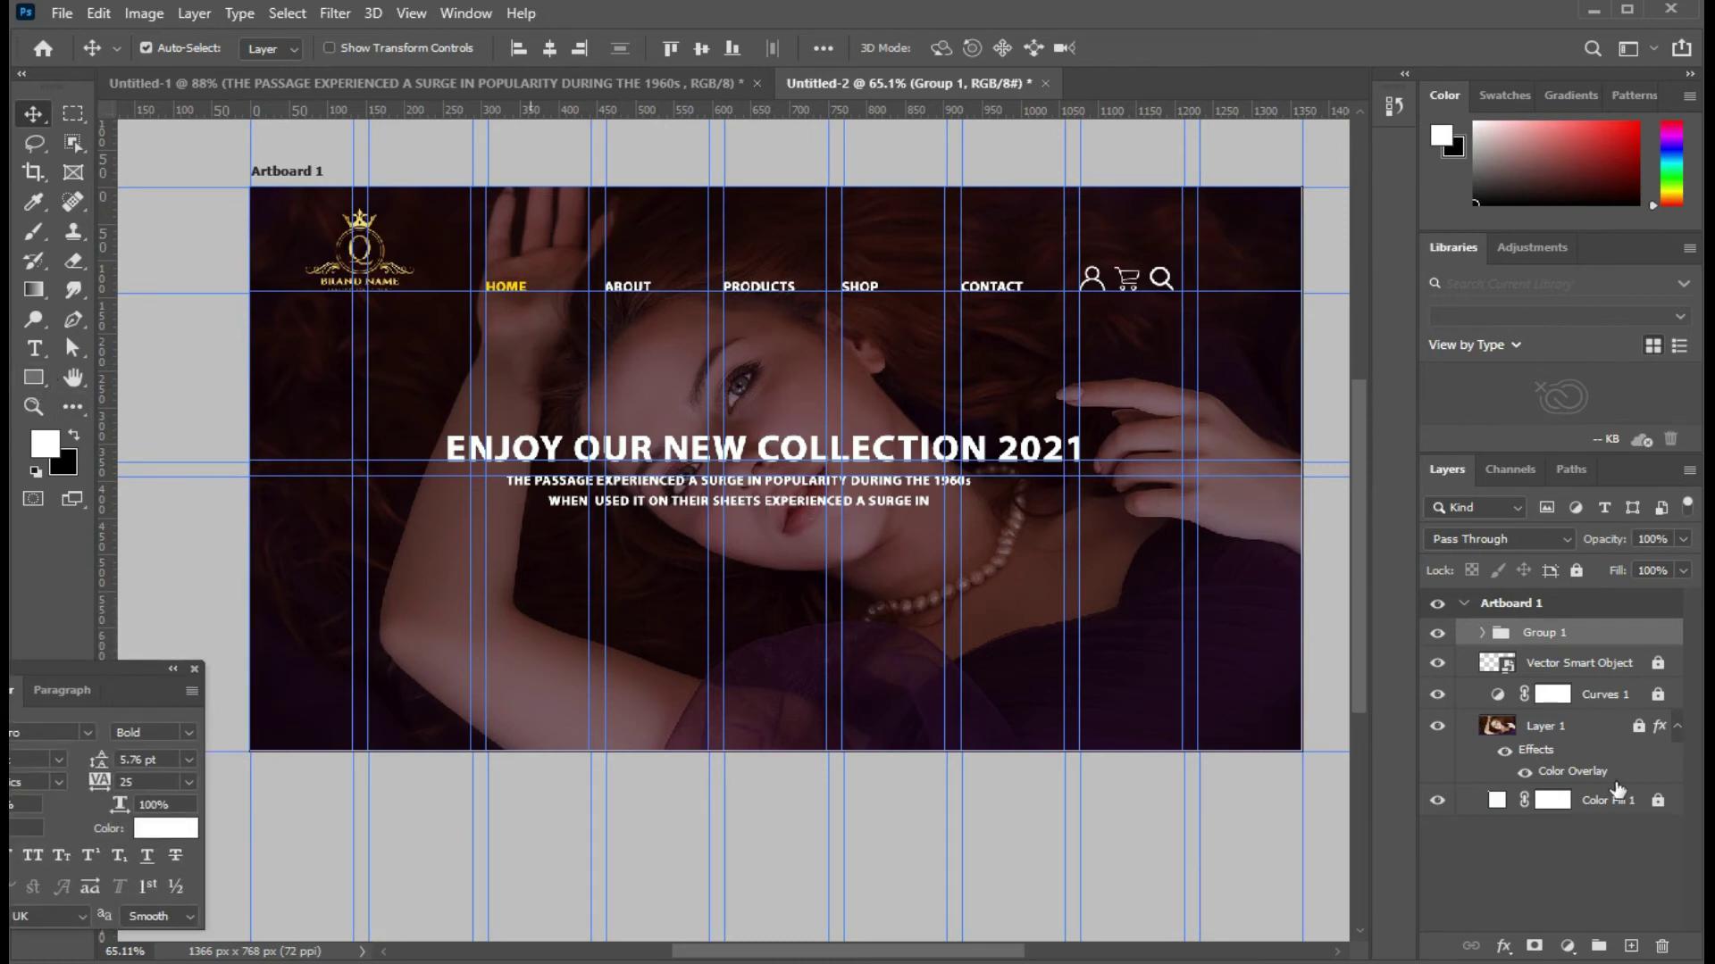
# Step: Lock Group 1 and draw a button rectangle below the subtext
pyautogui.click(1577, 571)
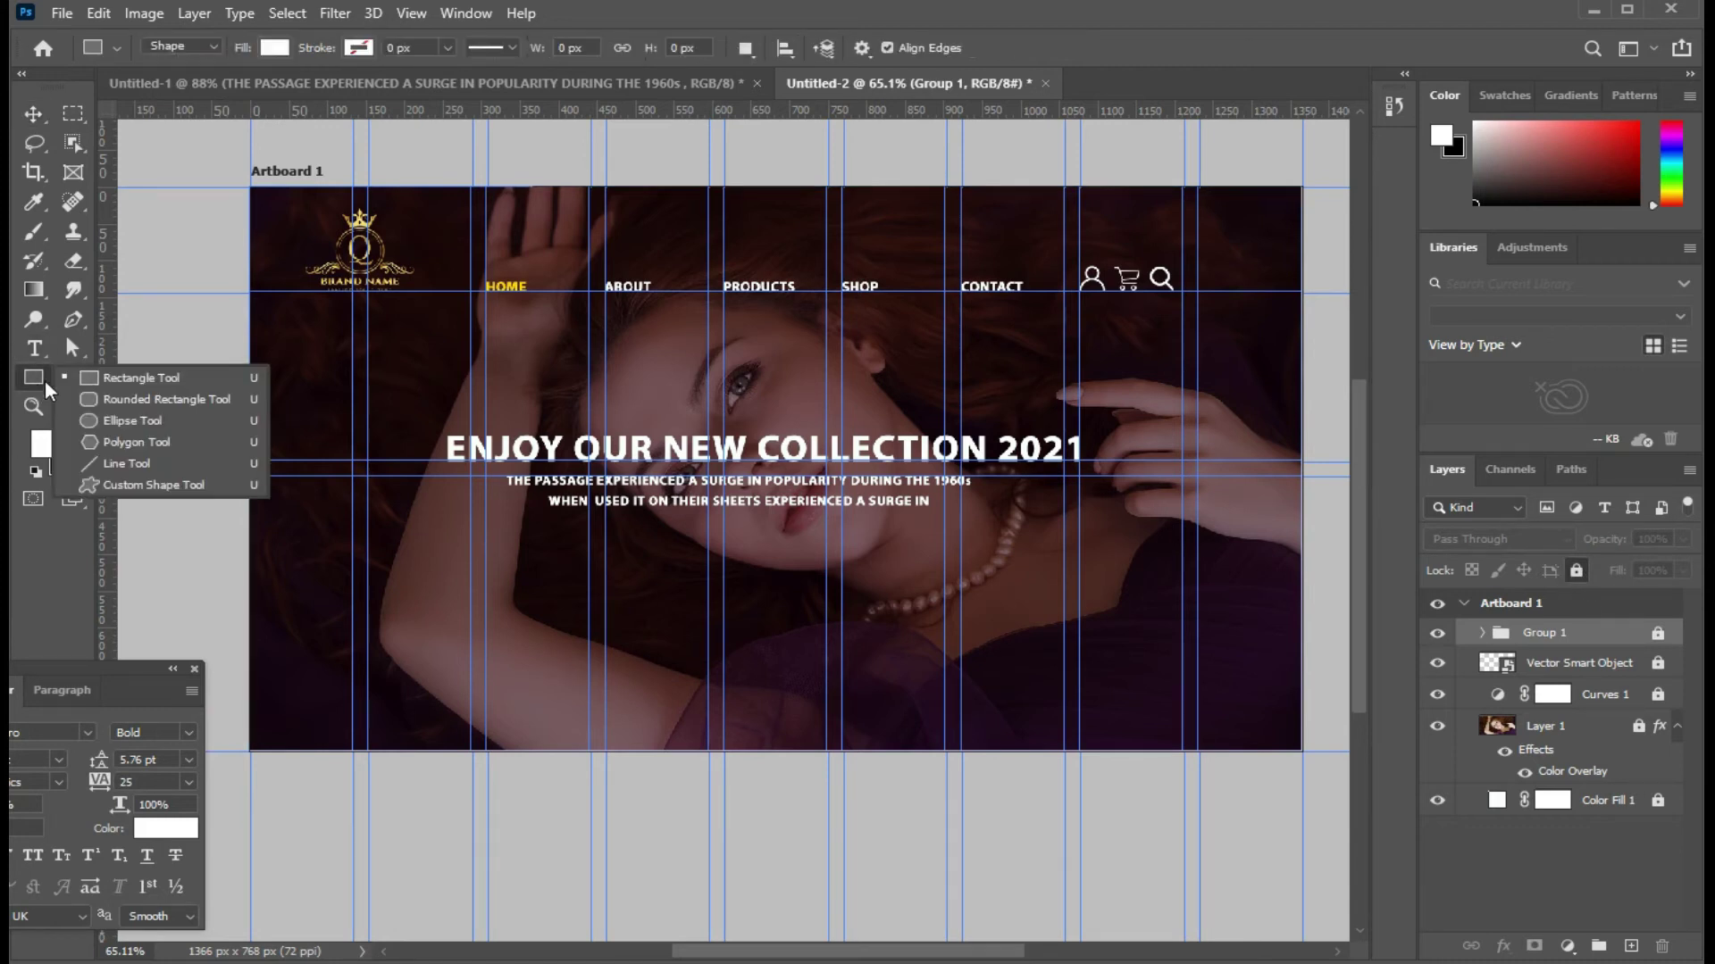
pyautogui.moveTo(37, 383); pyautogui.dragTo(96, 382)
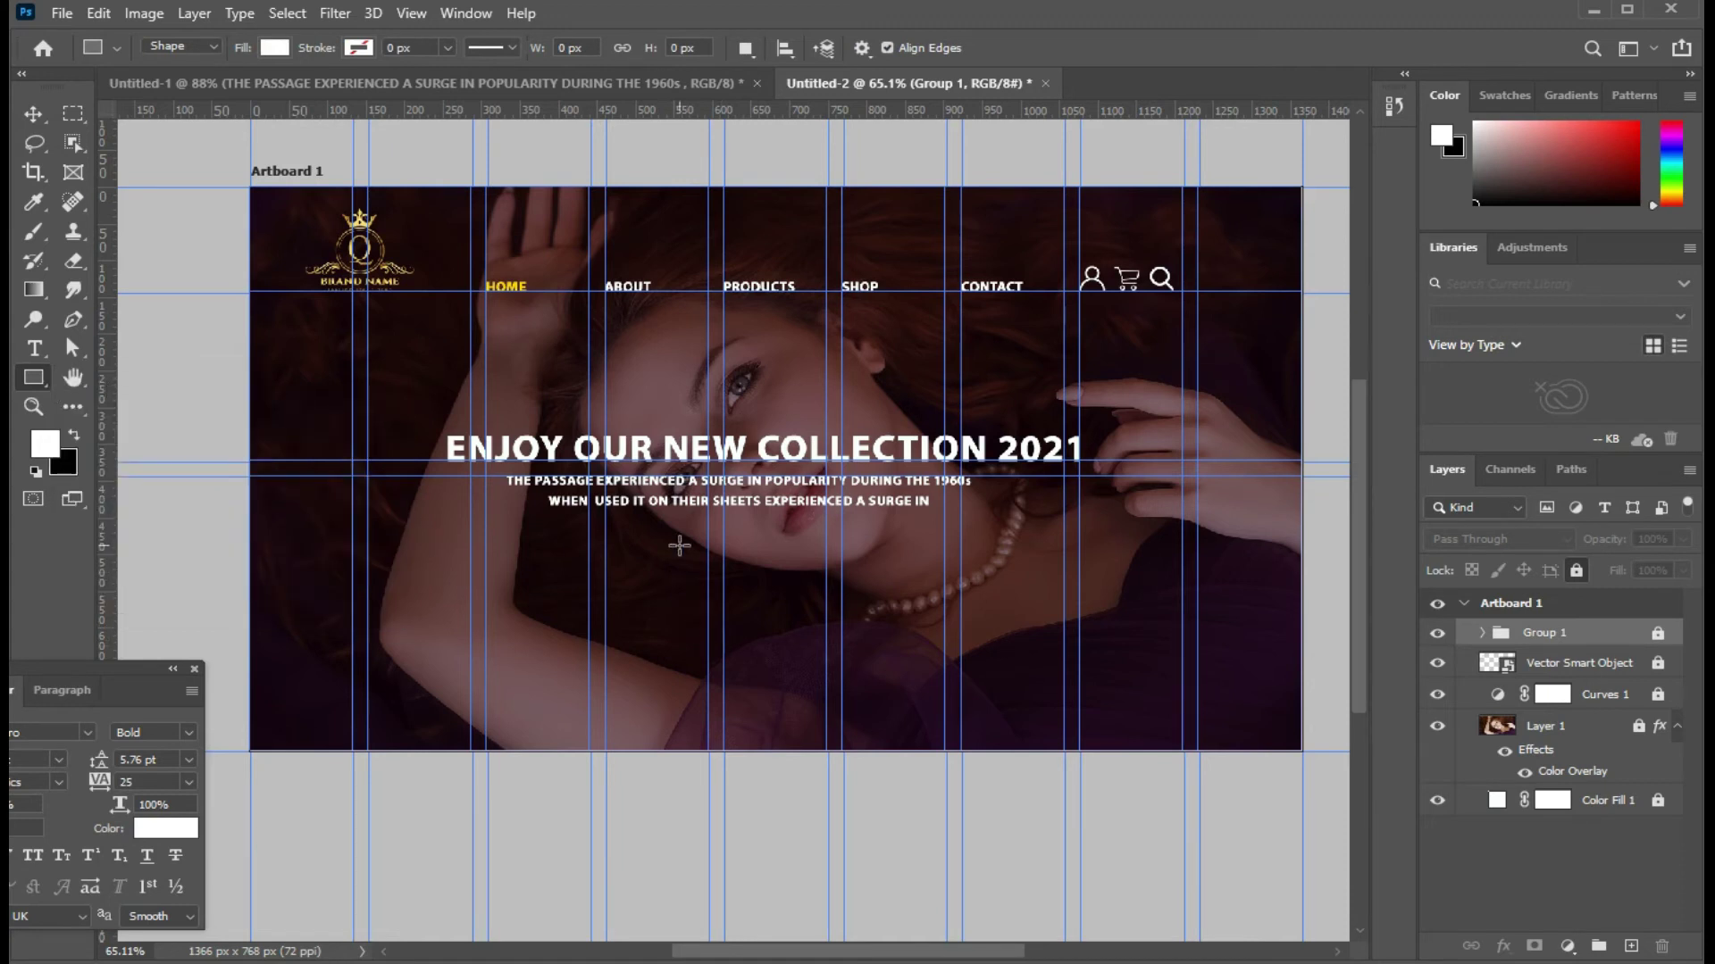
pyautogui.moveTo(658, 563); pyautogui.dragTo(850, 607)
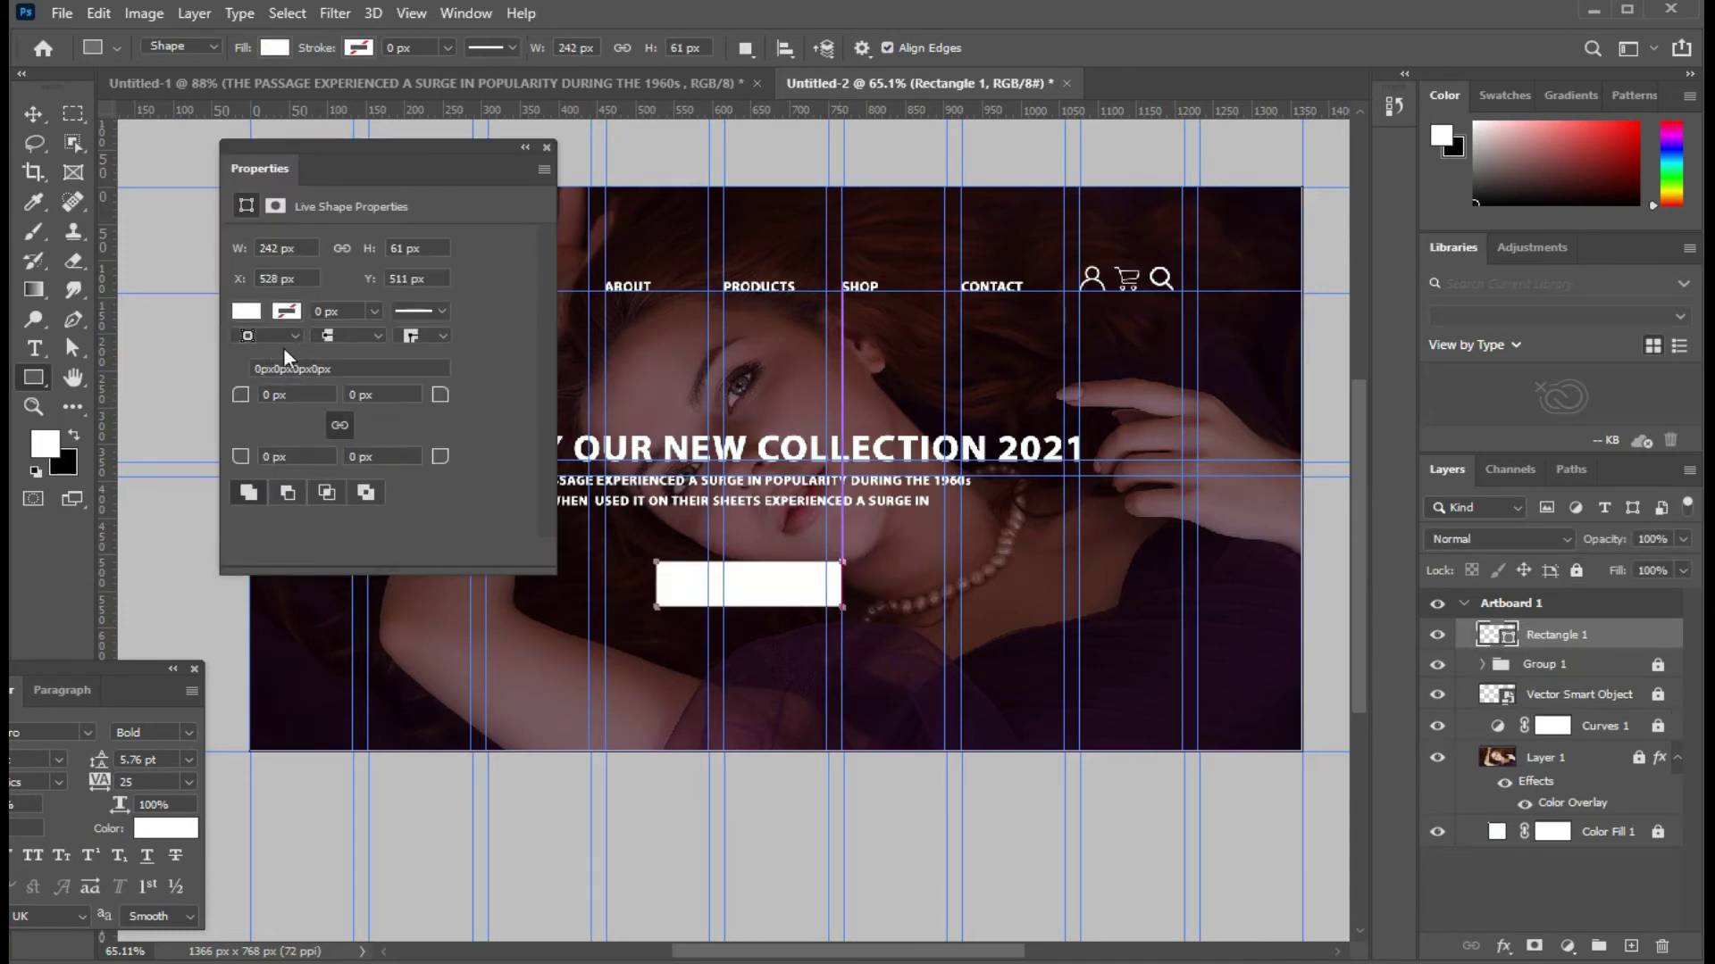
# Step: Give the rectangle no fill, a white stroke and 30.5 px rounded corners, then lock it
pyautogui.click(241, 315)
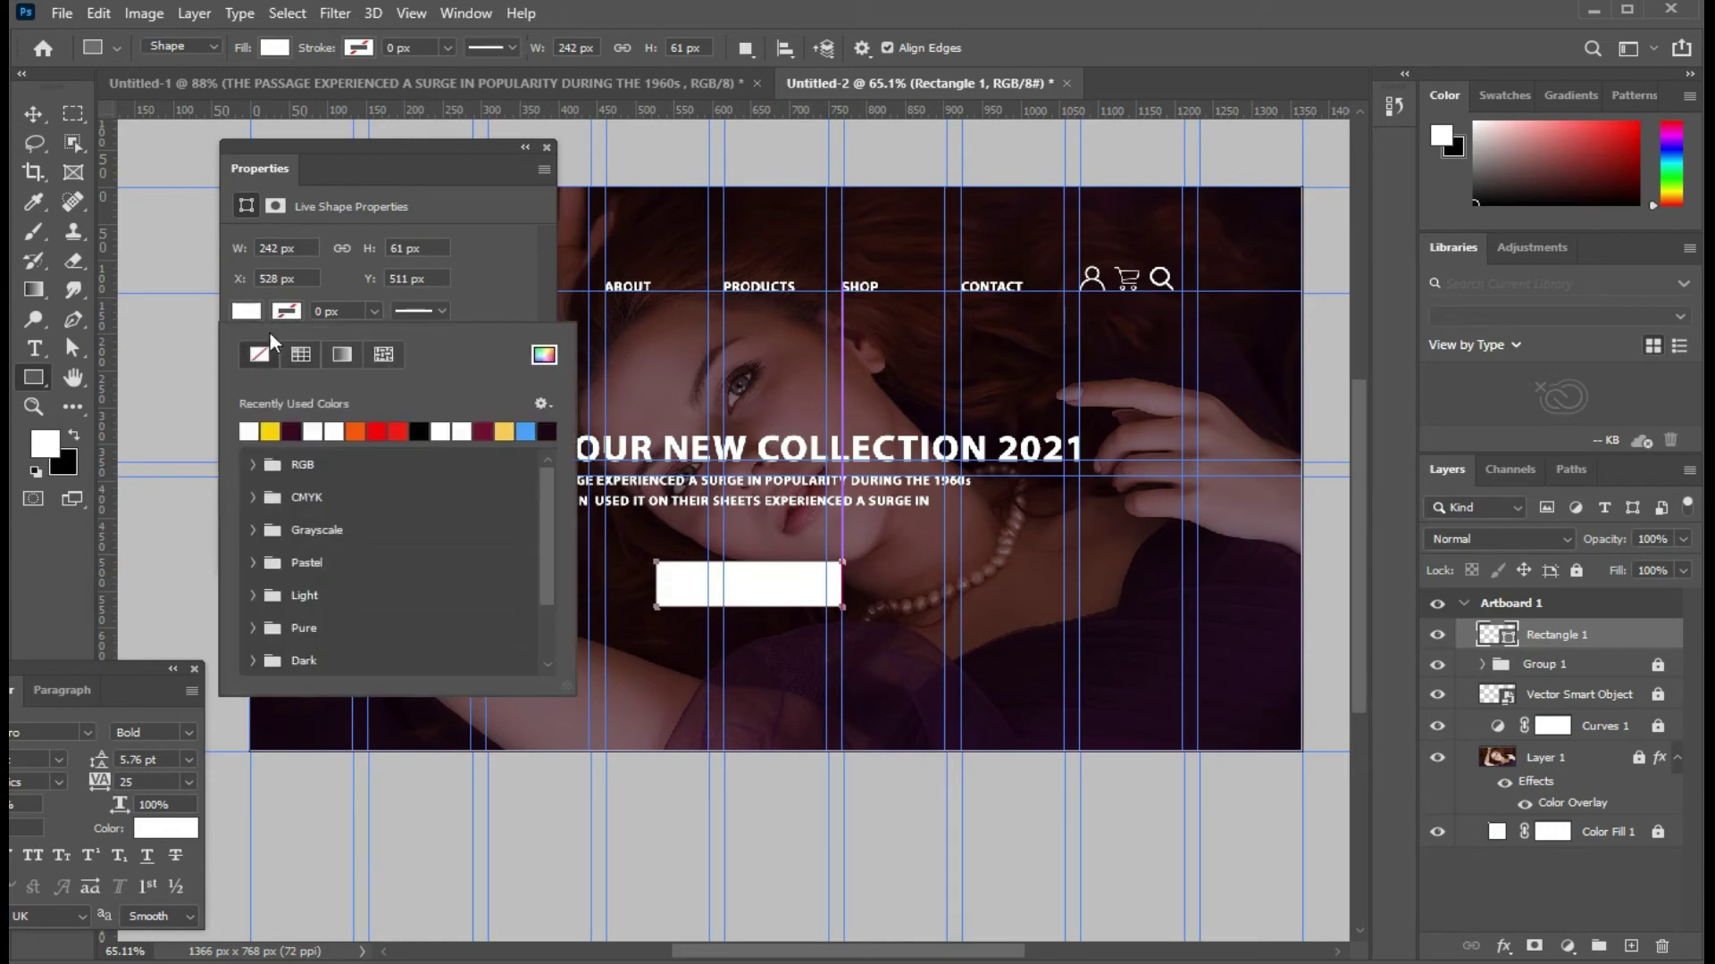
pyautogui.click(259, 354)
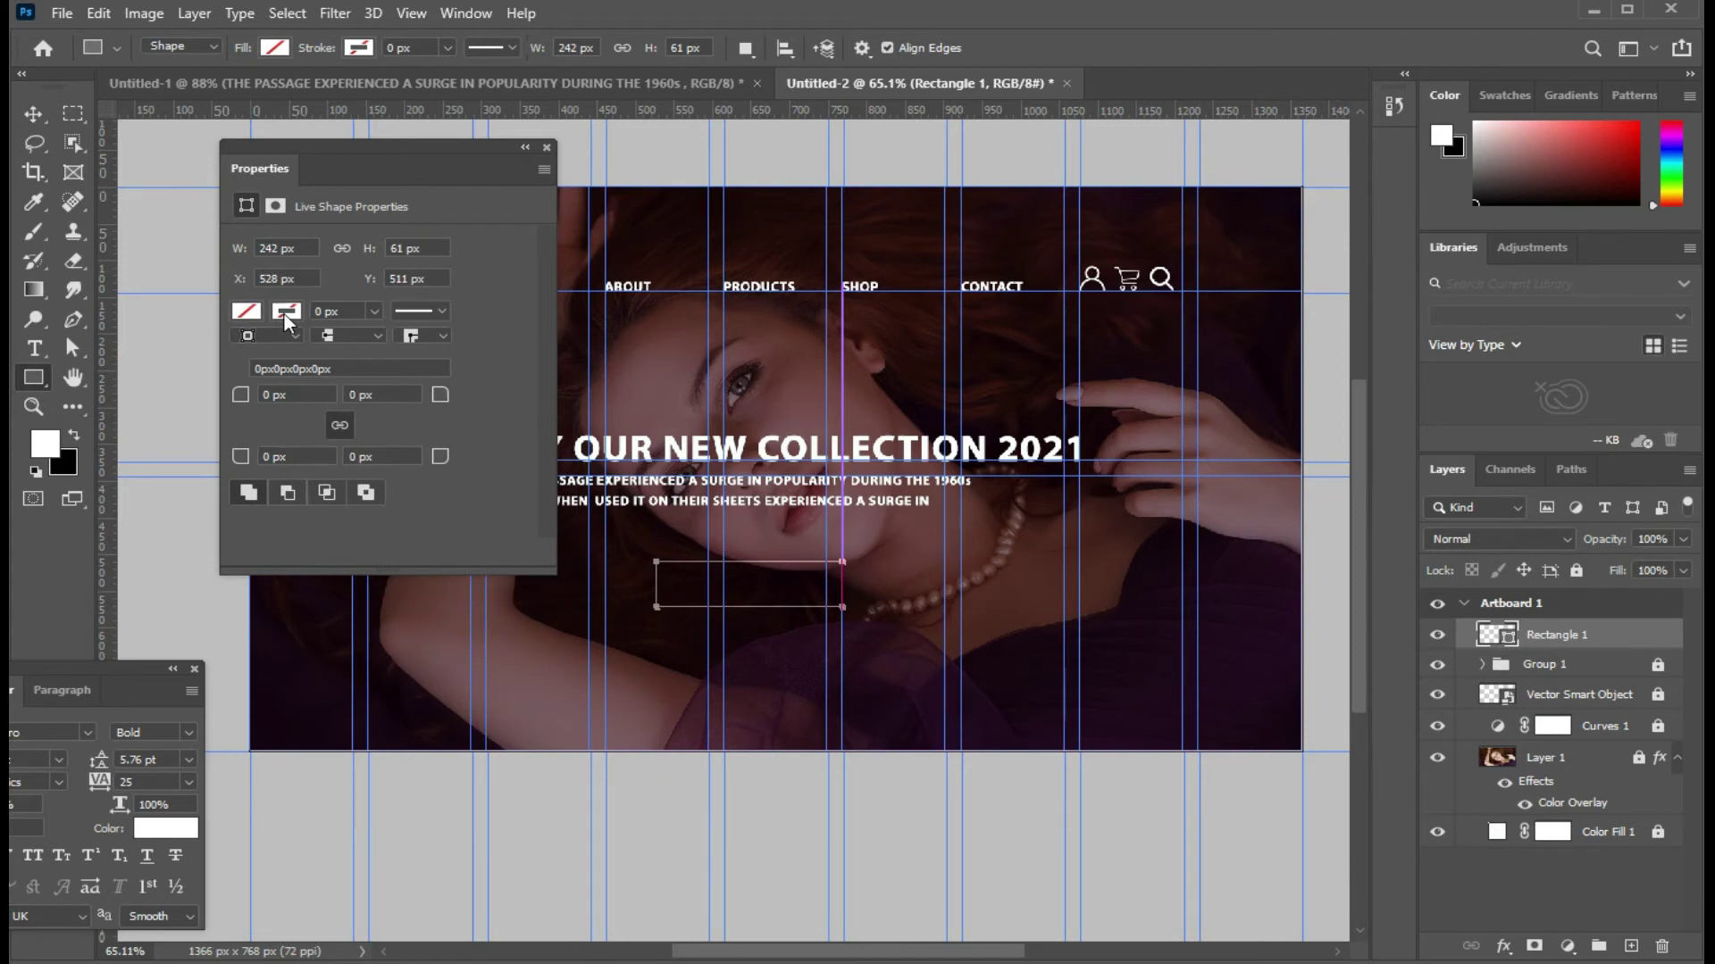
pyautogui.click(284, 314)
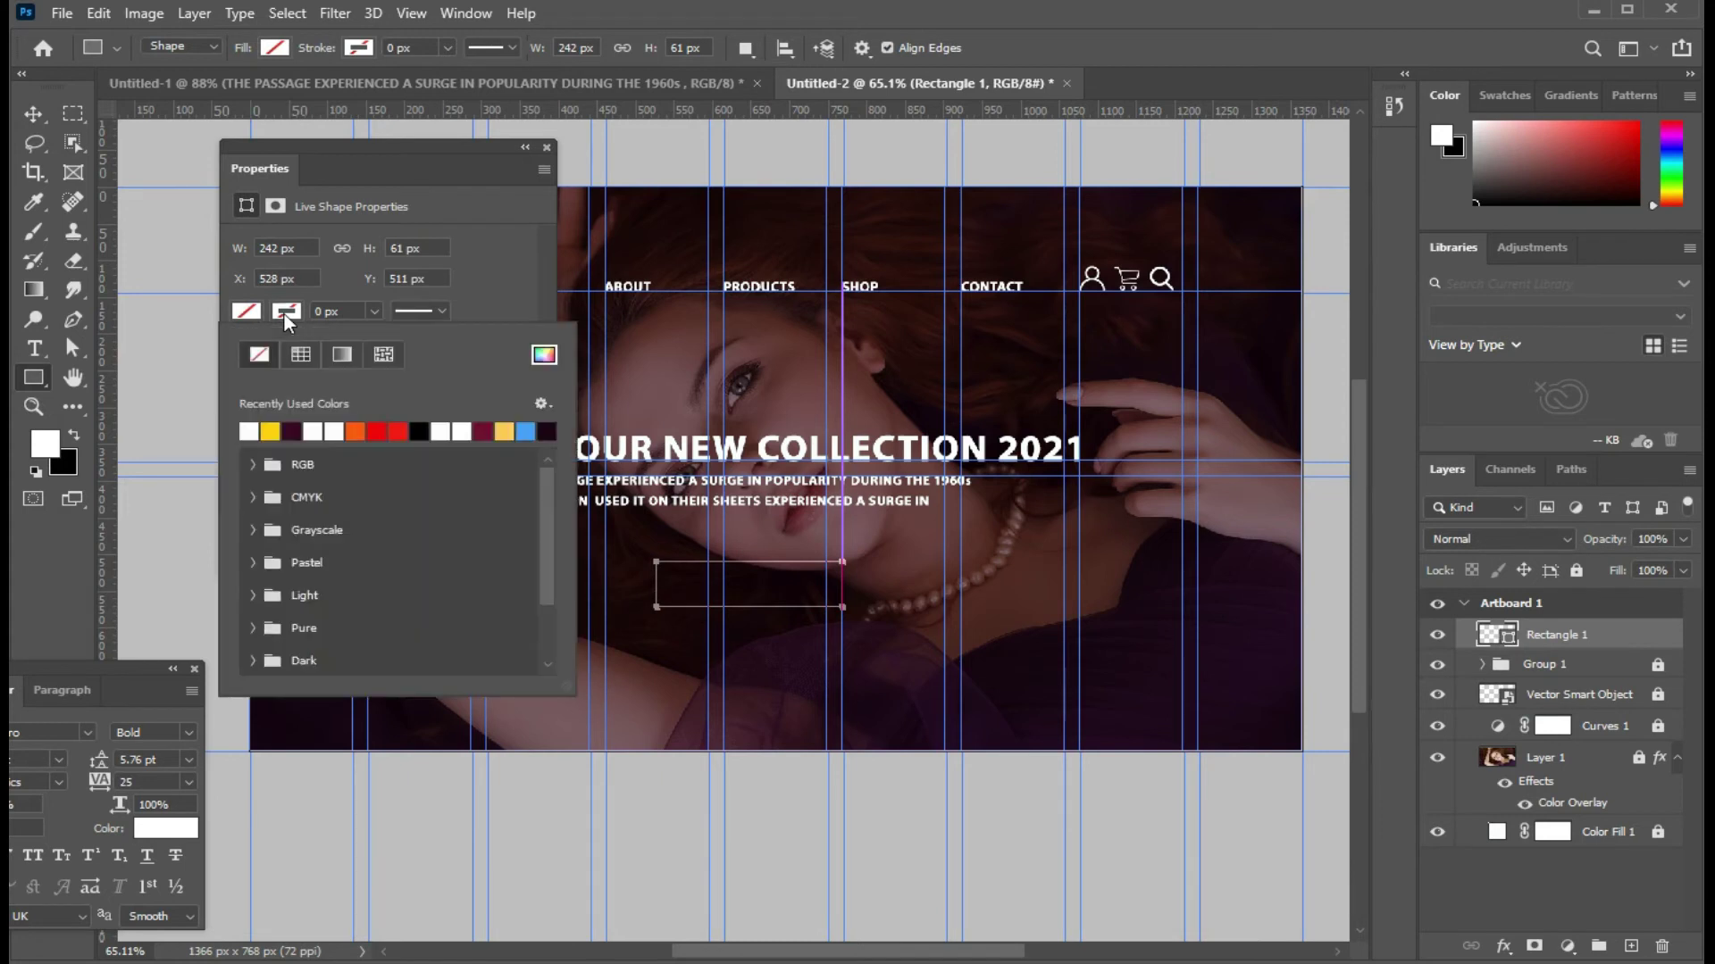
pyautogui.click(249, 432)
pyautogui.click(528, 264)
pyautogui.write('50')
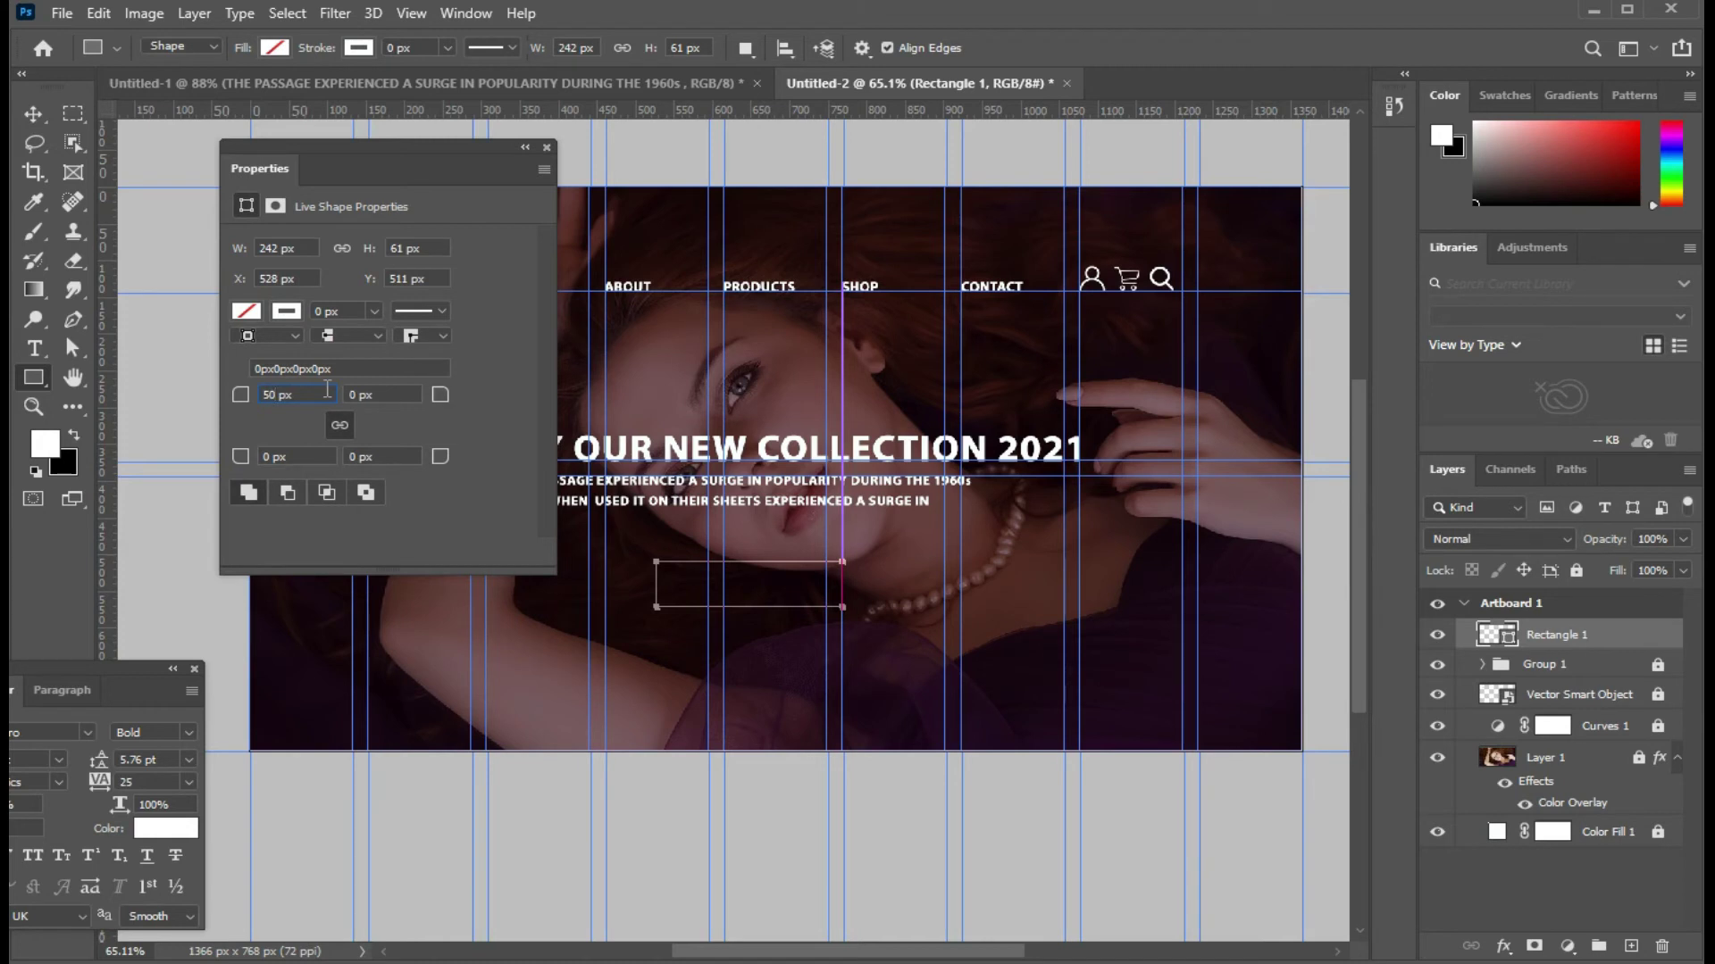
pyautogui.press('Return')
pyautogui.click(357, 395)
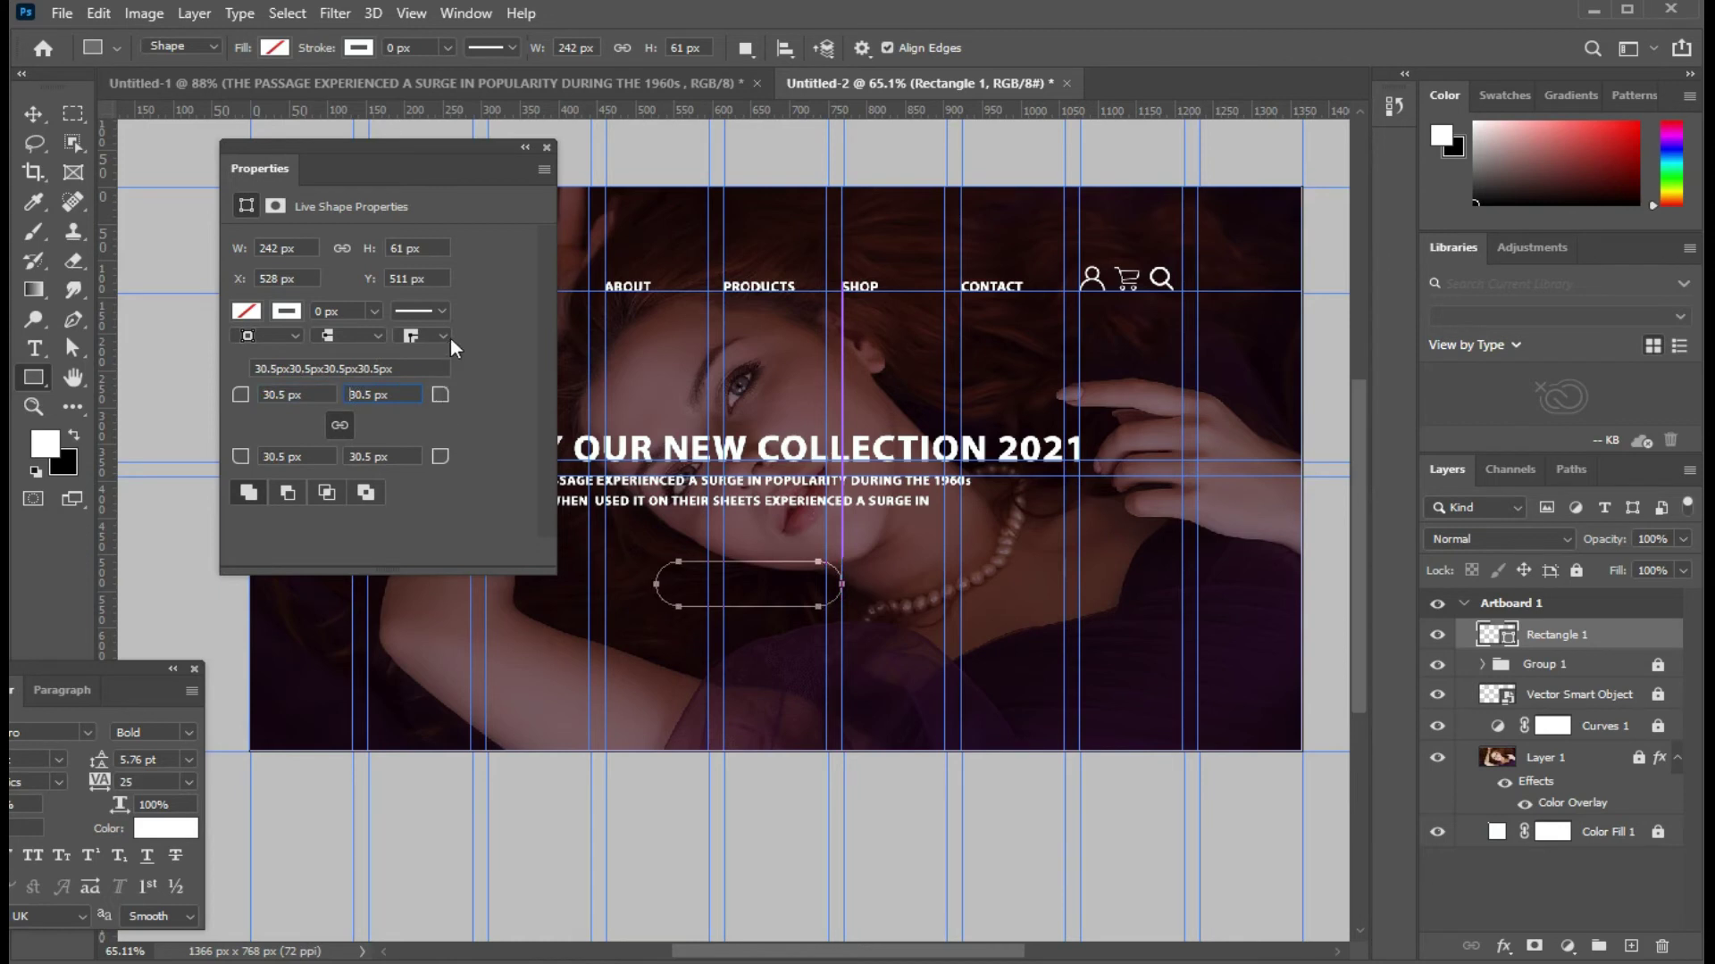
pyautogui.click(547, 149)
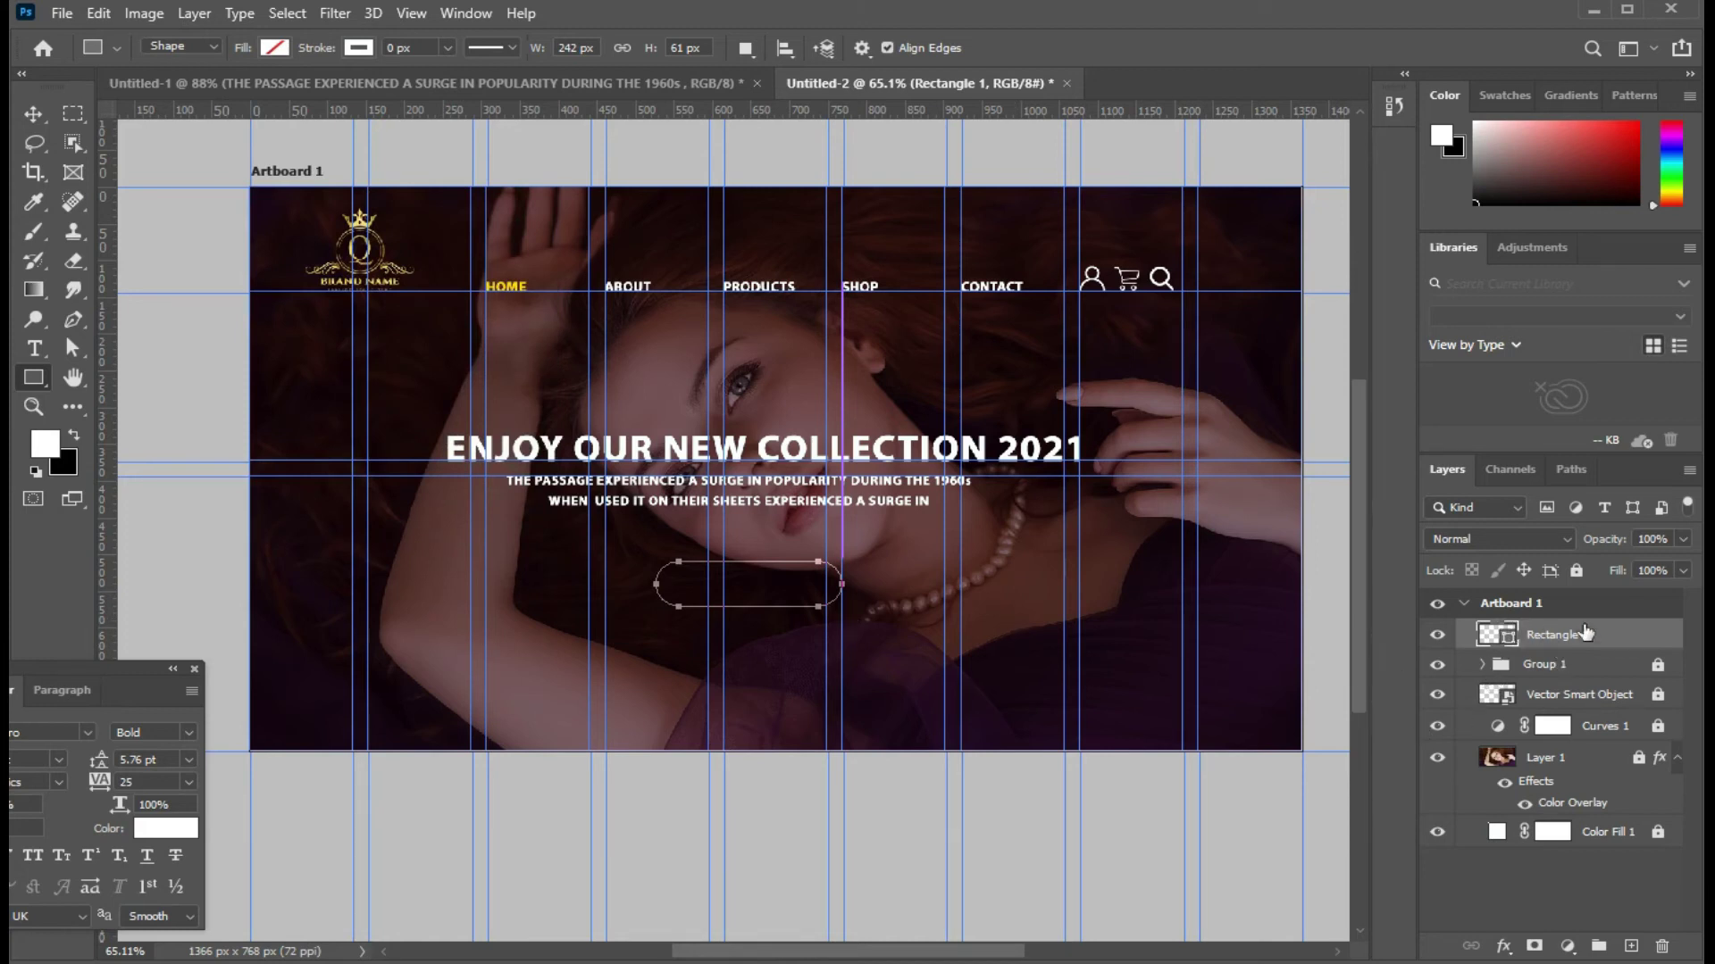
pyautogui.click(1576, 570)
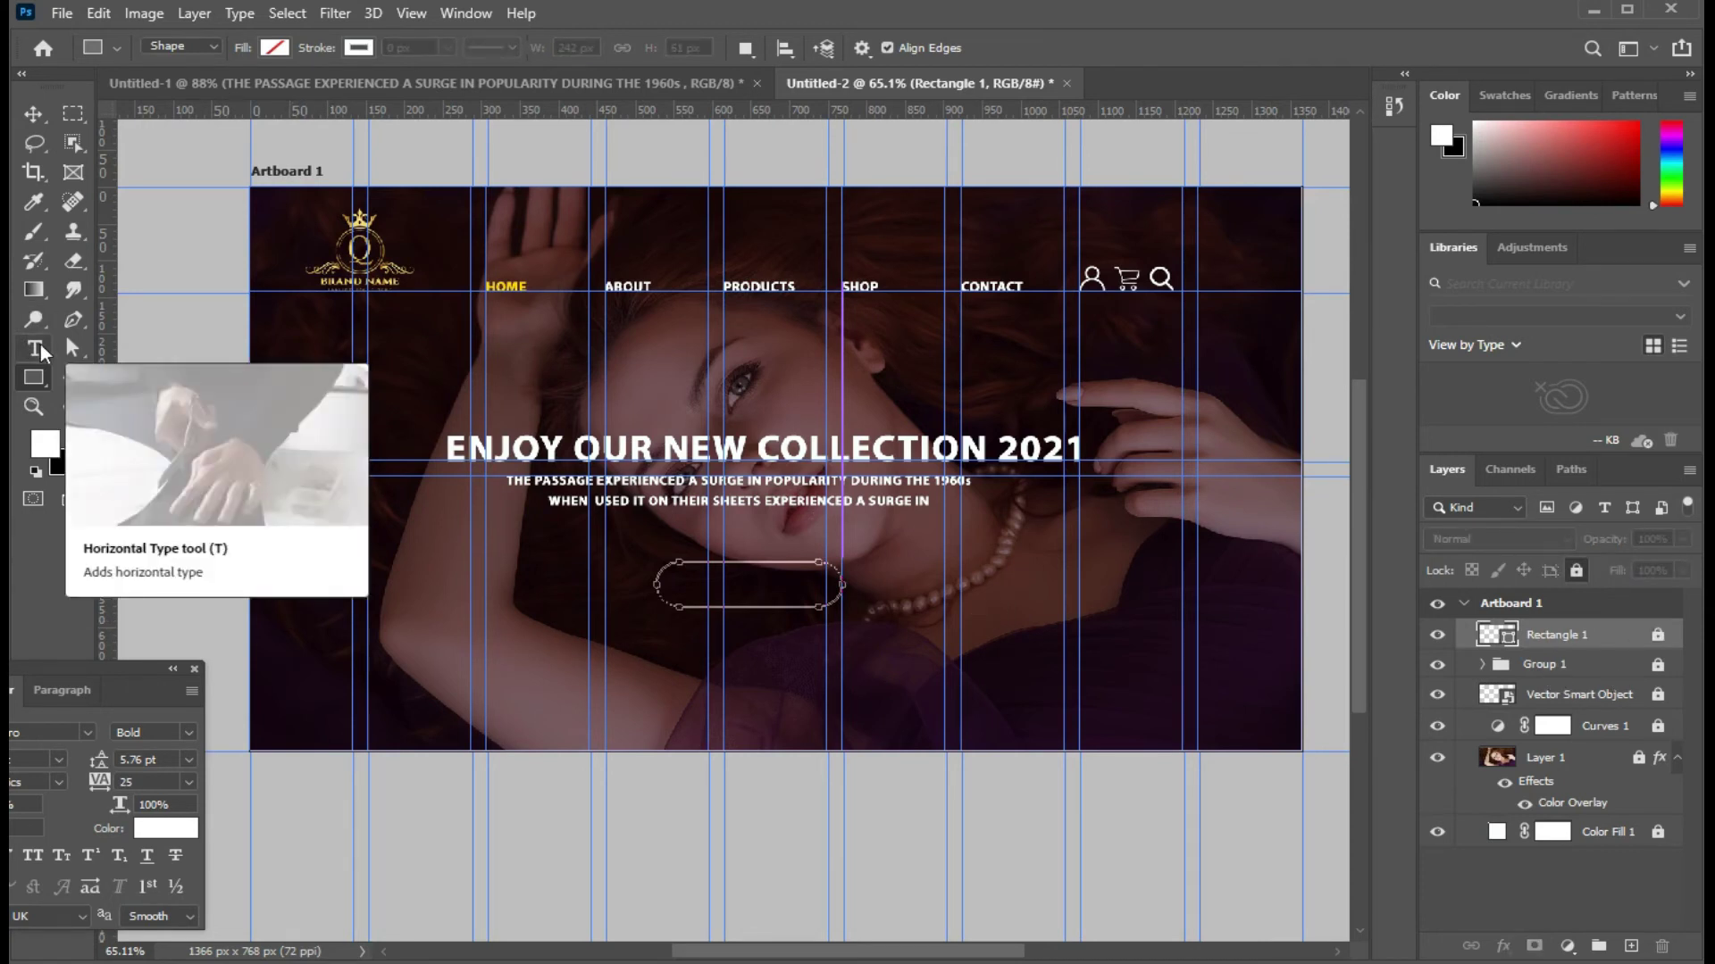
# Step: Add a horizontal text layer reading SHOP NOW inside the rounded rectangle, replacing the placeholder
pyautogui.click(40, 345)
pyautogui.click(141, 349)
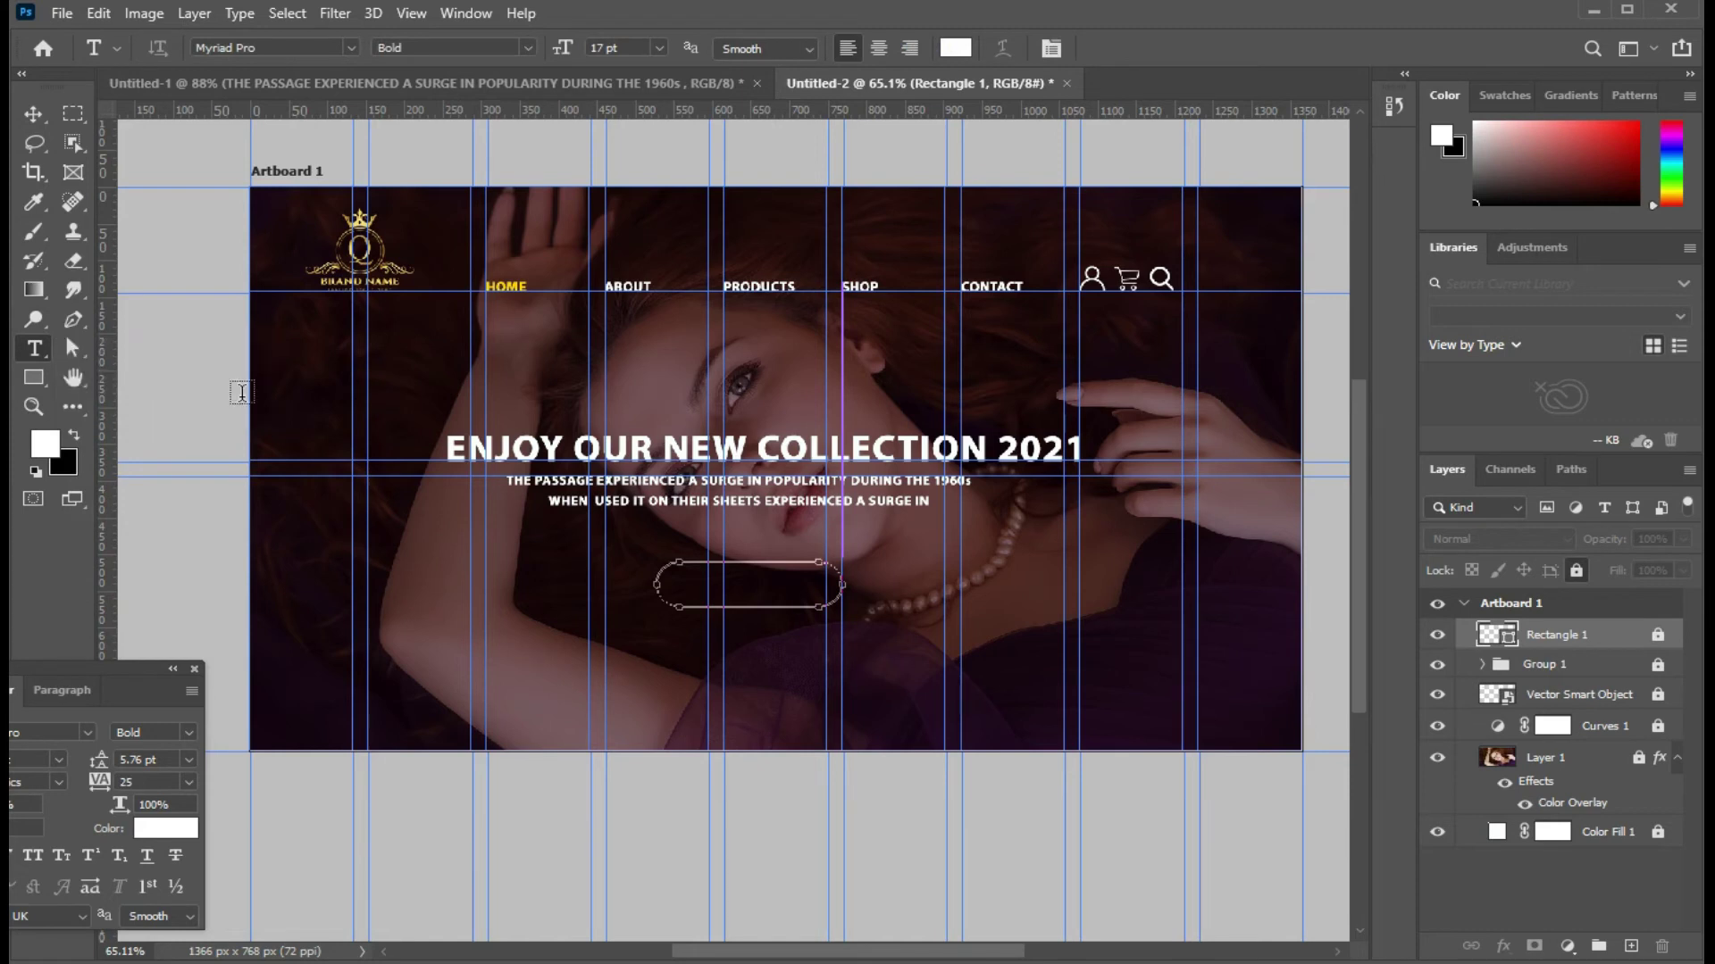
pyautogui.click(685, 587)
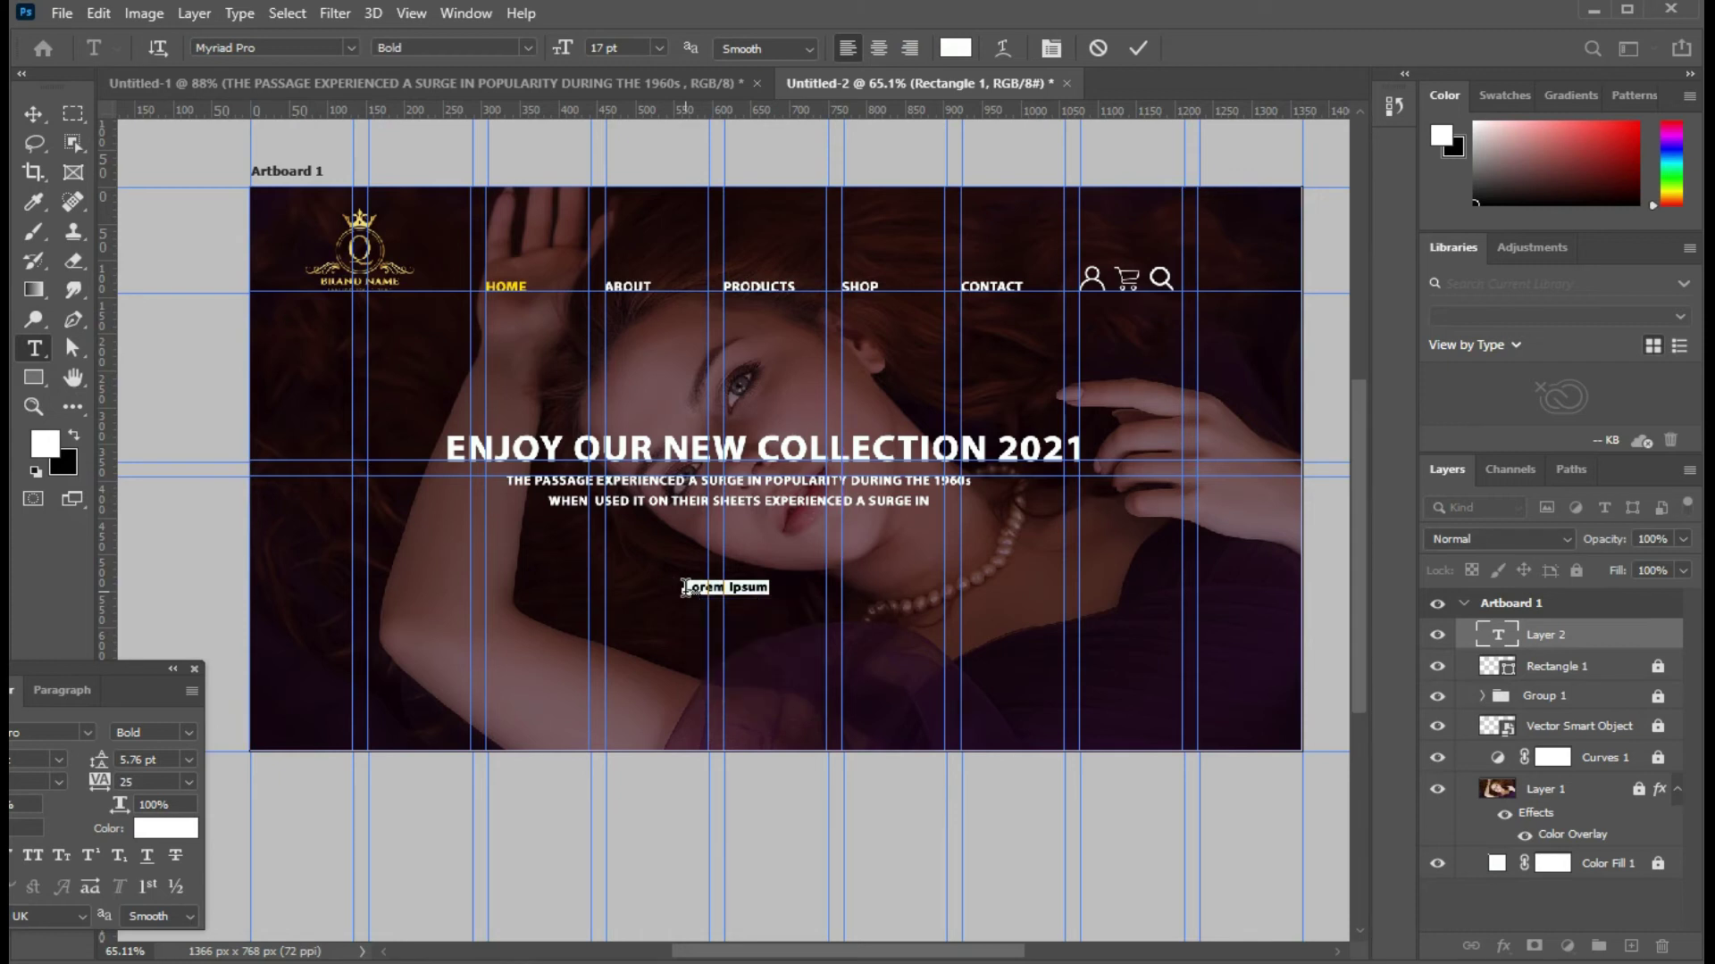
pyautogui.press('BackSpace')
pyautogui.write('Shop')
pyautogui.press('BackSpace')
pyautogui.press('BackSpace')
pyautogui.press('BackSpace')
pyautogui.write('SH')
pyautogui.write('OP N')
pyautogui.write('OW')
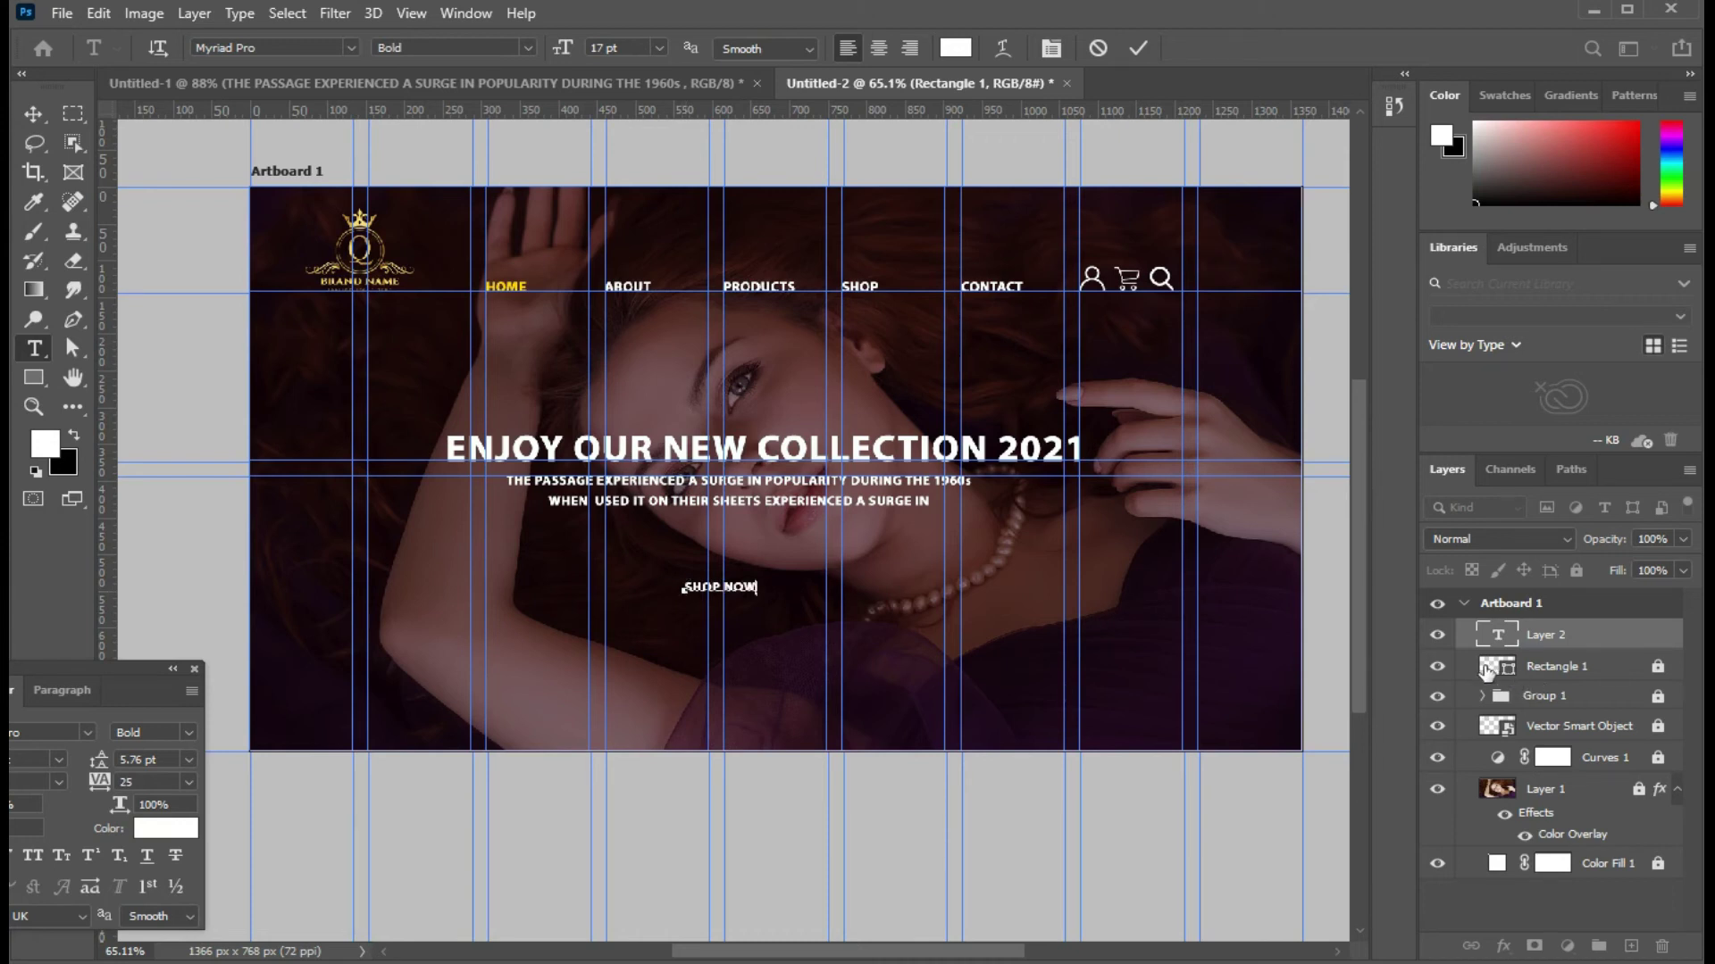
pyautogui.click(33, 113)
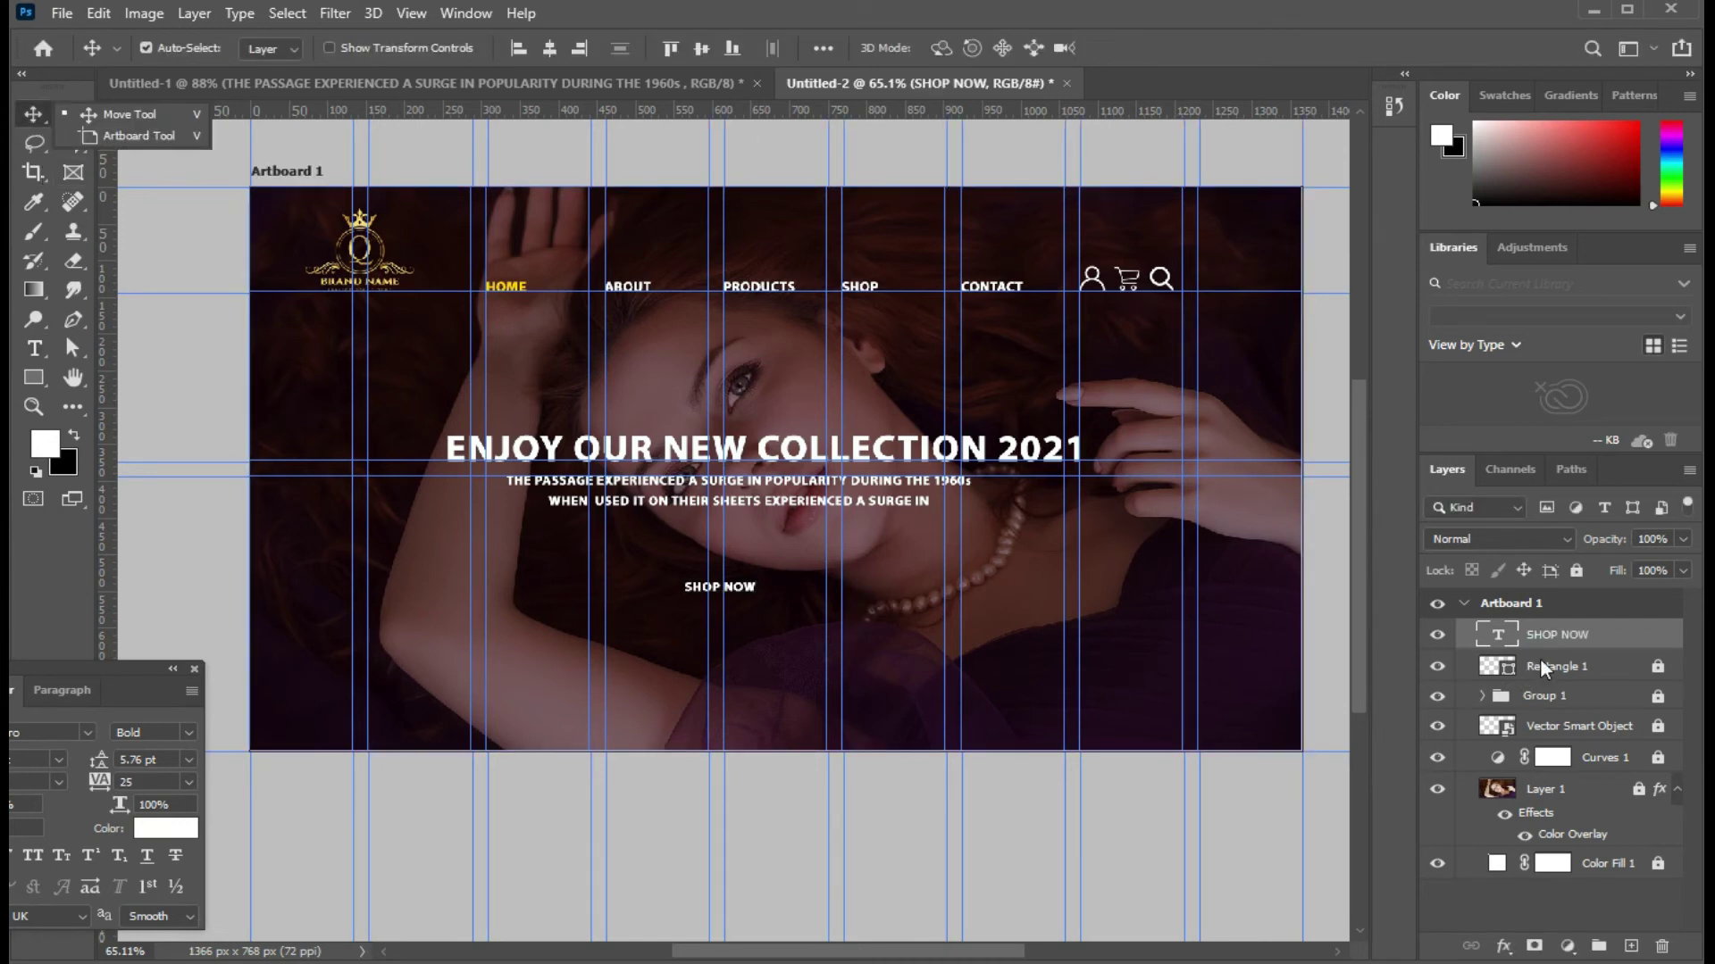
# Step: Unlock and delete Rectangle 1 while keeping SHOP NOW, then move SHOP NOW up toward the subtext
pyautogui.click(1594, 668)
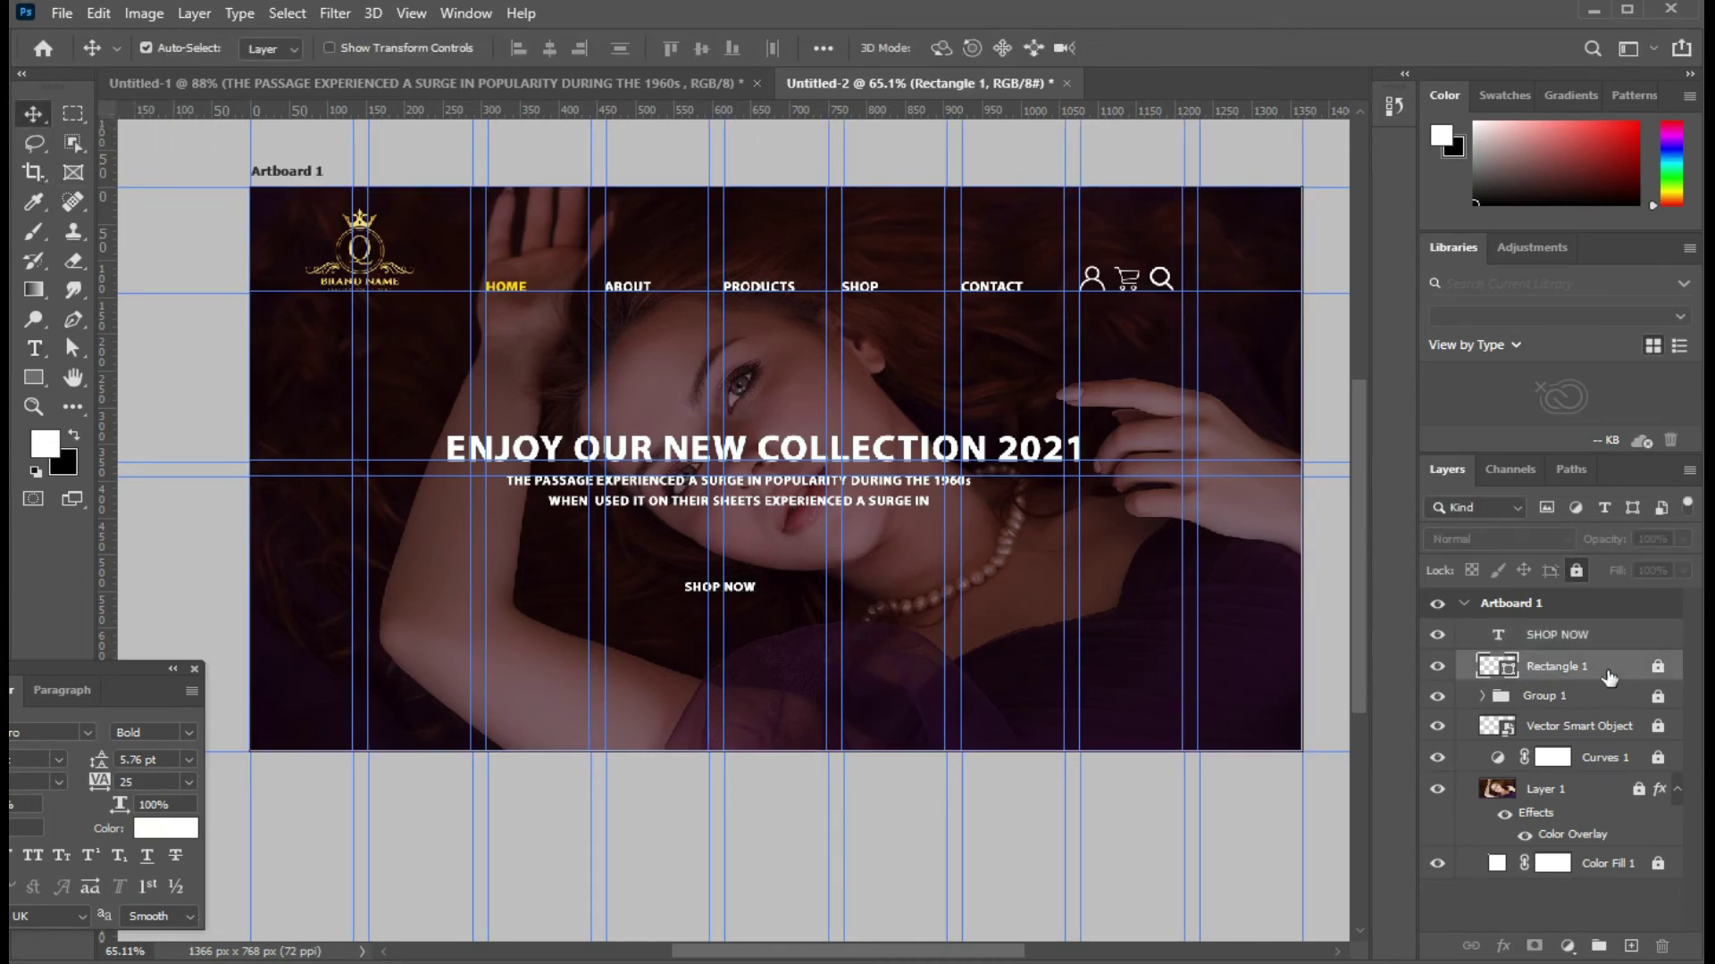
pyautogui.click(1657, 667)
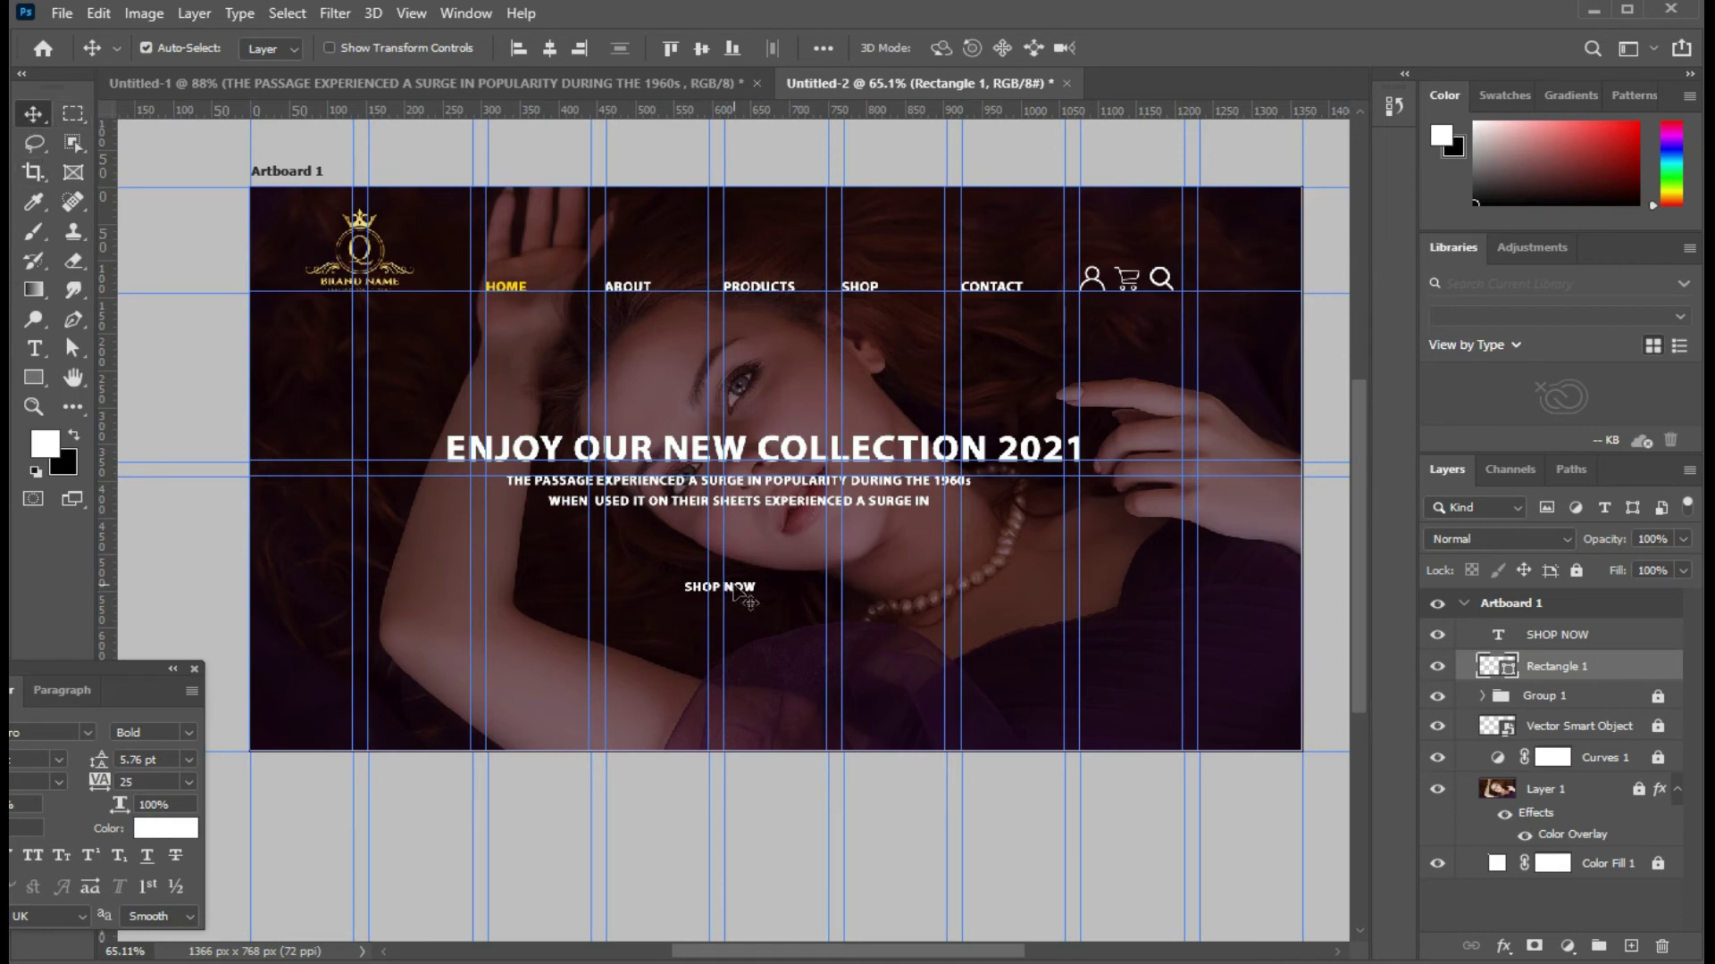
pyautogui.moveTo(734, 590); pyautogui.dragTo(736, 602)
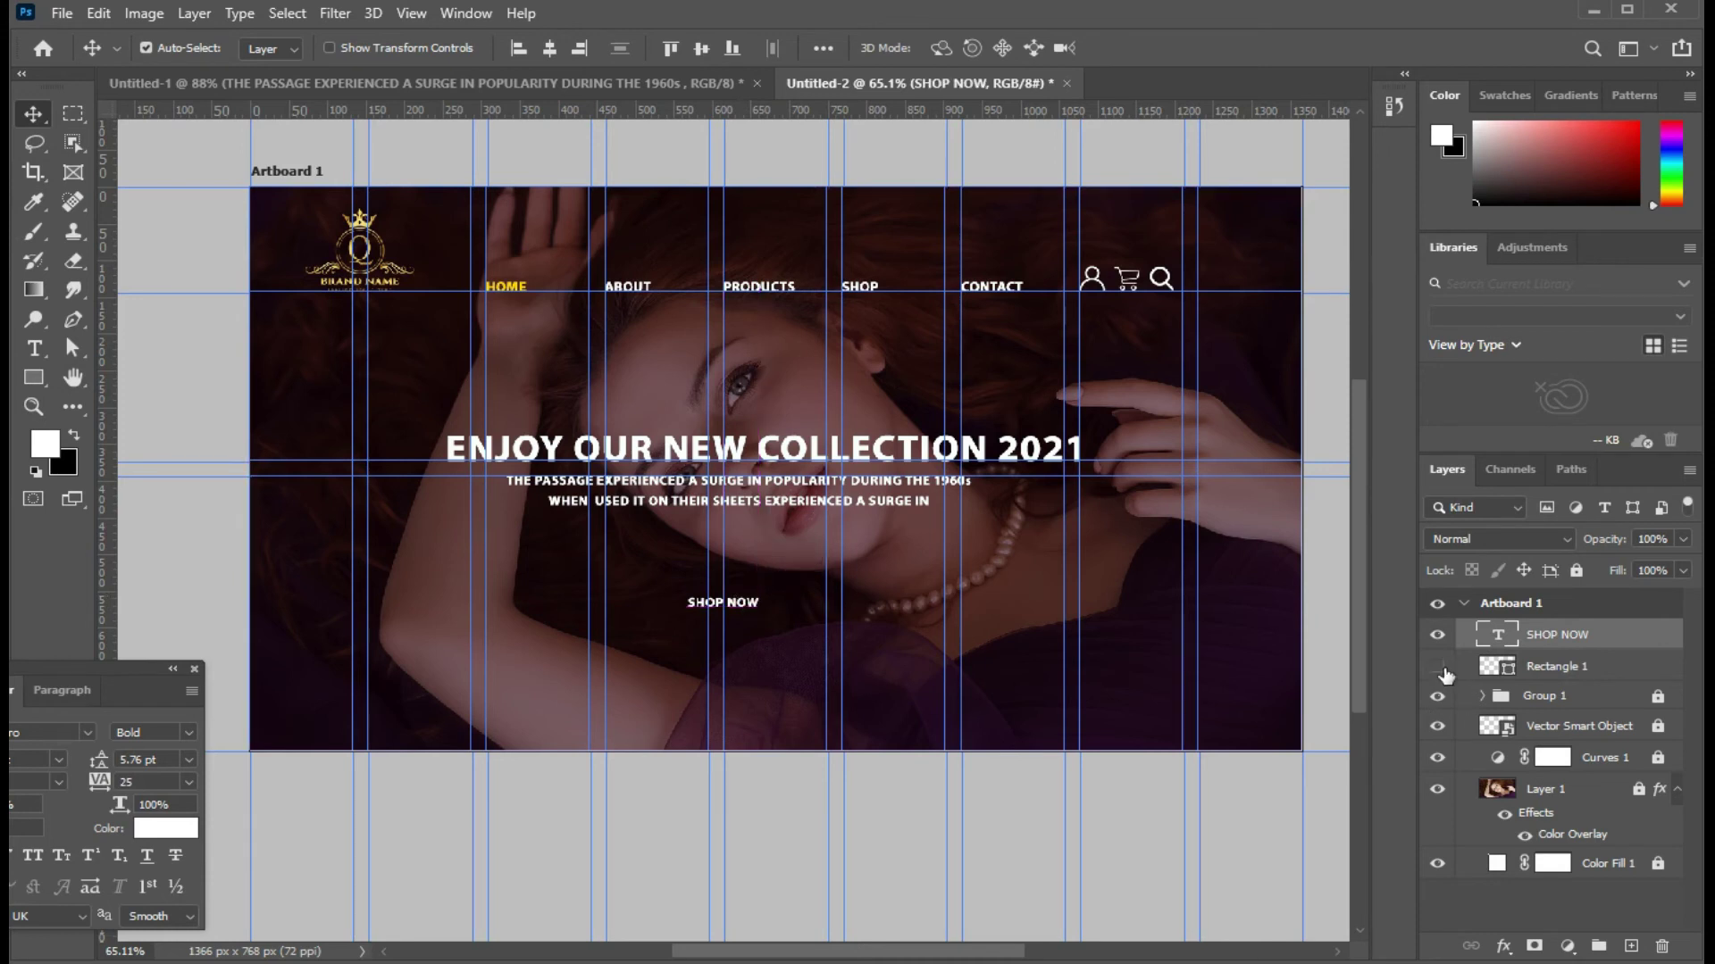
pyautogui.click(1438, 667)
pyautogui.moveTo(1583, 678); pyautogui.dragTo(1618, 804)
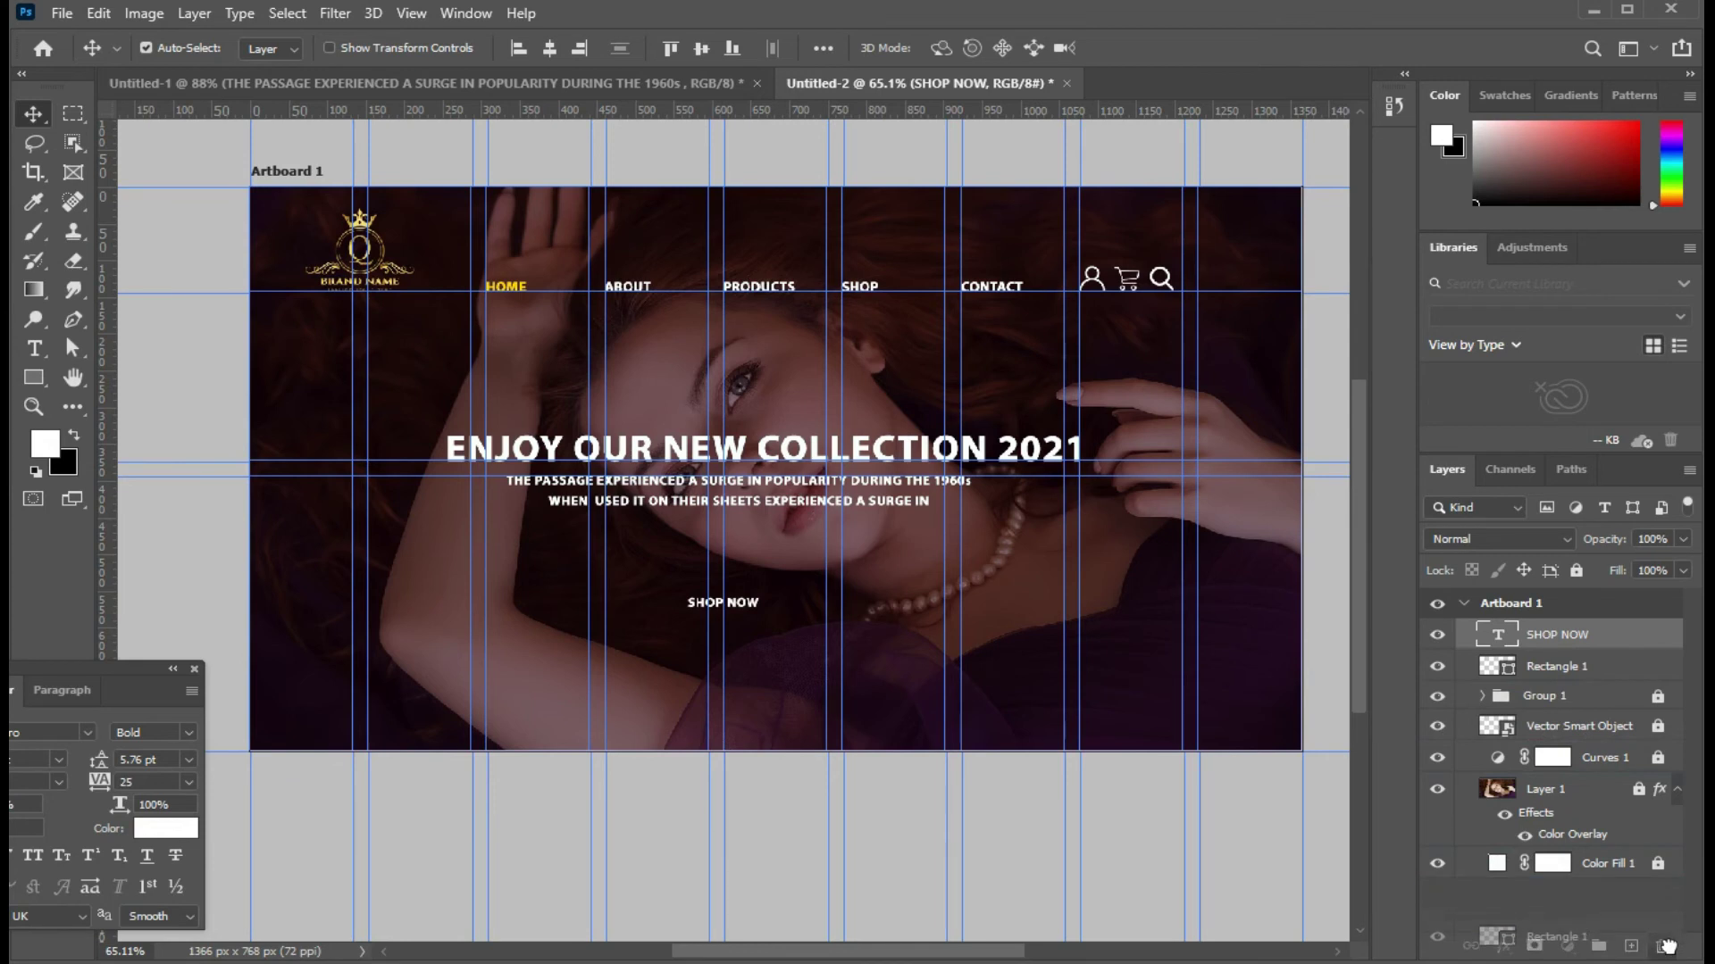
pyautogui.moveTo(1653, 632); pyautogui.dragTo(1662, 946)
pyautogui.click(1662, 945)
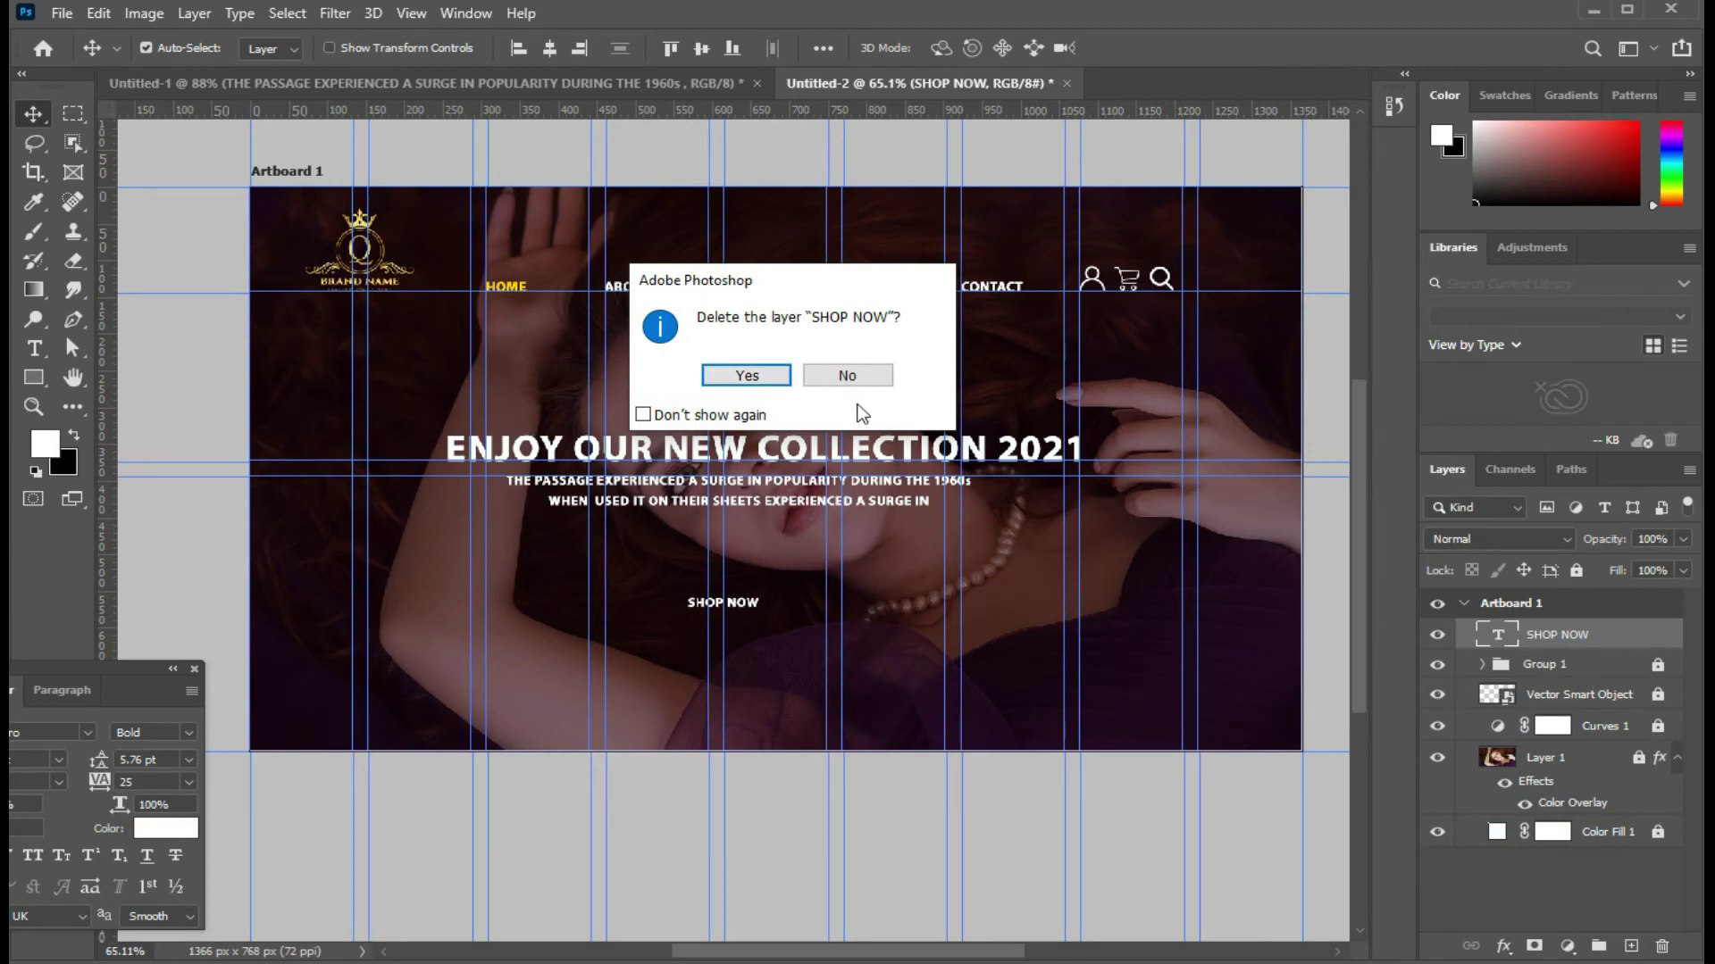
pyautogui.click(846, 375)
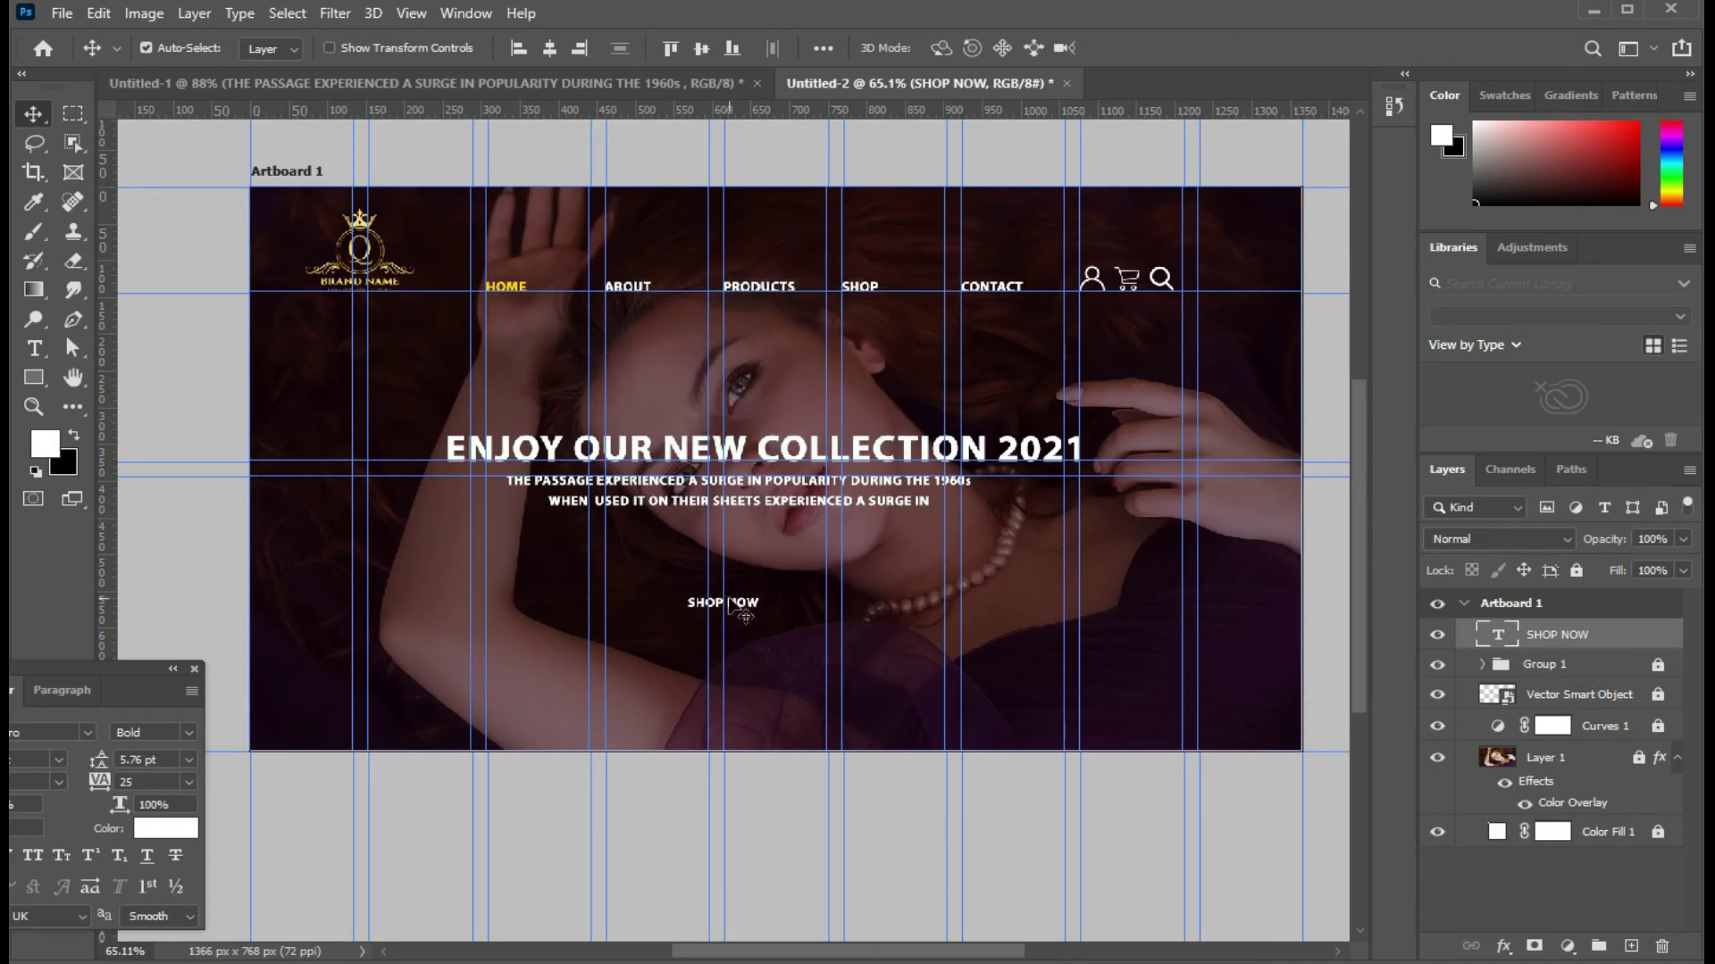
pyautogui.moveTo(729, 604); pyautogui.dragTo(729, 565)
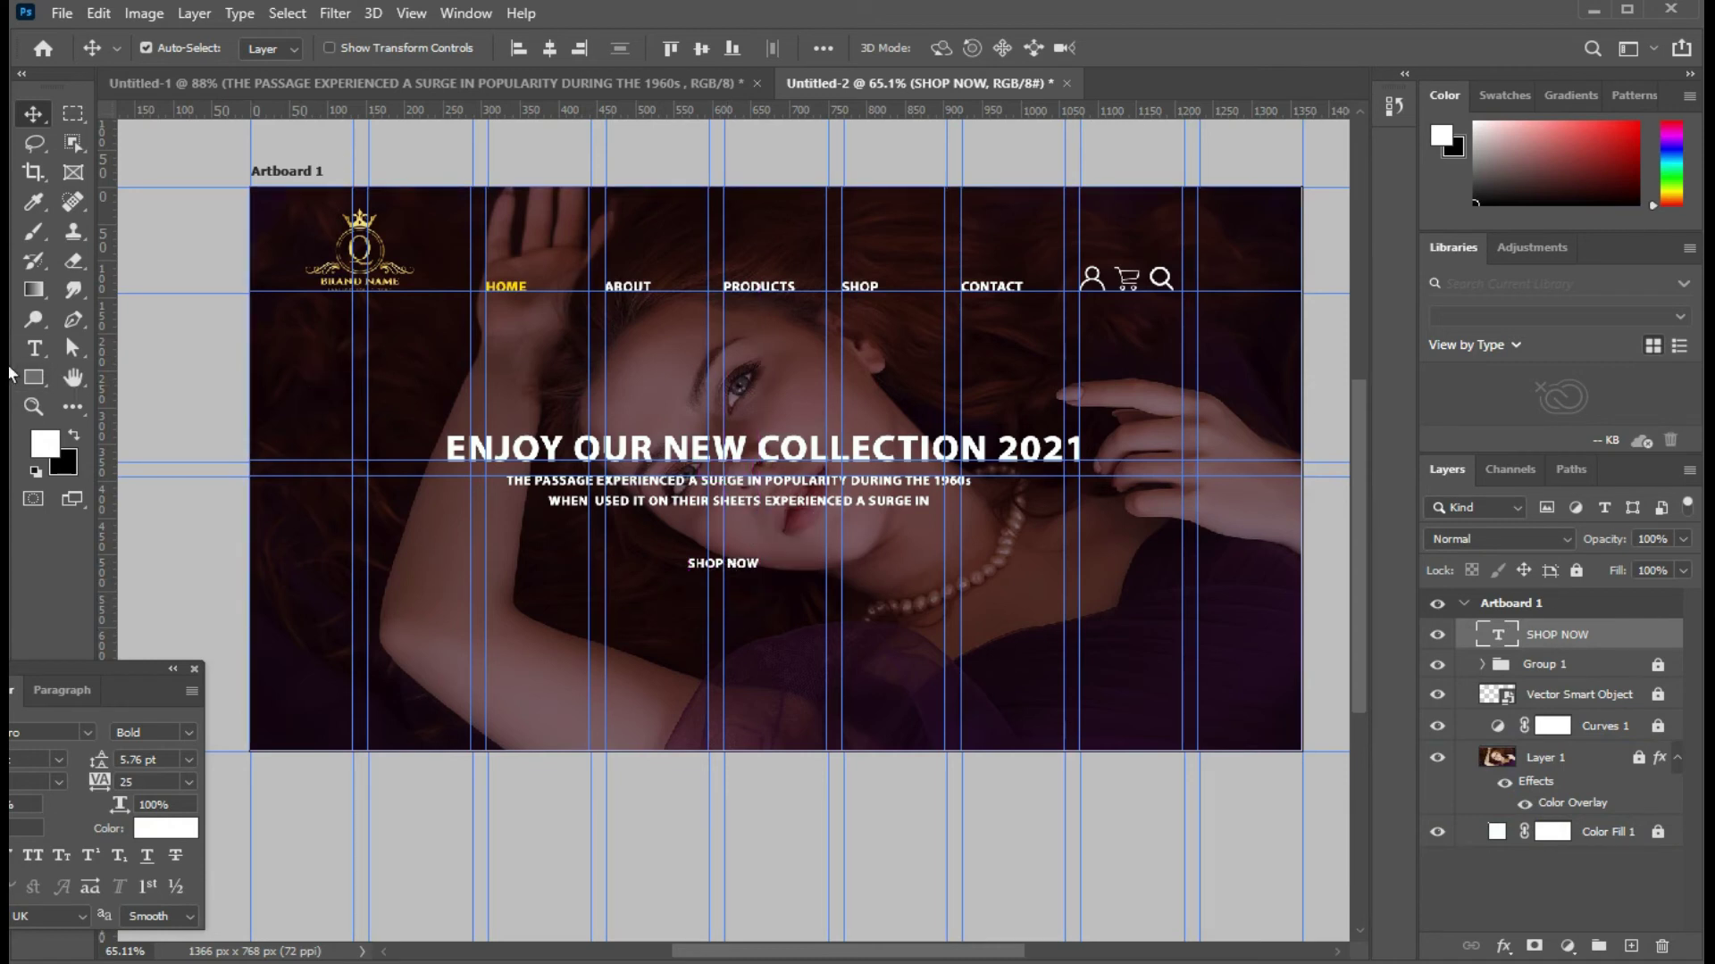
# Step: Draw a new rectangle around SHOP NOW with no fill and a solid white outline
pyautogui.click(33, 378)
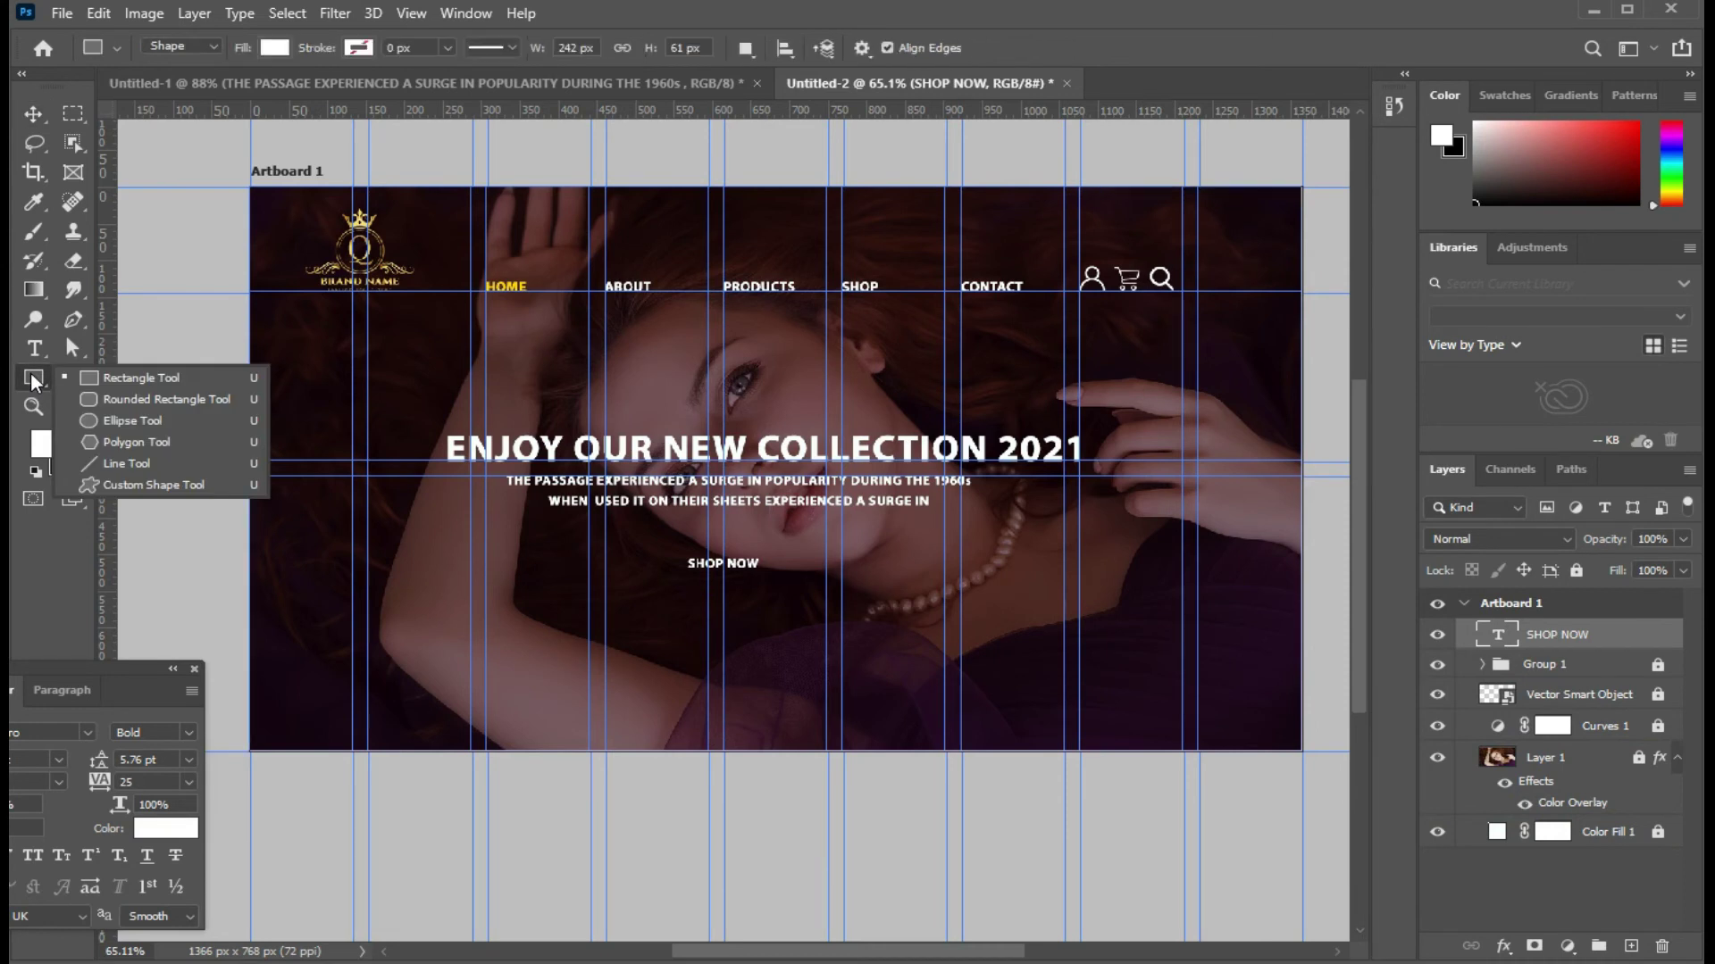
pyautogui.click(116, 377)
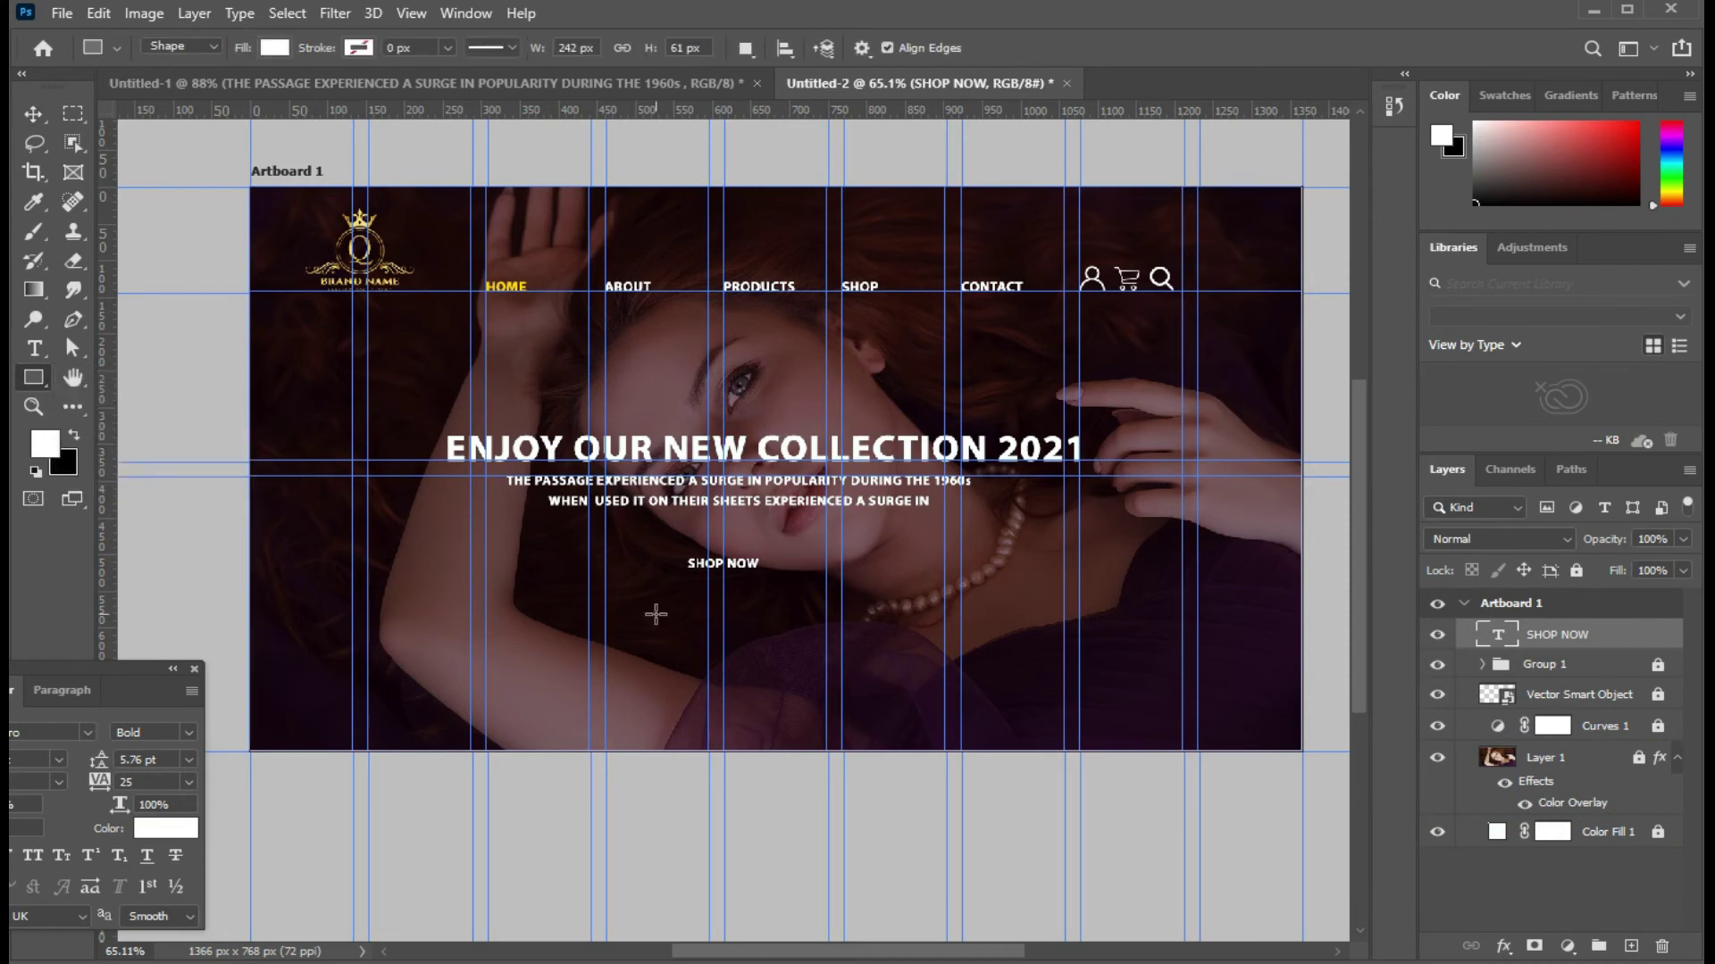
pyautogui.moveTo(661, 610); pyautogui.dragTo(822, 652)
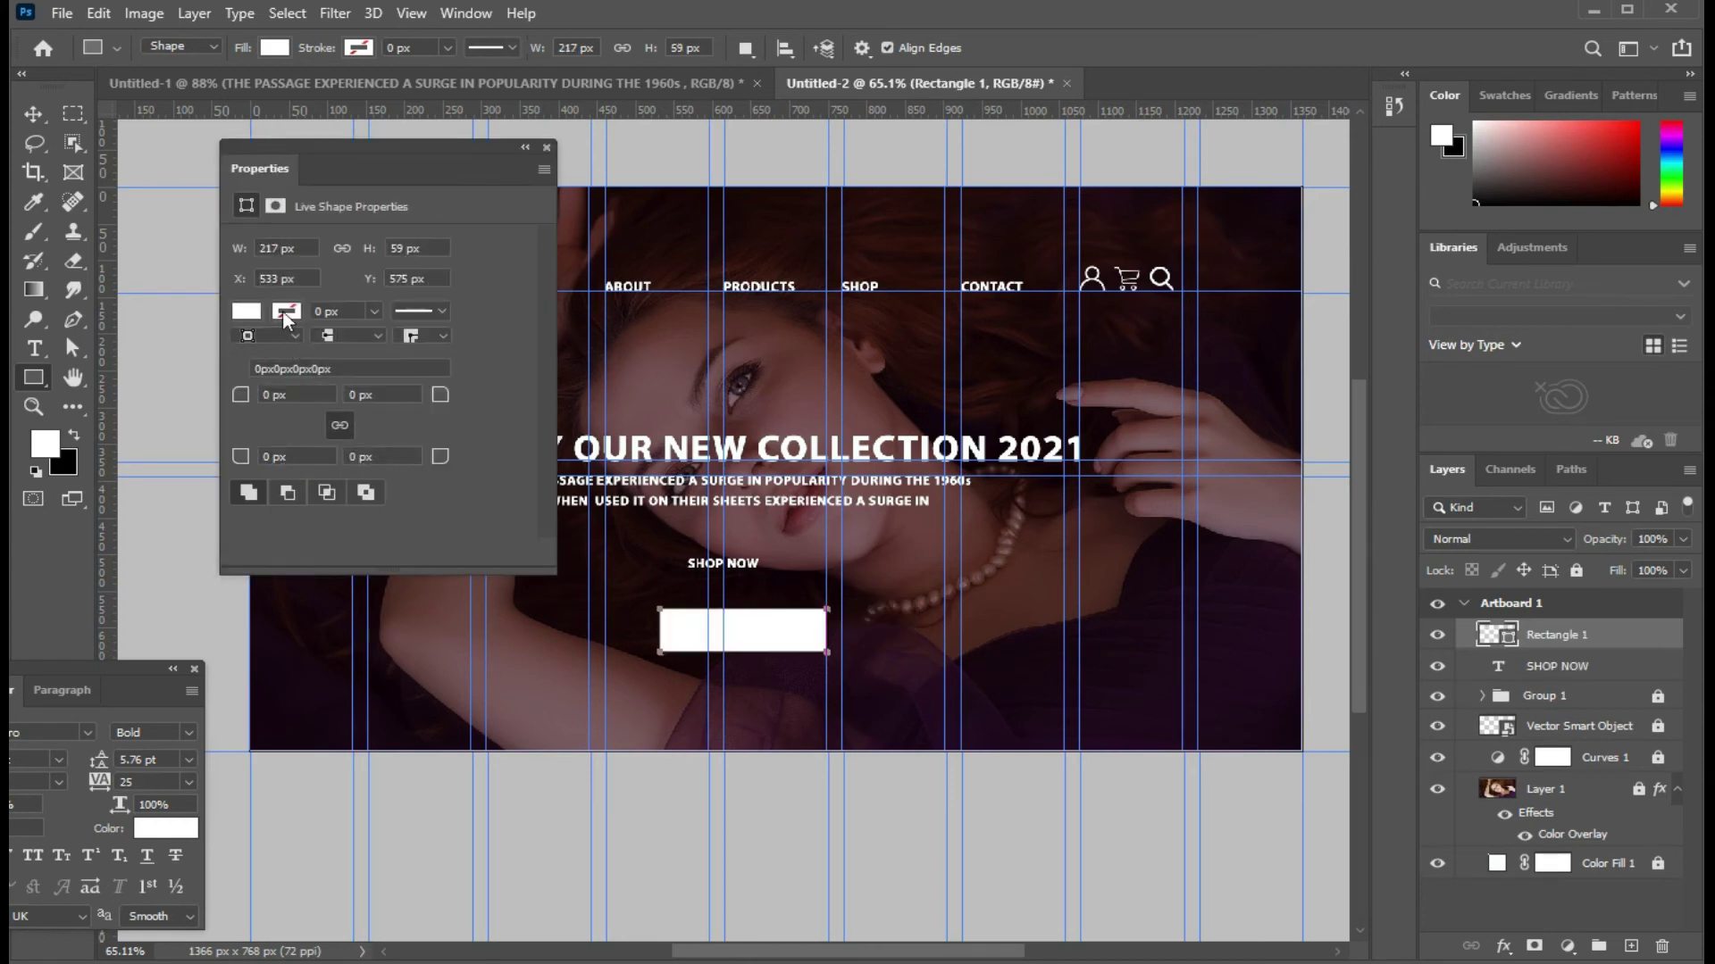
pyautogui.click(256, 311)
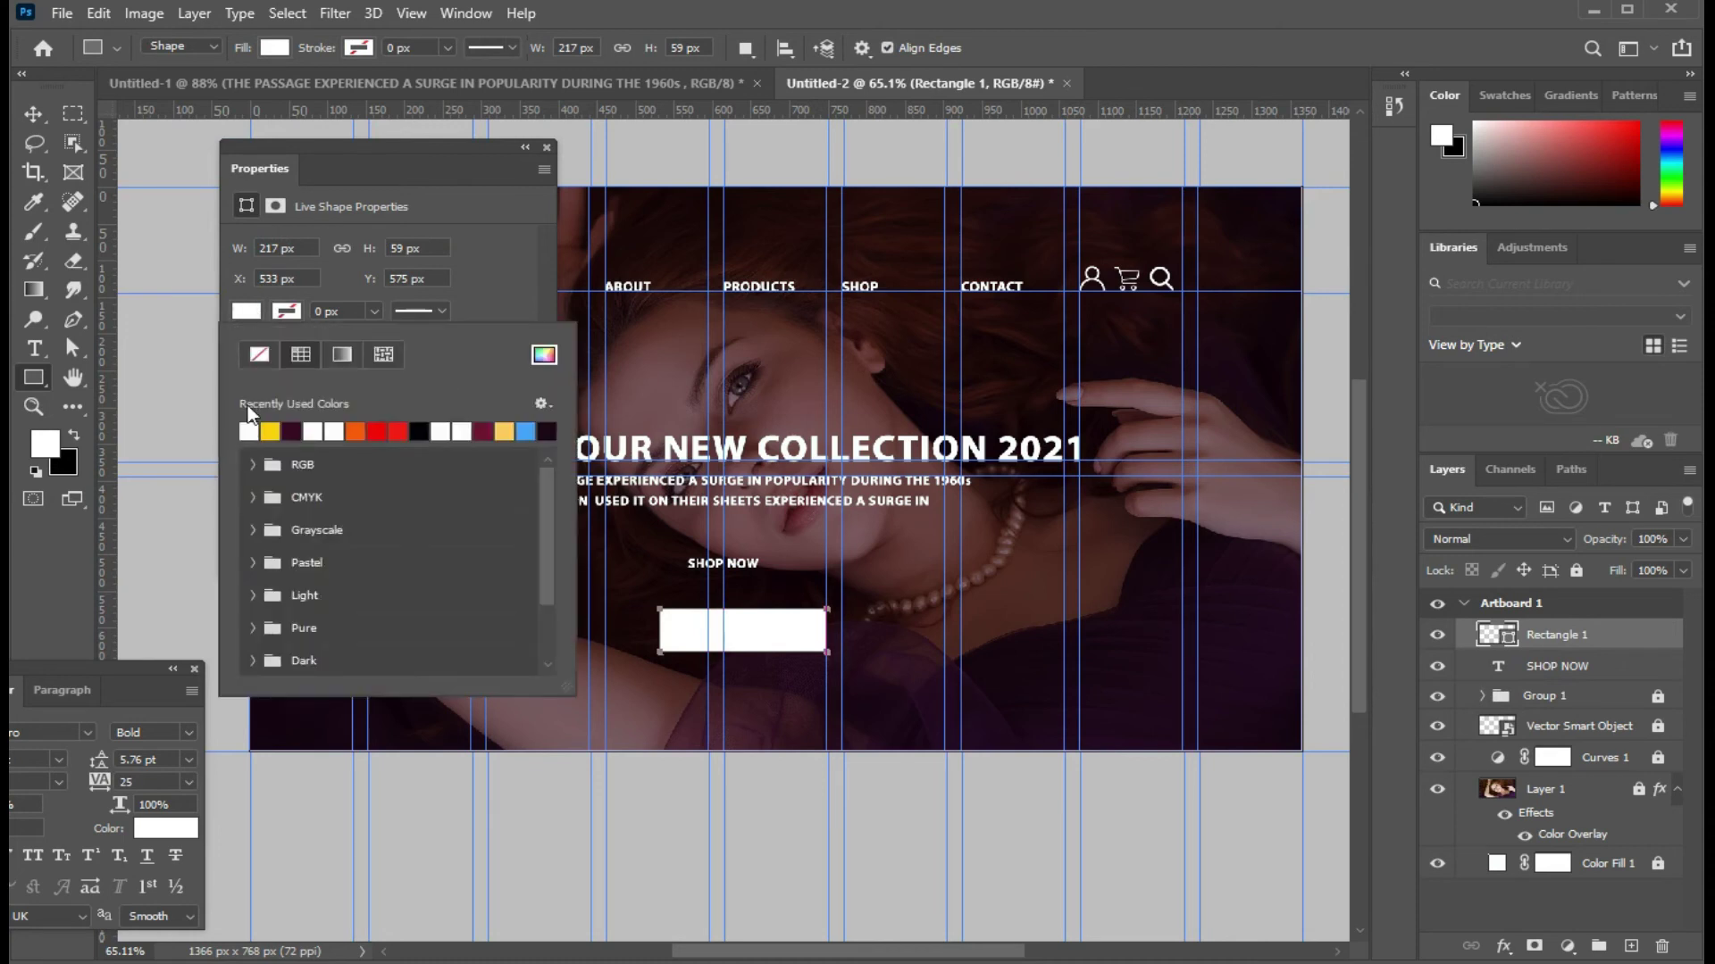
pyautogui.click(260, 355)
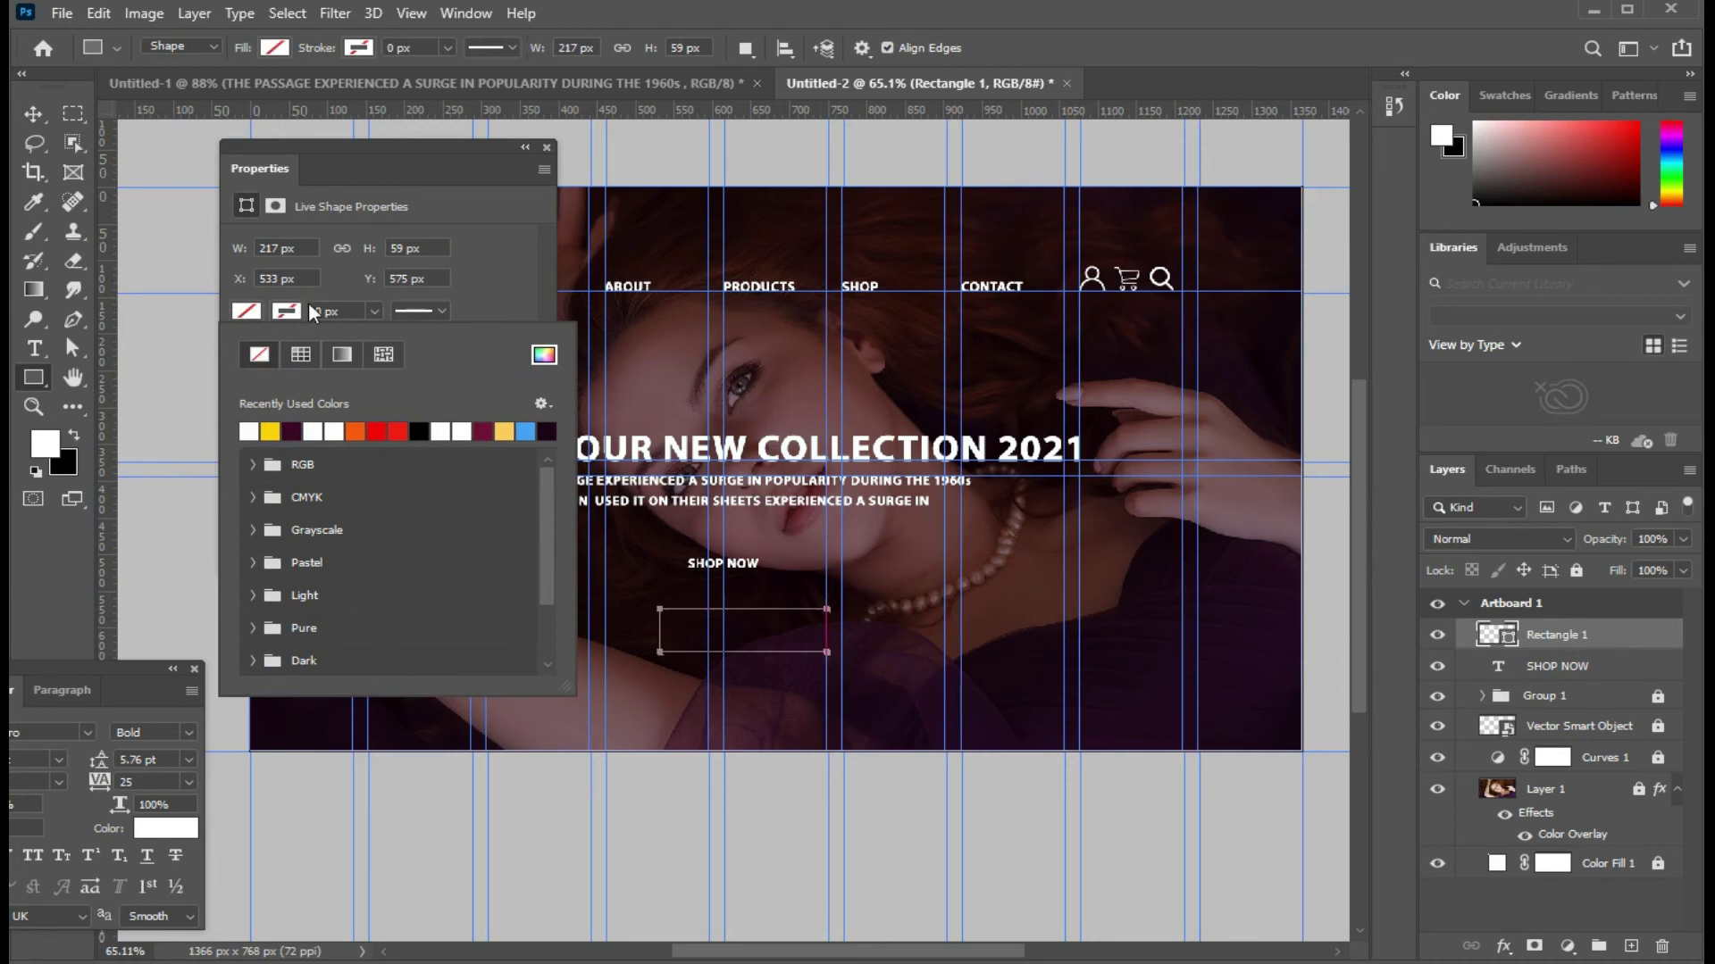
pyautogui.click(300, 306)
pyautogui.click(250, 433)
pyautogui.click(440, 306)
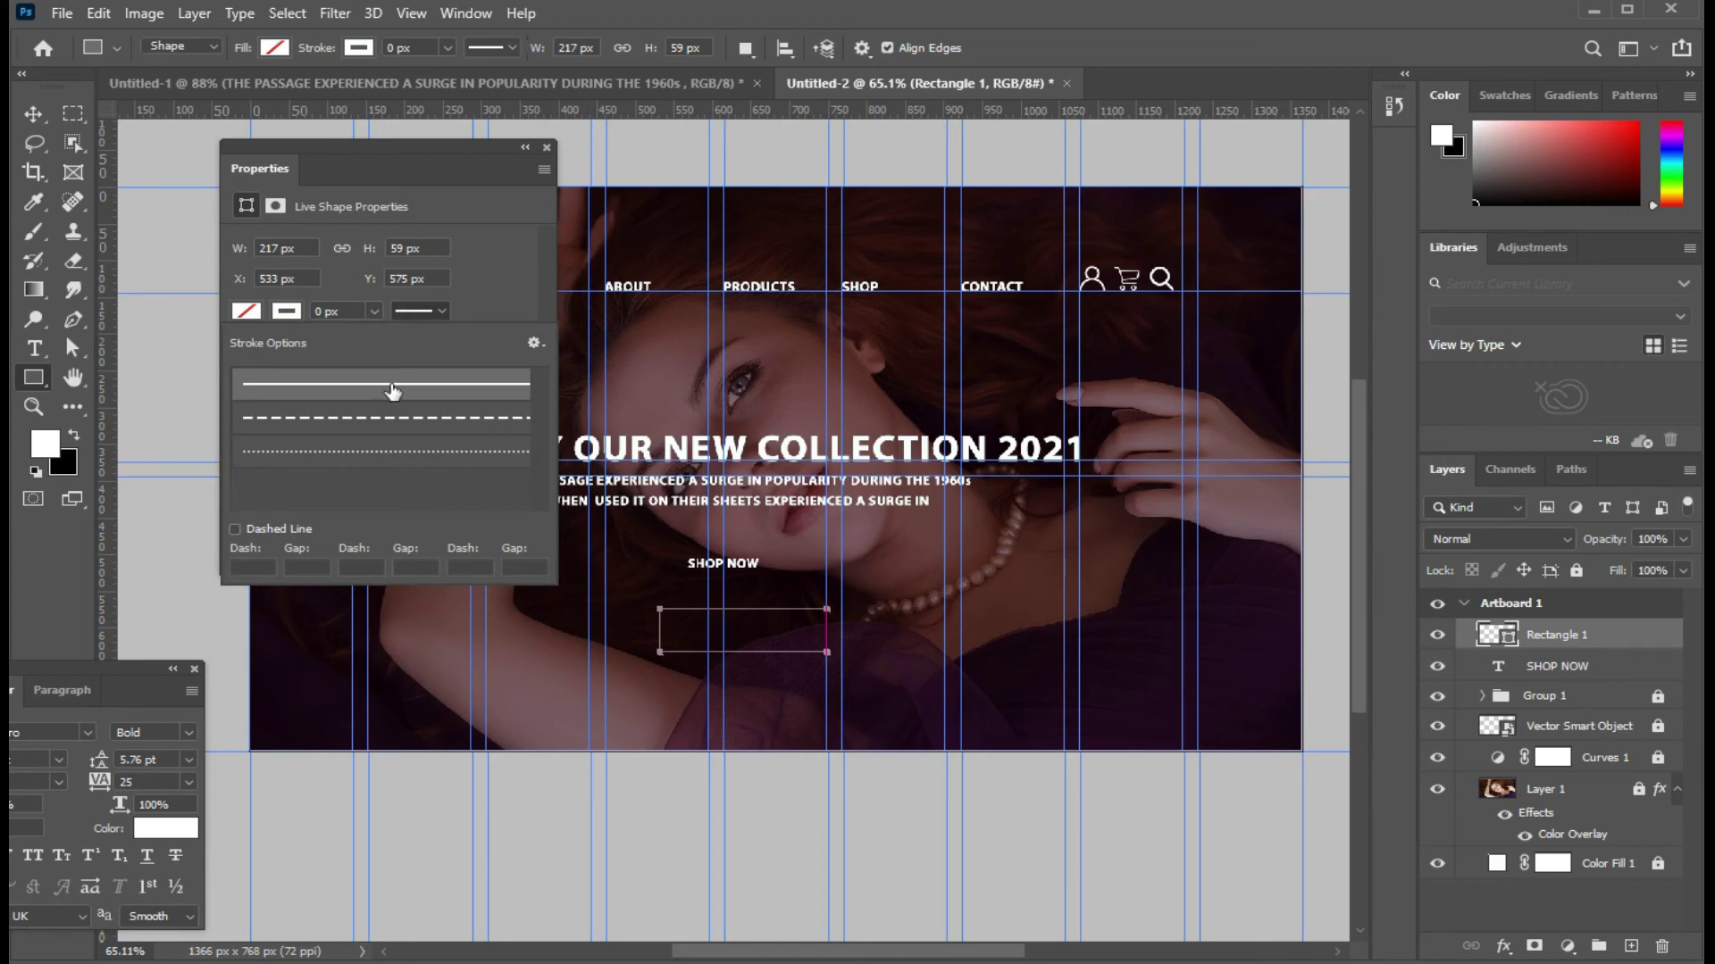
pyautogui.click(469, 305)
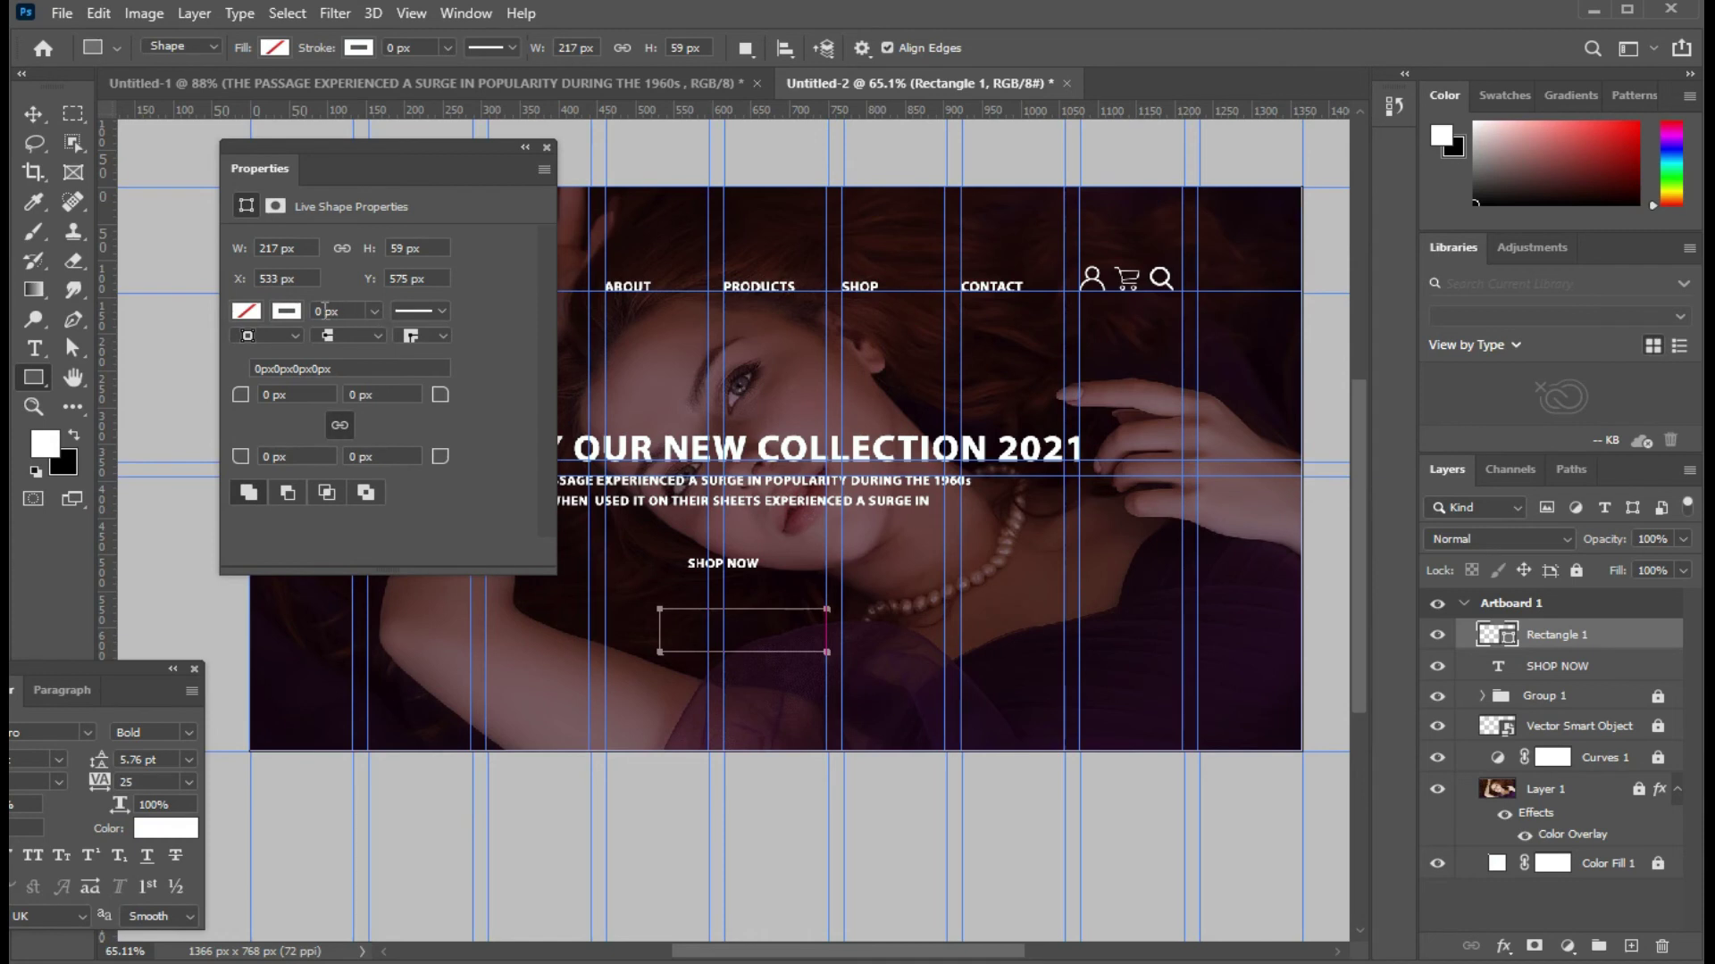
# Step: Set the rectangle's outline width to 5 px and its corner radius to 50 px
pyautogui.press('BackSpace')
pyautogui.write('5')
pyautogui.press('Return')
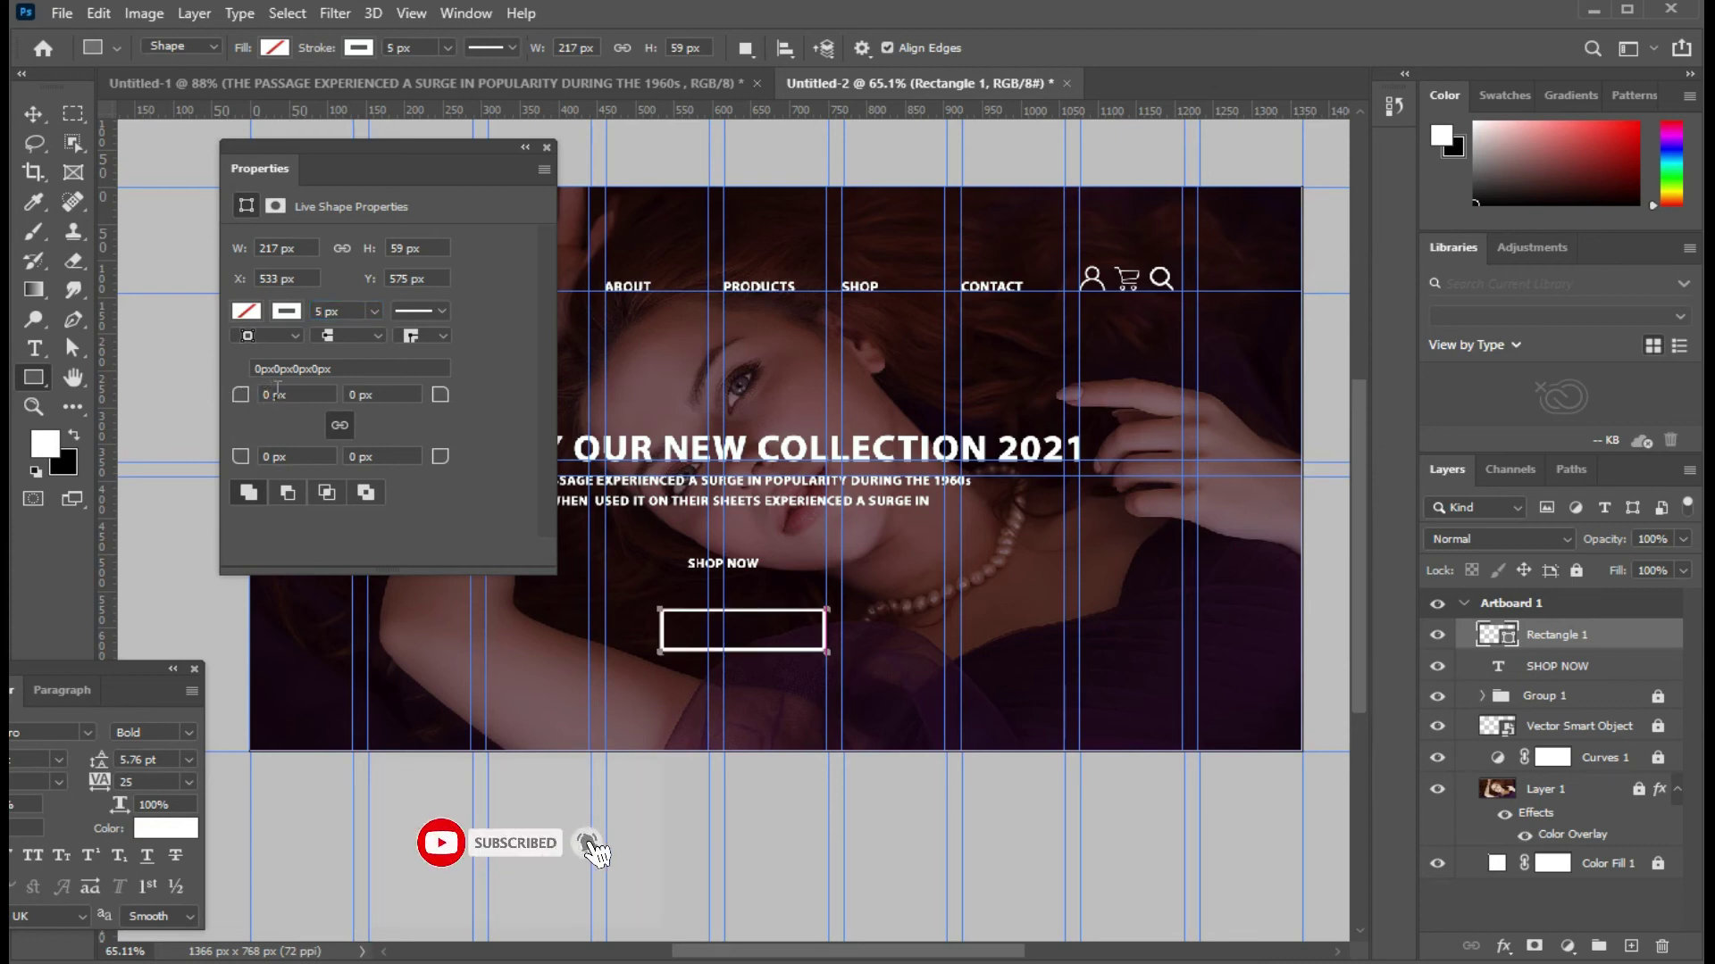
pyautogui.click(274, 394)
pyautogui.press('BackSpace')
pyautogui.write('5')
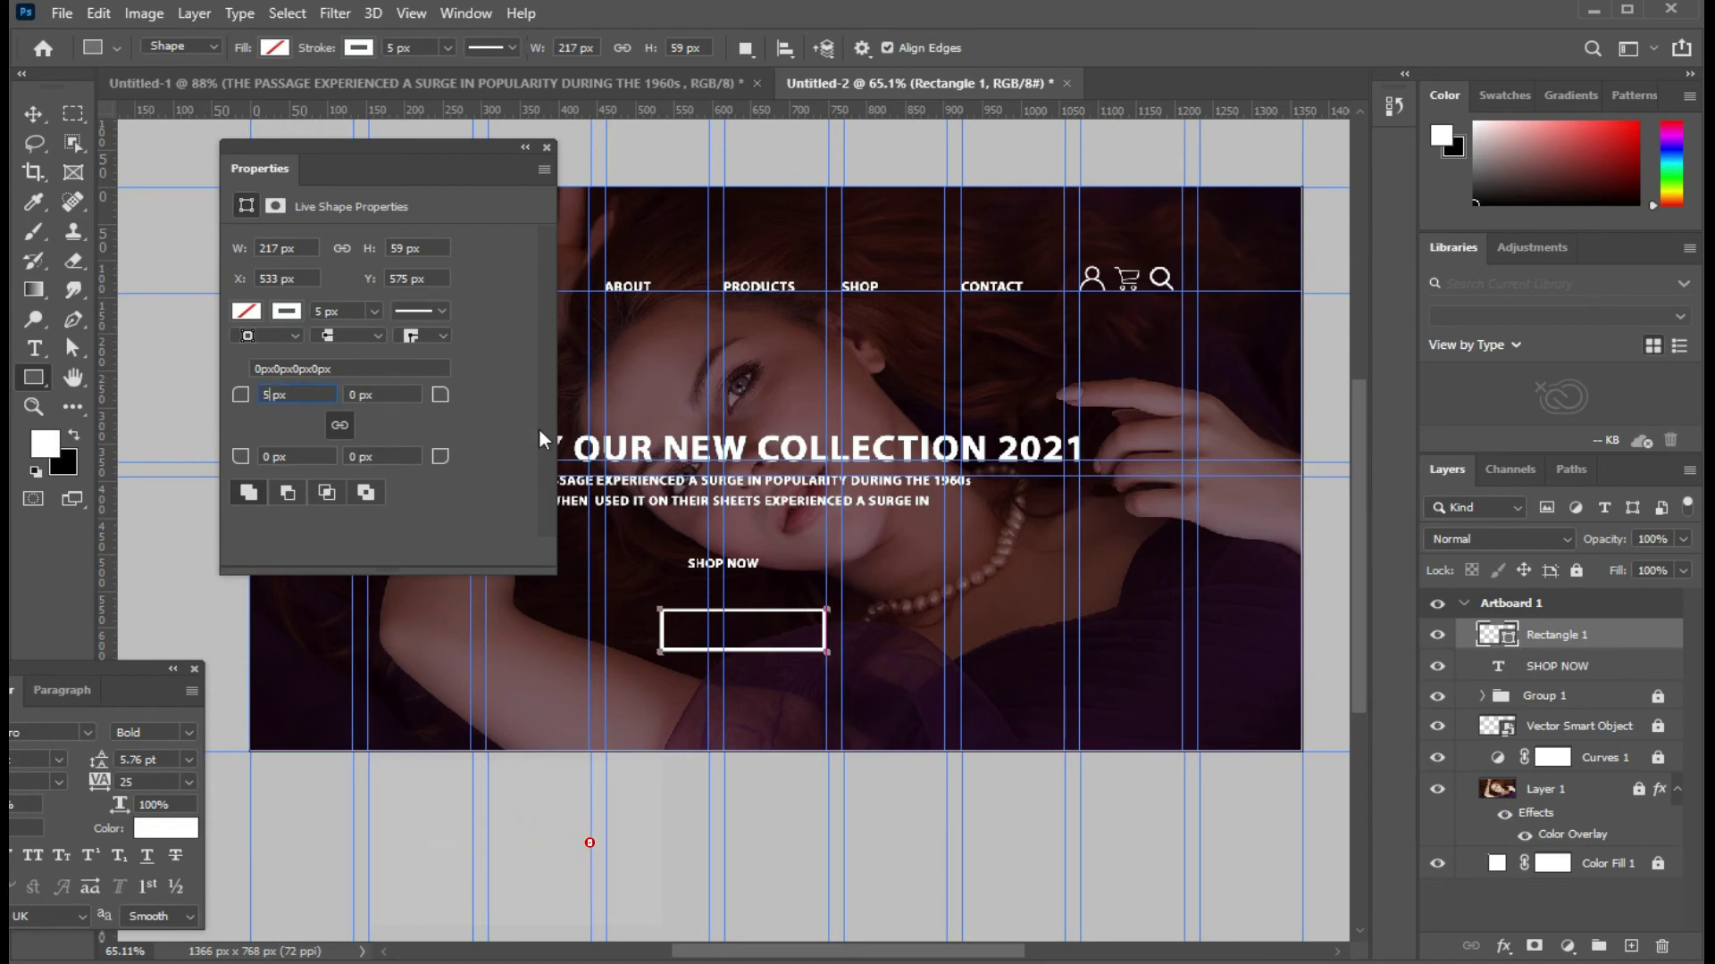
pyautogui.write('0')
pyautogui.press('Return')
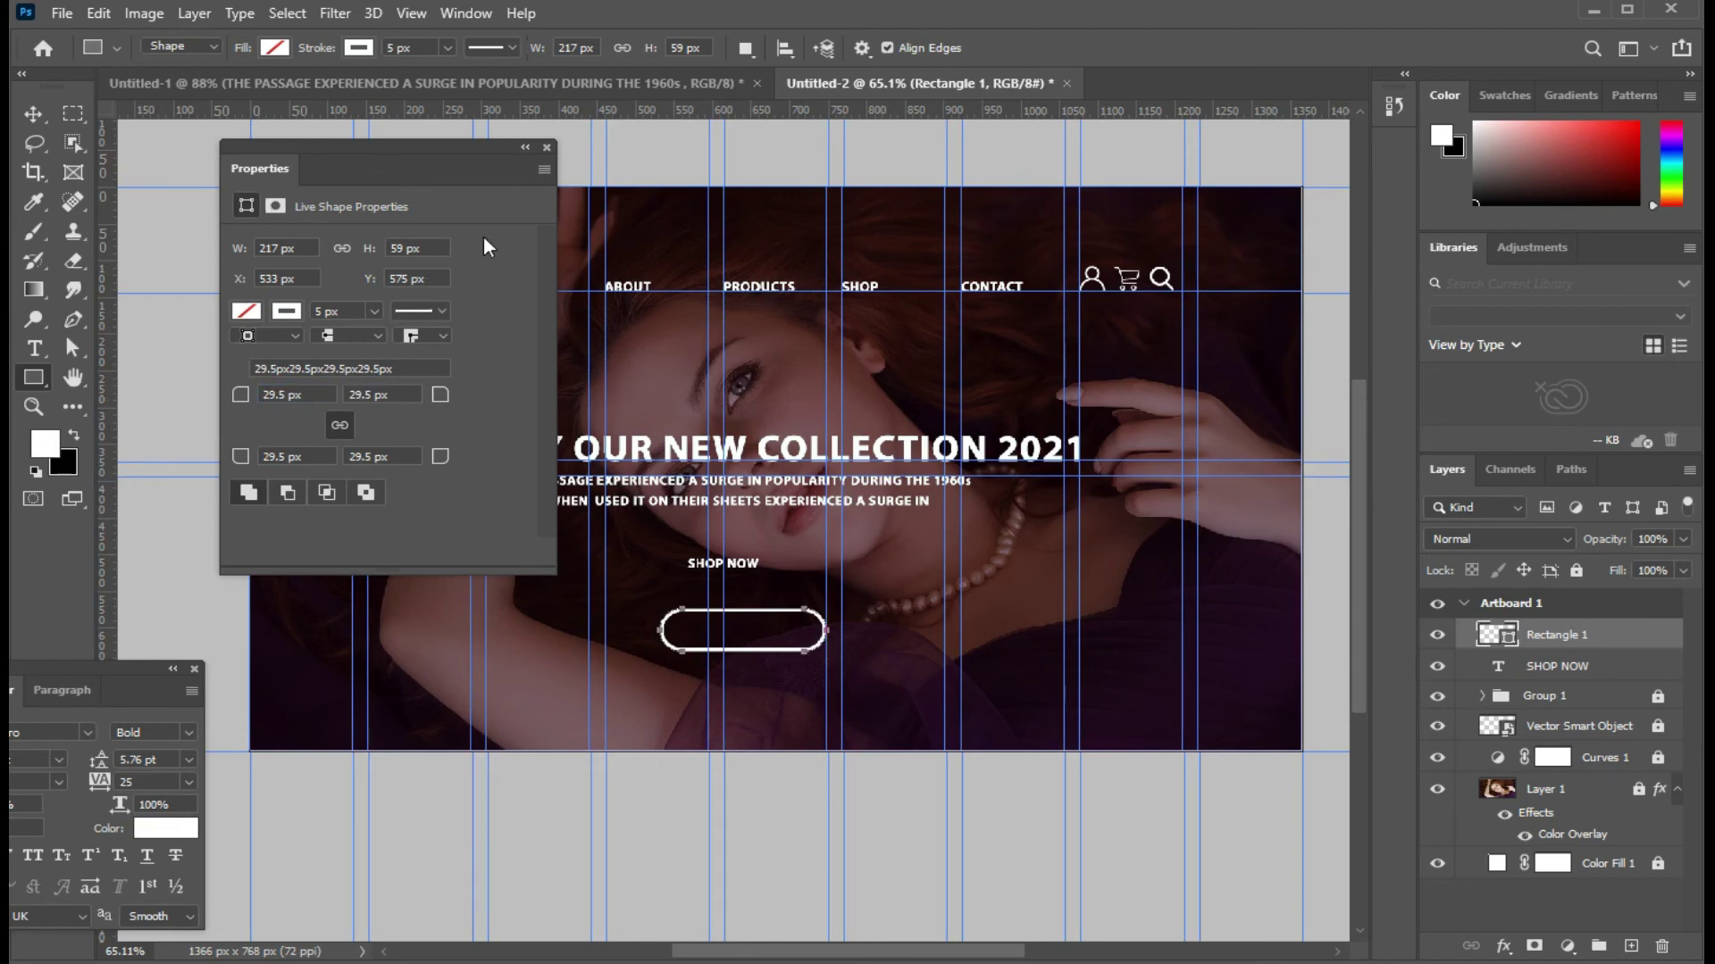
pyautogui.click(547, 148)
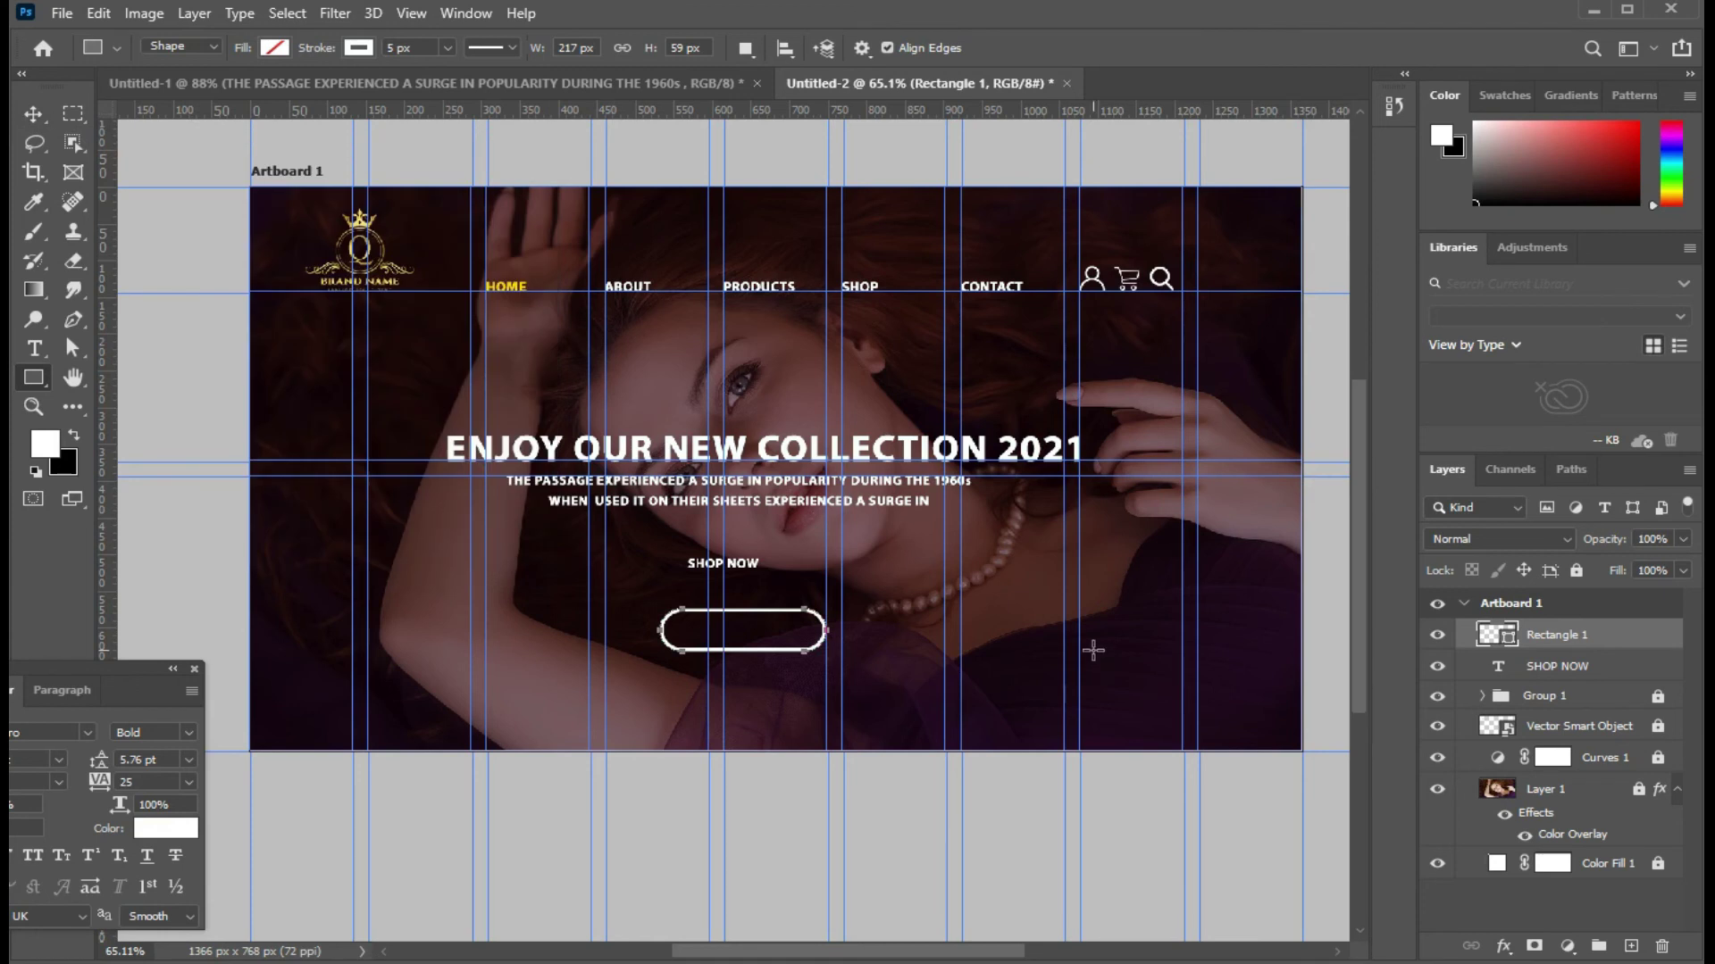
pyautogui.press('v')
# Step: Drag the SHOP NOW text down and centre it inside the white rounded outline
pyautogui.click(740, 572)
pyautogui.moveTo(739, 562); pyautogui.dragTo(755, 630)
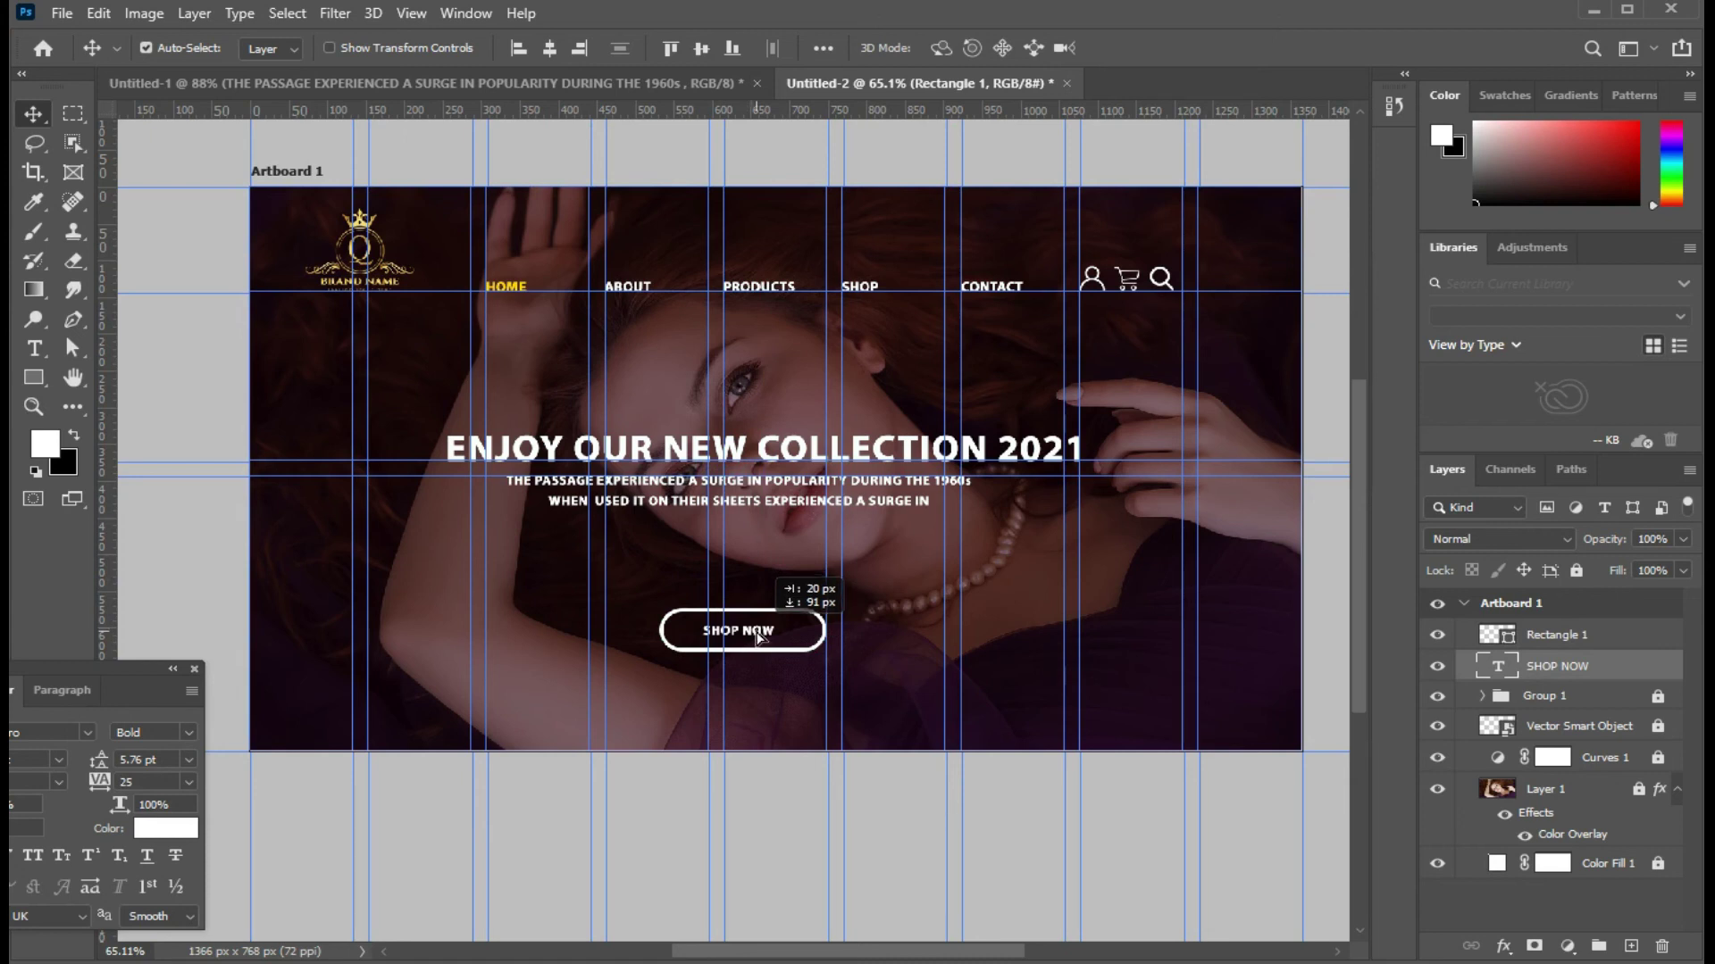
pyautogui.moveTo(757, 636)
pyautogui.mouseDown()
pyautogui.moveTo(773, 643)
pyautogui.moveTo(763, 632)
pyautogui.mouseUp()
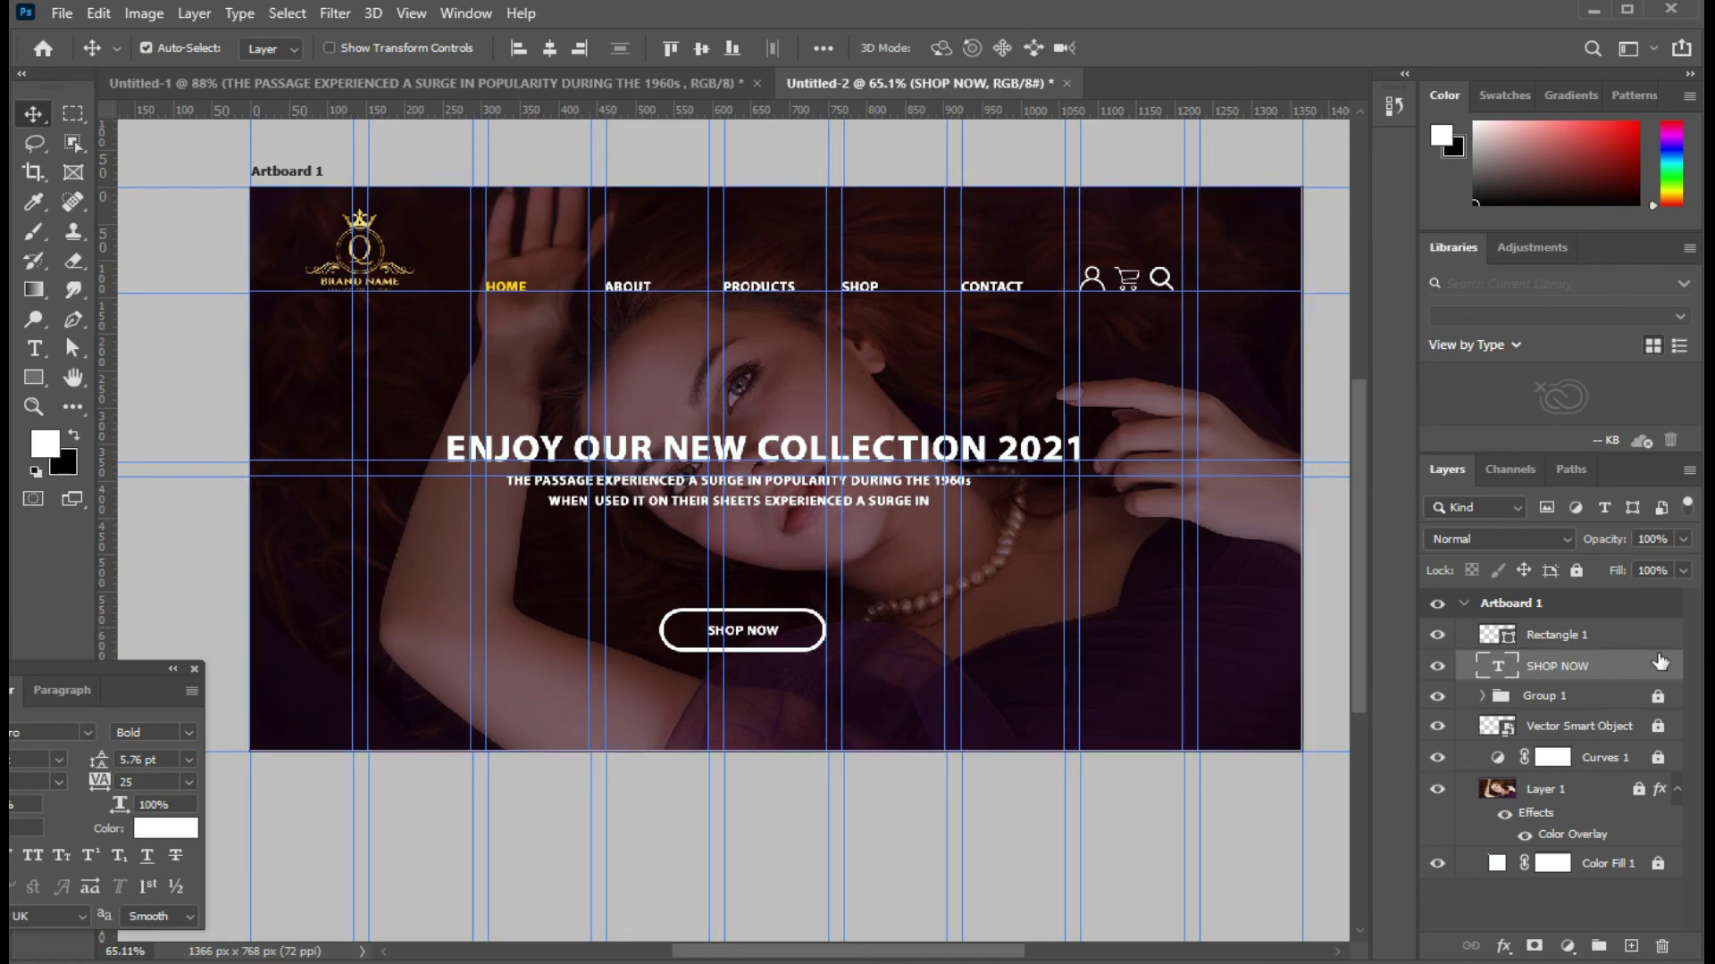
pyautogui.click(411, 12)
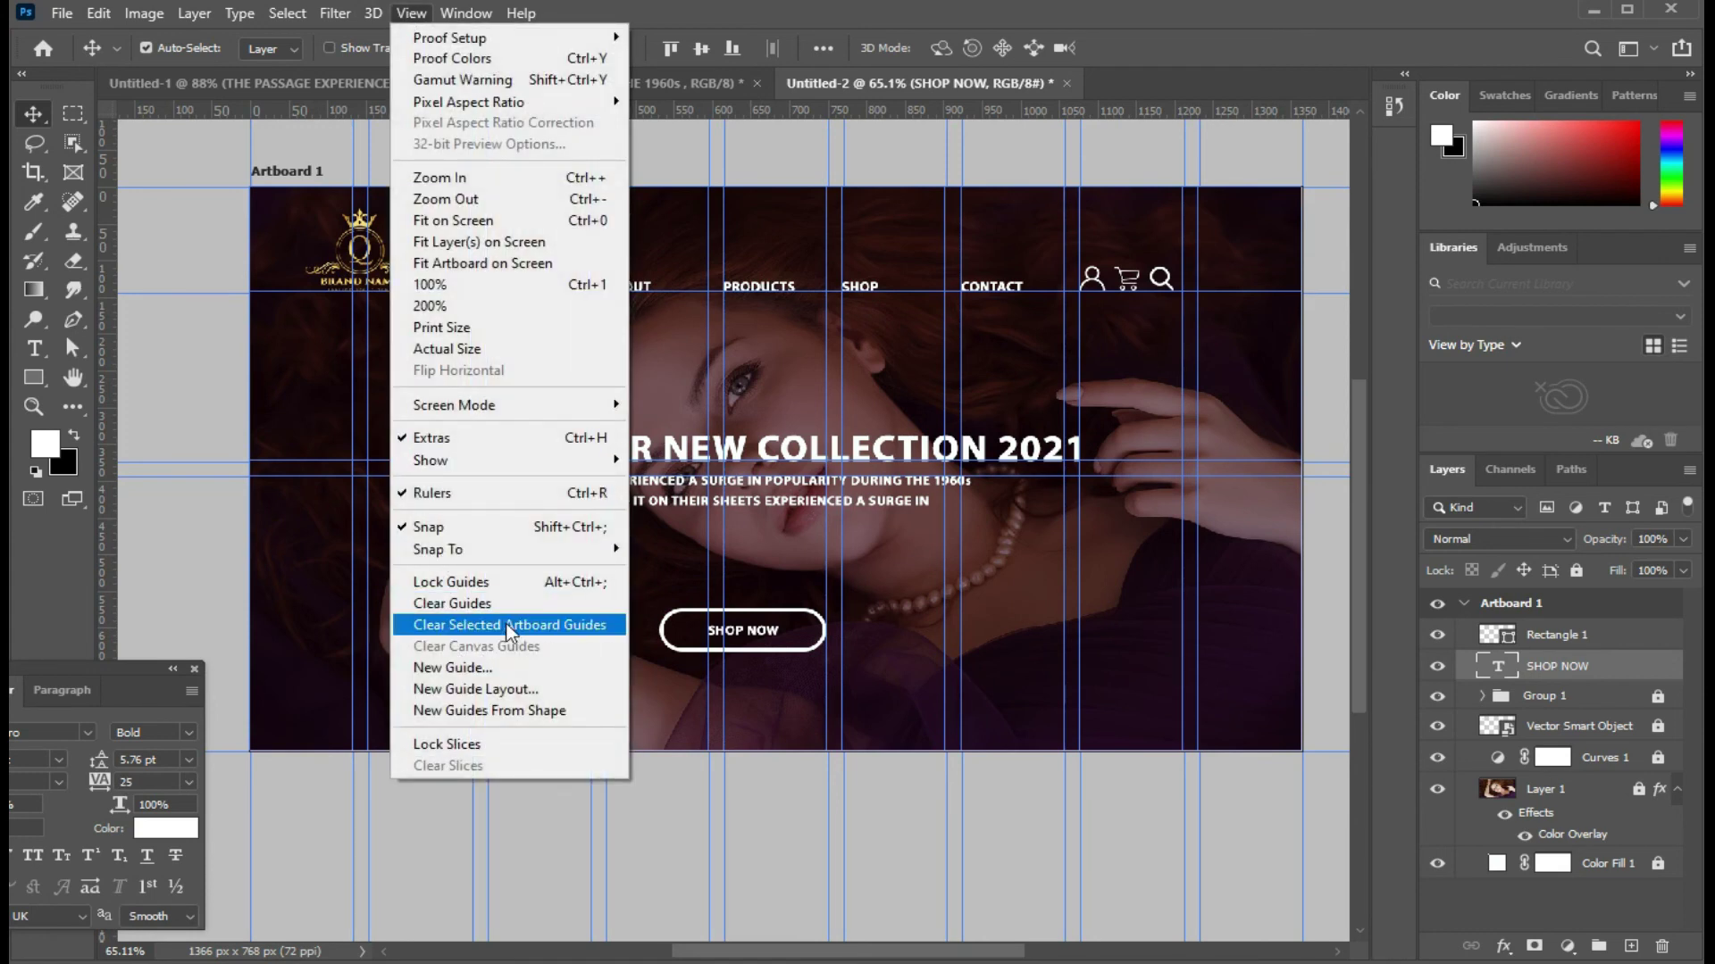
# Step: Clear all guides from the banner and select the Rectangle 1 button outline
pyautogui.click(511, 607)
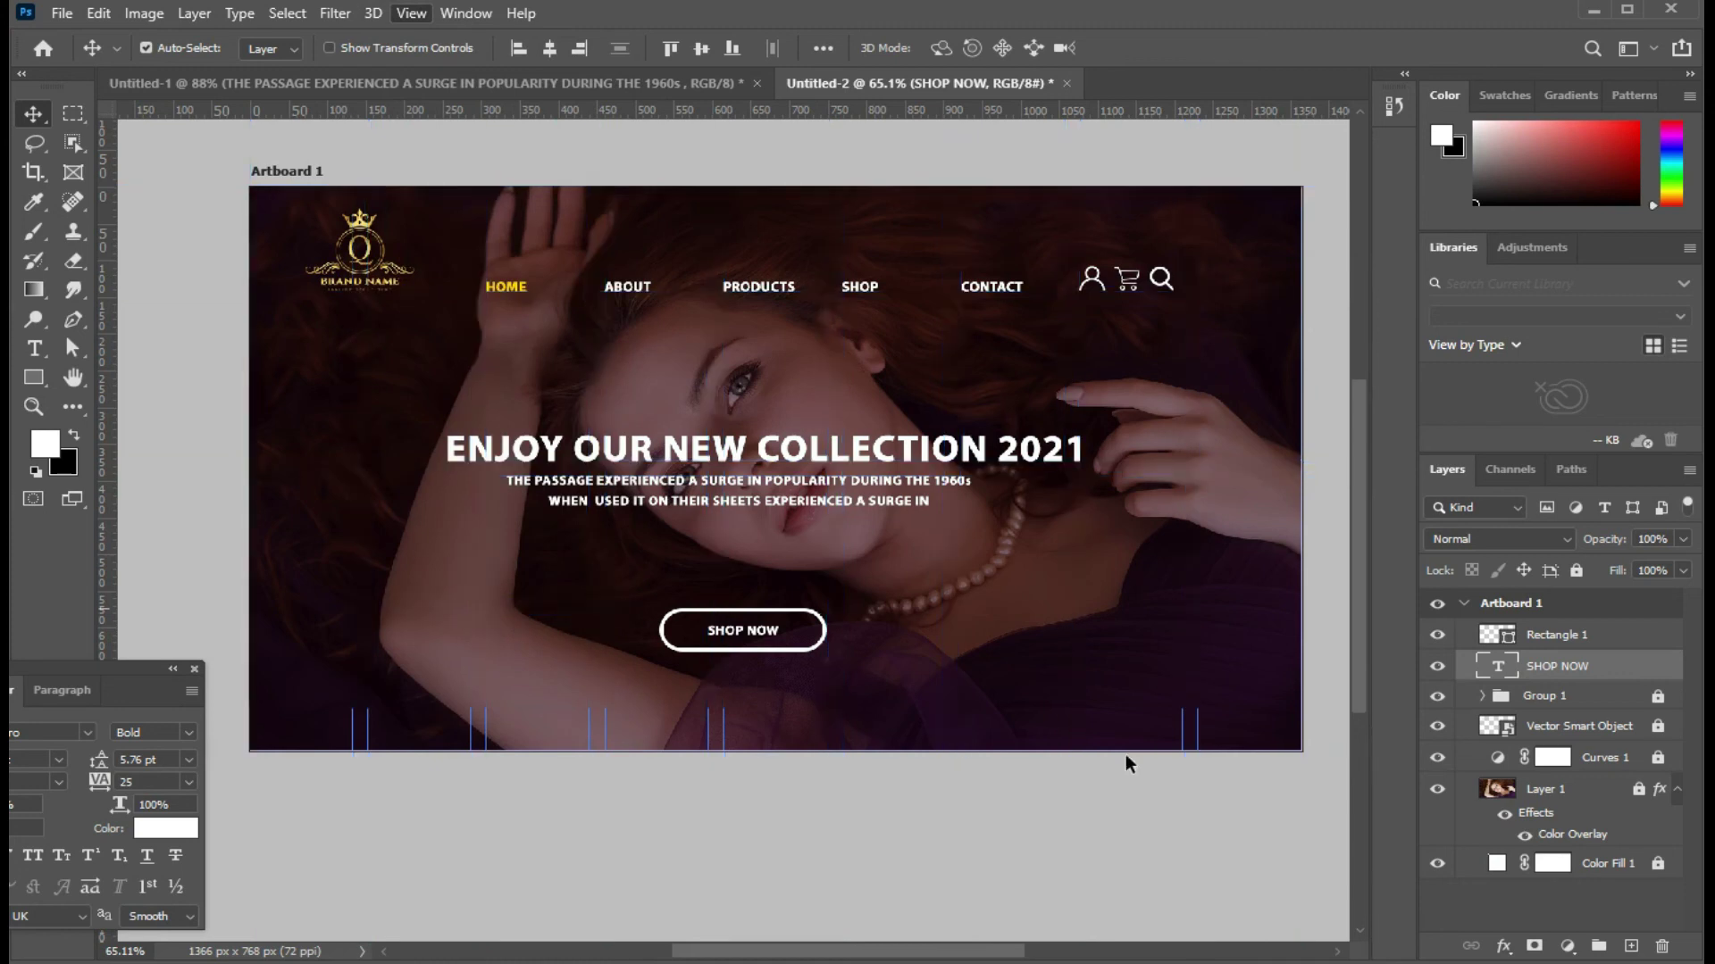
pyautogui.click(823, 625)
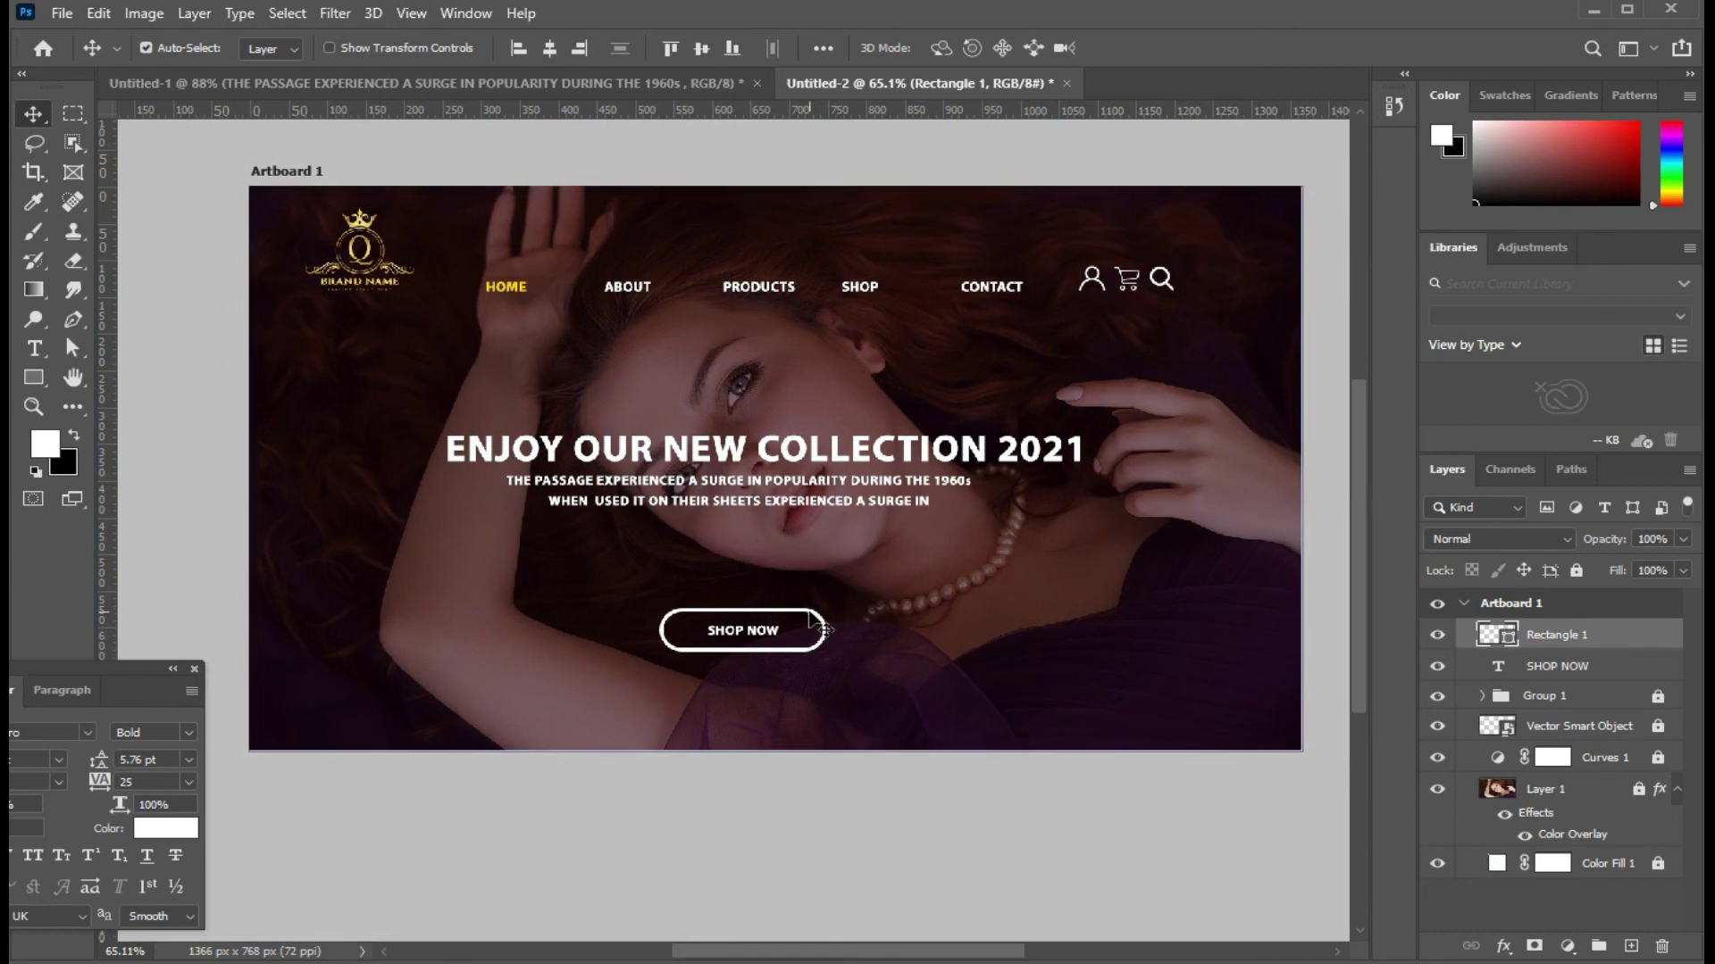
# Step: Move Rectangle 1 about 20 px right and the SHOP NOW text 8 px left to centre them
pyautogui.moveTo(814, 622); pyautogui.dragTo(826, 618)
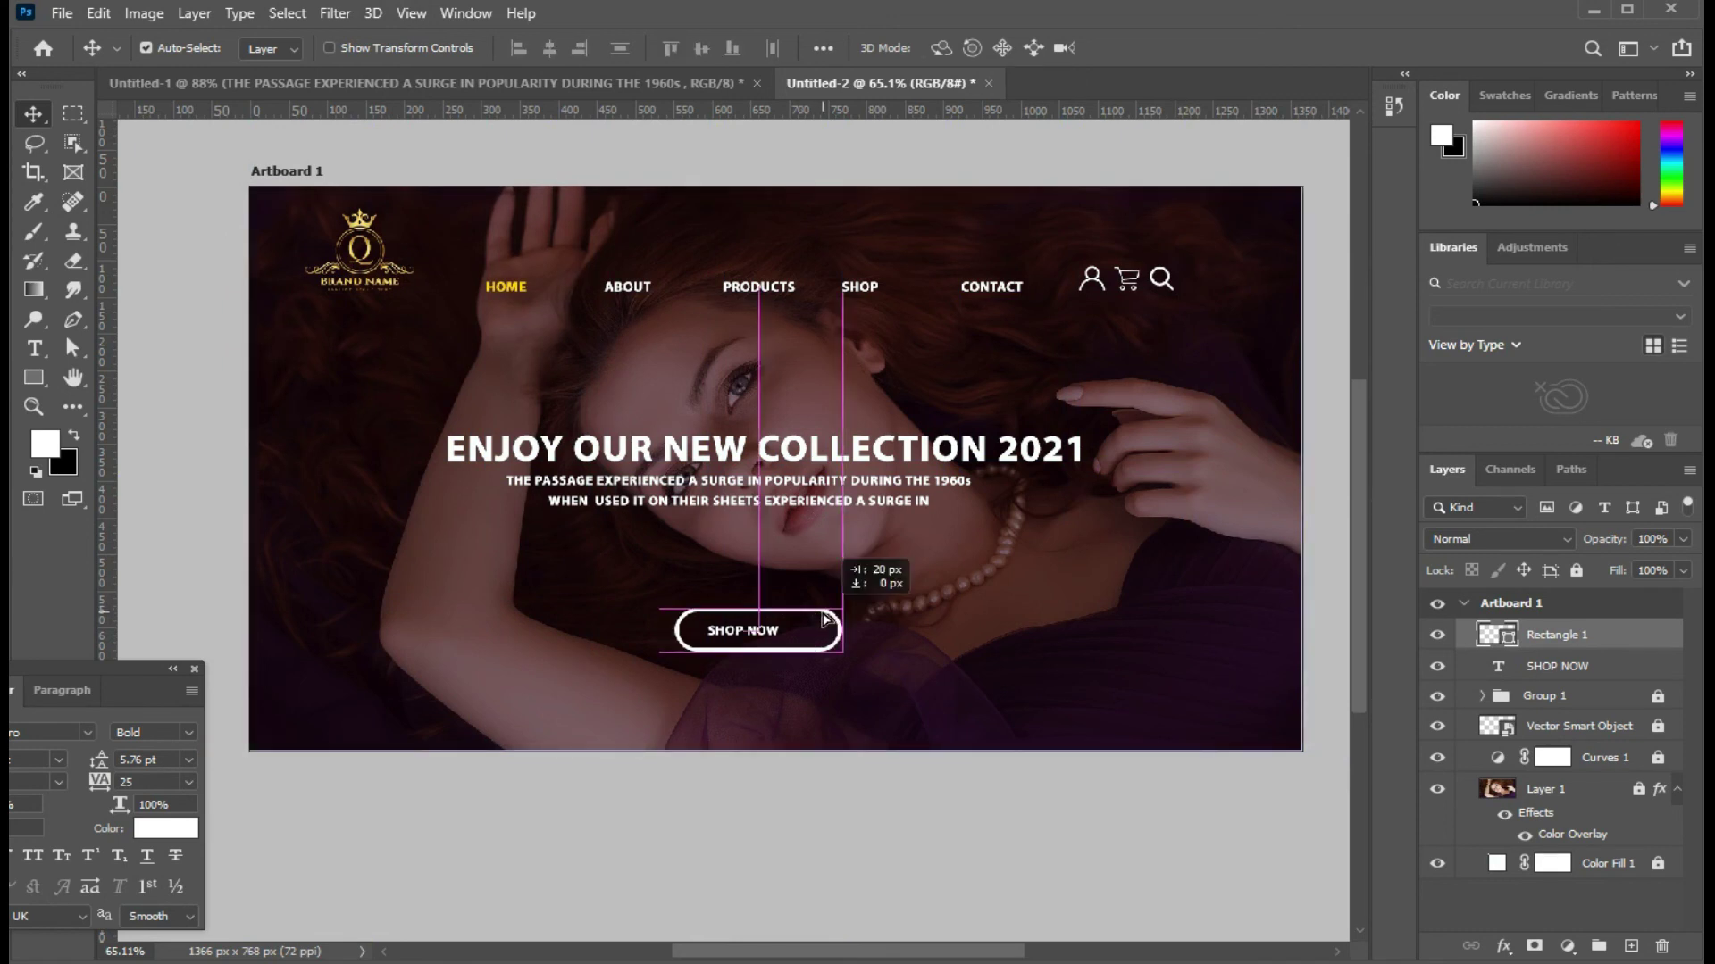
pyautogui.moveTo(826, 618); pyautogui.dragTo(786, 636)
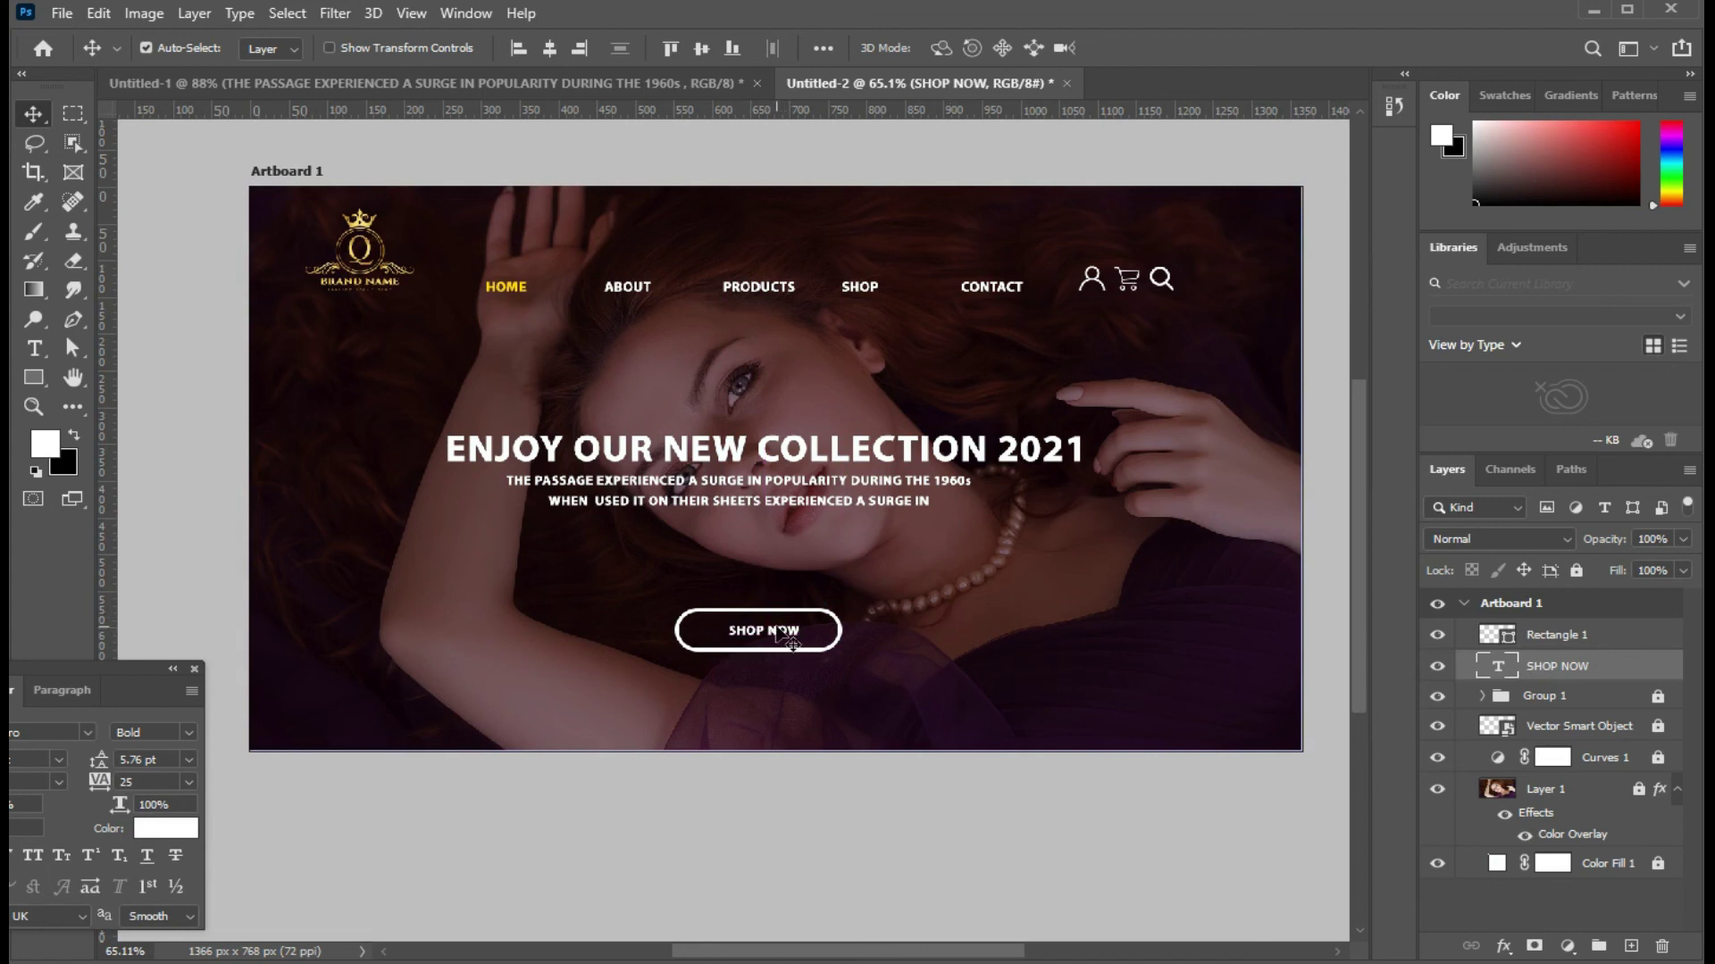
pyautogui.moveTo(769, 632); pyautogui.dragTo(764, 633)
# Step: Close the Character/Paragraph panel, deselect the SHOP NOW text, and select Group 1
pyautogui.click(195, 671)
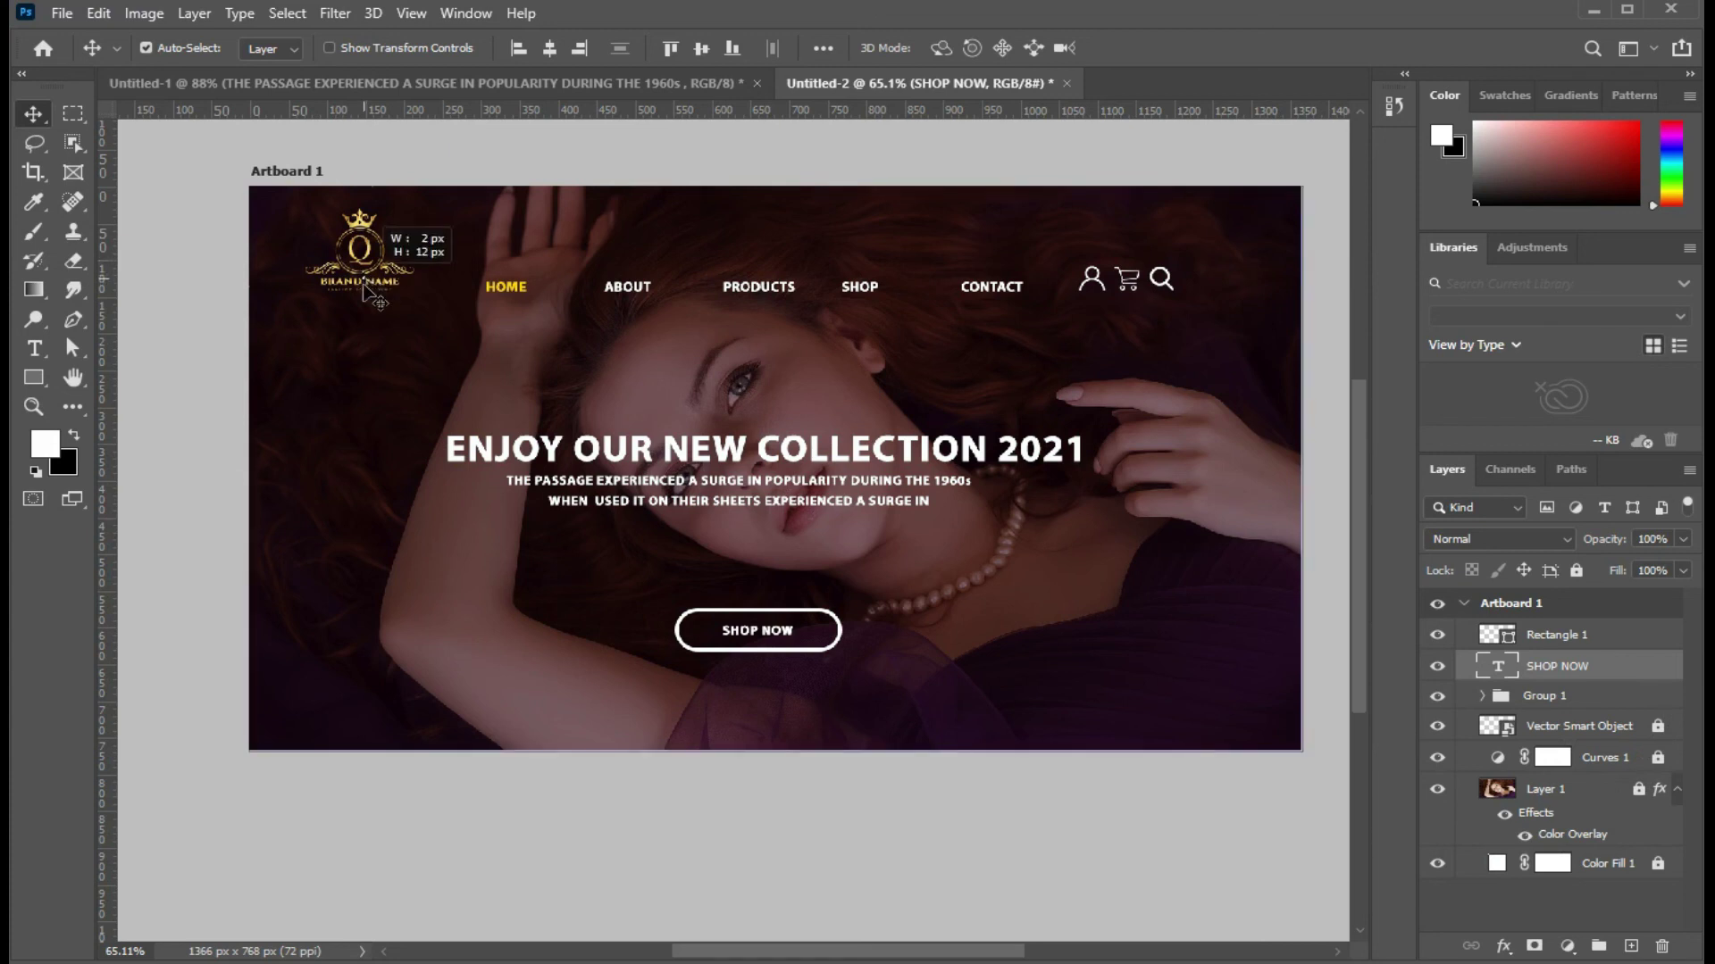
pyautogui.click(388, 261)
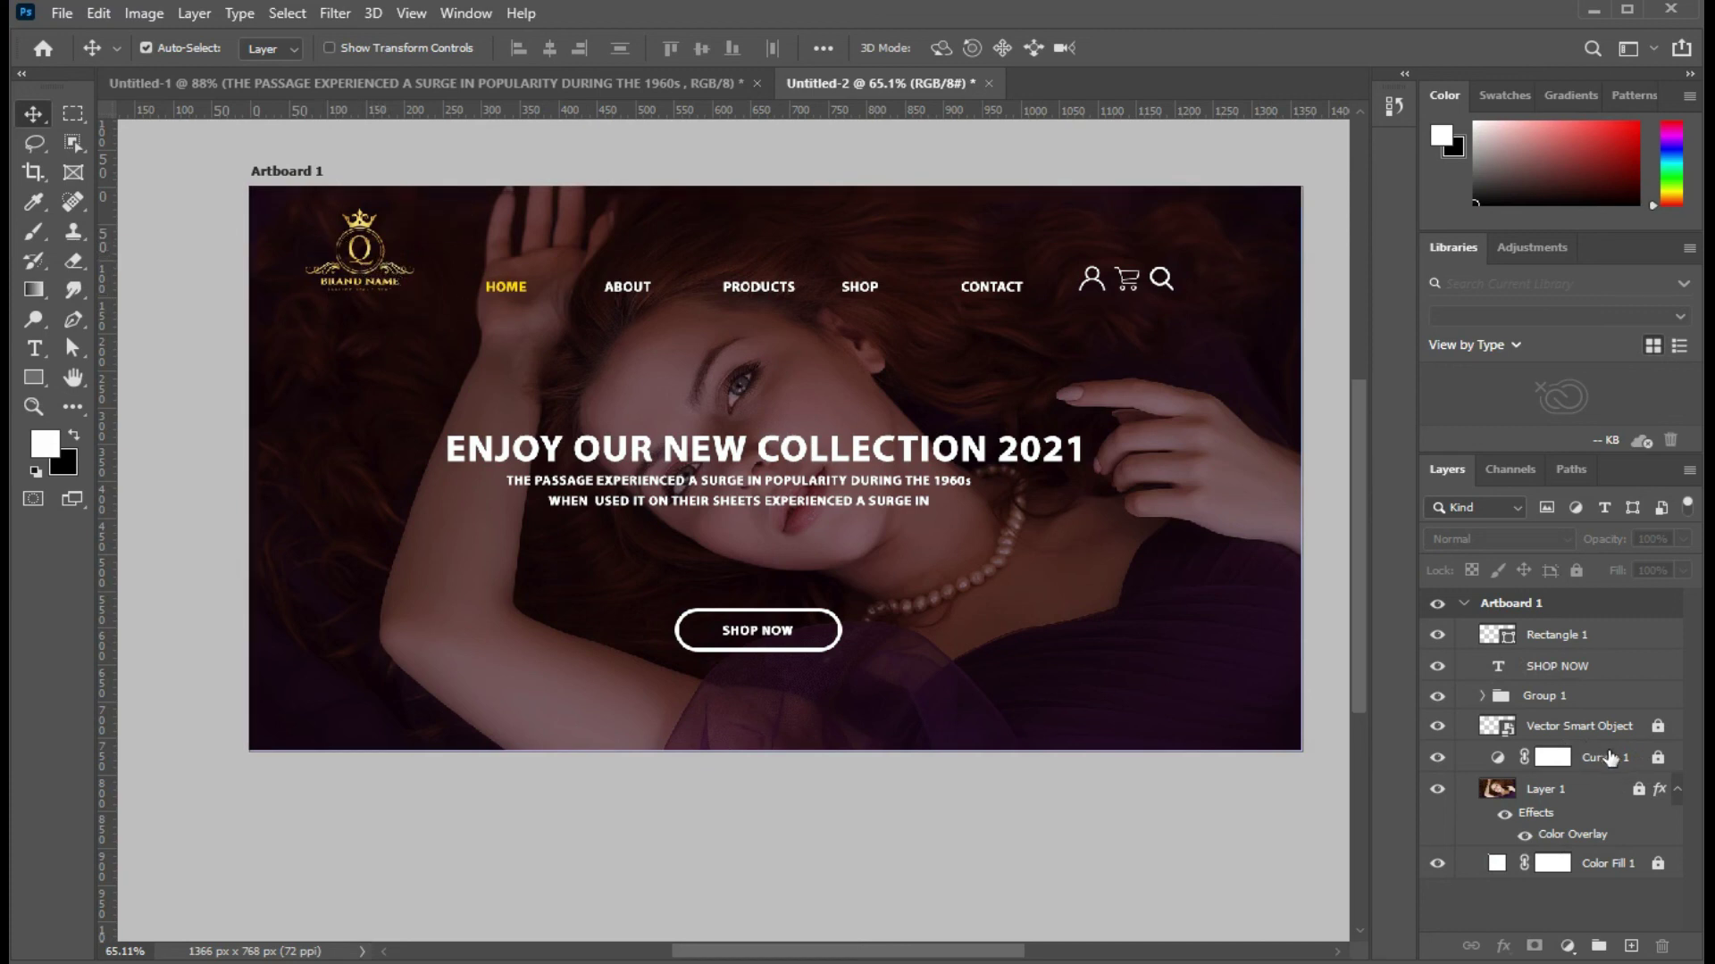
pyautogui.click(1581, 701)
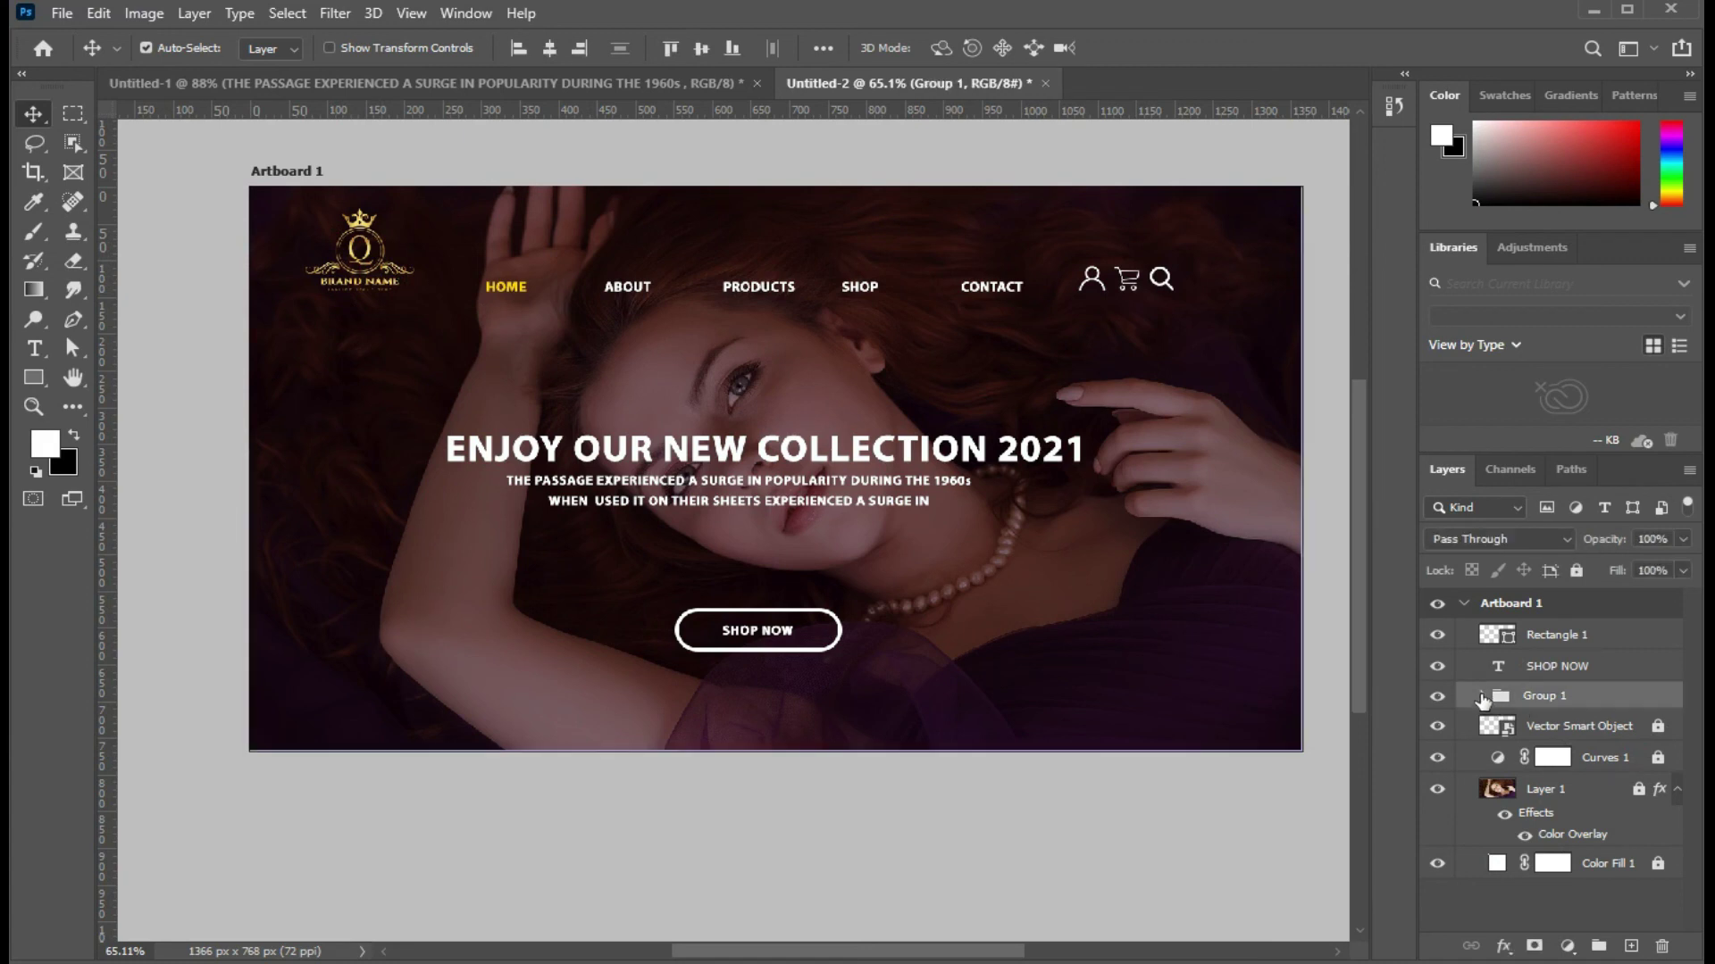
# Step: Expand Group 1 and drag the crown logo's Vector Smart Object a few pixels down, then deselect
pyautogui.click(1481, 696)
pyautogui.scroll(-3, 1467, 809)
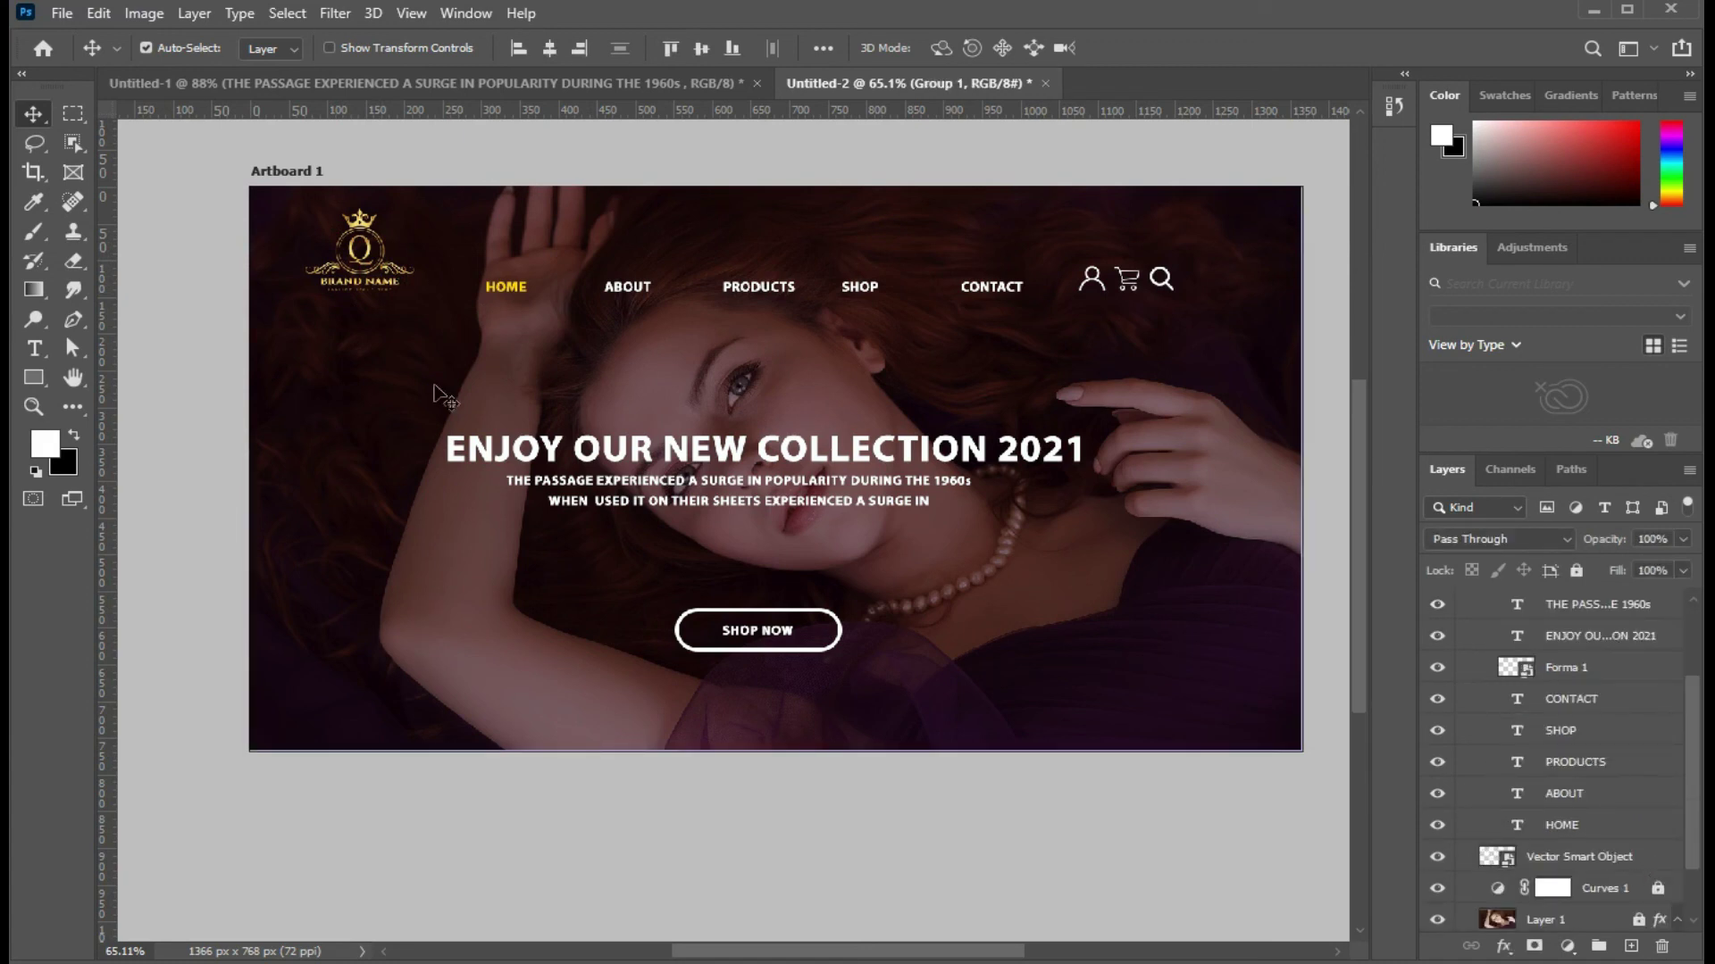
pyautogui.moveTo(362, 281); pyautogui.dragTo(384, 247)
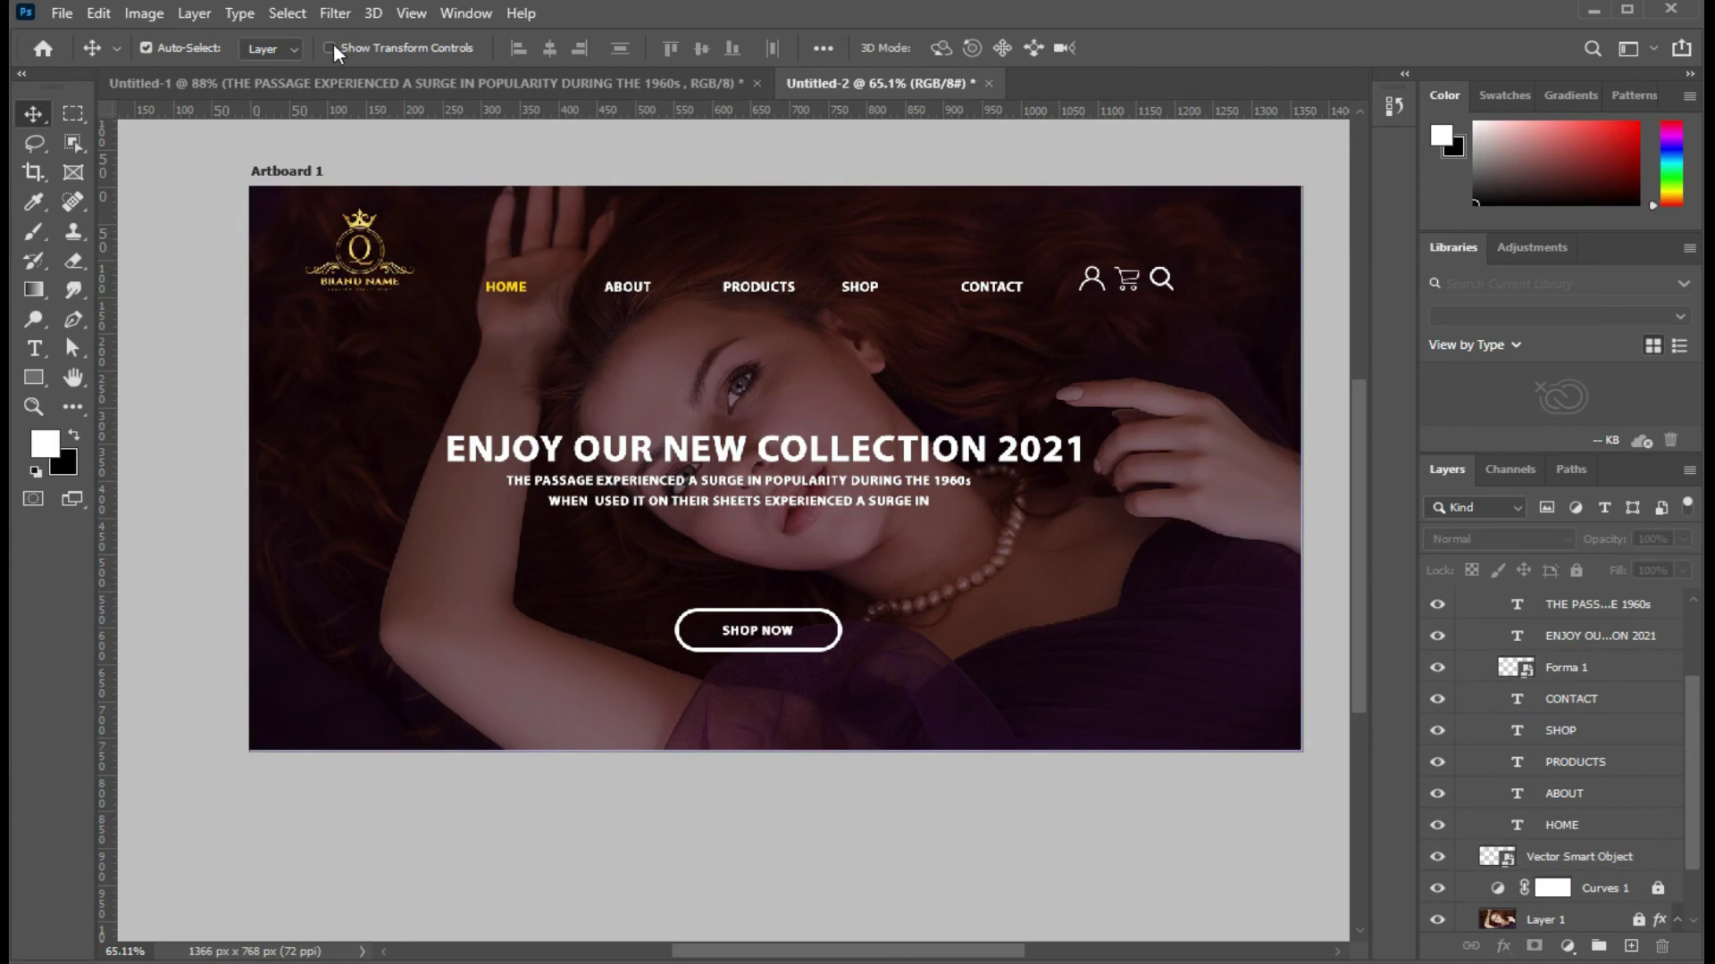
pyautogui.moveTo(376, 255)
pyautogui.mouseDown()
pyautogui.moveTo(367, 235)
pyautogui.moveTo(399, 274)
pyautogui.mouseUp()
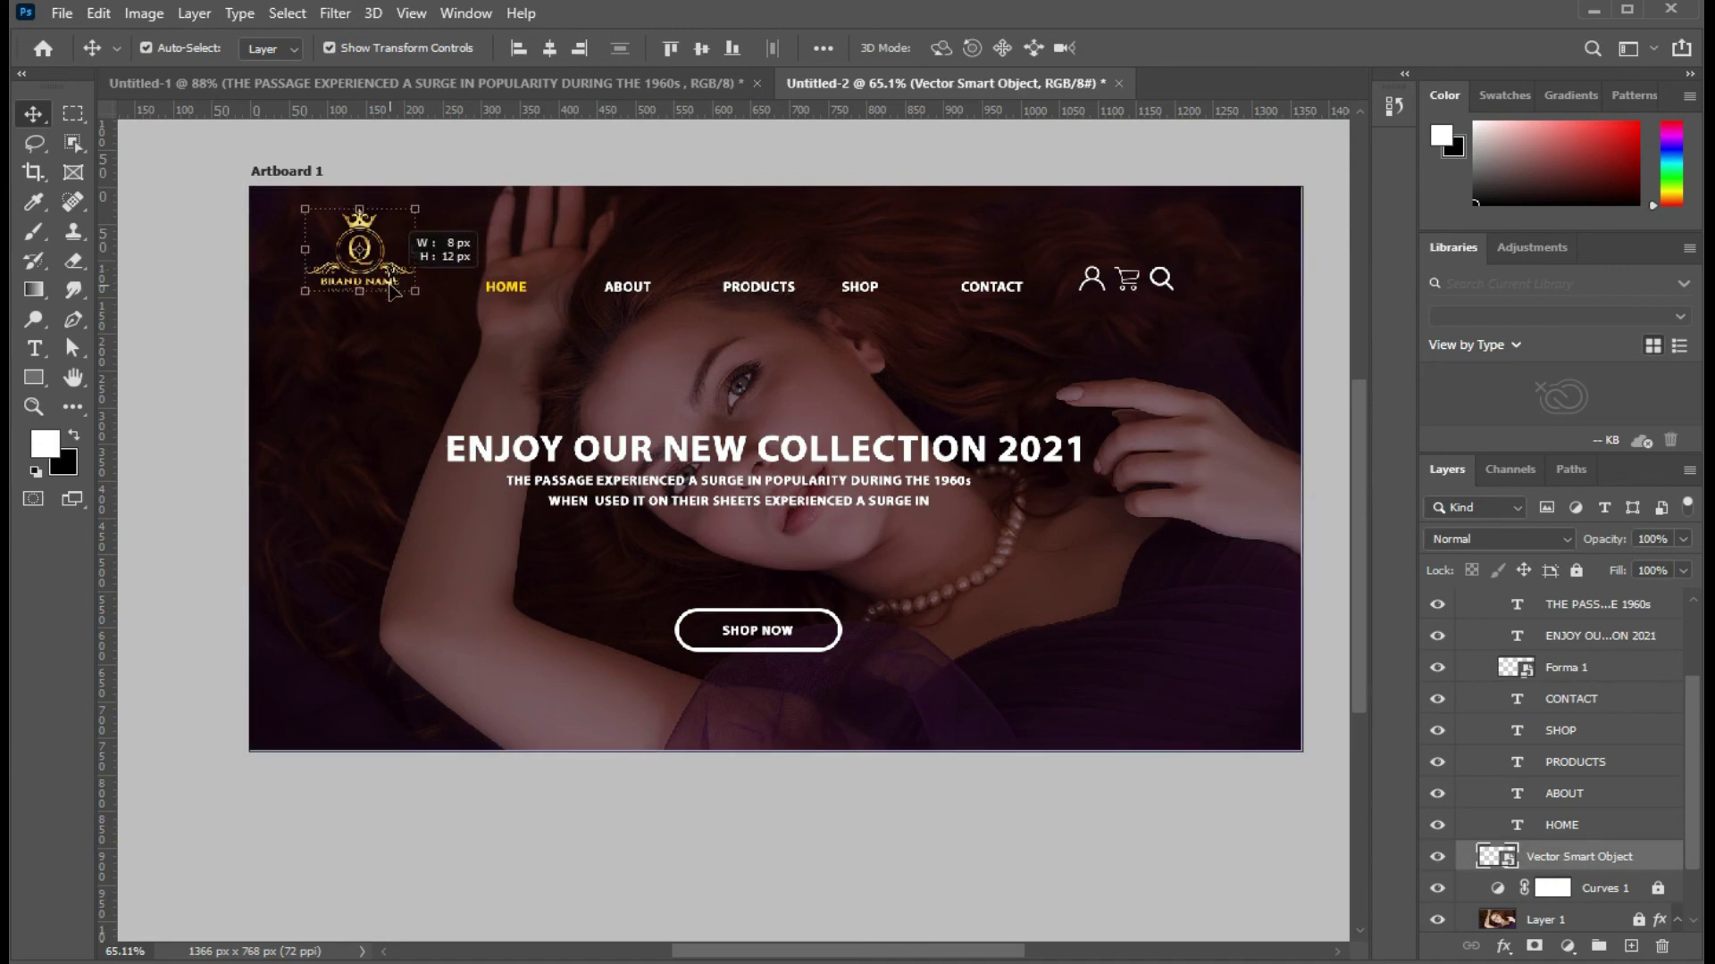
pyautogui.scroll(1, 384, 313)
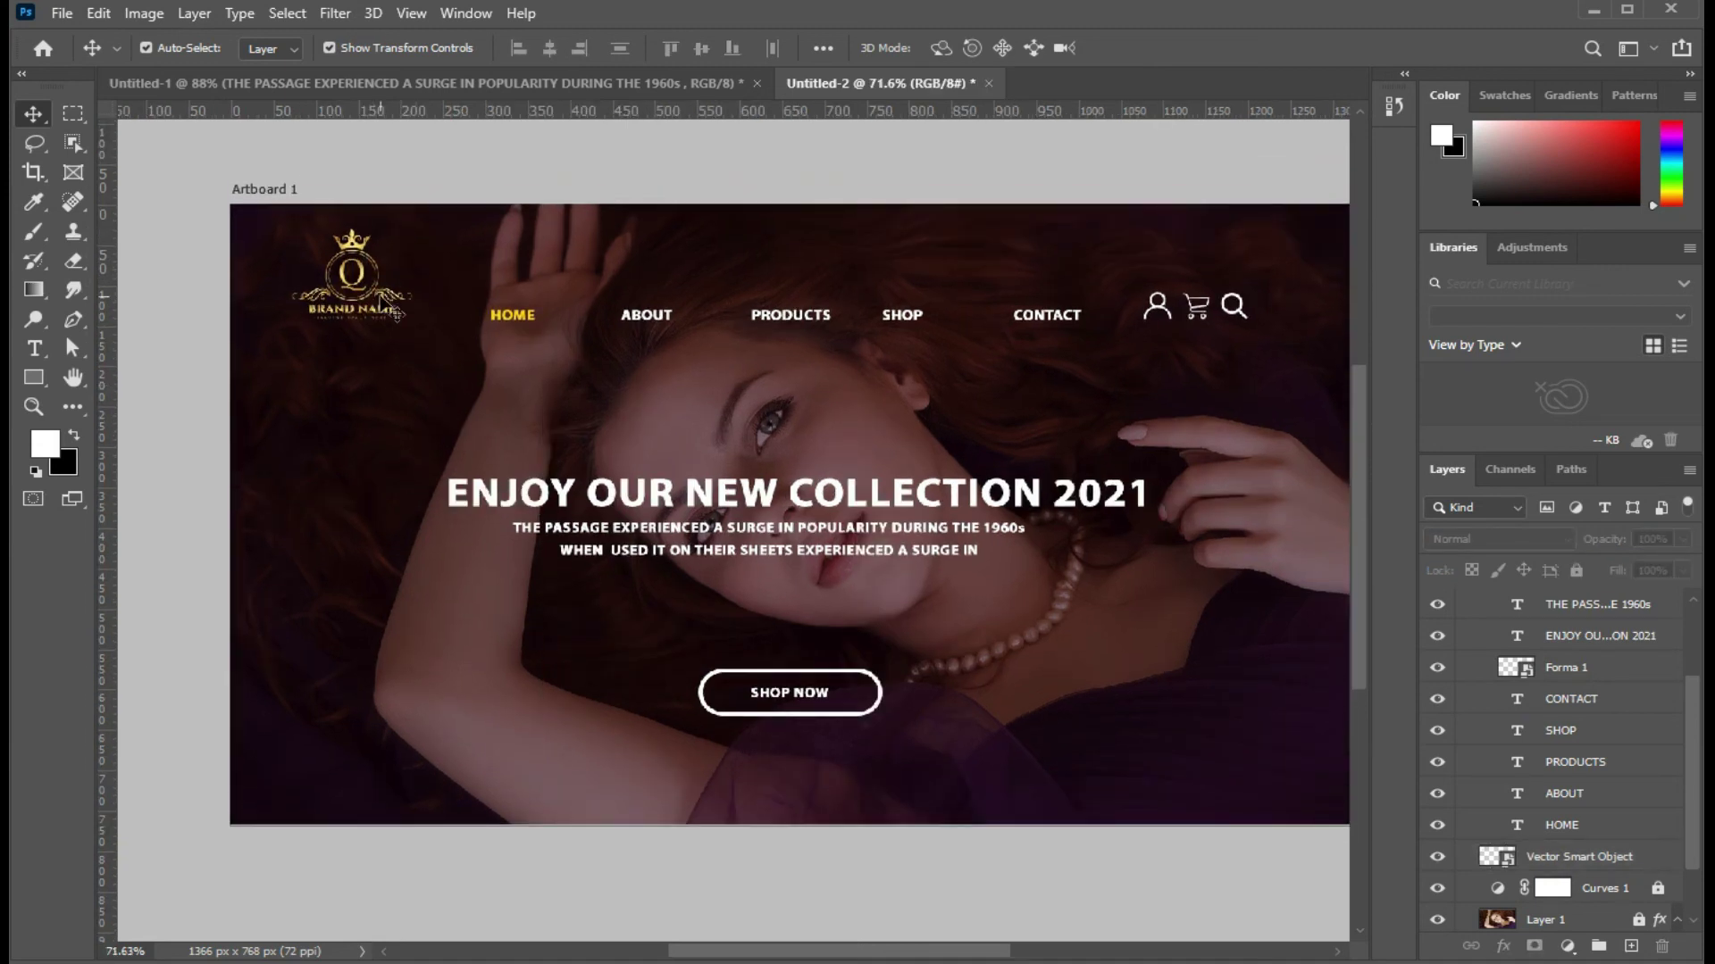
pyautogui.click(392, 311)
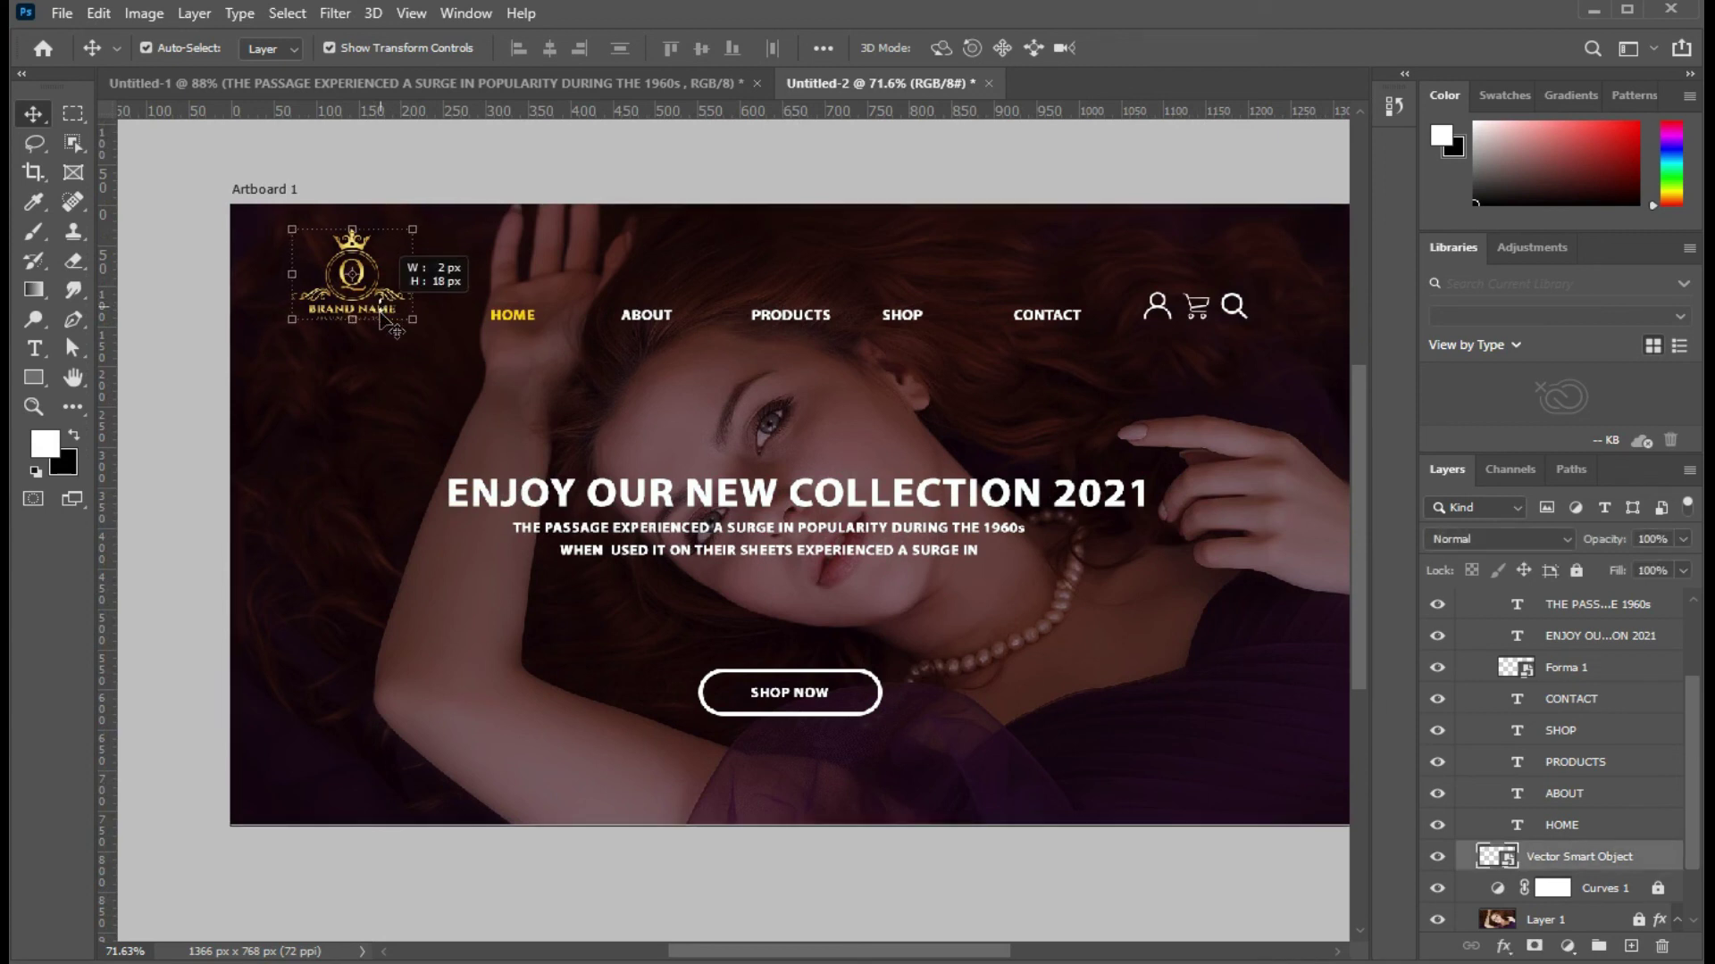
pyautogui.moveTo(410, 347); pyautogui.dragTo(411, 364)
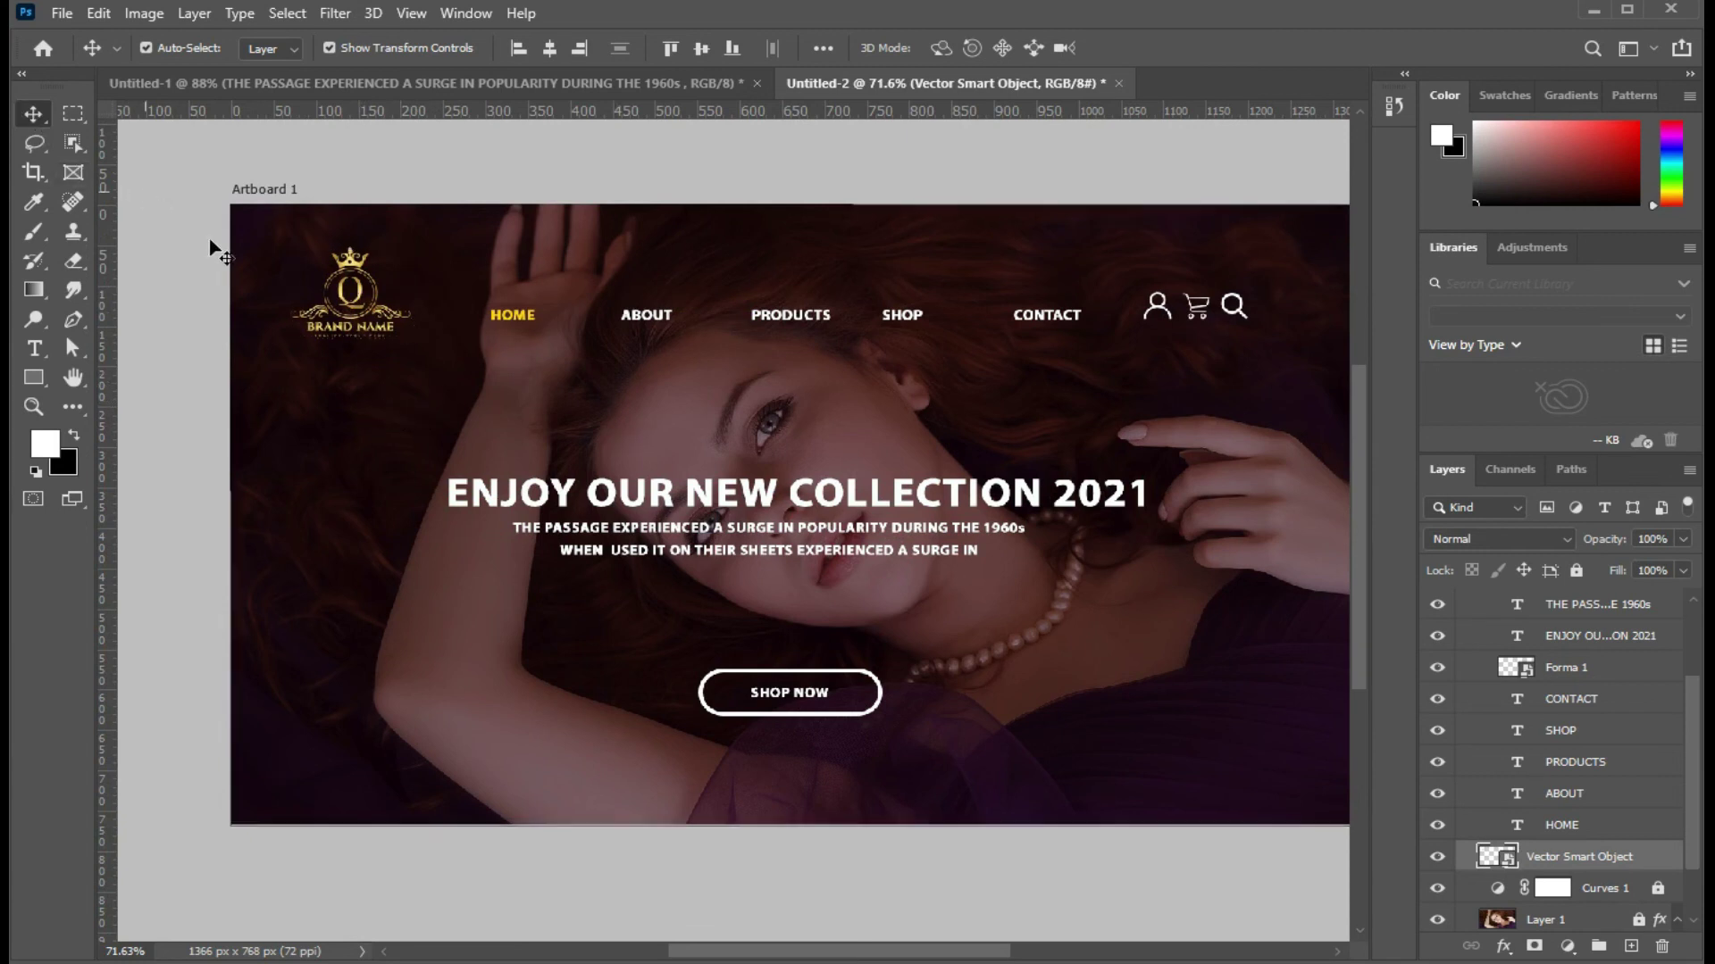
pyautogui.click(625, 402)
pyautogui.scroll(-1, 1088, 567)
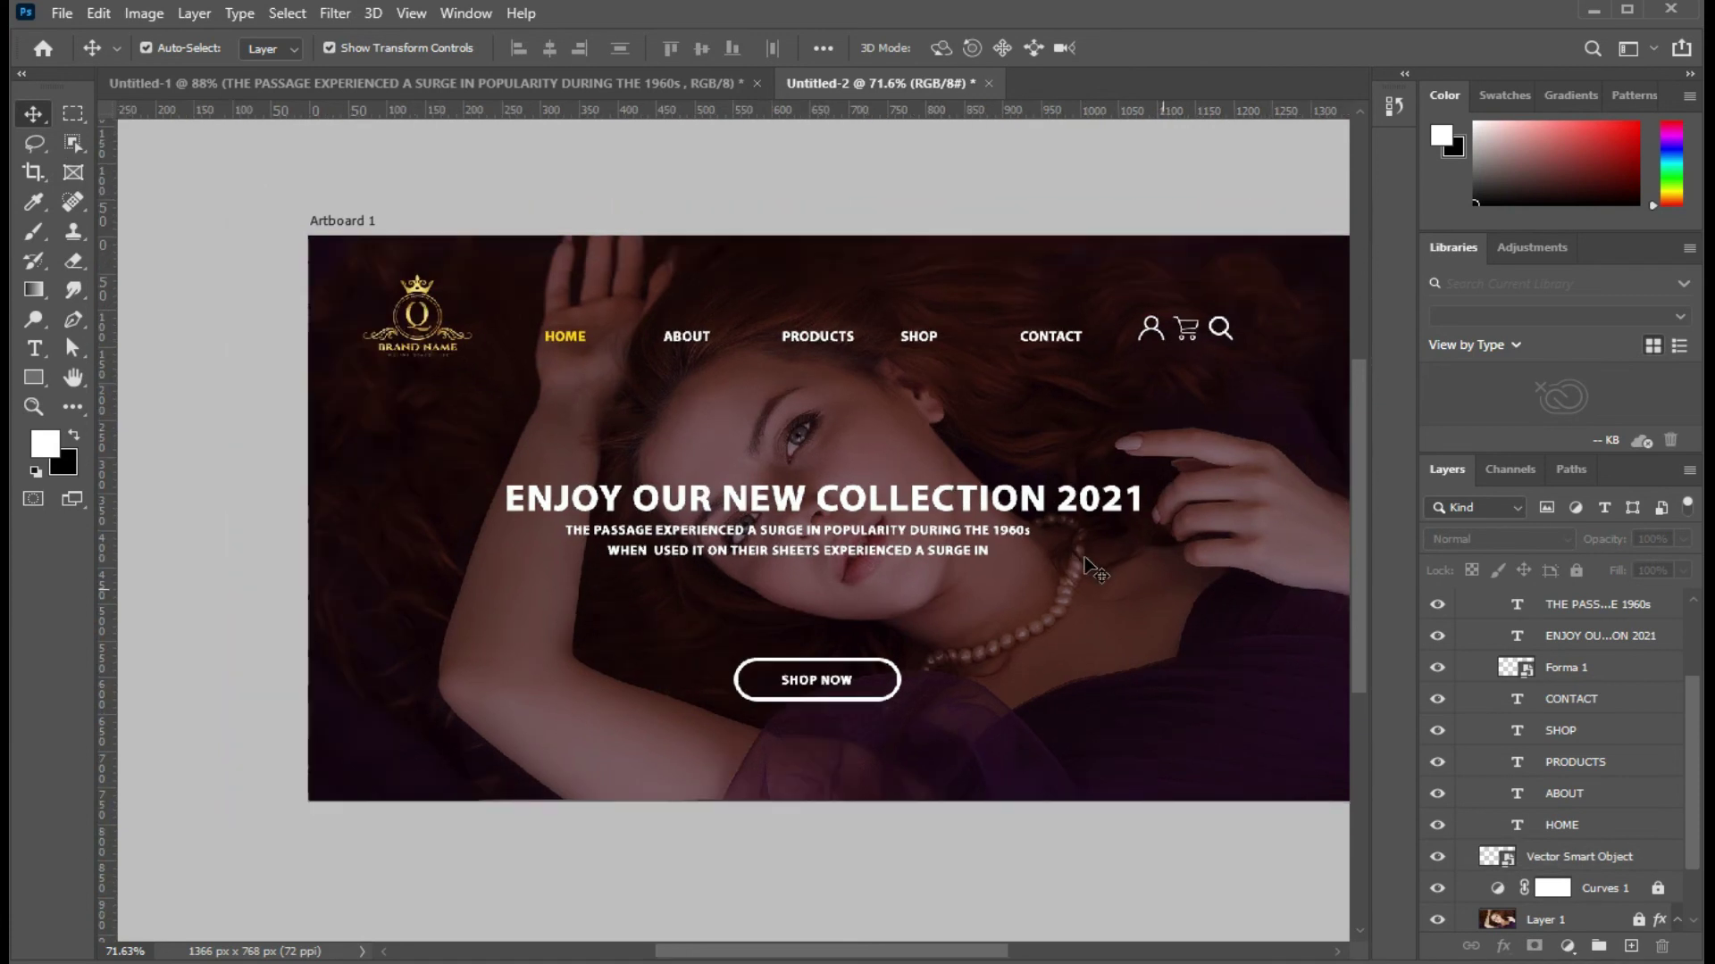
pyautogui.scroll(-1, 1116, 589)
pyautogui.scroll(1, 1150, 601)
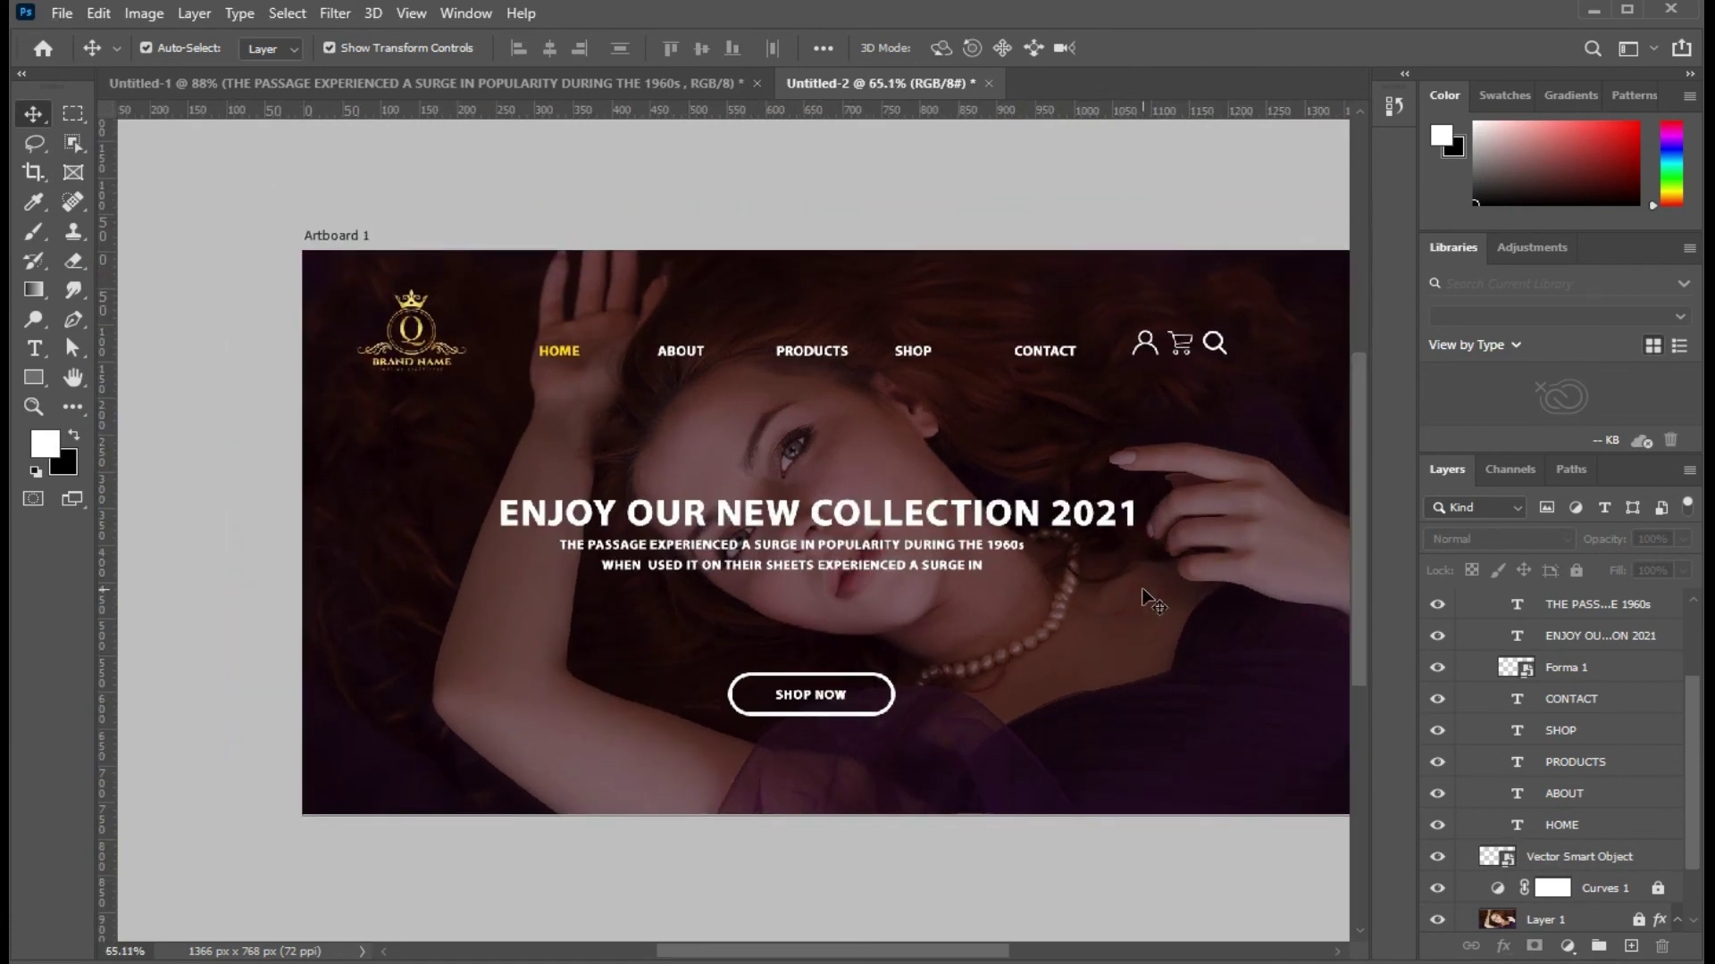
pyautogui.scroll(1, 1147, 652)
pyautogui.moveTo(1144, 703); pyautogui.dragTo(1129, 680)
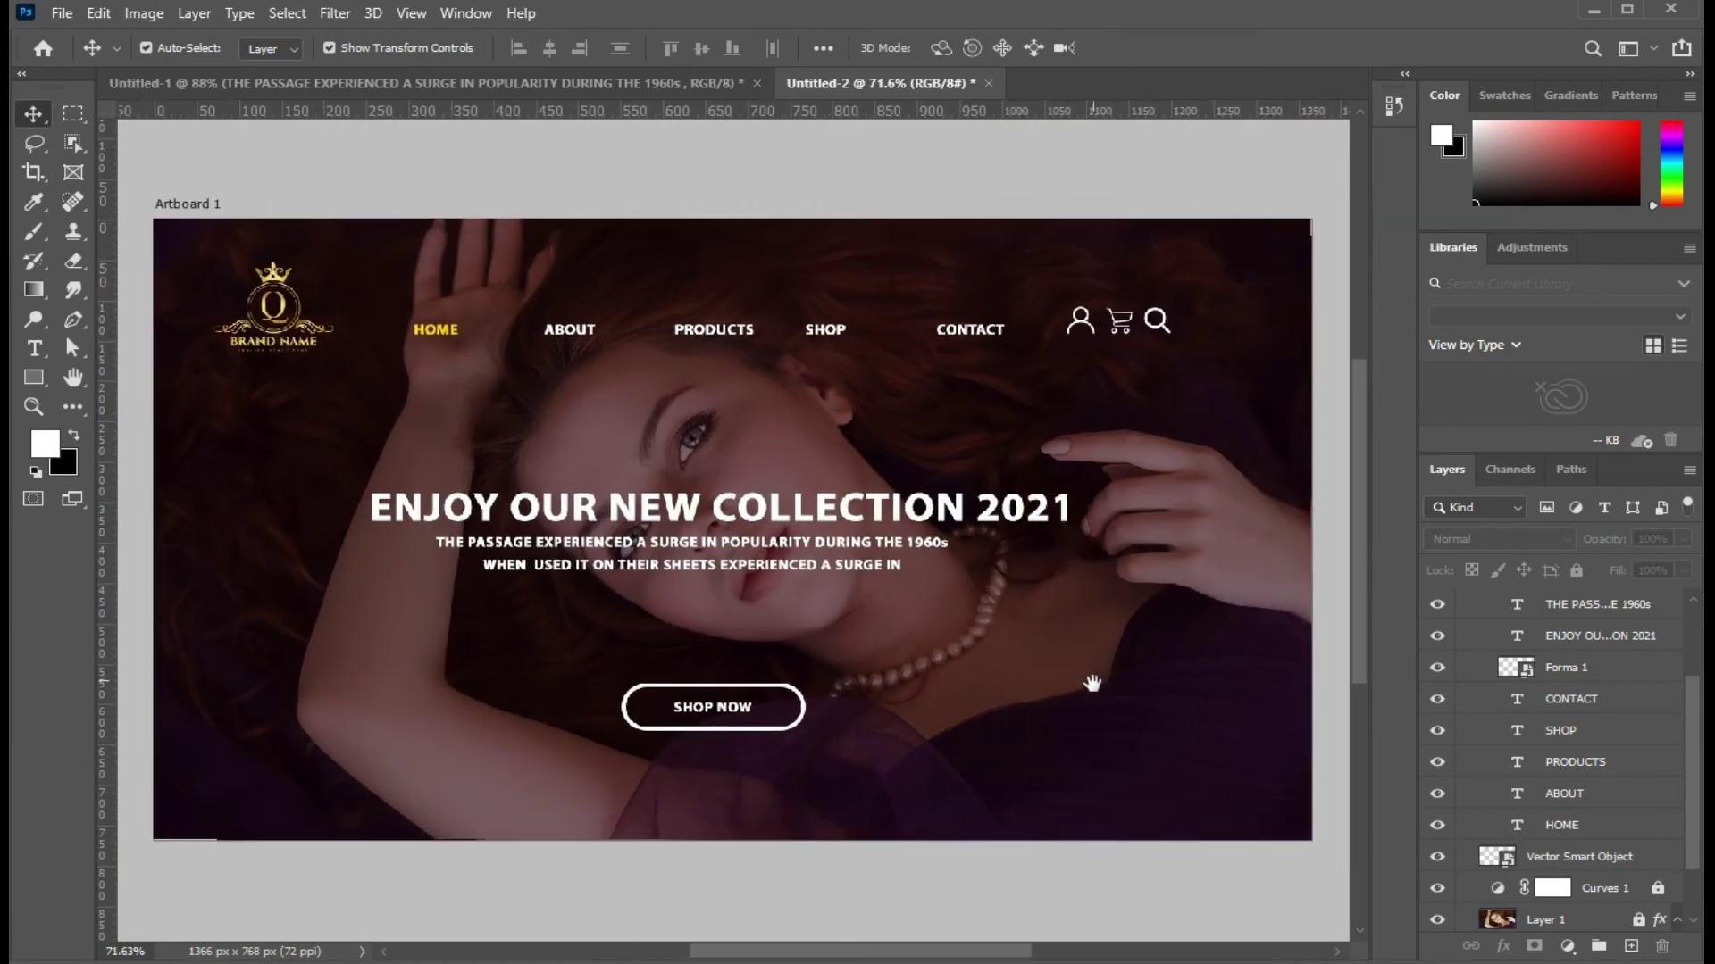